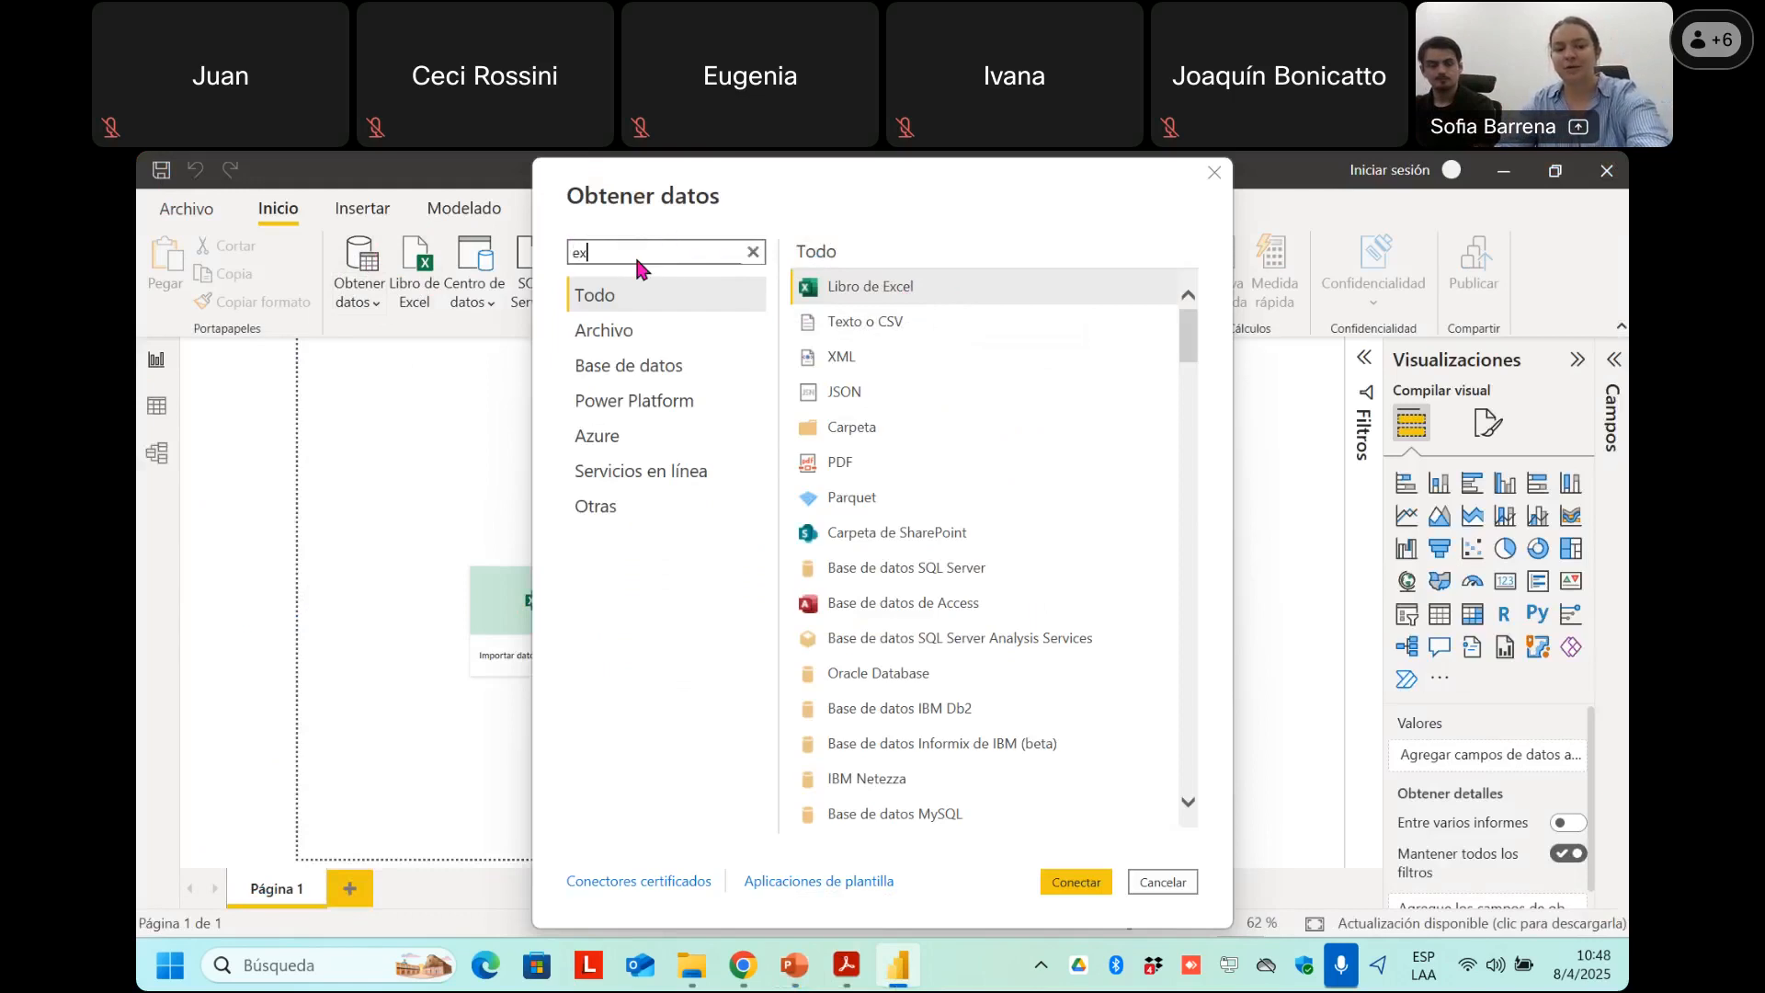
Connect to the Excel workbook presupuesto-sancionado-2022.xlsx in the desktop folder Curso Power BI - IPAP, subfolder Presupuesto sancionado.
double_click(914, 288)
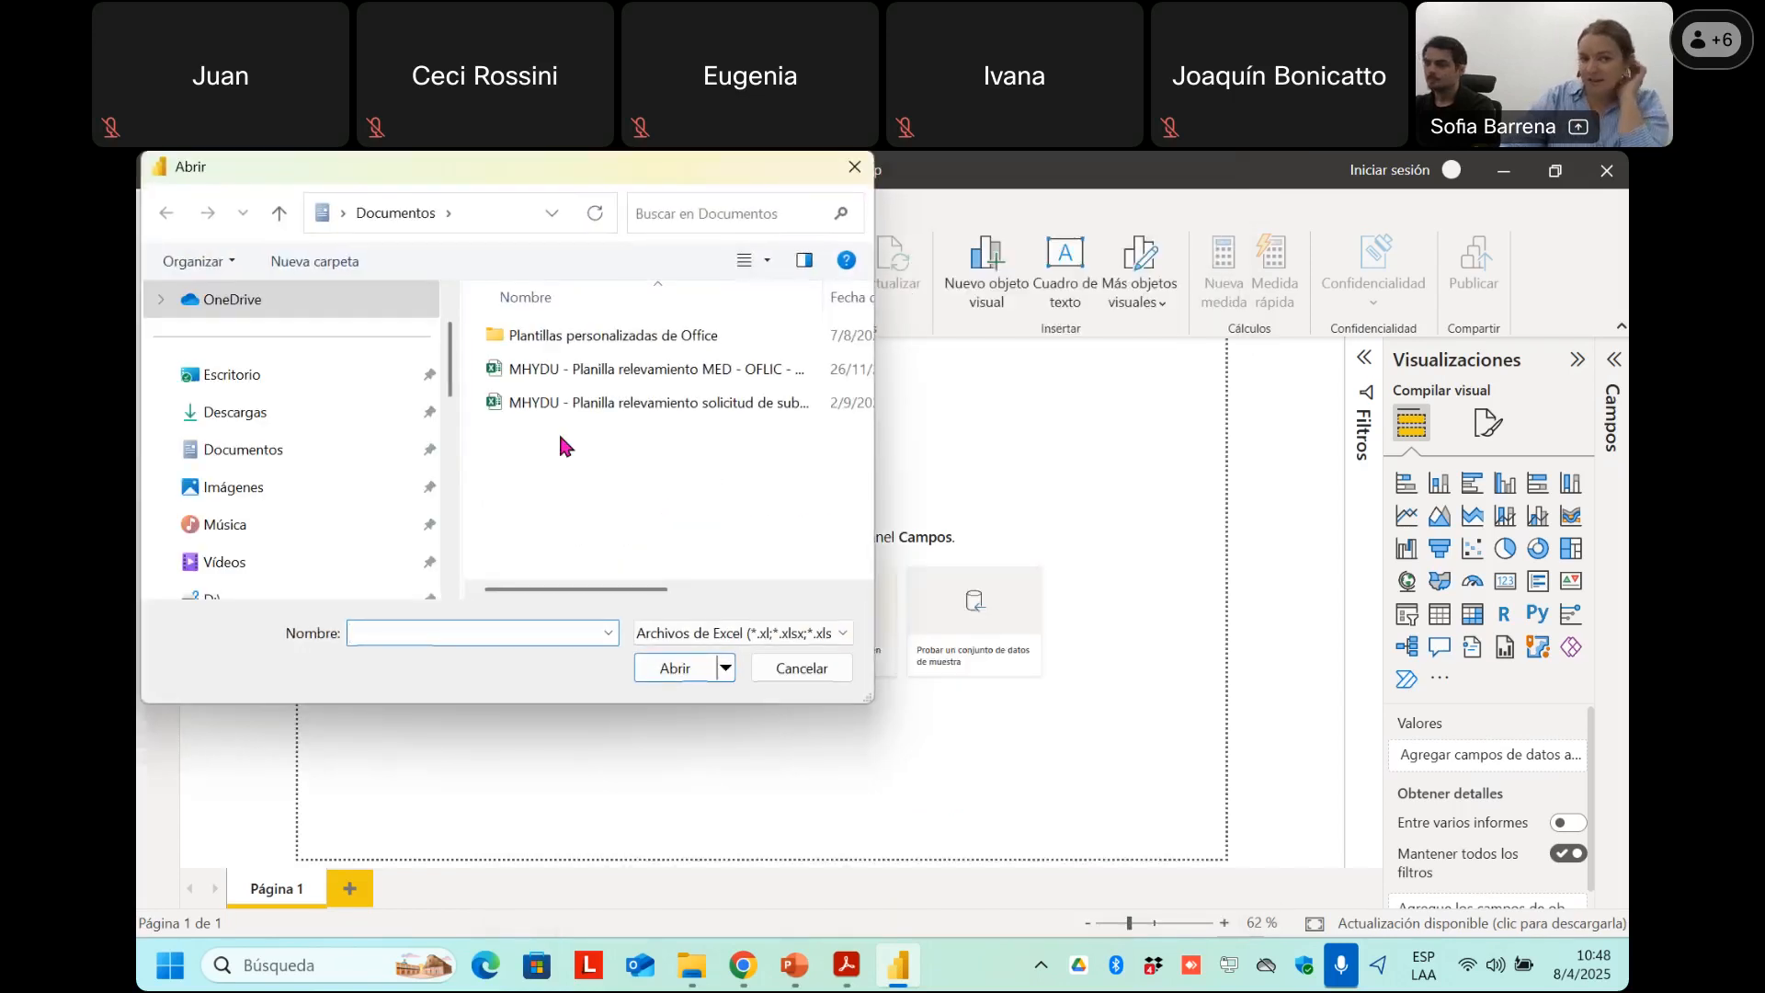
left_click_drag(870, 700, 1380, 775)
scroll(383, 451, "up", 1)
left_click(385, 457)
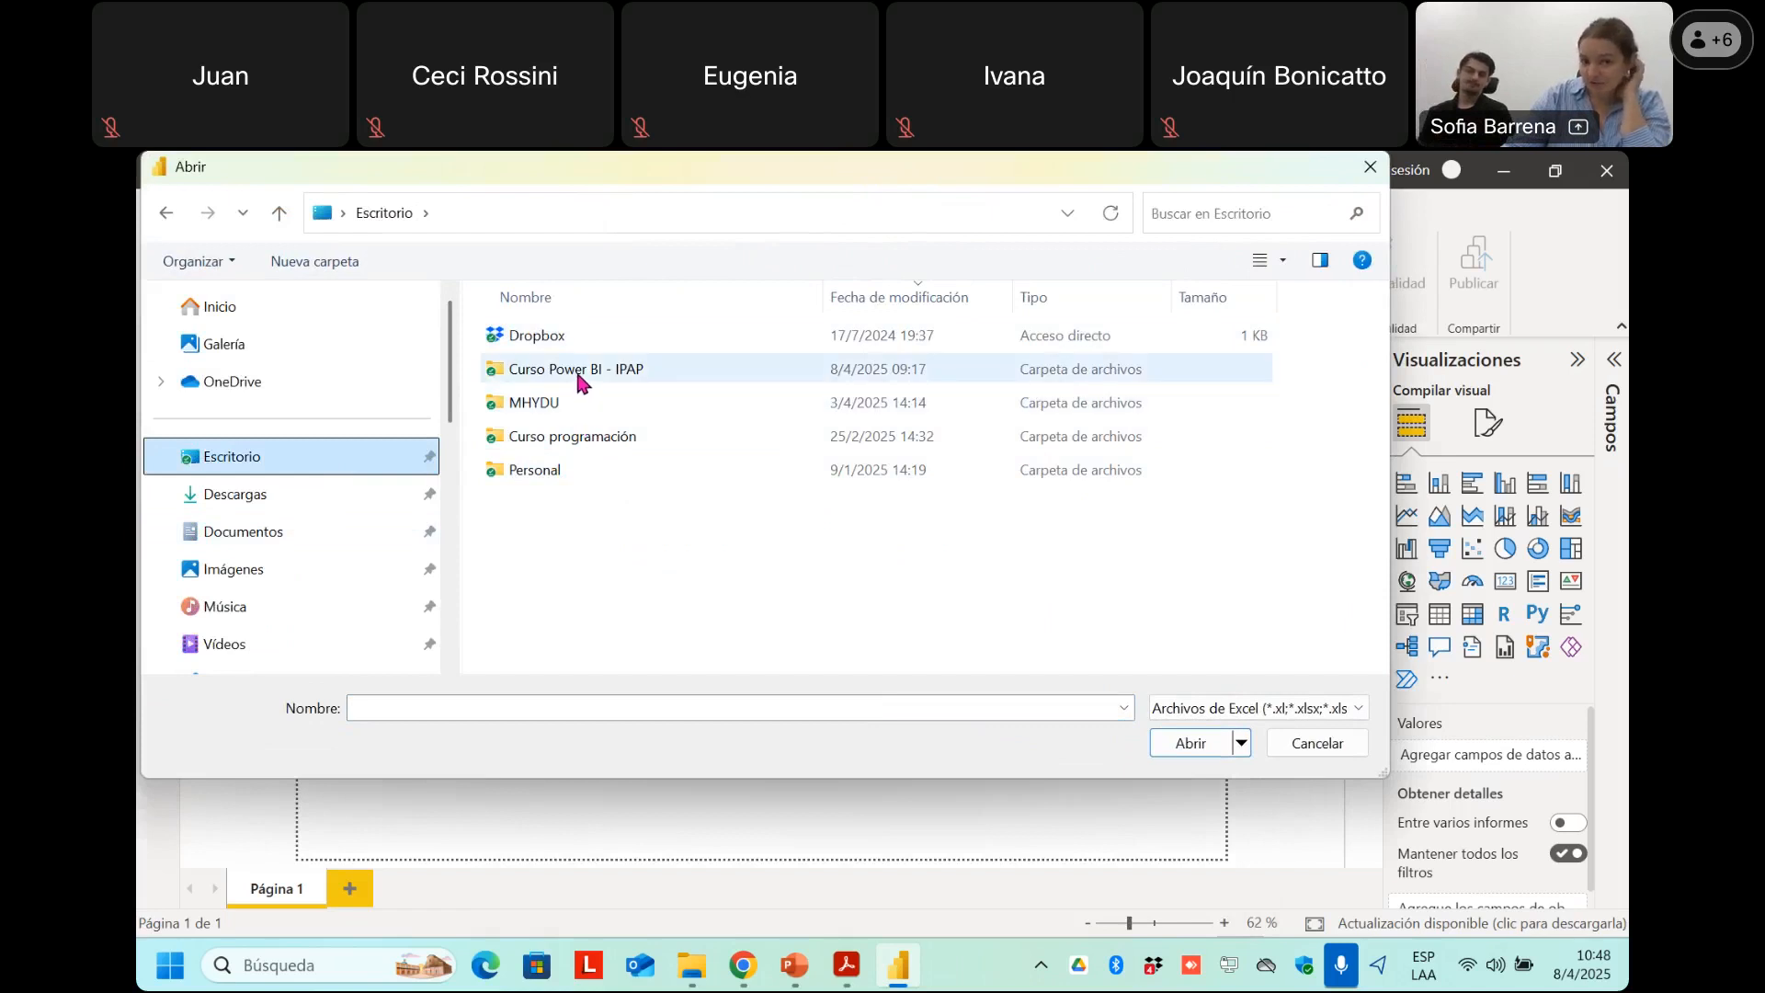
scroll(276, 524, "down", 2)
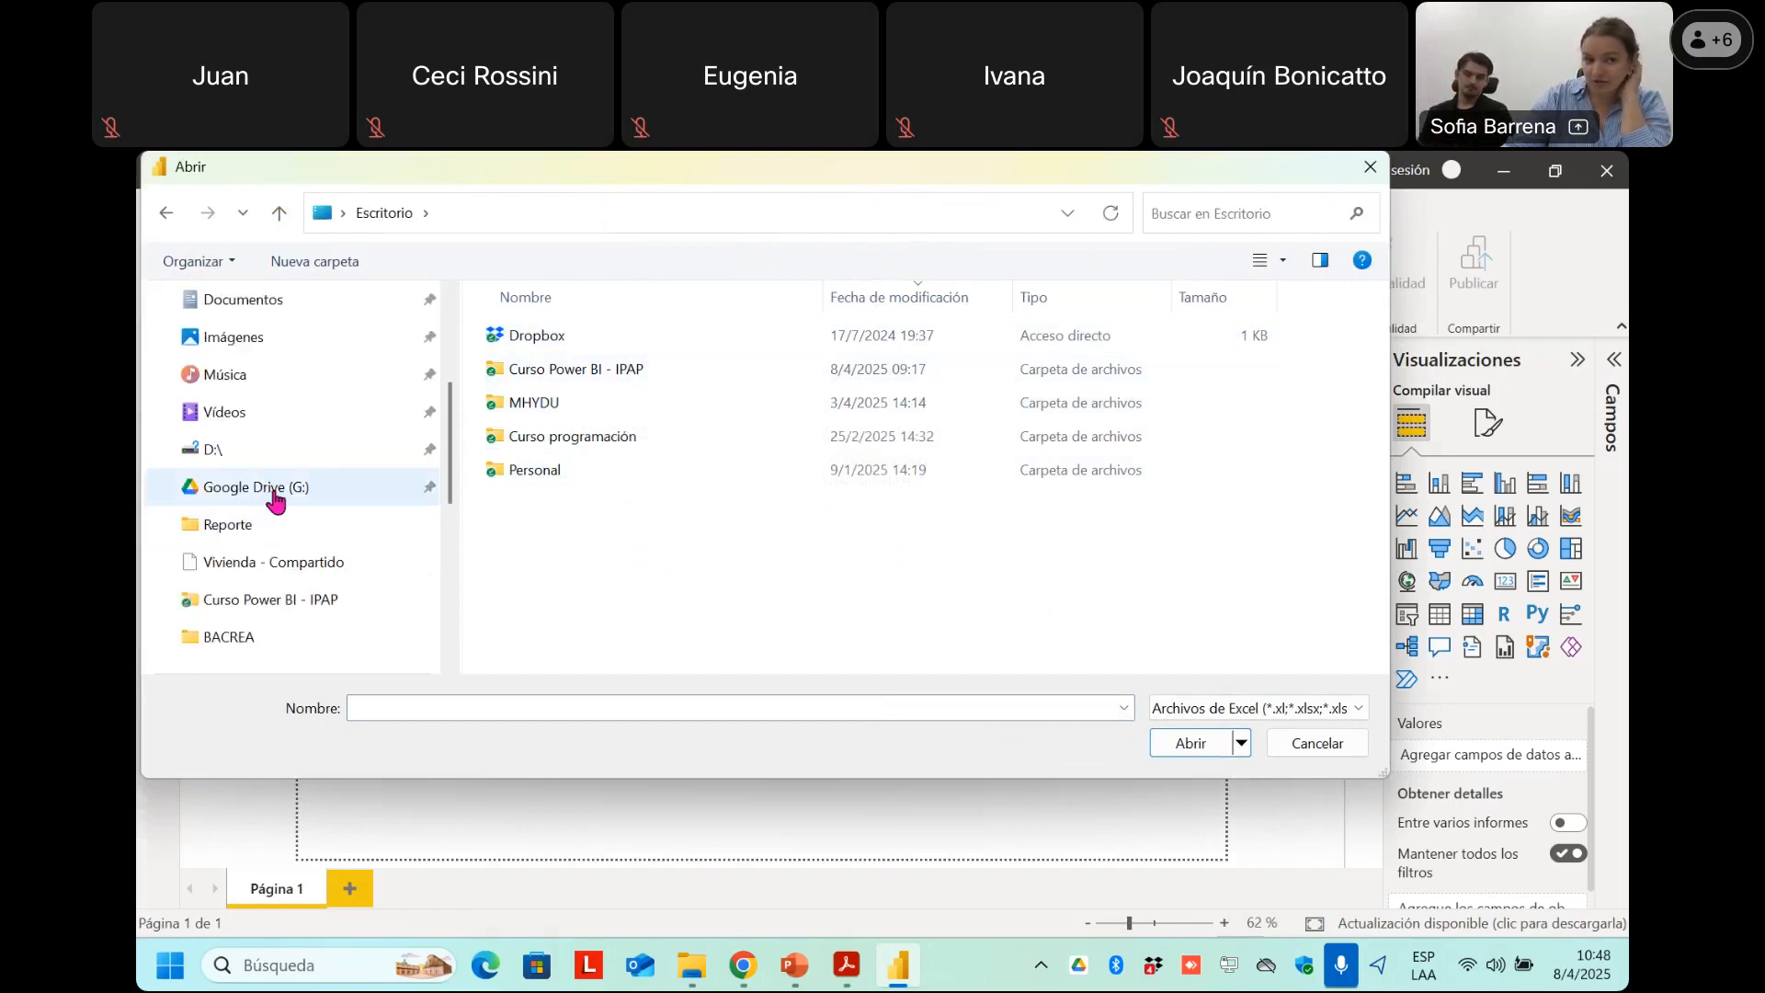
double_click(578, 371)
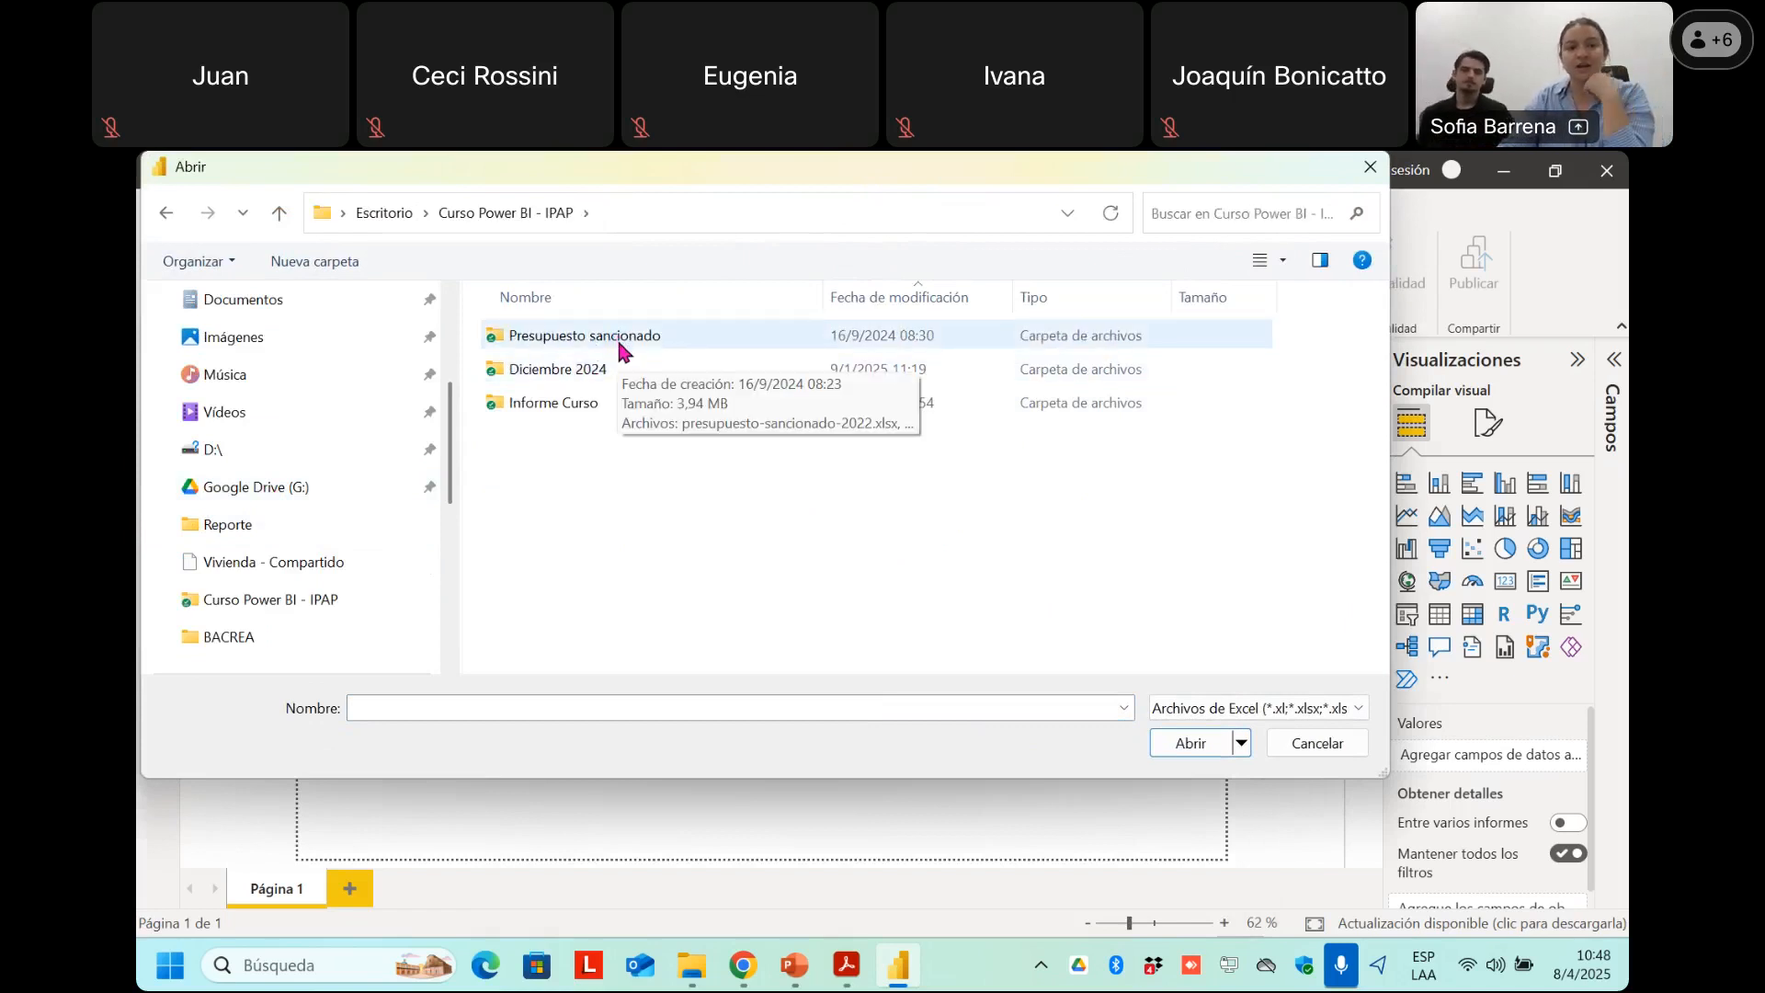
double_click(616, 339)
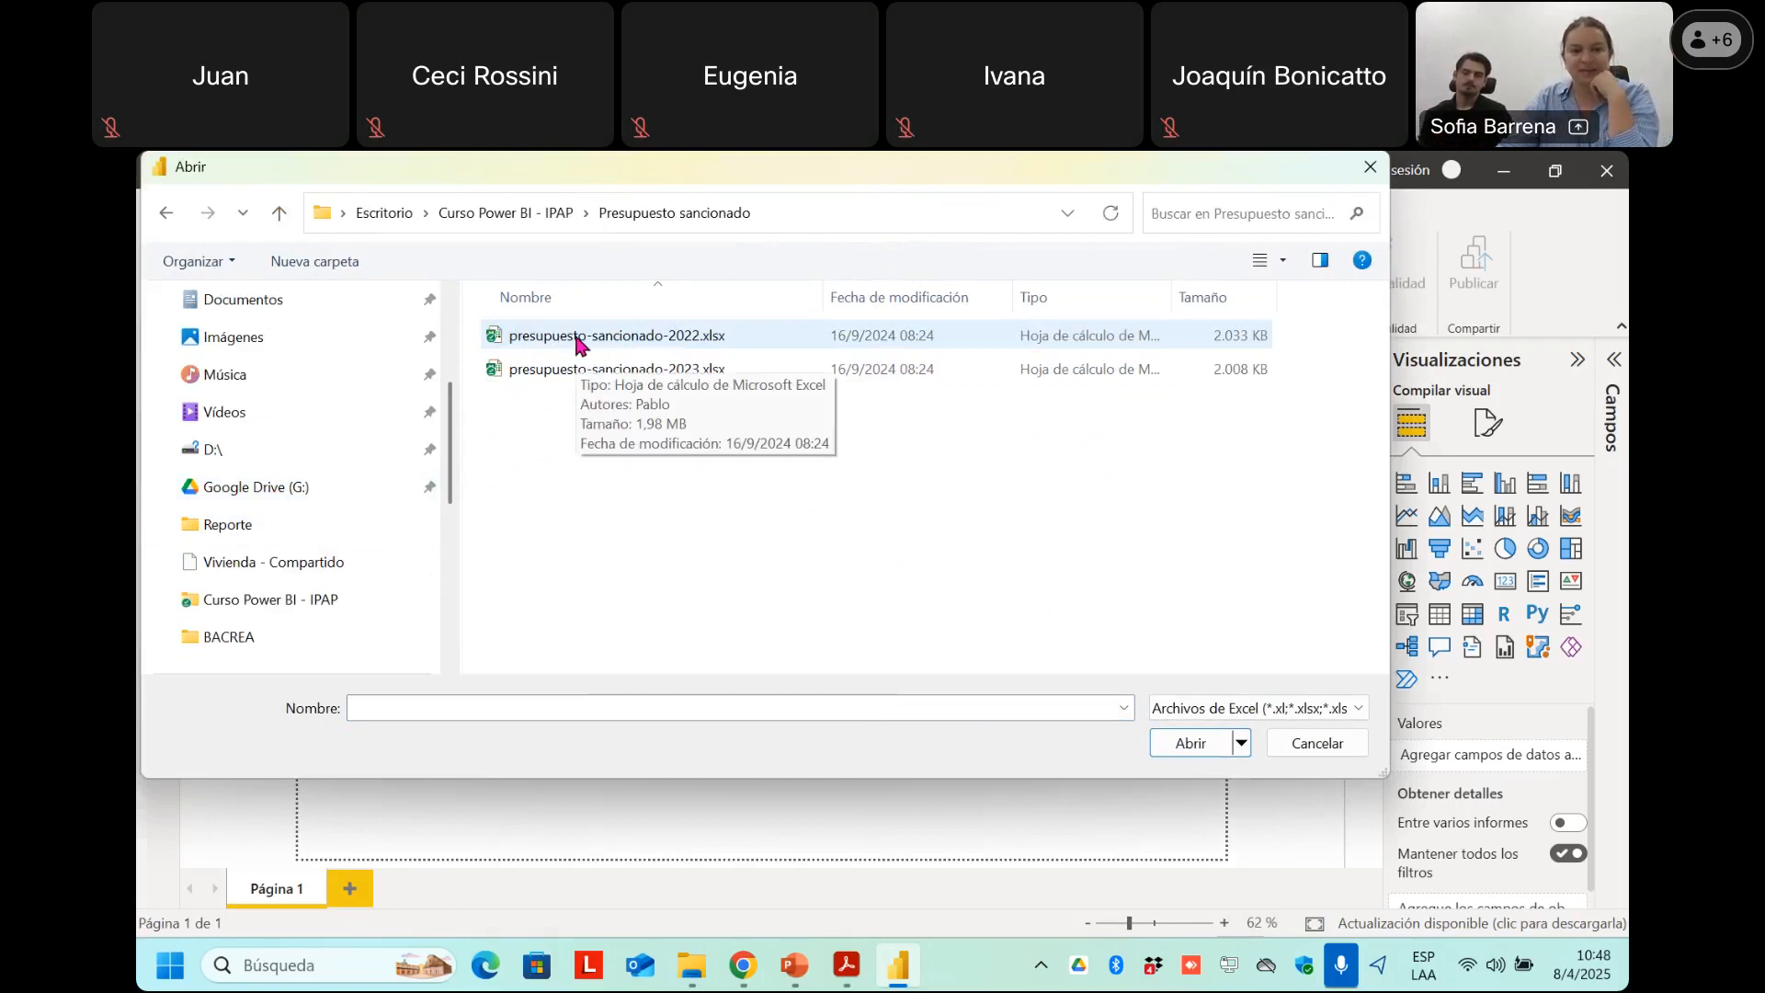
left_click(579, 341)
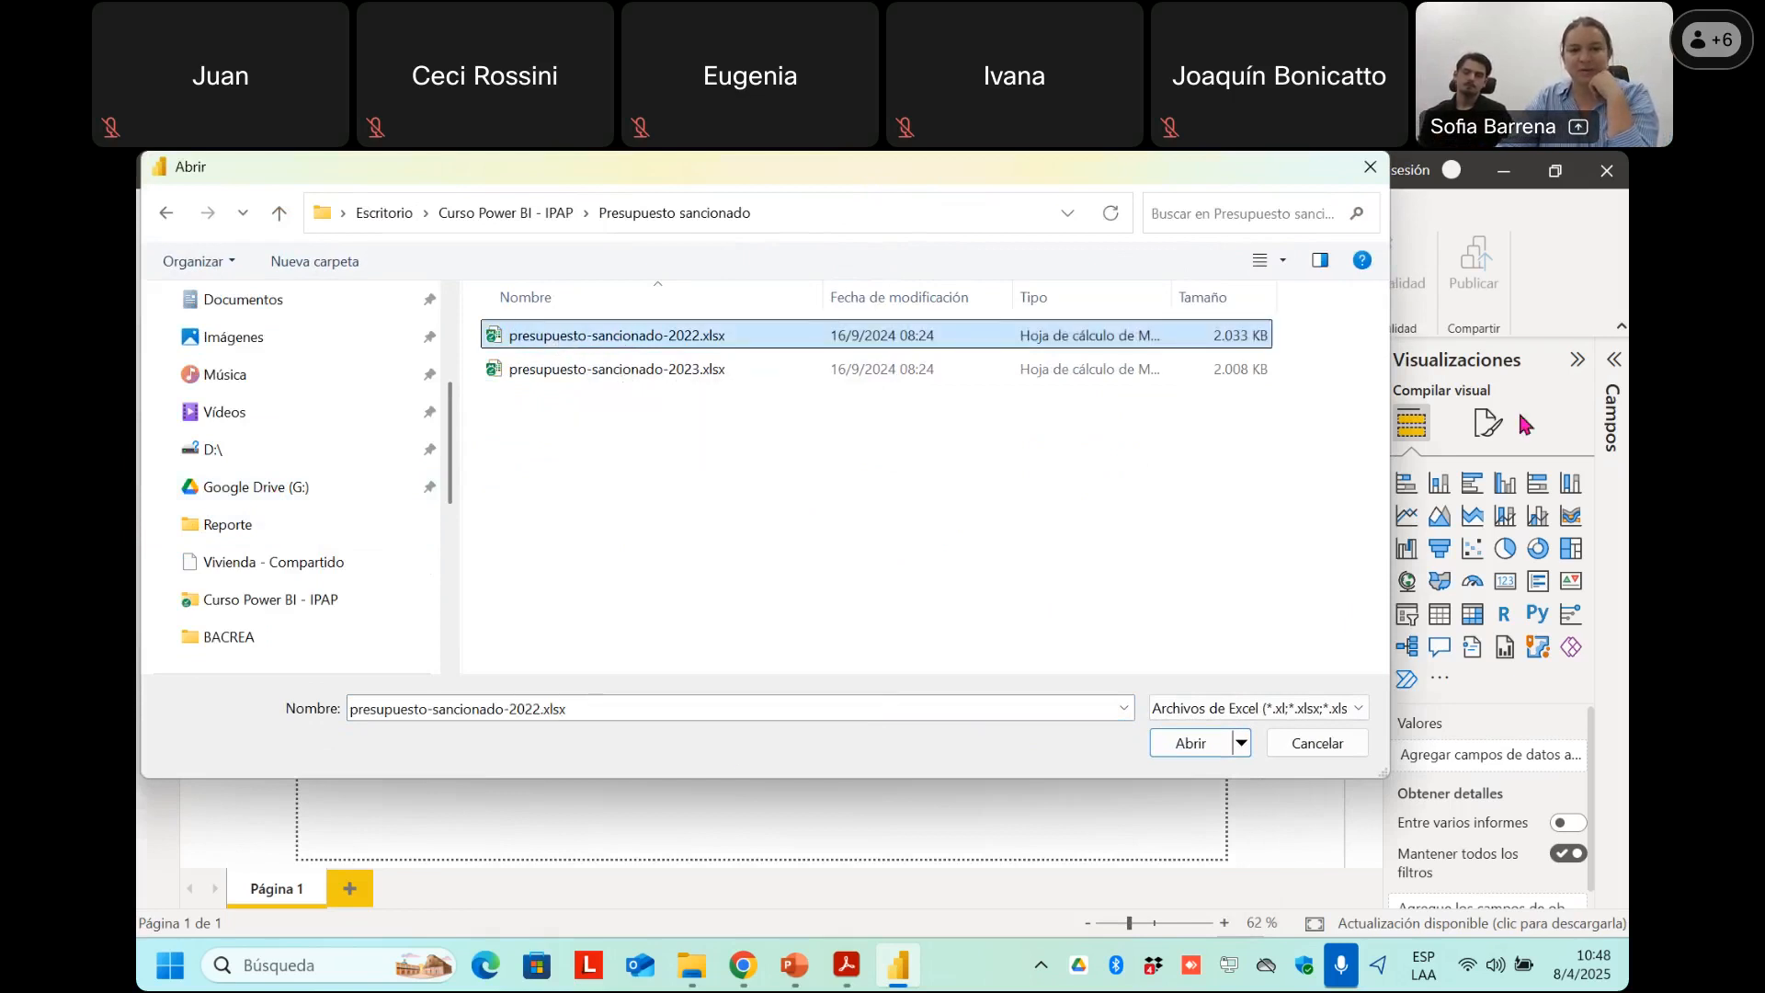
left_click(1191, 745)
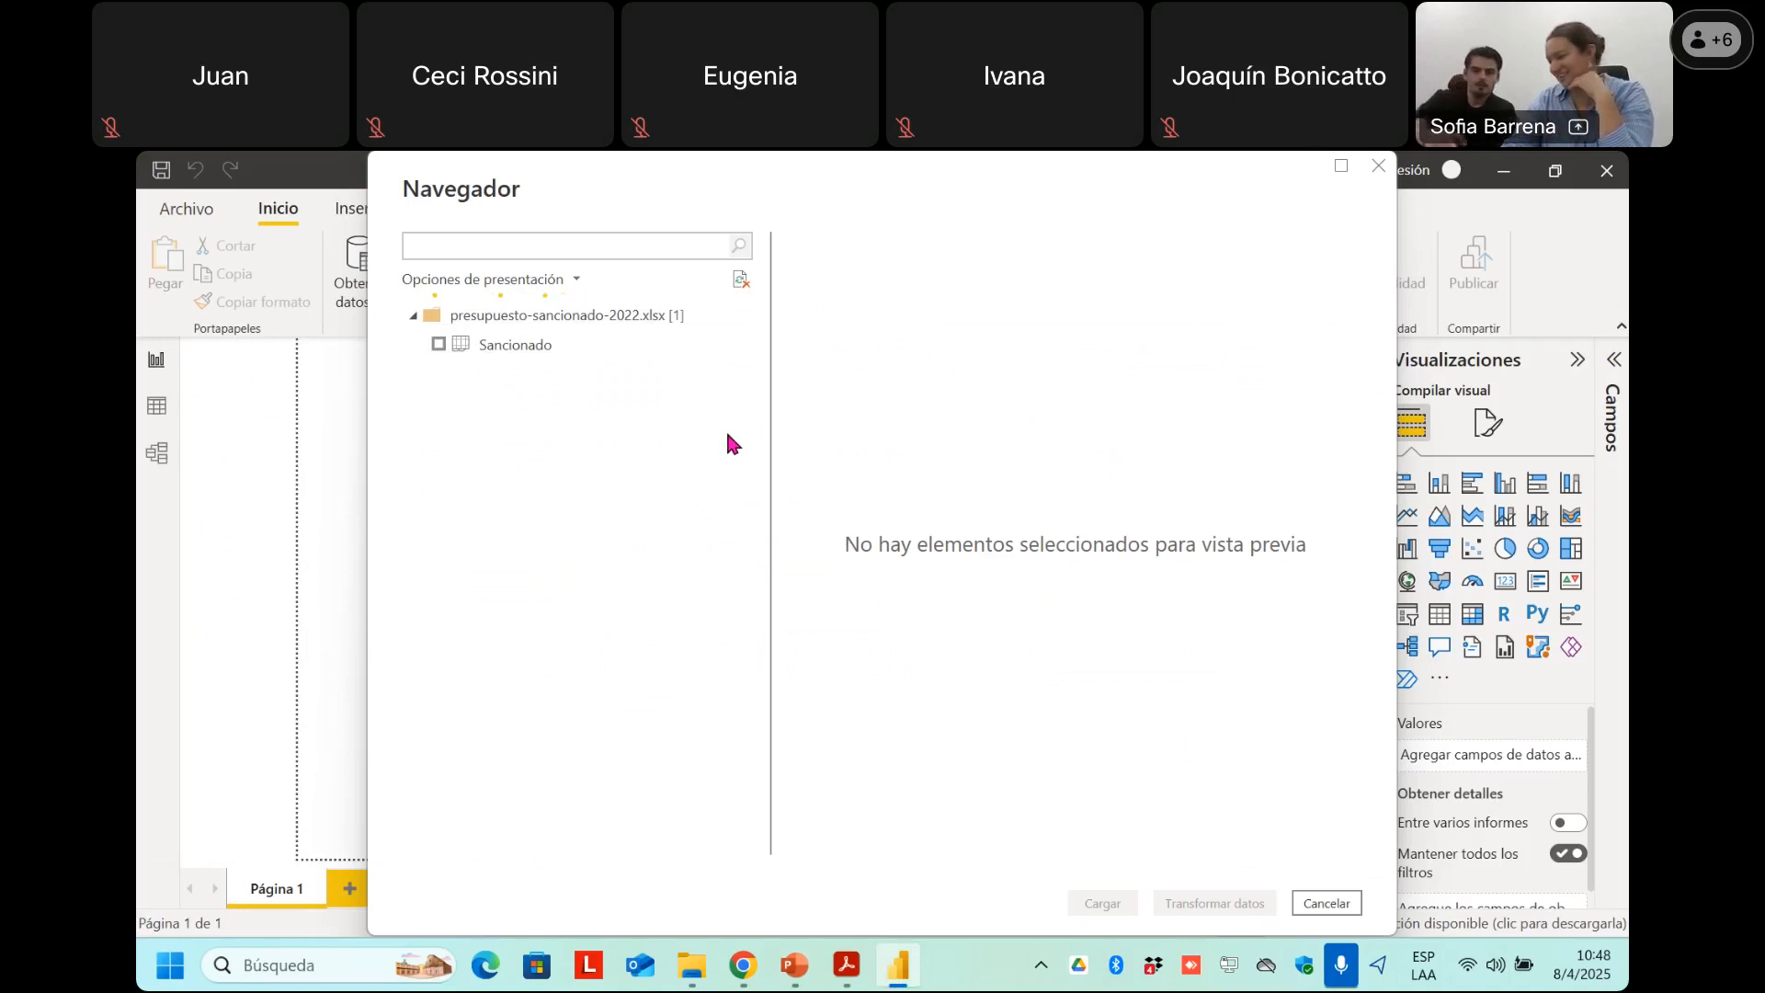
Select the Sancionado sheet from the workbook and open it in the Power Query editor to transform its data.
left_click(439, 345)
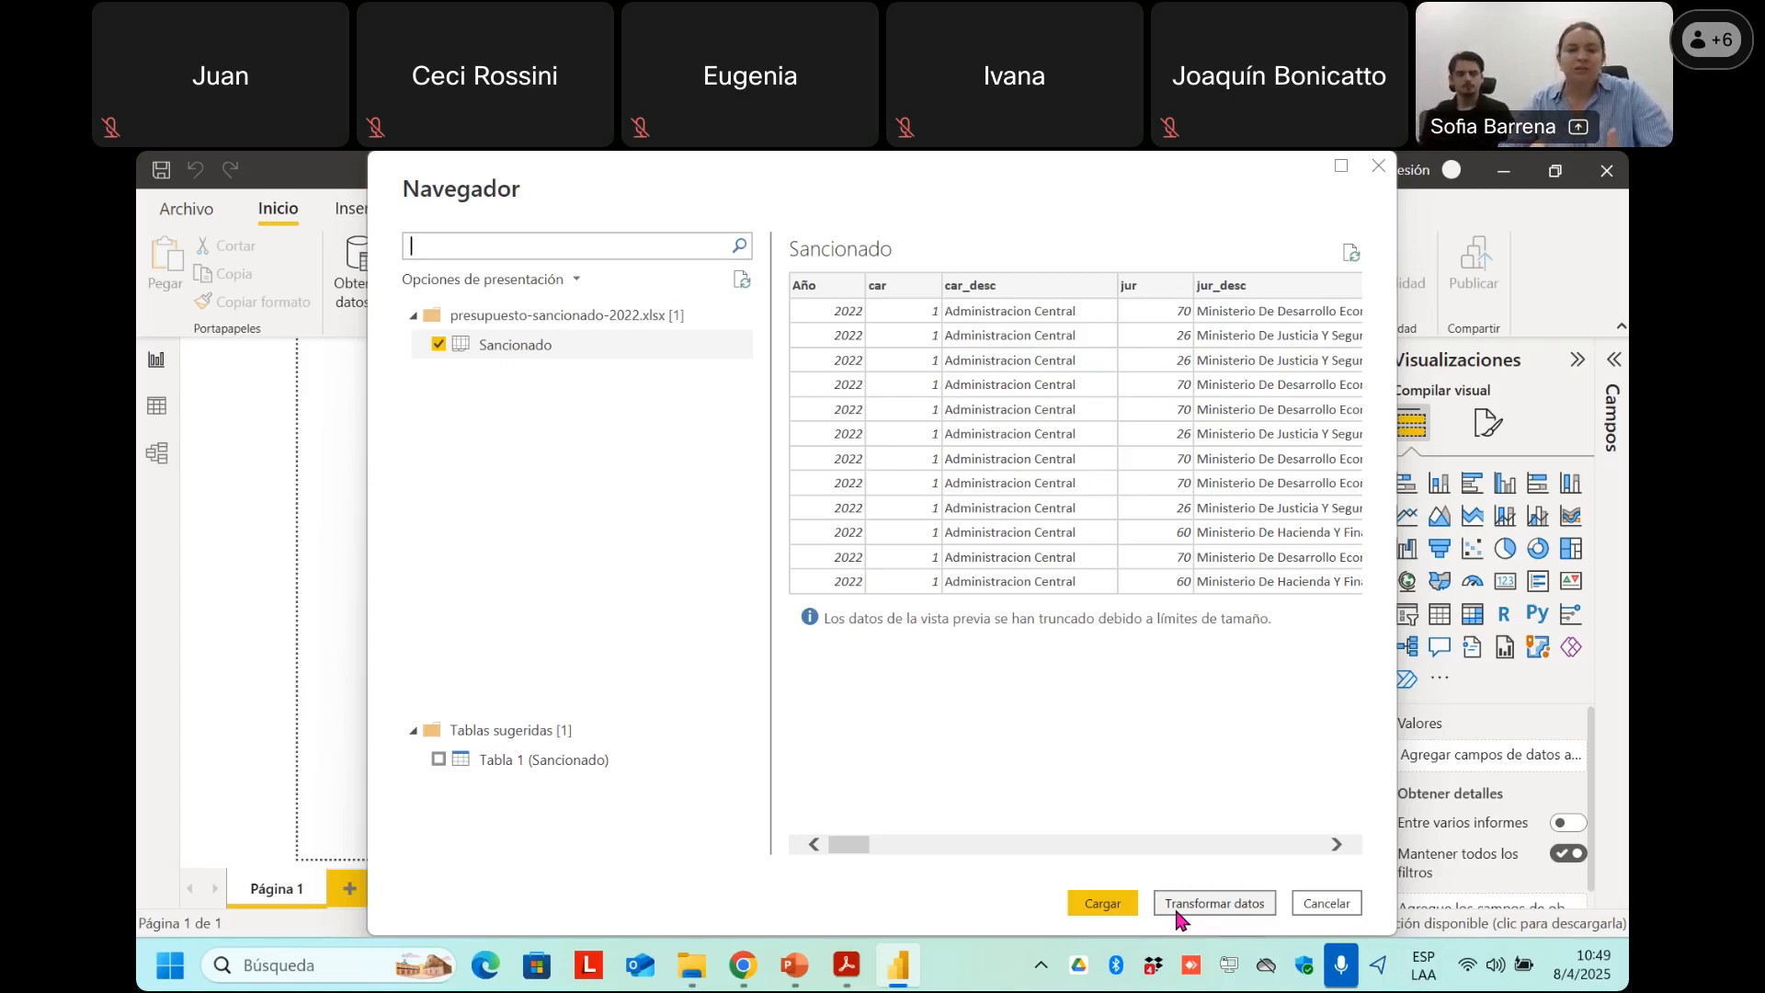
left_click(1100, 904)
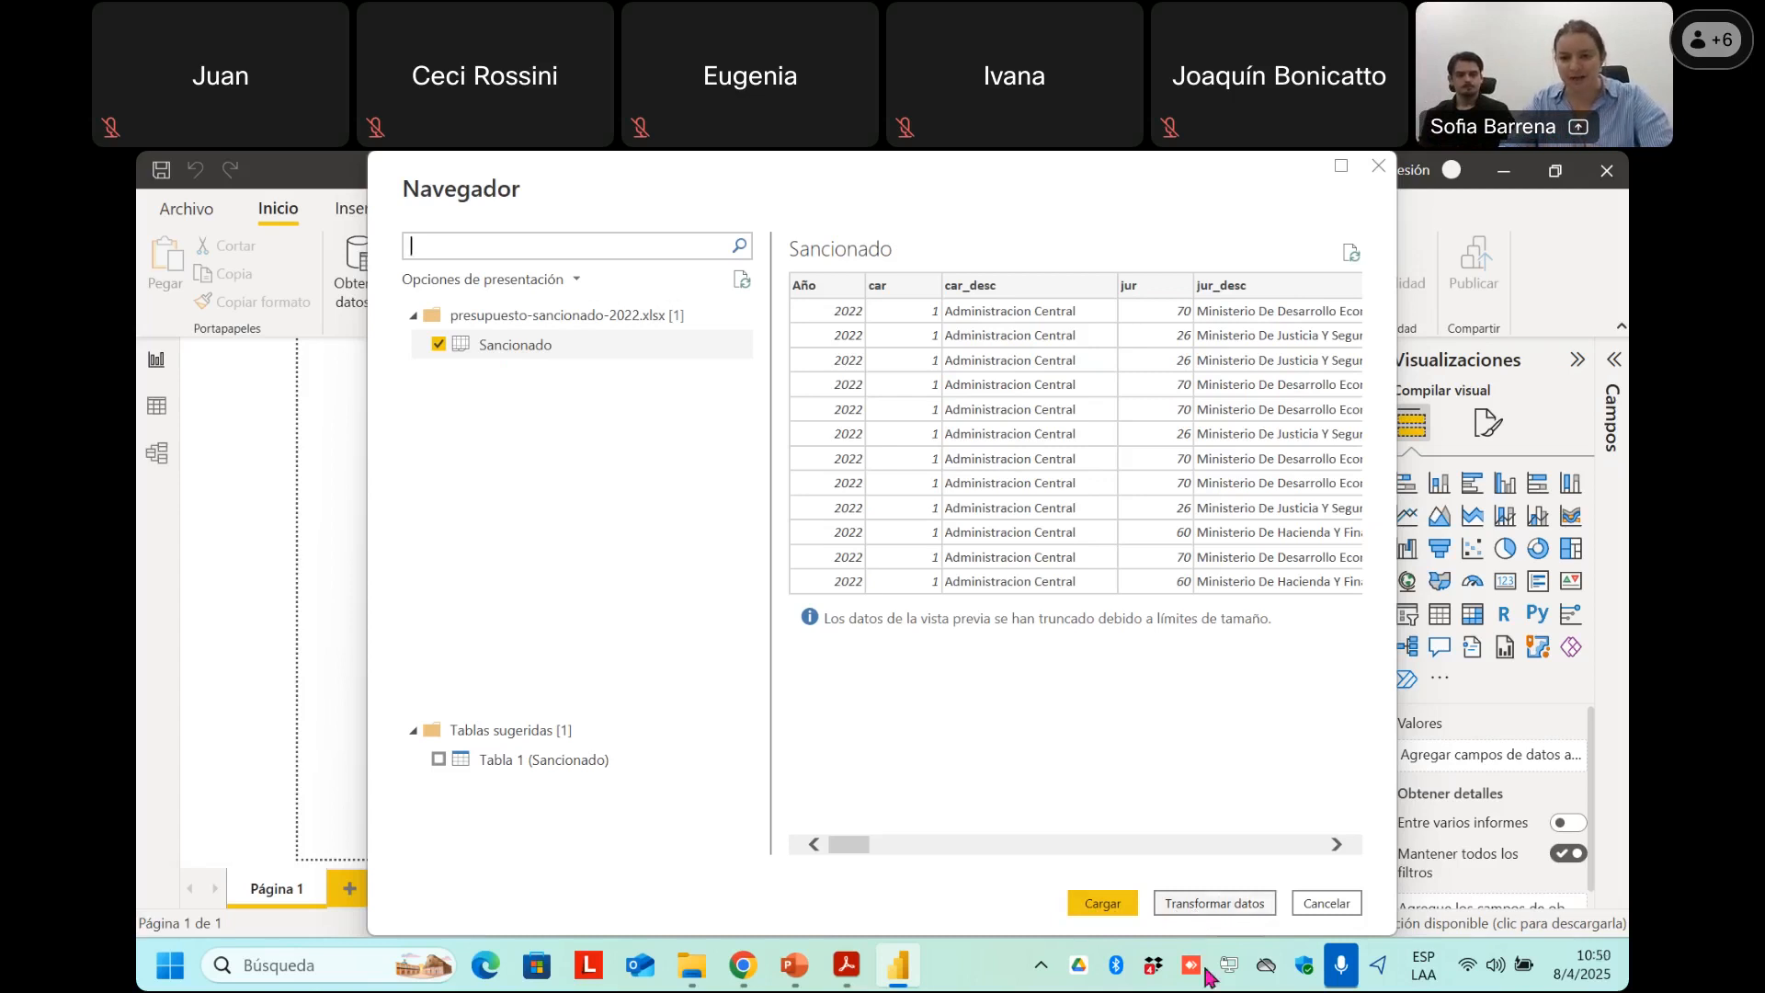
left_click(1215, 903)
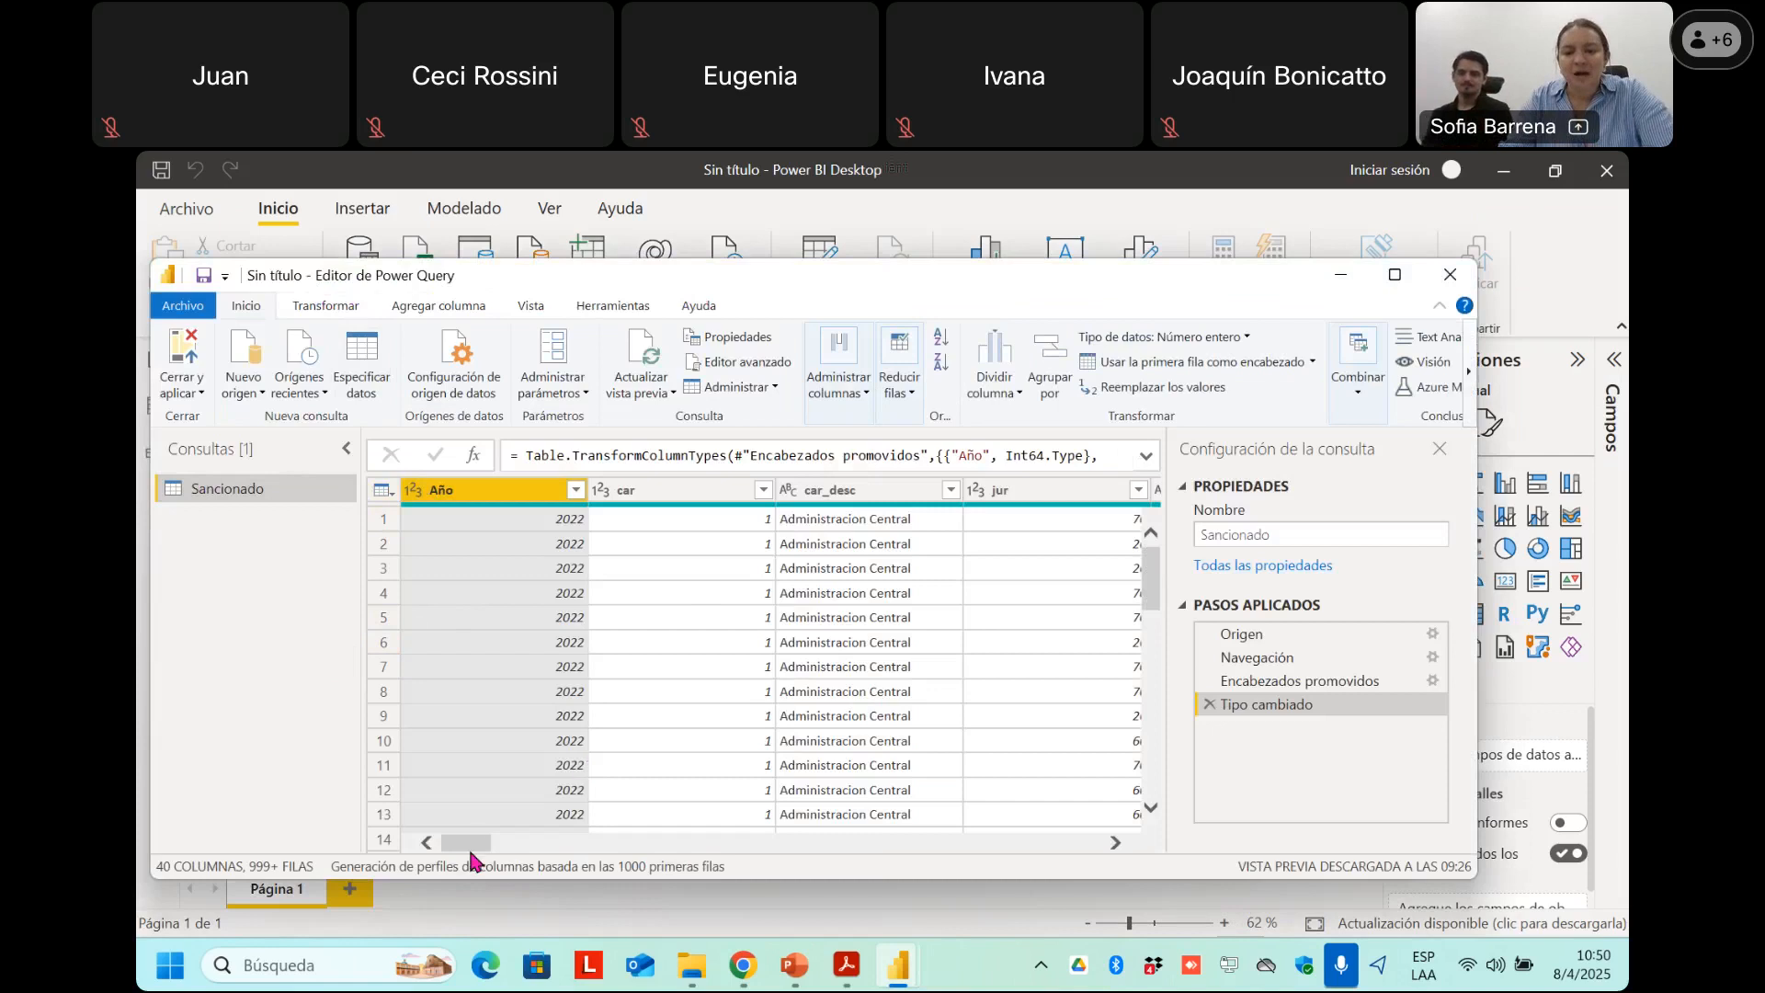
Examine the Sancionado table's columns and compare the data at the applied steps Navegación and Encabezados promovidos.
left_click_drag(466, 843, 922, 846)
left_click_drag(797, 855, 464, 844)
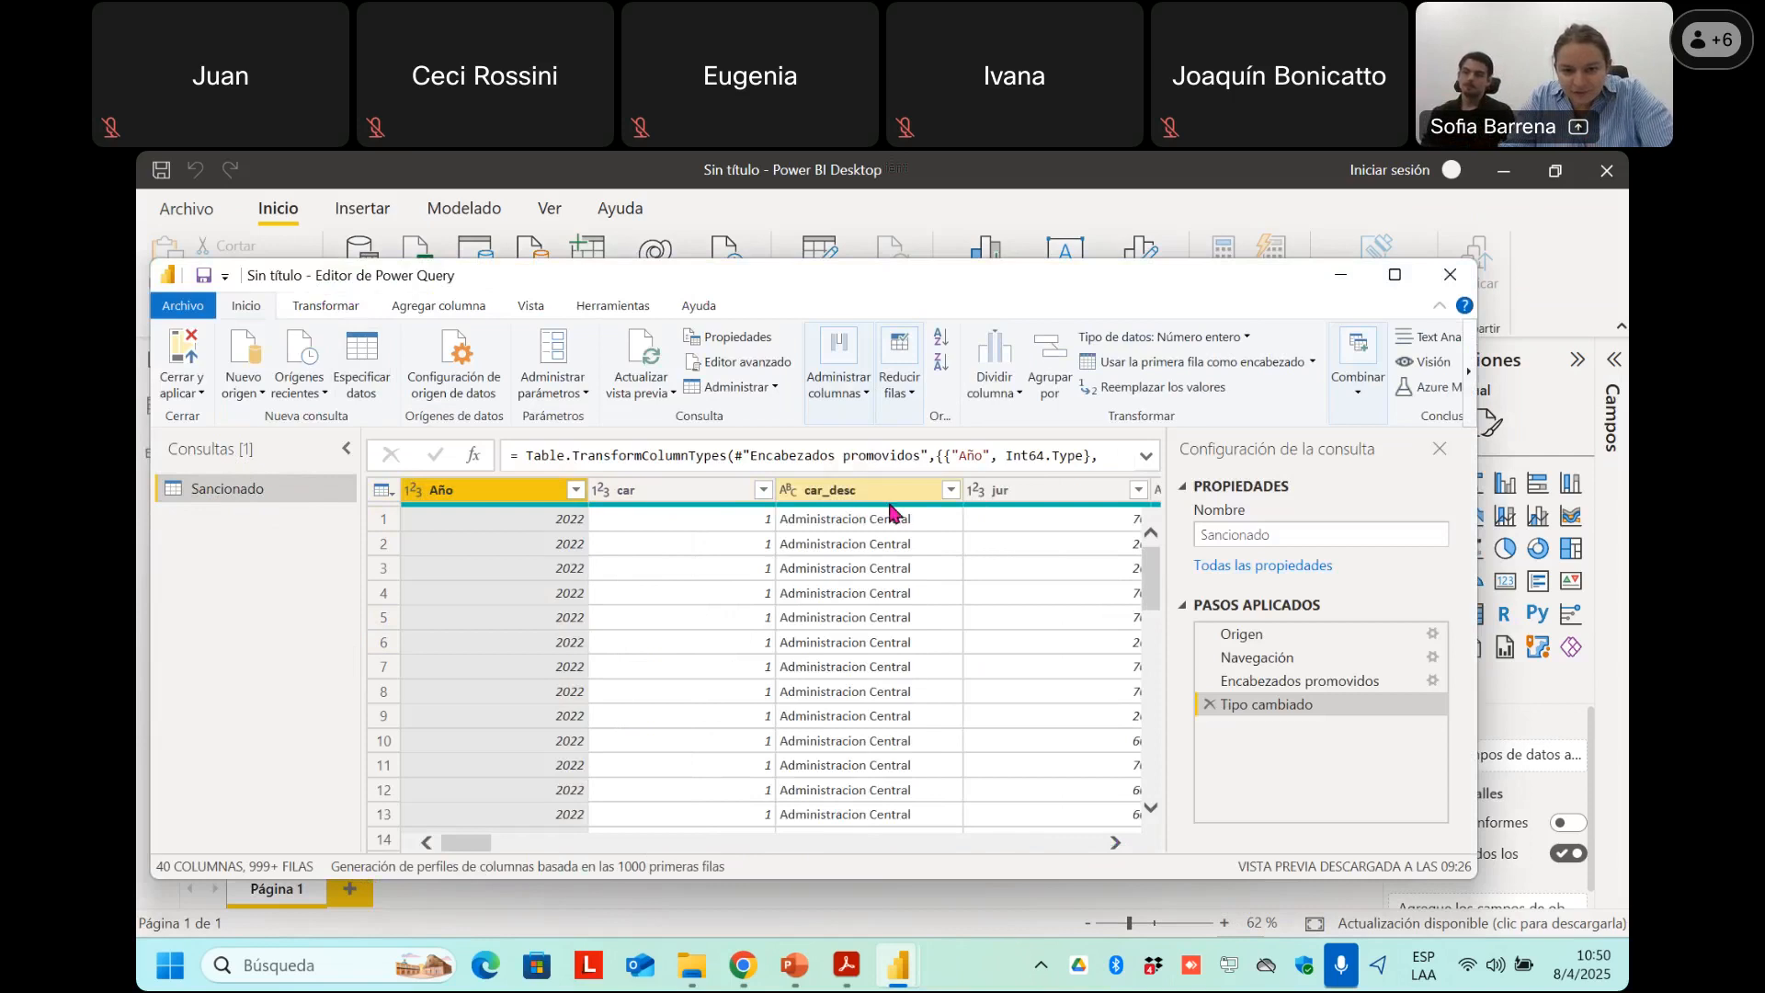
left_click_drag(477, 839, 237, 839)
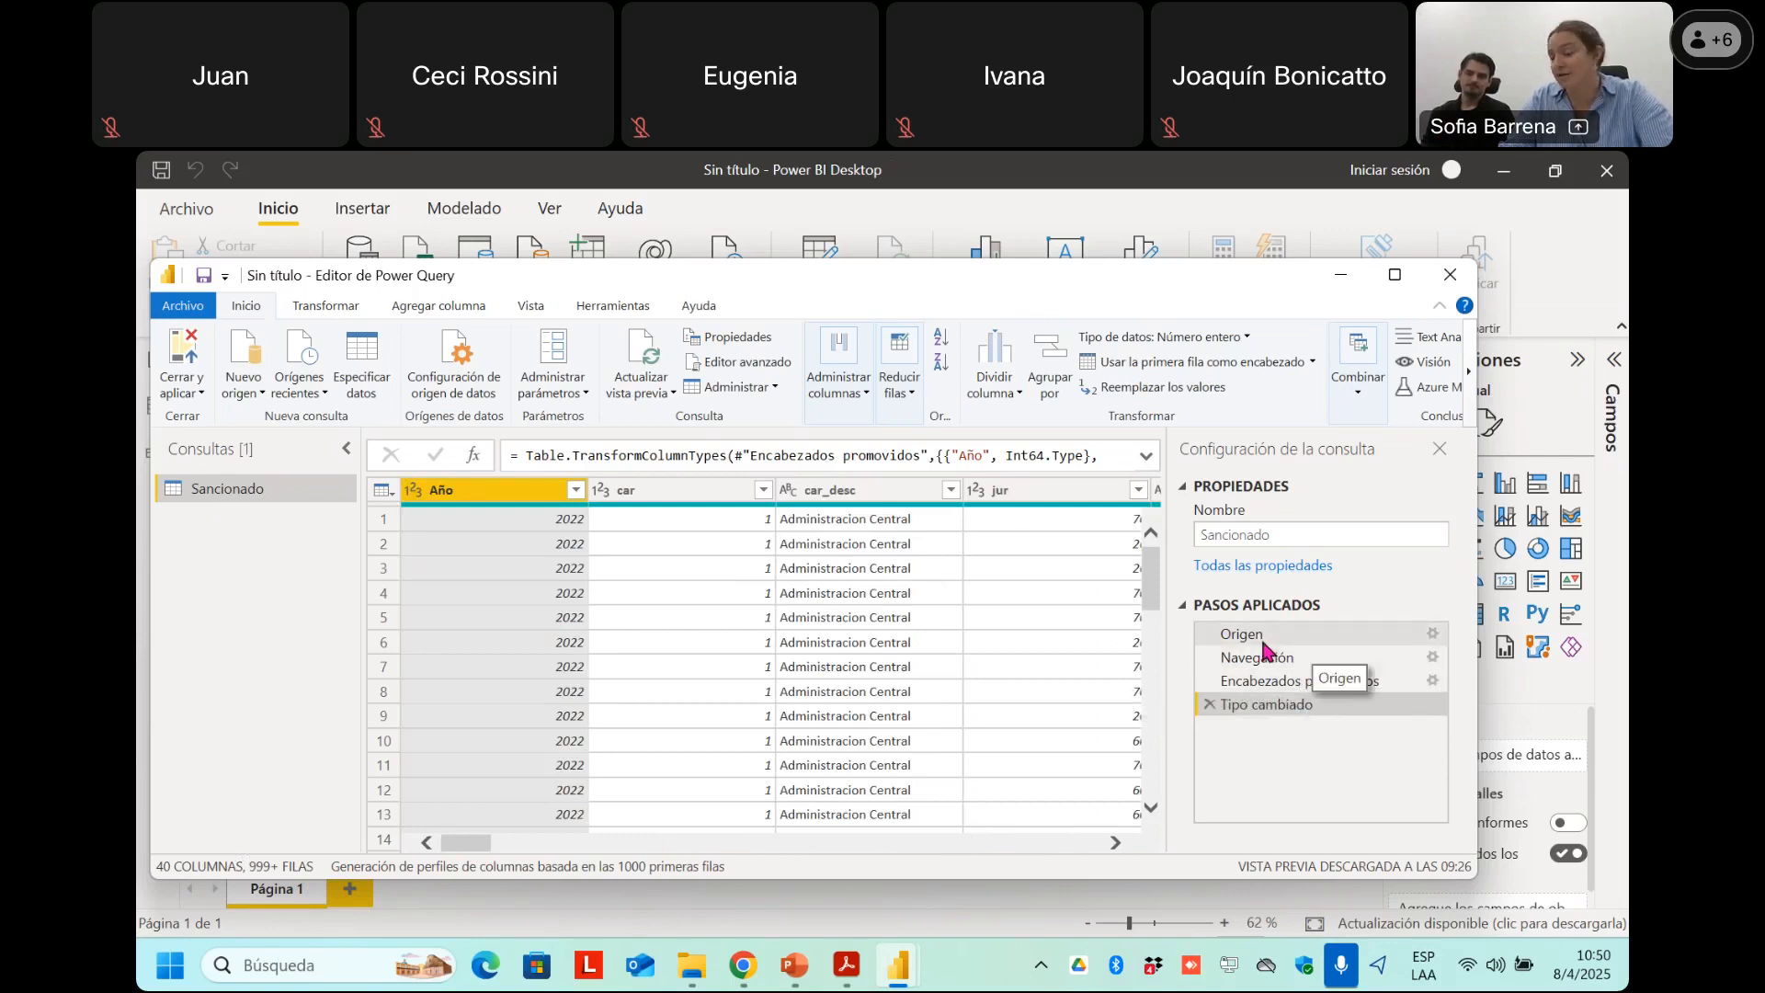
left_click(1315, 659)
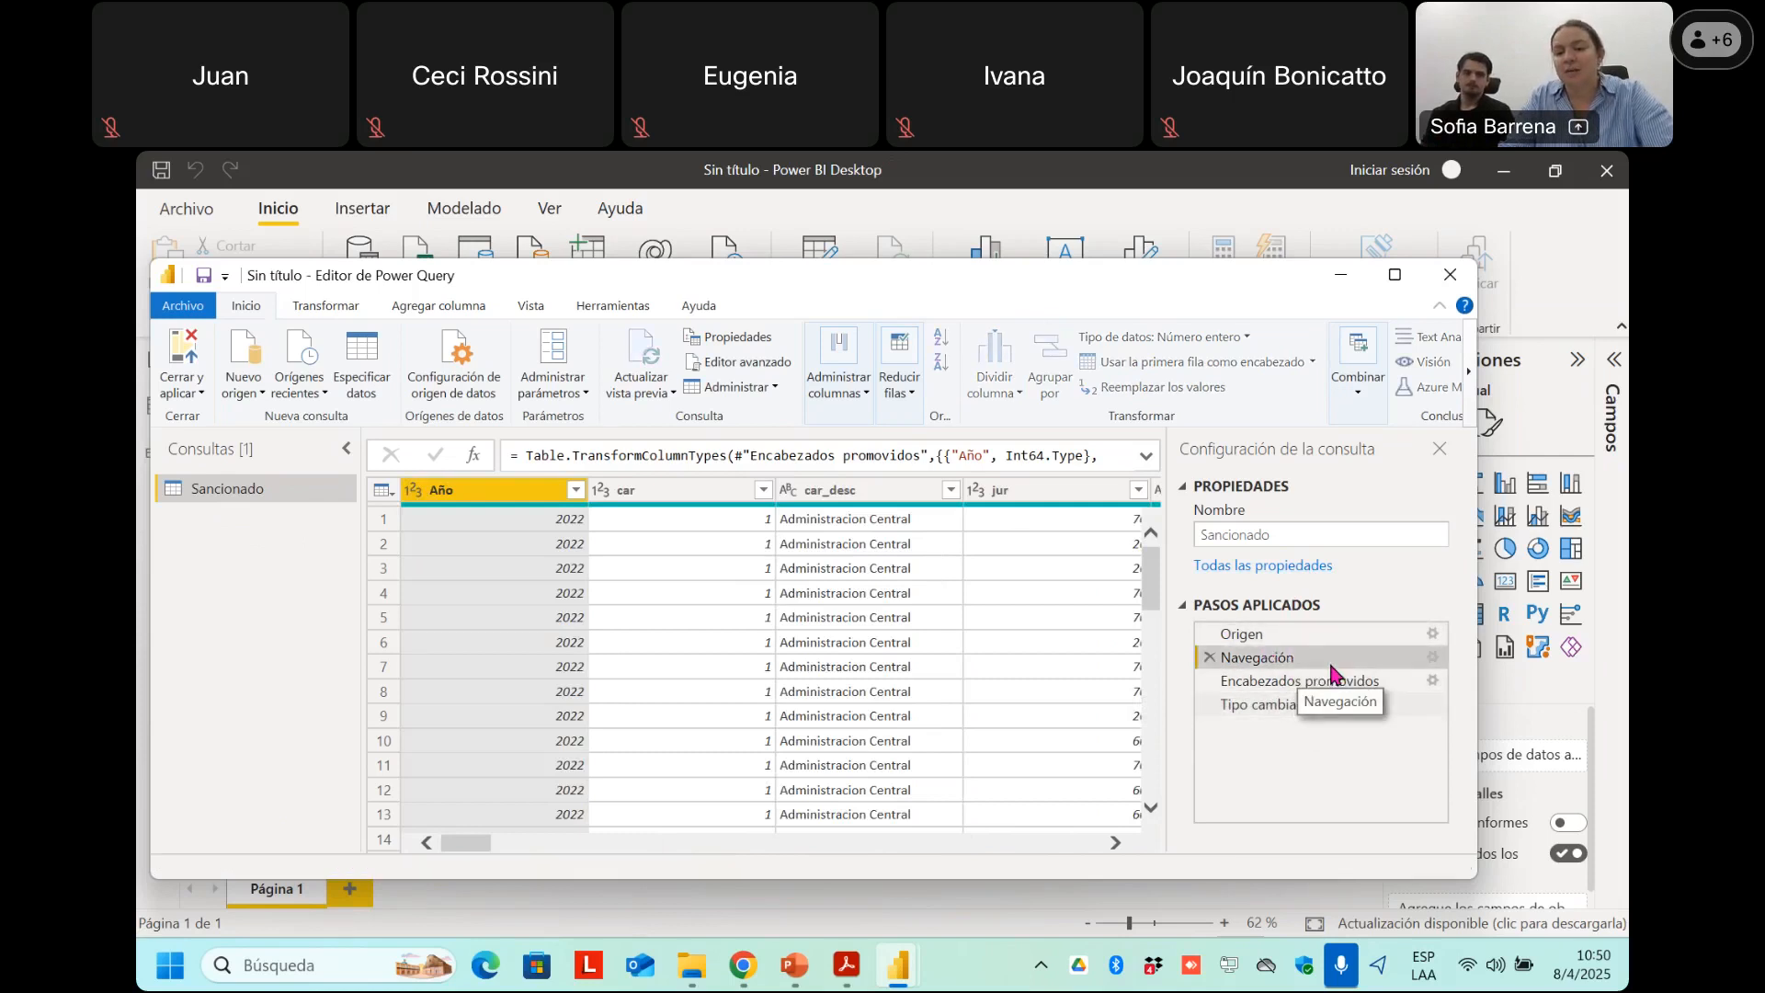
left_click(1381, 682)
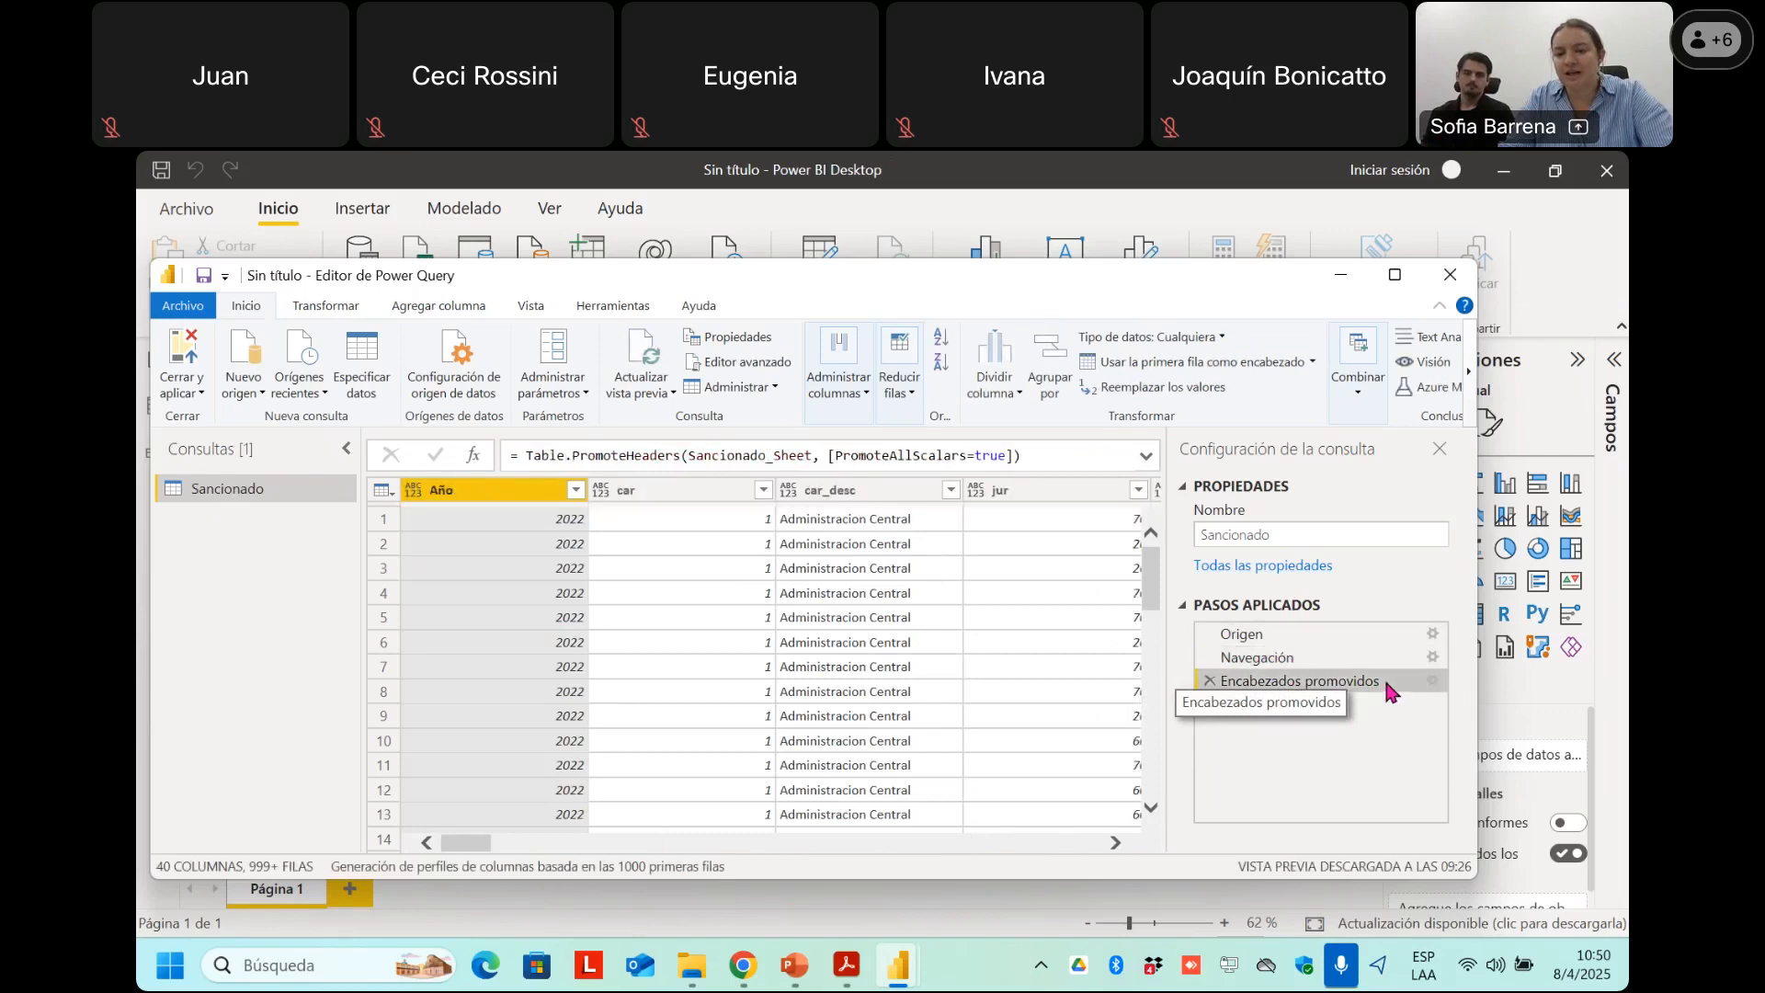
left_click(1338, 657)
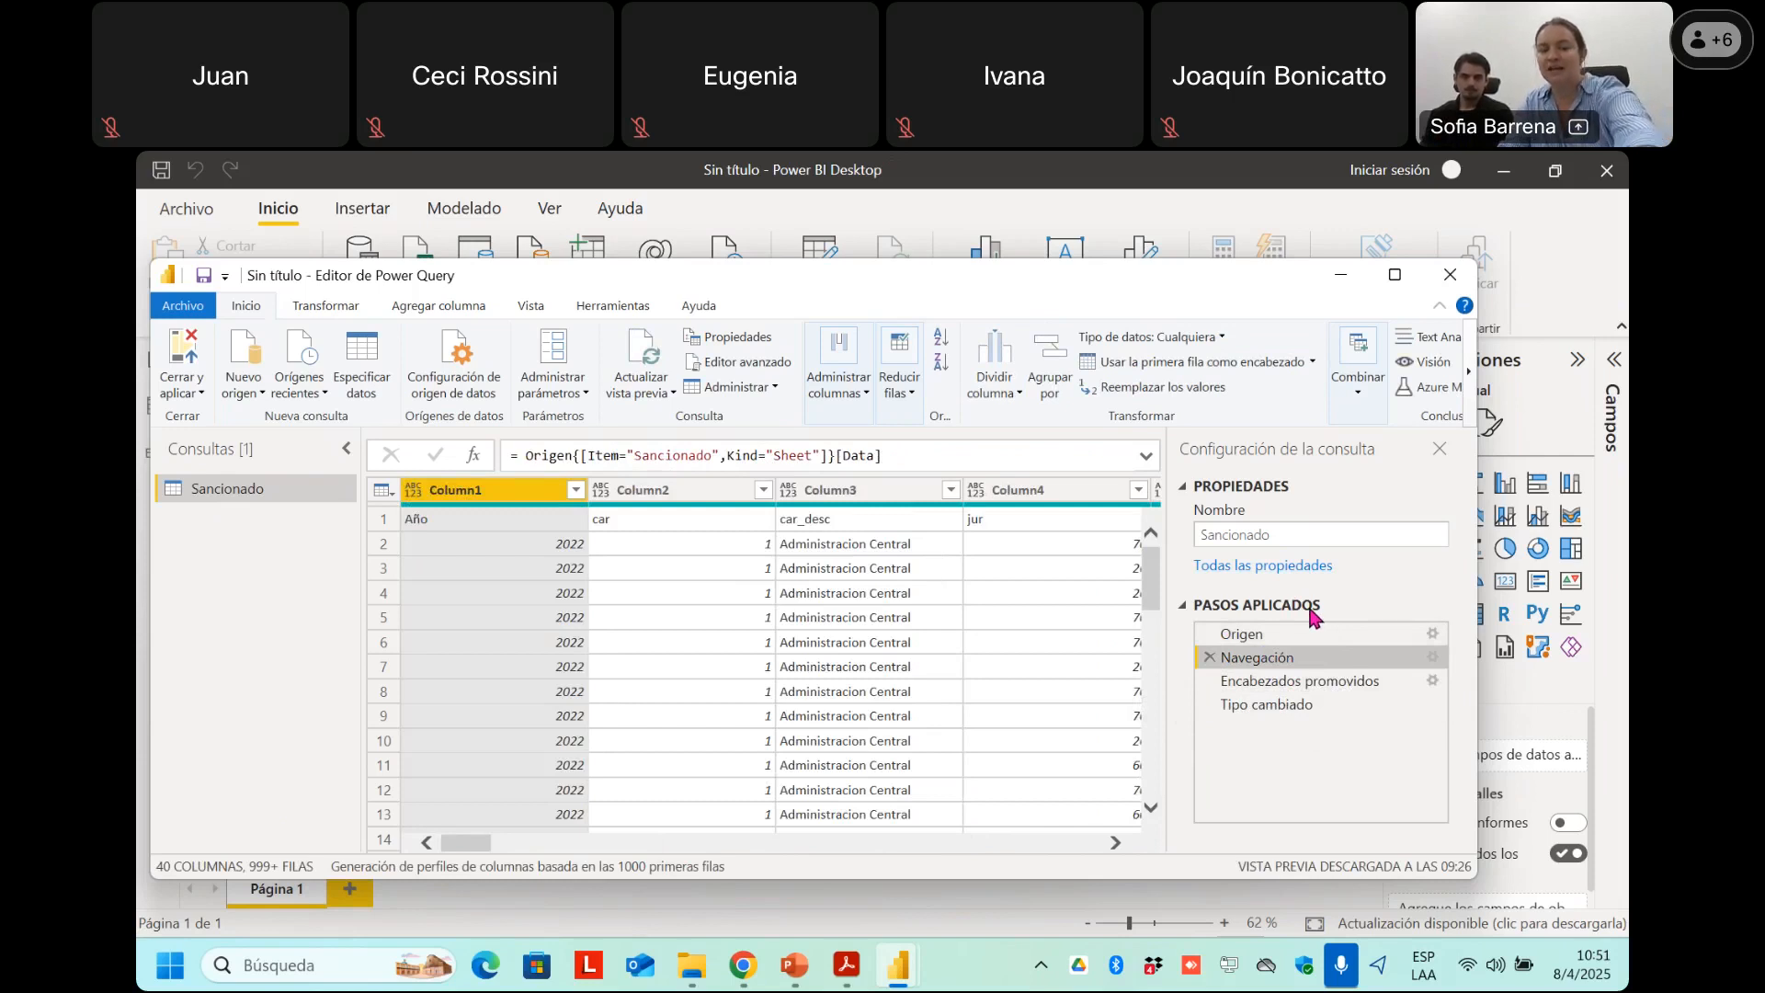
left_click(1325, 682)
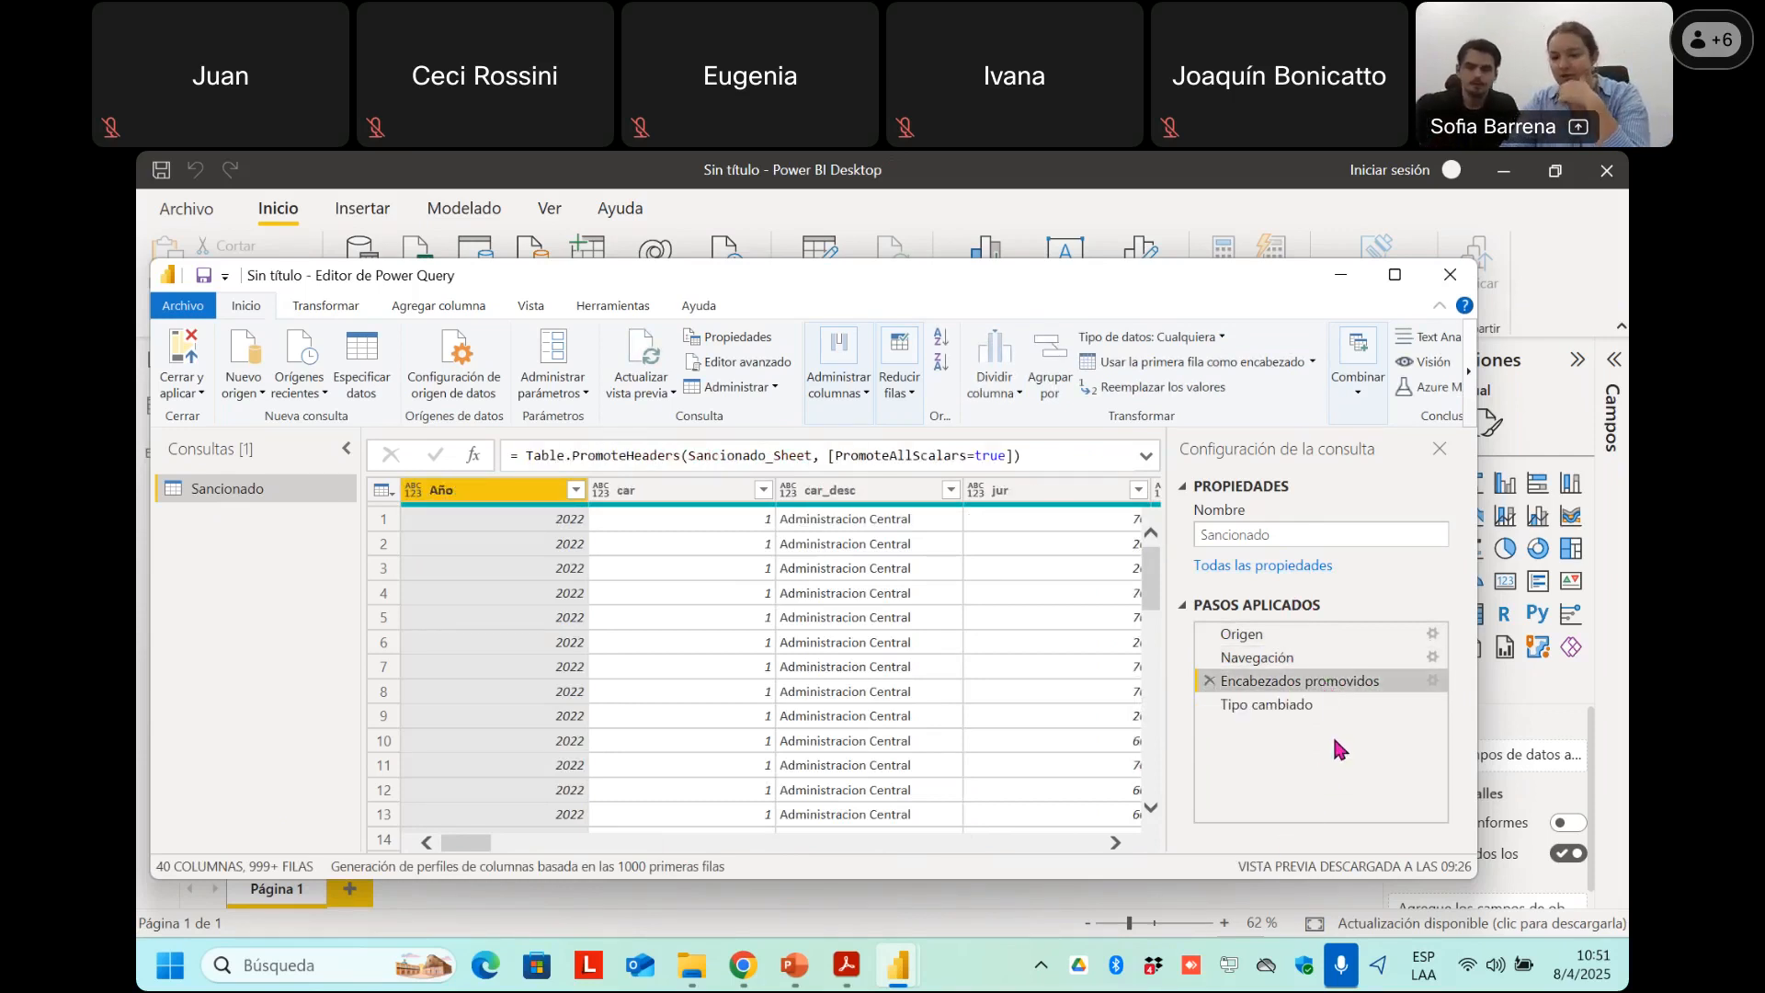
left_click_drag(1252, 634, 1275, 669)
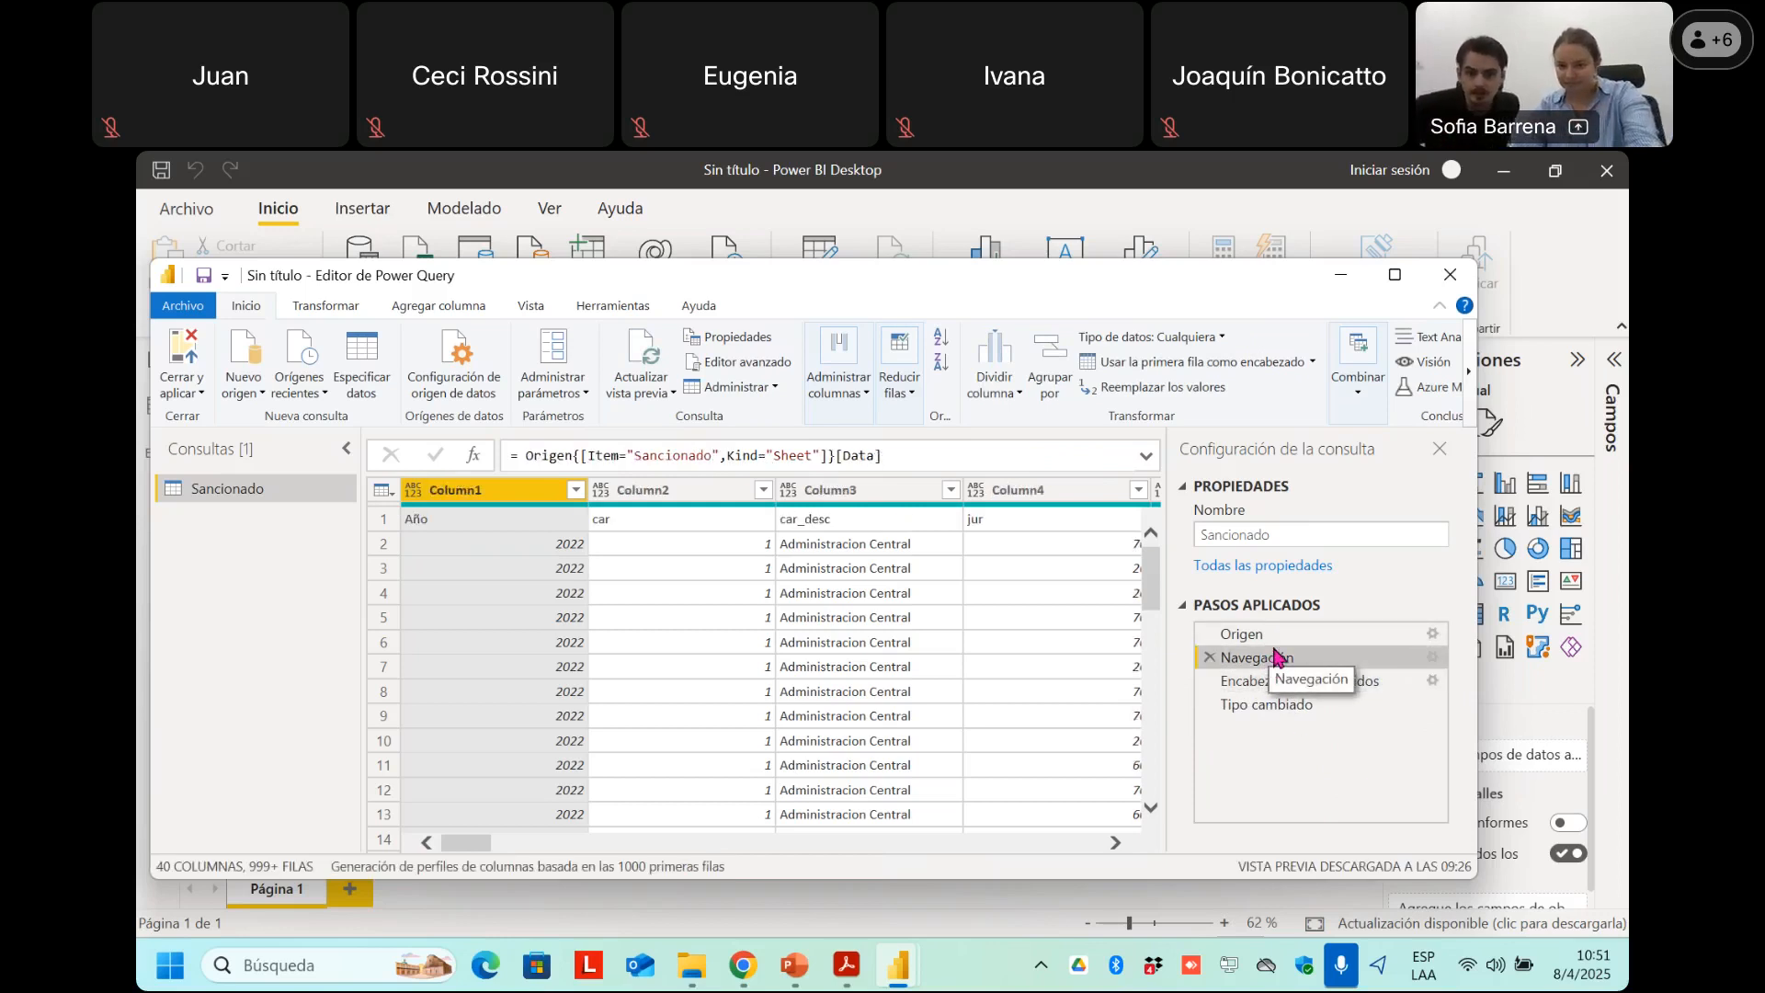
Inspect the formula of the applied step Navegación, including its Item, Kind and Data parts.
triple_click(822, 455)
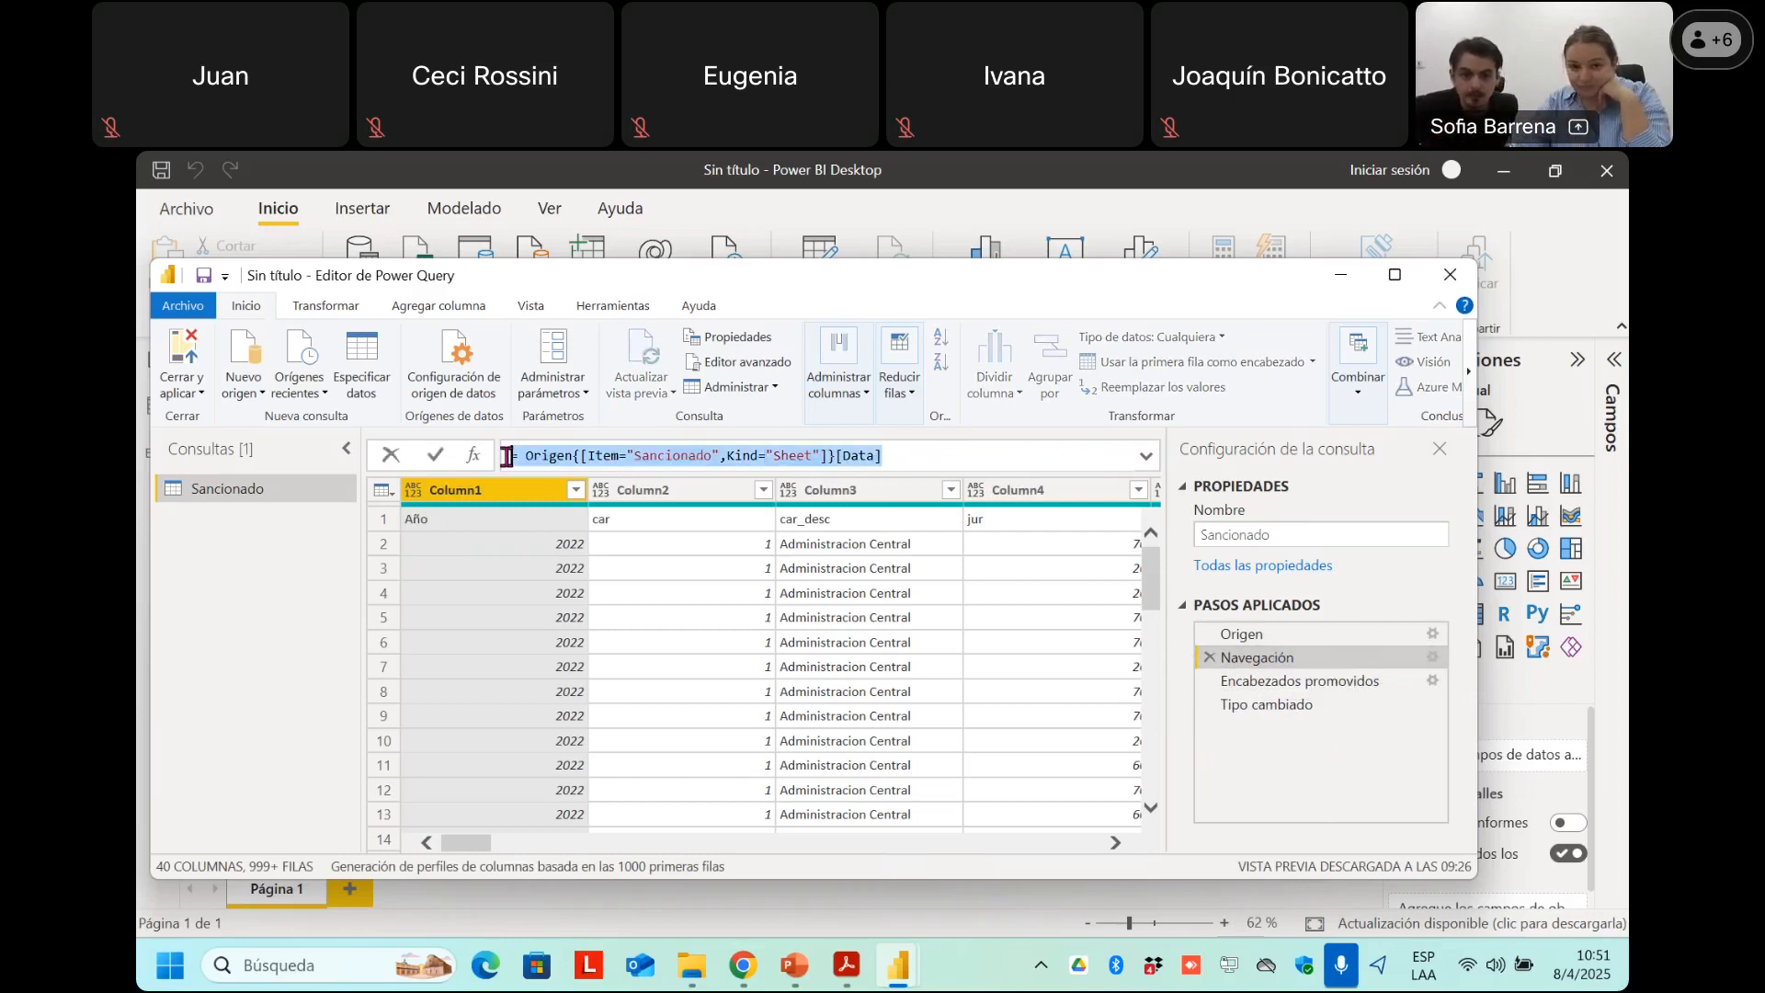
left_click(997, 449)
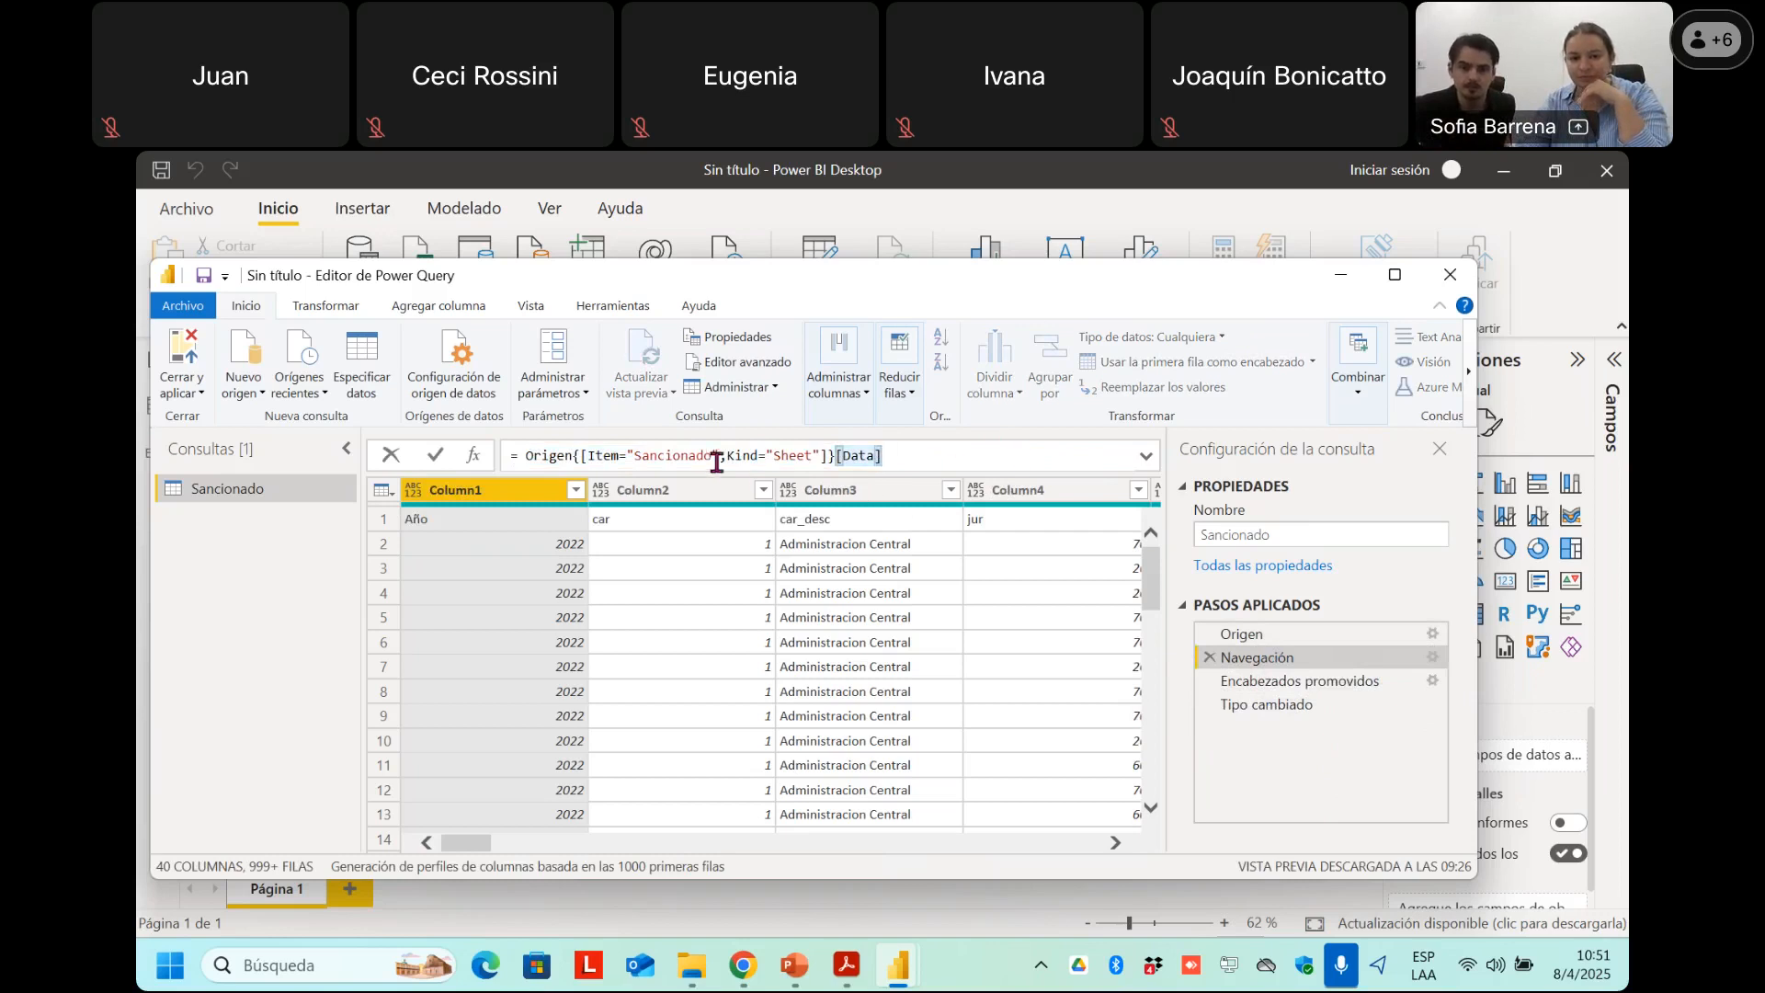
left_click(797, 456)
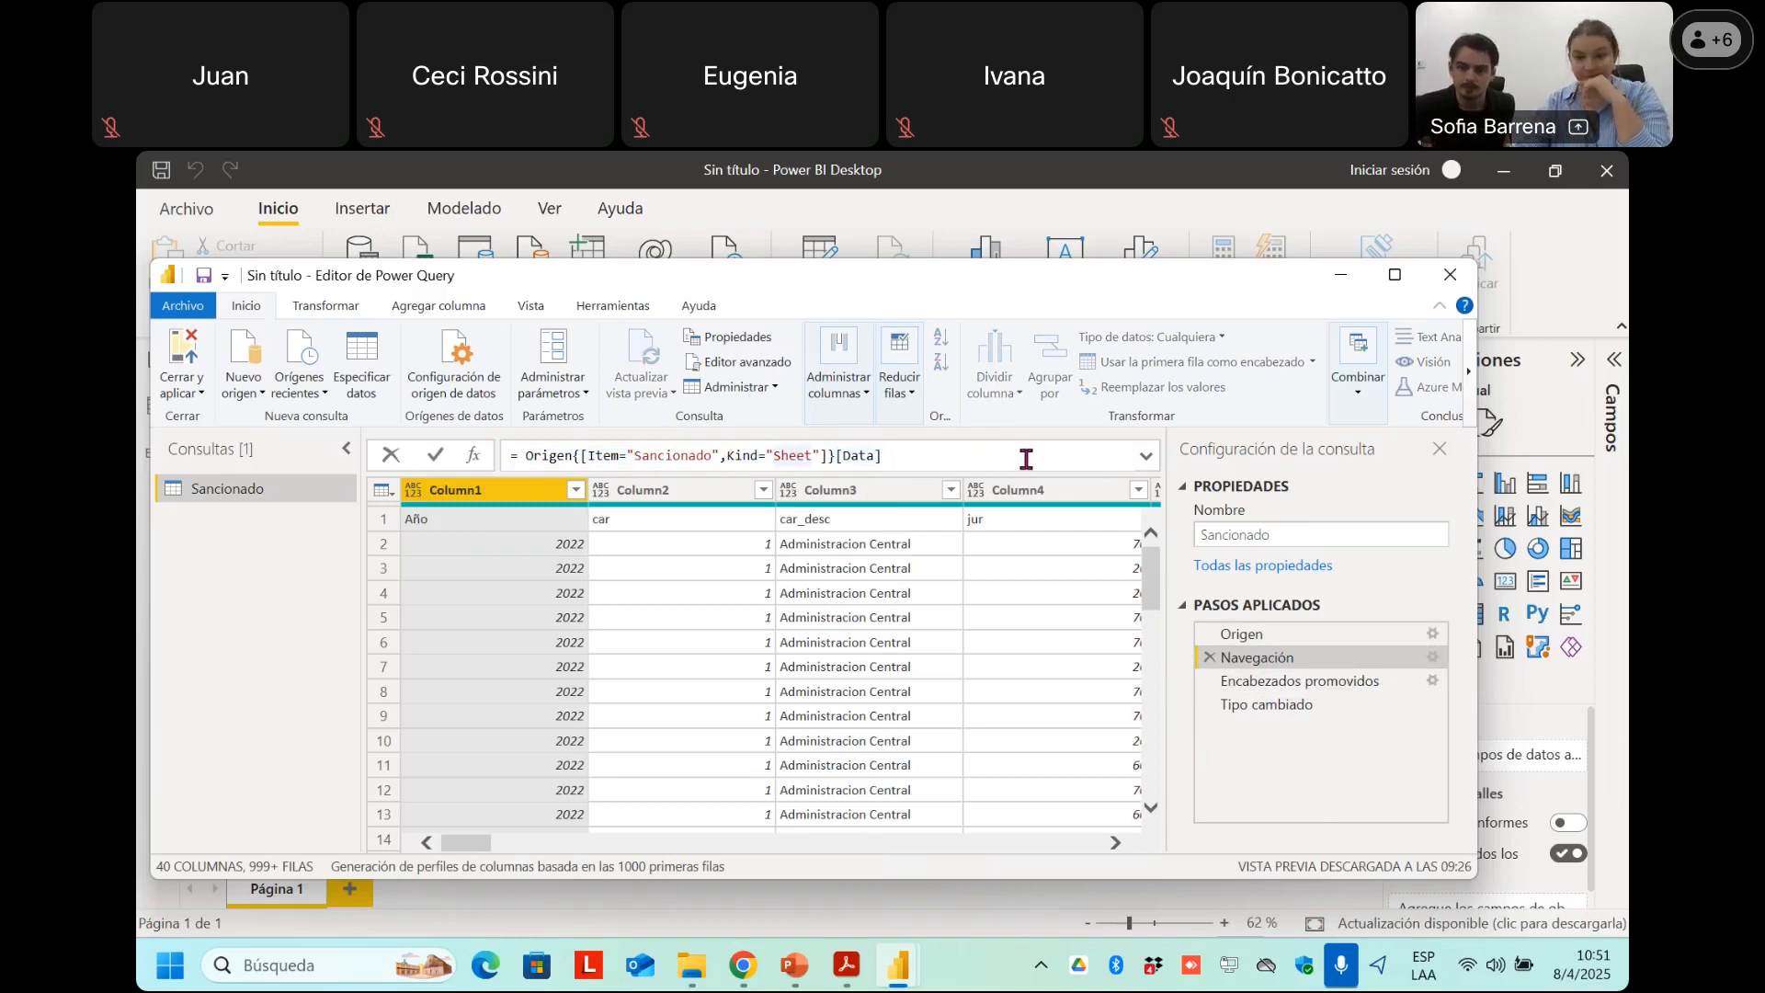
left_click(1026, 456)
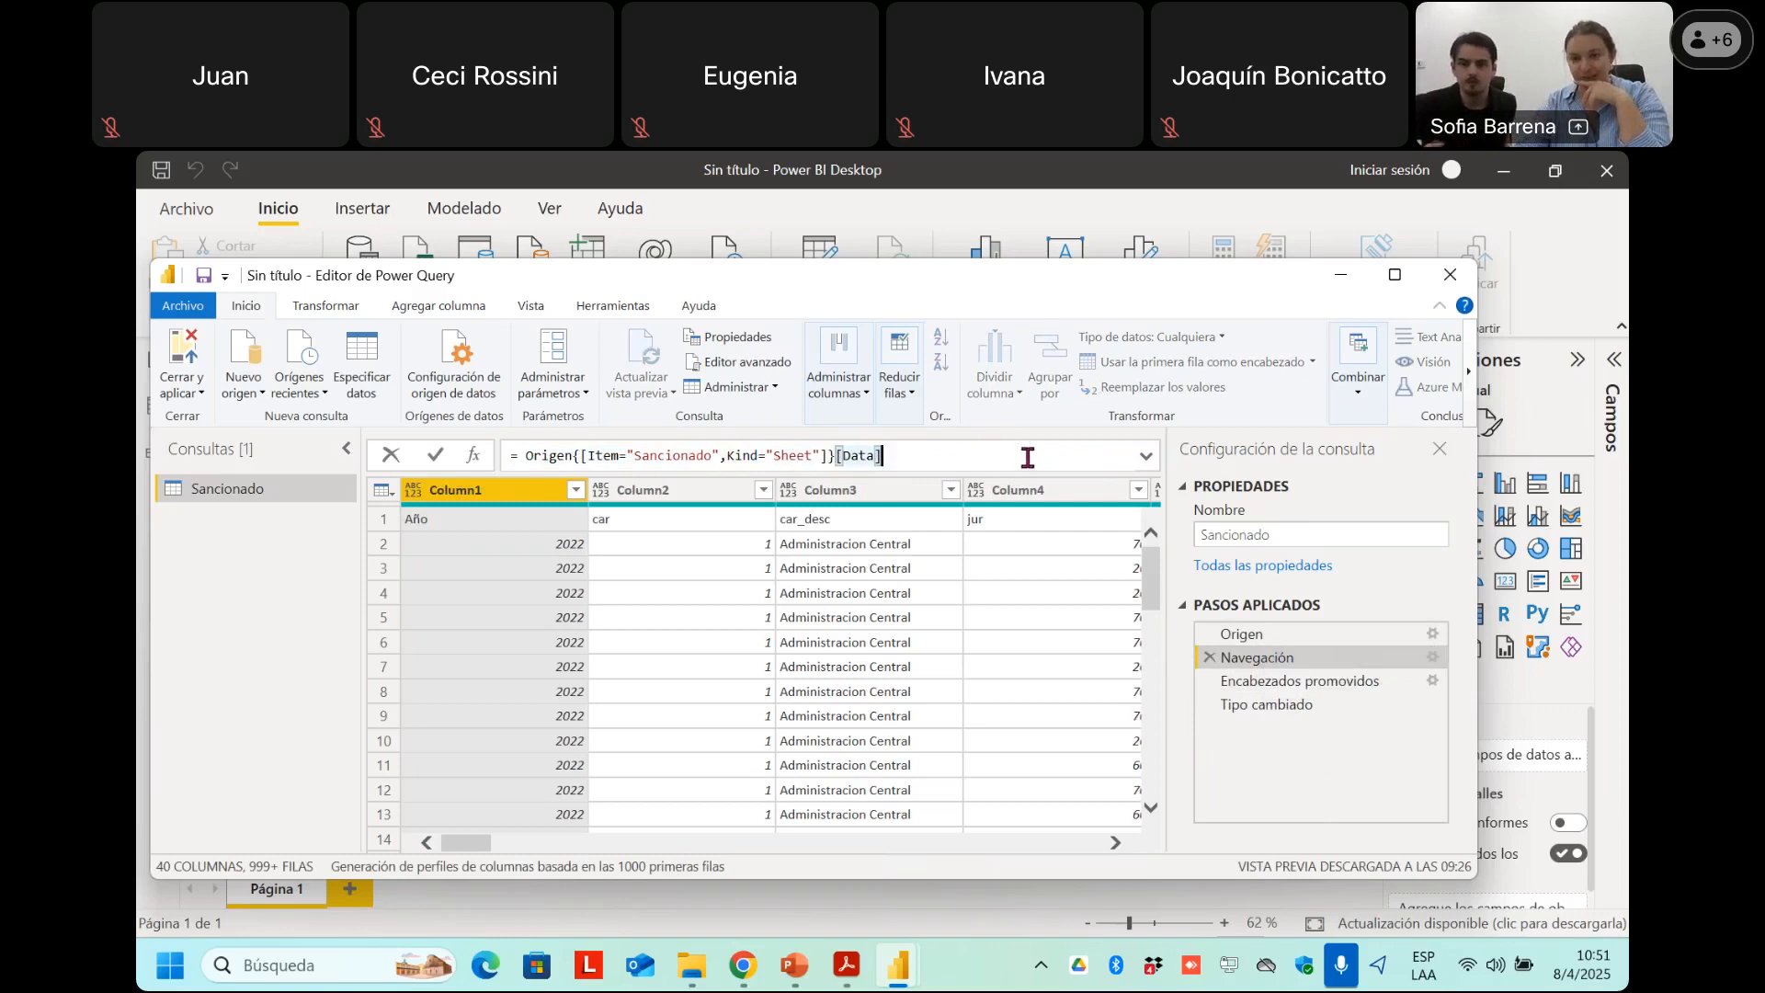
left_click(1284, 689)
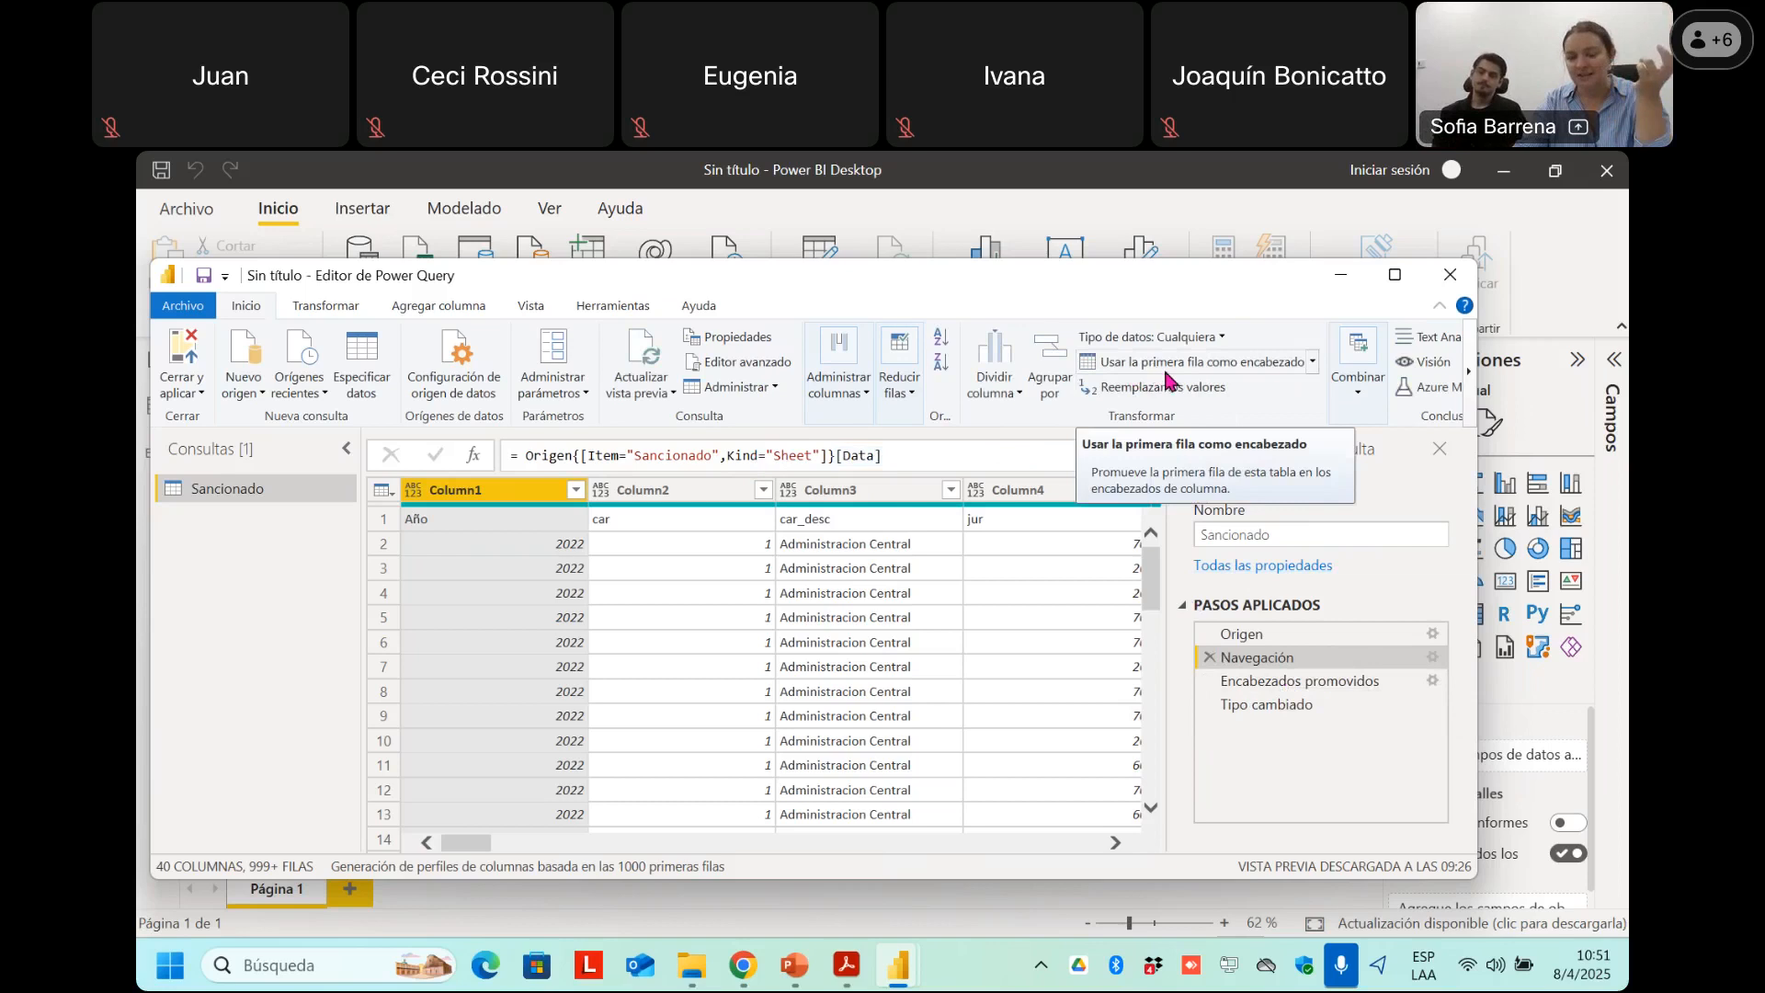
Review the Encabezados promovidos step and expand the full Tipo cambiado formula to read the data type of each column.
left_click(1309, 685)
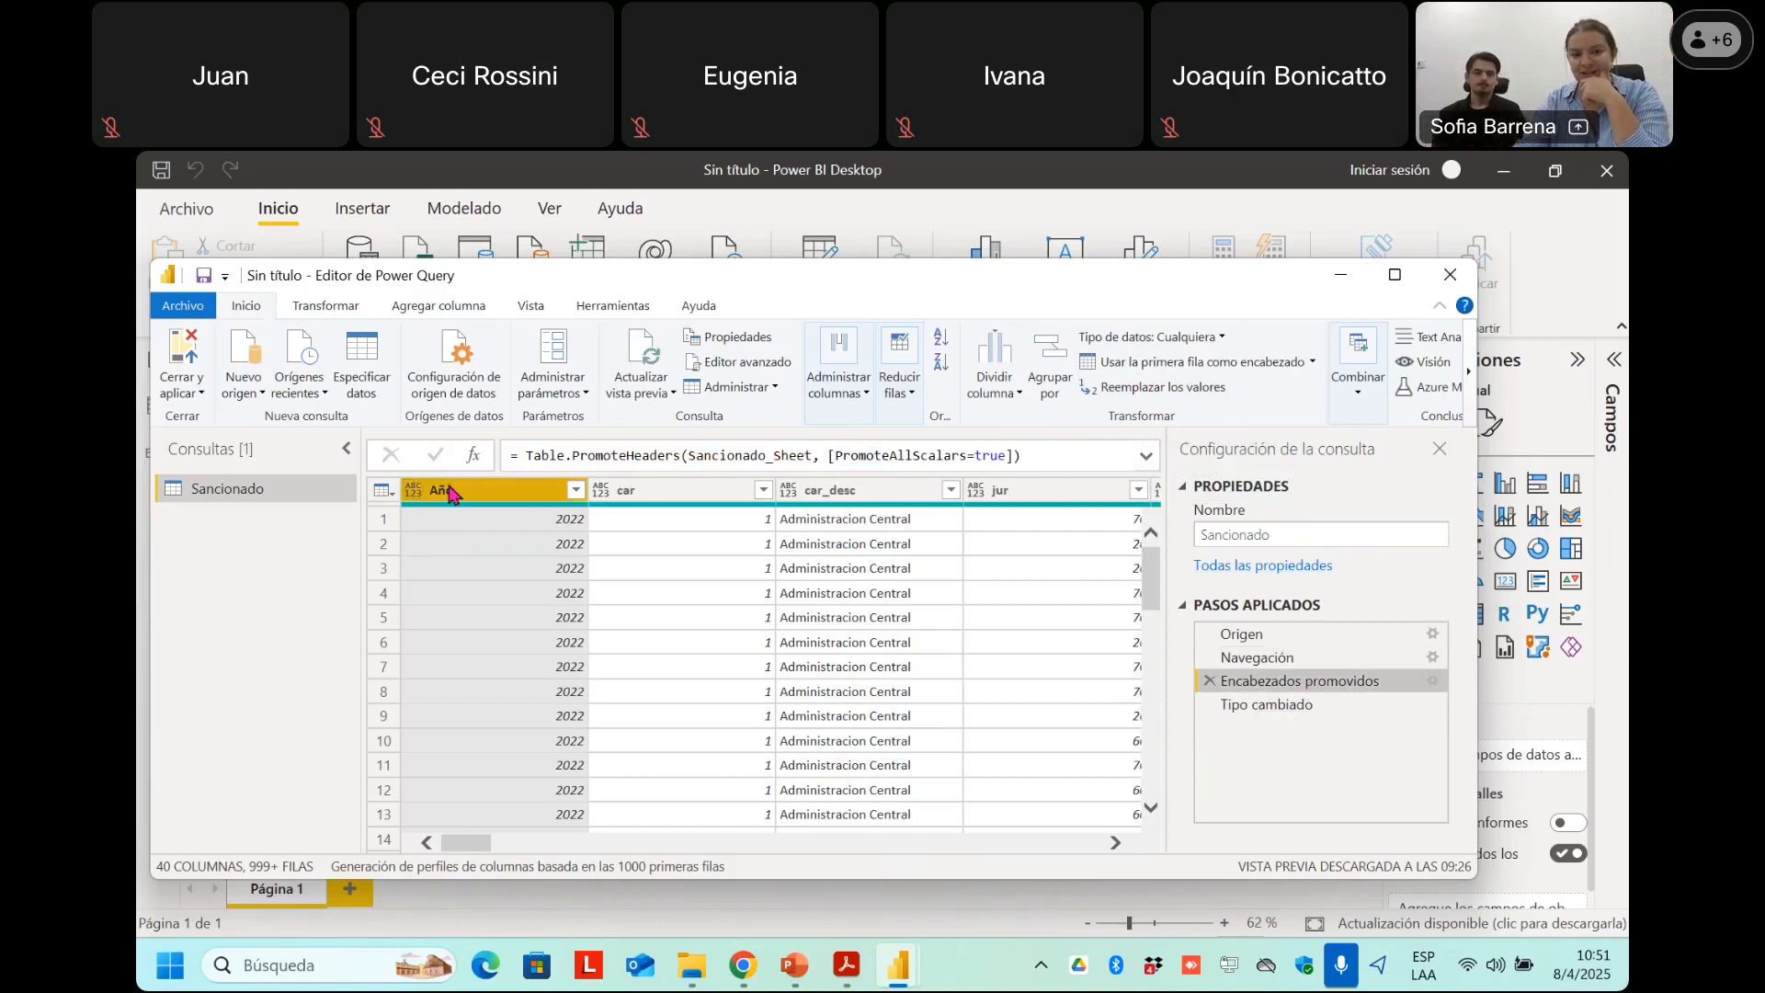
left_click(1320, 710)
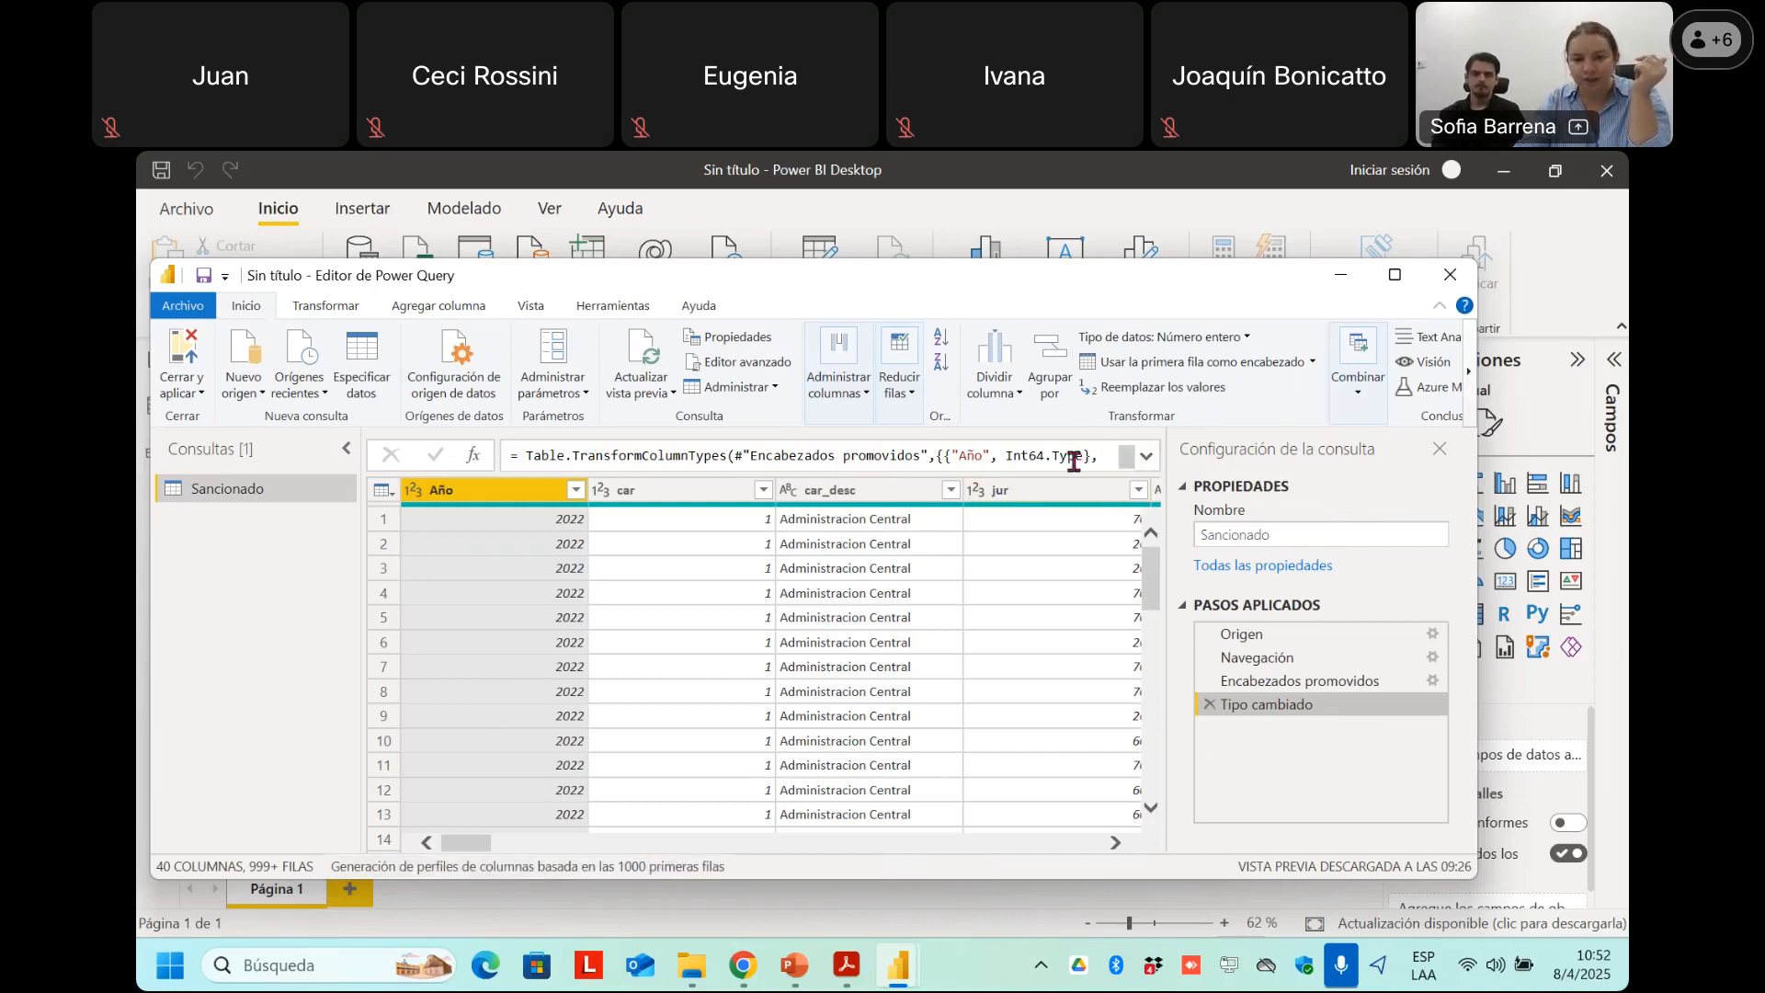
double_click(1015, 455)
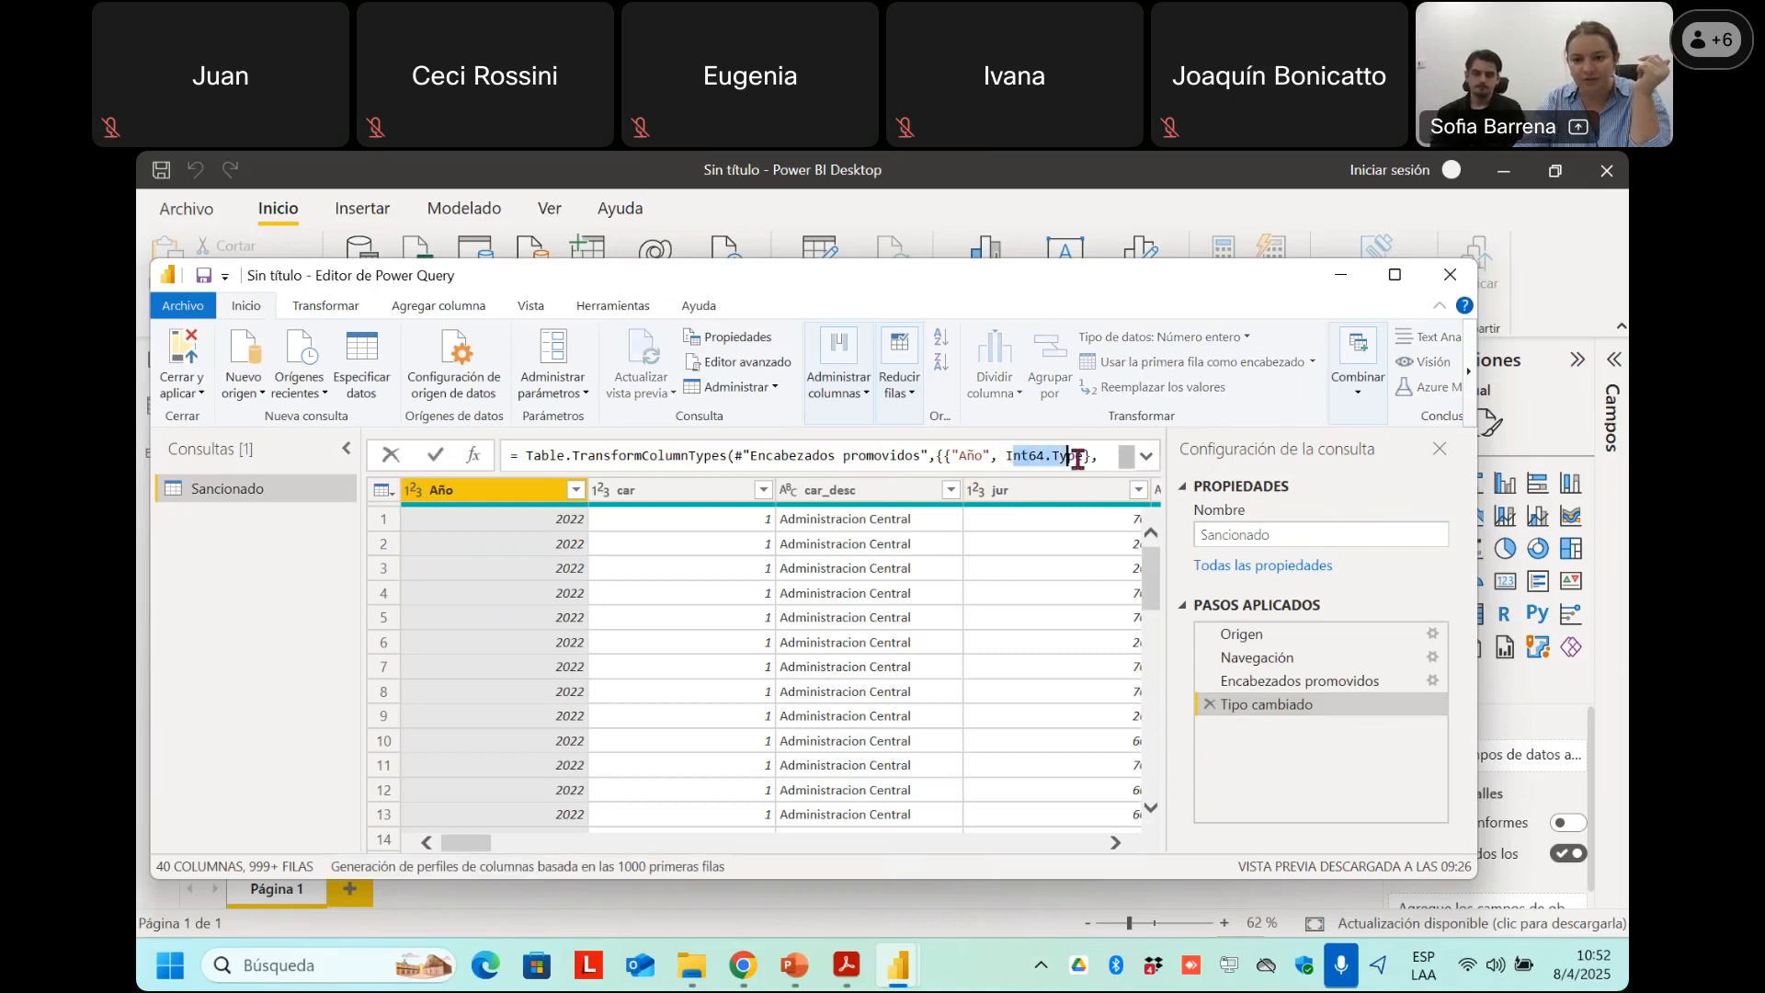
left_click(1015, 455)
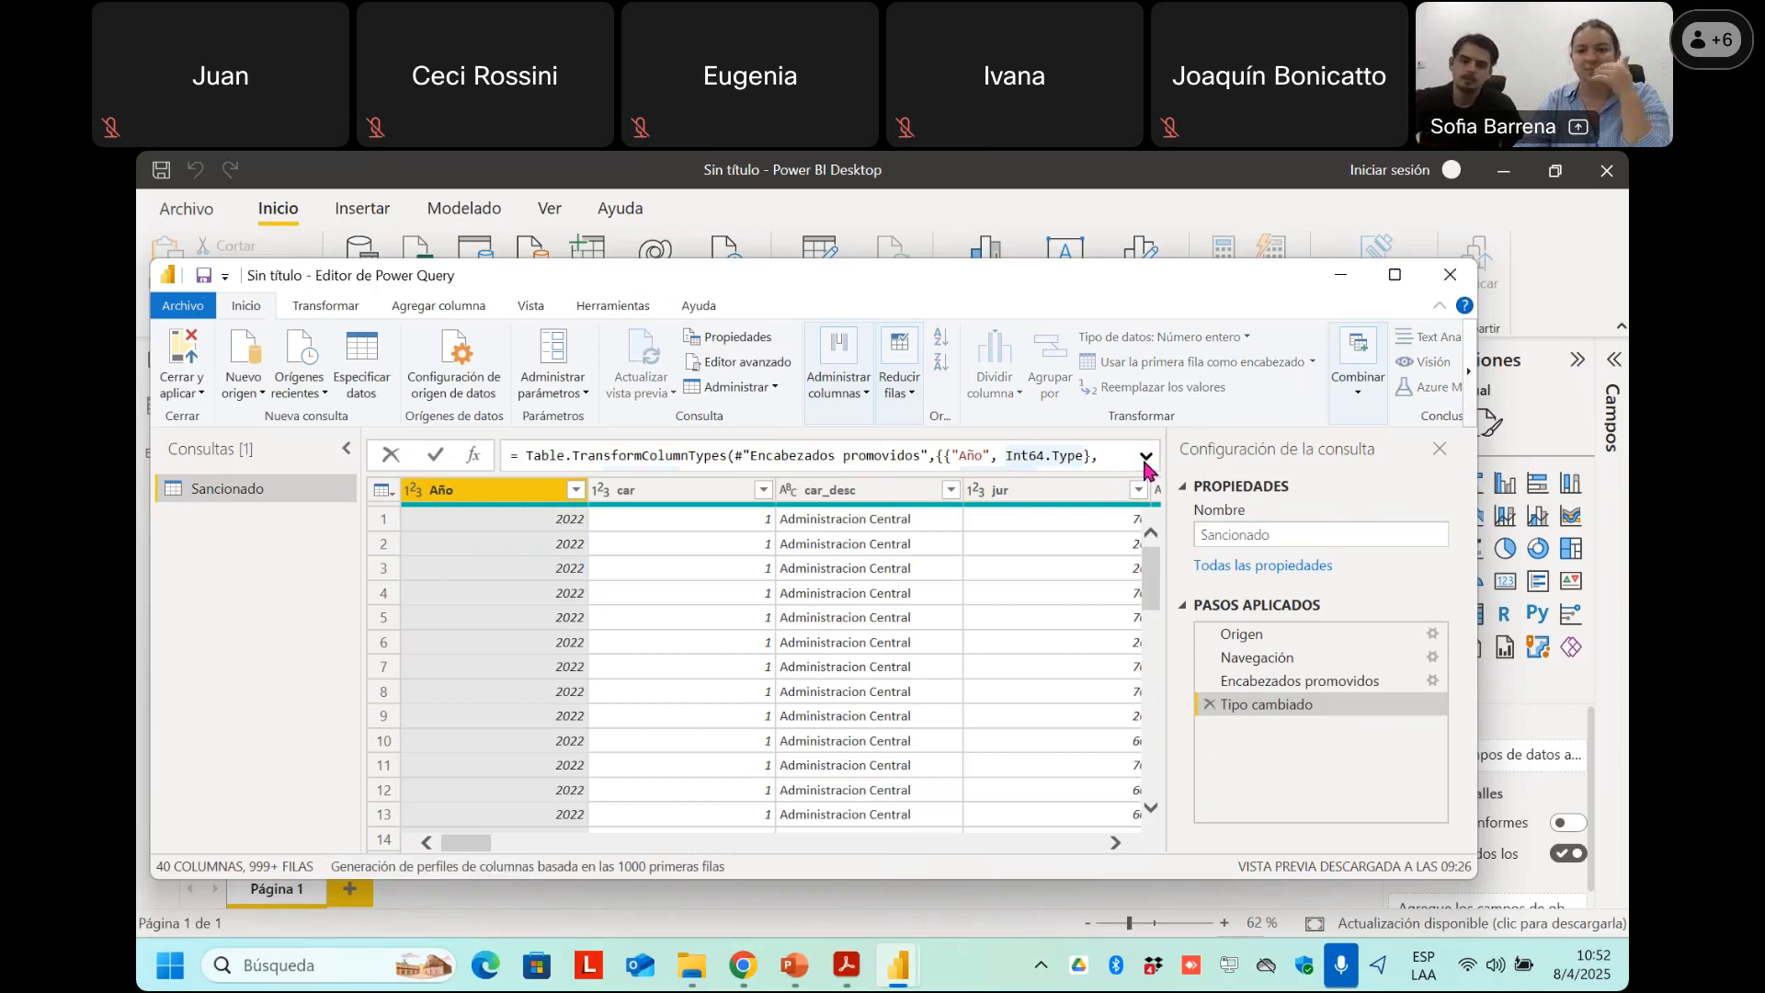
left_click(1147, 458)
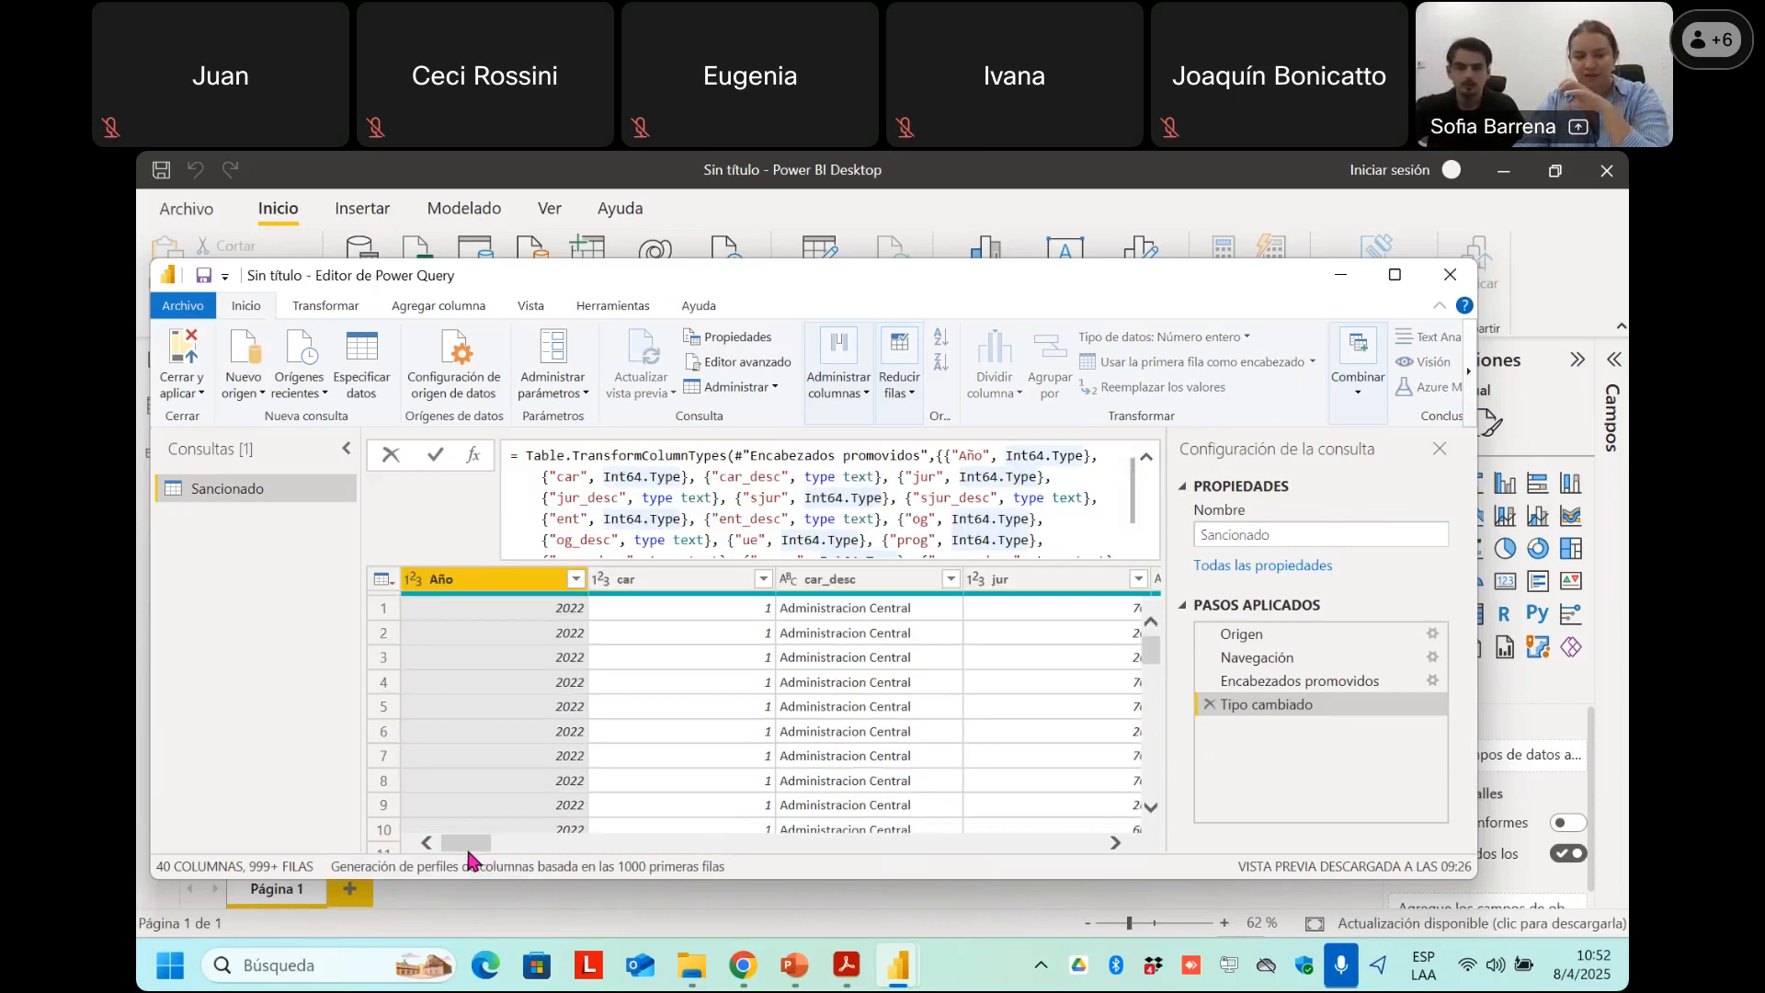
left_click_drag(461, 846, 666, 847)
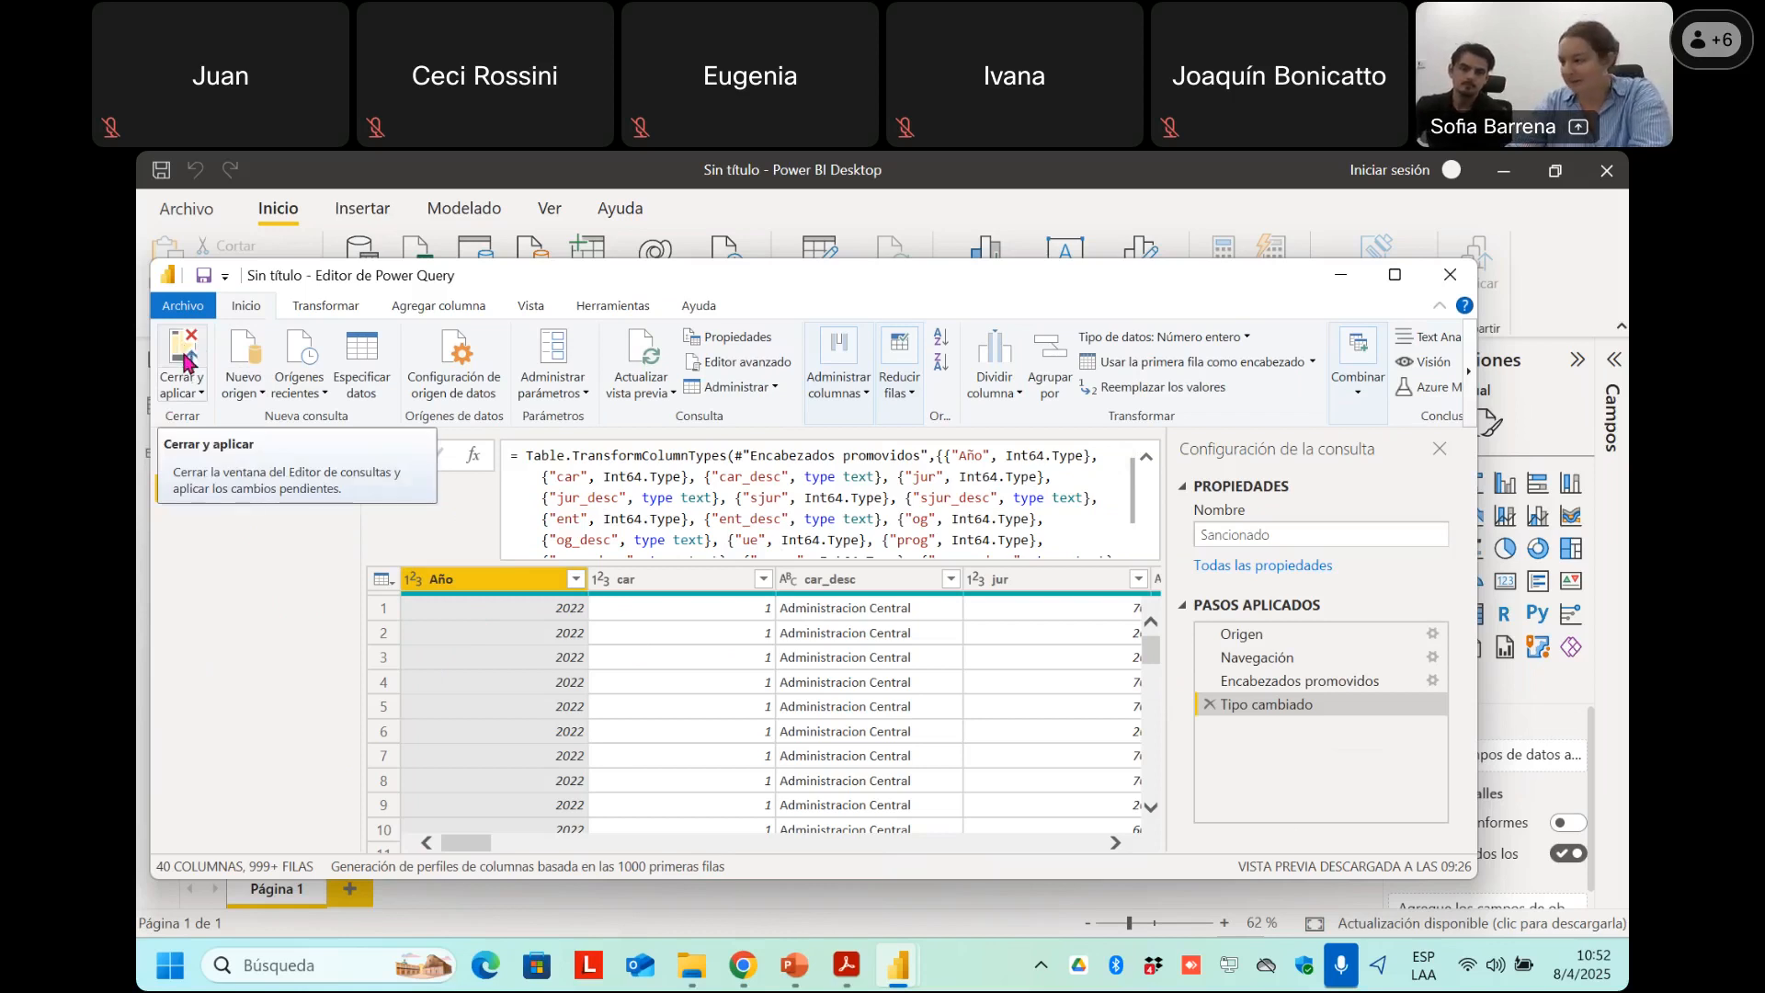
Close the Power Query editor and apply the changes to load the Sancionado table into the report.
left_click(182, 392)
left_click(189, 492)
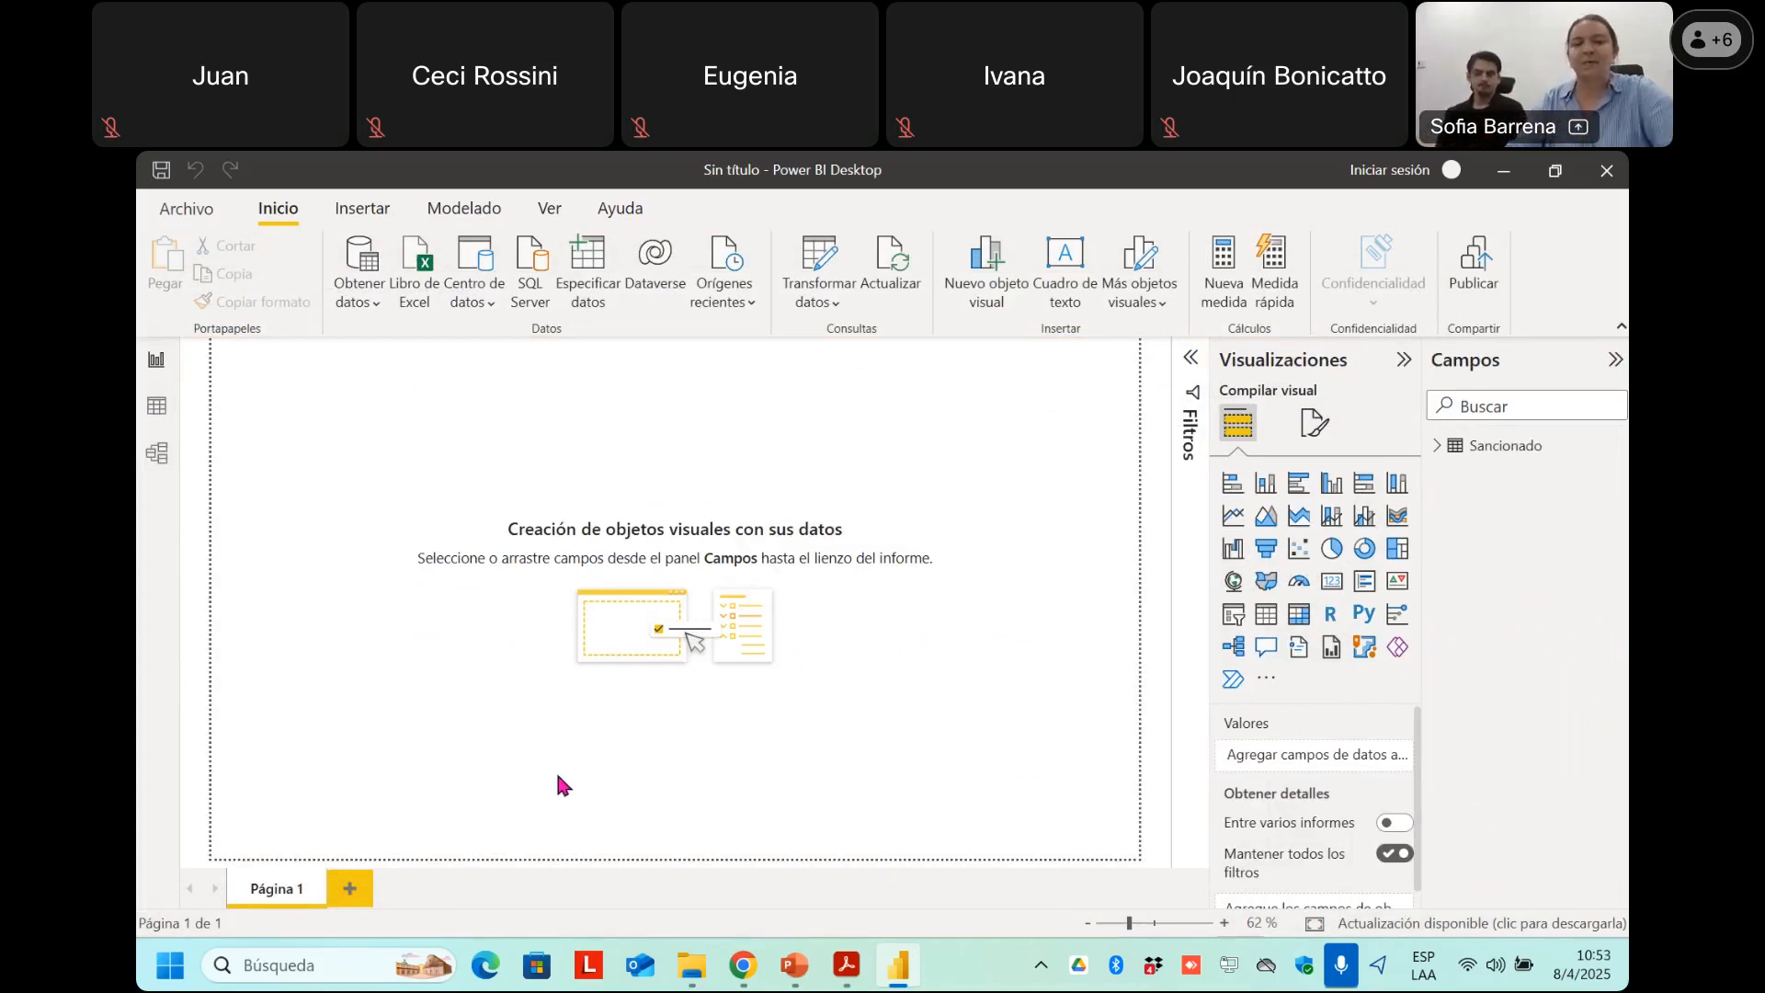
Examine the loaded Sancionado table in the data view across all its columns, and return to the report view.
left_click(160, 405)
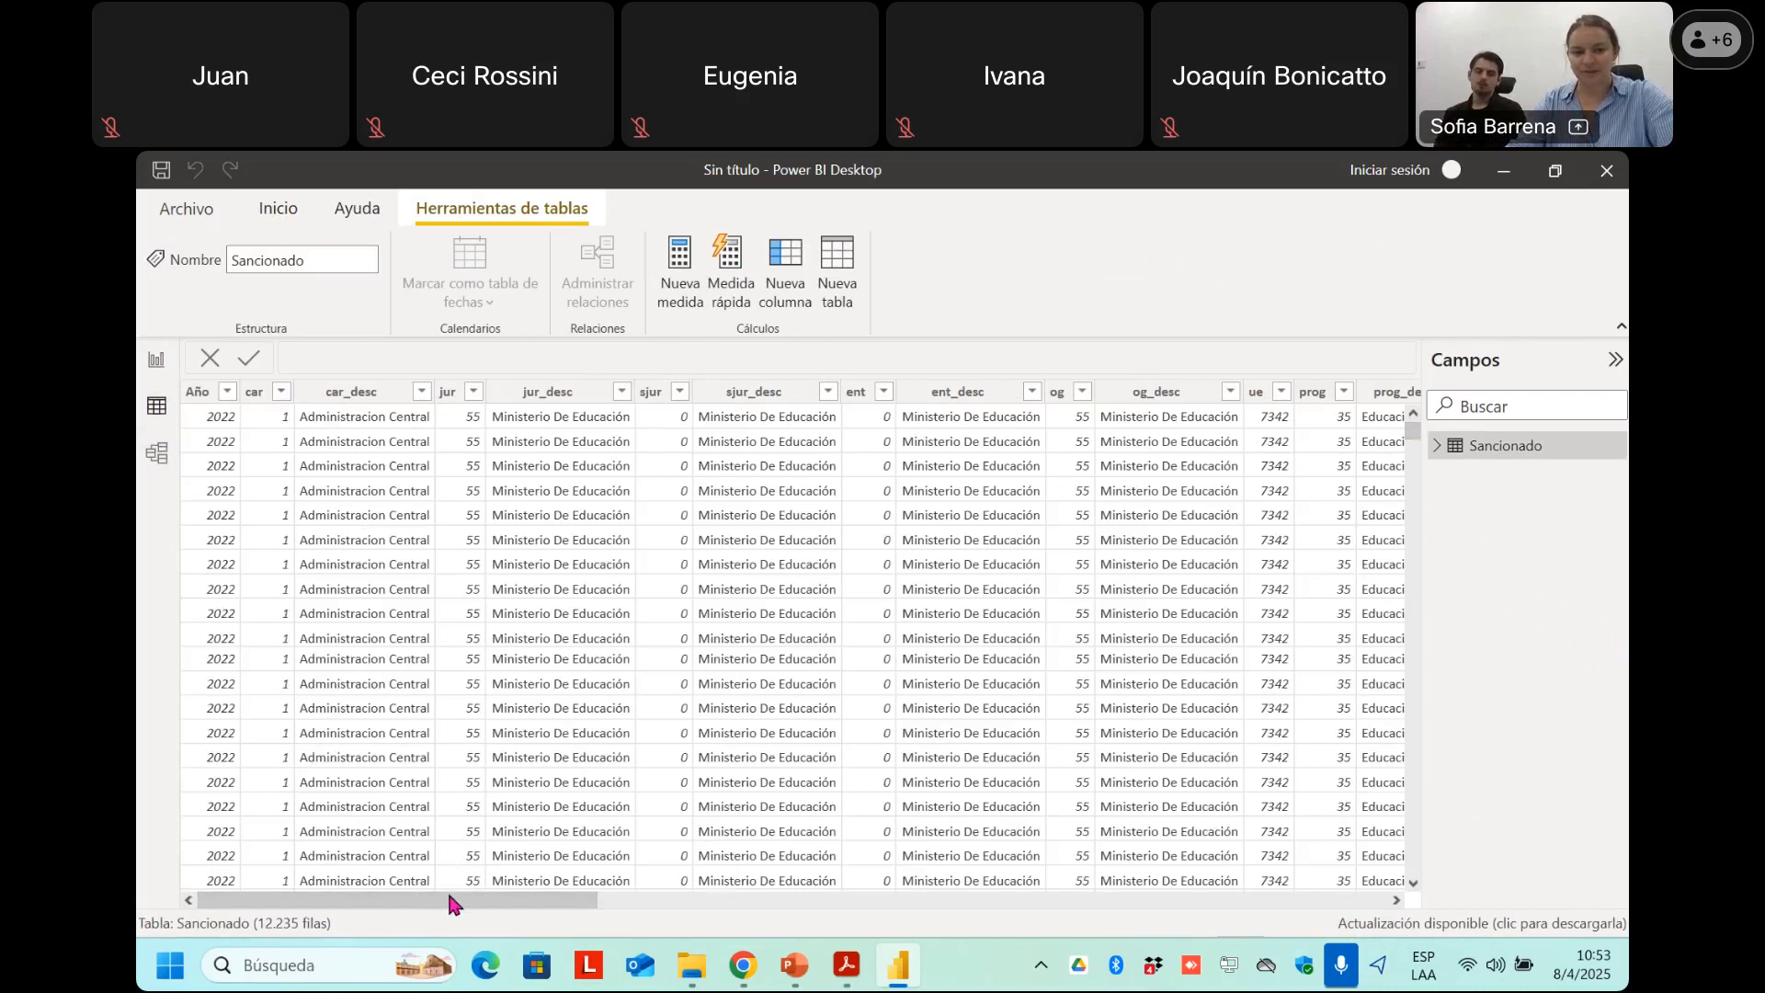
scroll(463, 897, "right", 15)
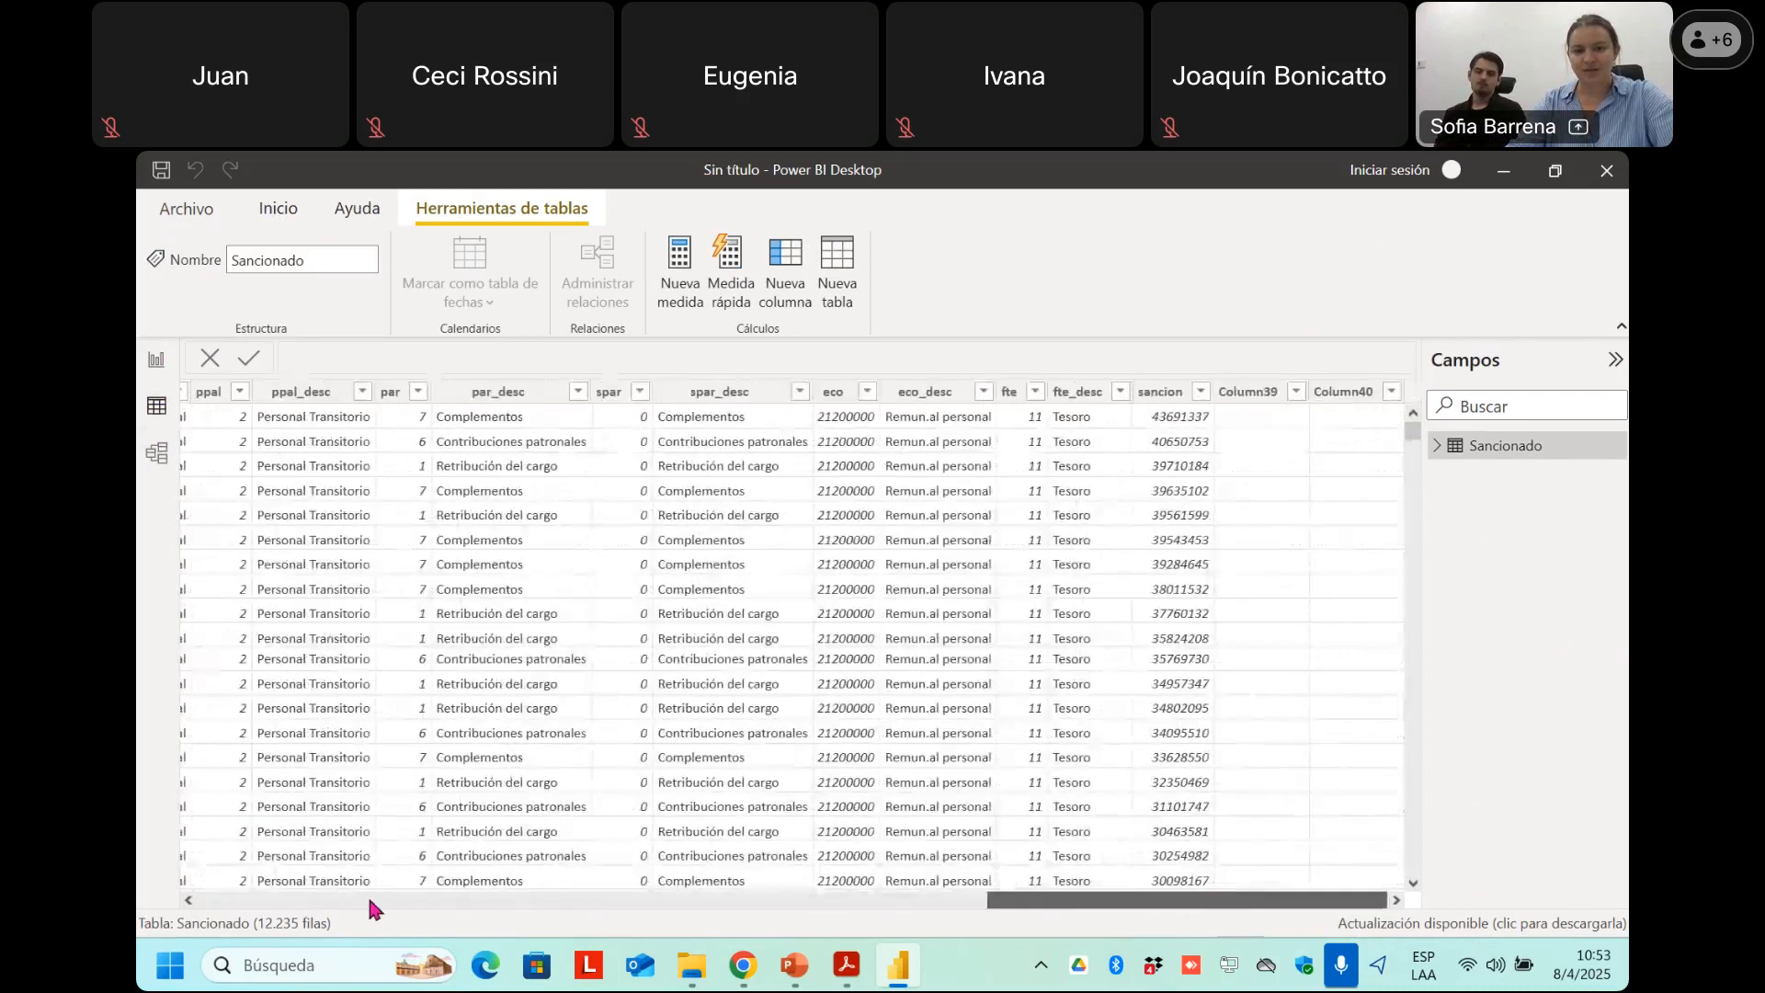
scroll(373, 901, "left", 15)
left_click(155, 363)
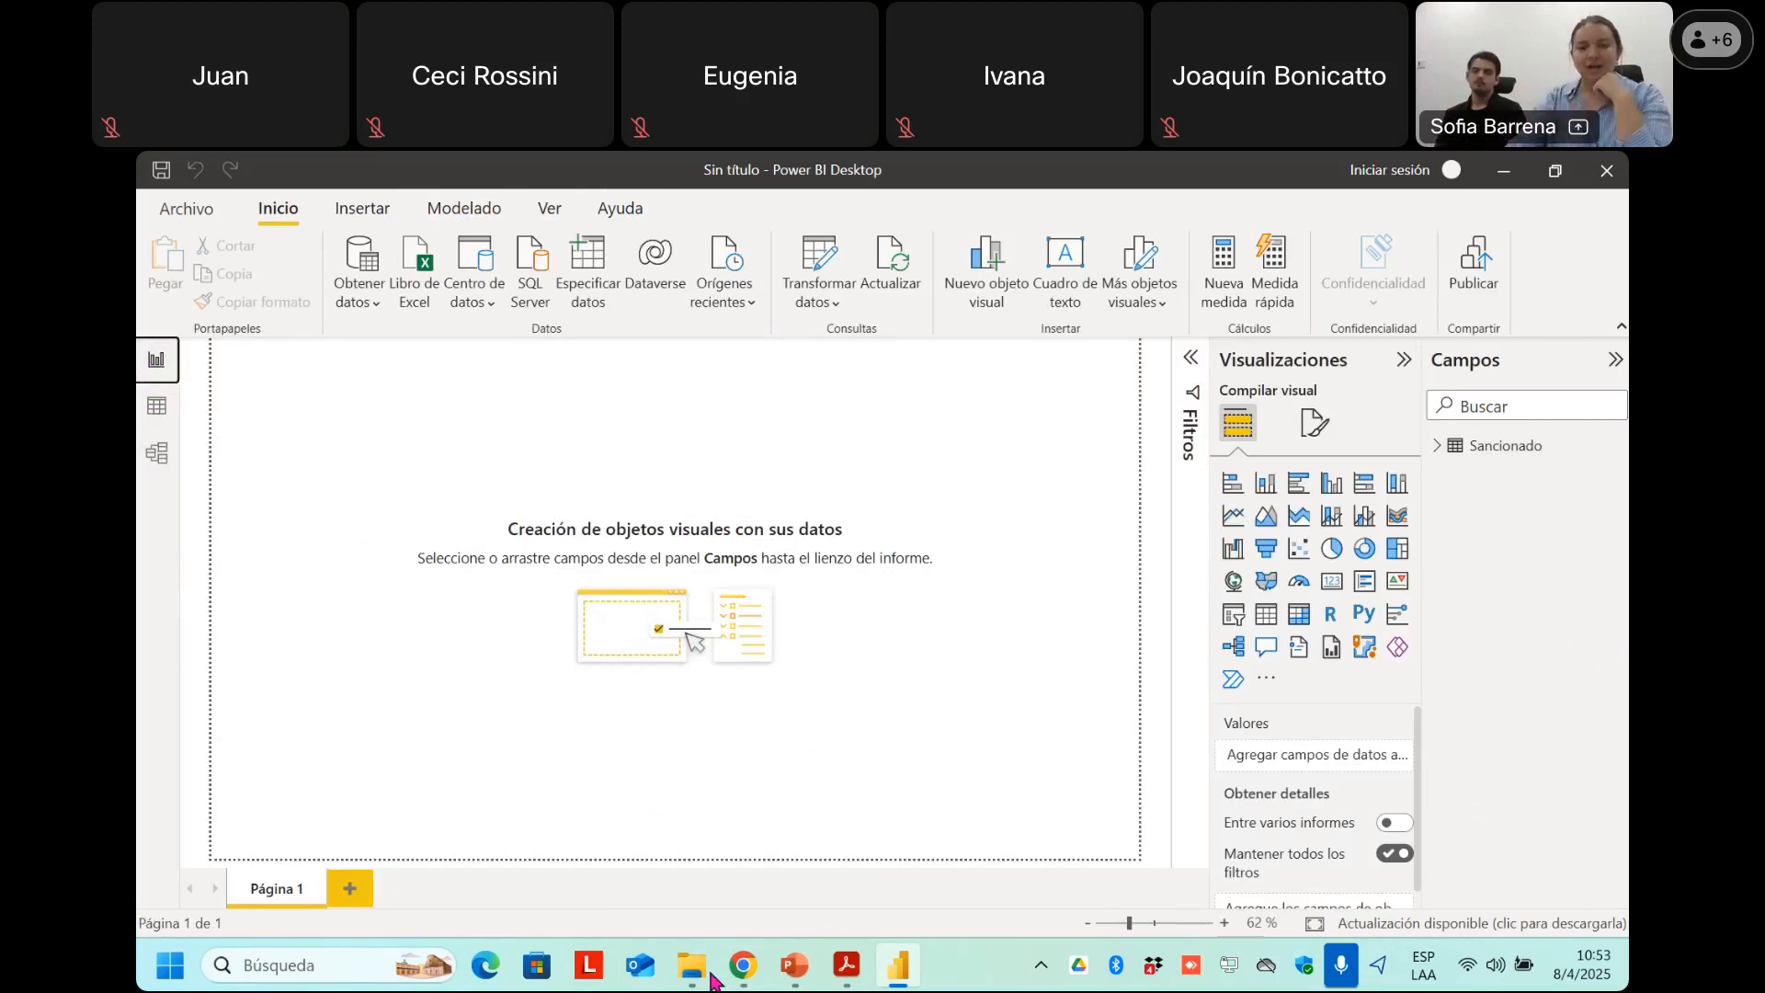
Switch to the PowerPoint course presentation, read slide 7 on connecting to a Google Sheets spreadsheet, and minimize the presentation.
left_click(794, 964)
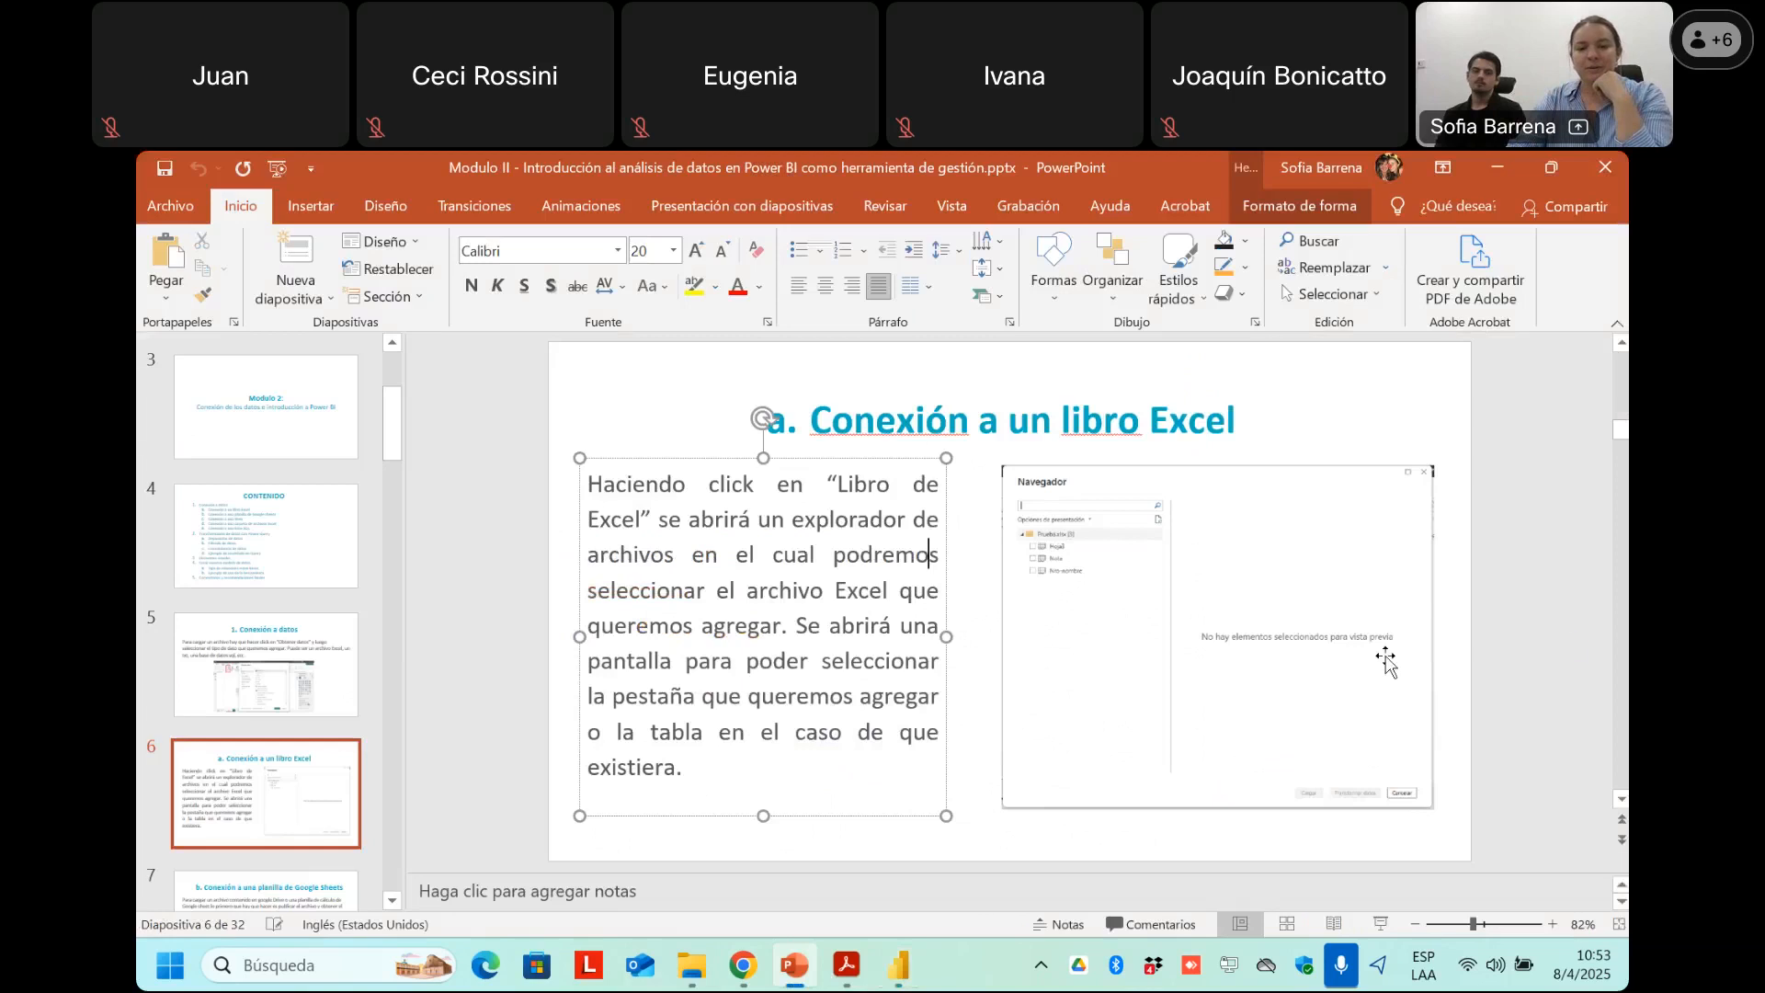
left_click(1542, 632)
scroll(1531, 649, "down", 1)
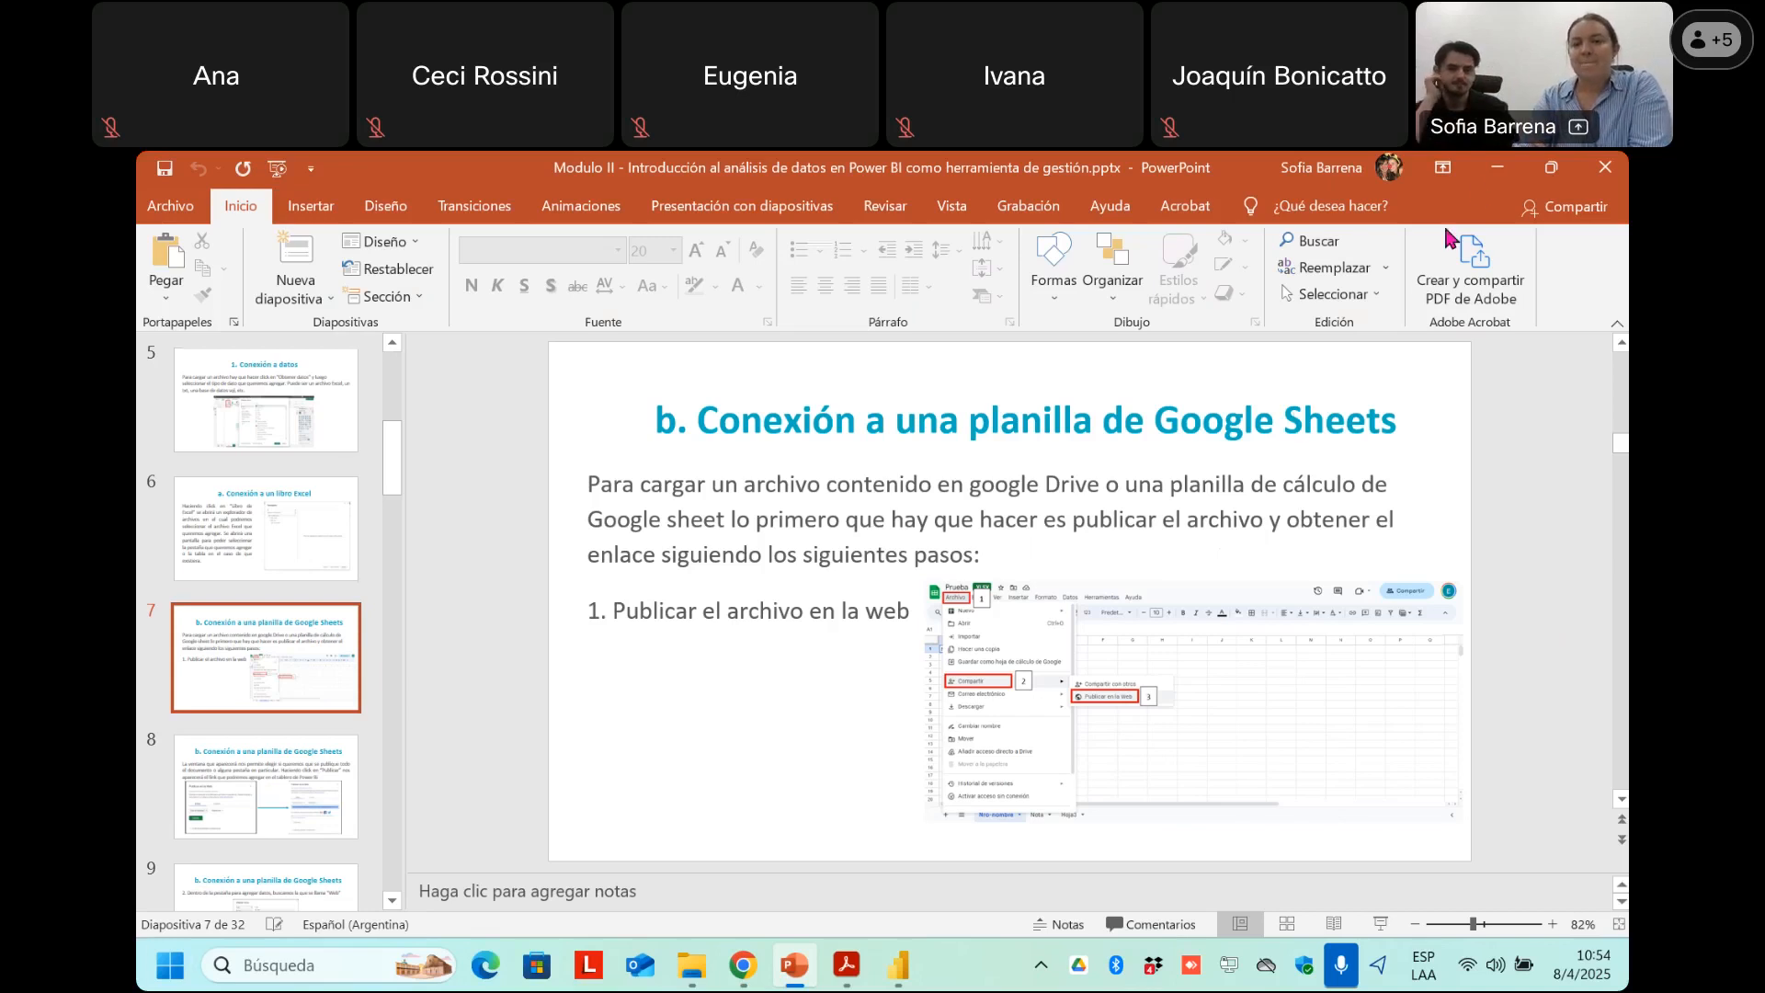
left_click(1495, 171)
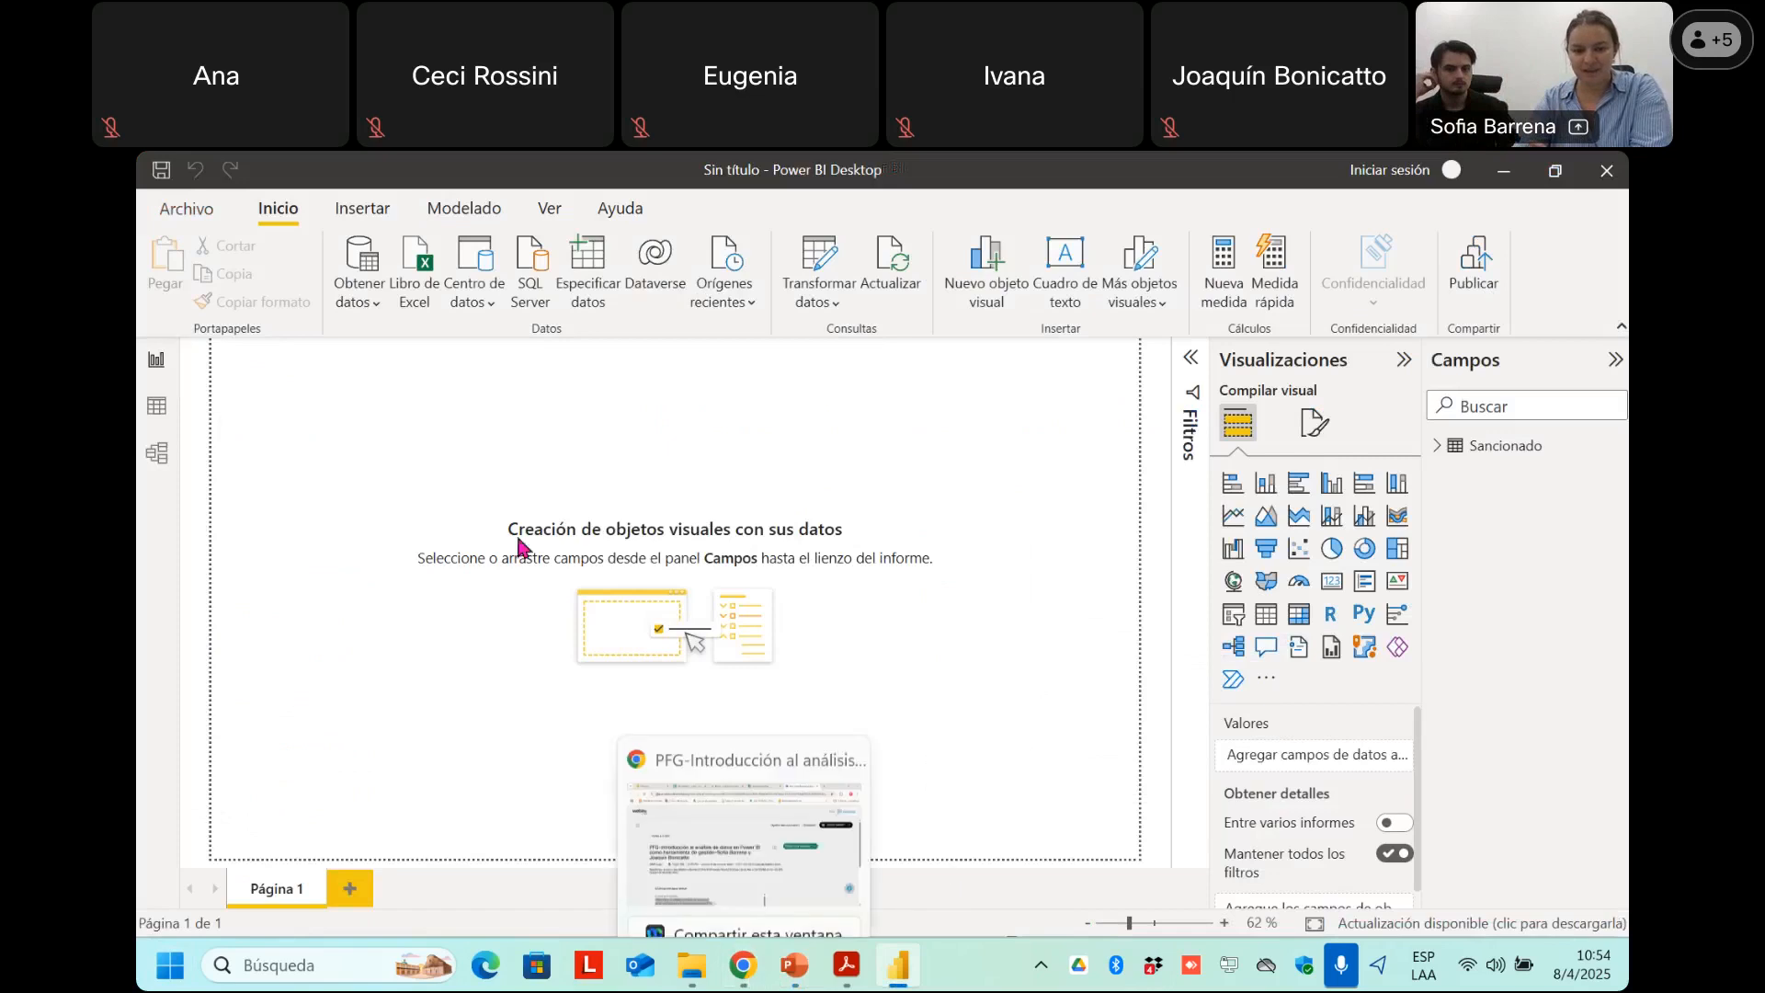
Switch to Chrome, open the RR_ejemplo_v2 spreadsheet and look through its Base_laboral, Nombre y Apellido and Costo_laboral sheets.
left_click(743, 964)
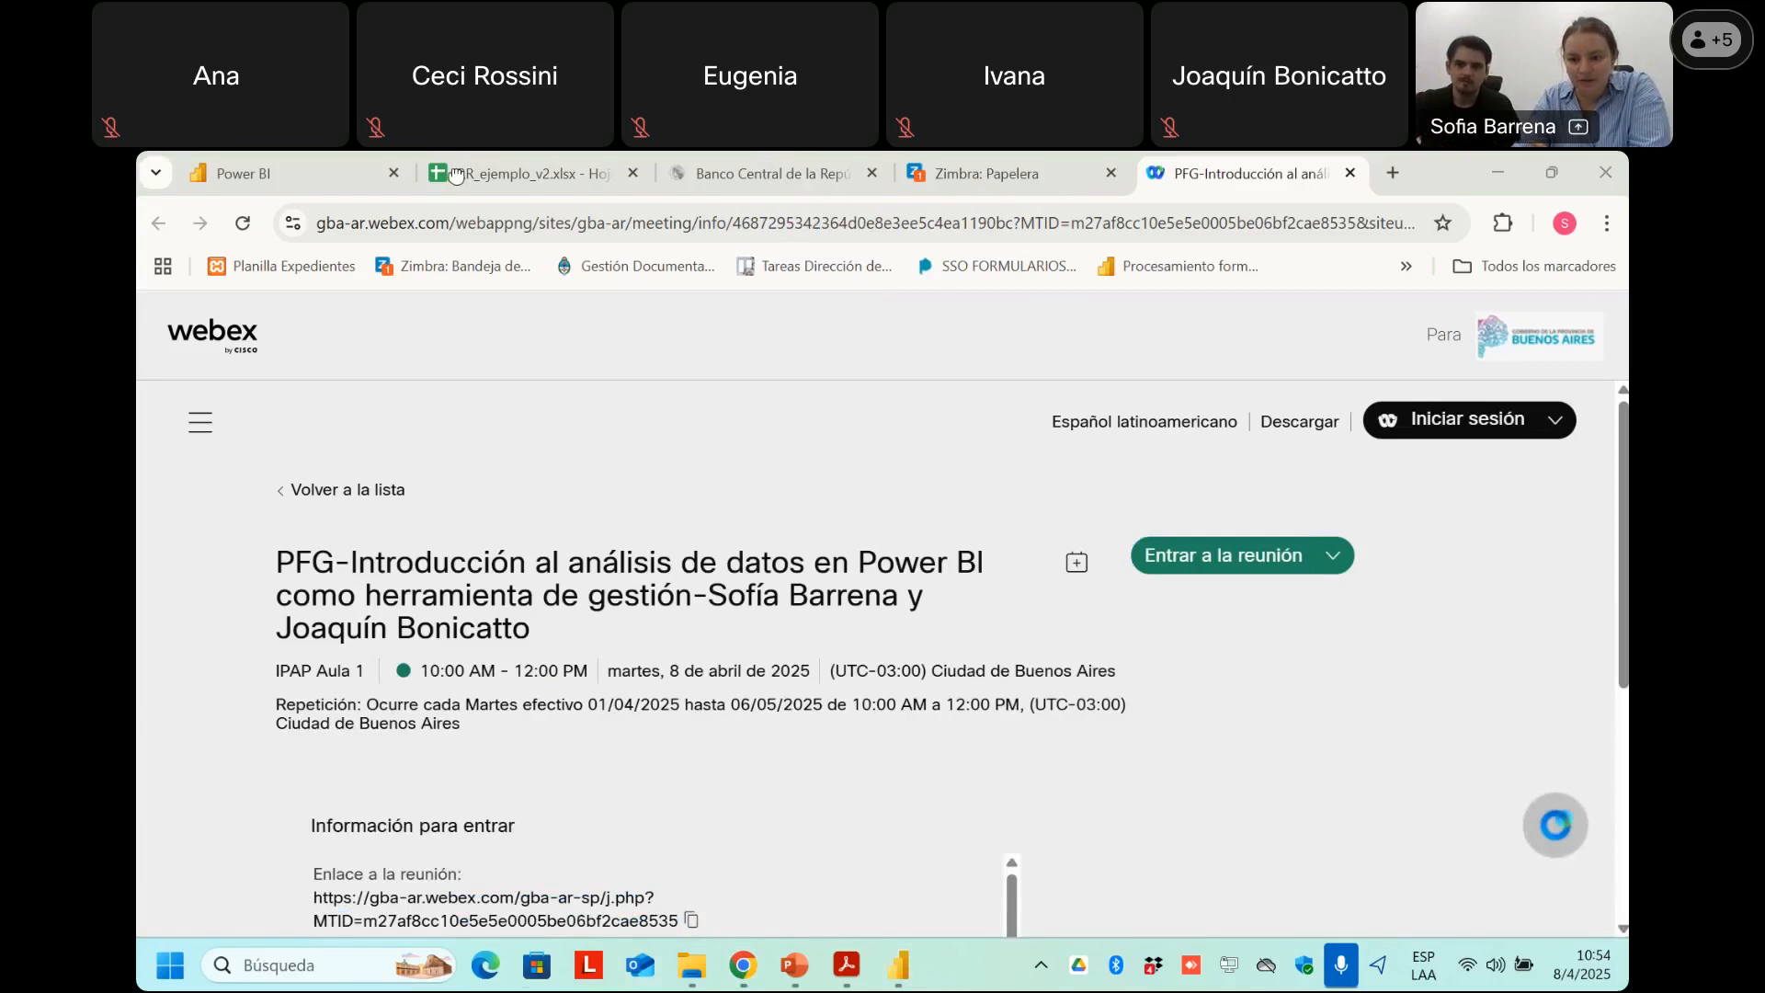
left_click(564, 165)
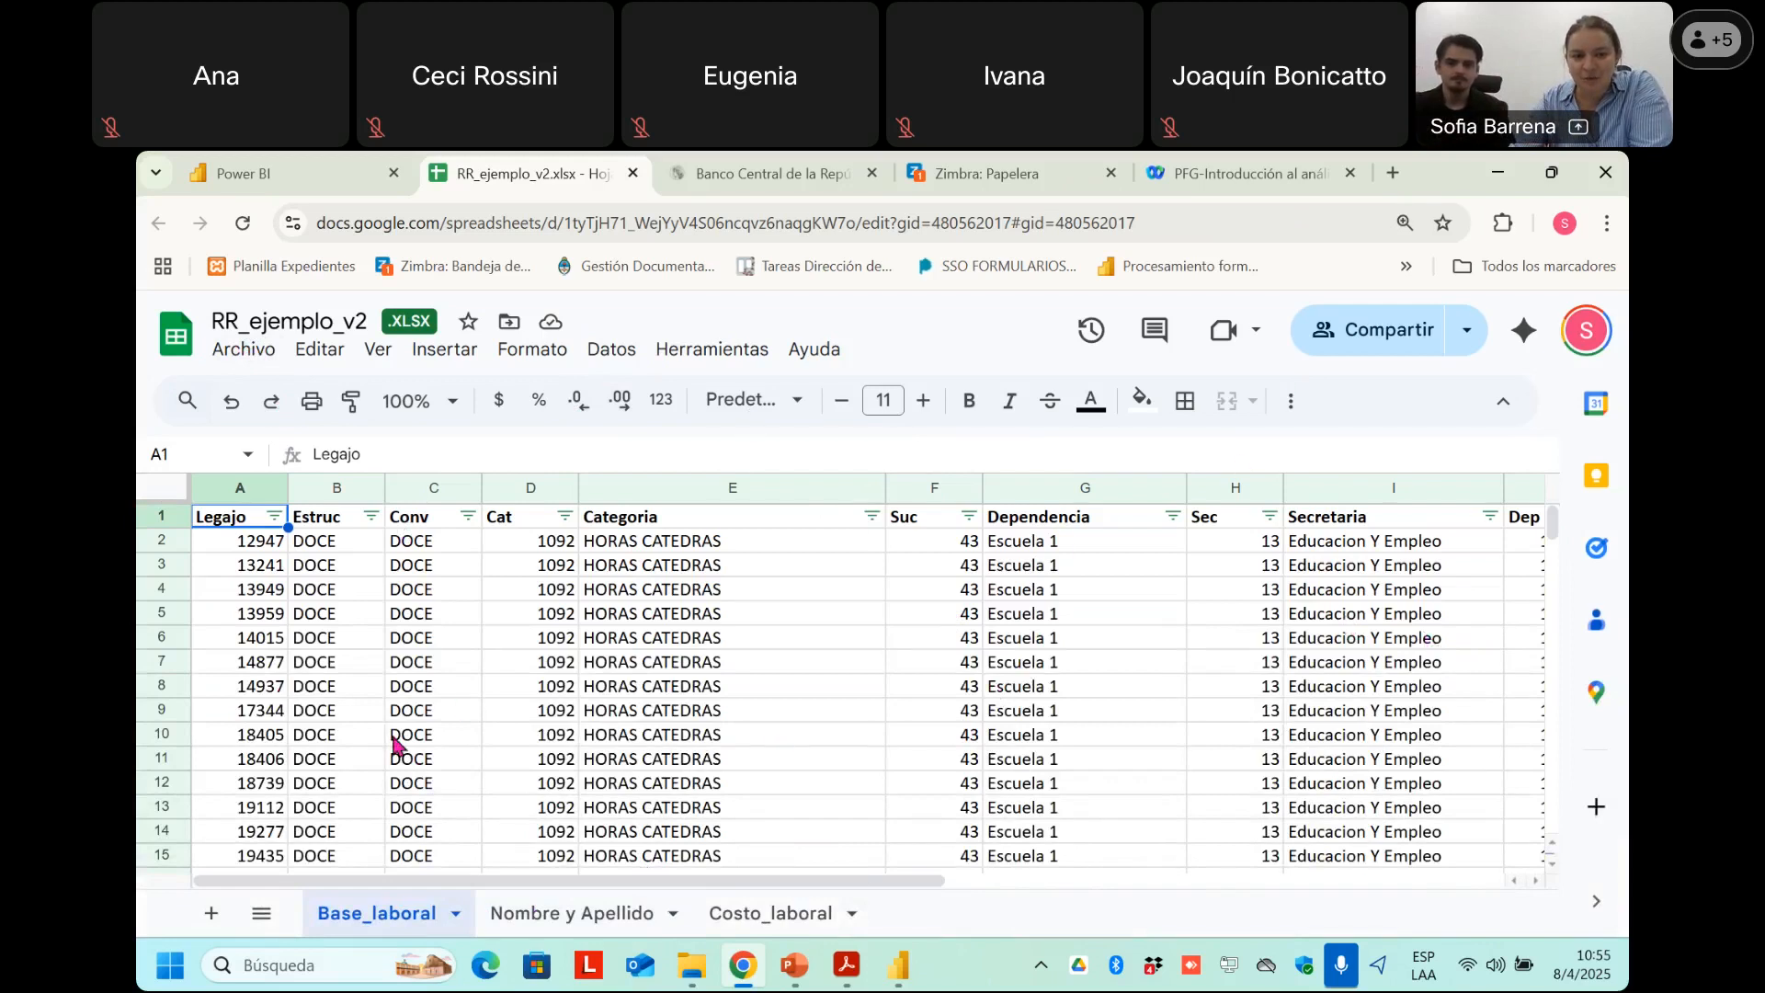
left_click(508, 917)
left_click(761, 914)
left_click(557, 918)
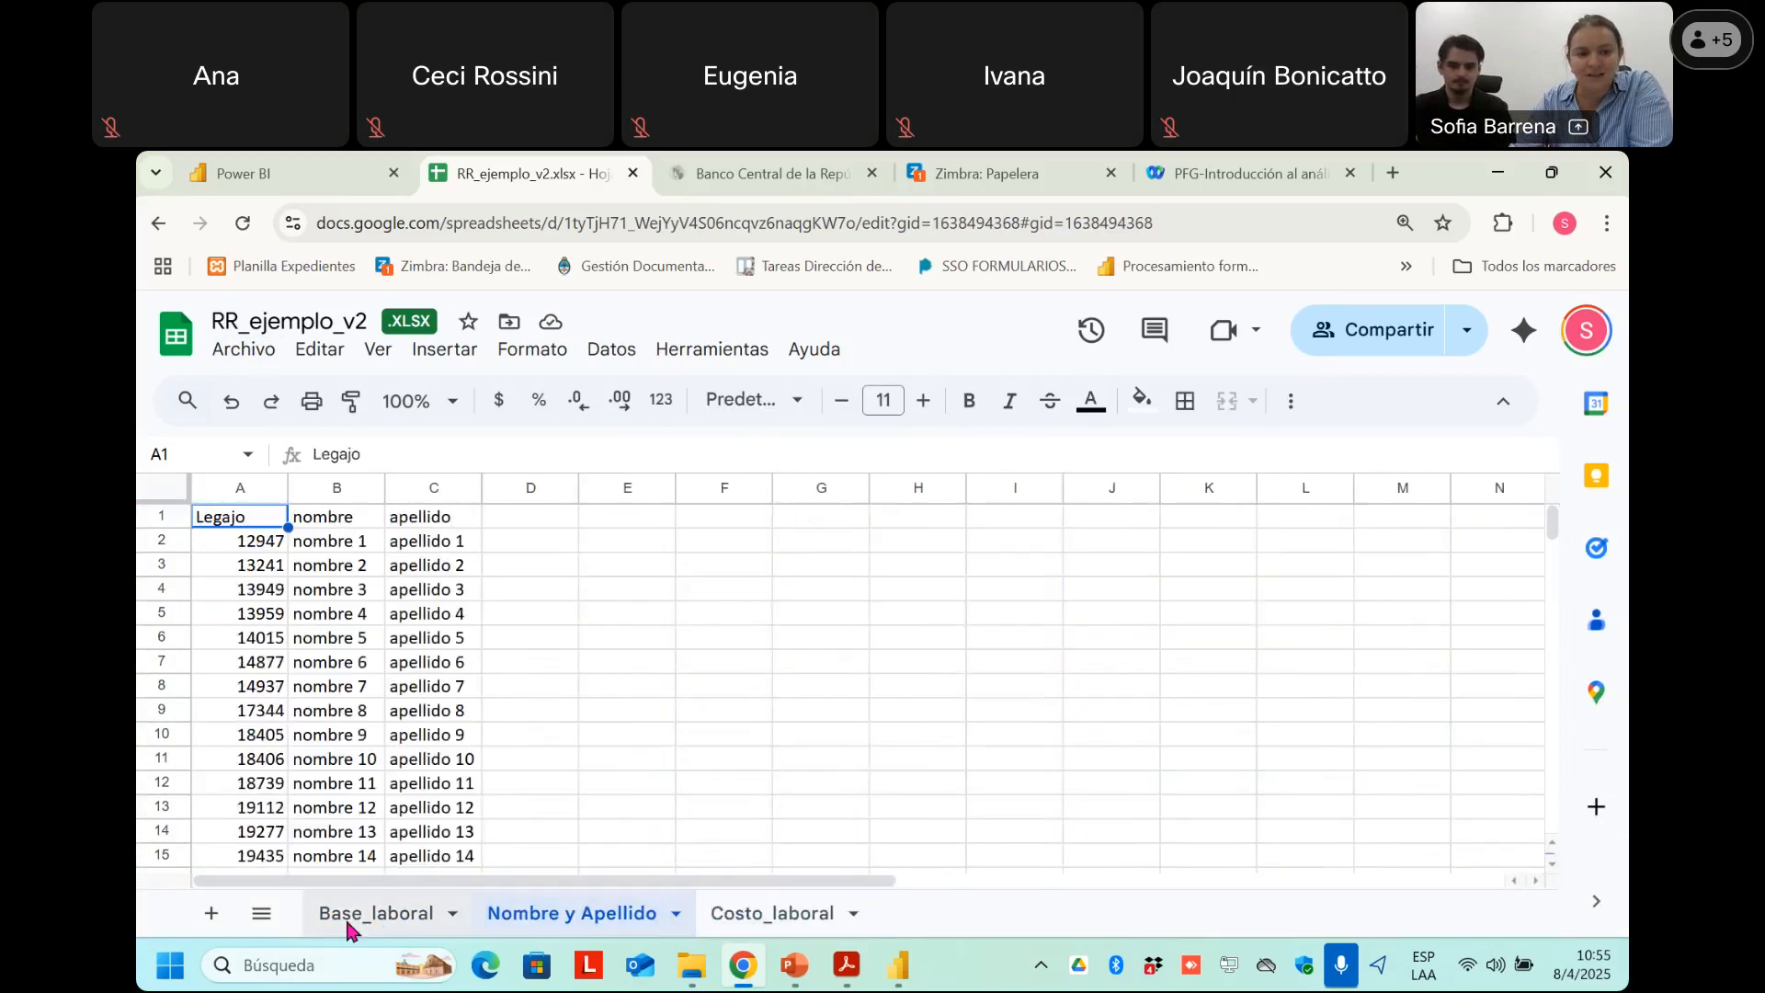
left_click(372, 914)
Open the spreadsheet's web publishing settings and copy the published web page link for the entire document.
left_click(237, 361)
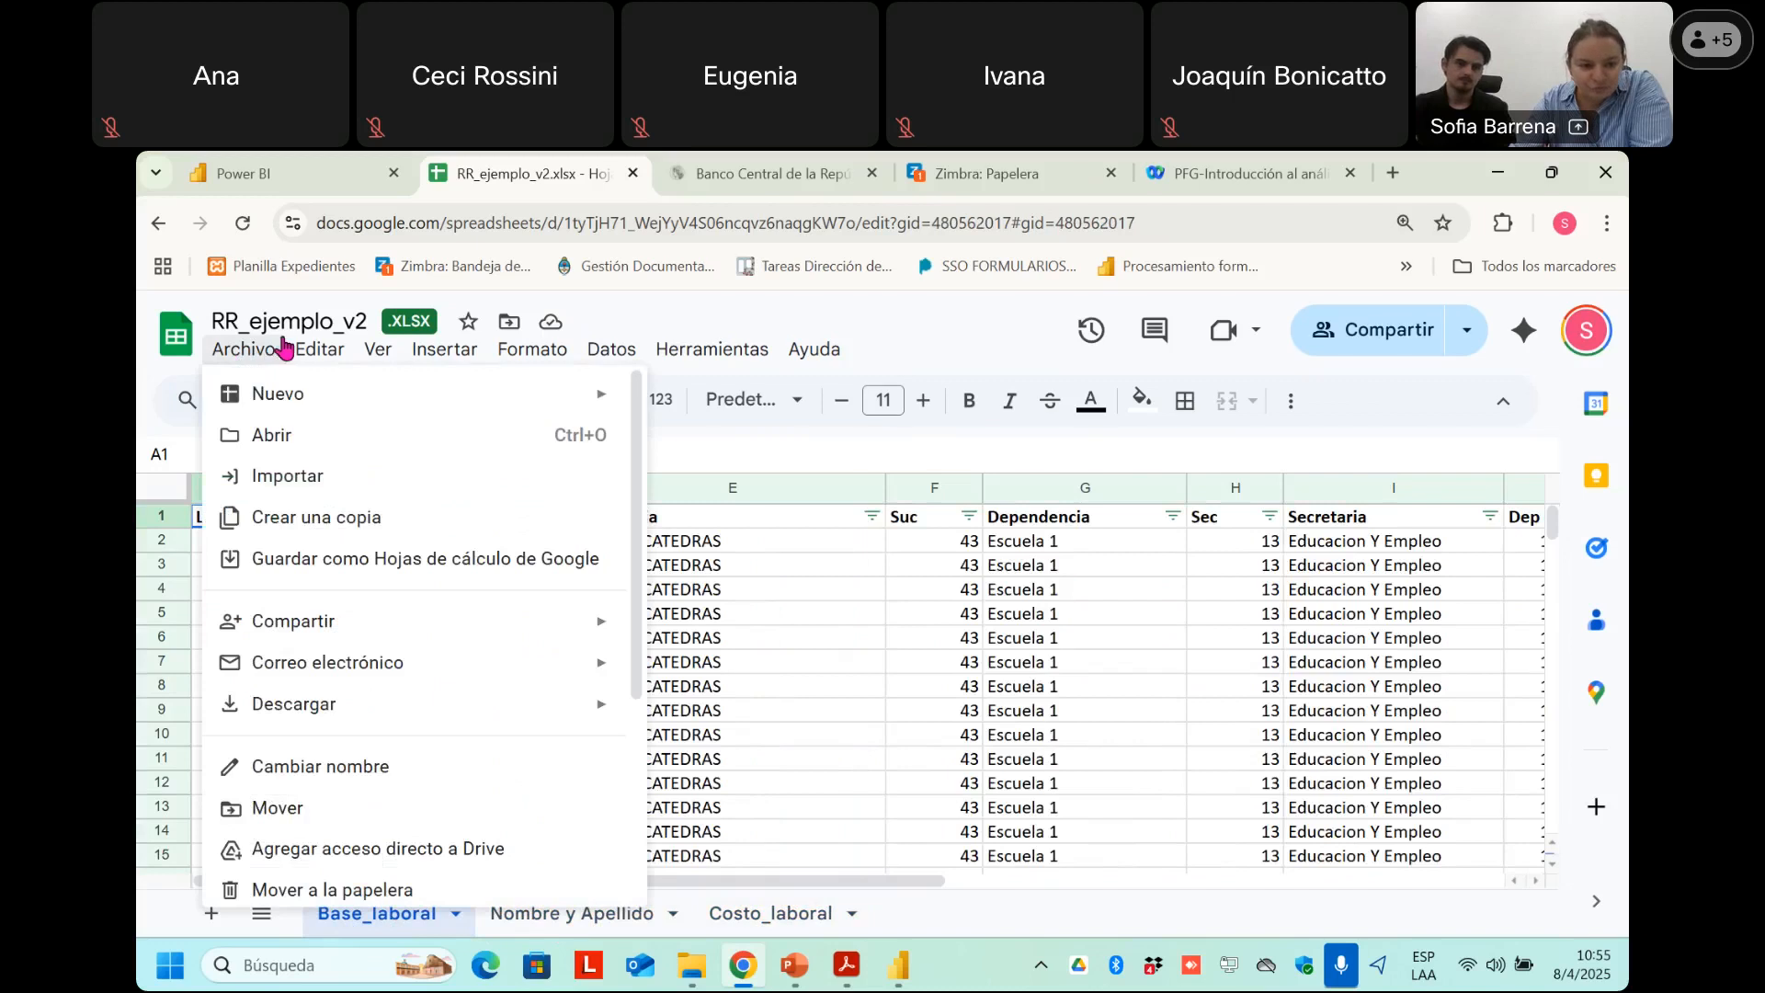
mouse_move(249, 353)
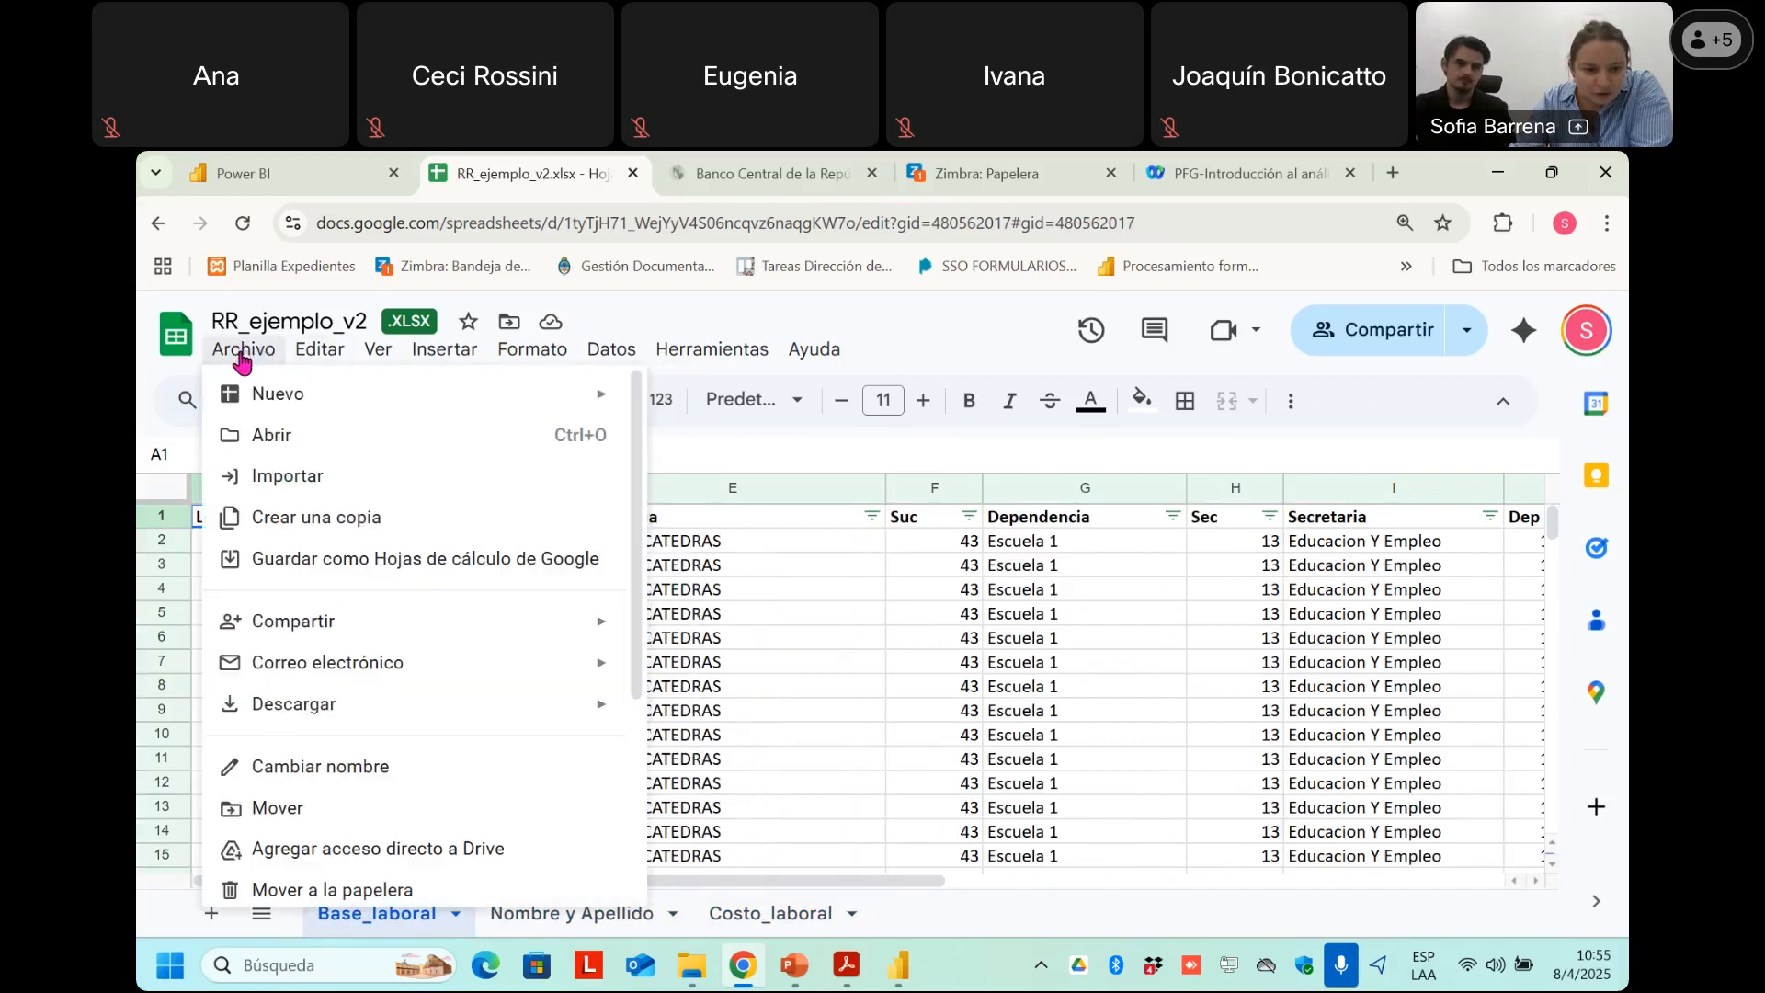
mouse_move(339, 626)
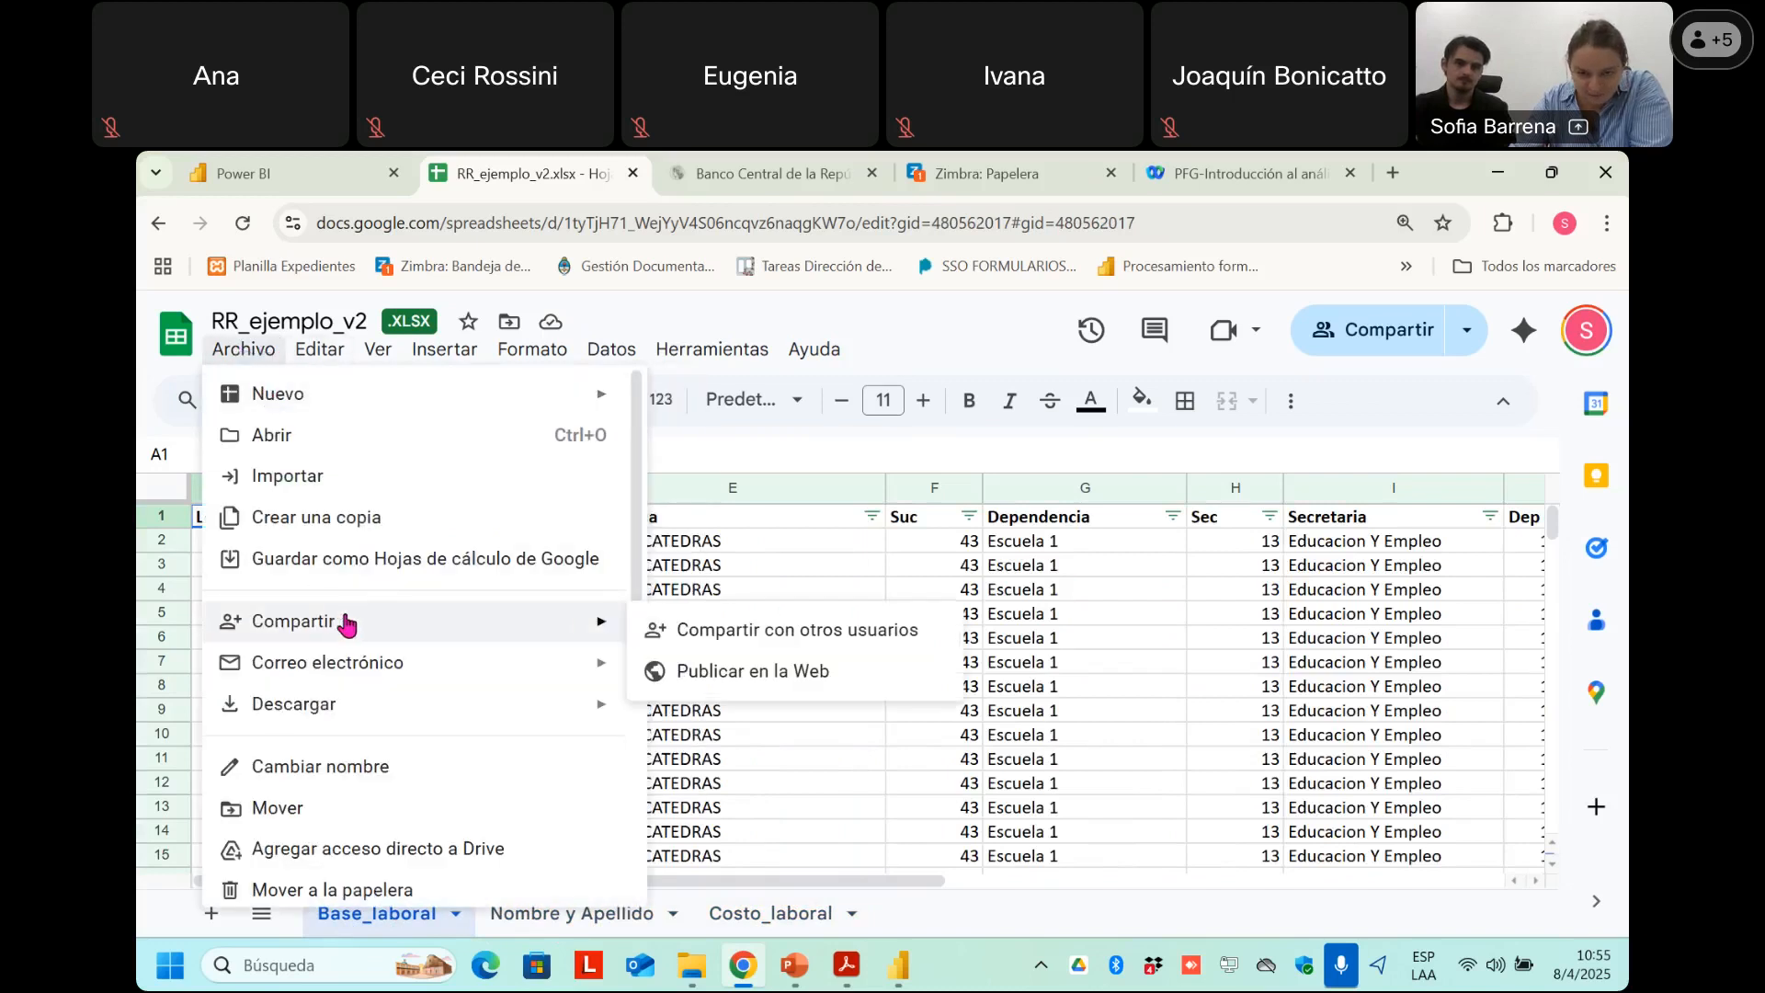
left_click(733, 683)
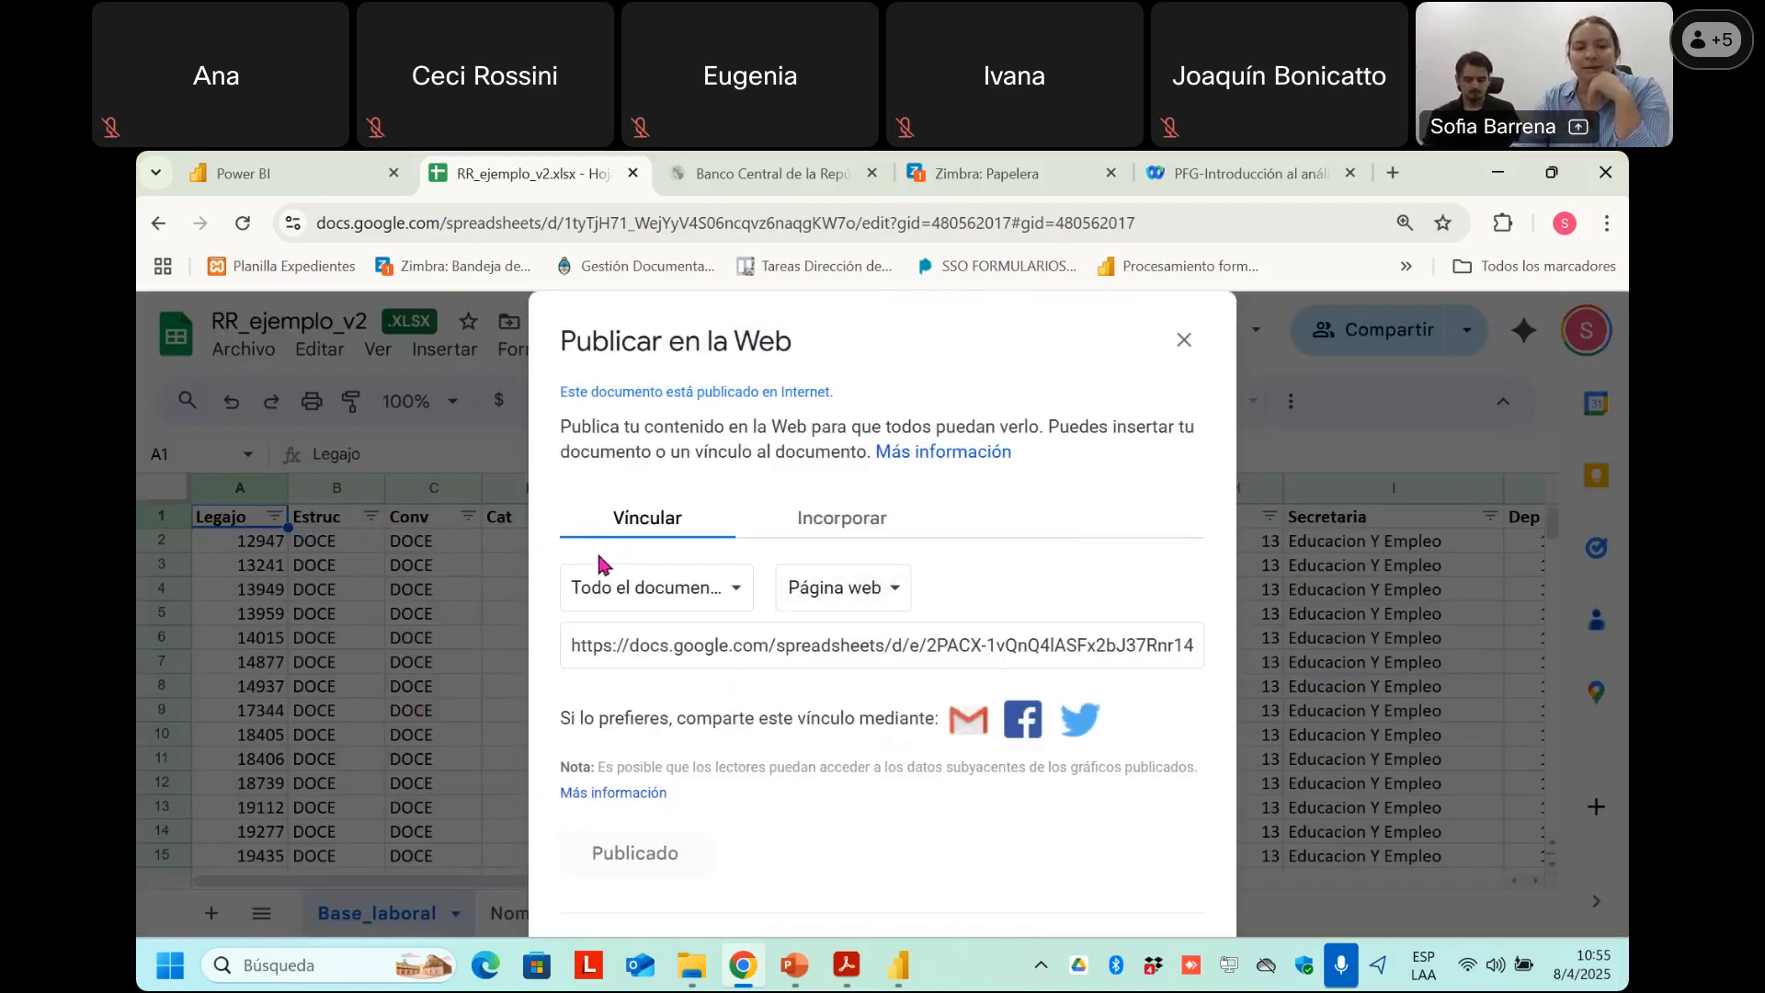
left_click(732, 587)
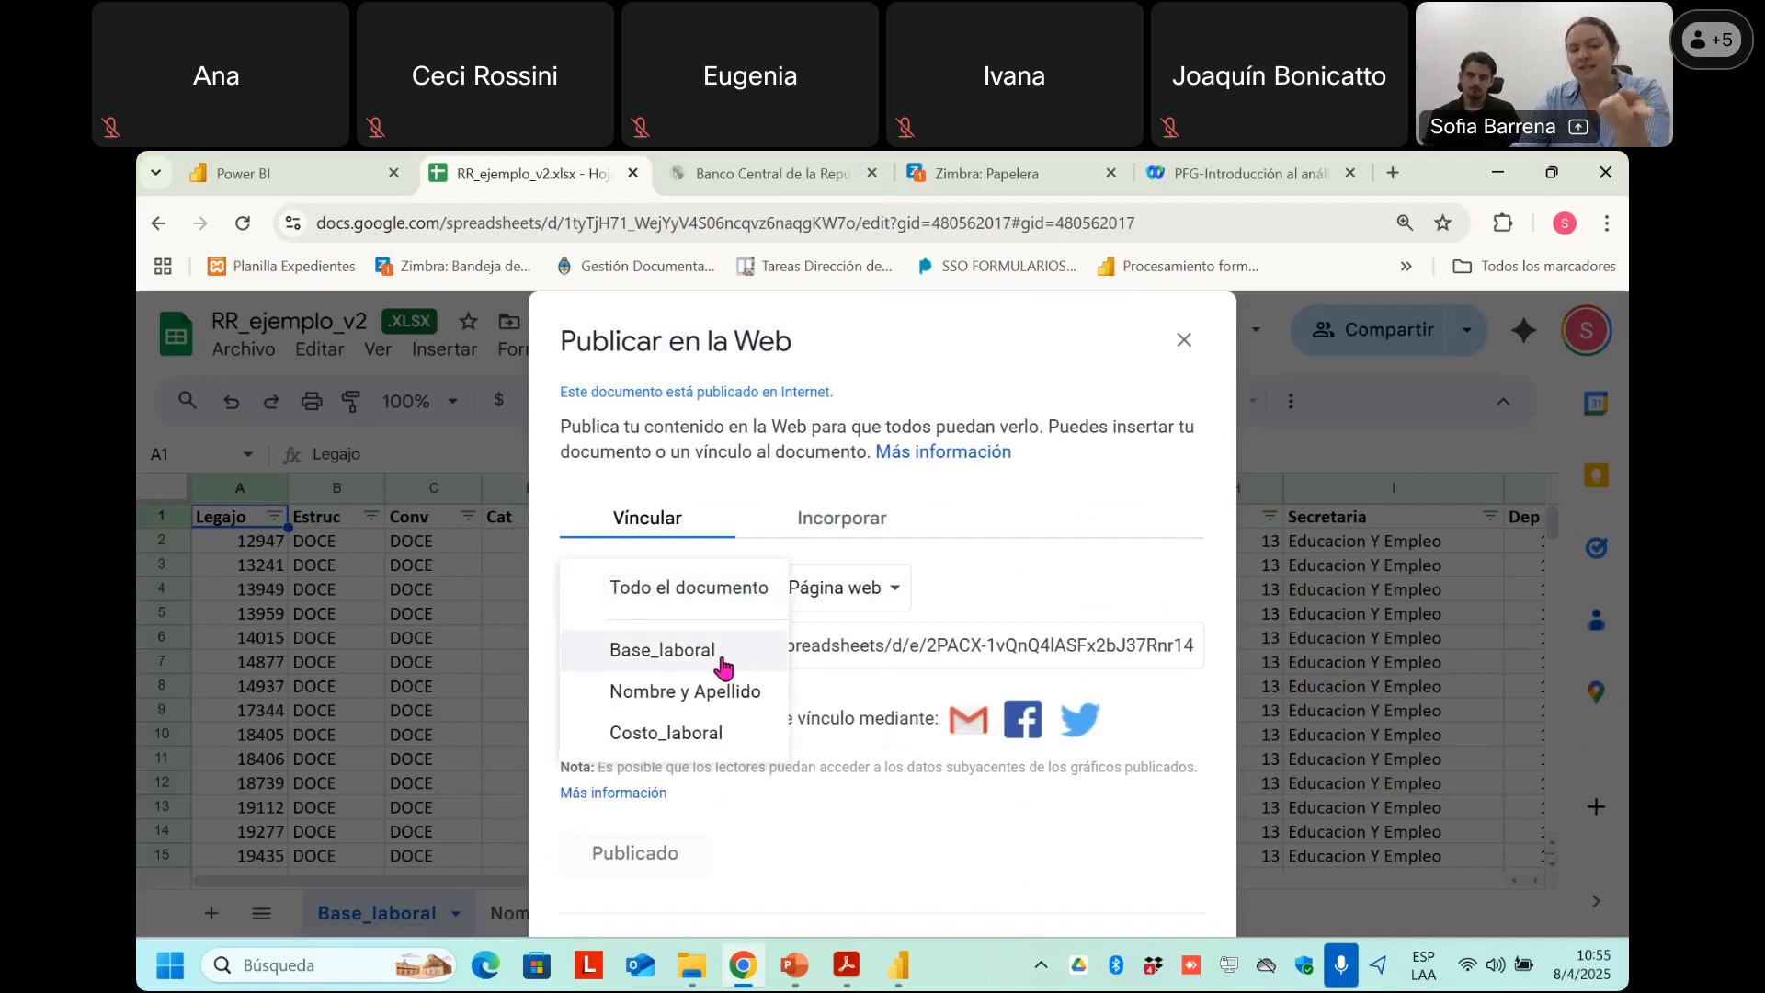
left_click(721, 599)
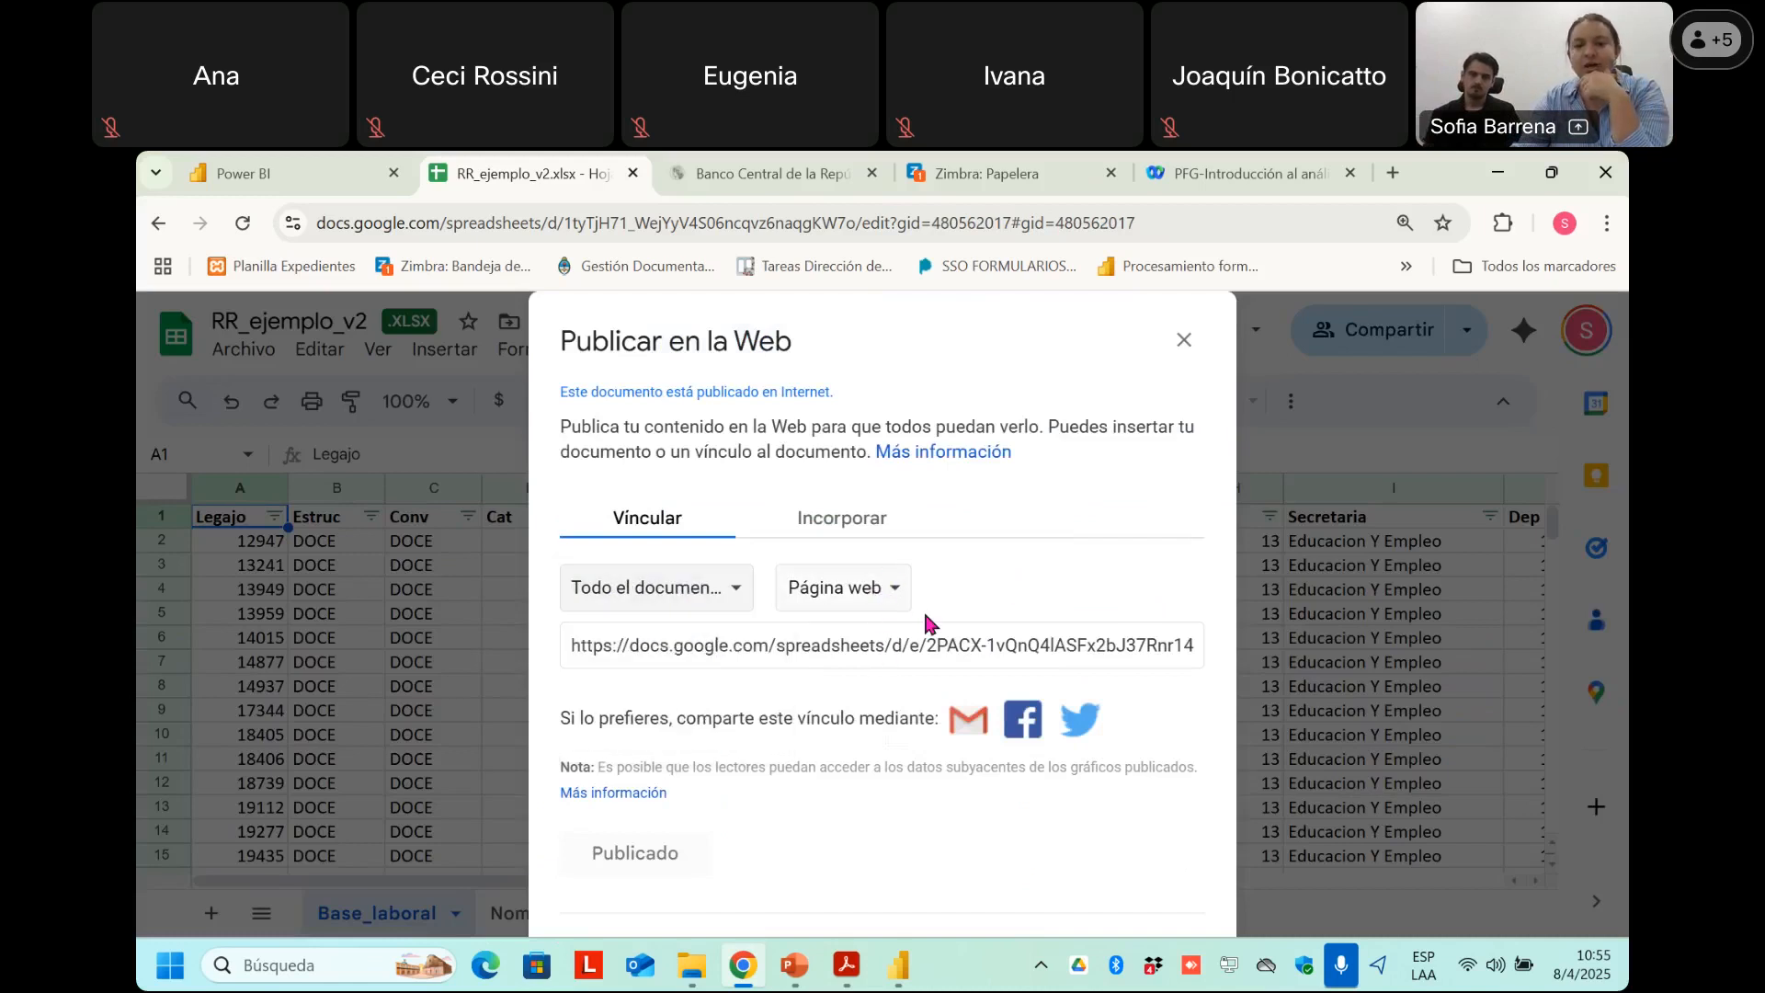
left_click(653, 647)
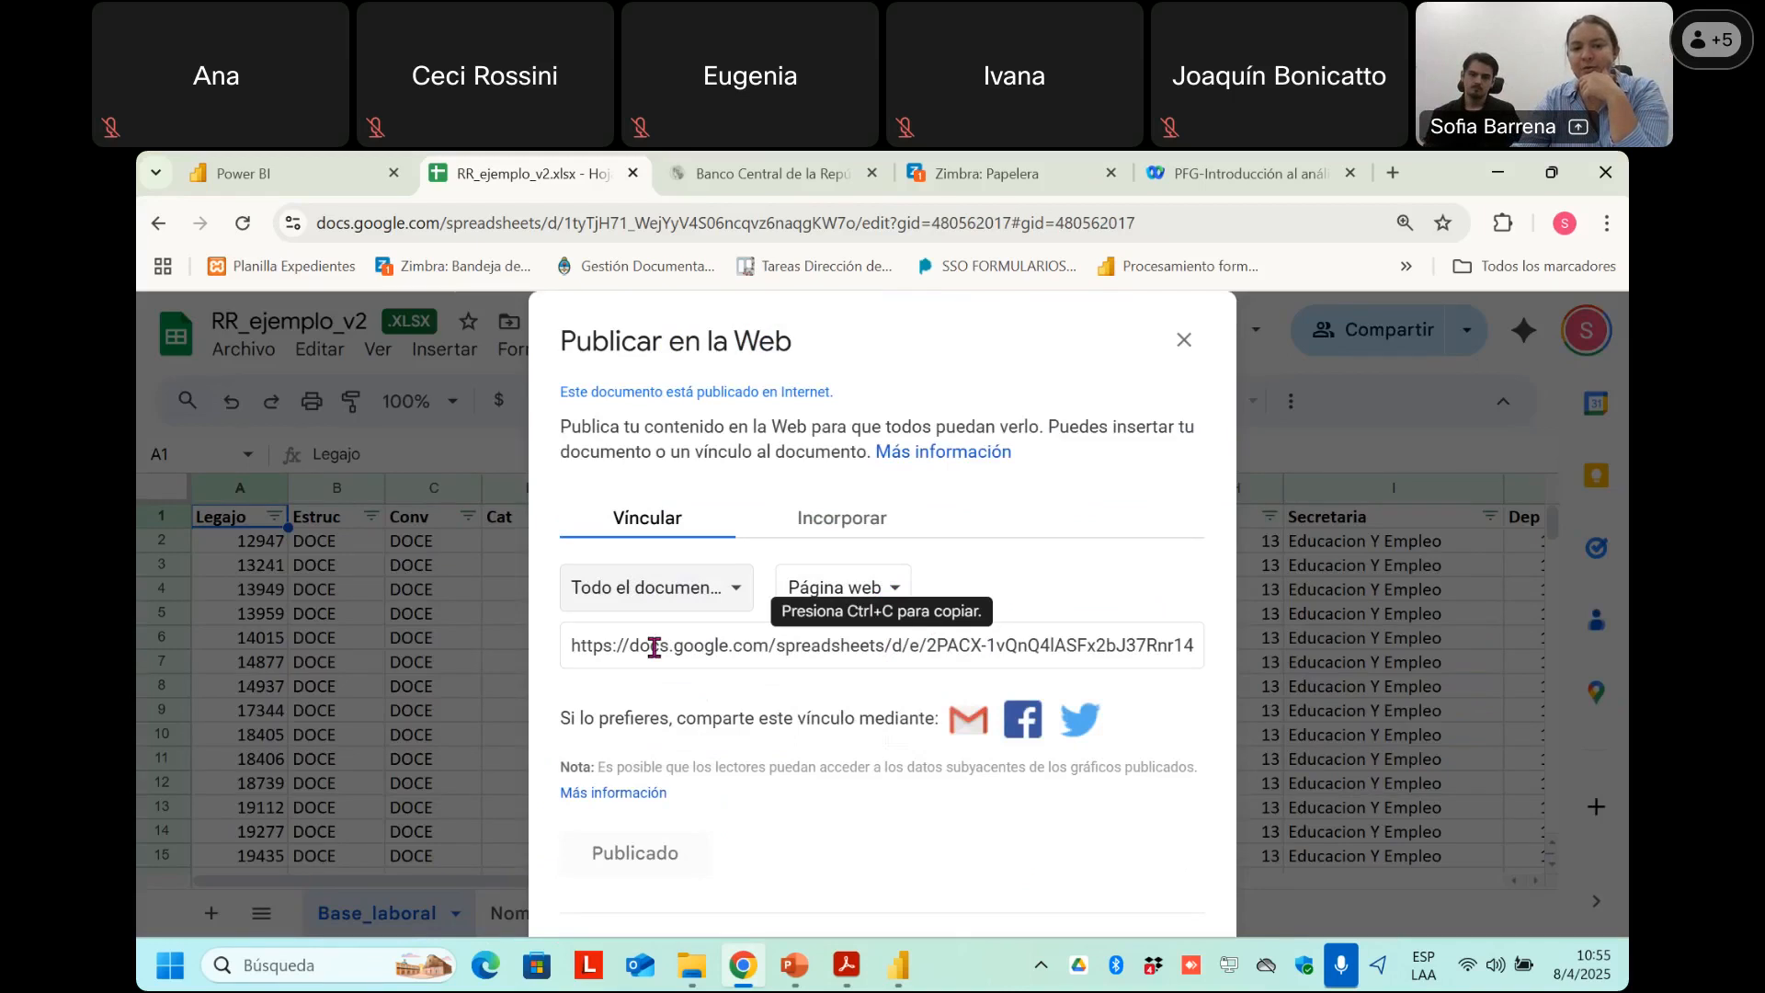
left_click(654, 647)
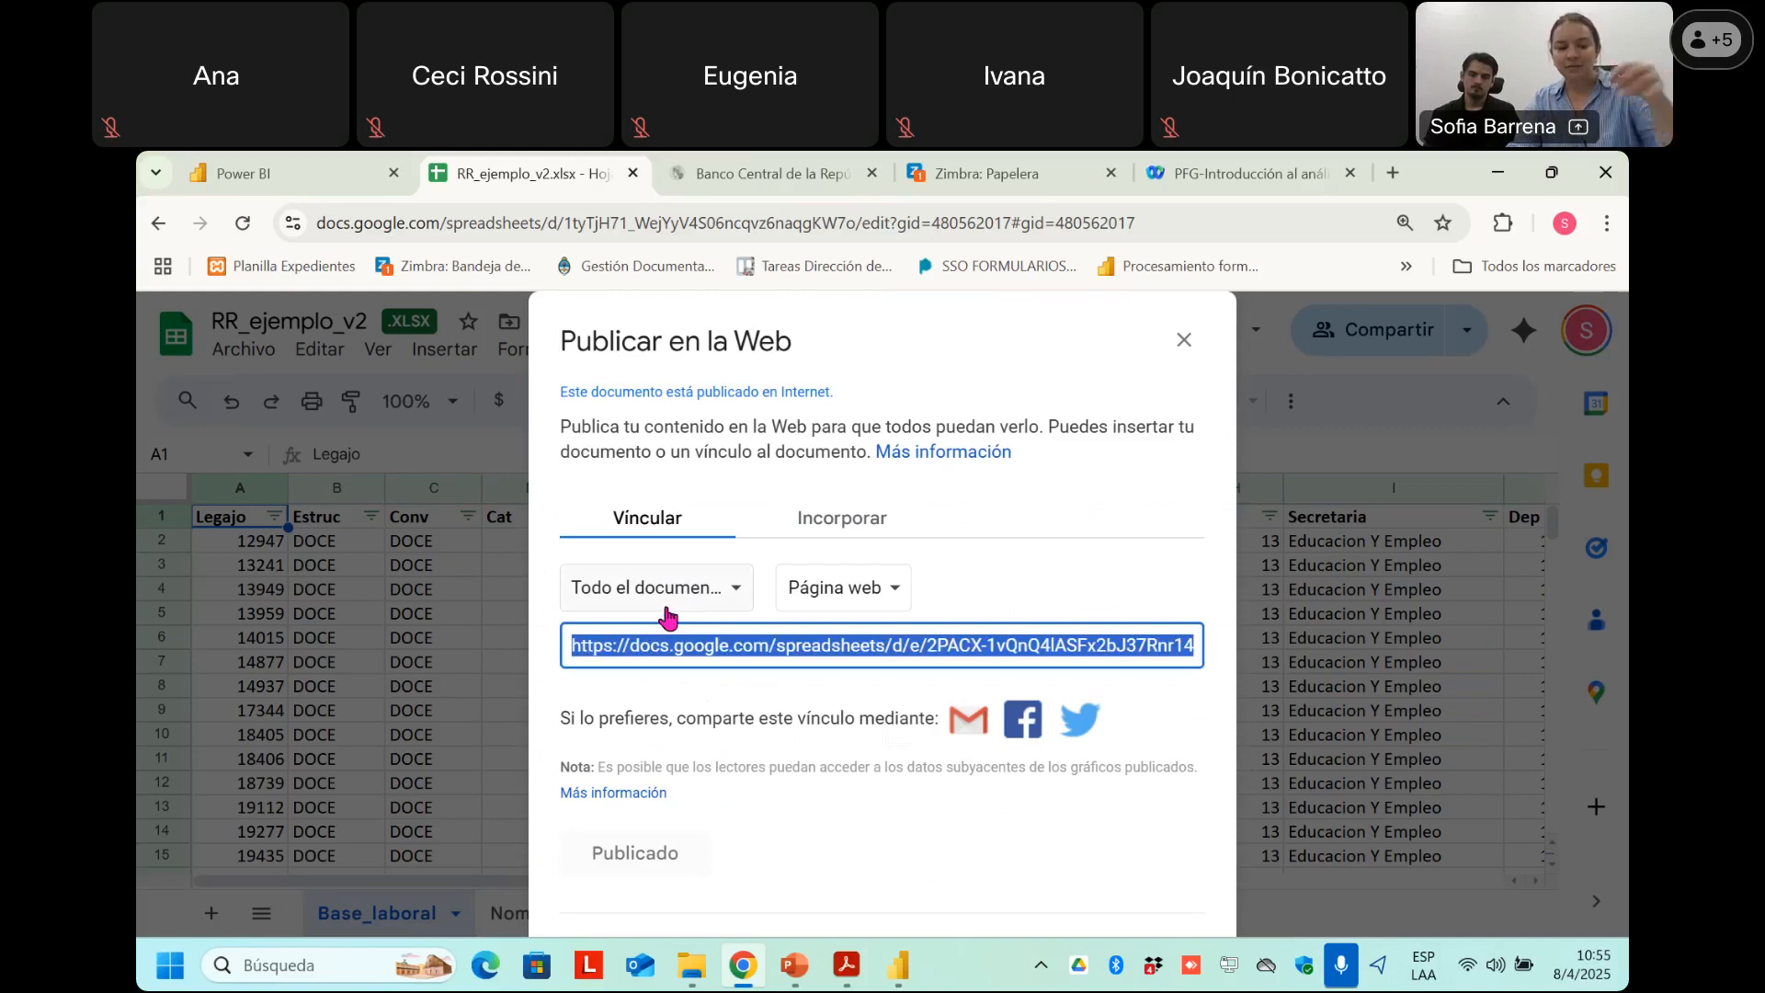
Switch back to Power BI Desktop and connect to a Web data source using the copied Google Sheets link.
left_click(740, 982)
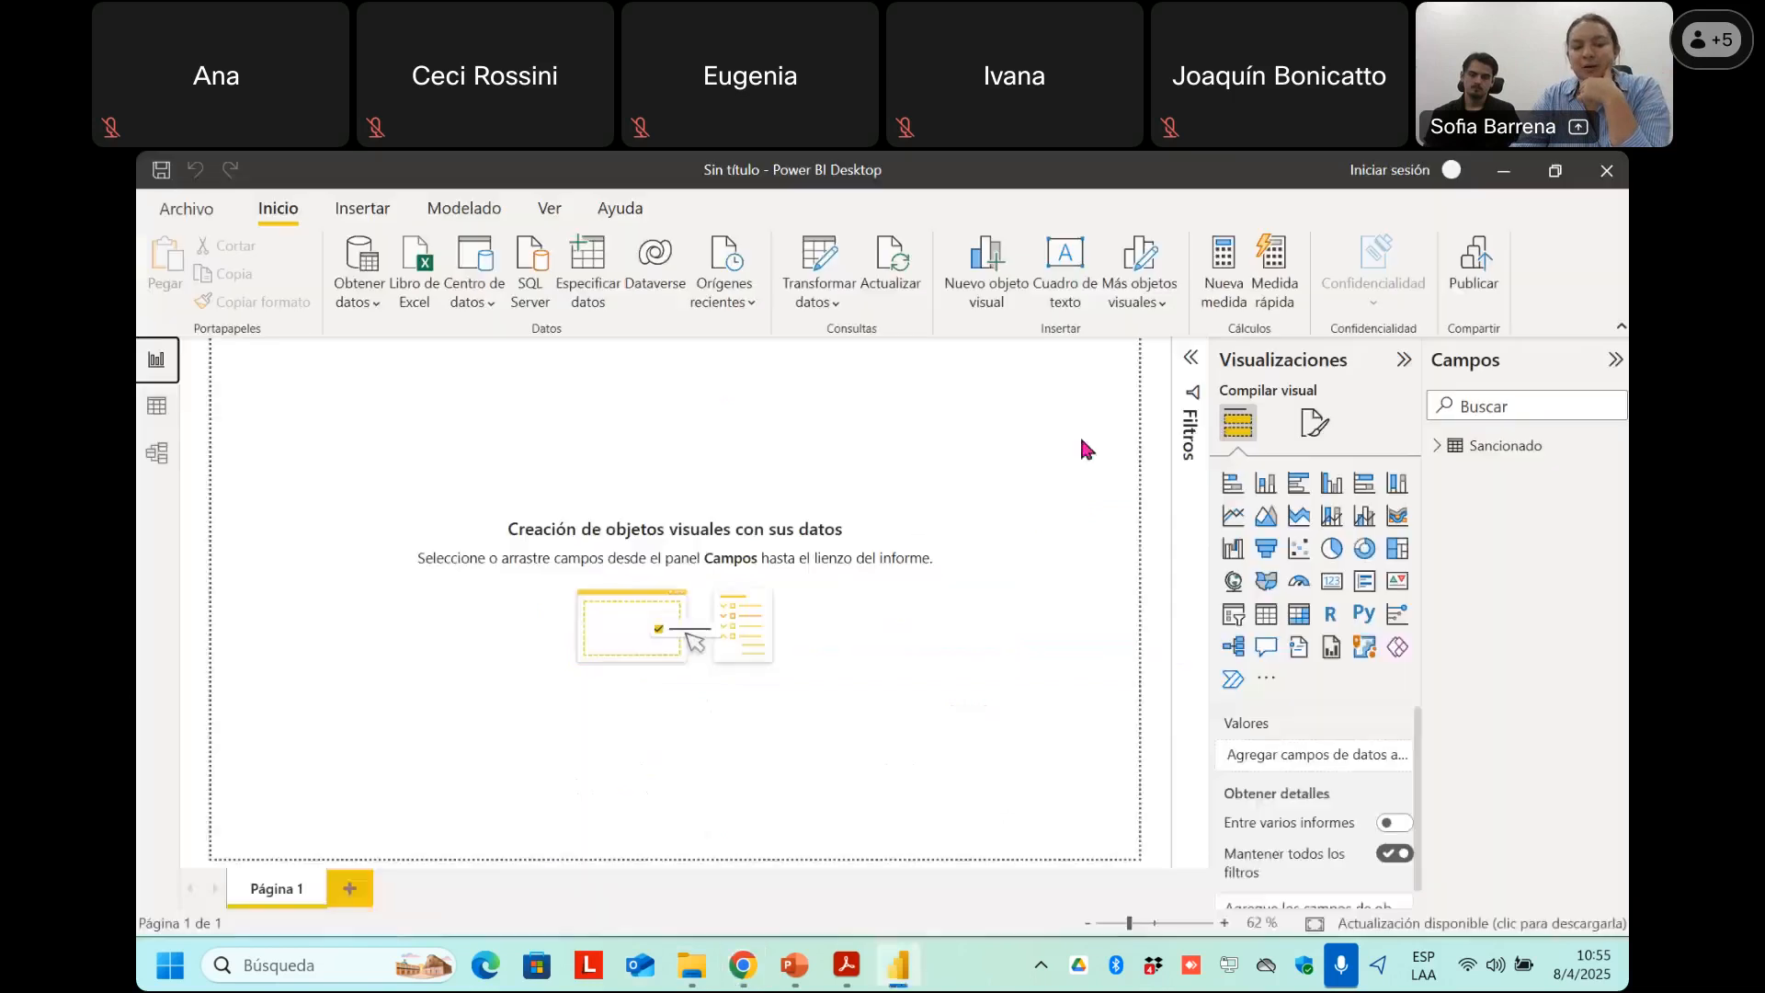
left_click(357, 258)
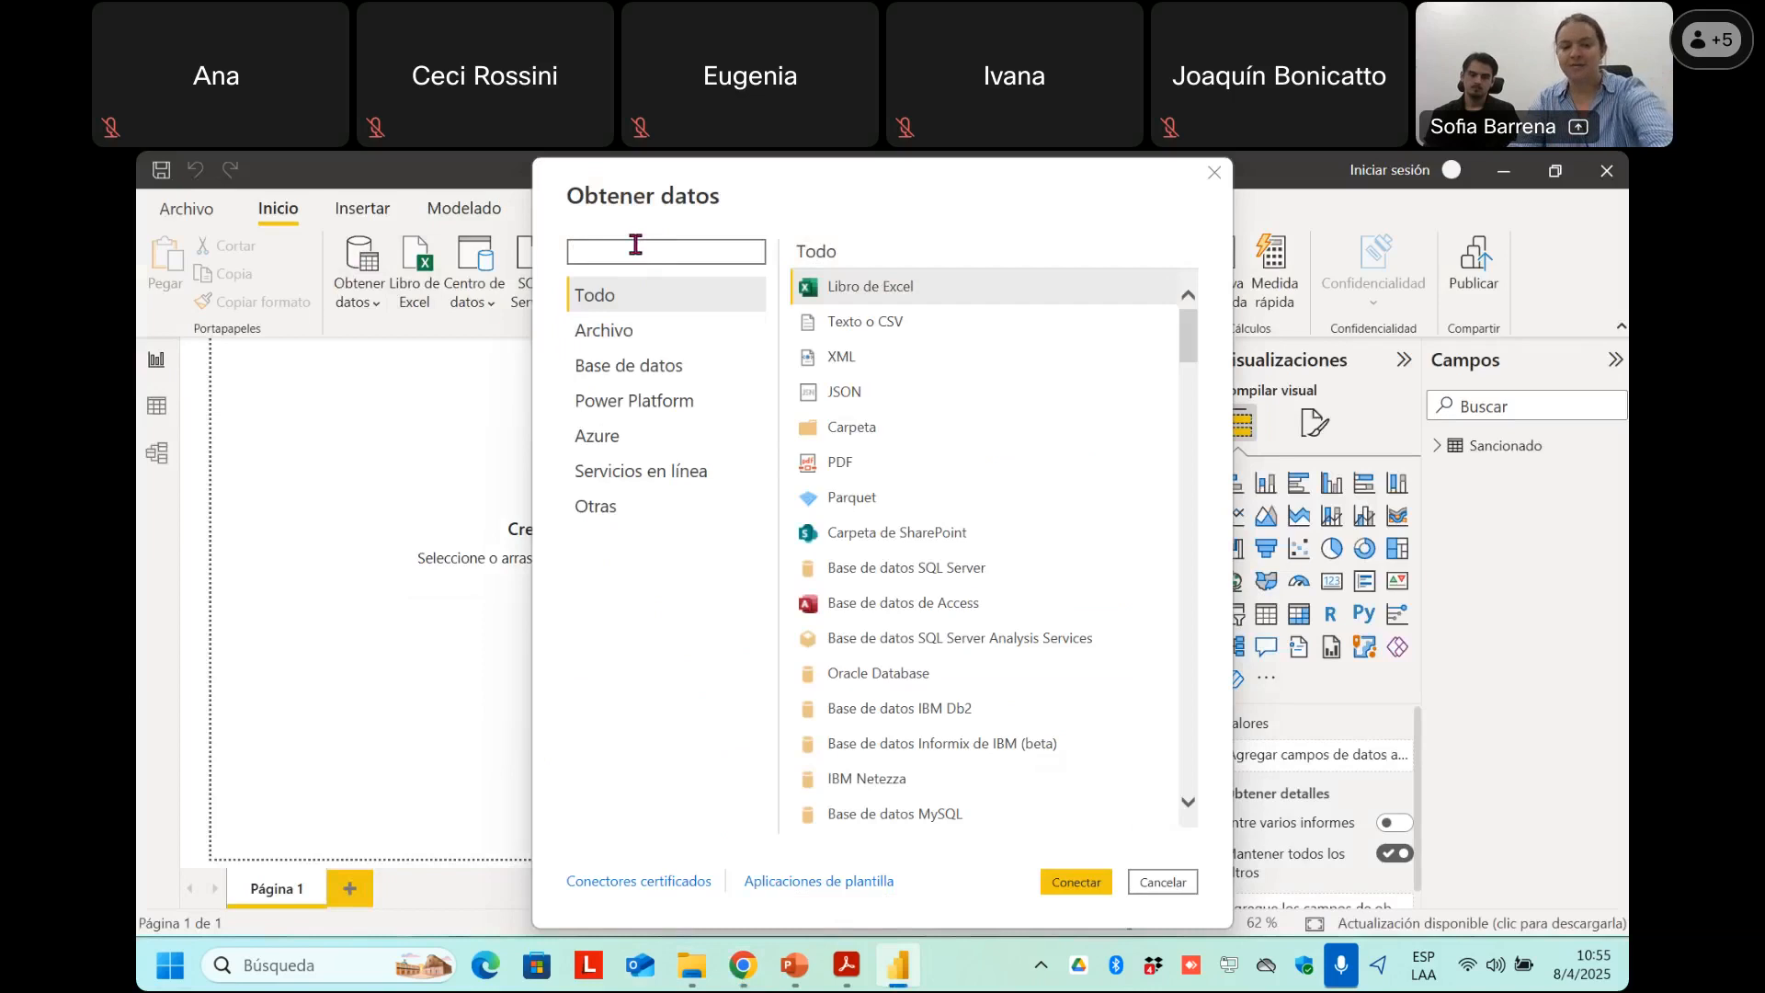
type("web")
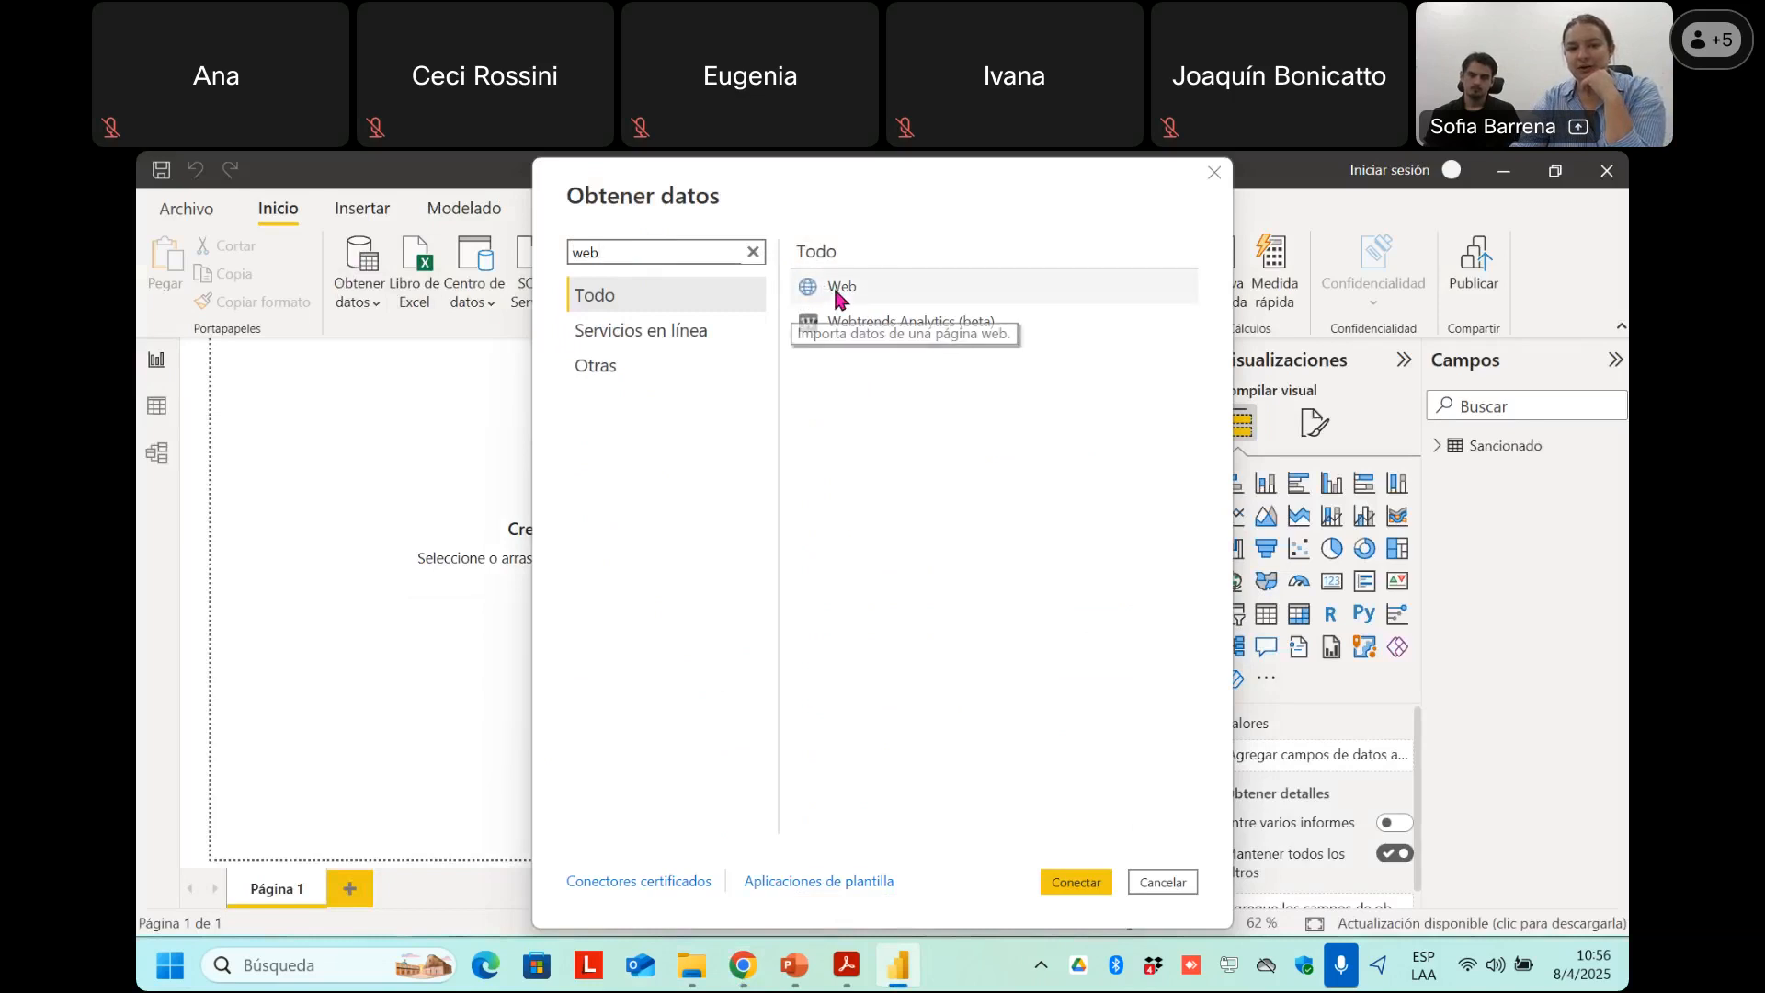
left_click(868, 283)
double_click(868, 283)
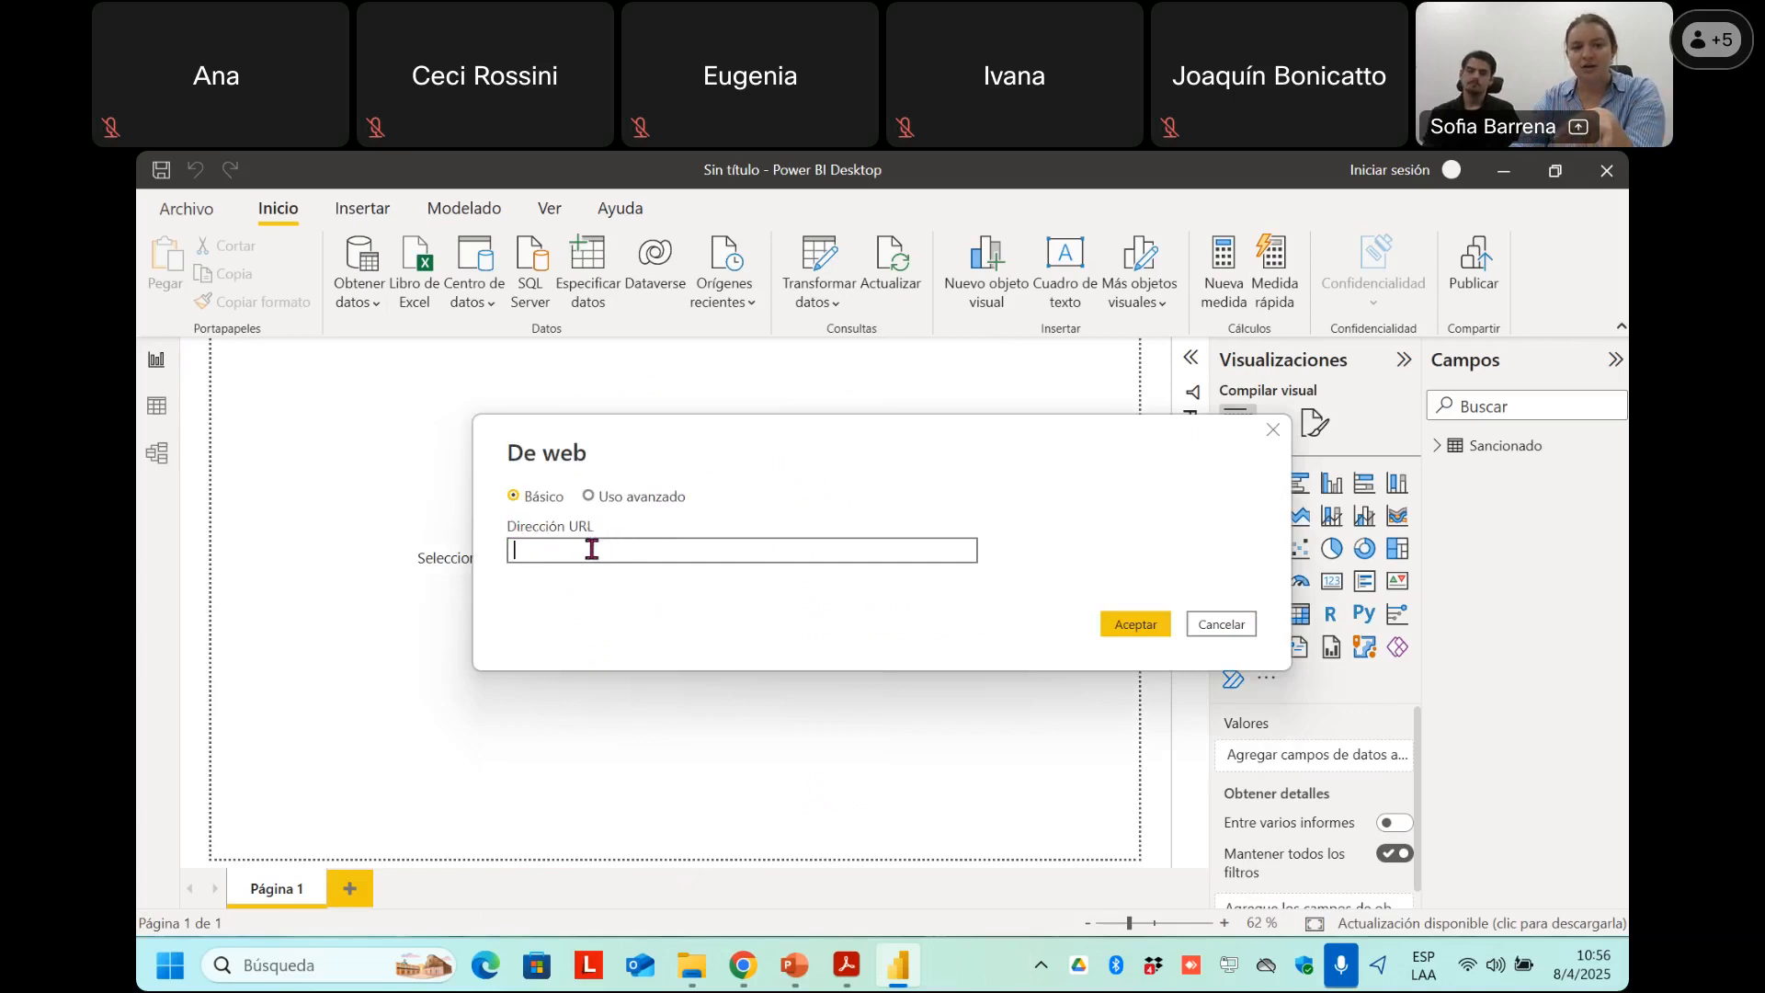
key("ctrl+v")
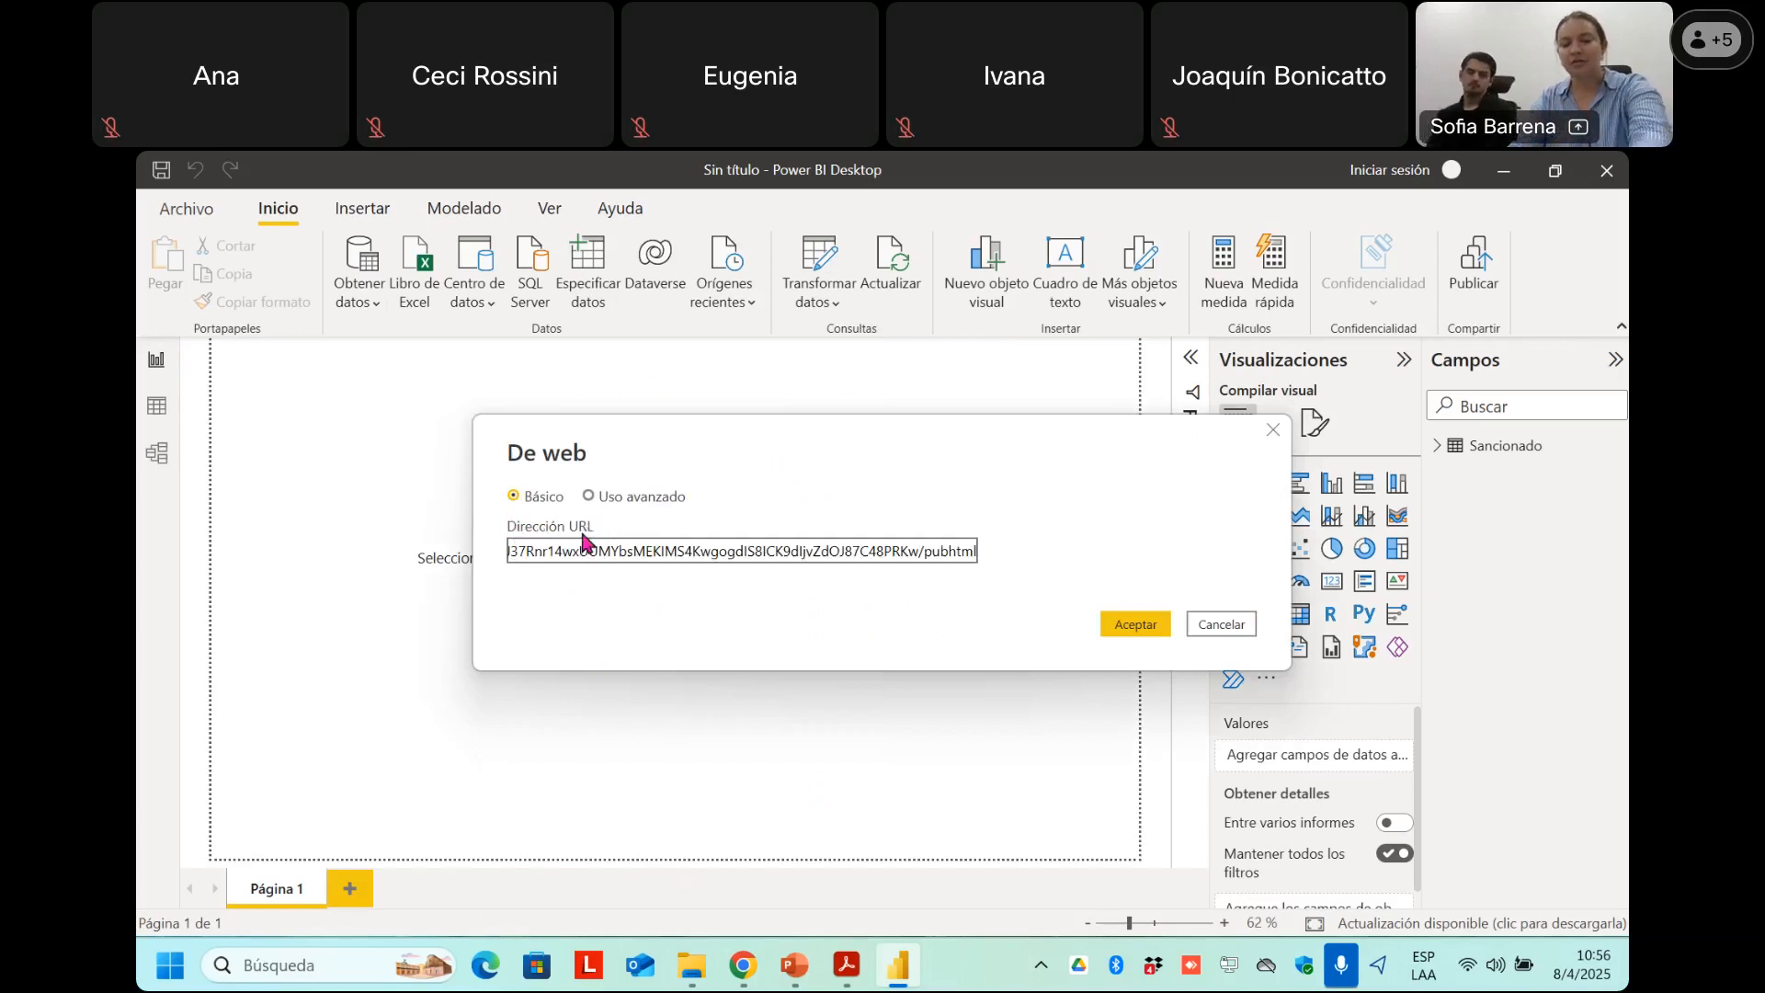
left_click(1137, 635)
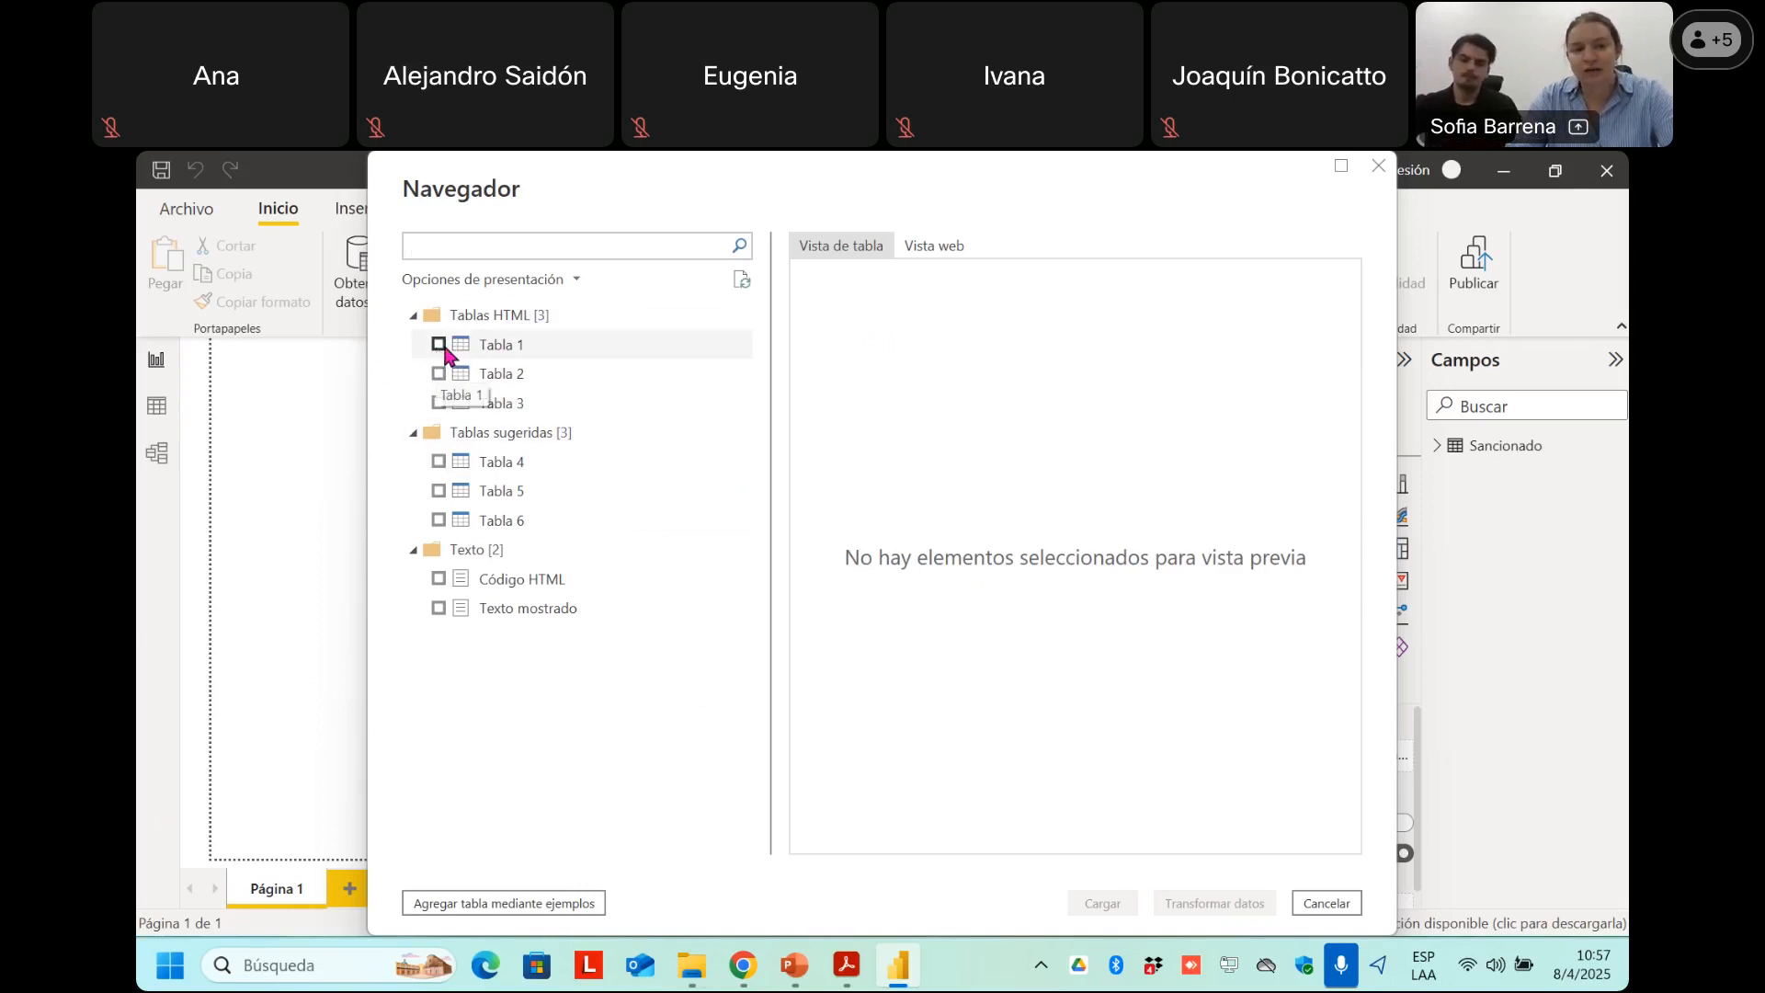
Select the HTML tables Tabla 1, Tabla 2 and Tabla 3 and open them in Power Query for transformation.
left_click(438, 344)
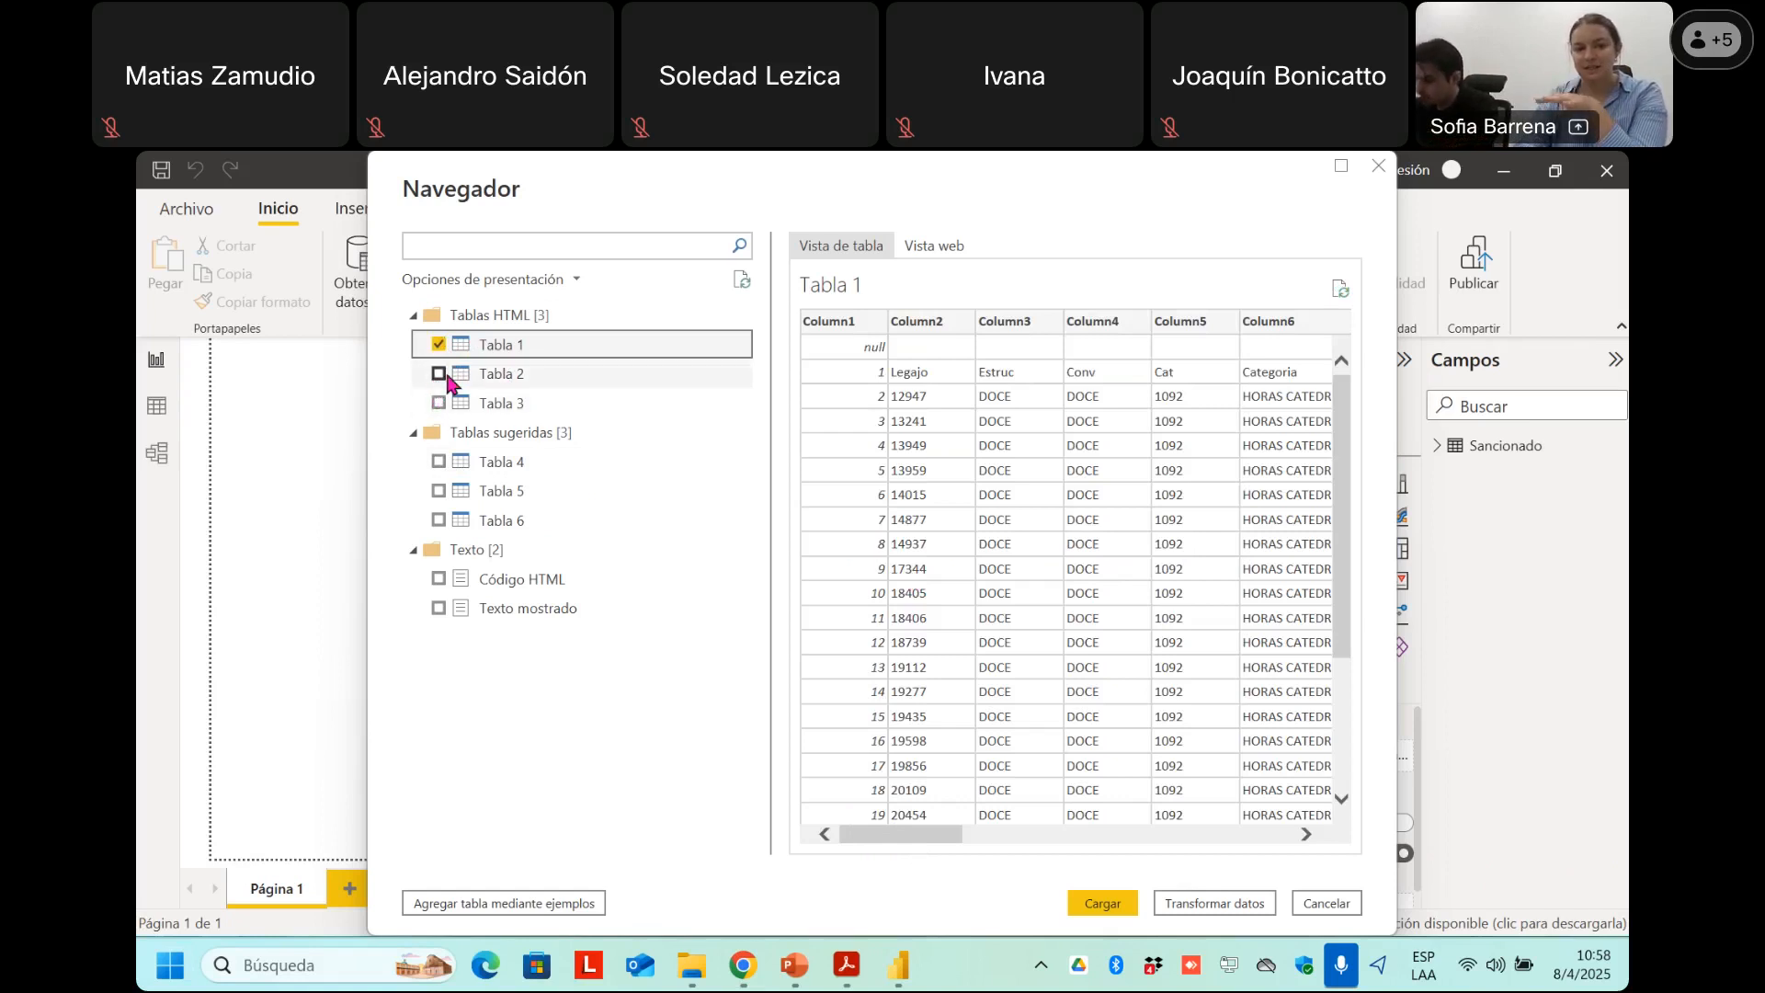
left_click(439, 374)
left_click(439, 404)
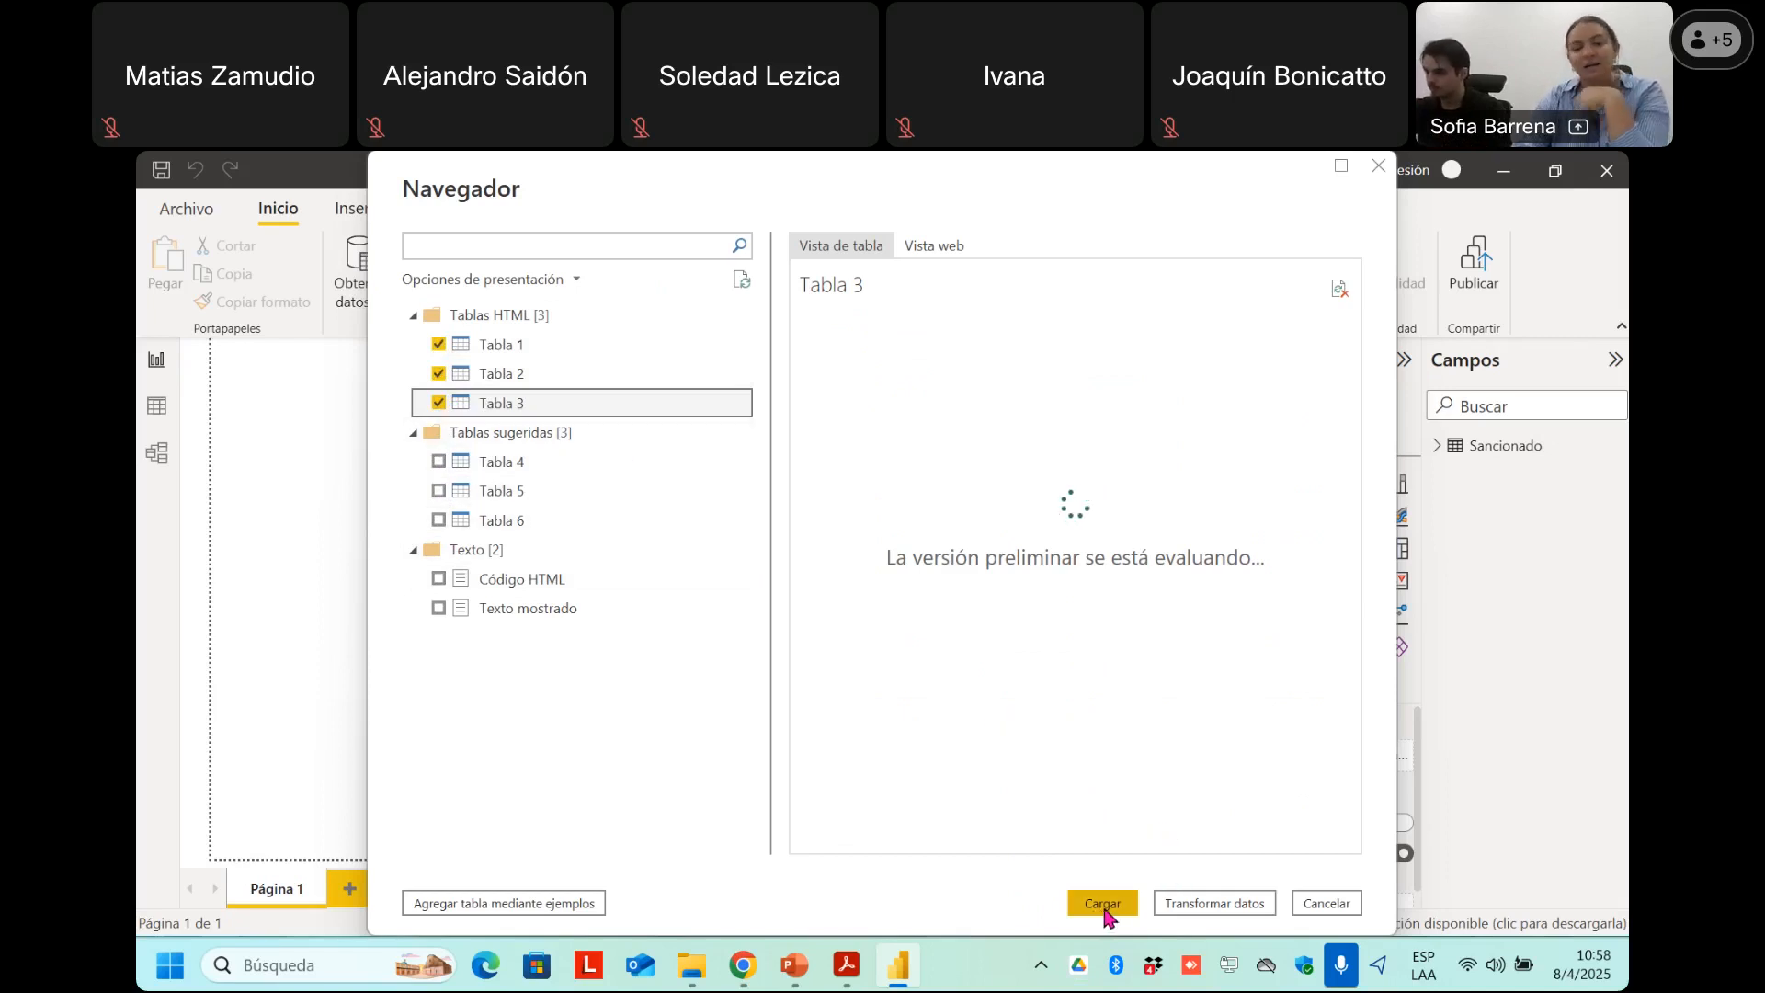
left_click(1199, 906)
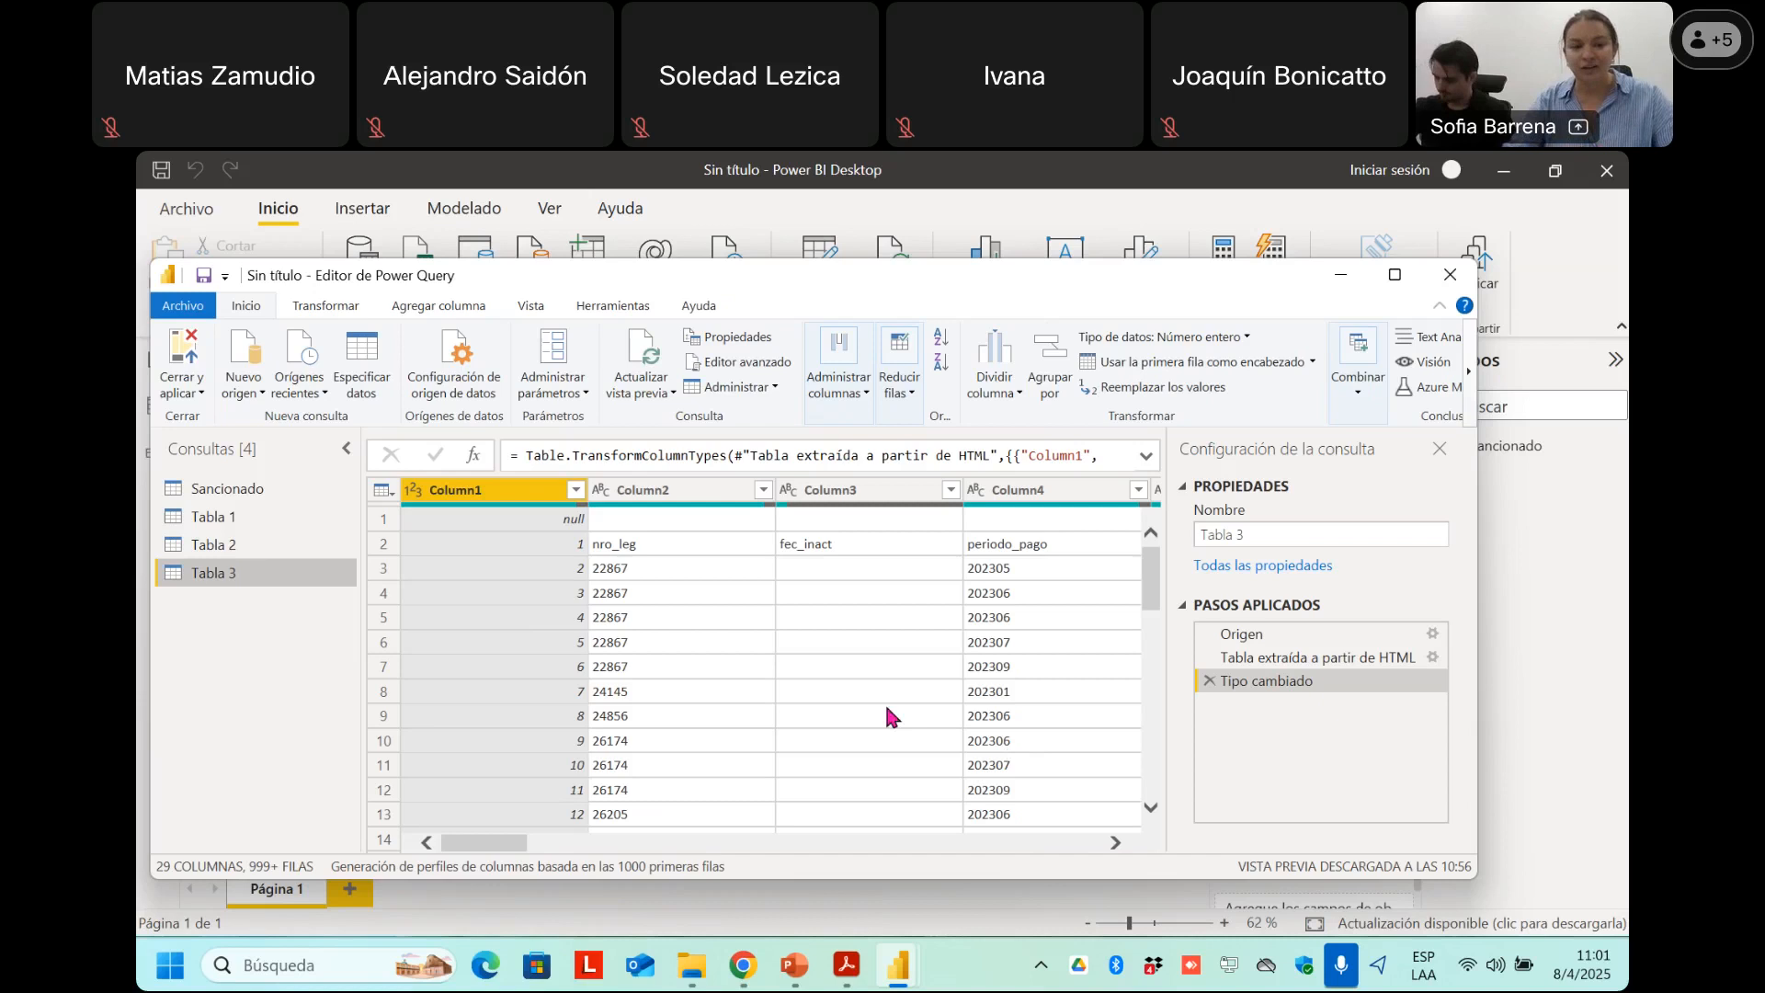
Review the Tabla 1, Tabla 2 and Tabla 3 queries, and close Power Query applying the changes to load them.
left_click(642, 543)
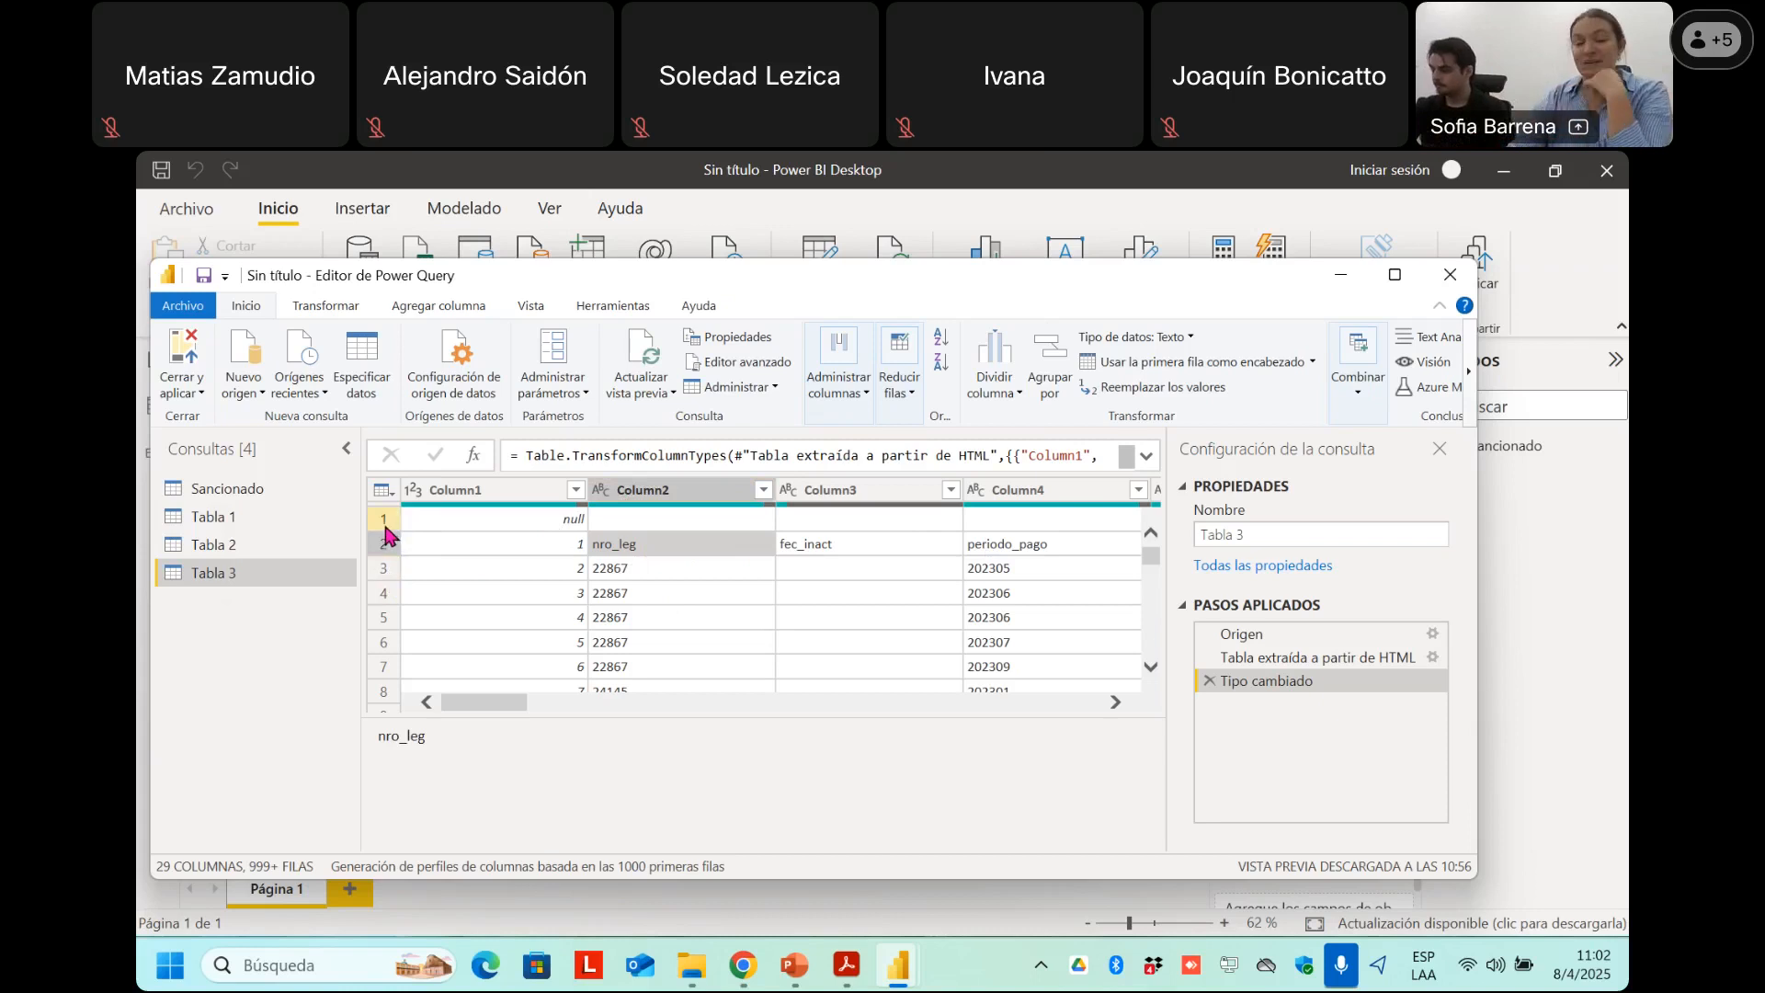
left_click(213, 522)
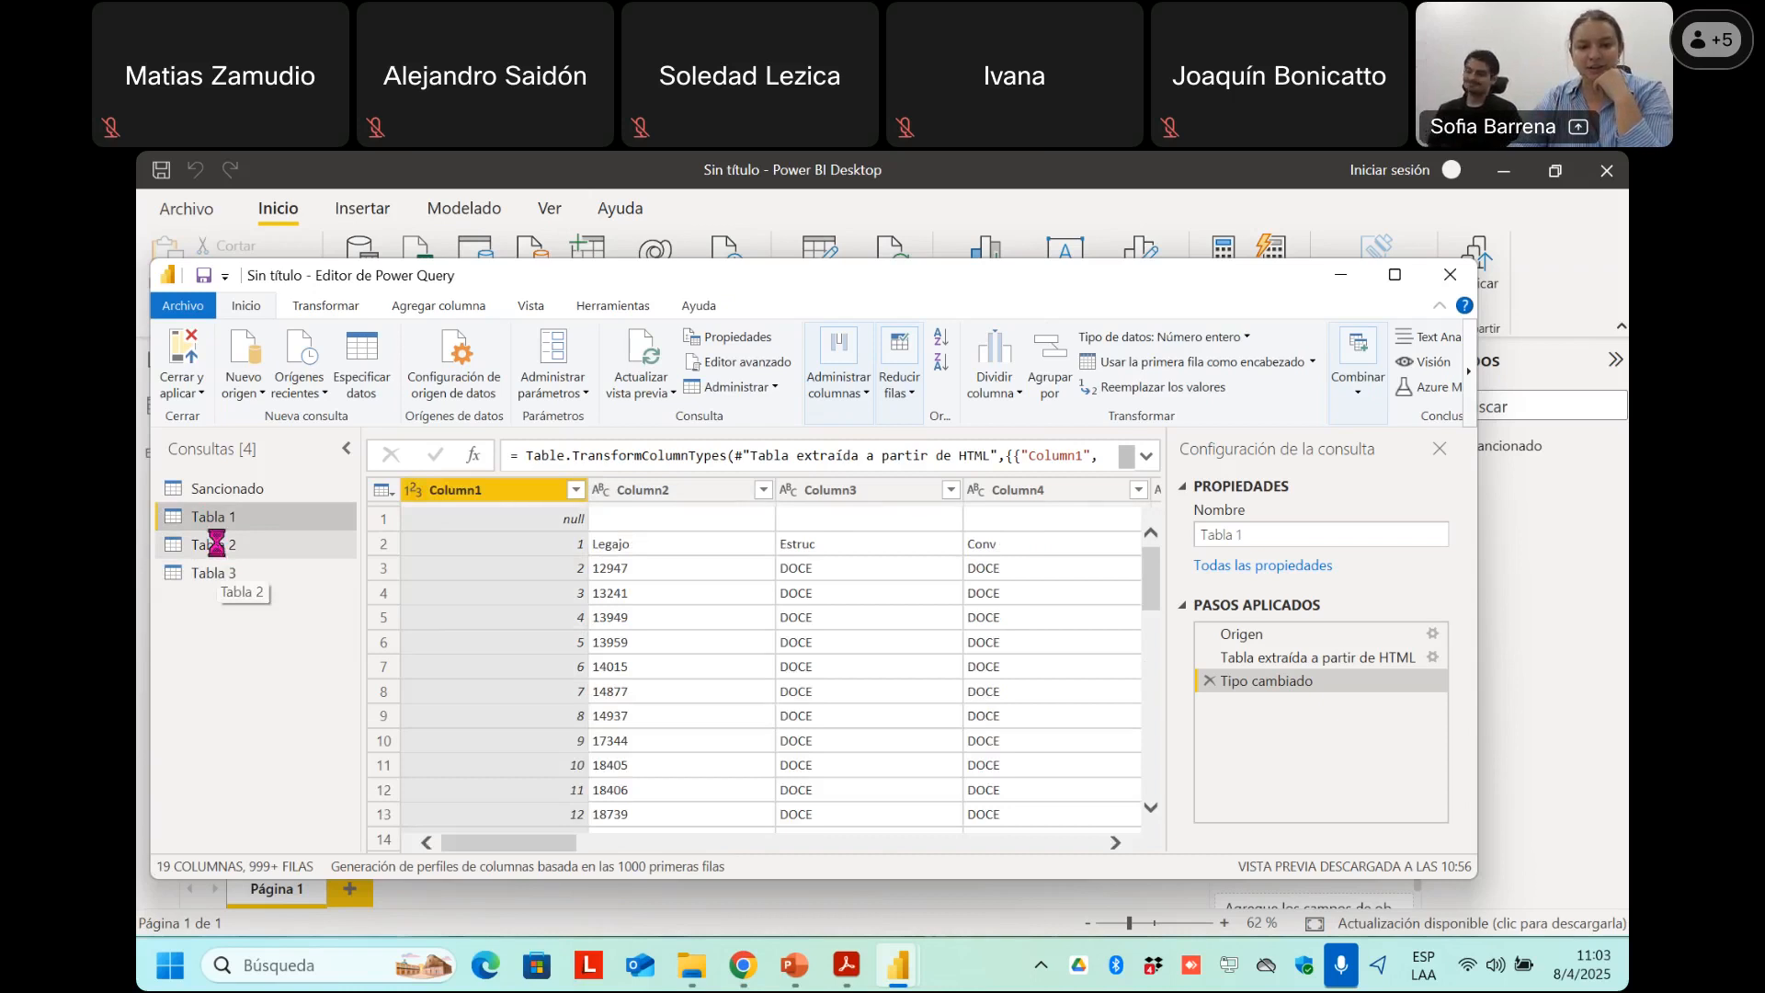
left_click(217, 546)
left_click(218, 573)
left_click(217, 520)
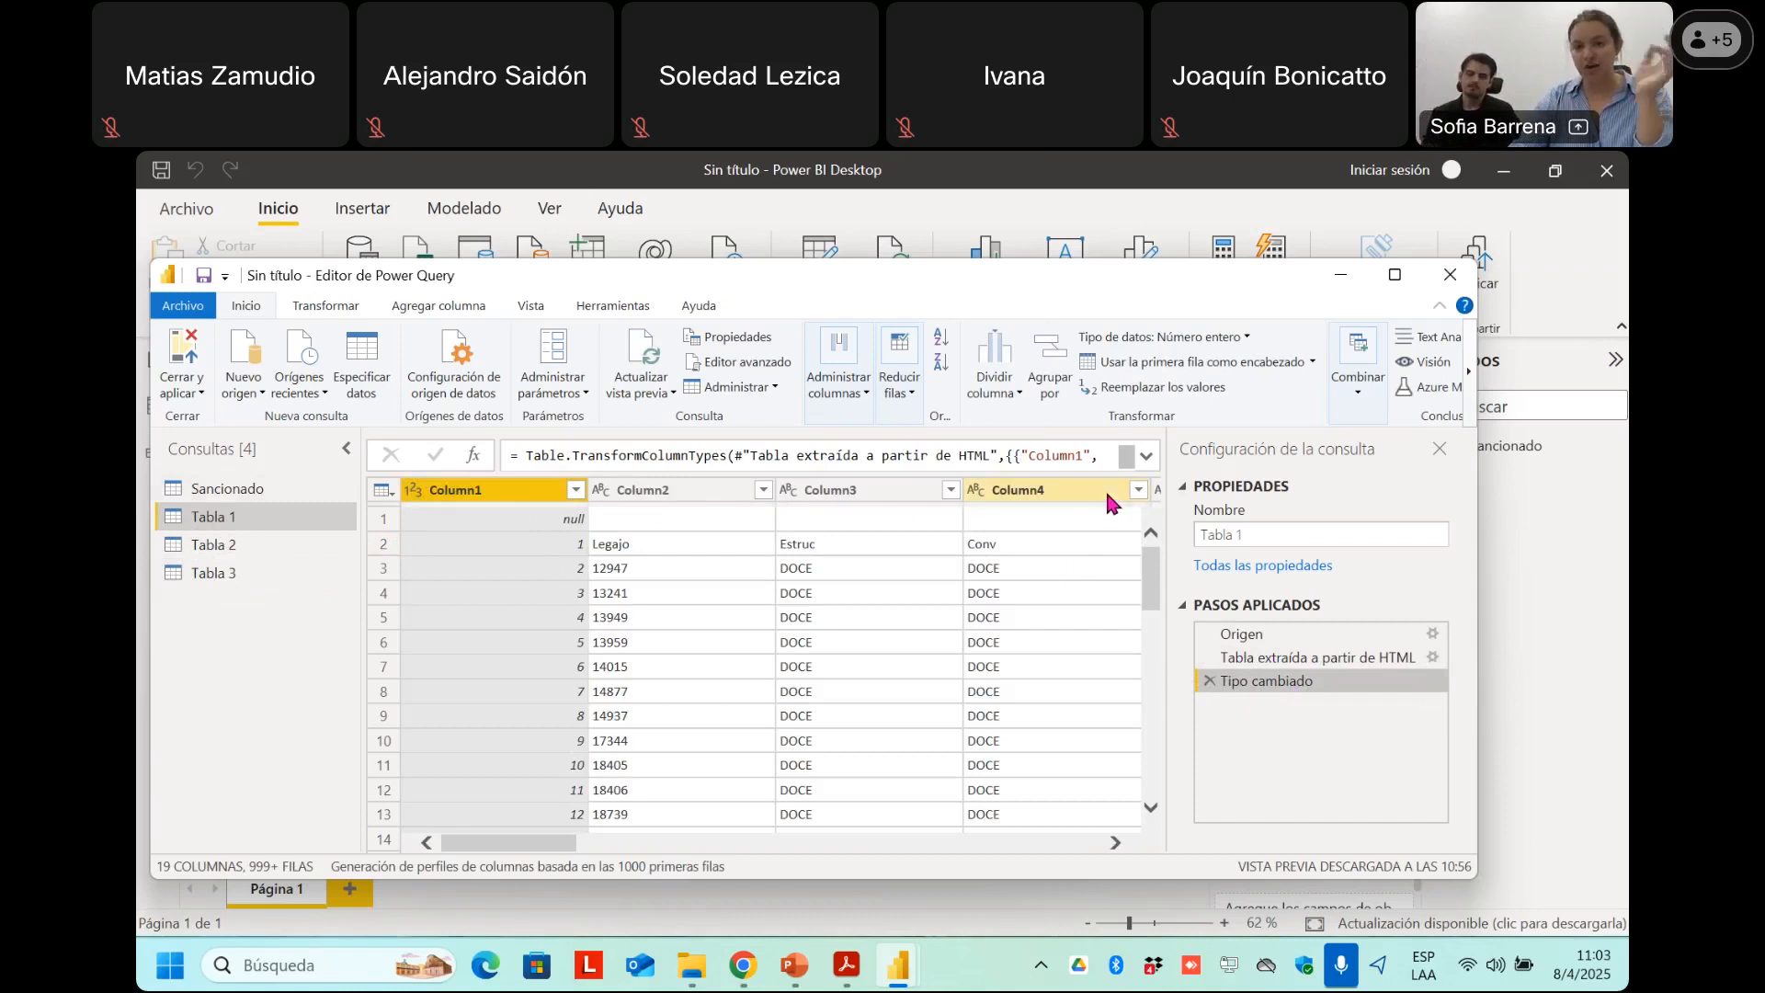
left_click(183, 354)
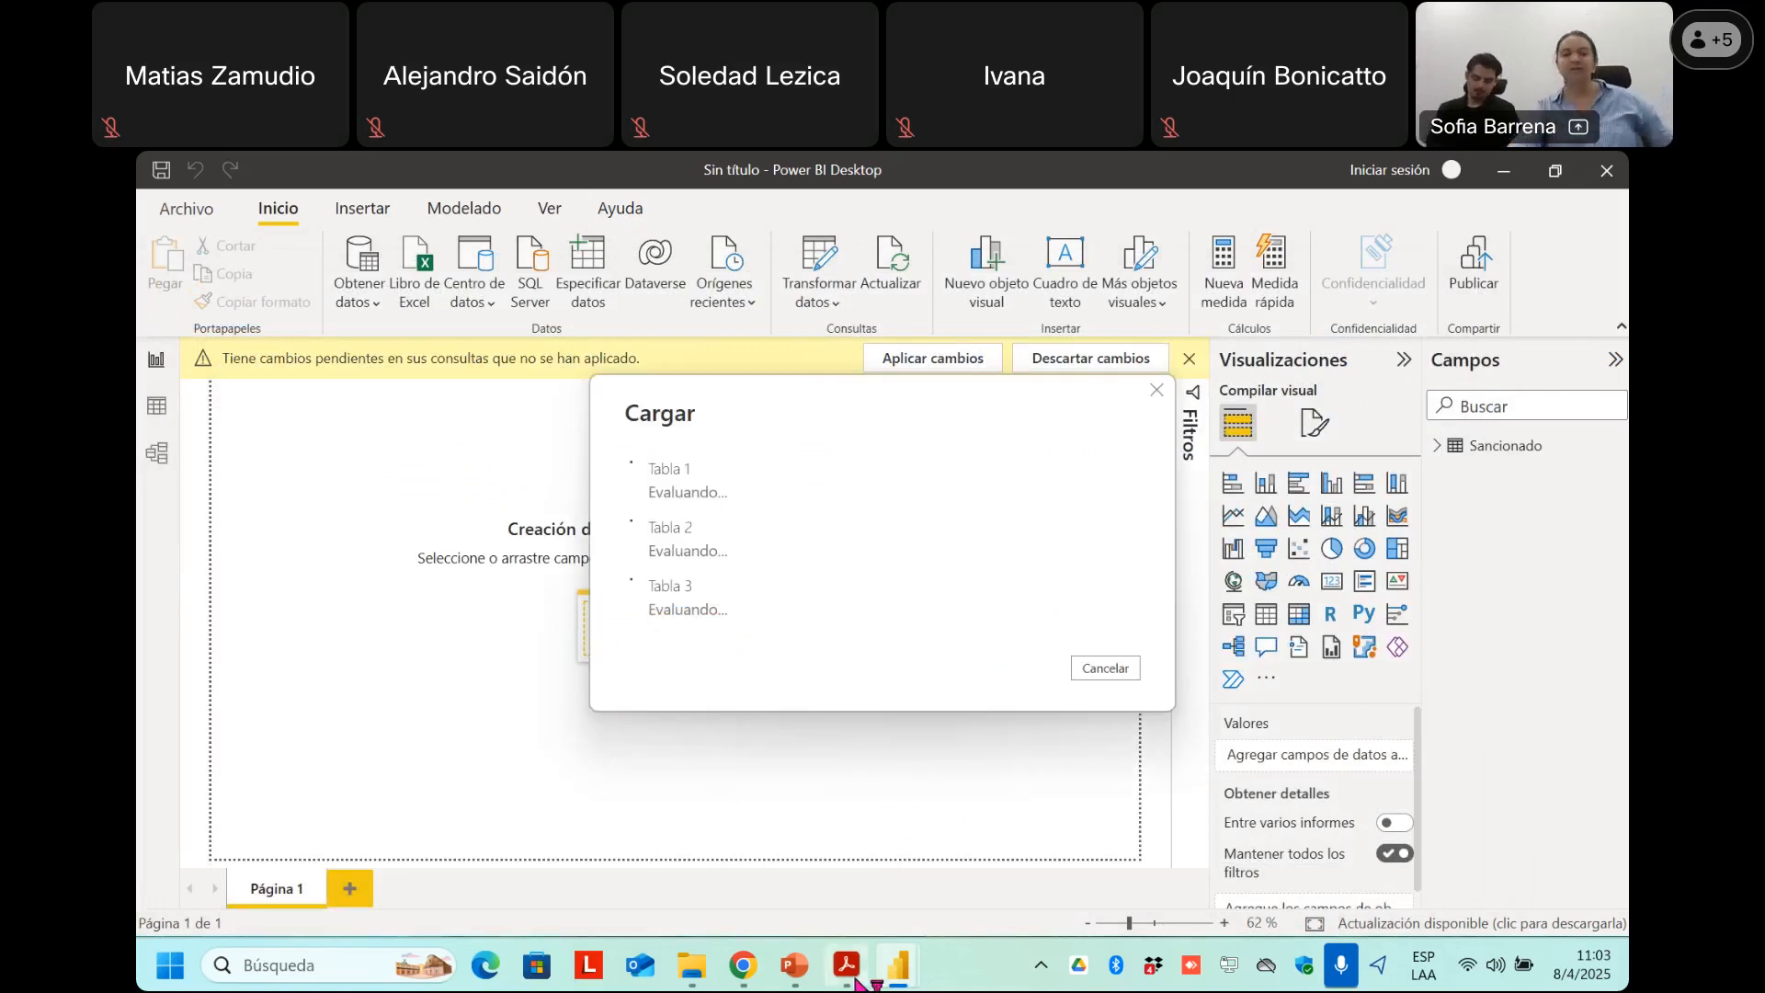
Switch to the PowerPoint presentation and review slides 7 to 11 on connecting to Google Sheets and to a website.
left_click(808, 976)
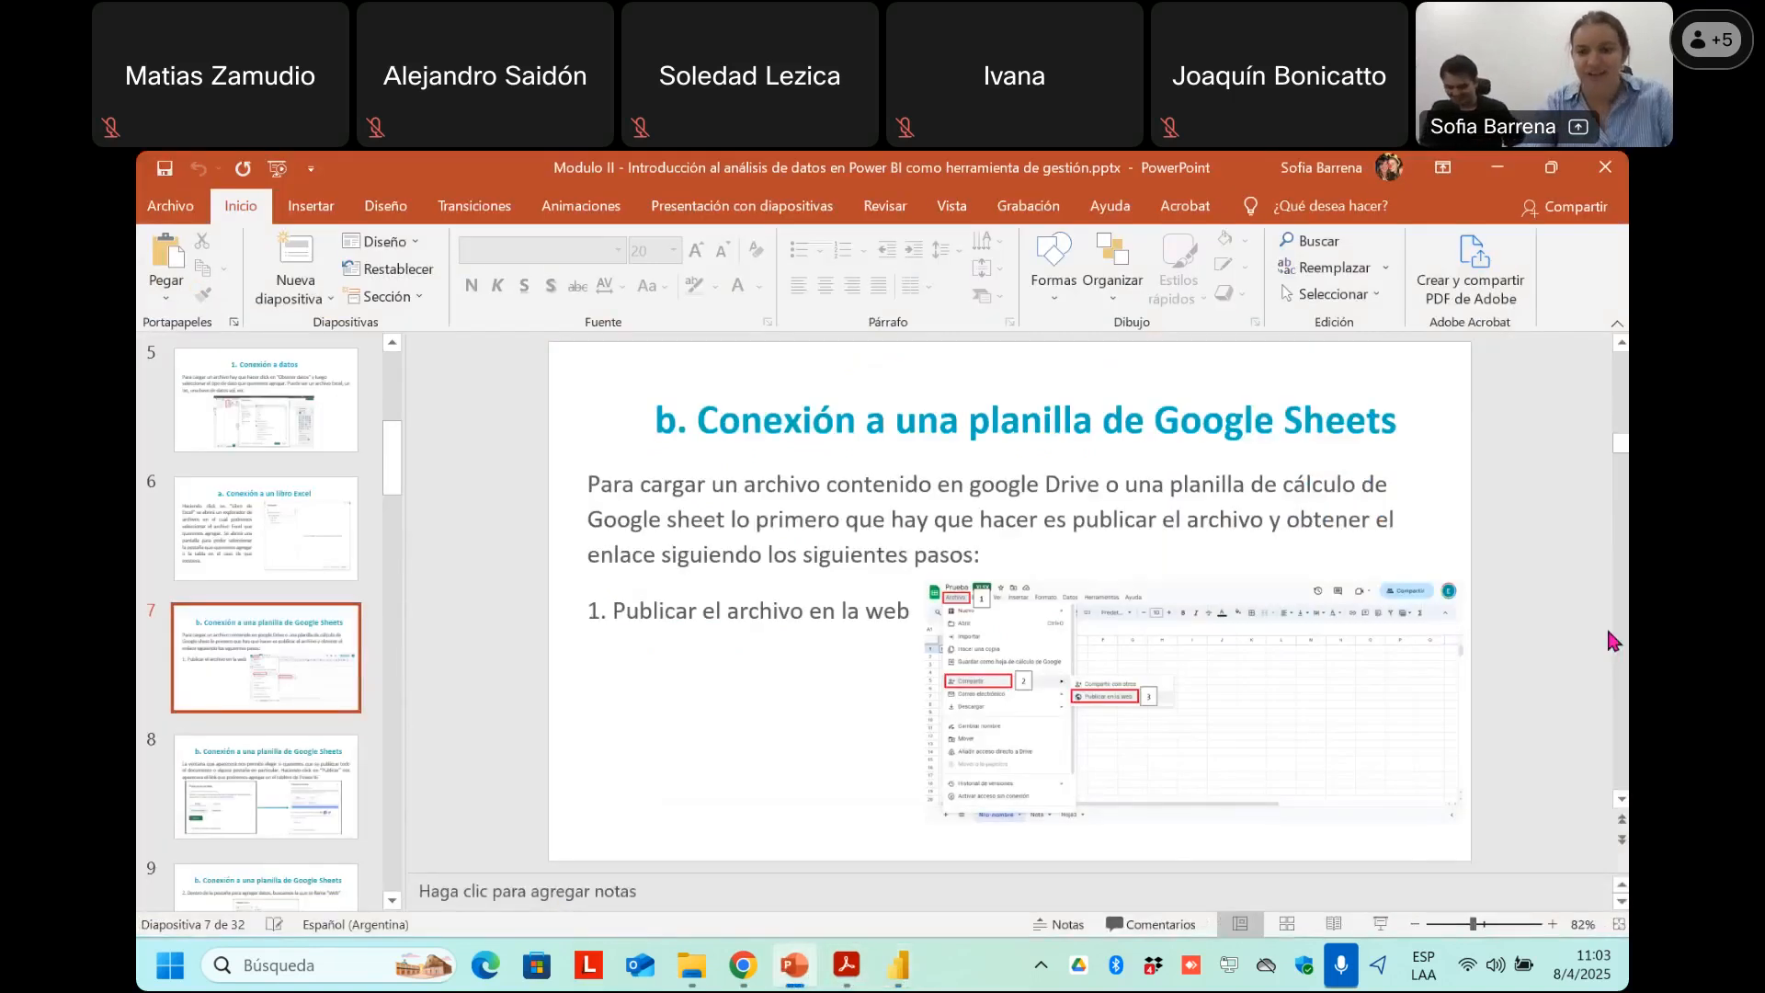
scroll(1614, 641, "down", 1)
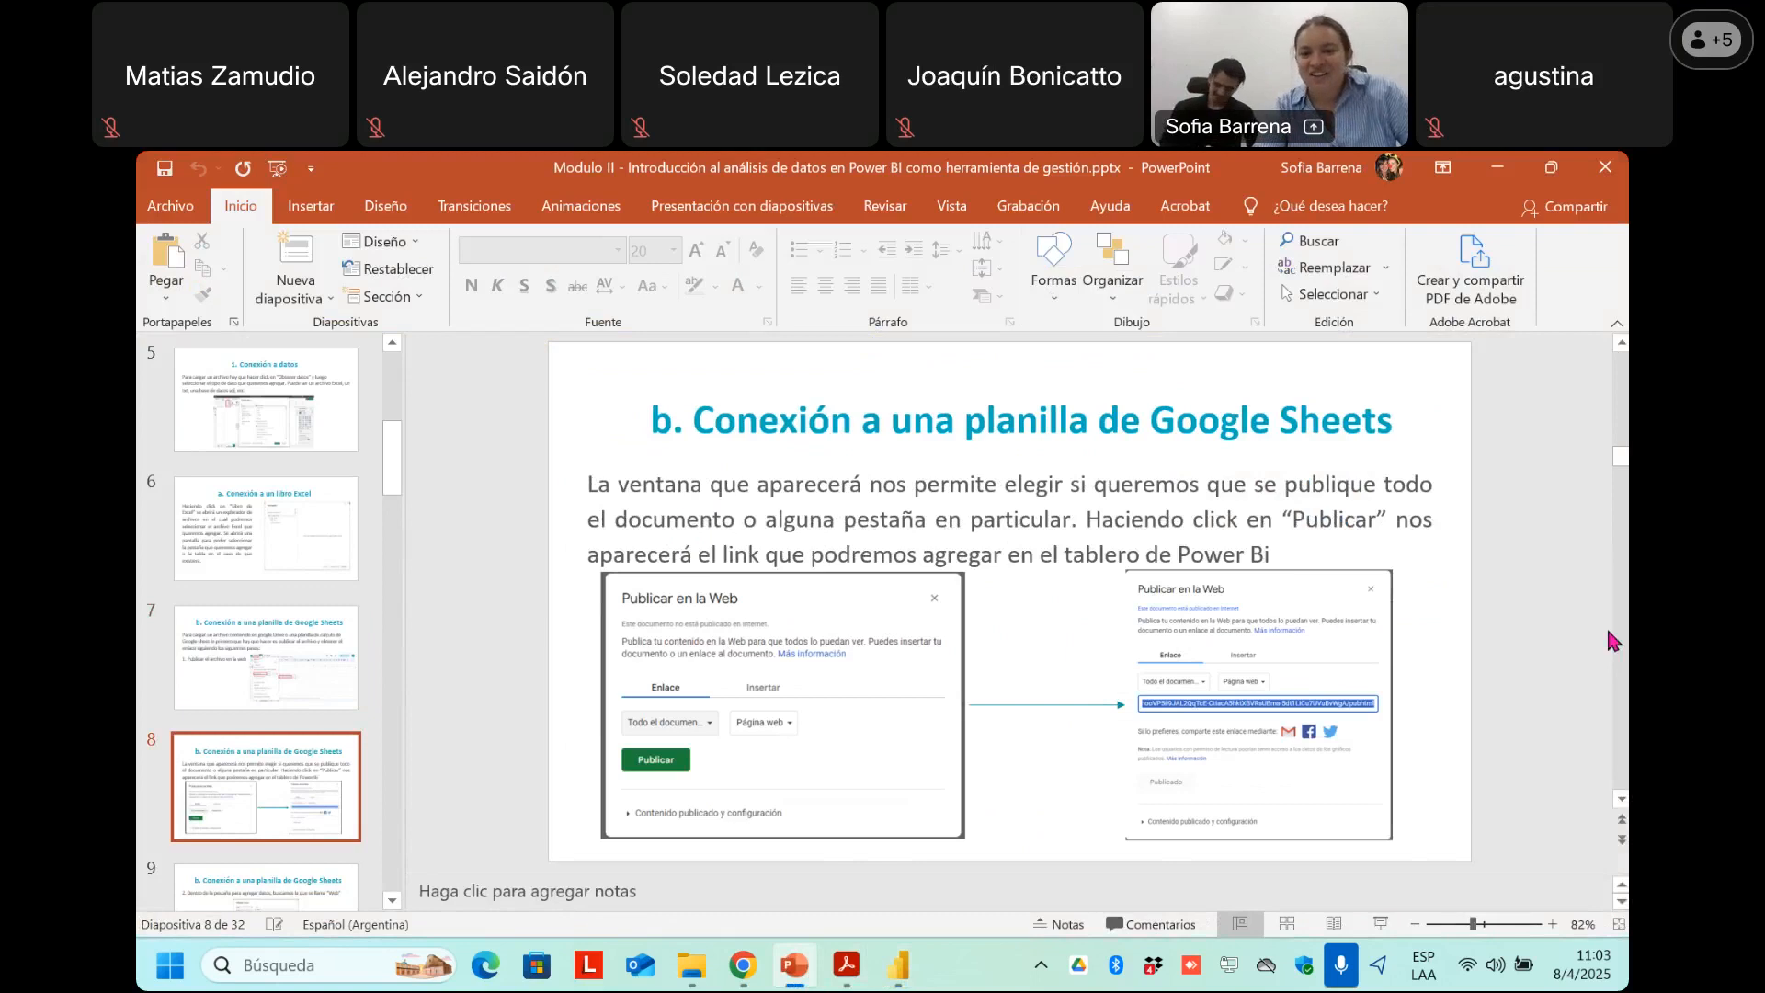
scroll(1613, 641, "down", 1)
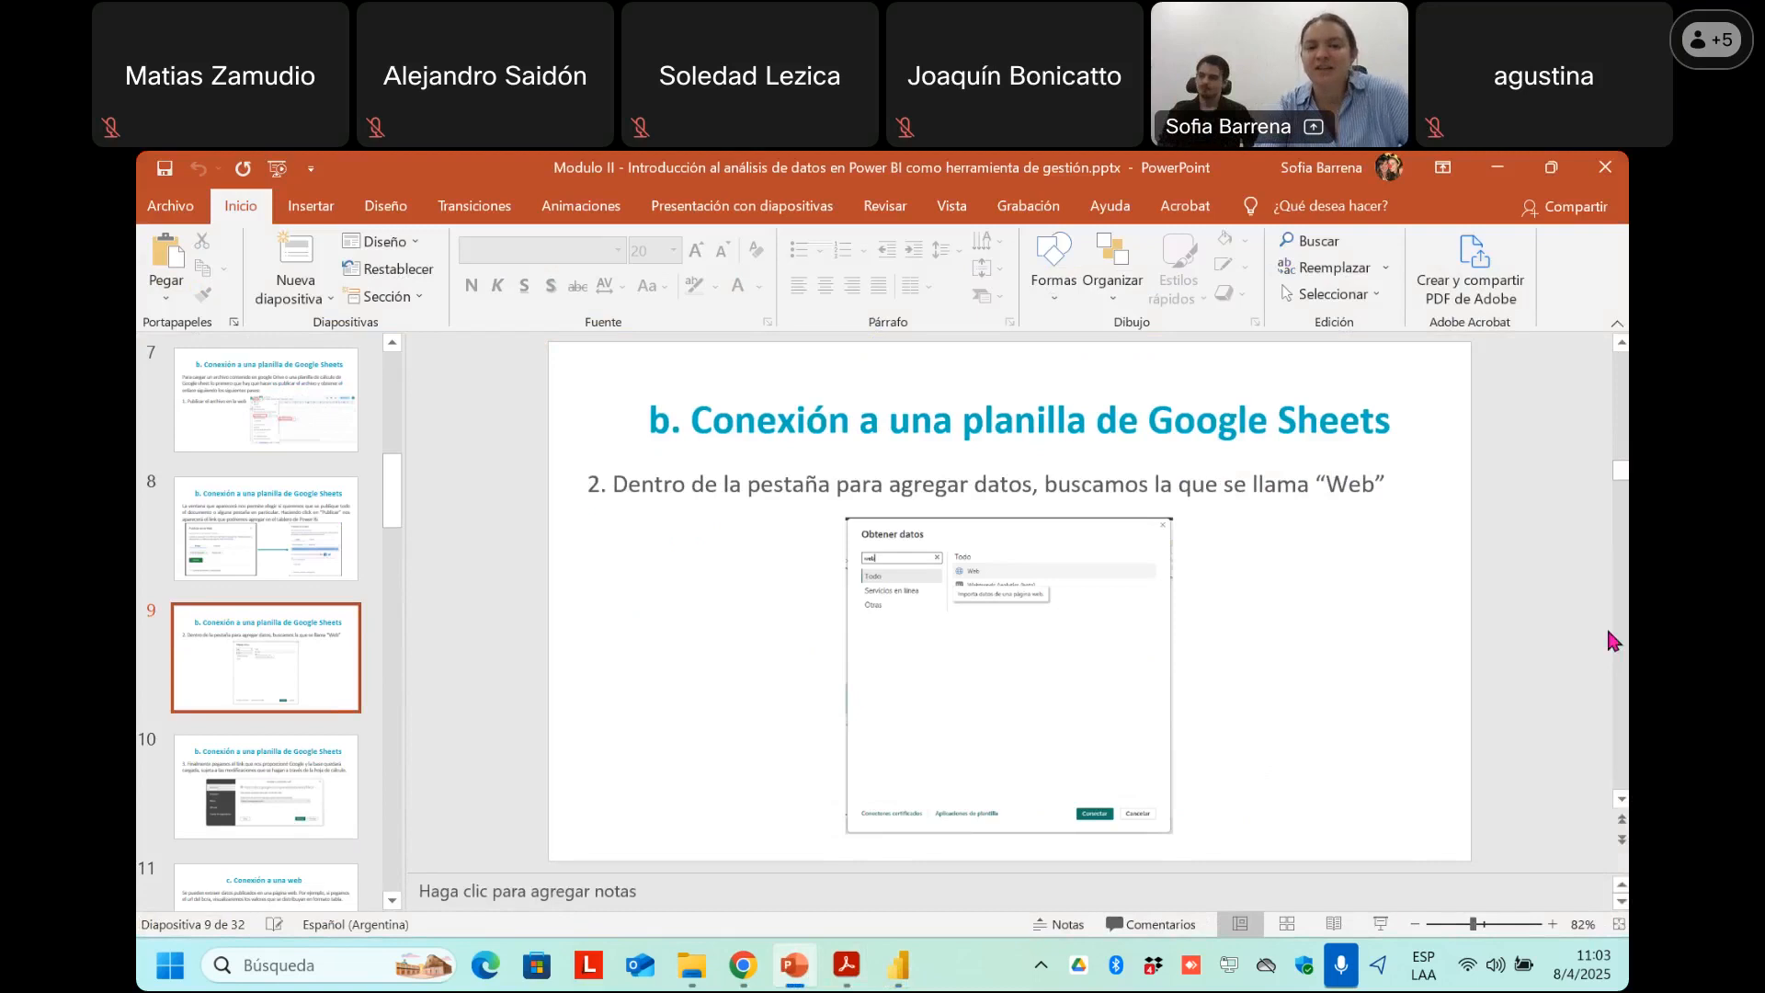
scroll(1611, 637, "down", 1)
scroll(1614, 641, "down", 1)
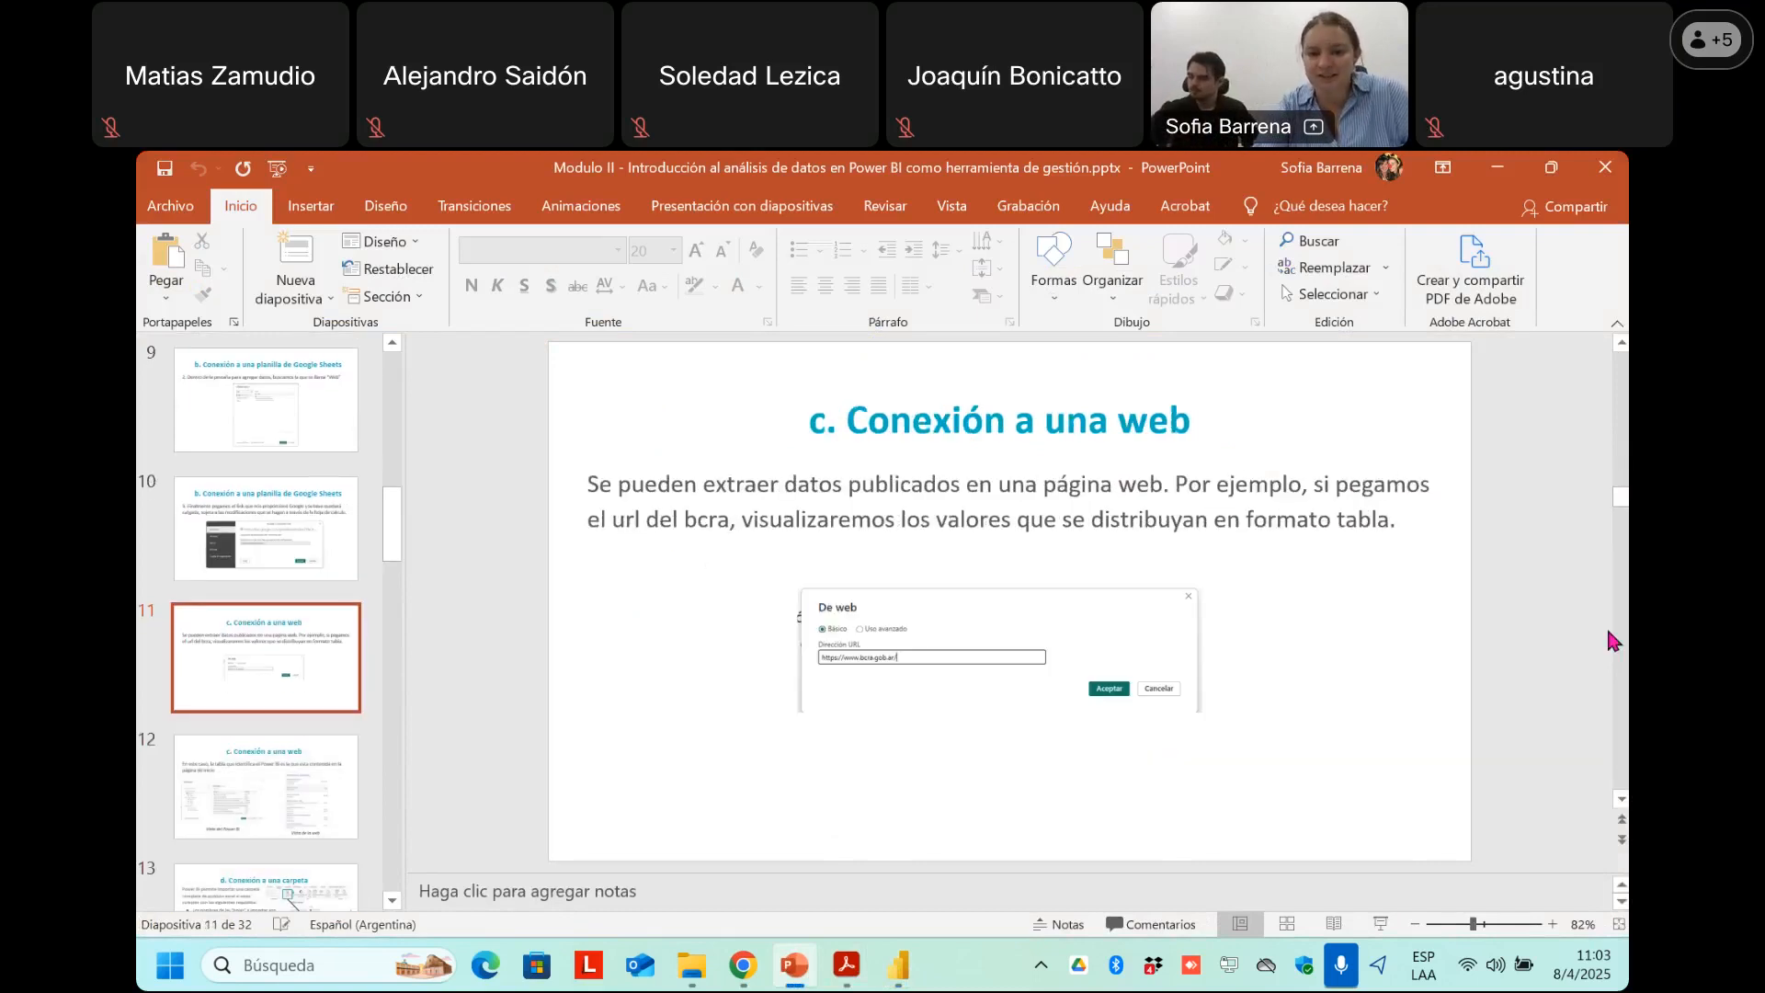
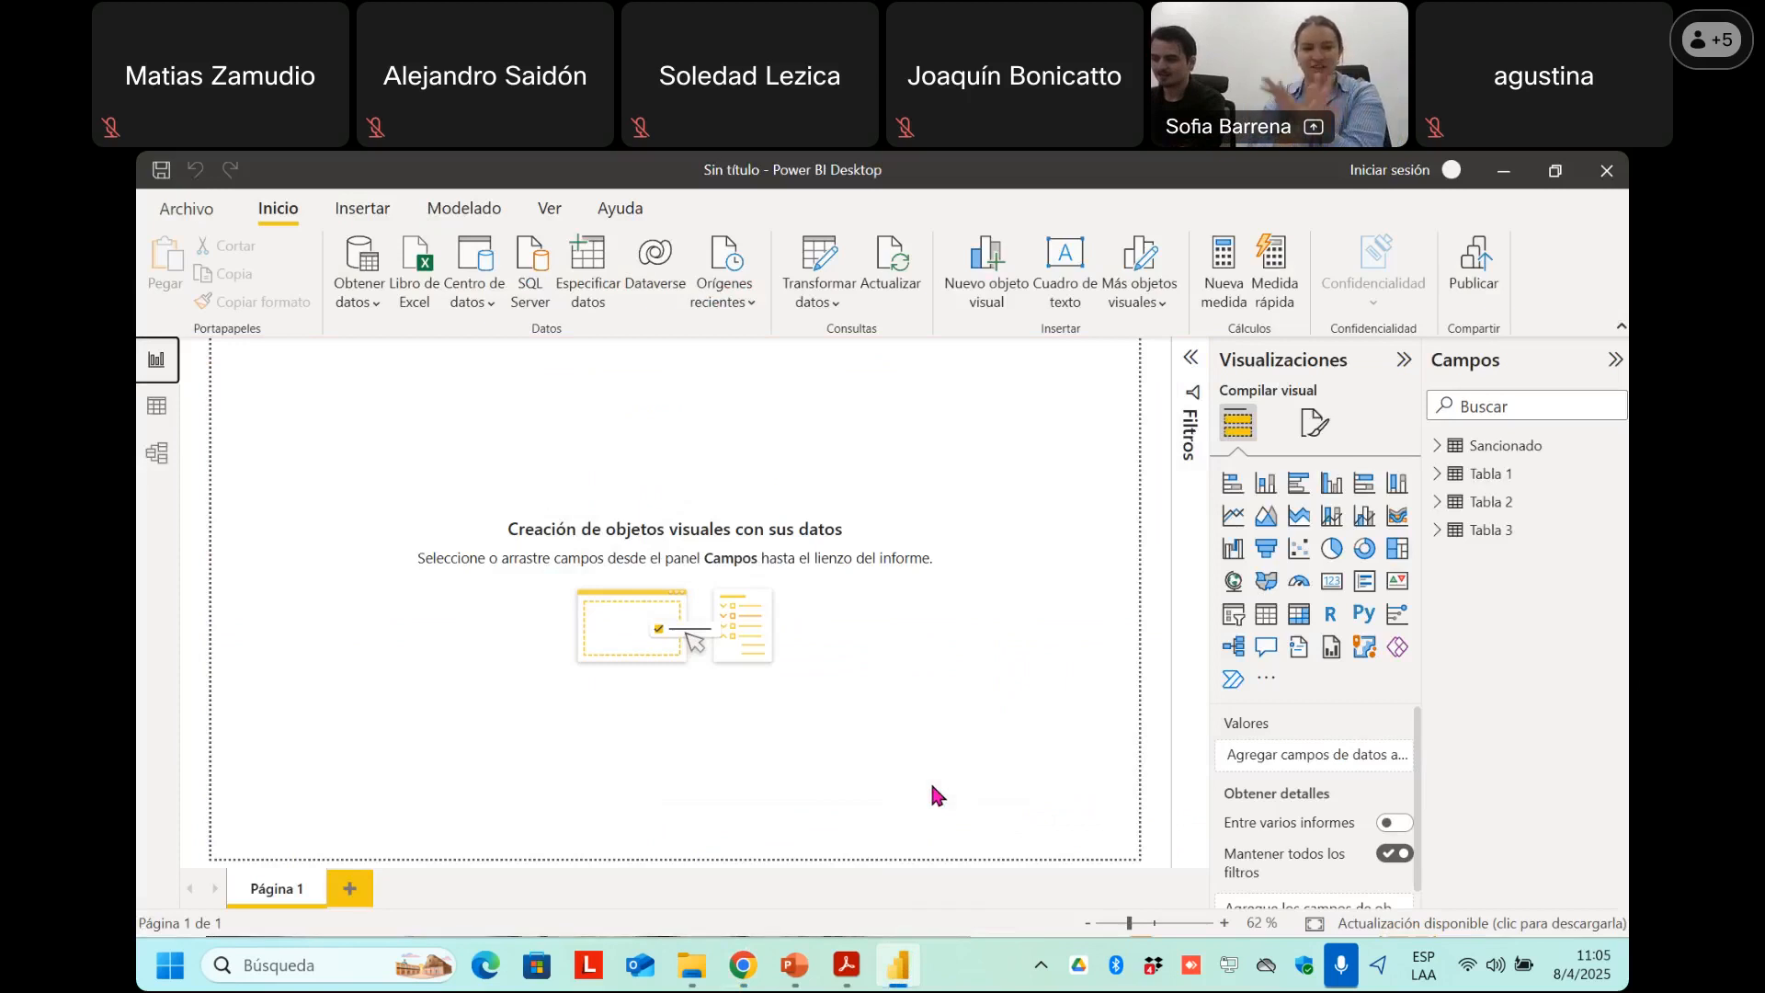
Check the rows of the tables loaded from Google Sheets in the data view, and return to the report view.
left_click(156, 409)
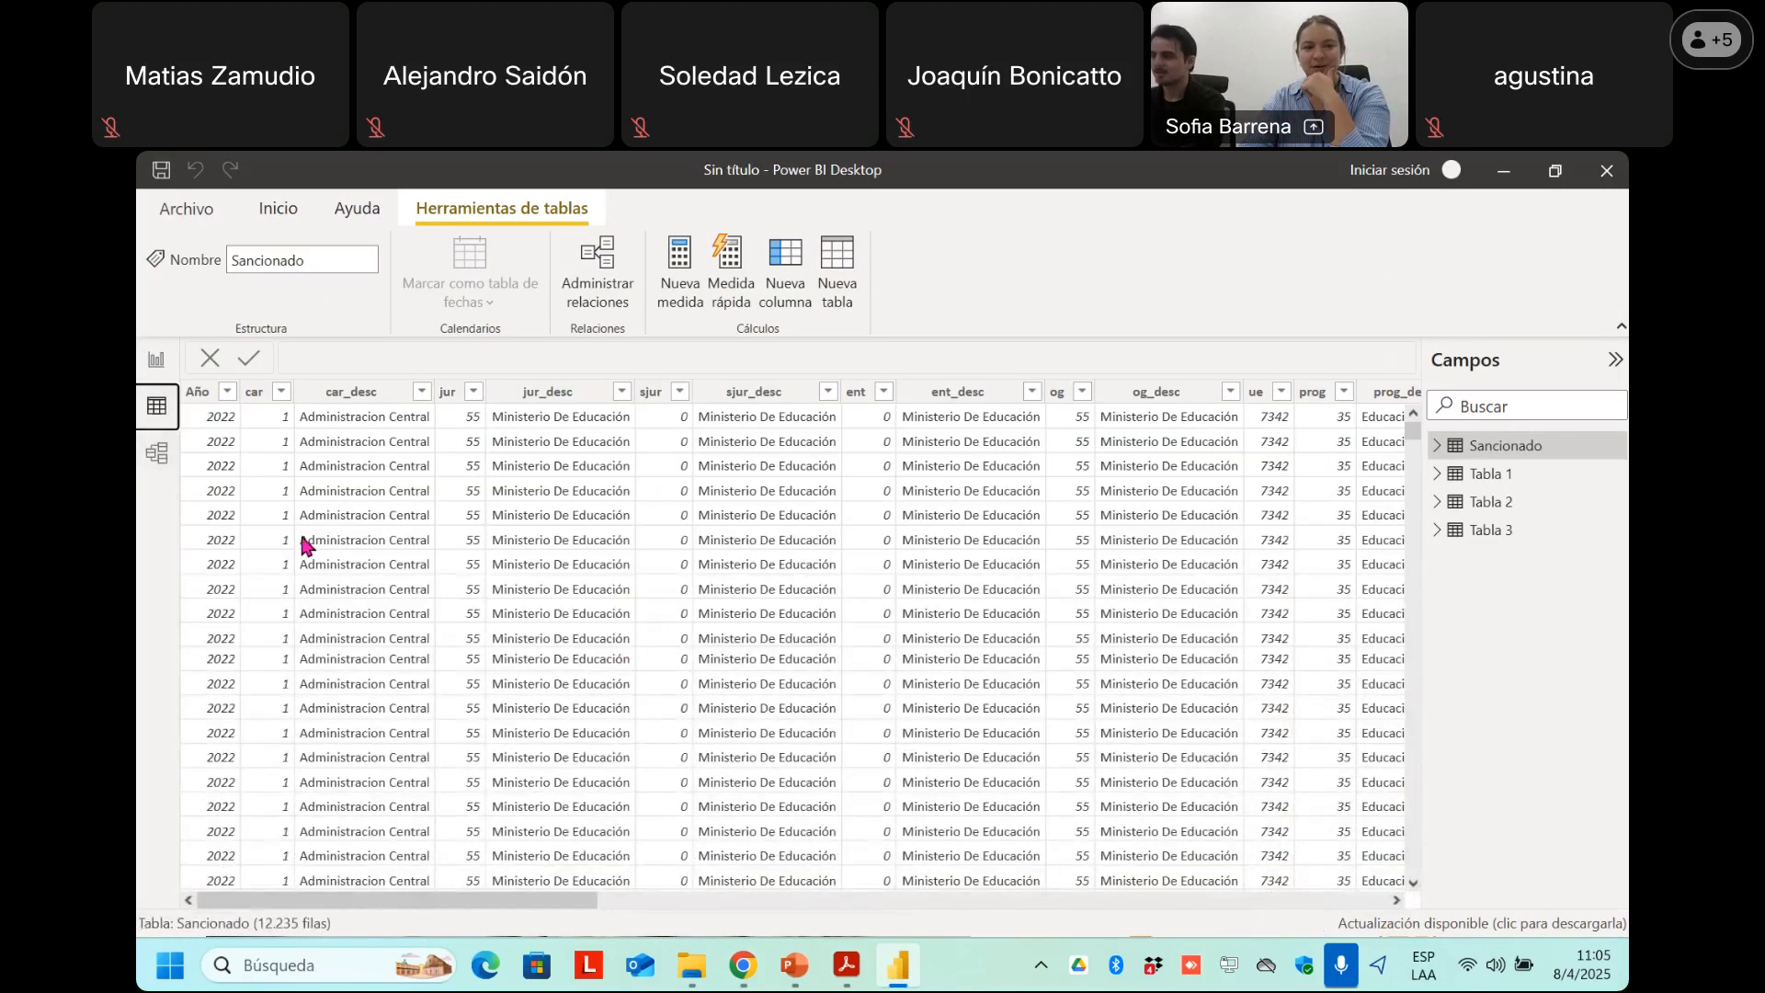
left_click(1499, 474)
left_click(1462, 531)
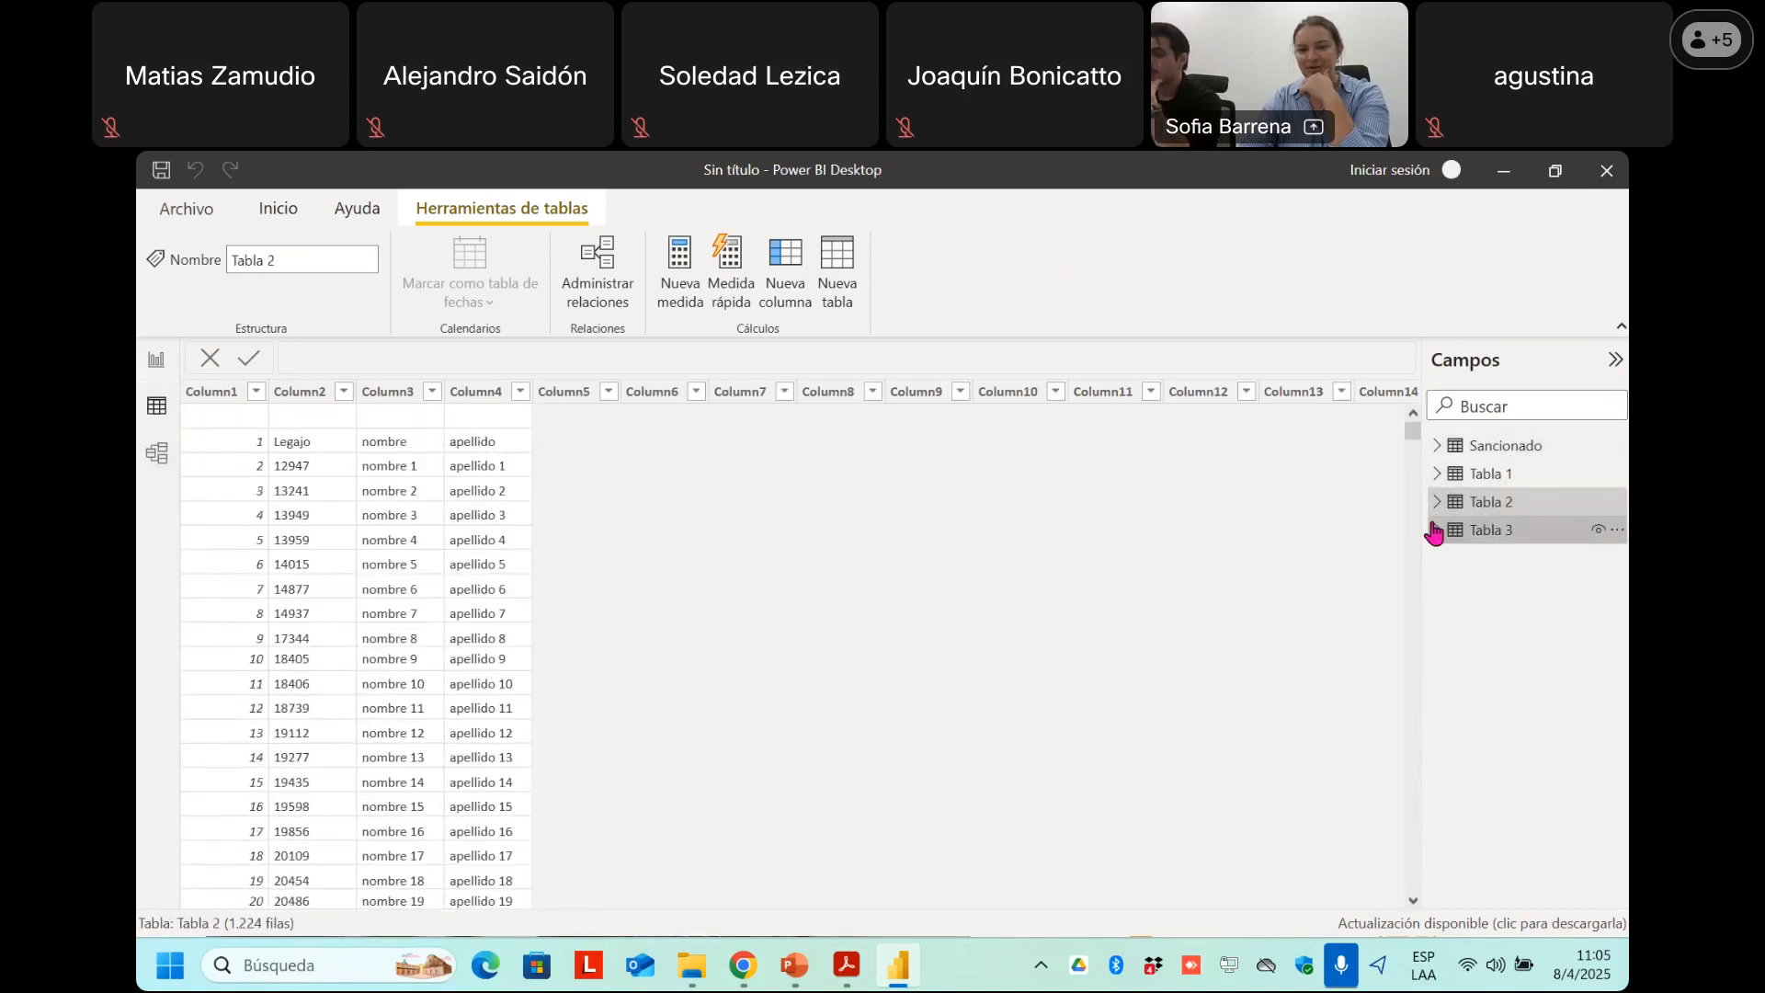
left_click(156, 360)
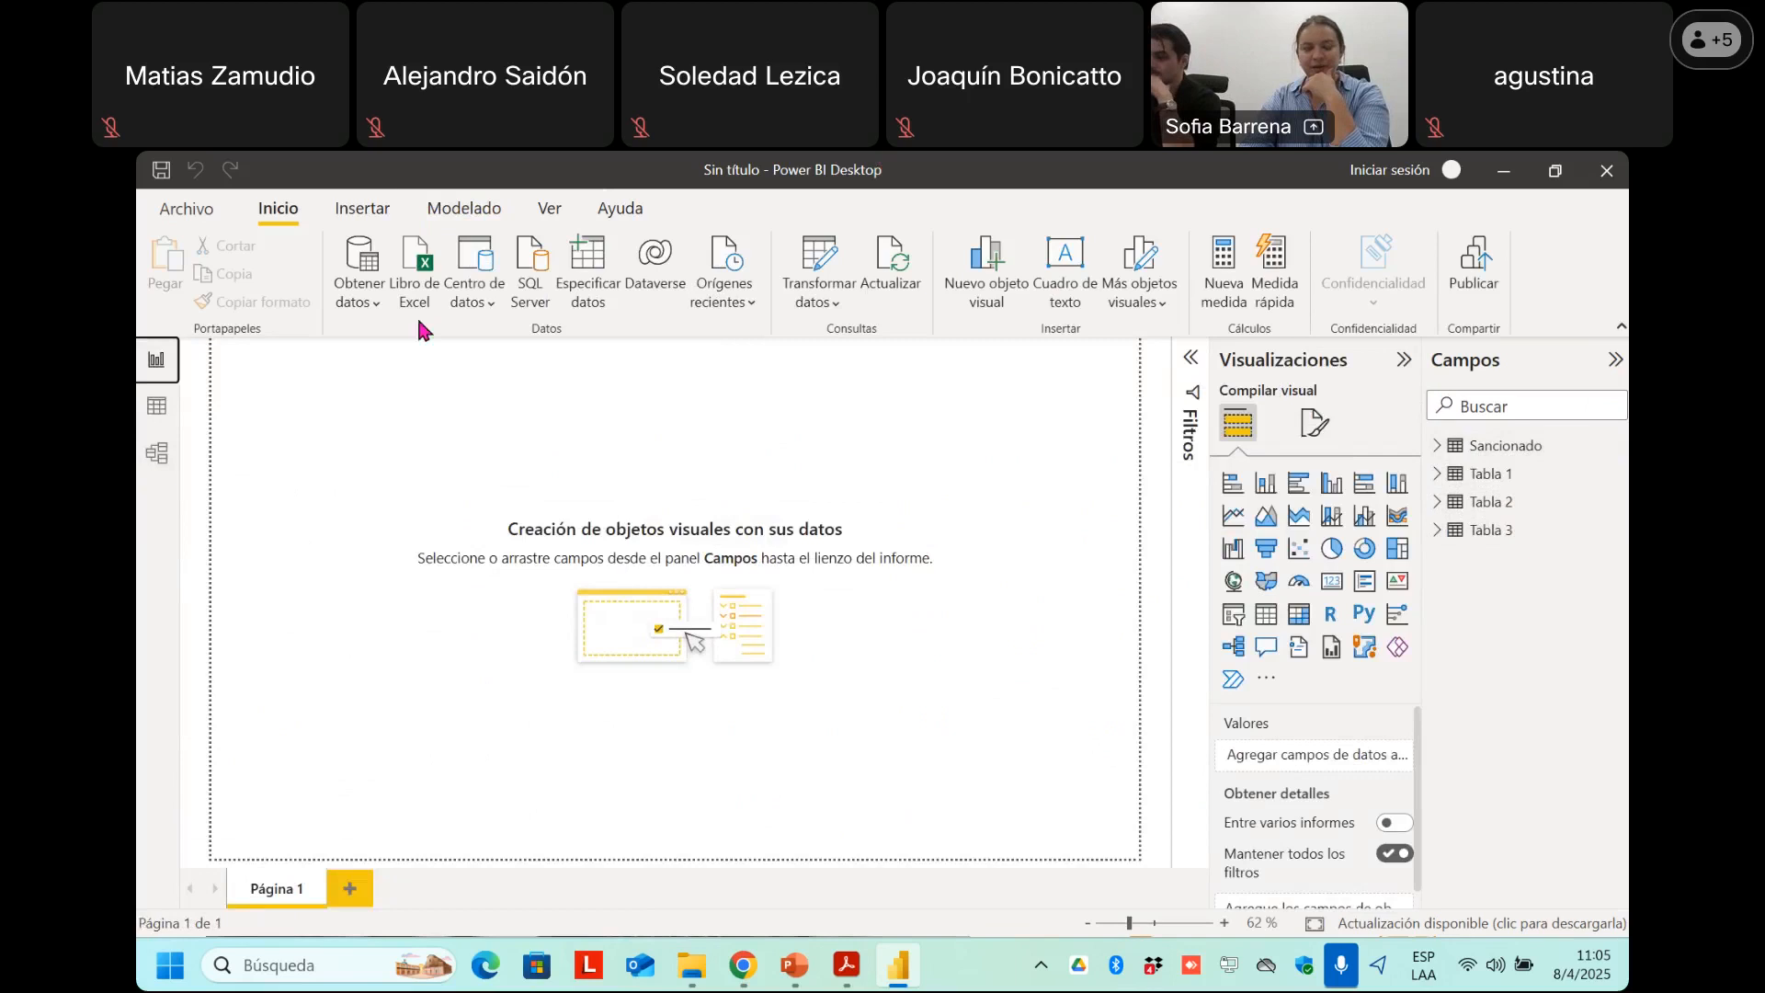
left_click(361, 262)
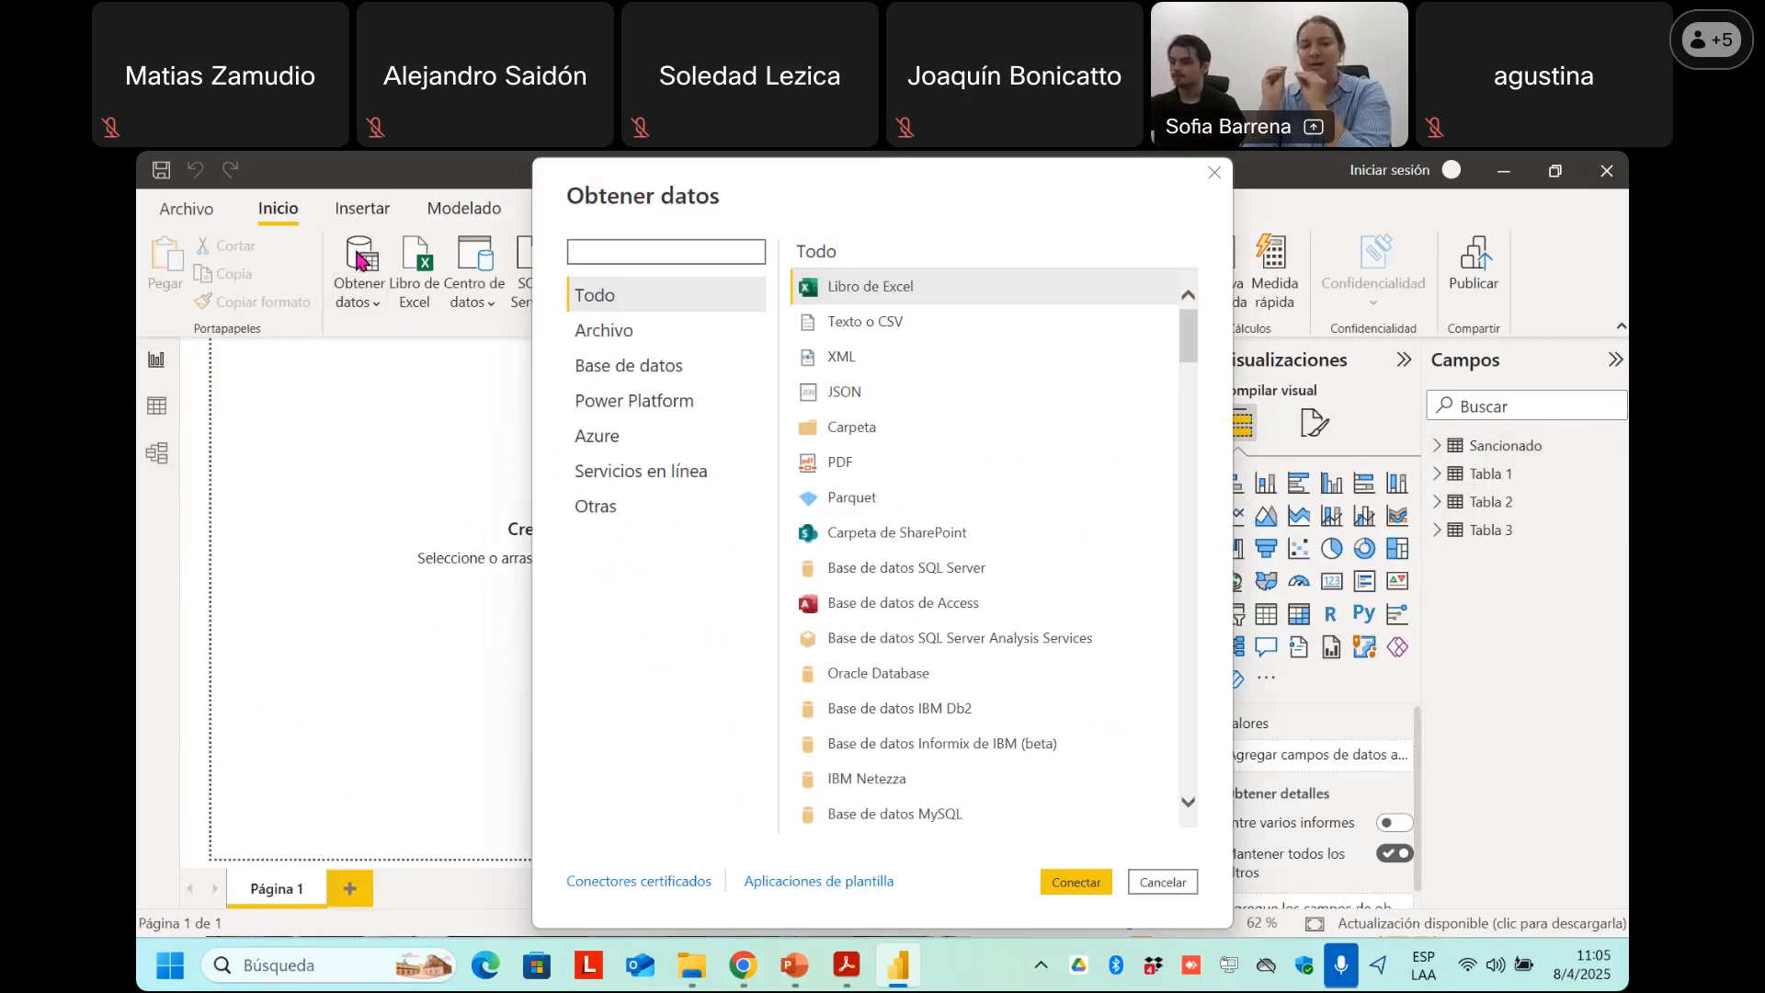
left_click(584, 251)
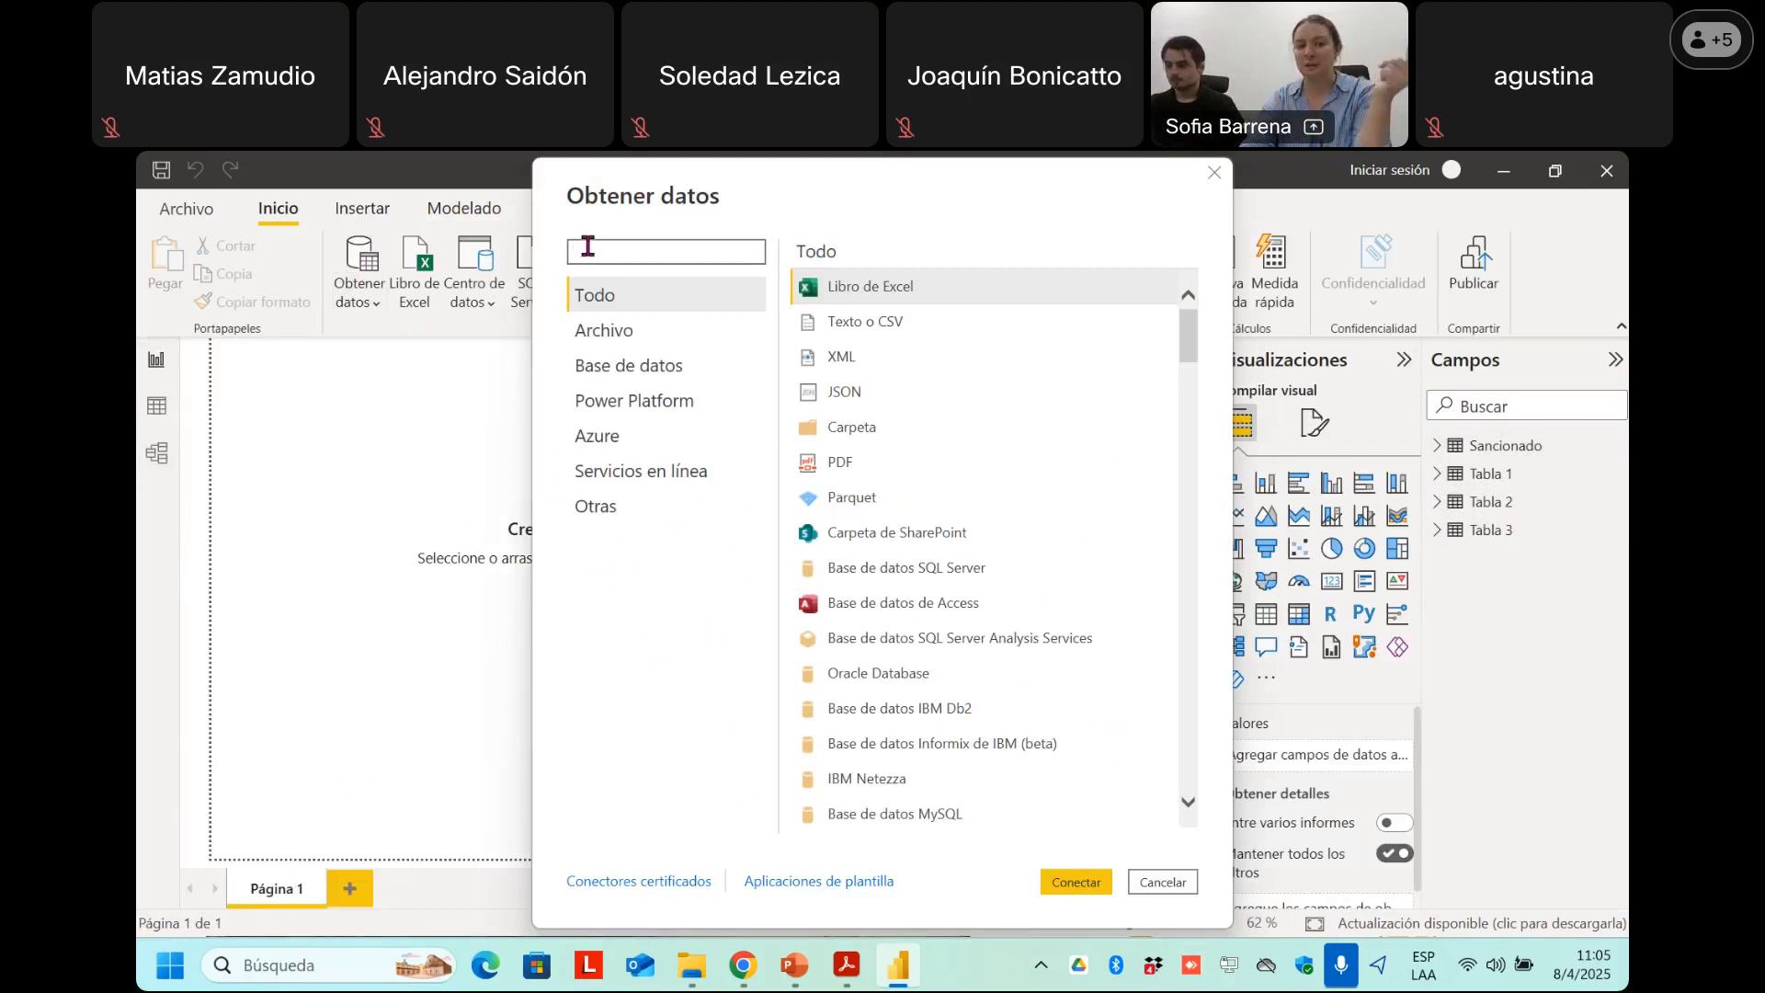
type("web")
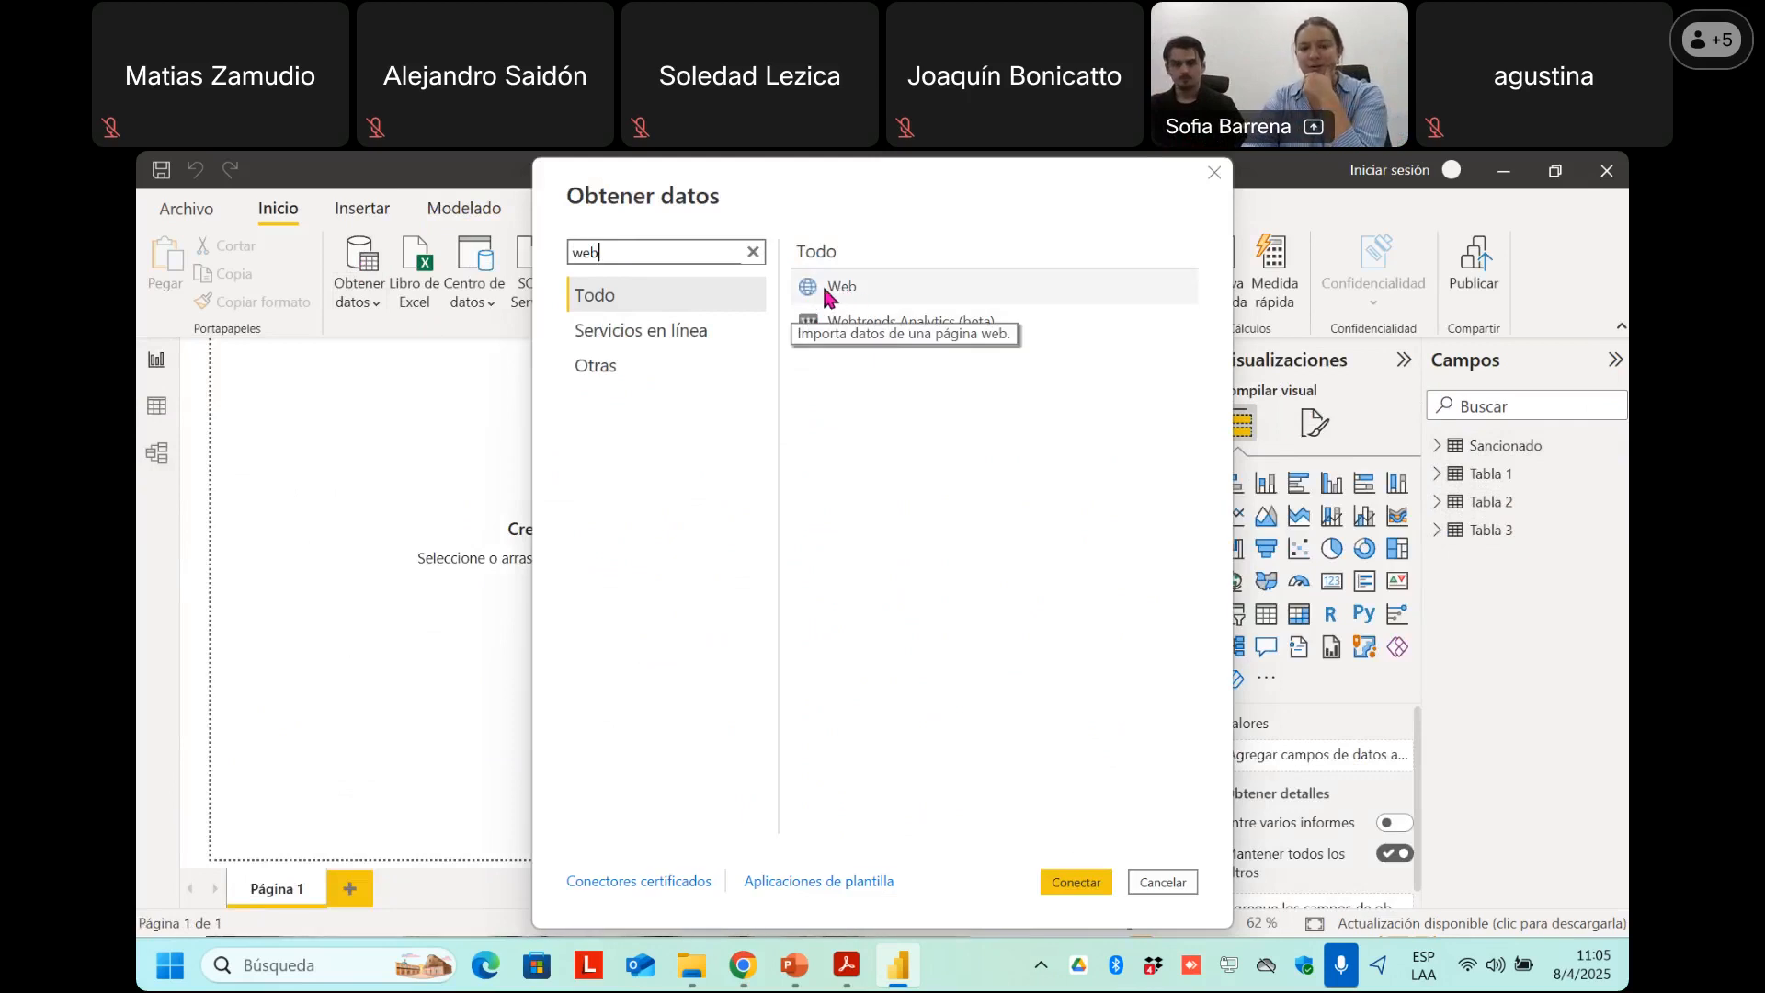
double_click(827, 293)
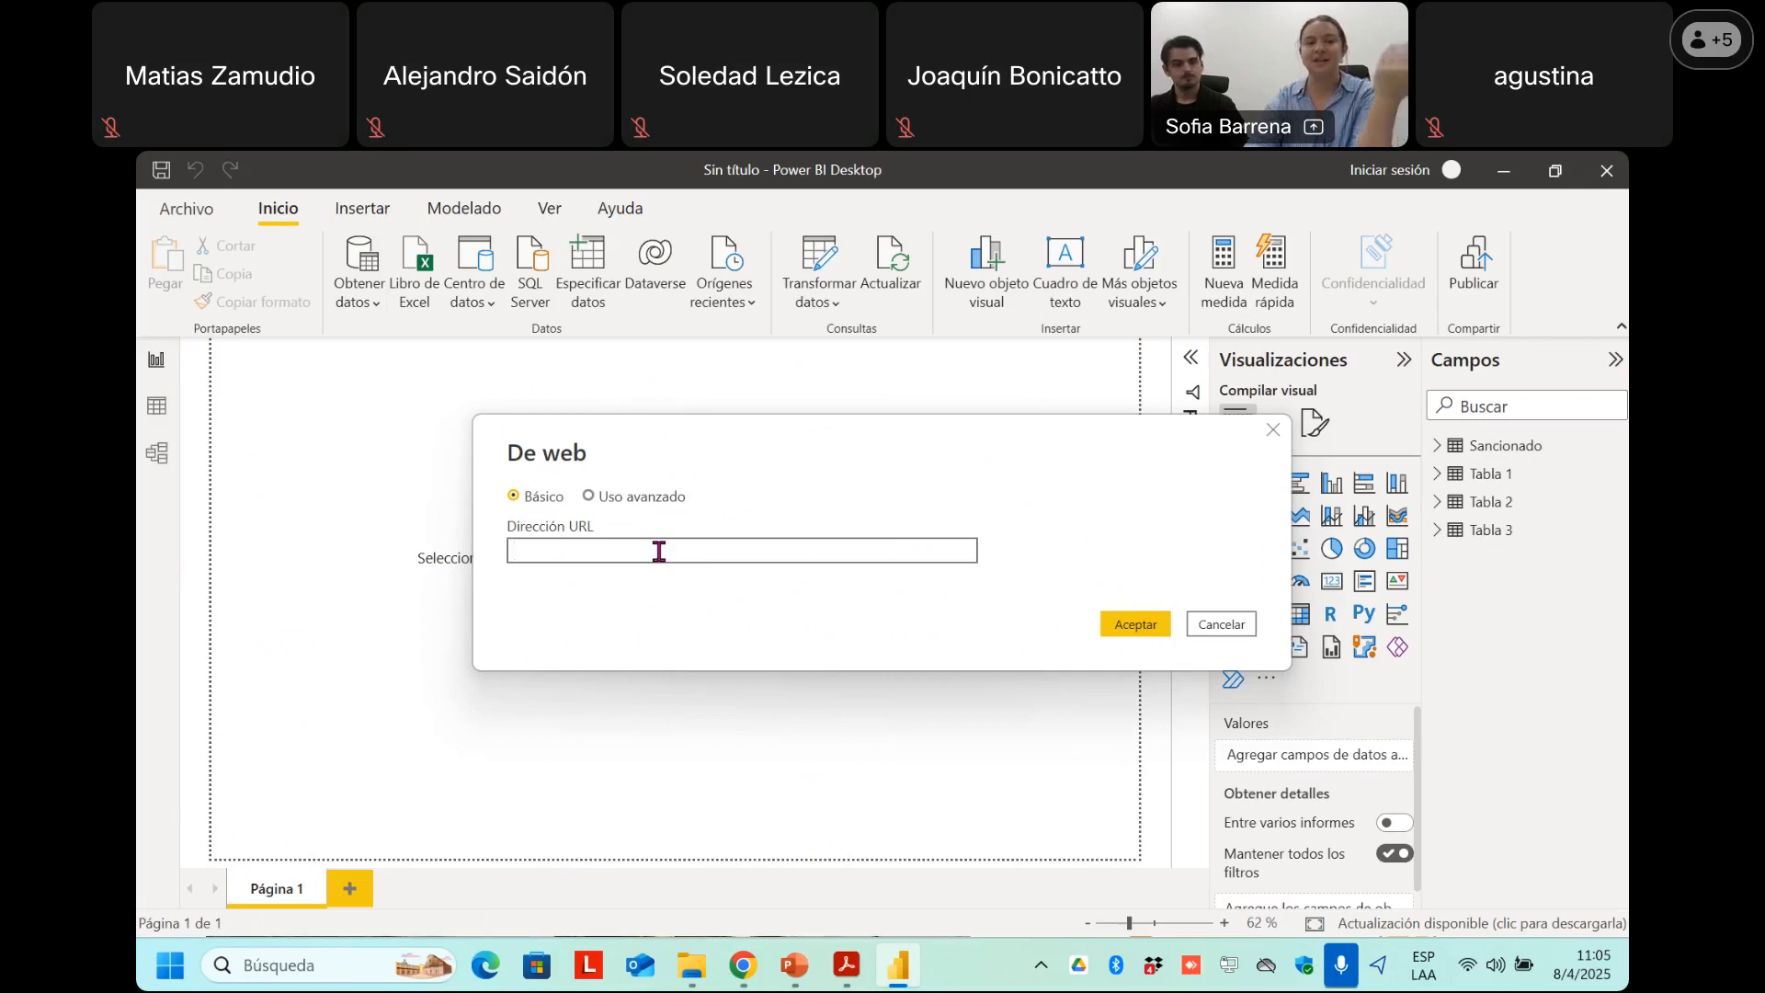
type("https://www.bcra.gob.ar/")
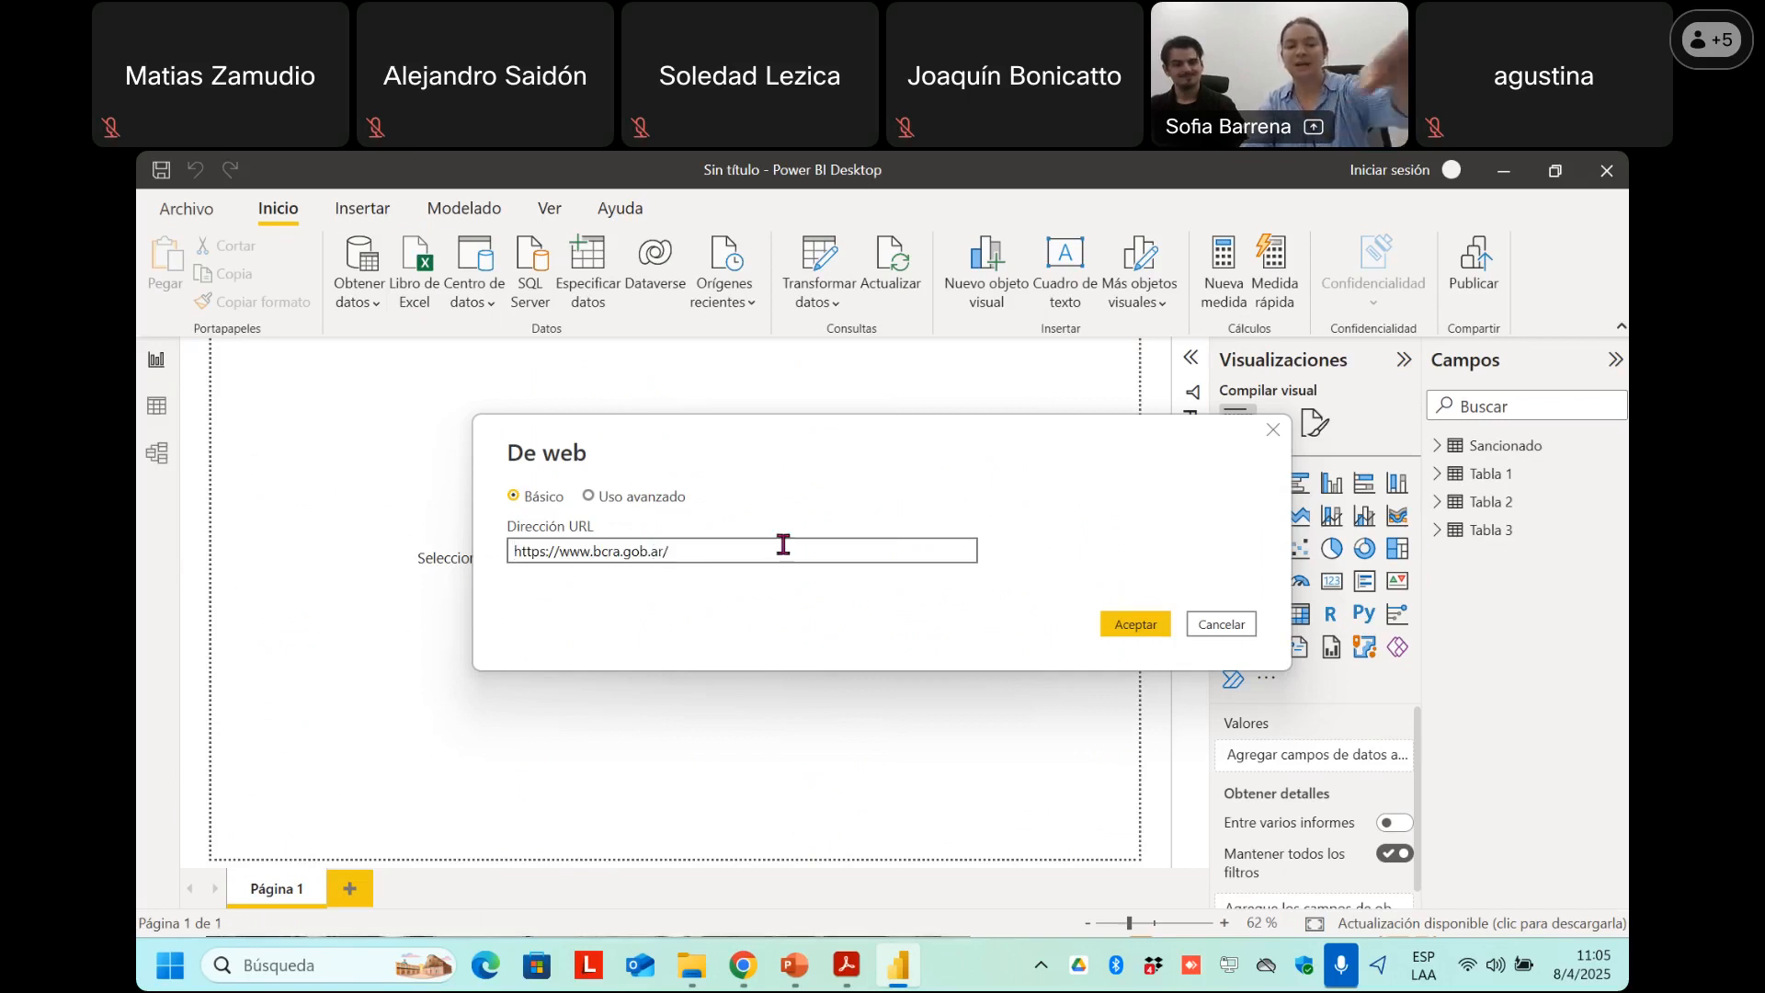
left_click(1156, 625)
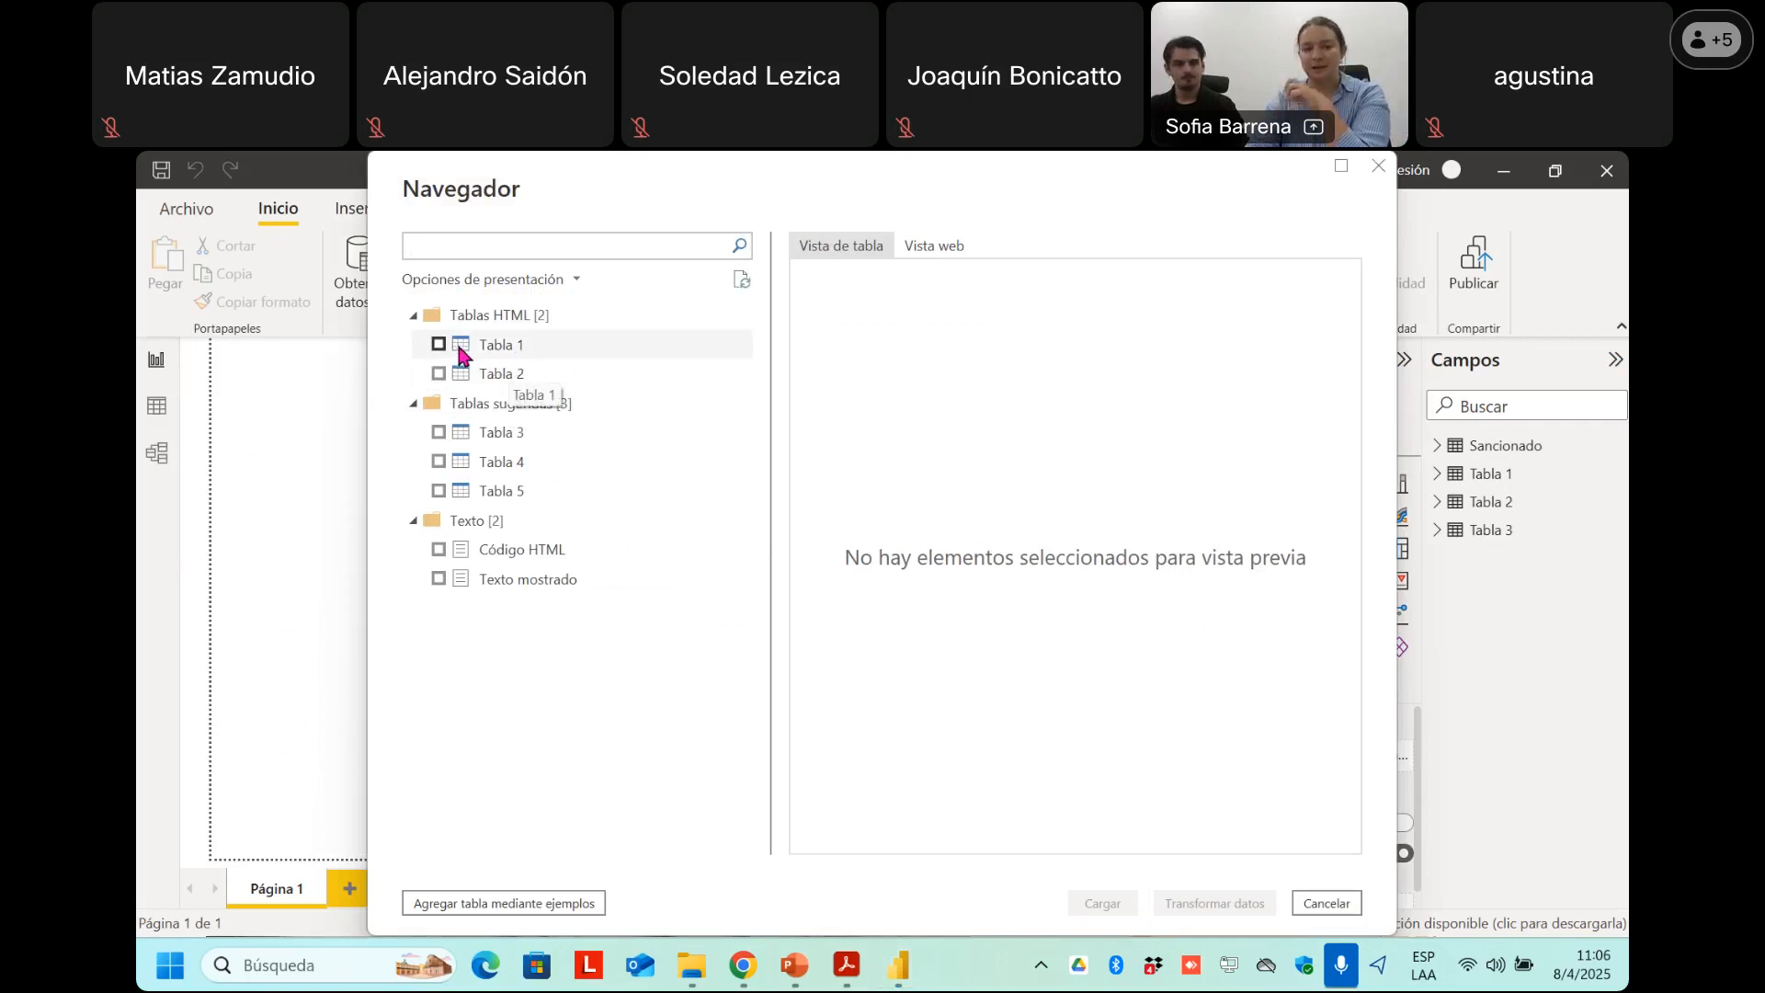
Preview the HTML table Tabla 1 from the BCRA website and select it for import.
left_click(496, 350)
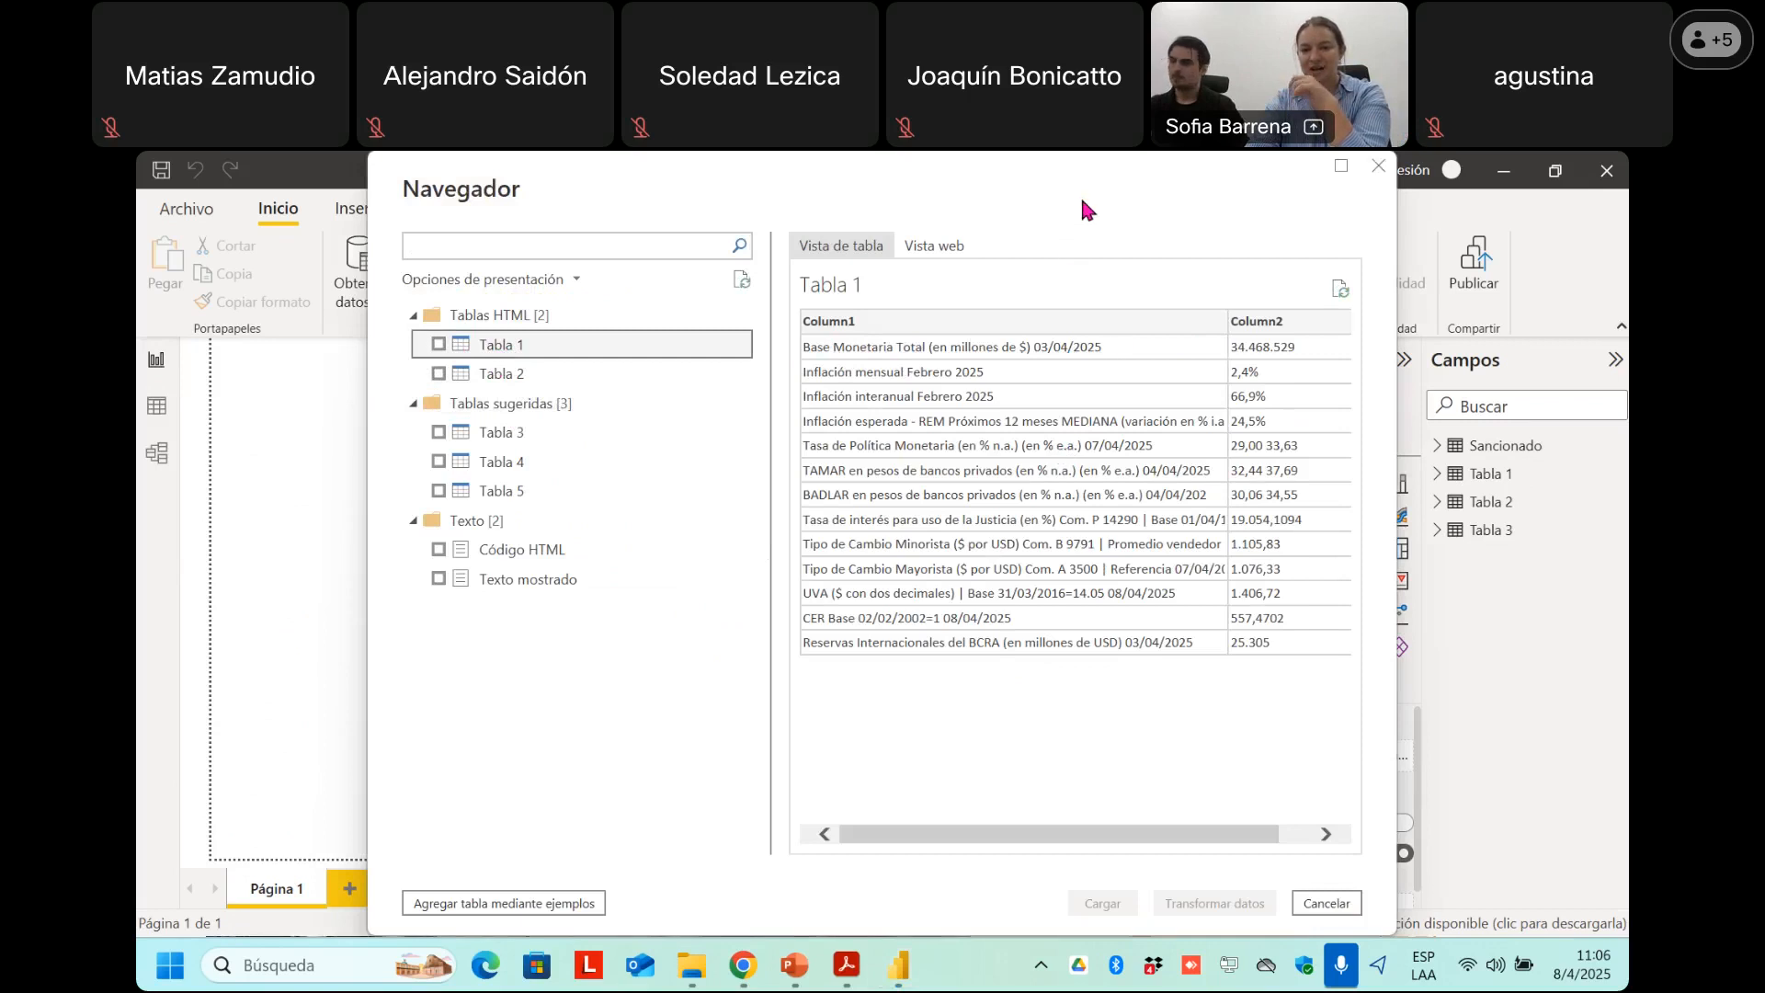
left_click_drag(1057, 181, 841, 195)
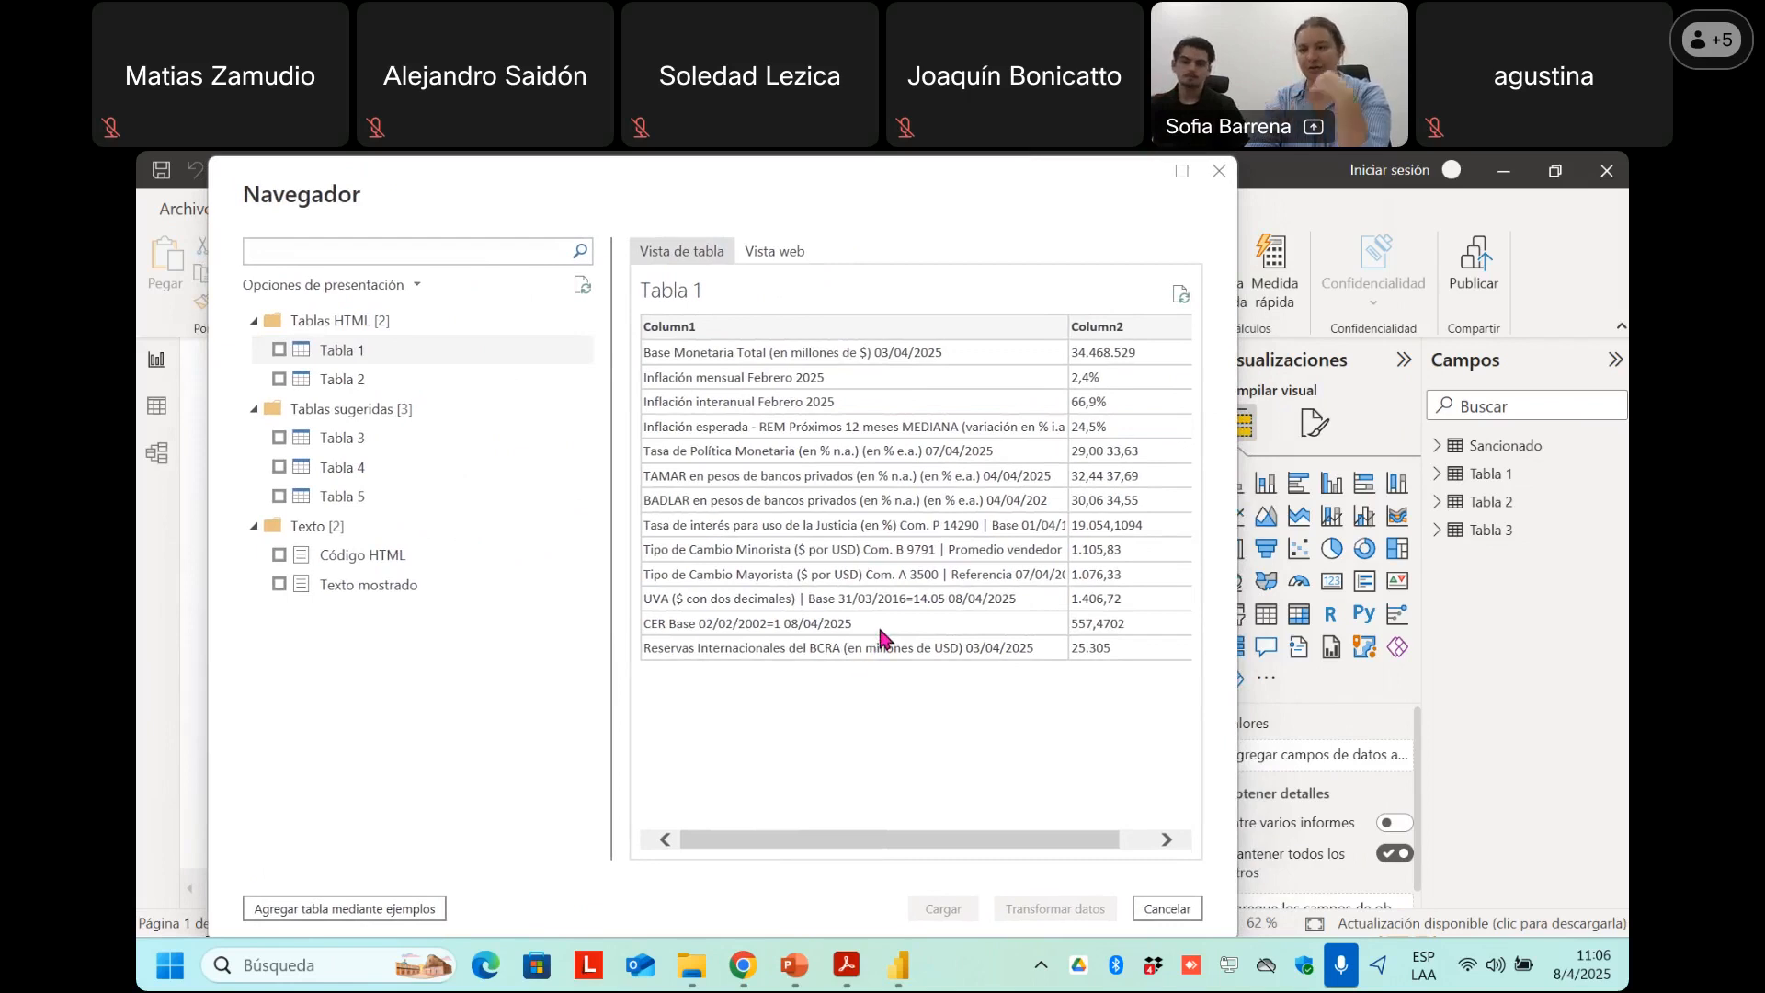
left_click(279, 349)
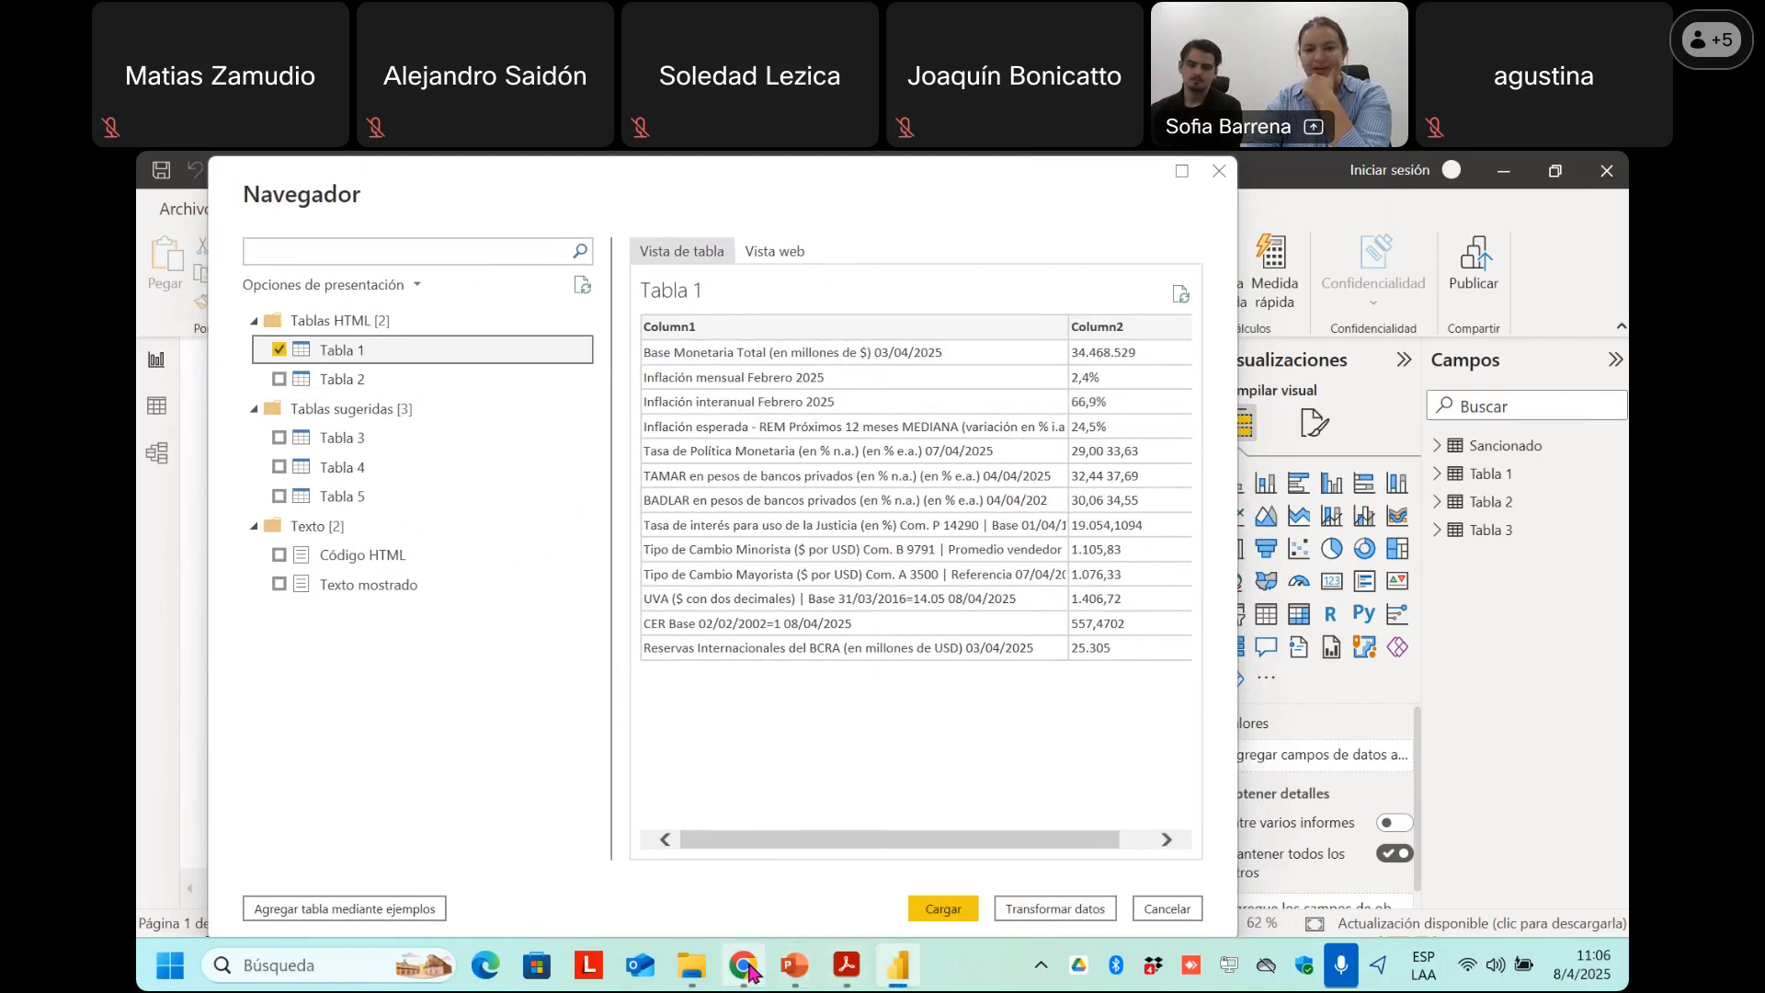
Switch to Chrome, examine the Principales Variables list on the BCRA home page, and return to Power BI.
left_click(747, 973)
scroll(1150, 681, "down", 3)
scroll(975, 579, "down", 2)
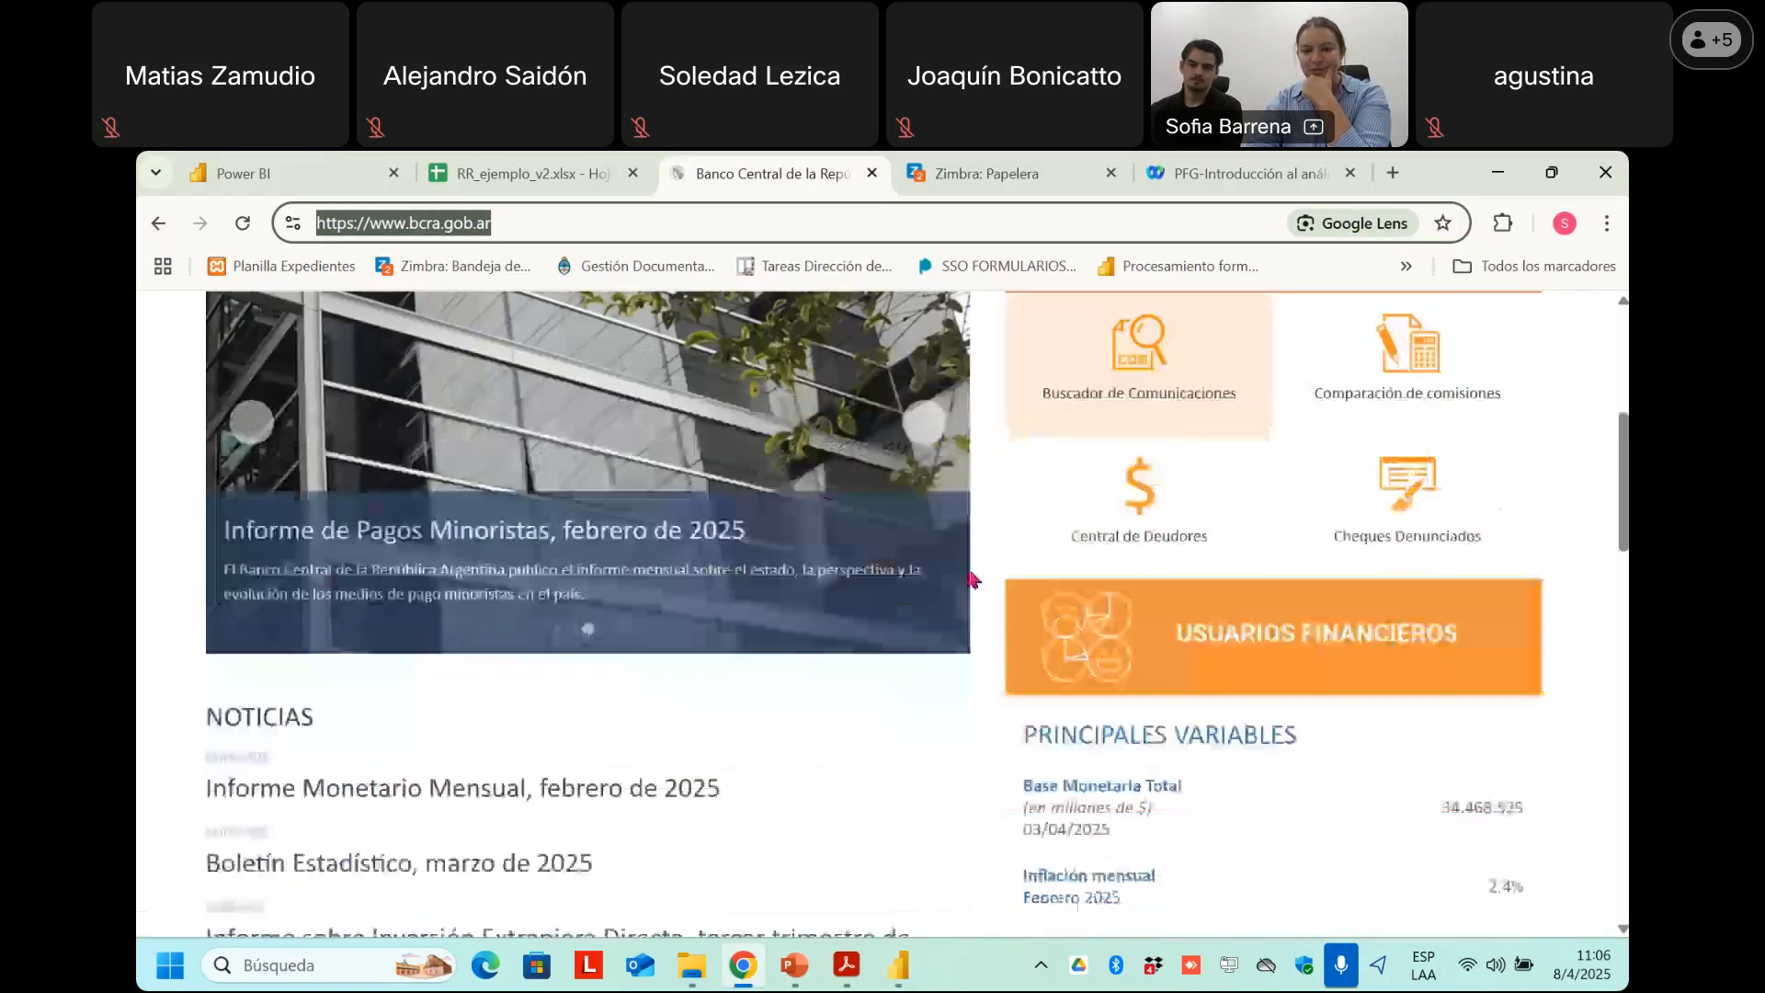
scroll(977, 567, "down", 1)
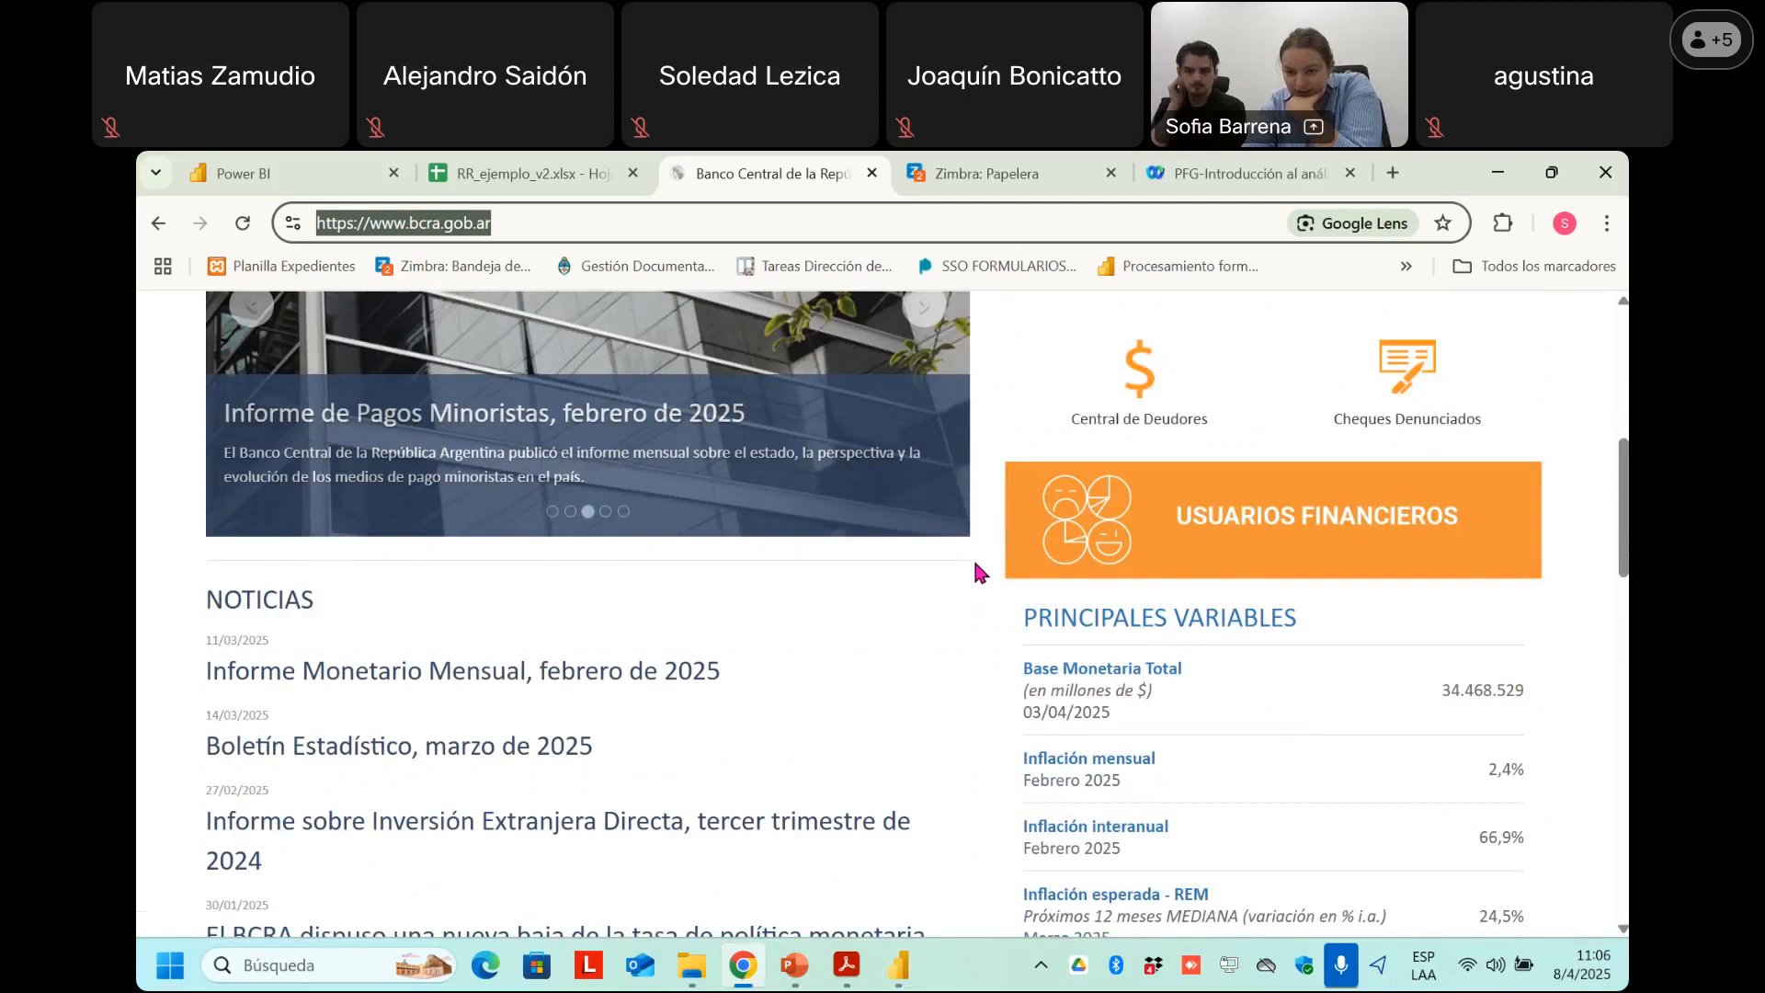
scroll(973, 557, "down", 1)
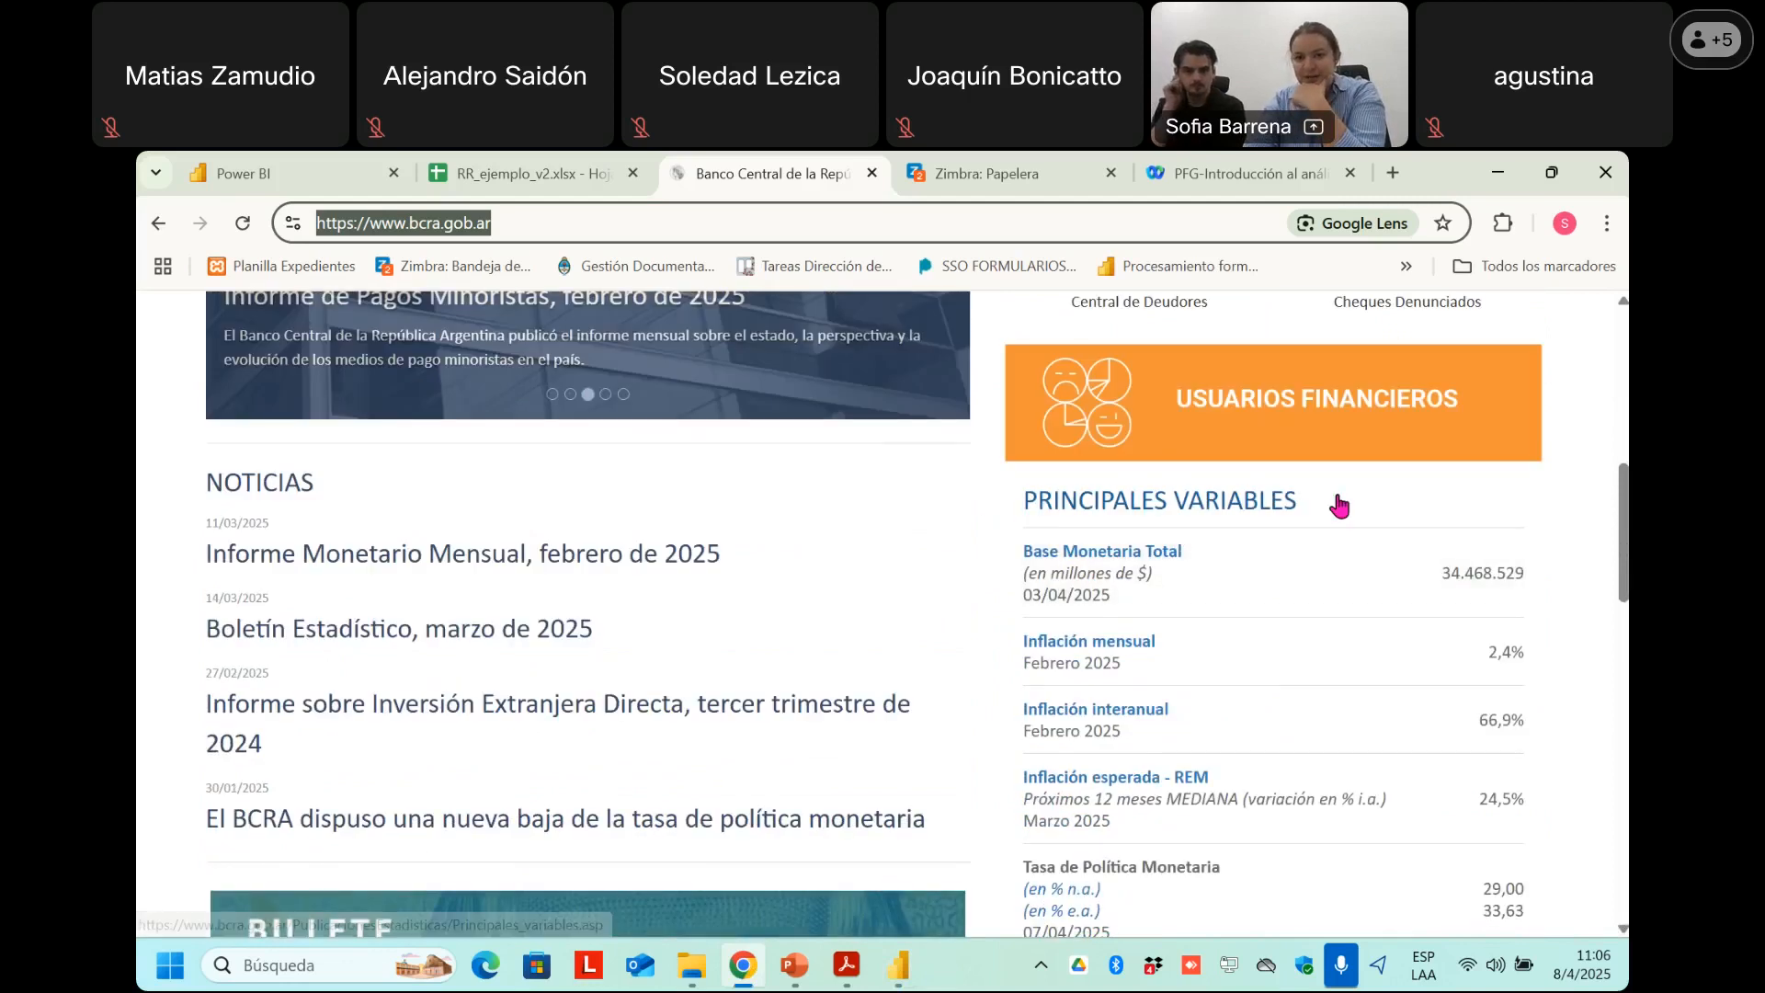
scroll(1196, 501, "down", 1)
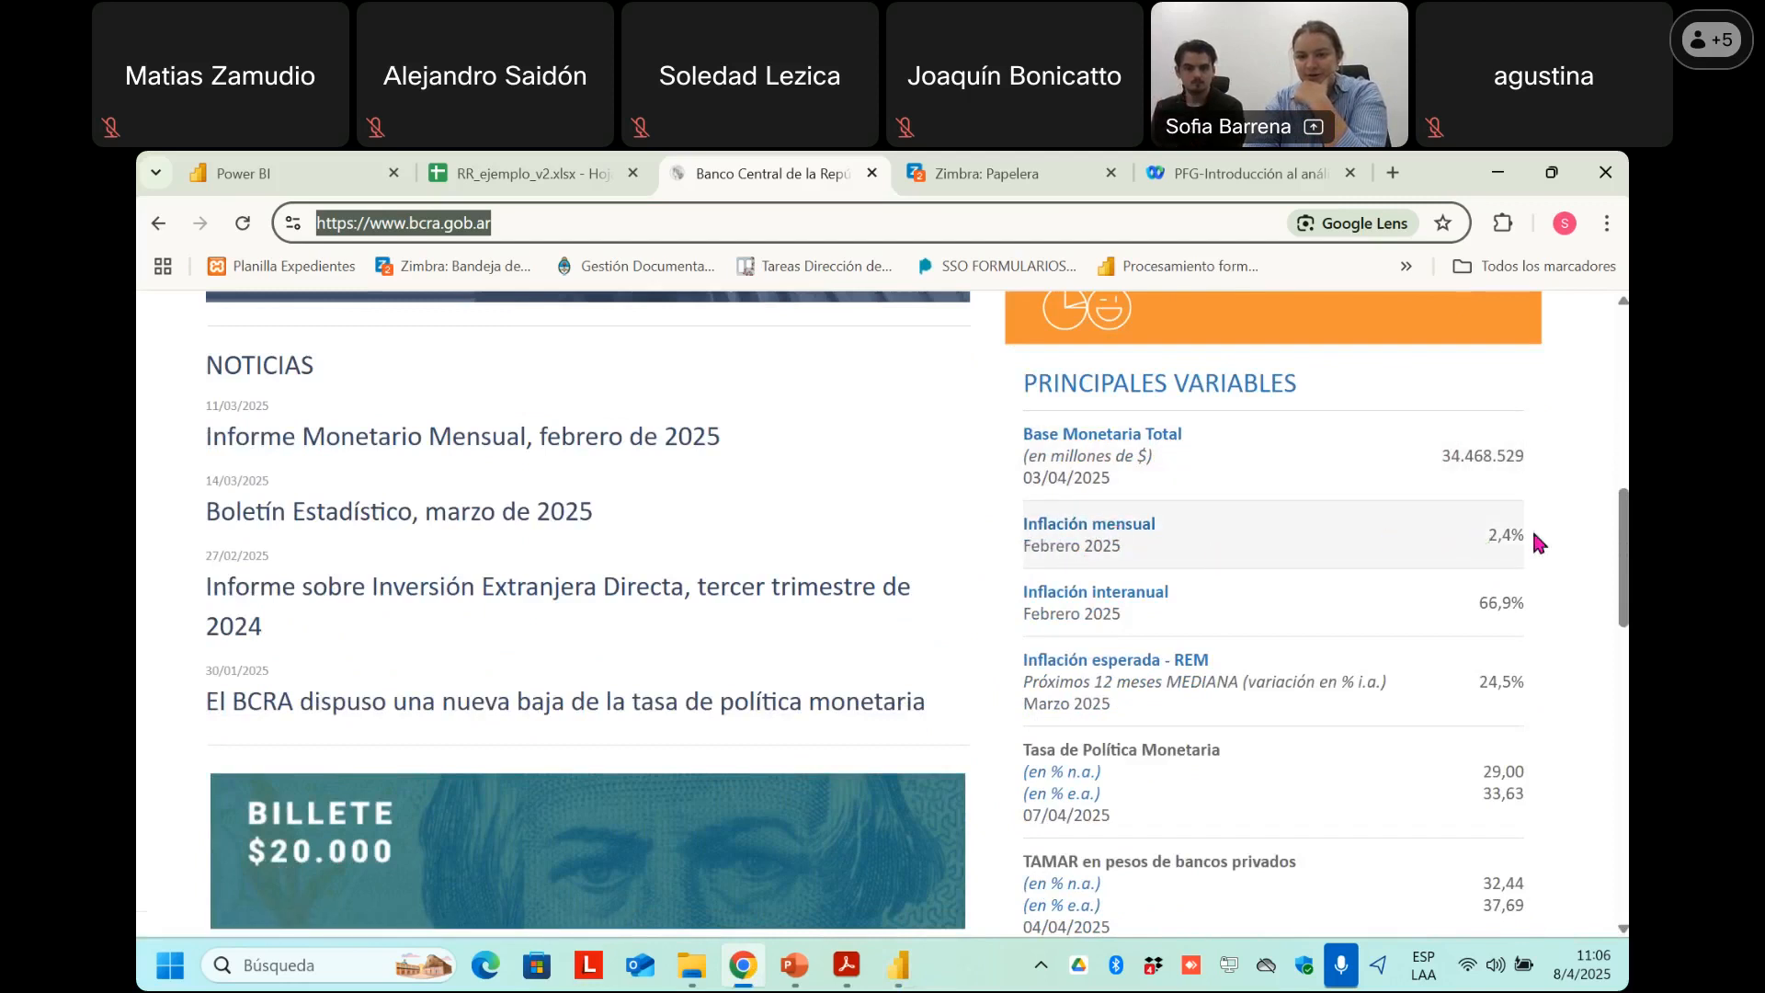
left_click(1498, 174)
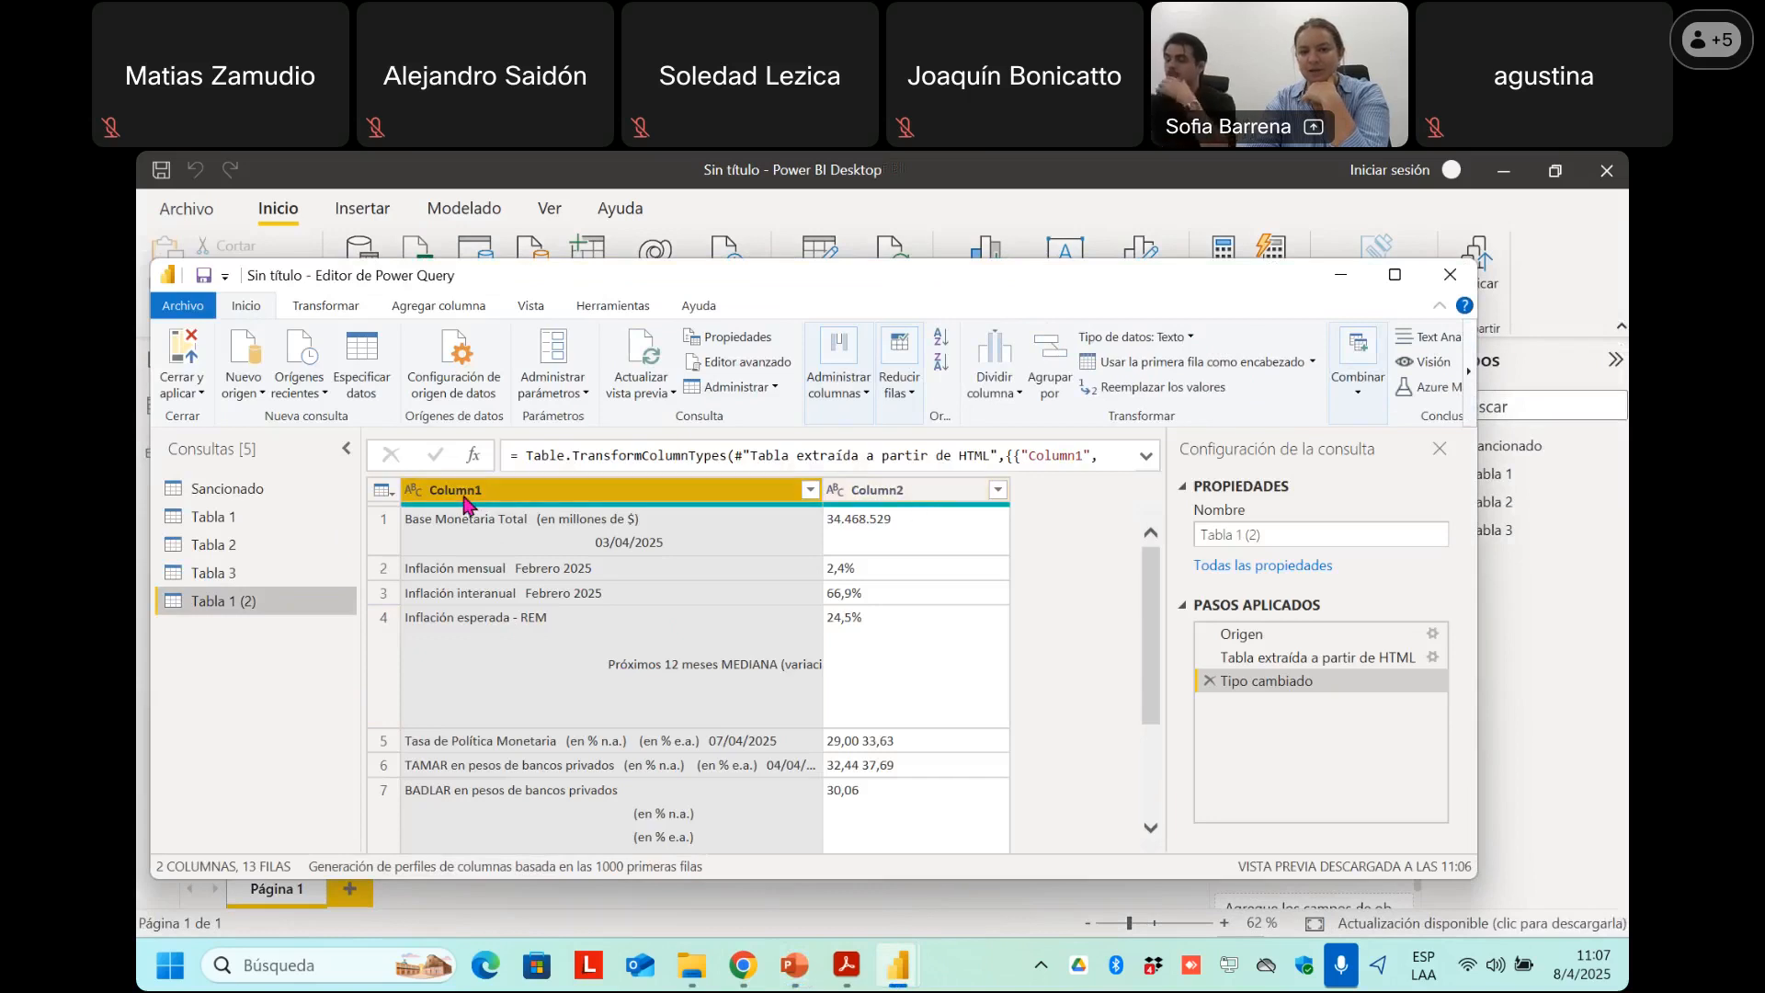
Compare the Principales Variables on the BCRA page in Chrome with the rows of the Tabla 1 (2) query in Power Query.
left_click(741, 976)
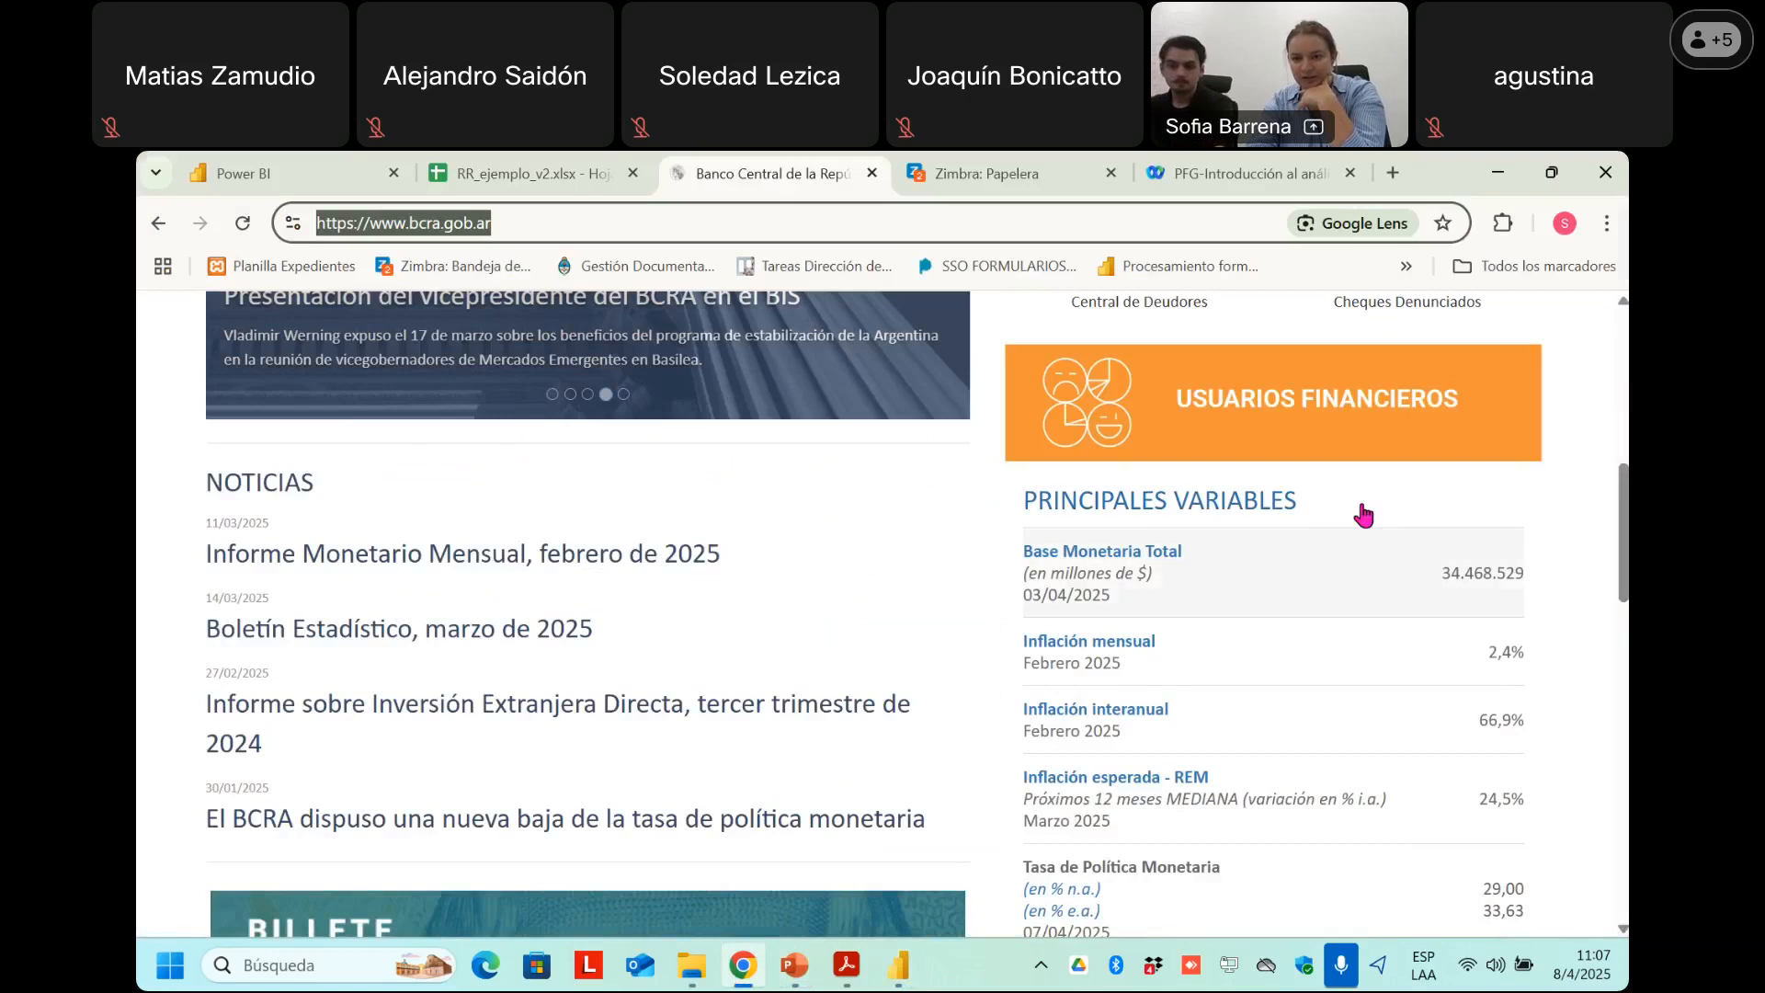
left_click(745, 981)
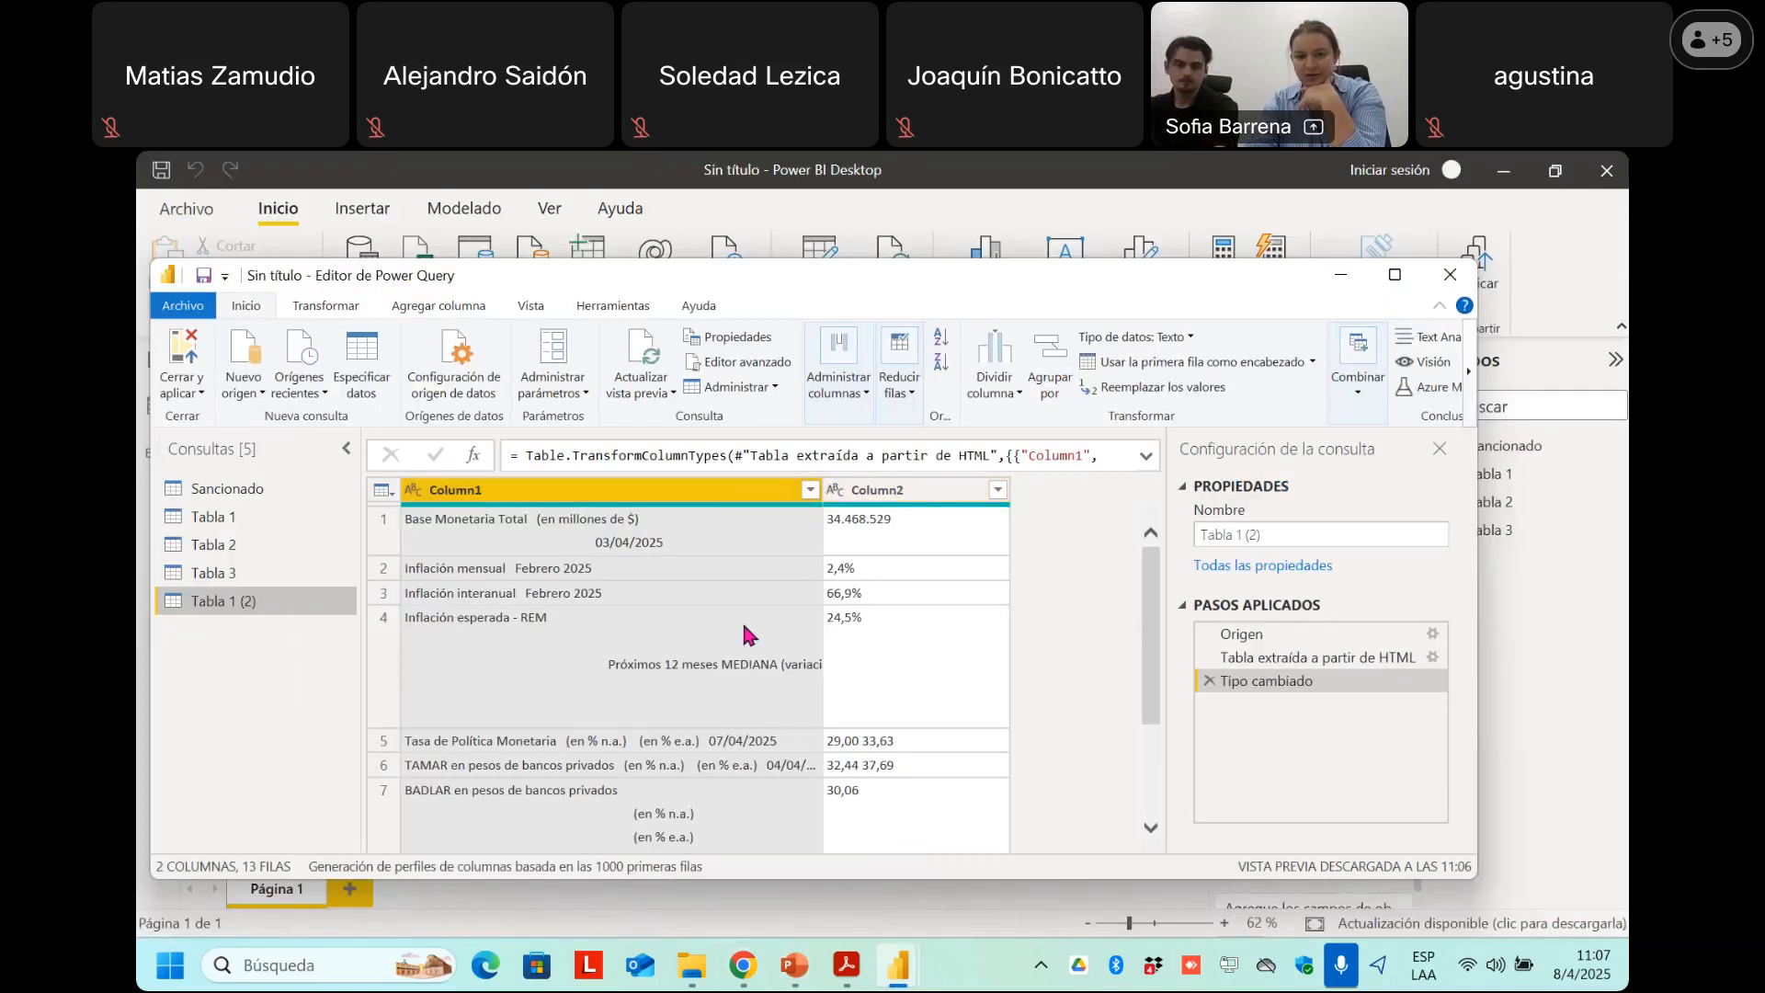
scroll(924, 611, "down", 3)
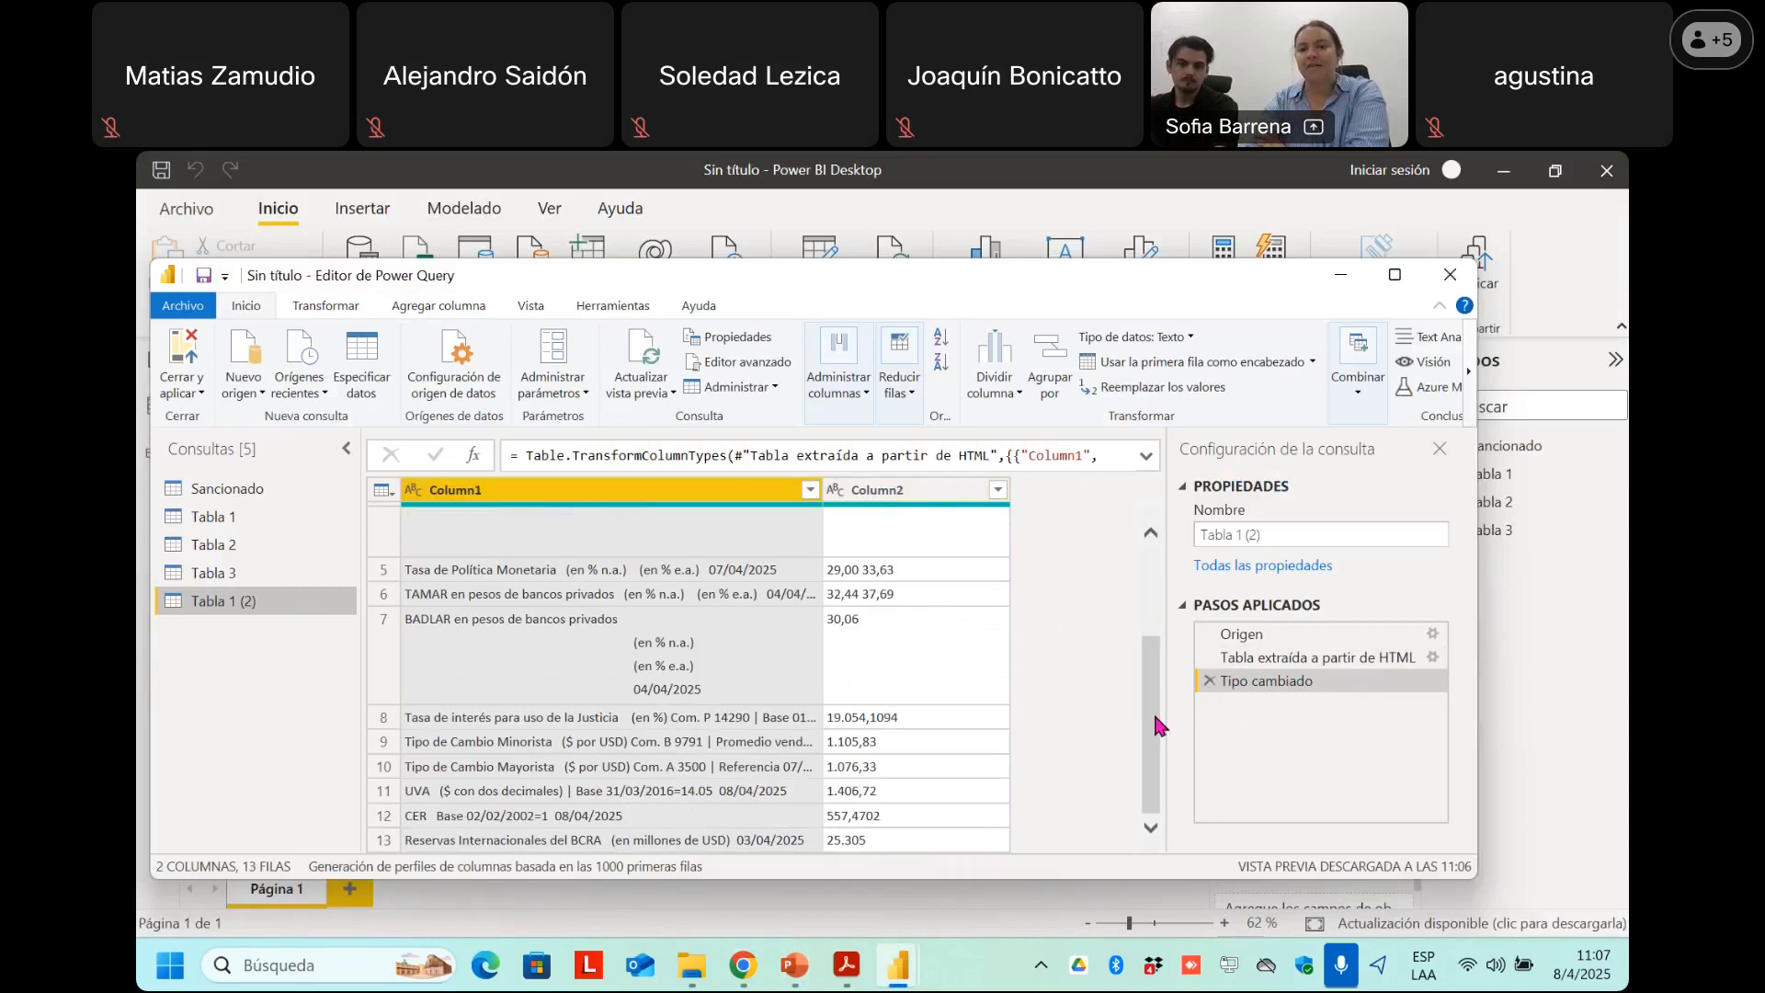
left_click_drag(1149, 732, 1087, 515)
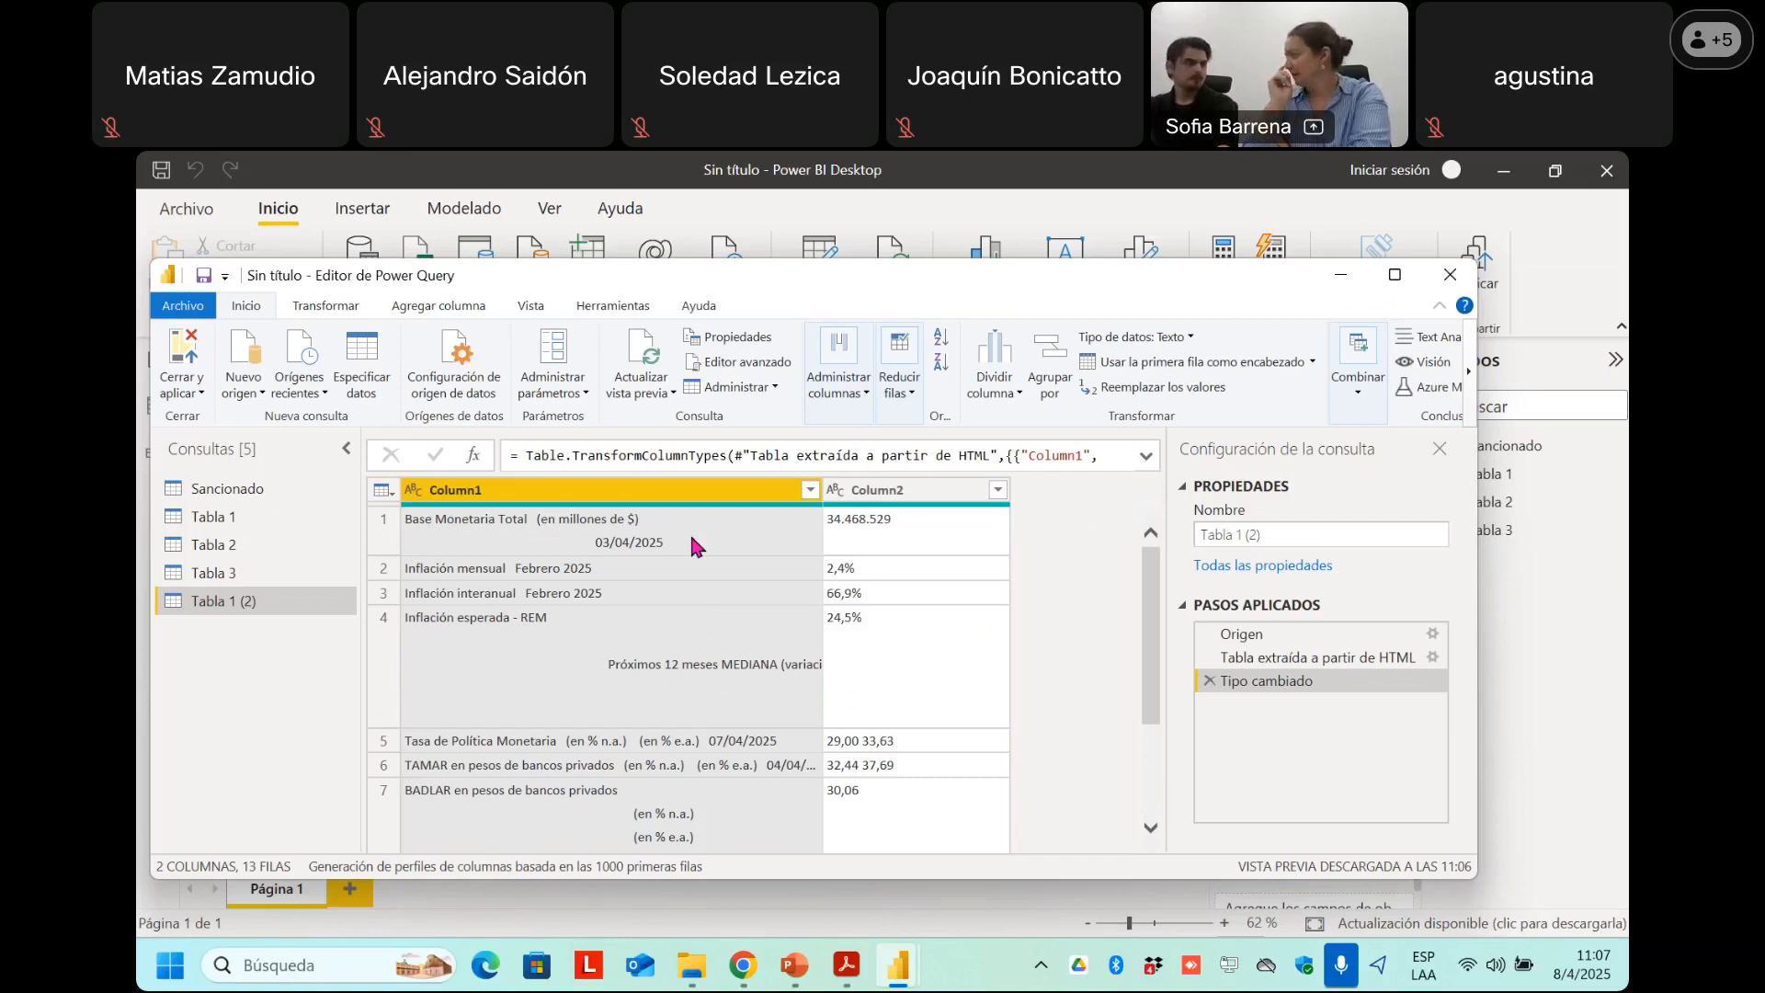
scroll(806, 626, "down", 3)
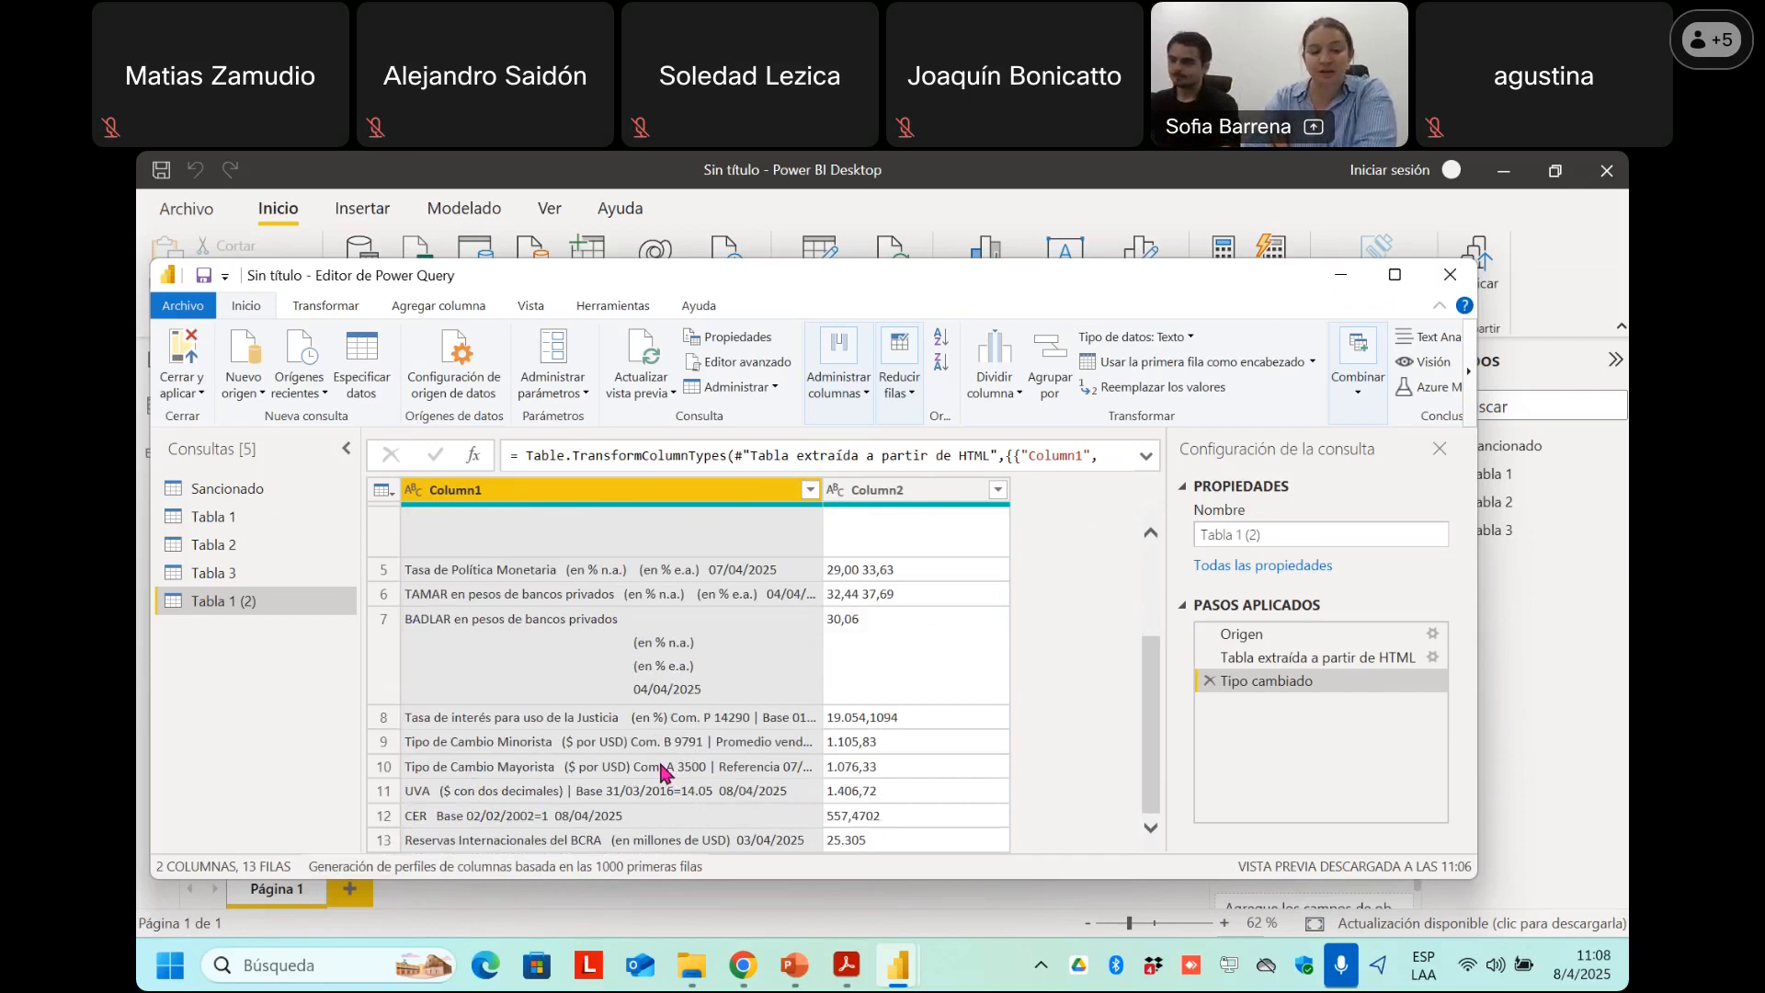
scroll(664, 772, "up", 3)
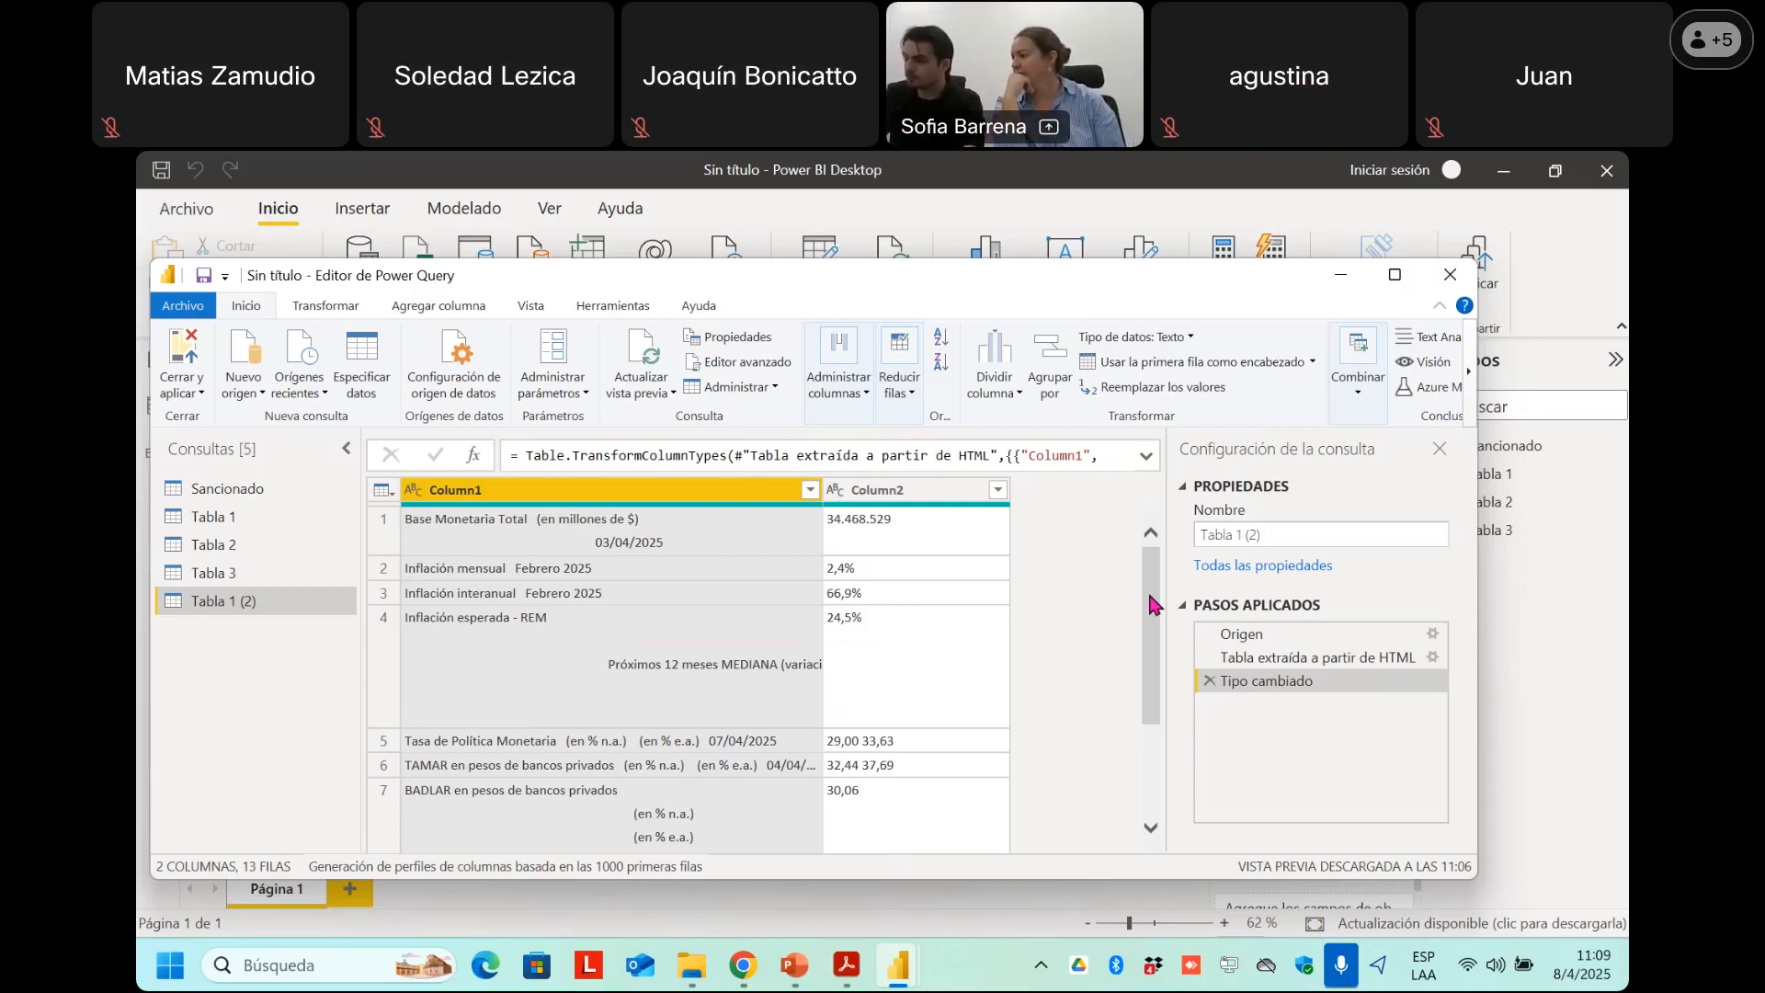
double_click(435, 490)
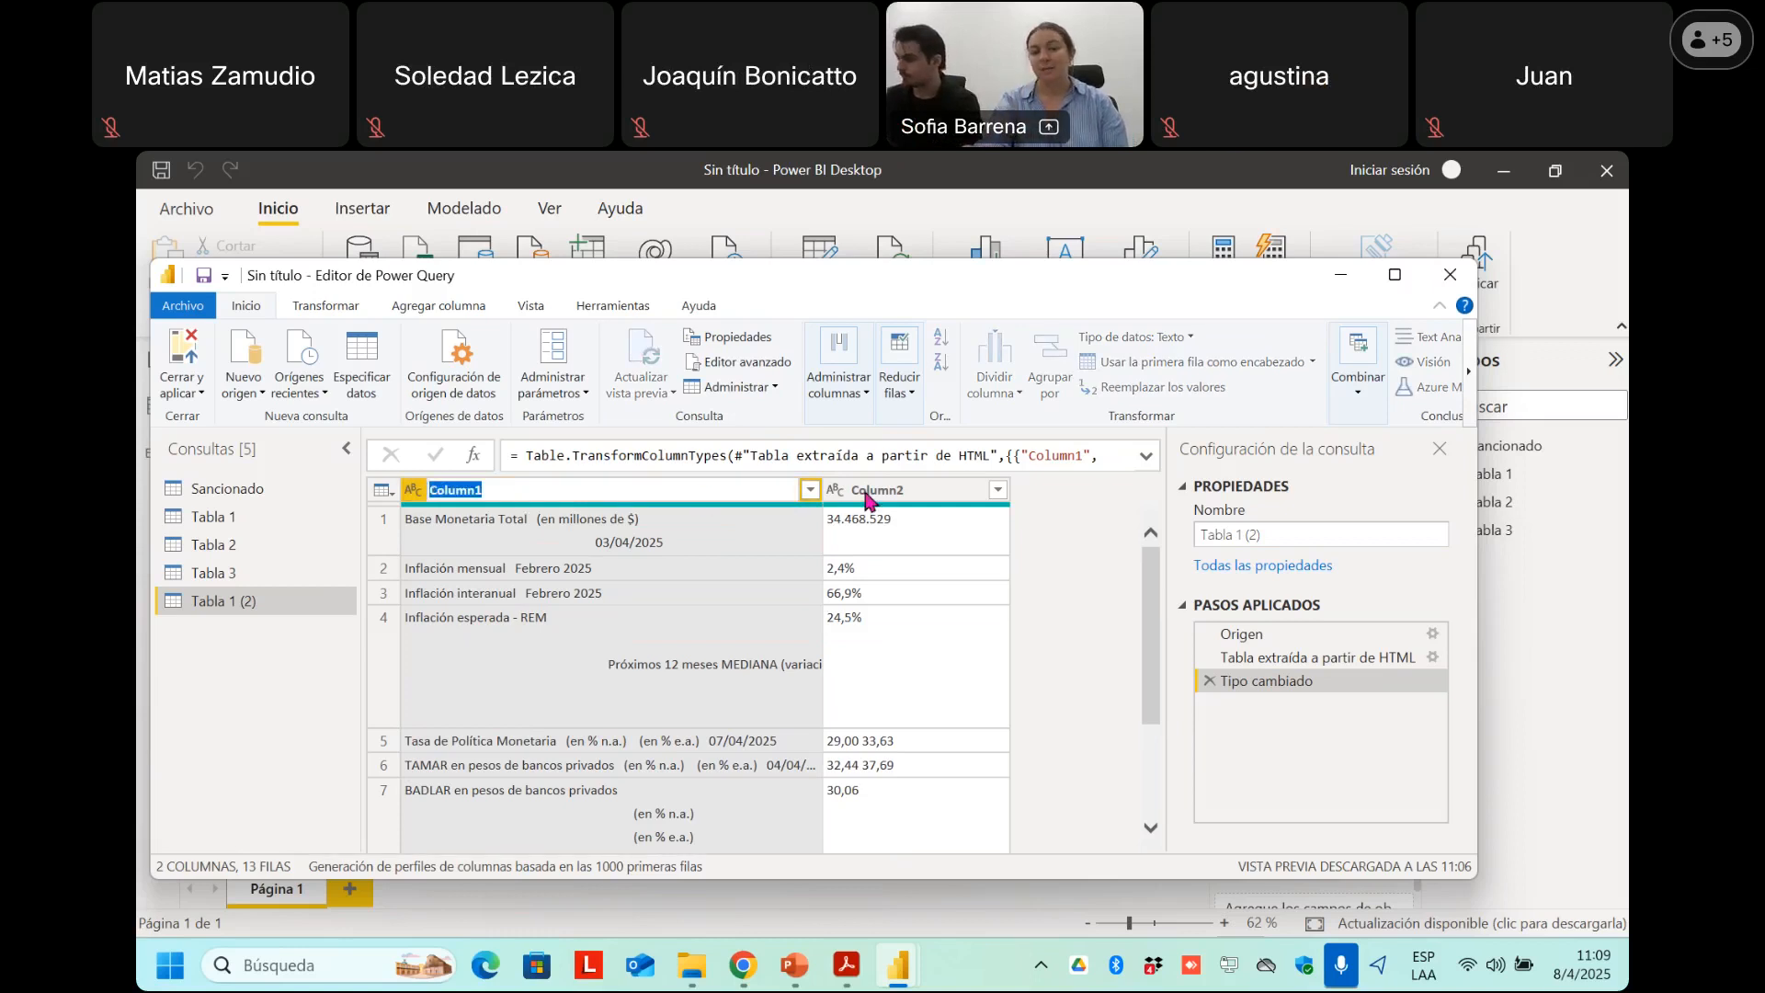
key("Return")
double_click(212, 574)
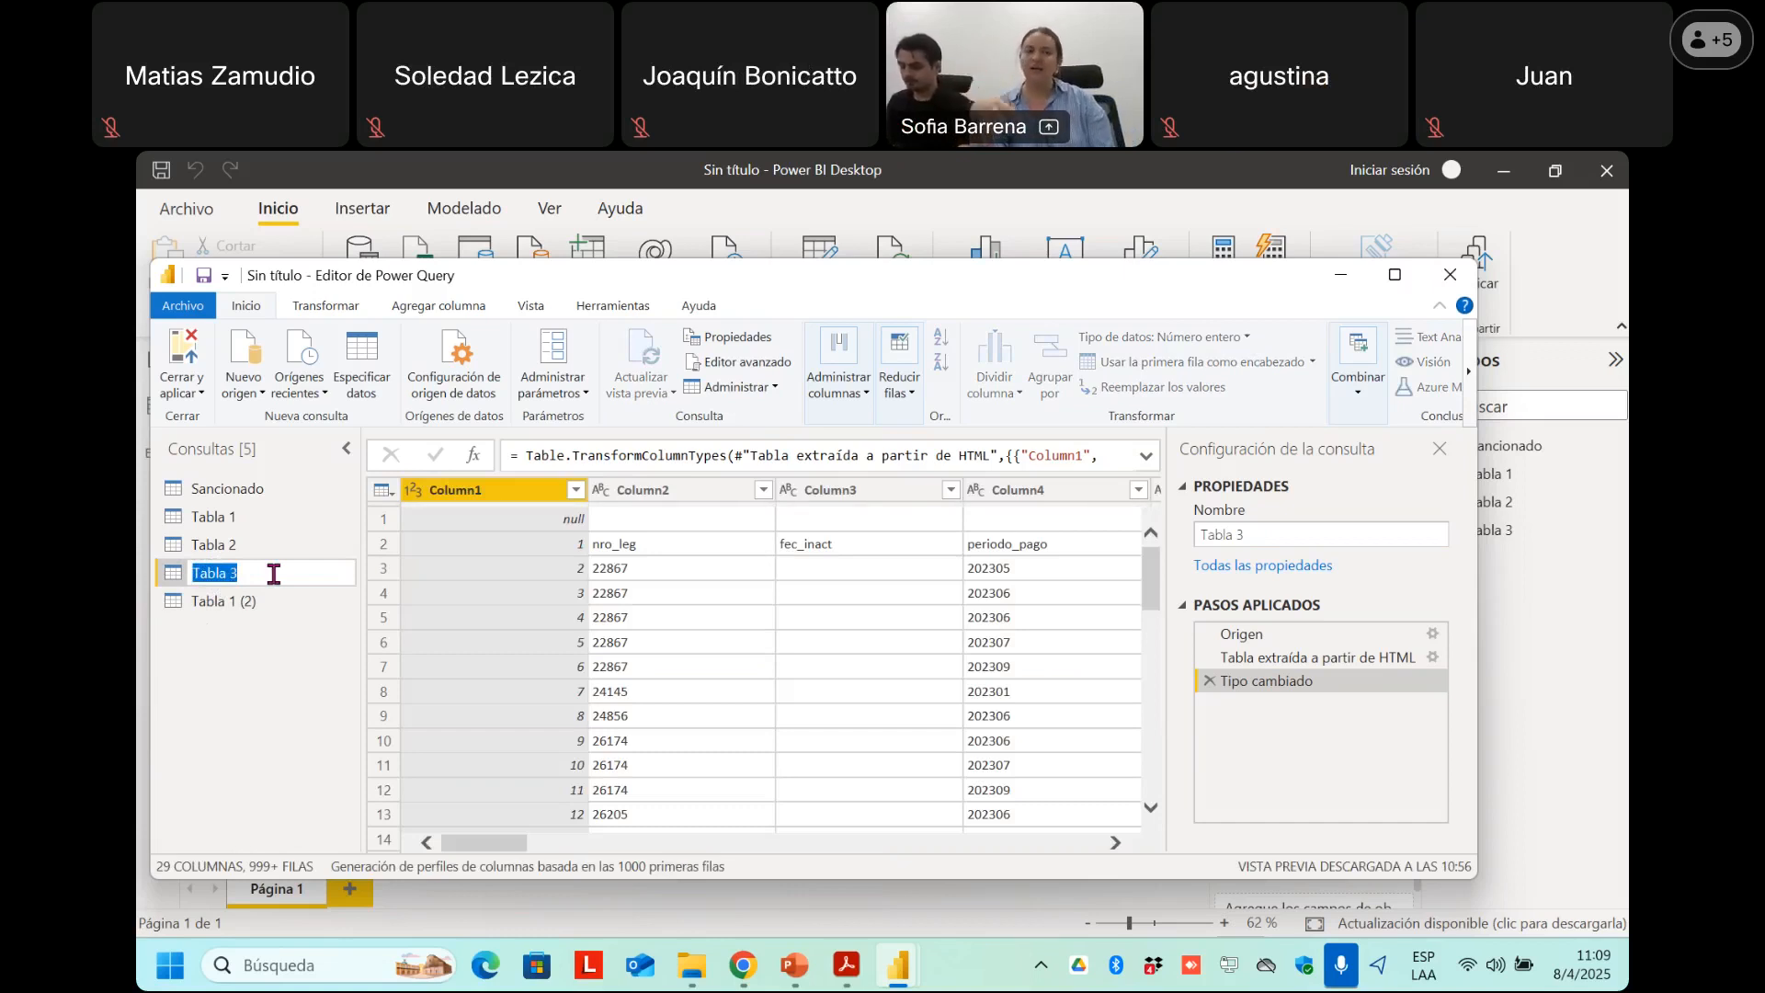
left_click(245, 517)
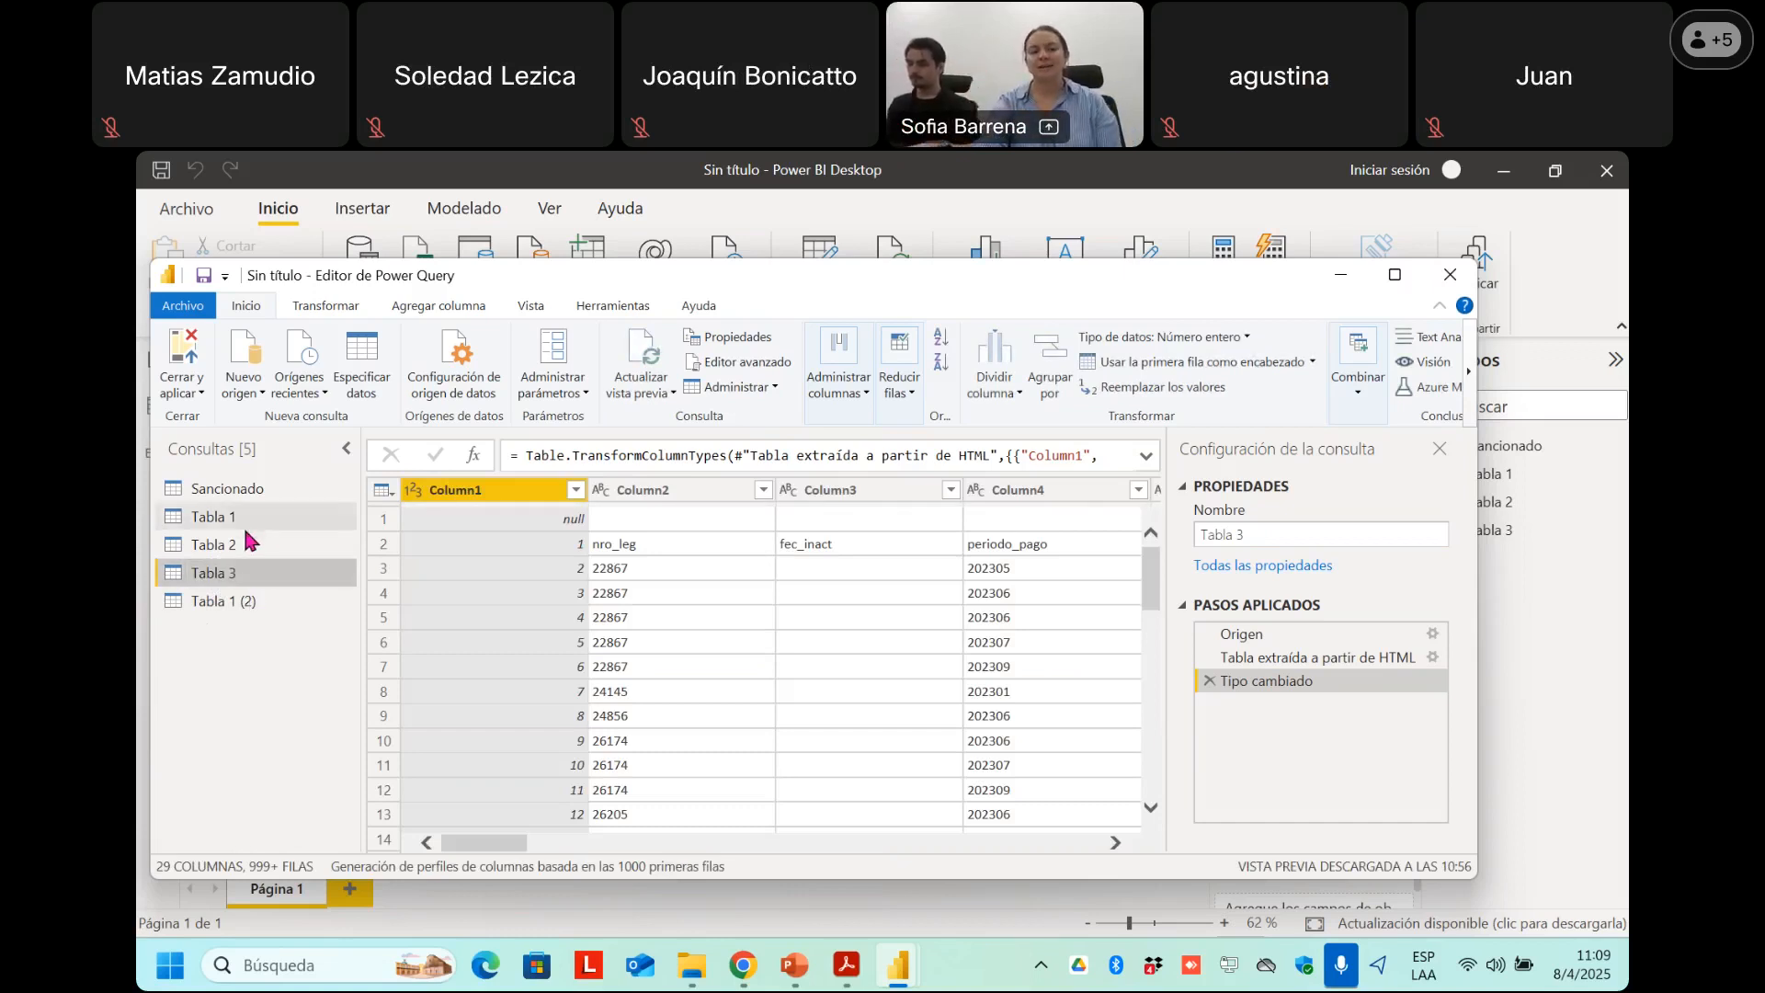
left_click(244, 547)
left_click(244, 574)
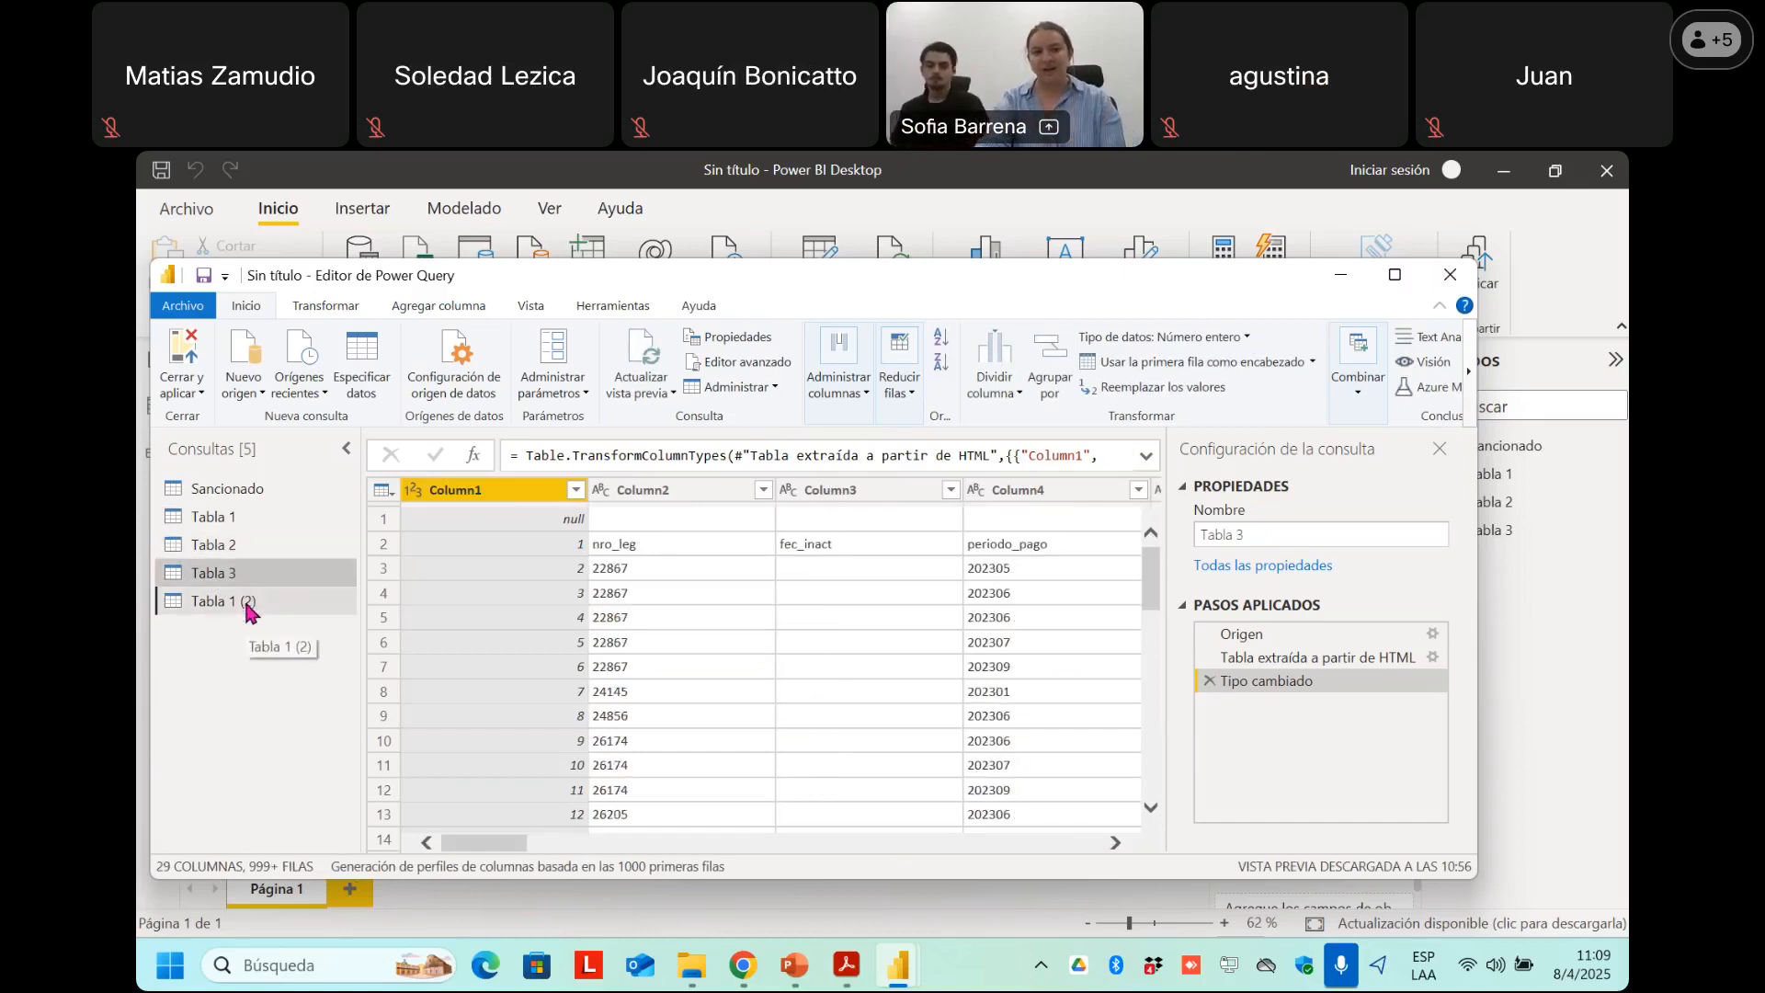
Rename the Tabla 1 (2) query as BCRA.
double_click(246, 602)
type("B")
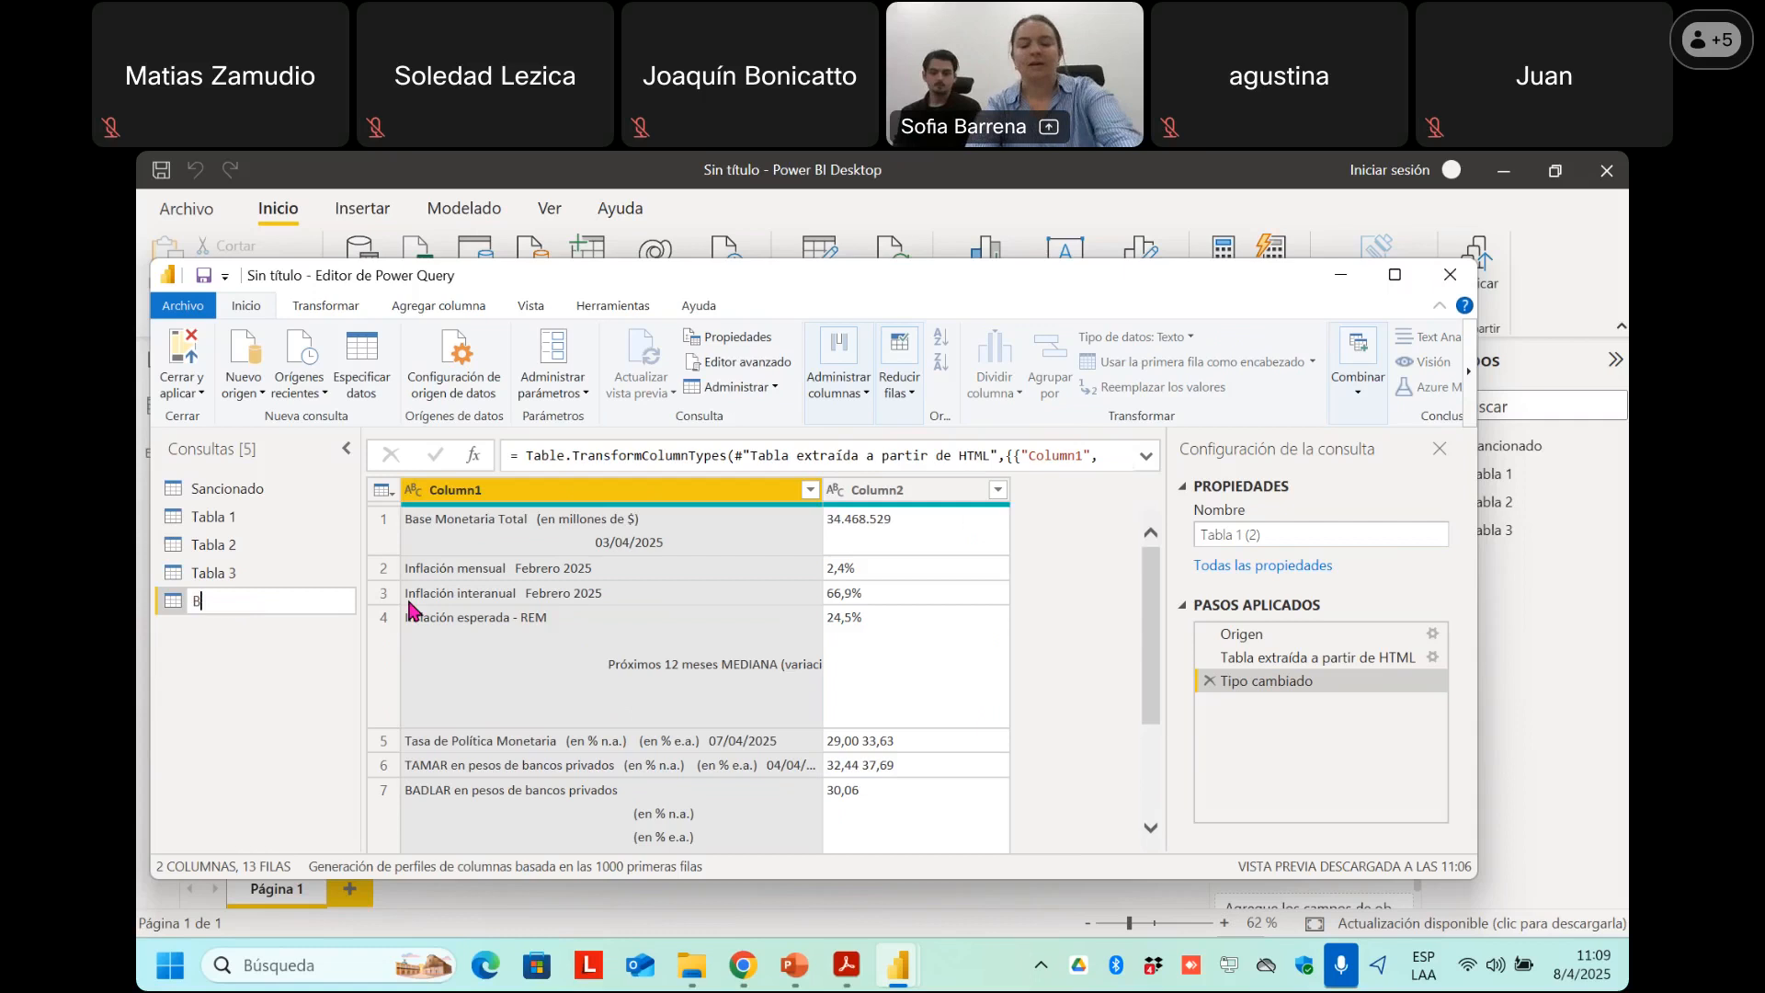
type("CR")
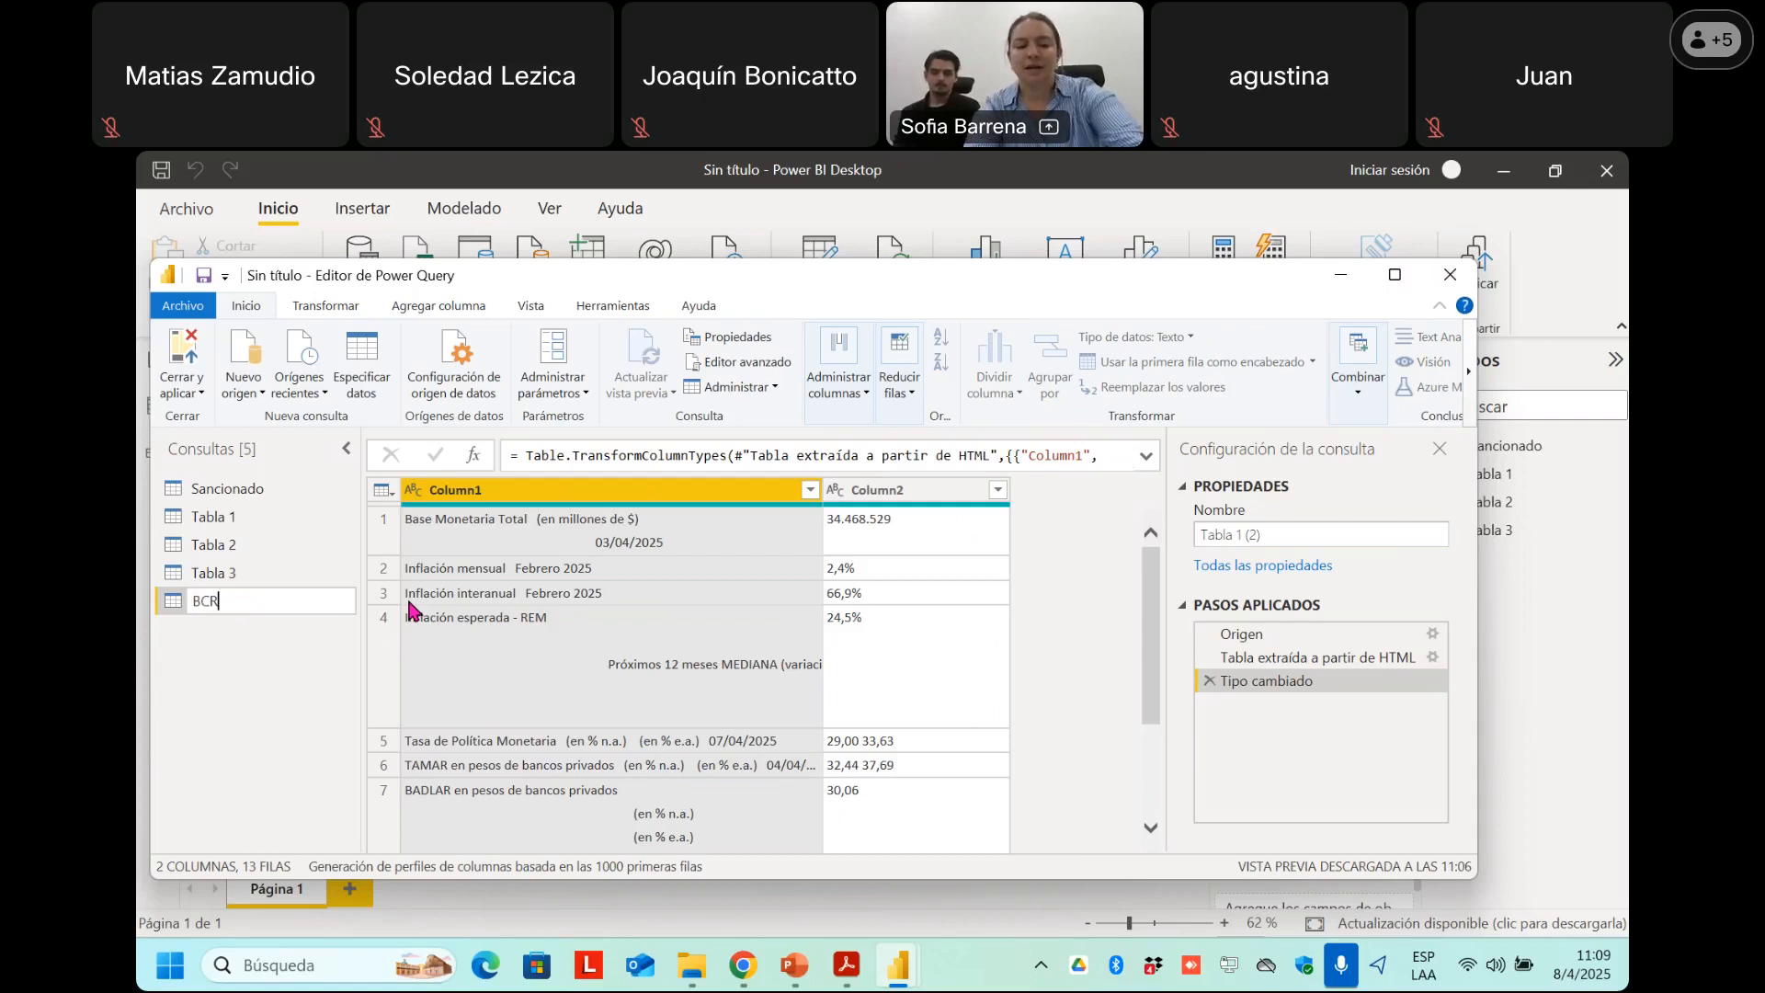
type("A")
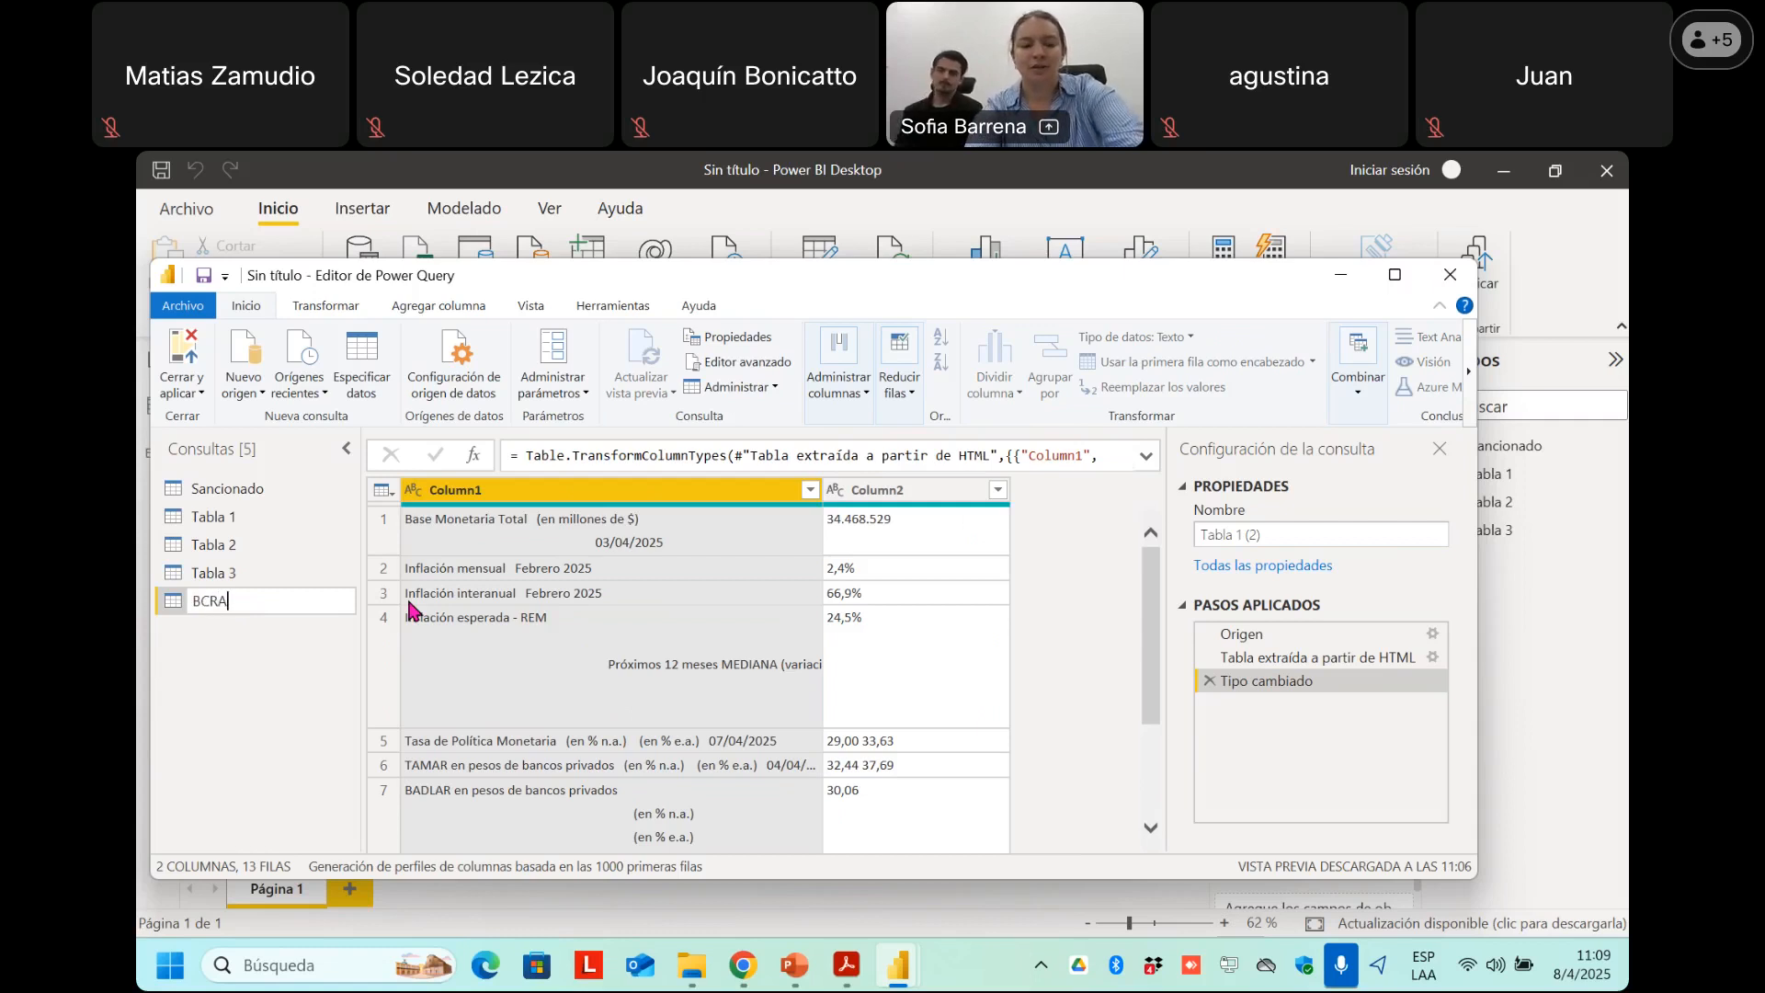
key("Return")
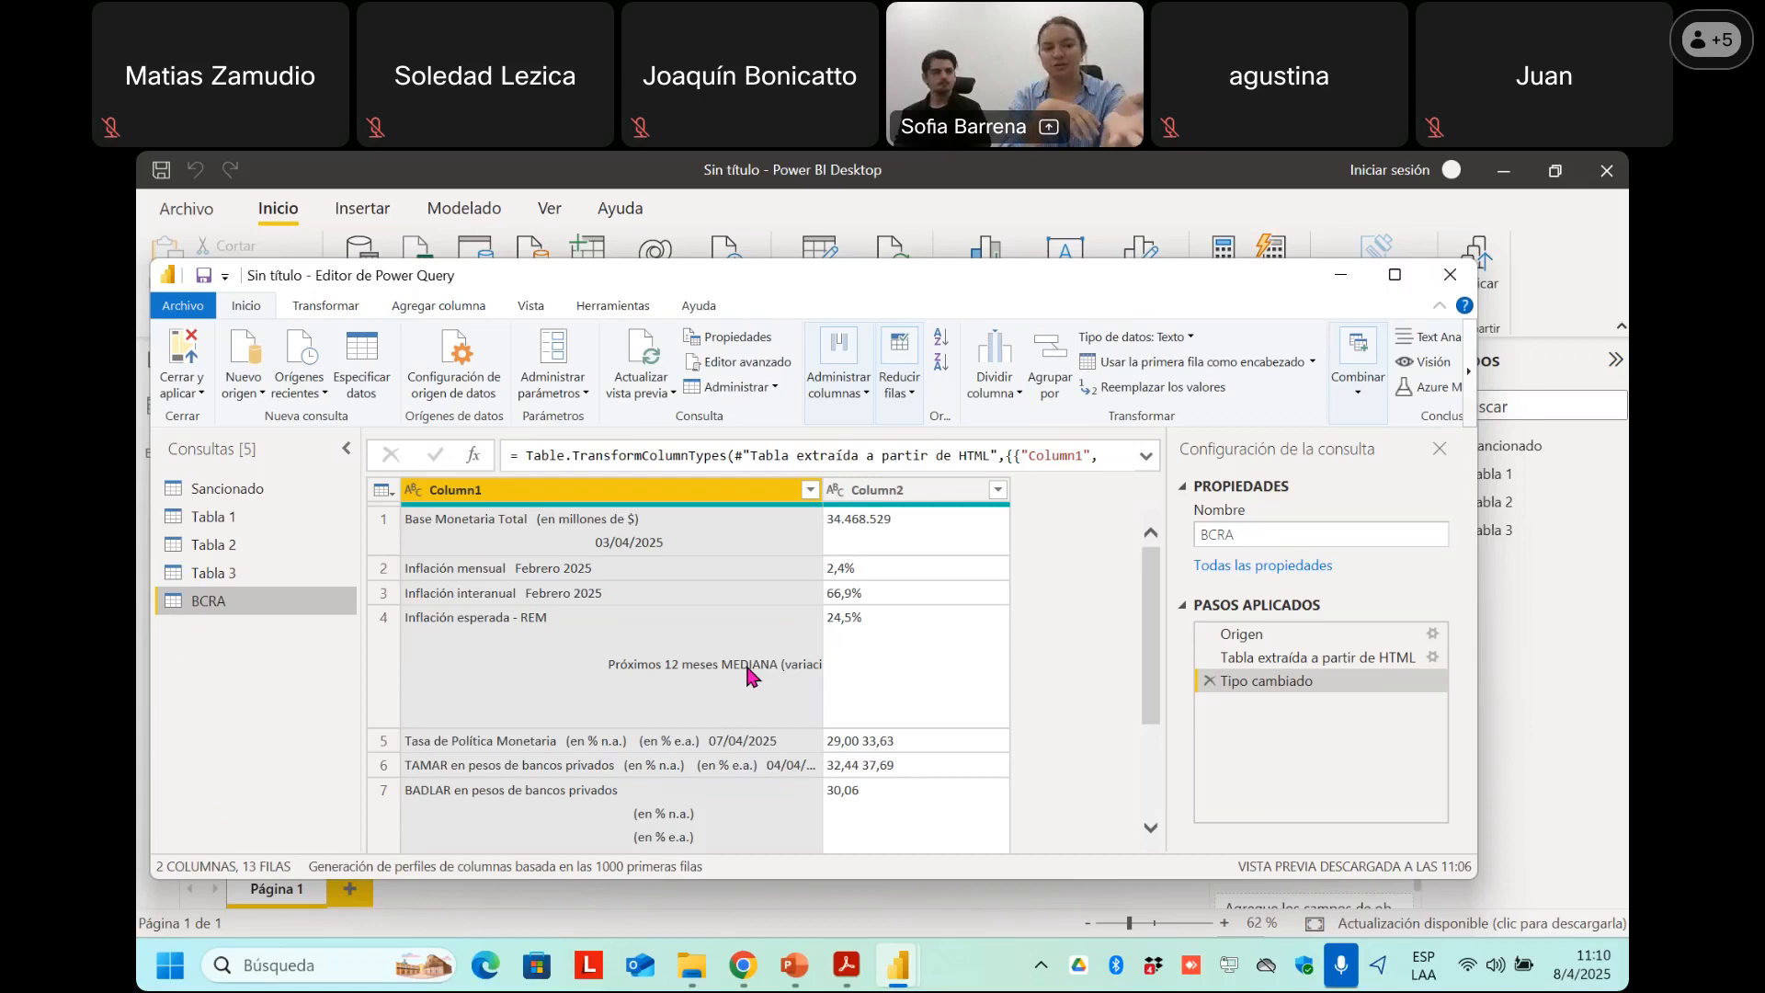
Open the Tabla 2 query and expand the formula bar to show its full type-change formula.
left_click(241, 488)
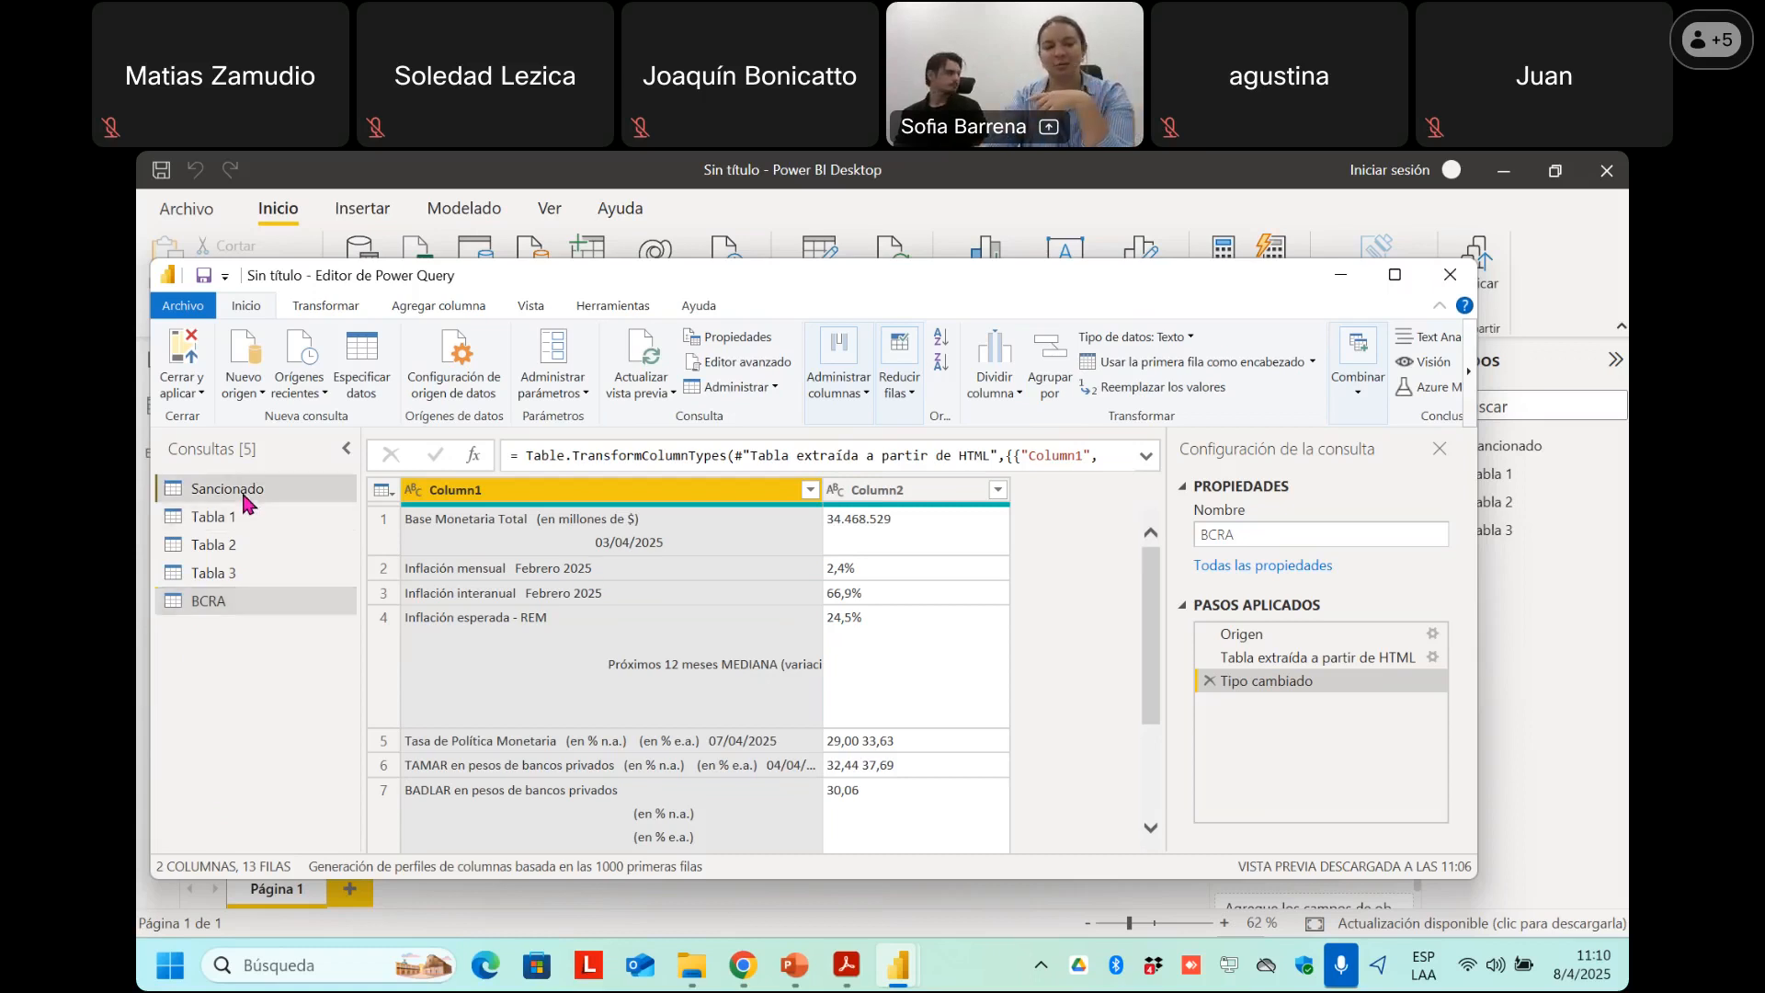
left_click(241, 519)
left_click(237, 542)
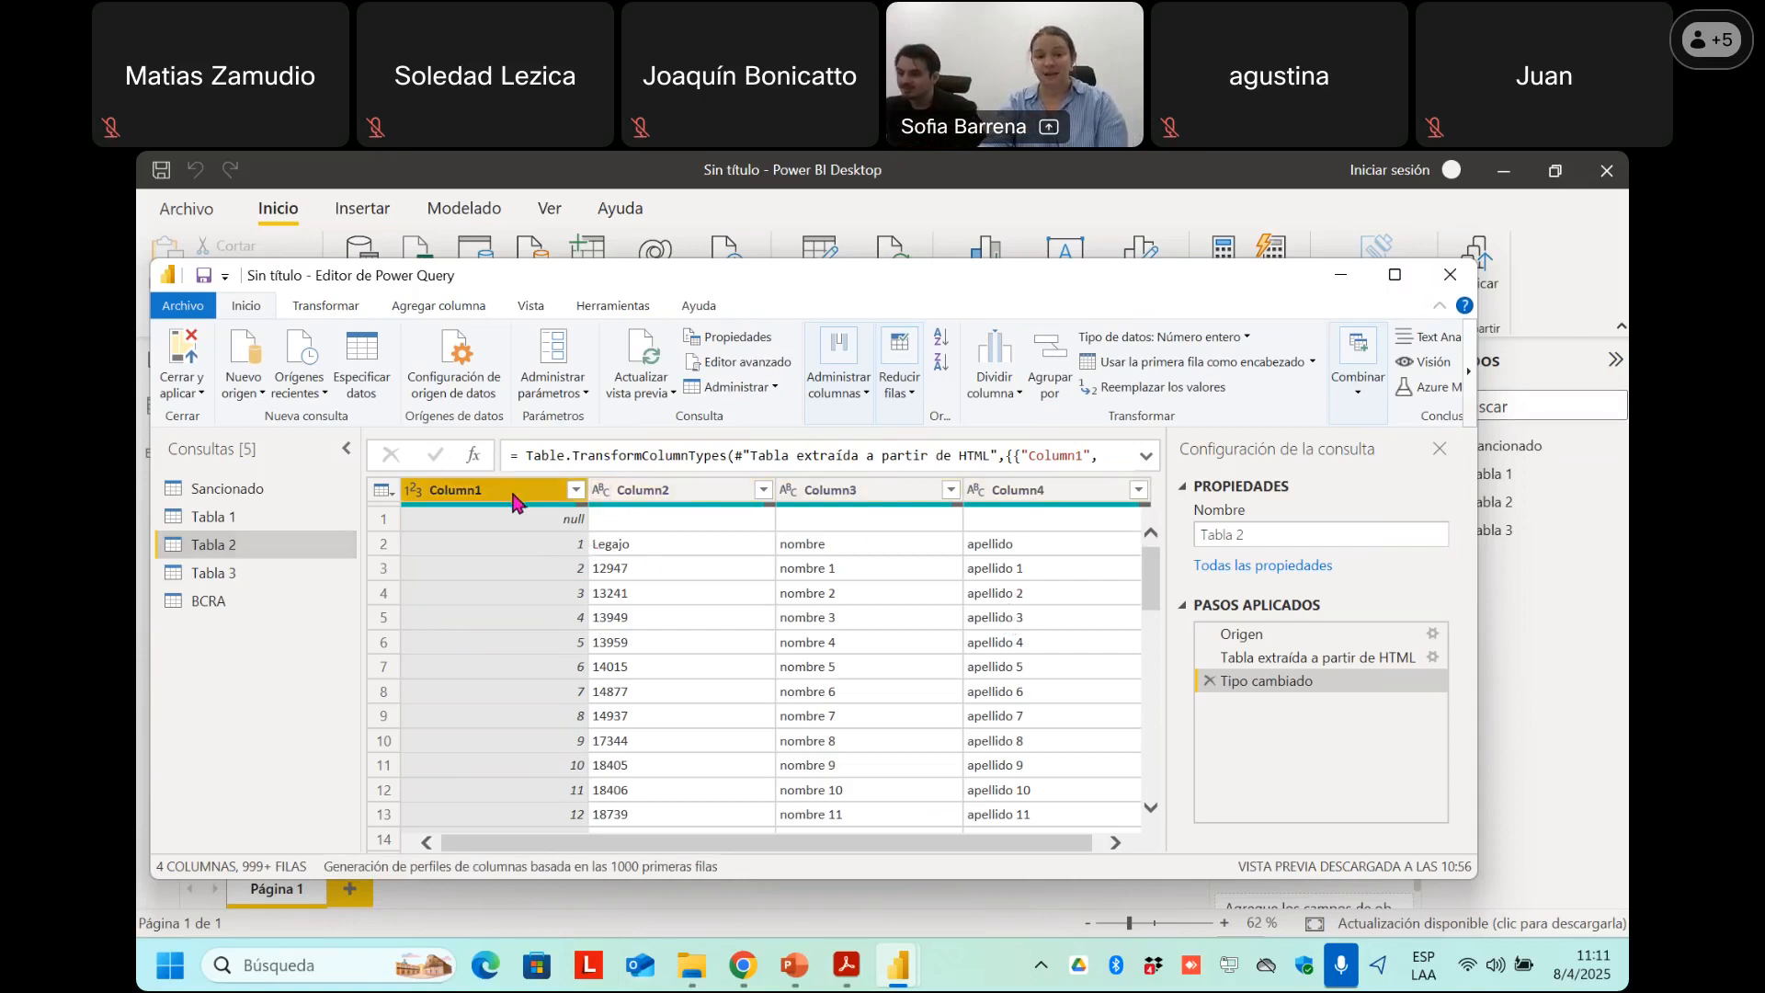
left_click(1145, 456)
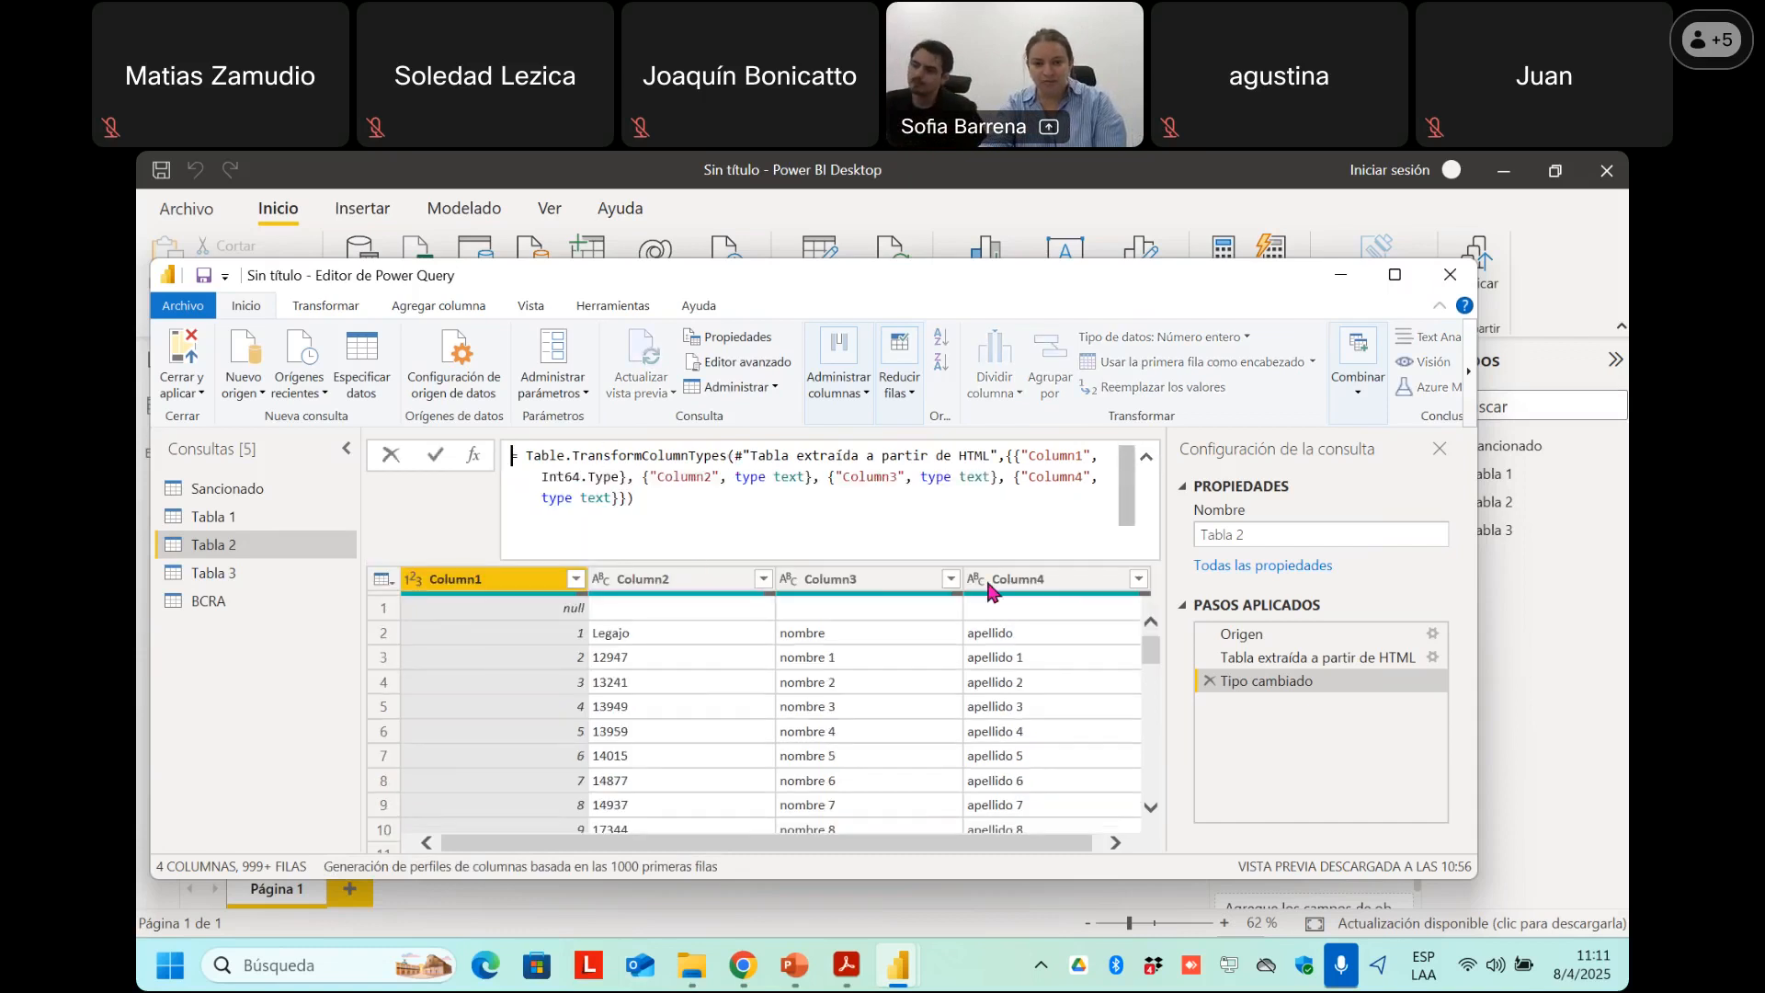
Rename Column2 of the Tabla 2 query as Legajo.
left_click(470, 577)
double_click(470, 577)
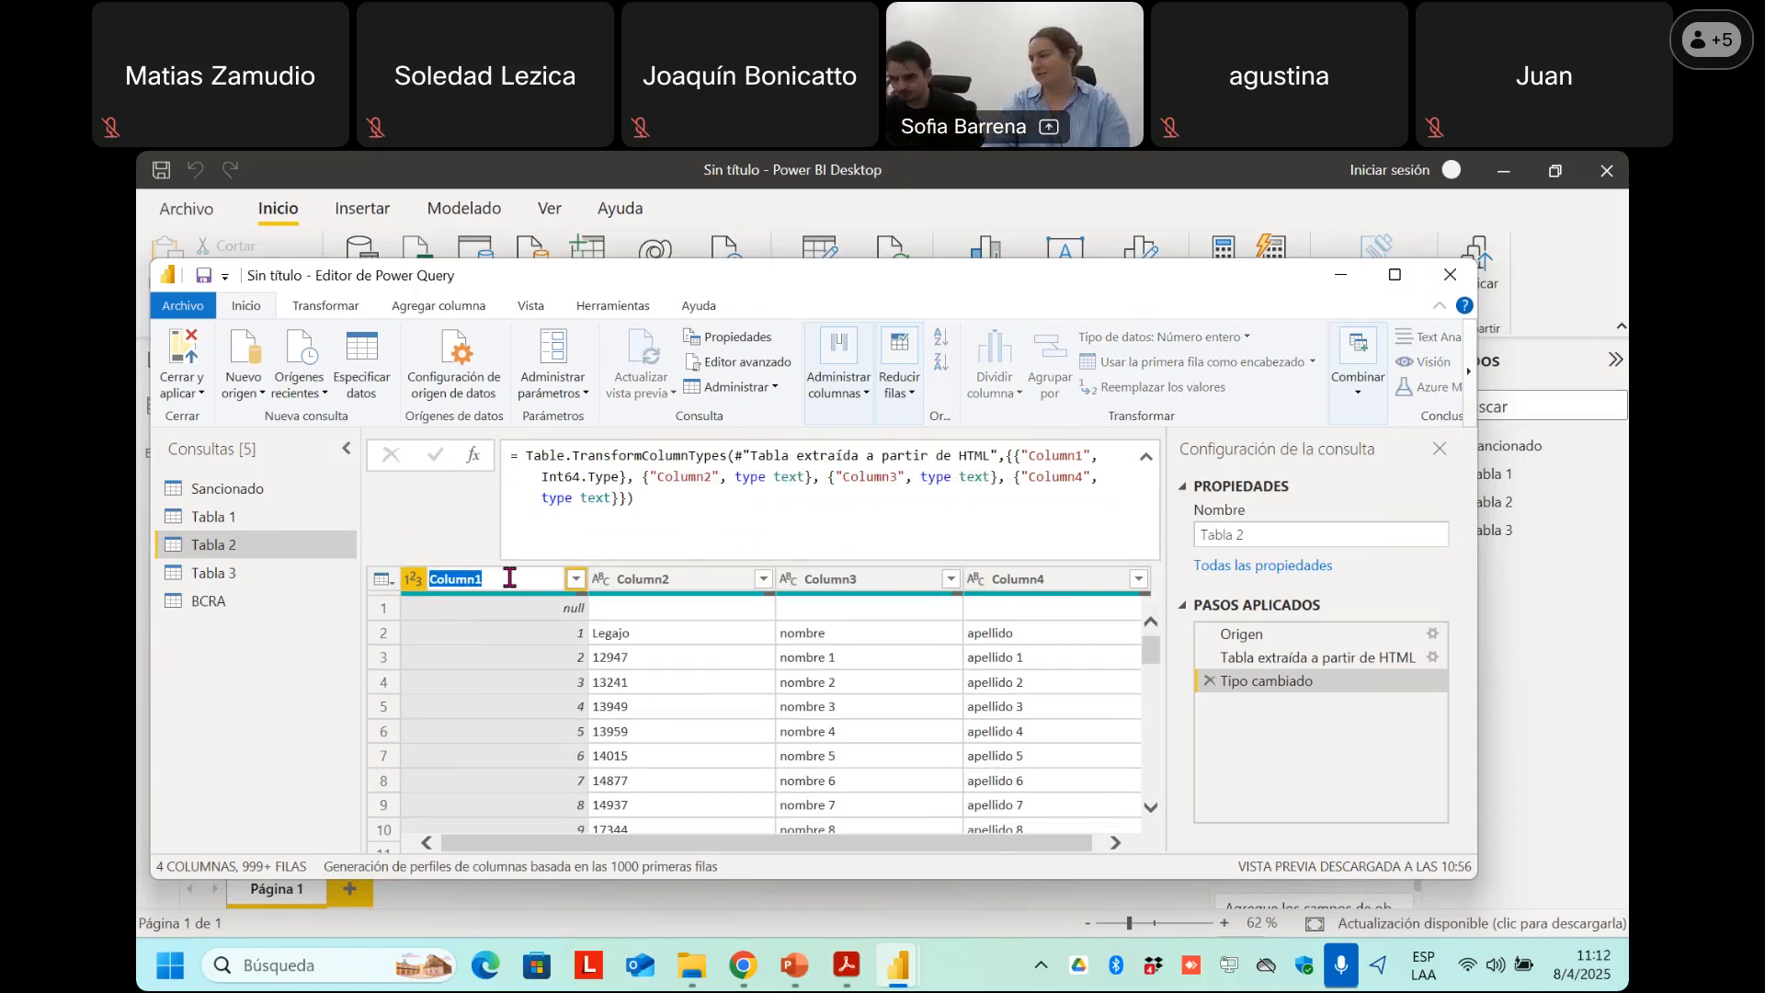
double_click(635, 579)
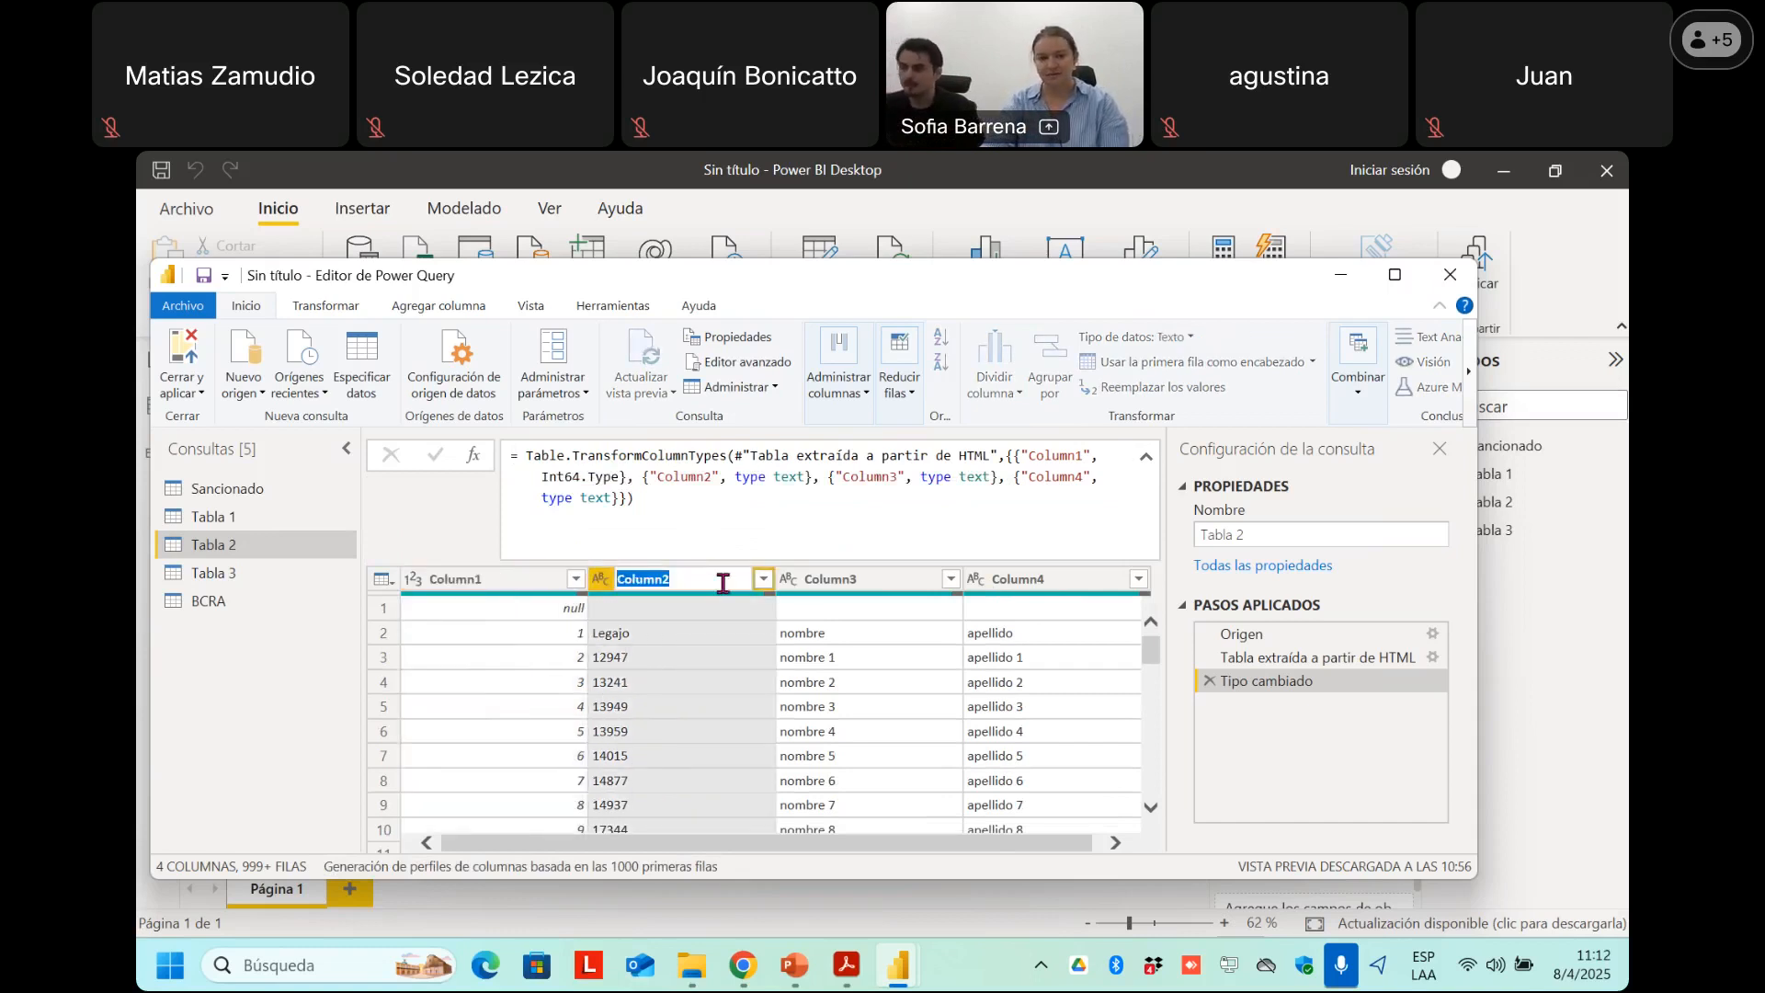
type("Legajo")
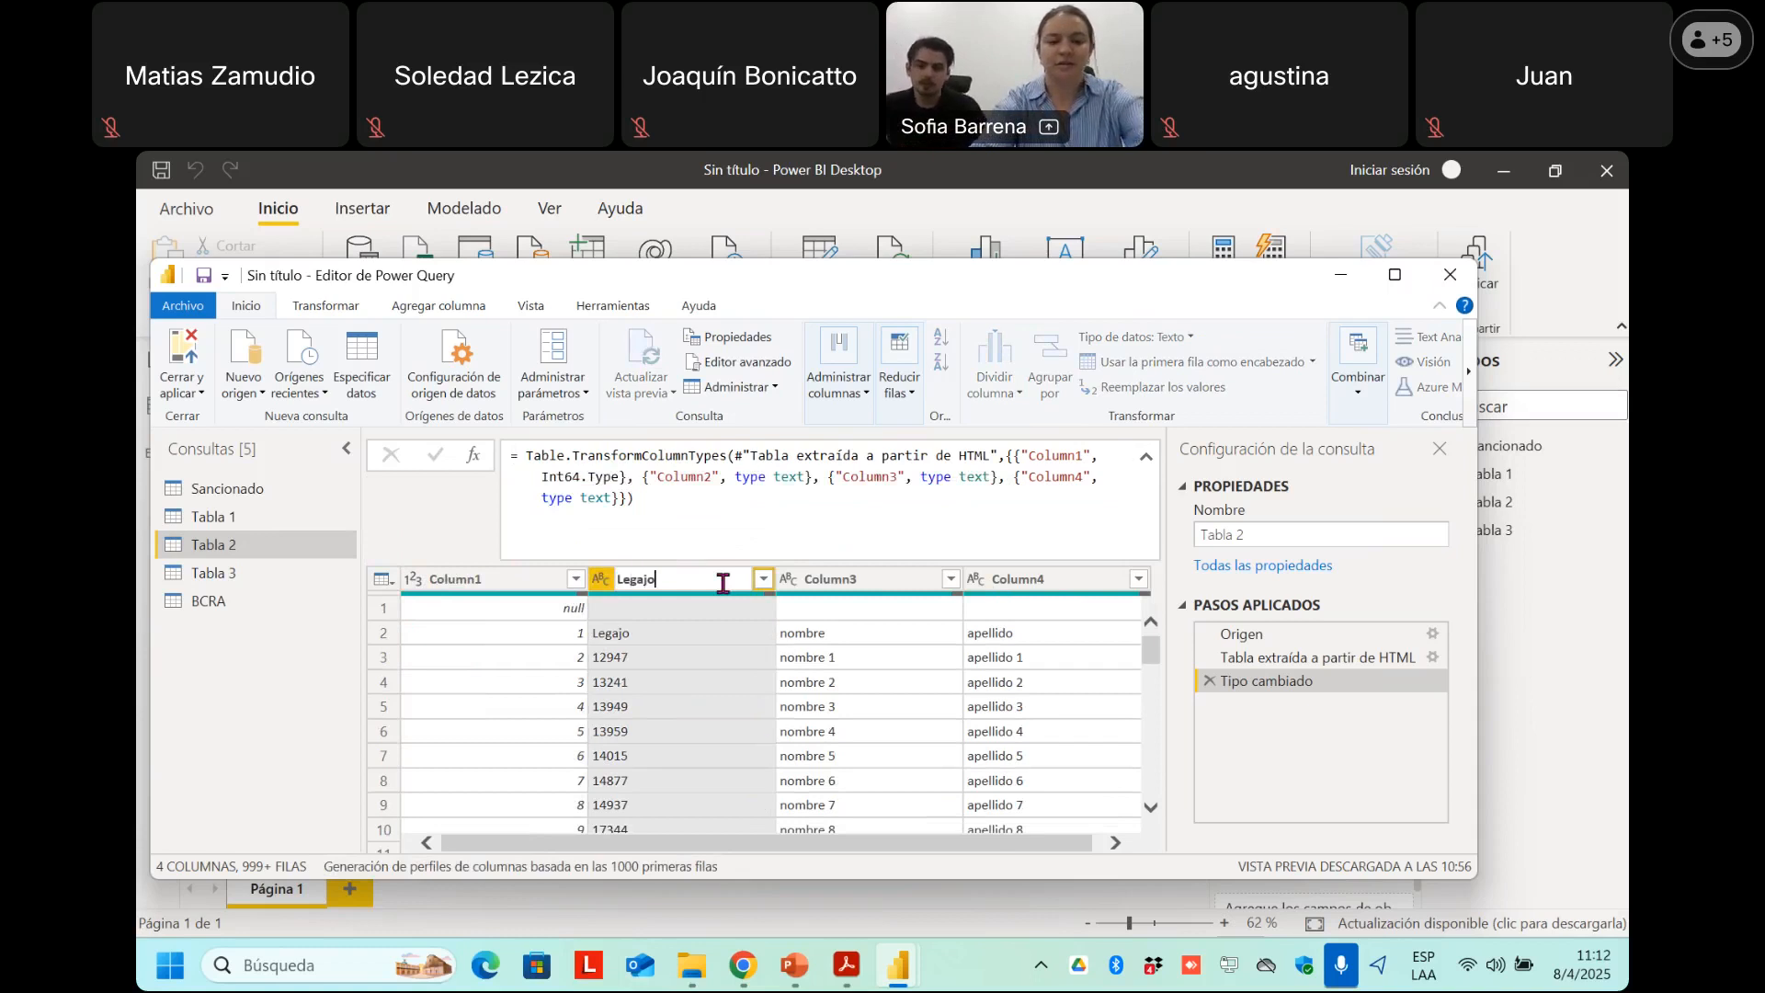
key("Return")
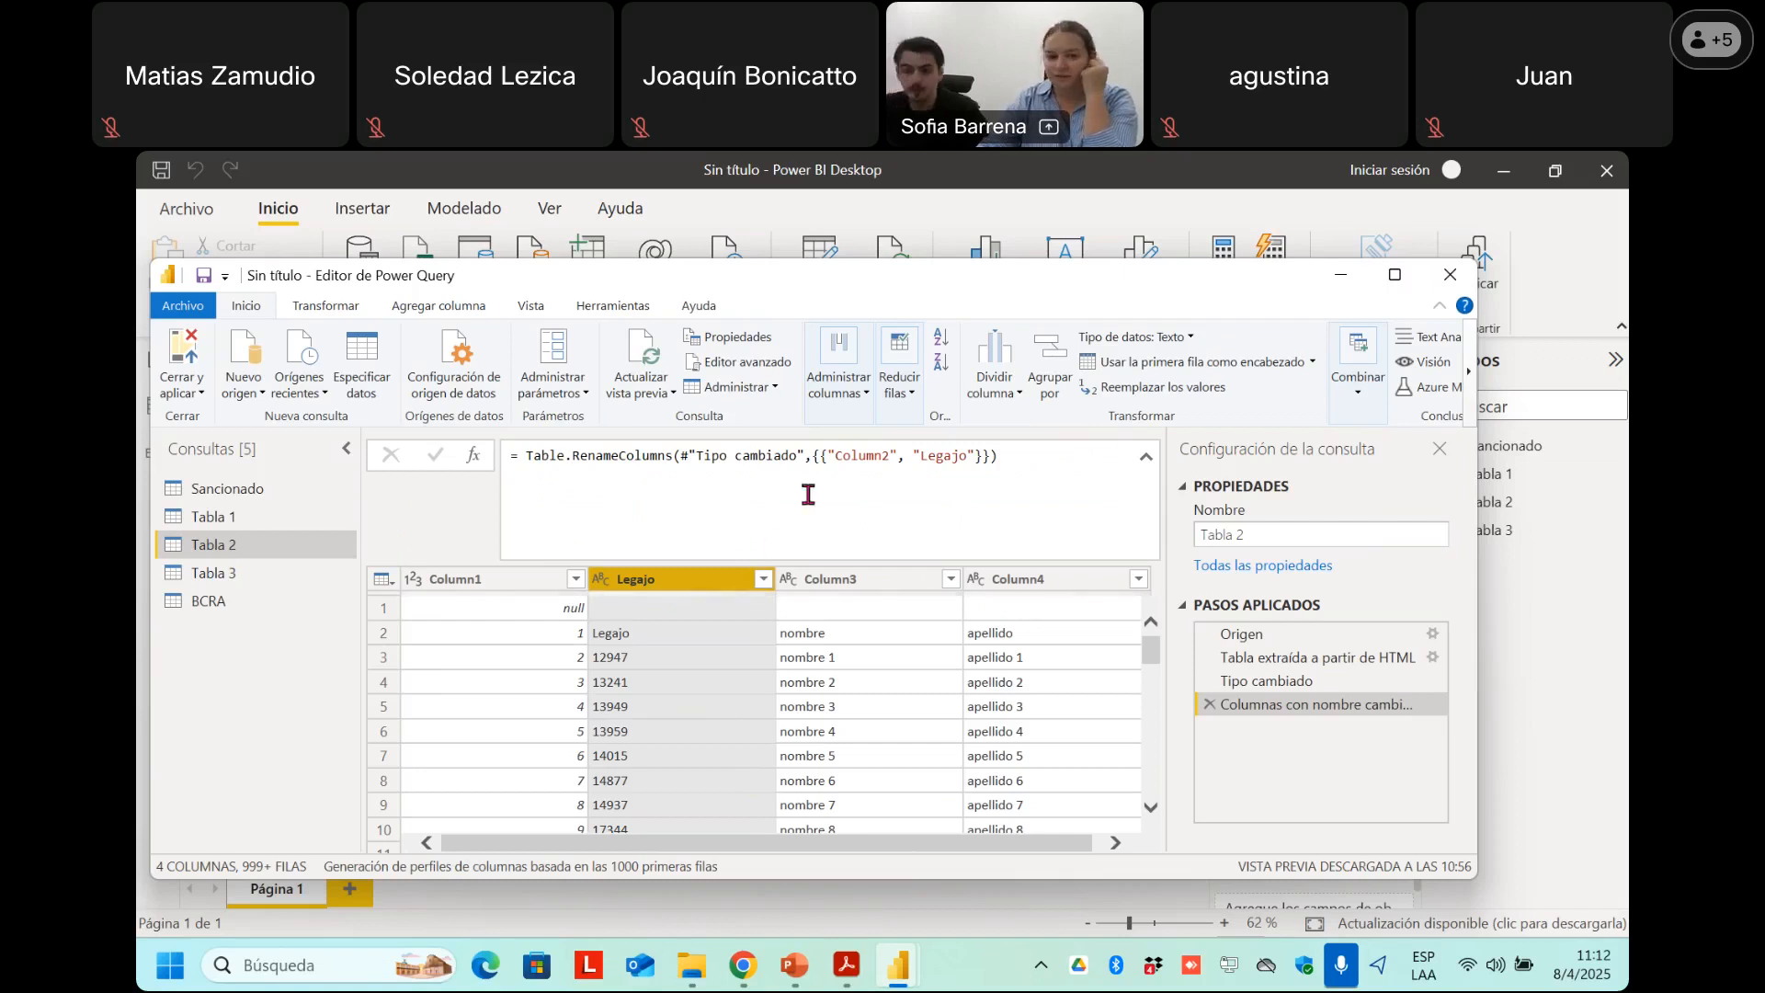
Examine the column rename formula of the Tabla 2 query and collapse the formula bar to one line.
left_click(872, 457)
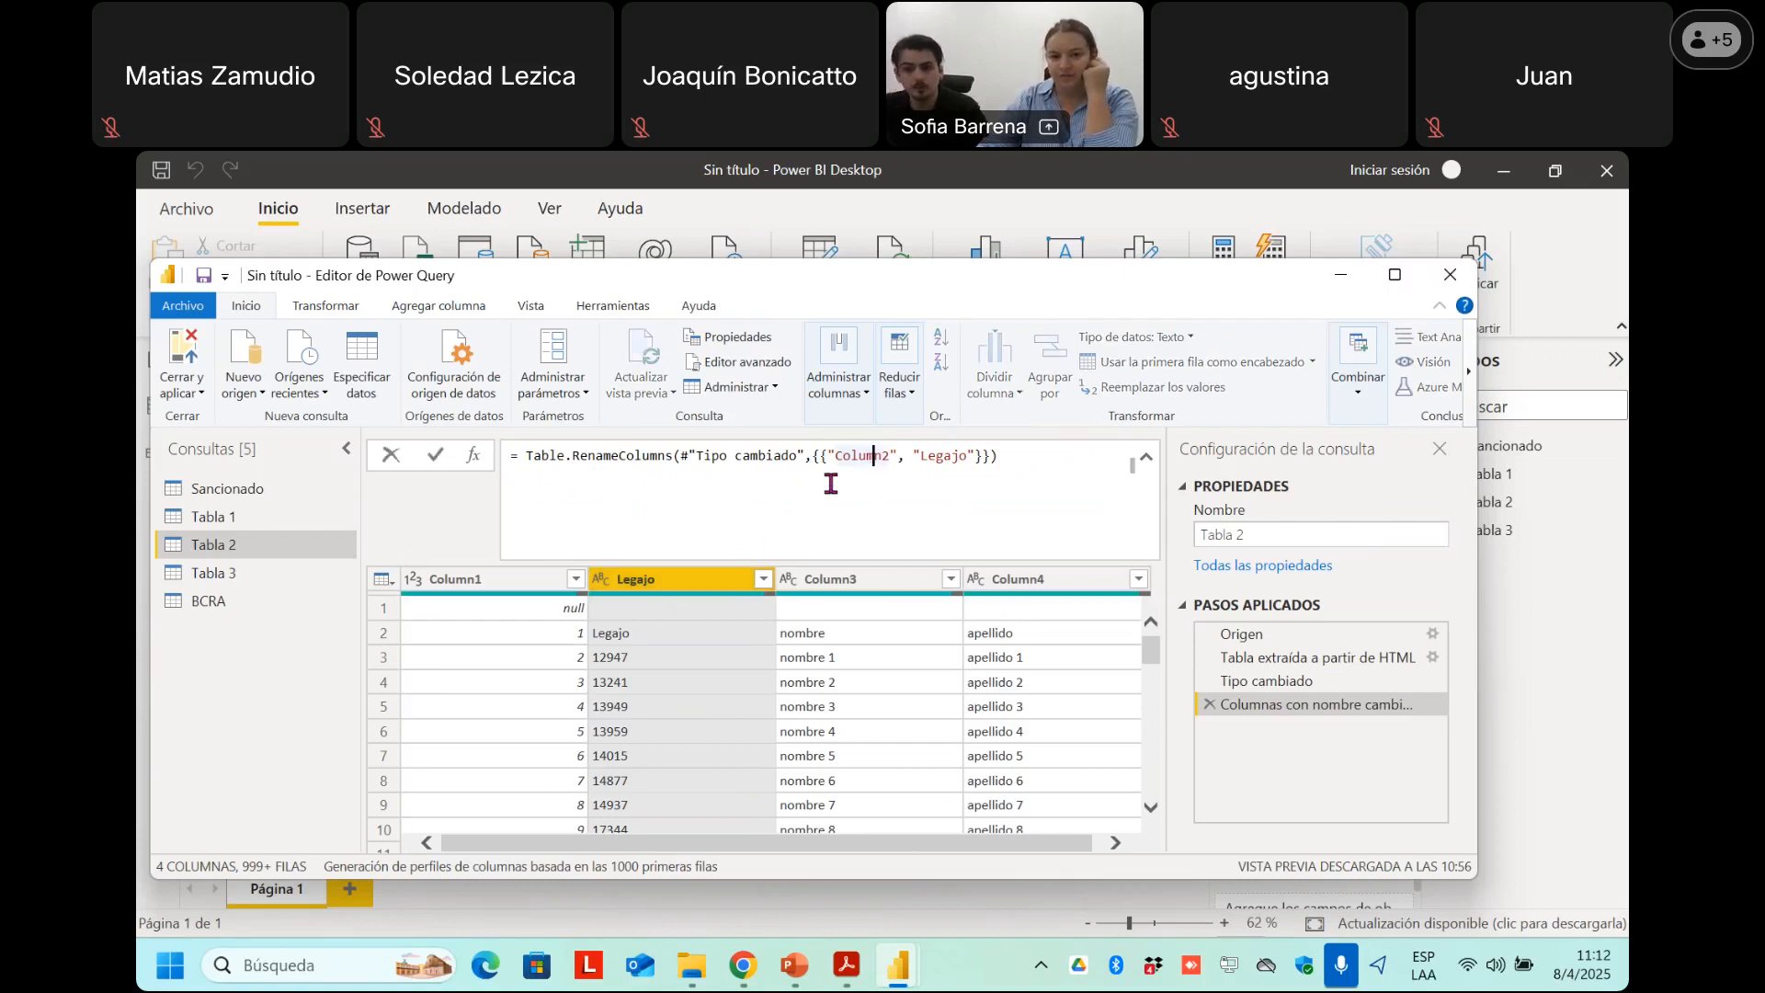
left_click(1145, 459)
left_click(1149, 457)
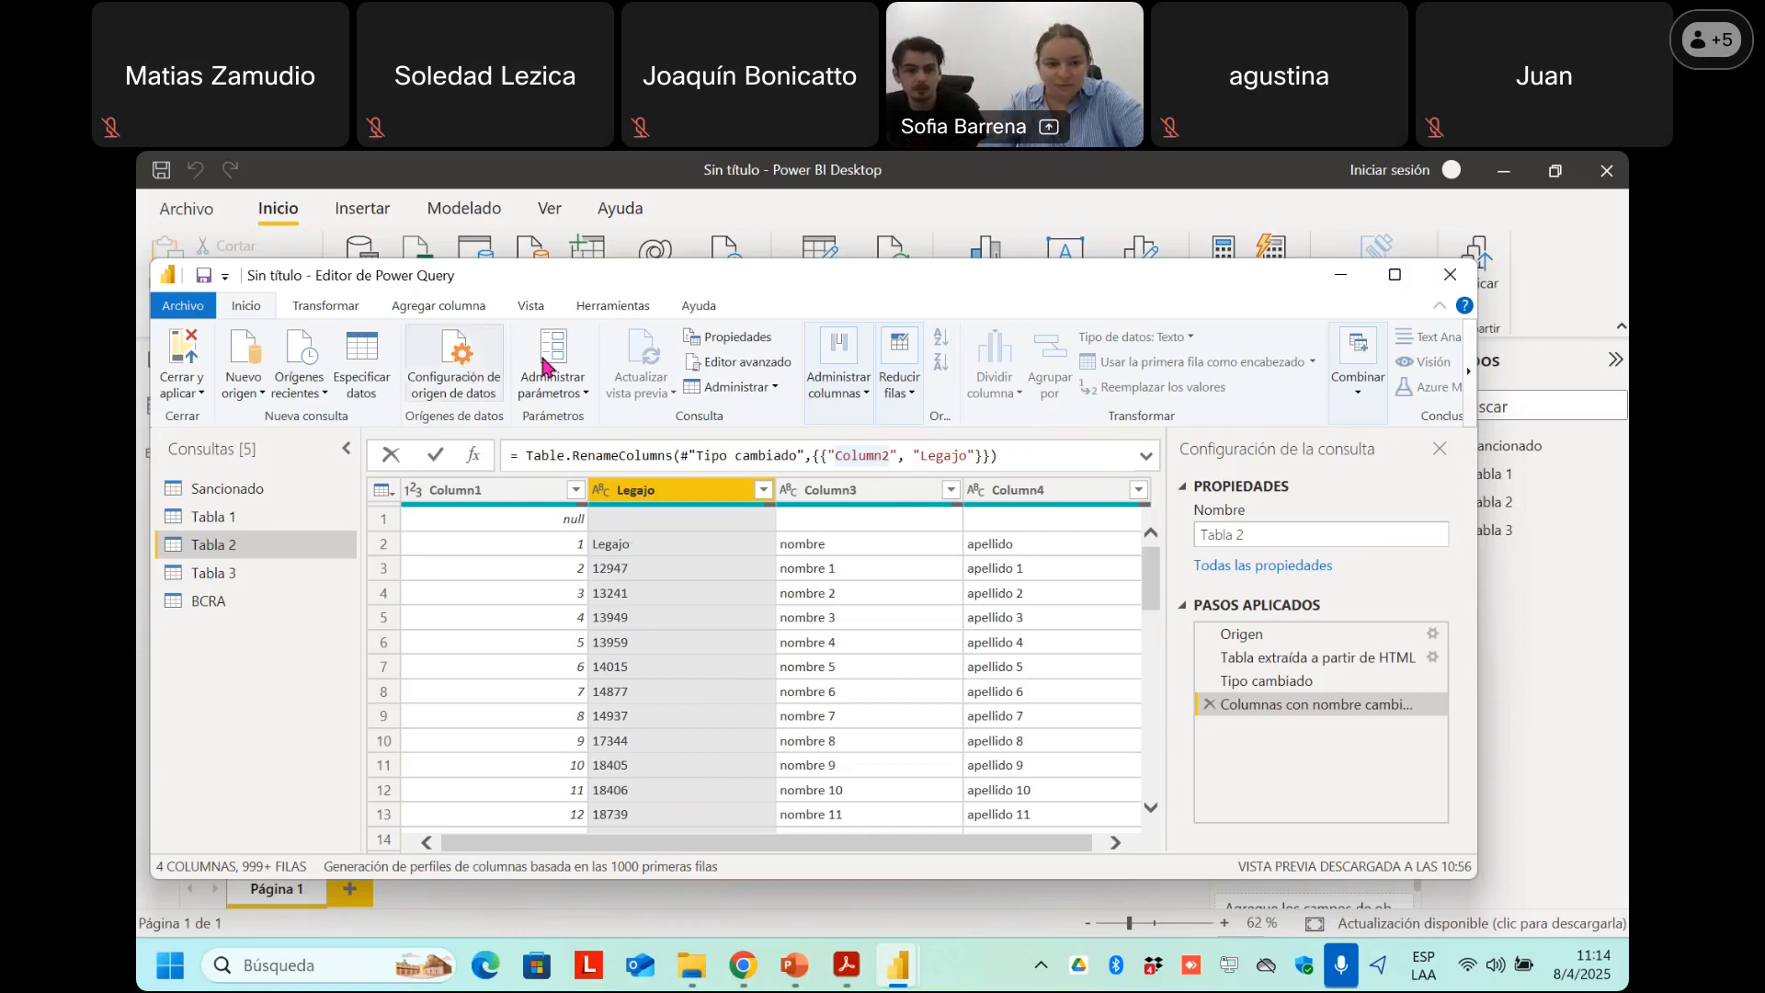
View the full list of connectors for a new data source and the options offered for the Sancionado query.
left_click(248, 358)
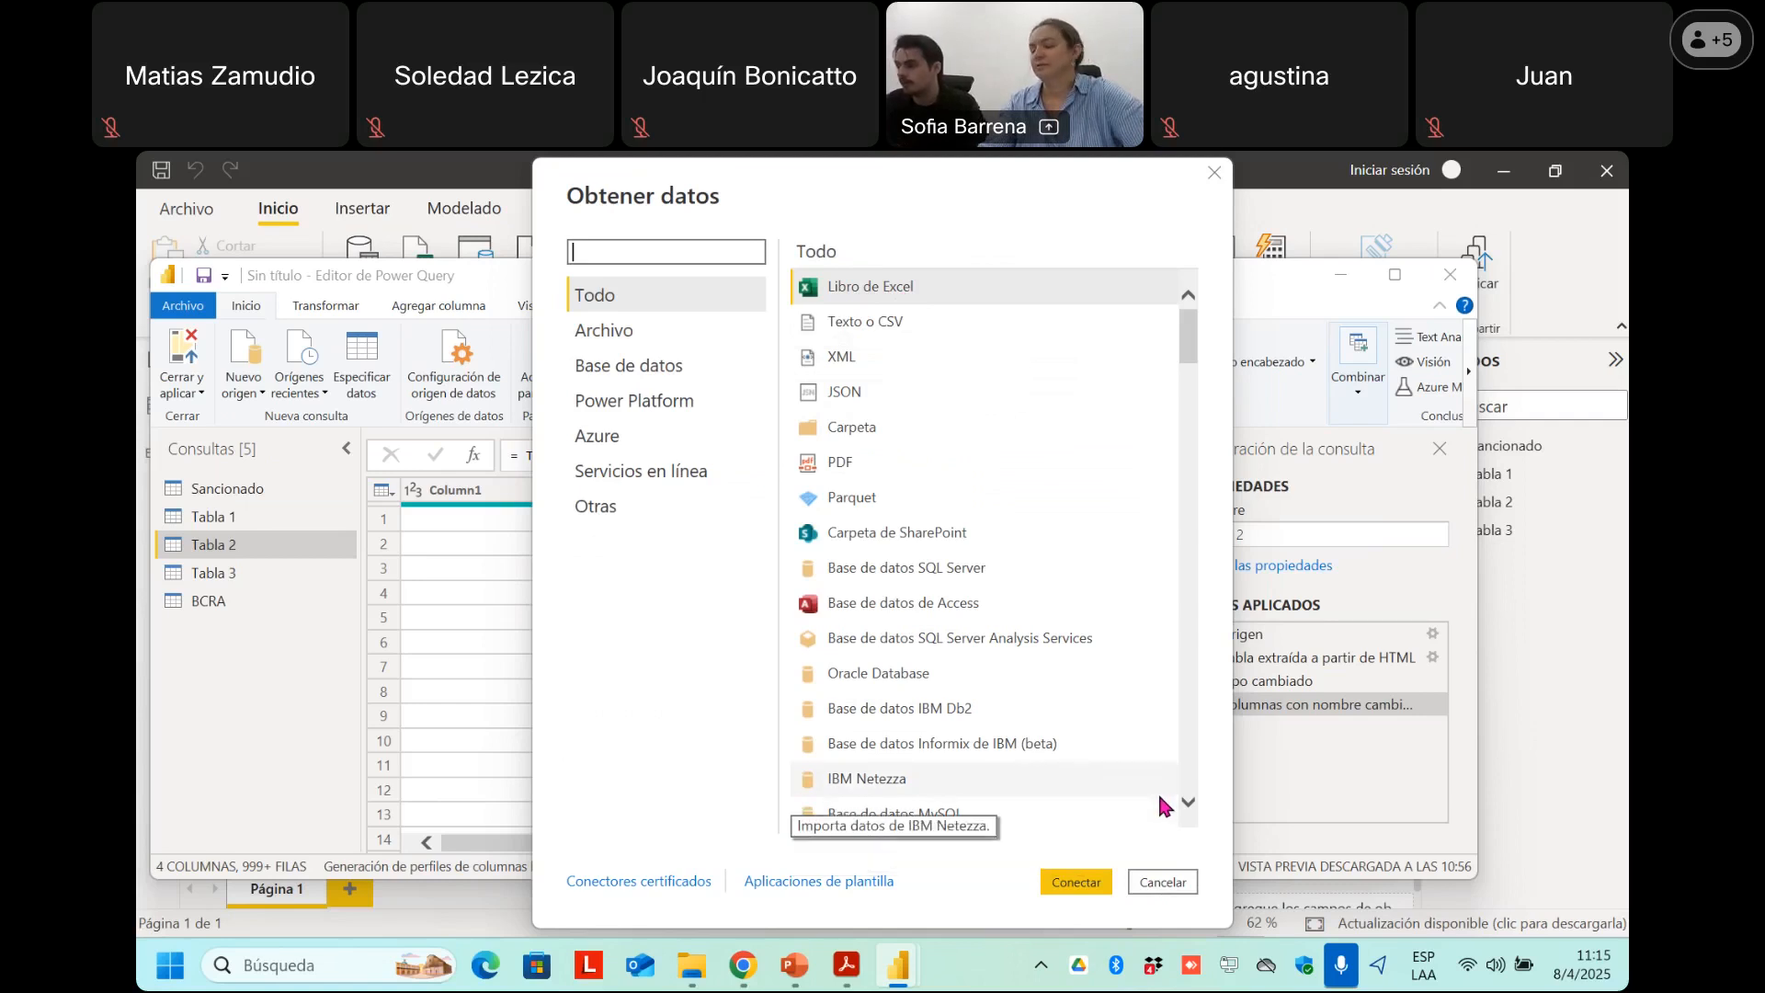
left_click(1164, 882)
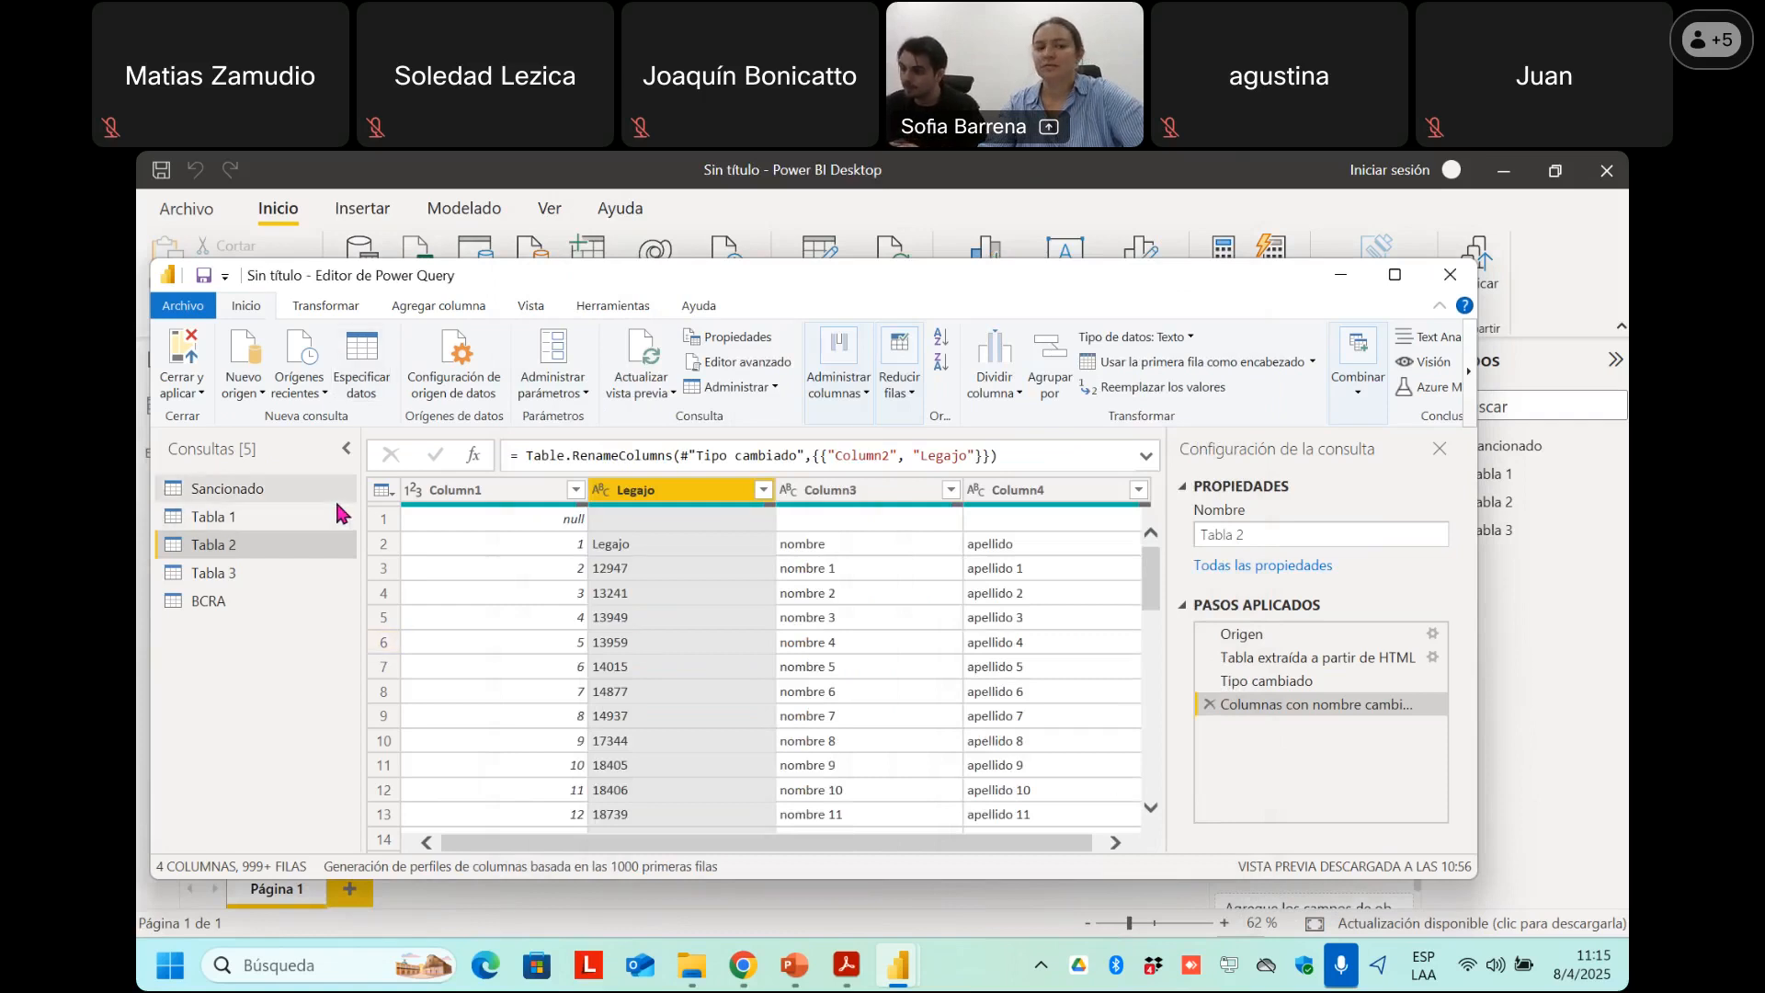
right_click(265, 490)
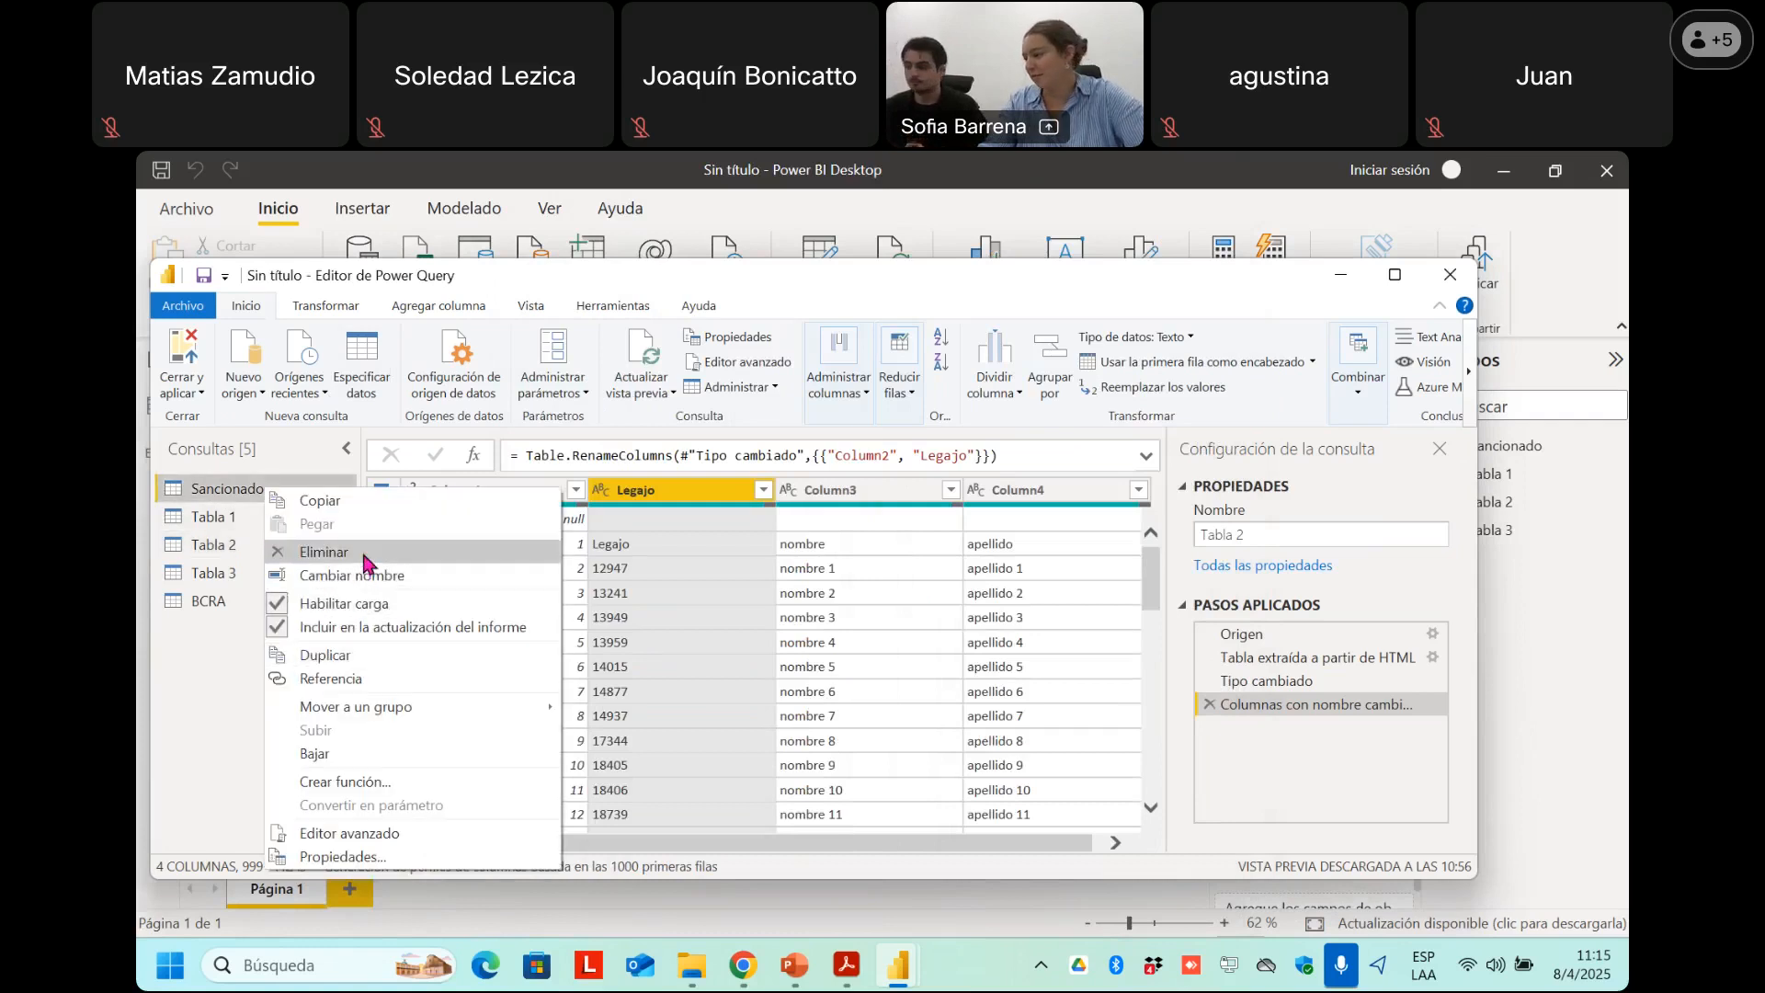
left_click(246, 577)
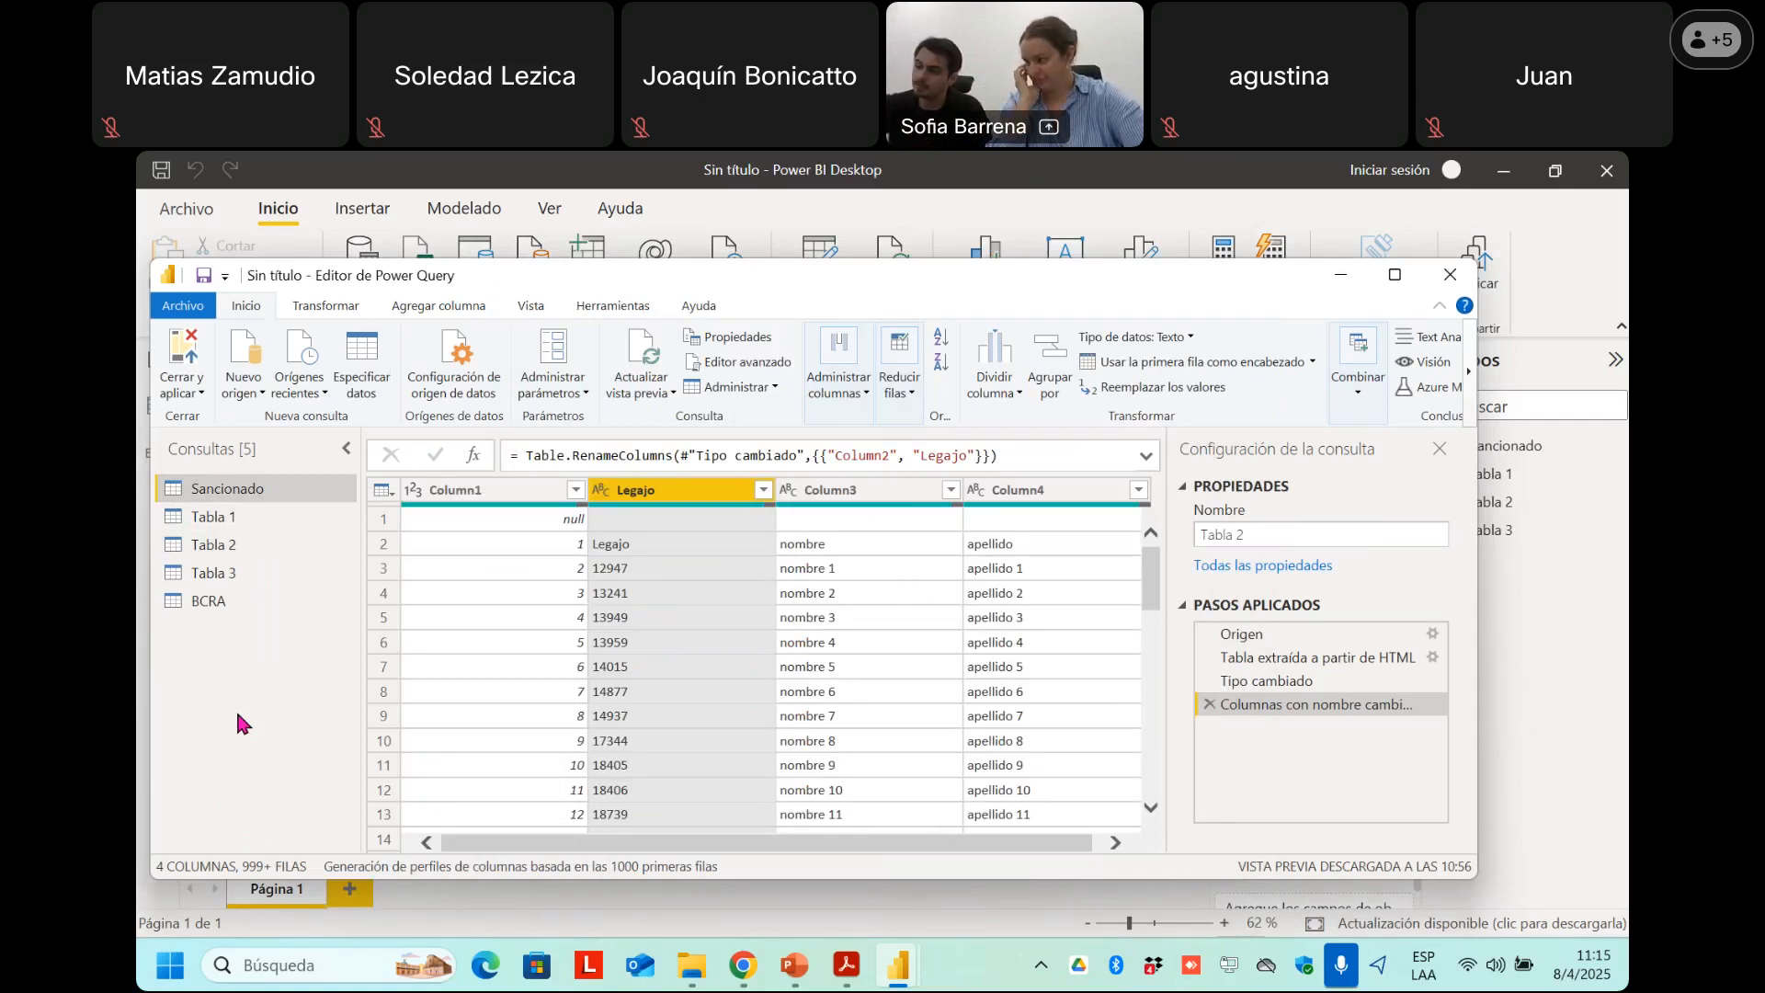
Look through the data of the Tabla 1, Tabla 2, Tabla 3 and BCRA queries.
left_click(246, 526)
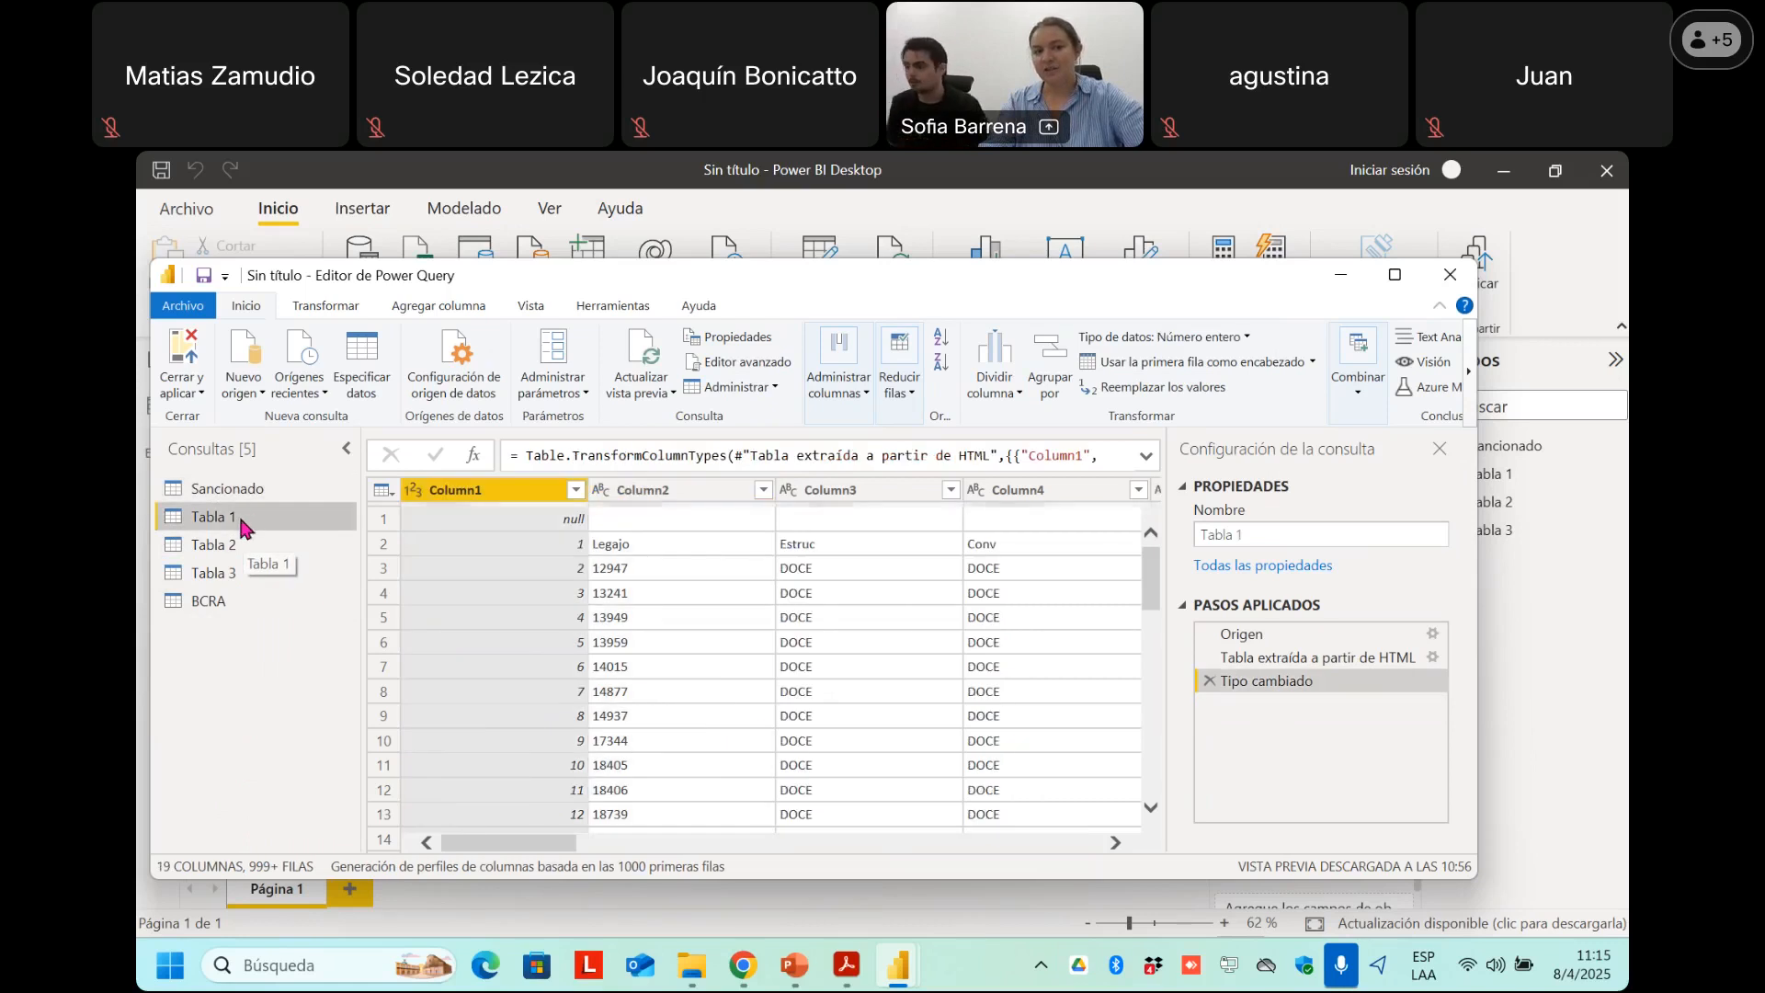
left_click(241, 572)
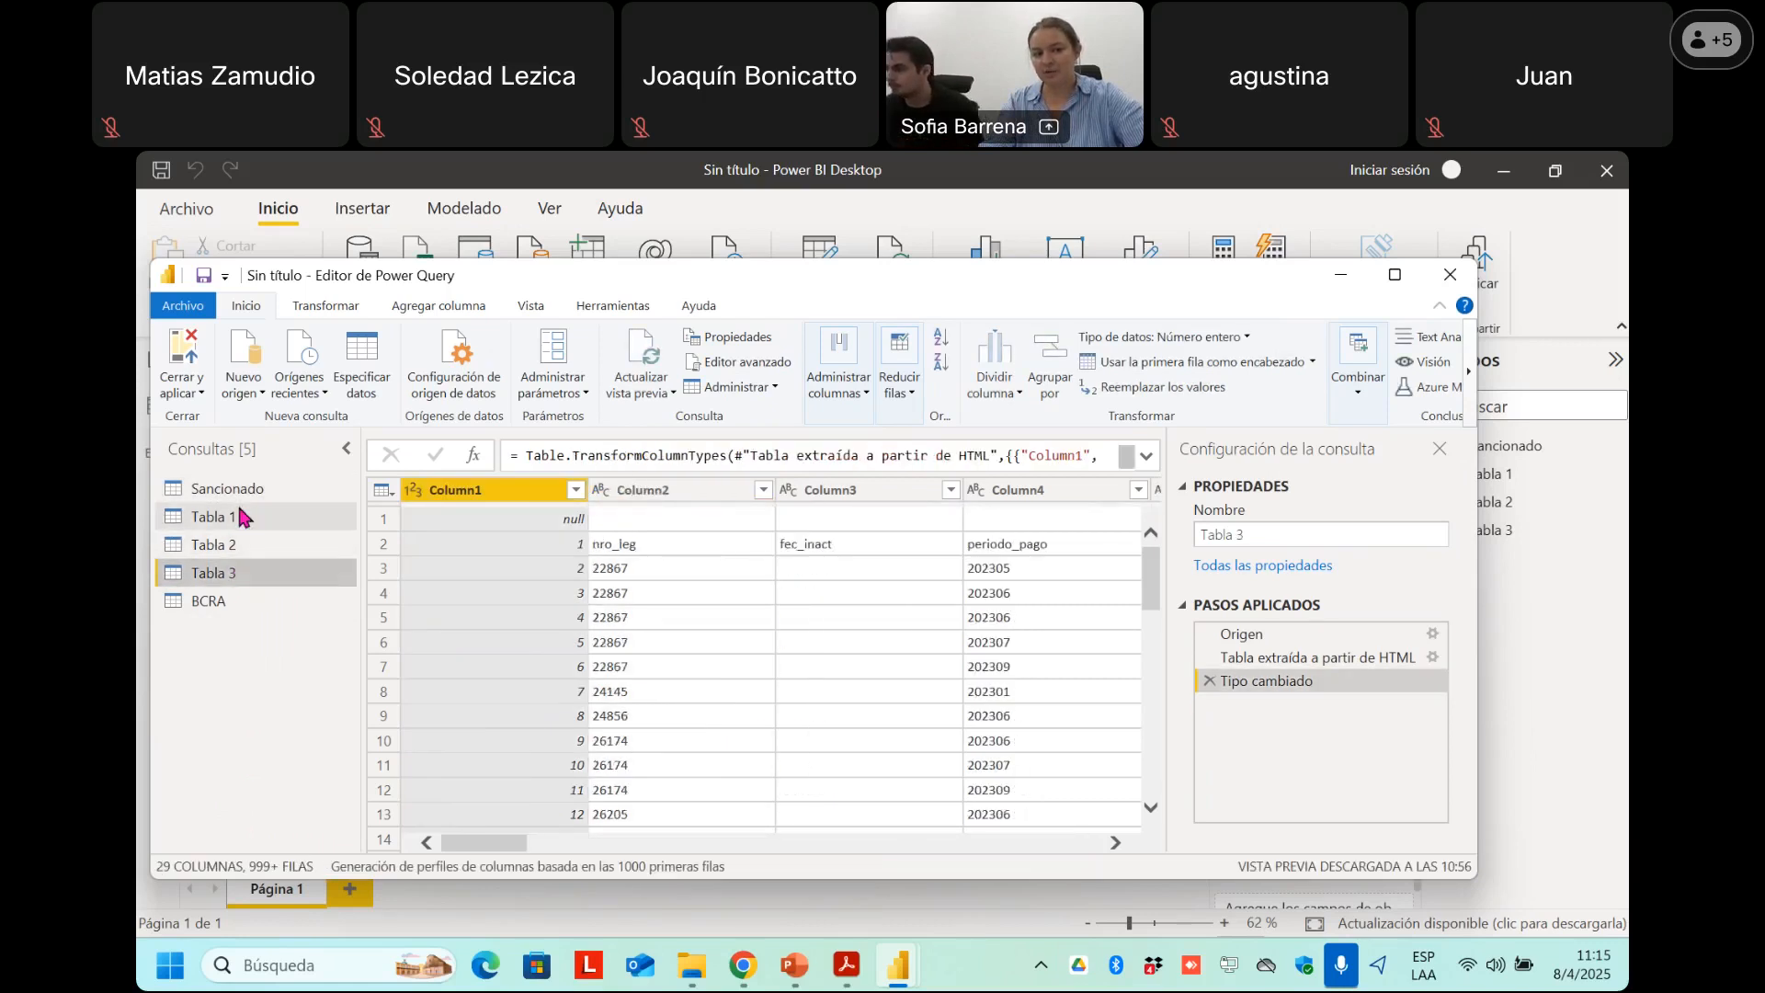
left_click(247, 544)
left_click(220, 572)
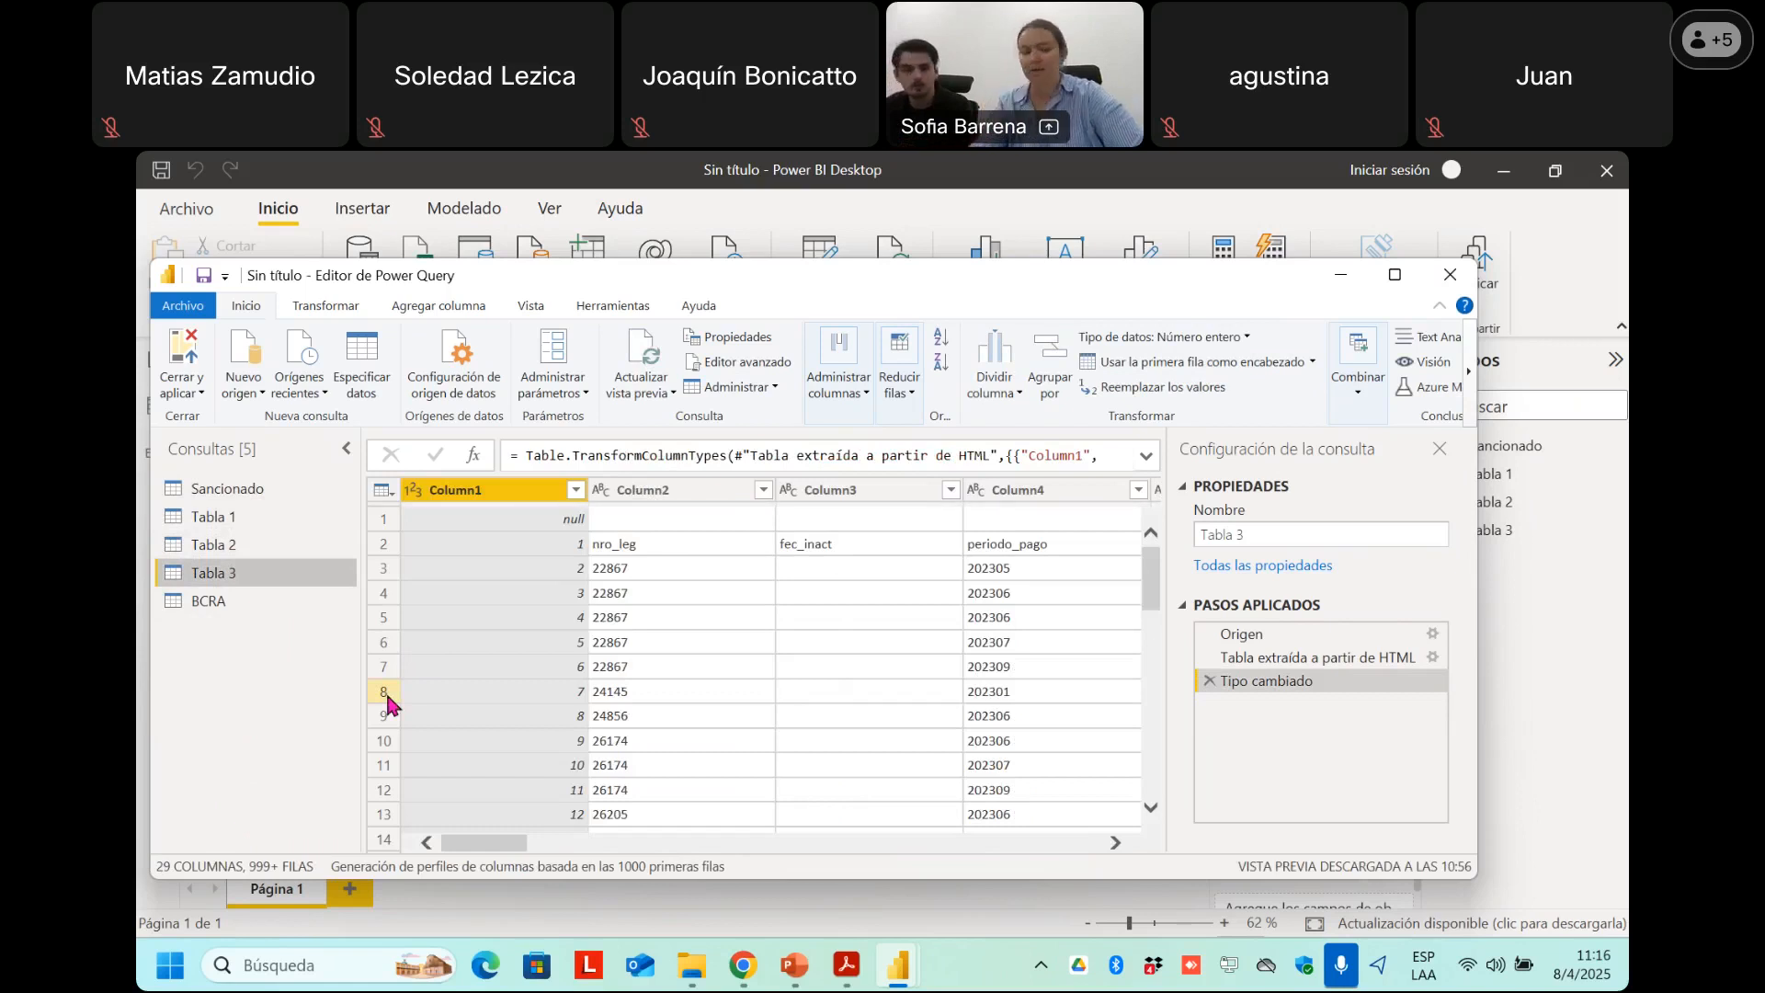
left_click(208, 600)
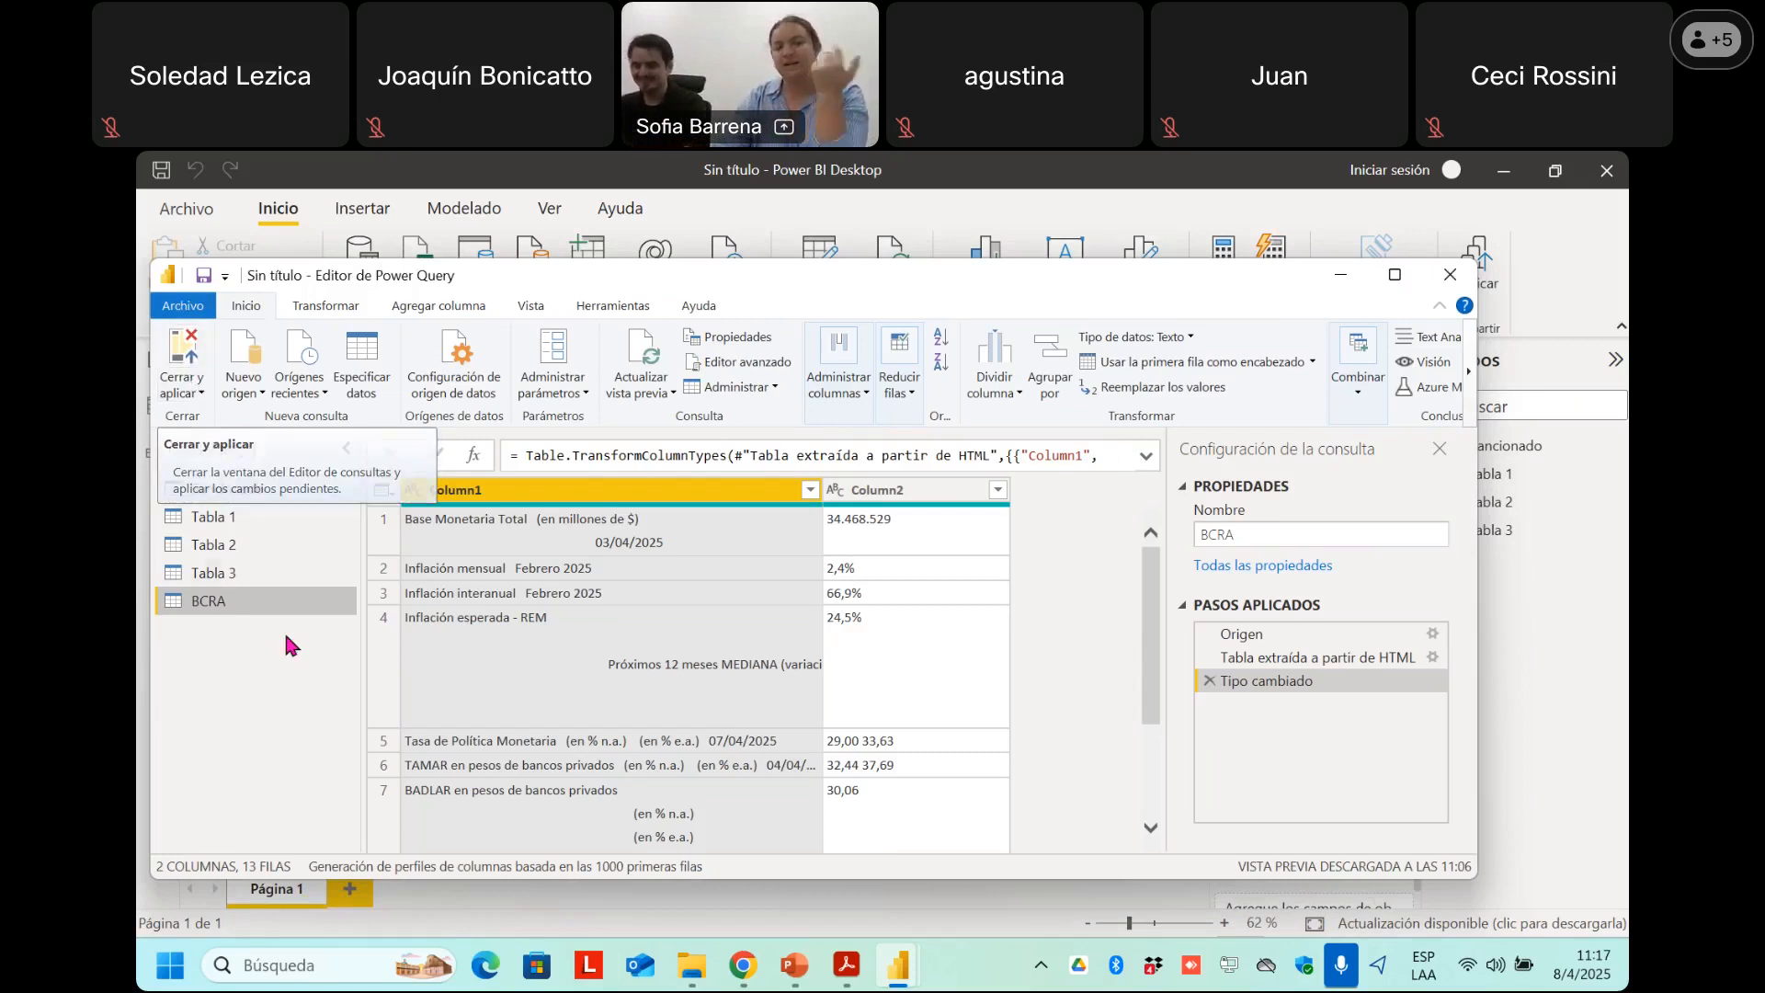
Recheck the Tabla 1, Tabla 2 and BCRA queries and close the Power Query editor, applying the changes.
left_click(241, 522)
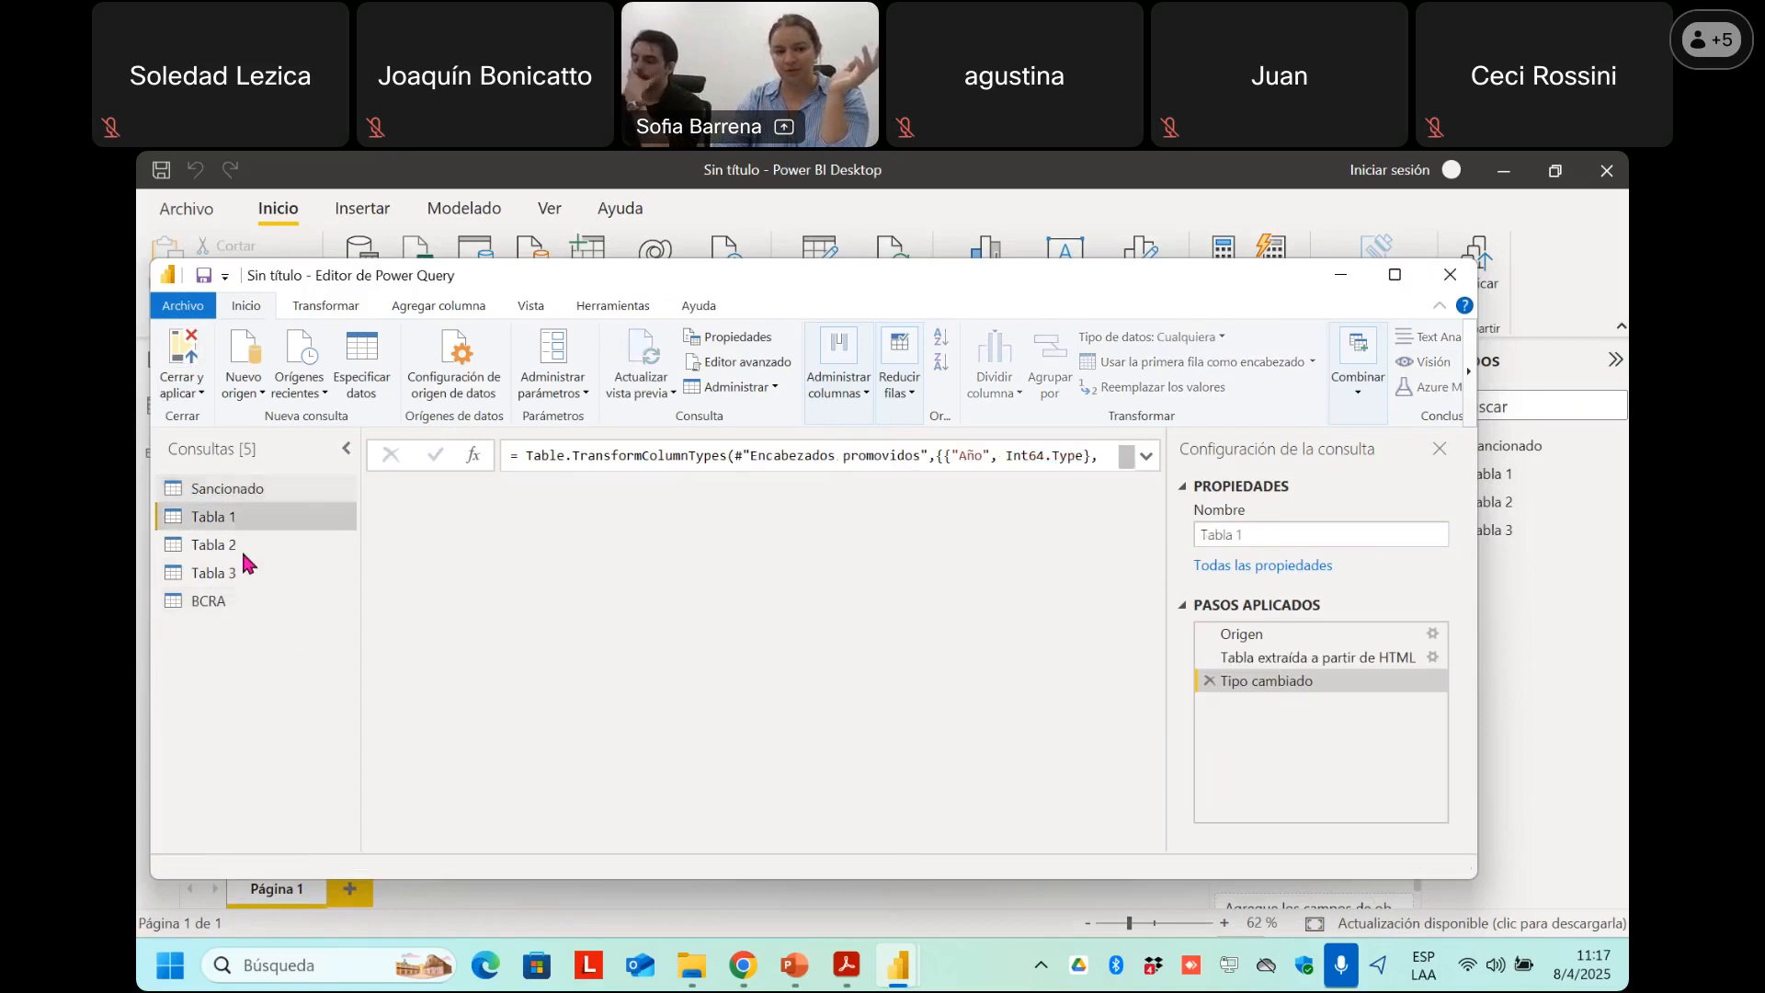
left_click(241, 548)
left_click(241, 599)
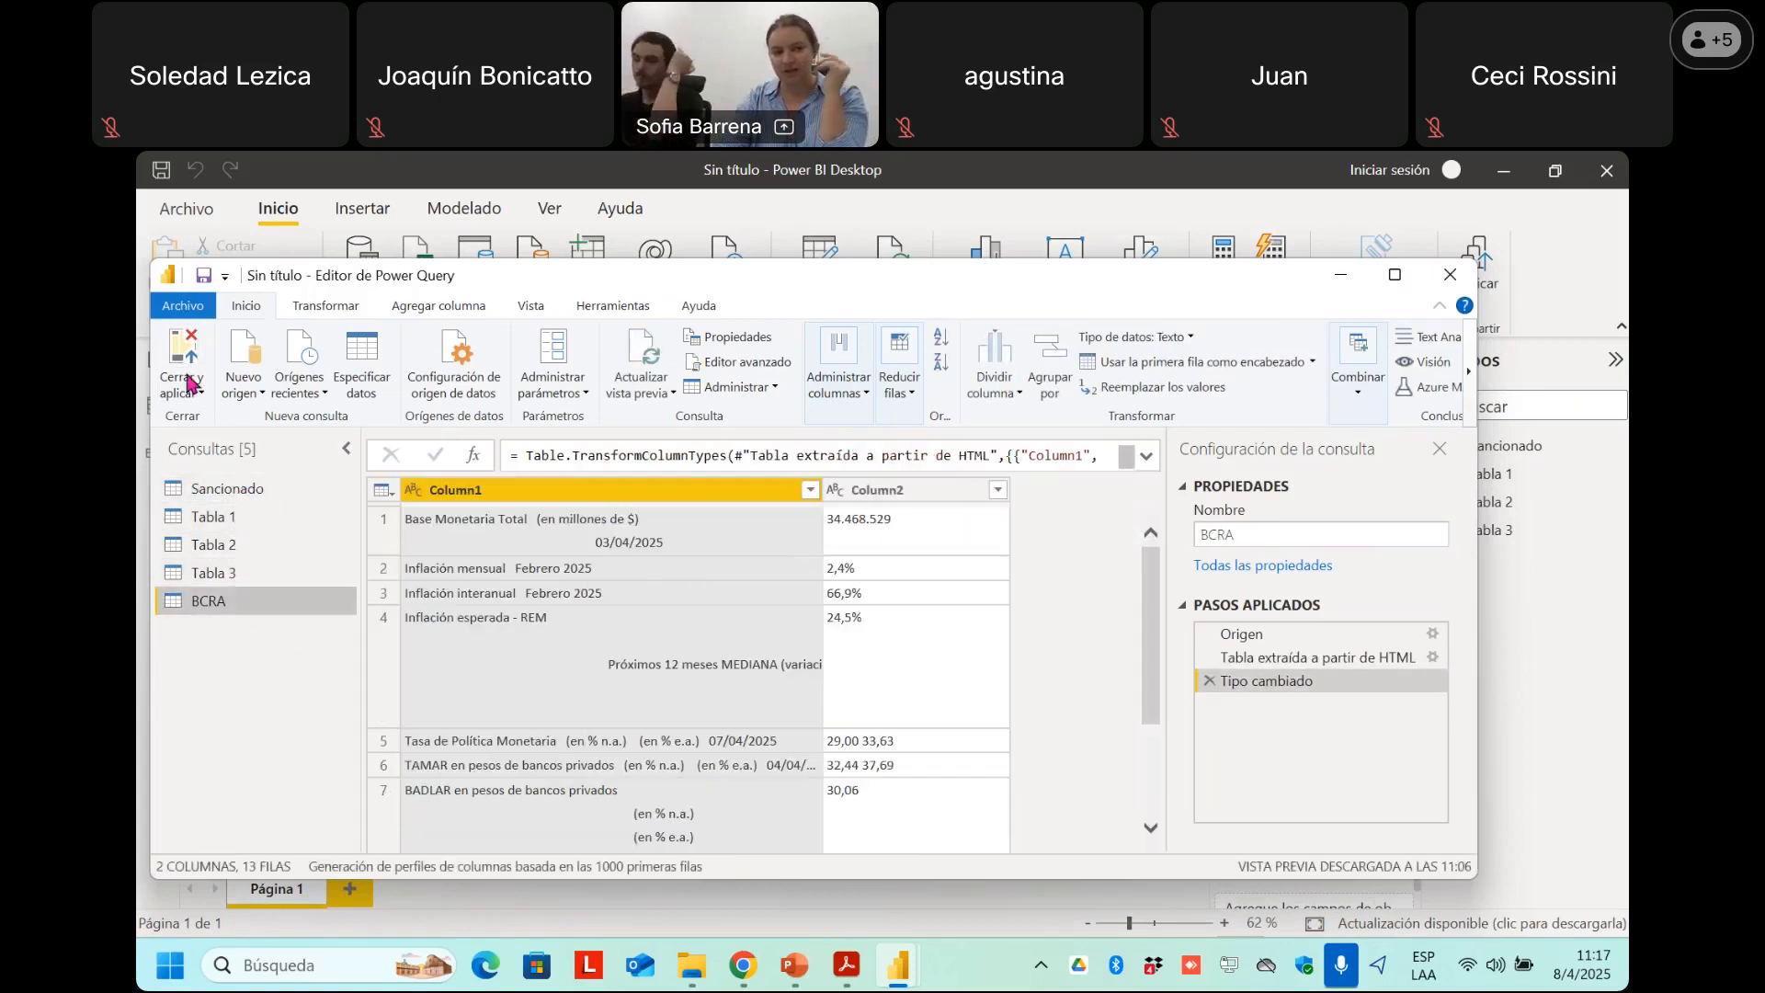
left_click(189, 357)
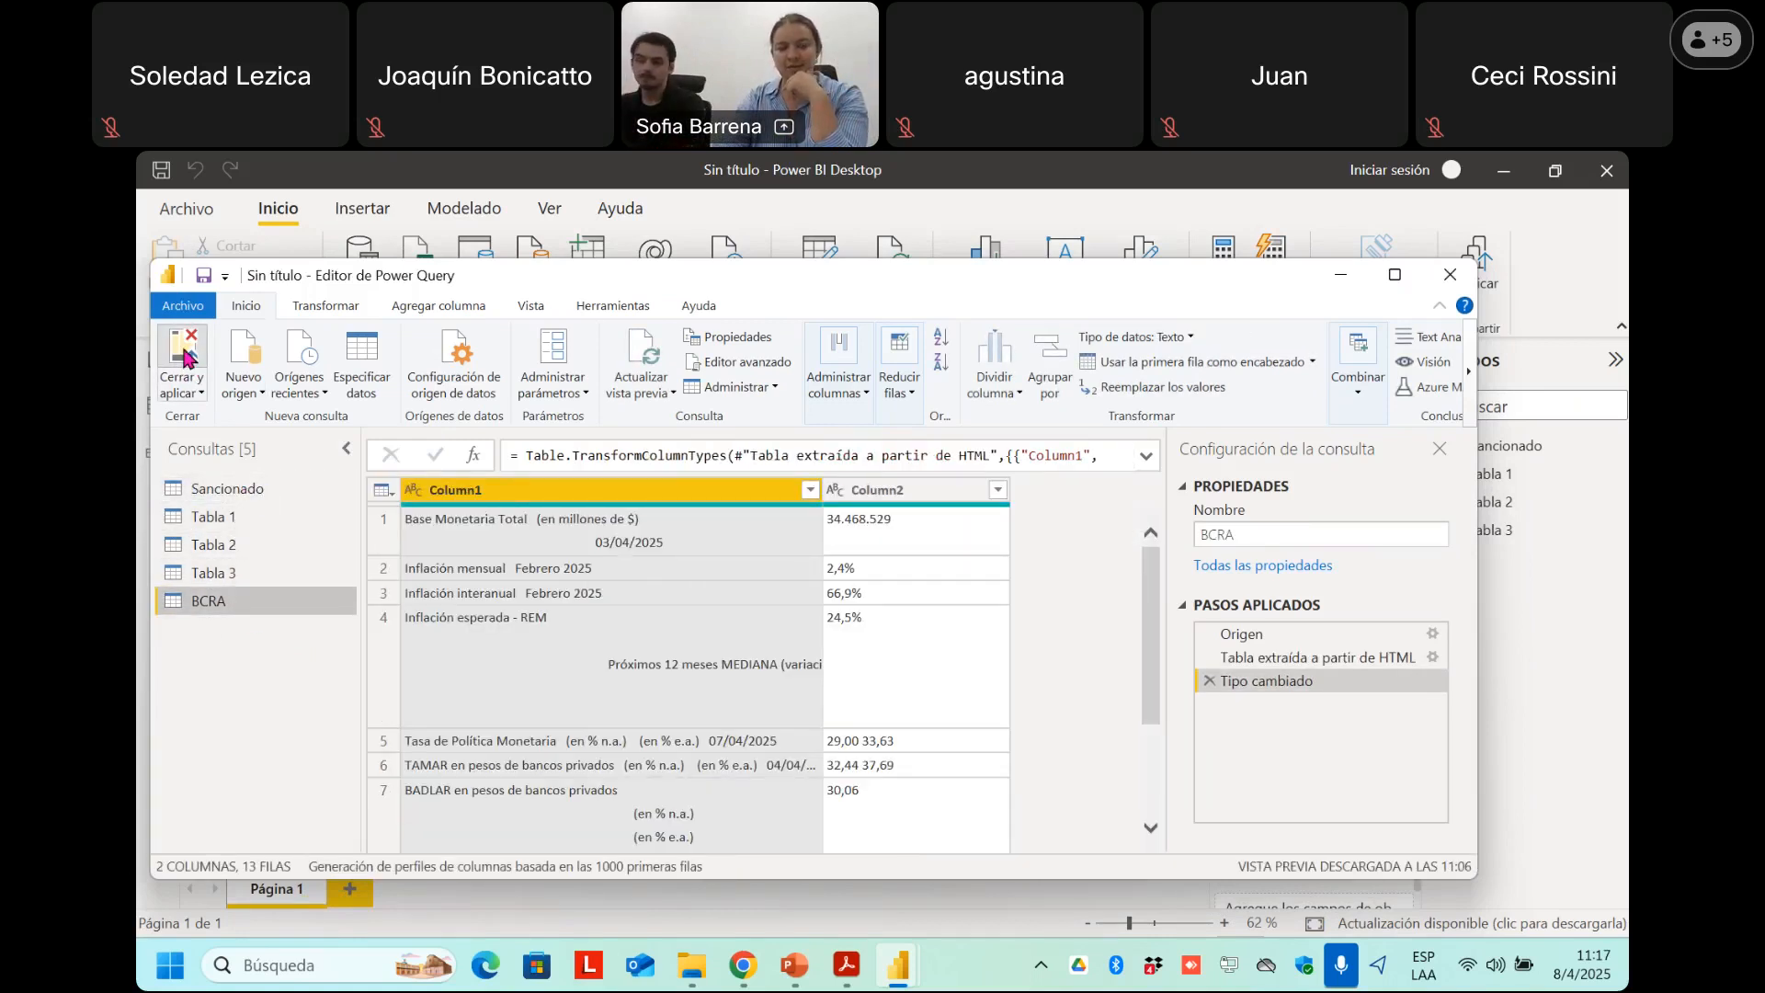
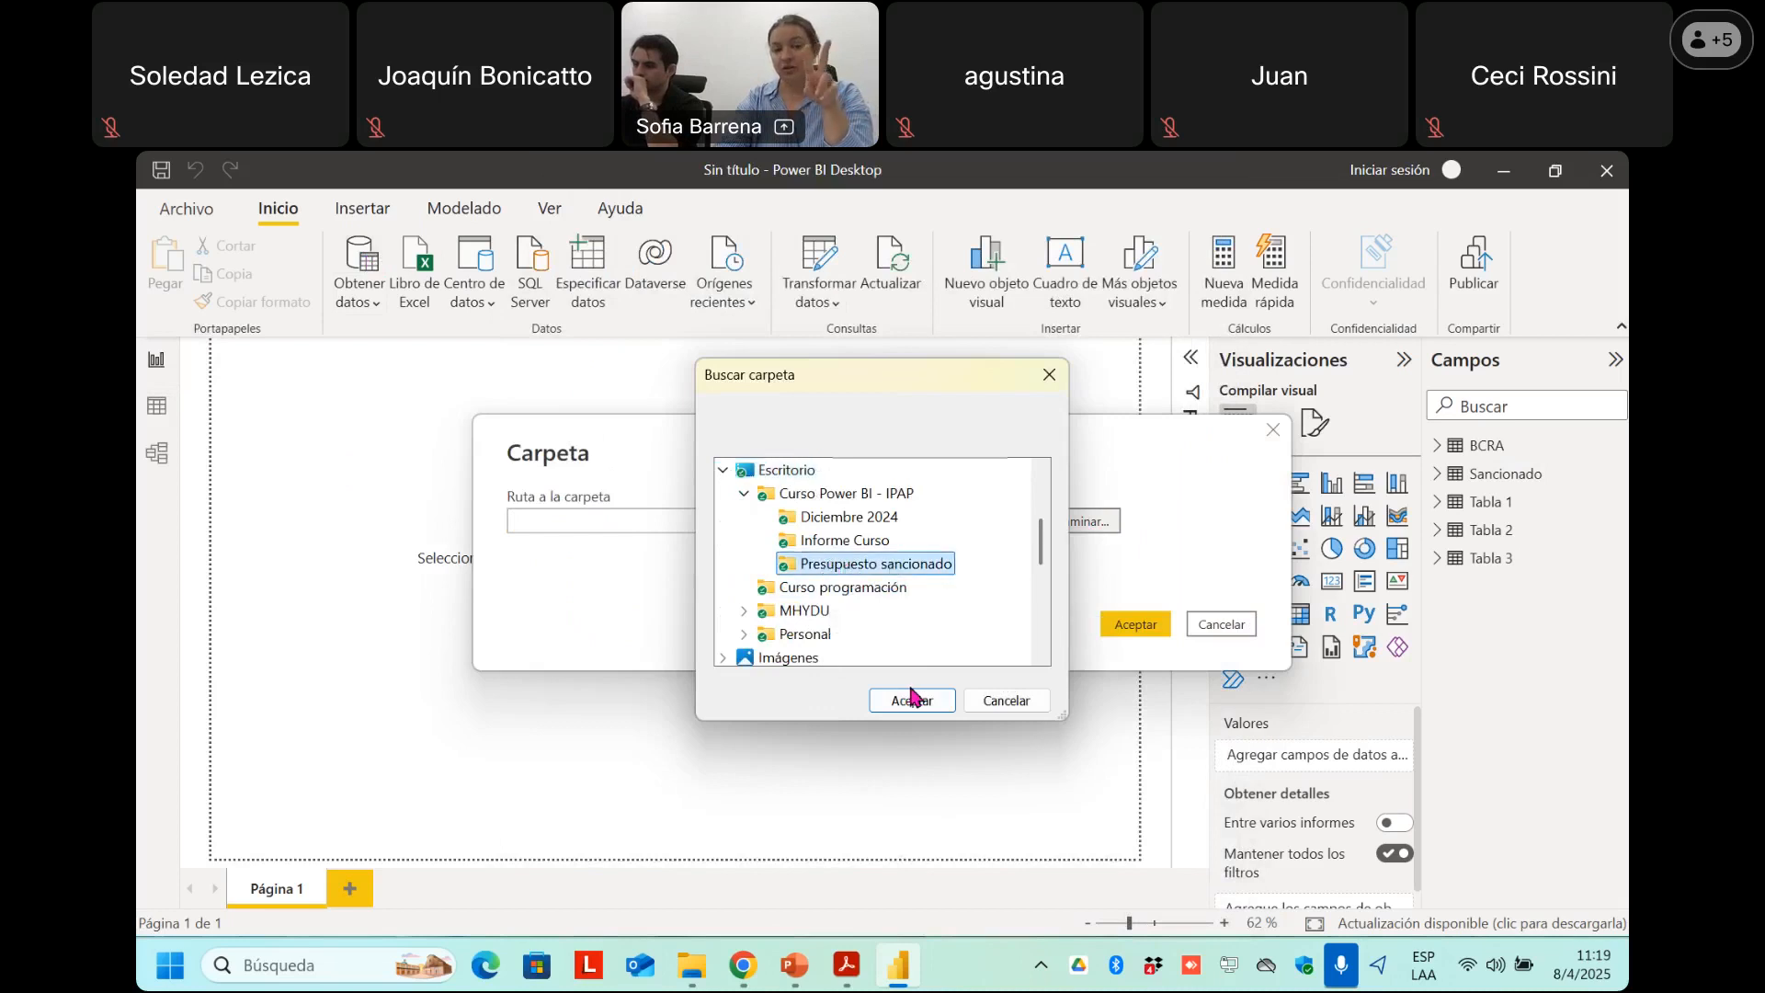
Switch to File Explorer, check the workbooks inside the Presupuesto sancionado folder, and return to Power BI Desktop.
left_click(697, 969)
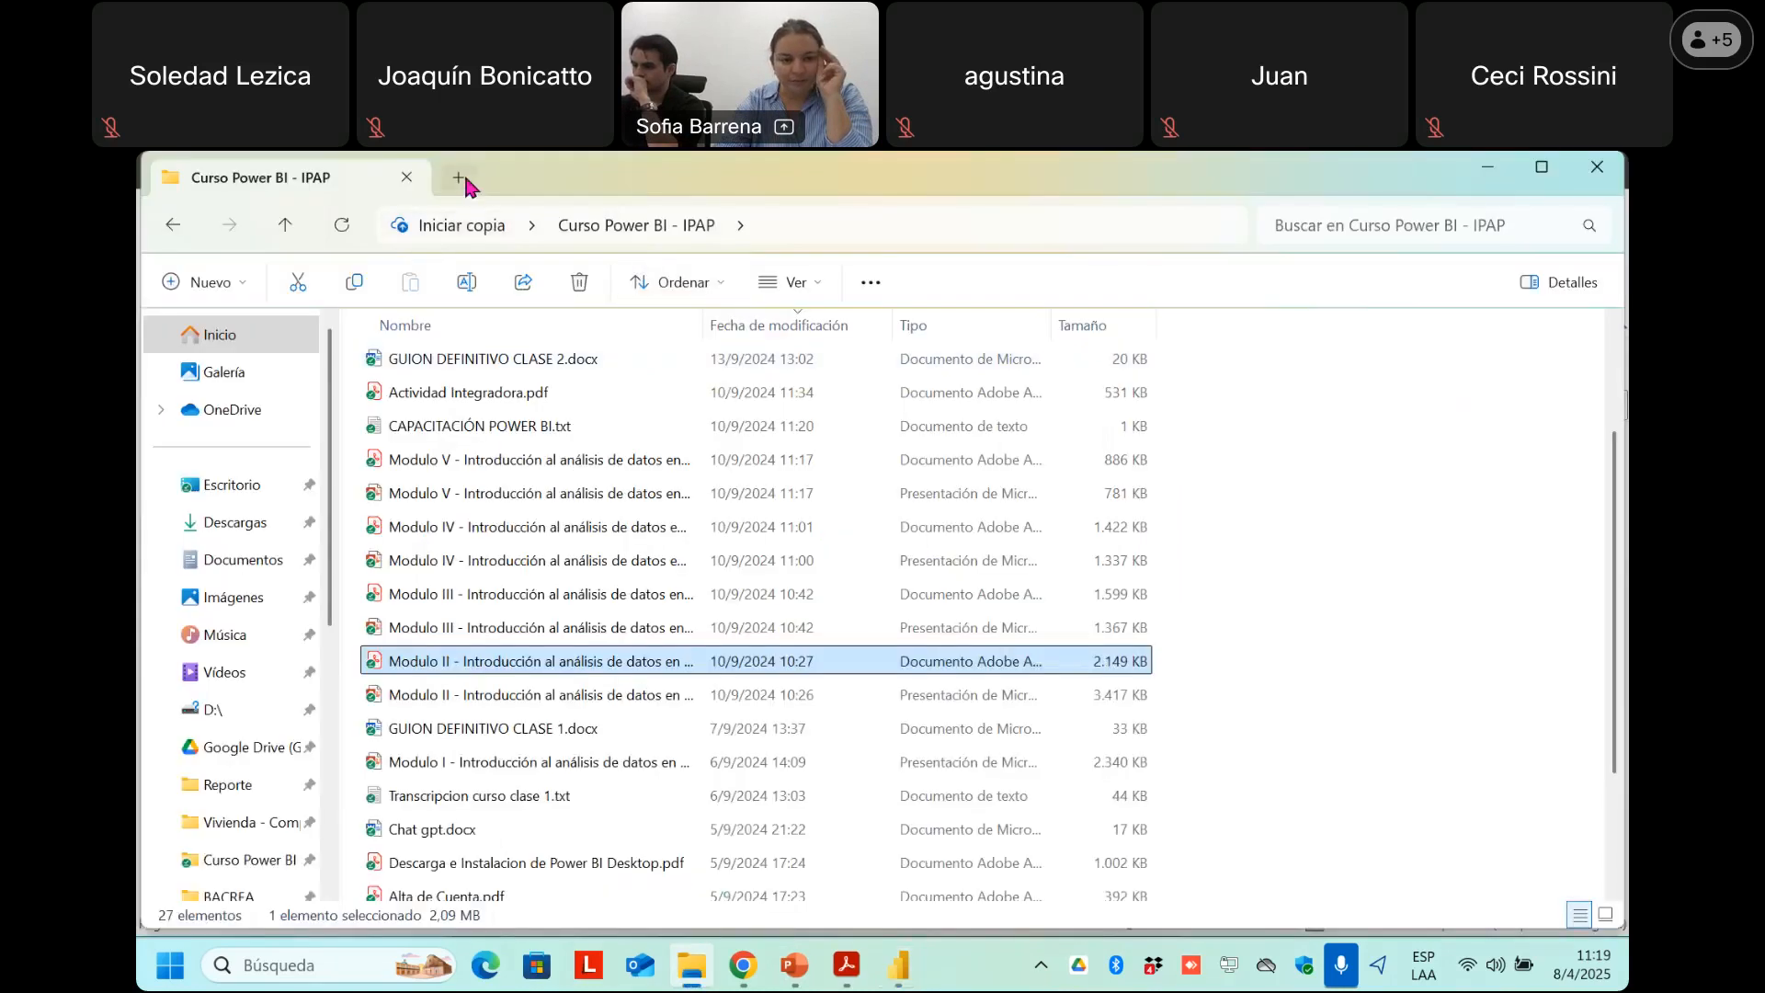
scroll(544, 515, "up", 2)
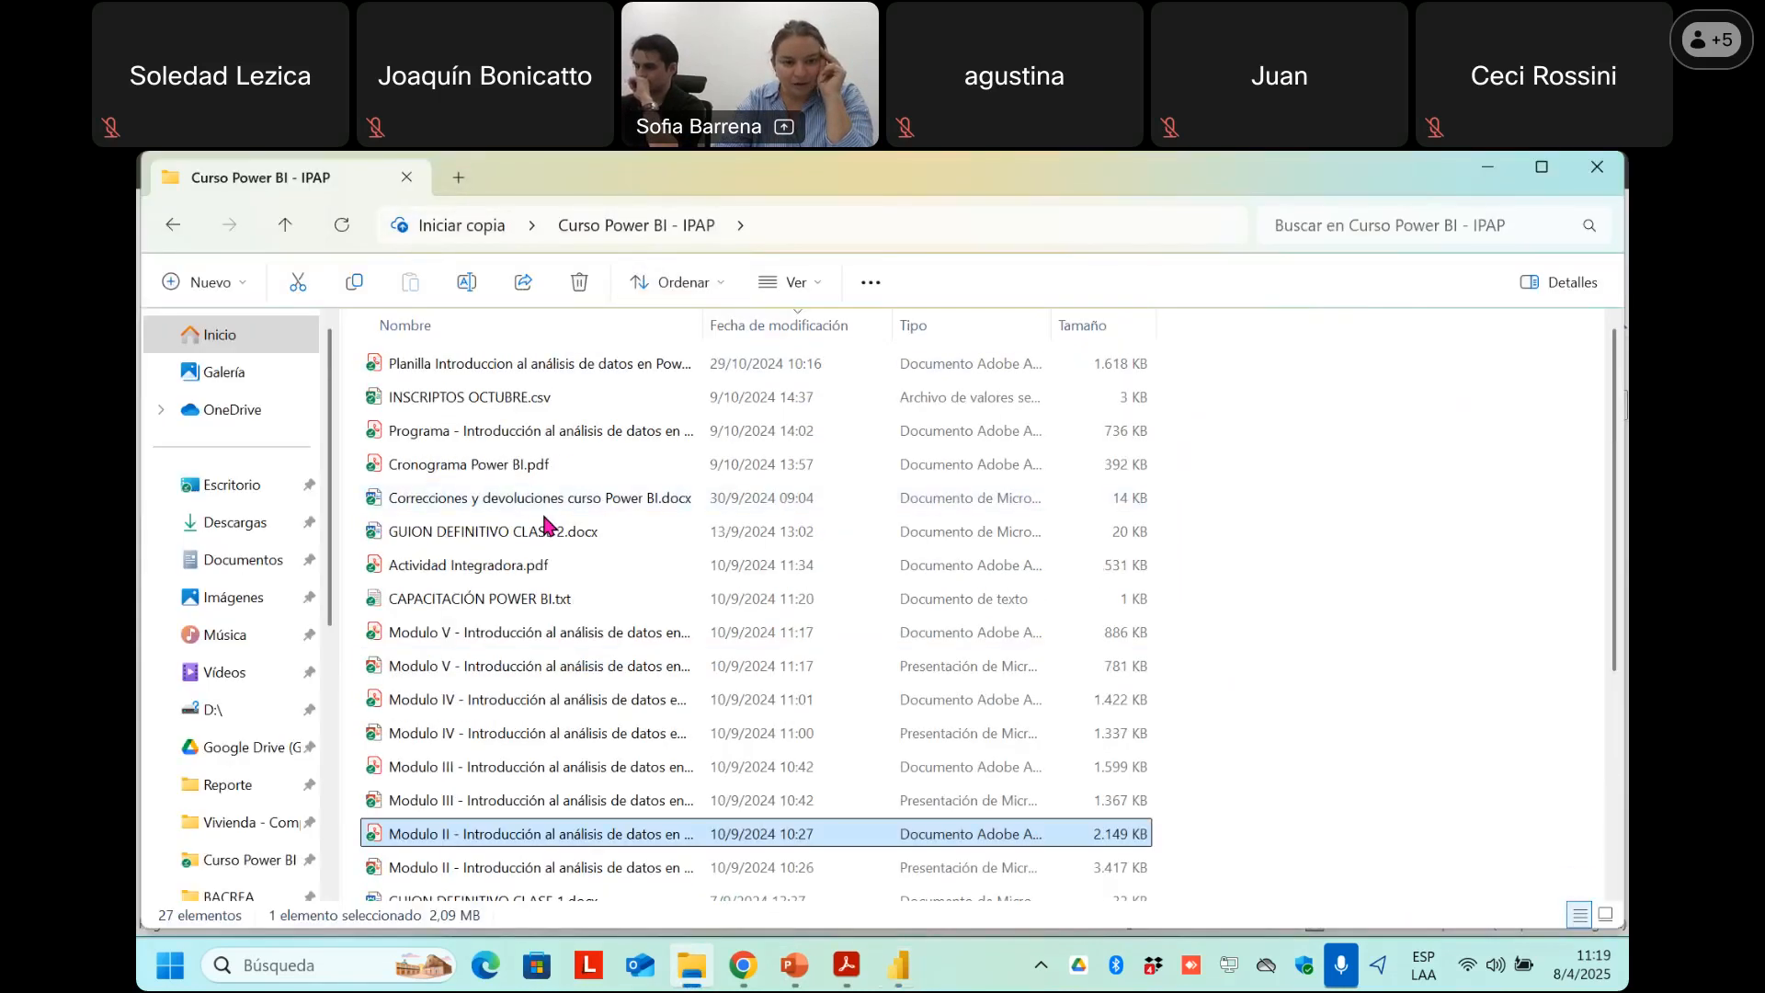
scroll(551, 525, "down", 4)
double_click(576, 883)
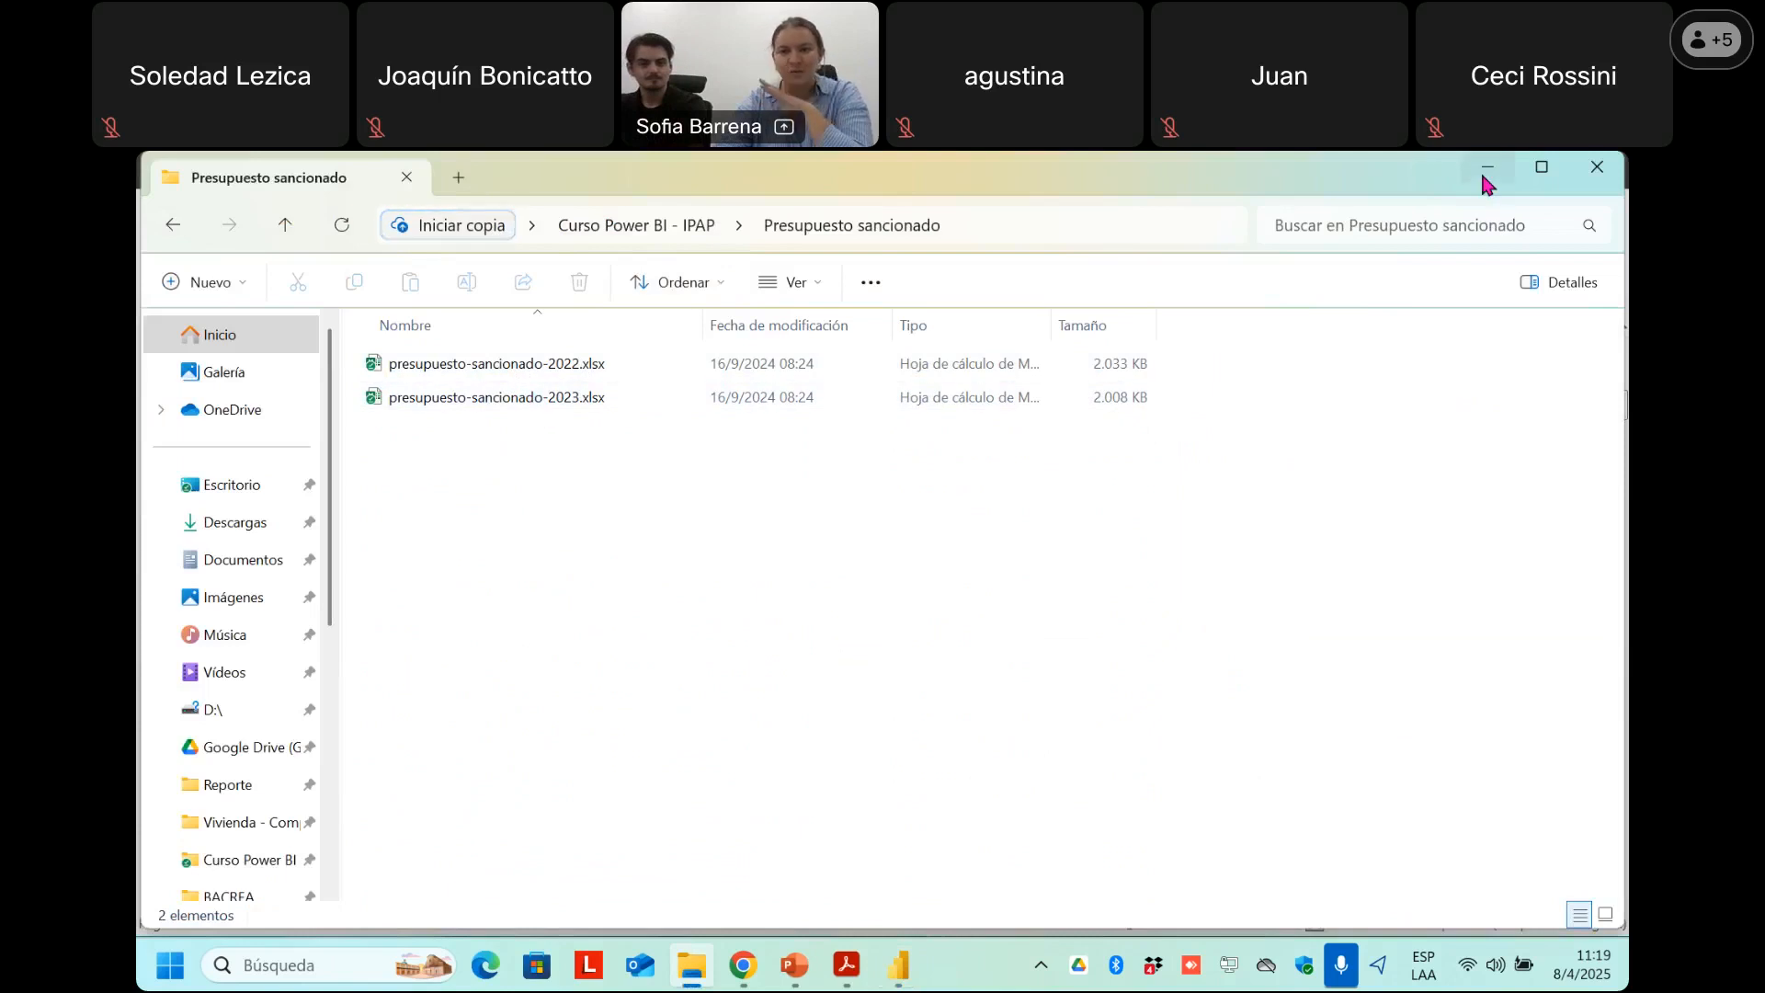
left_click(552, 397)
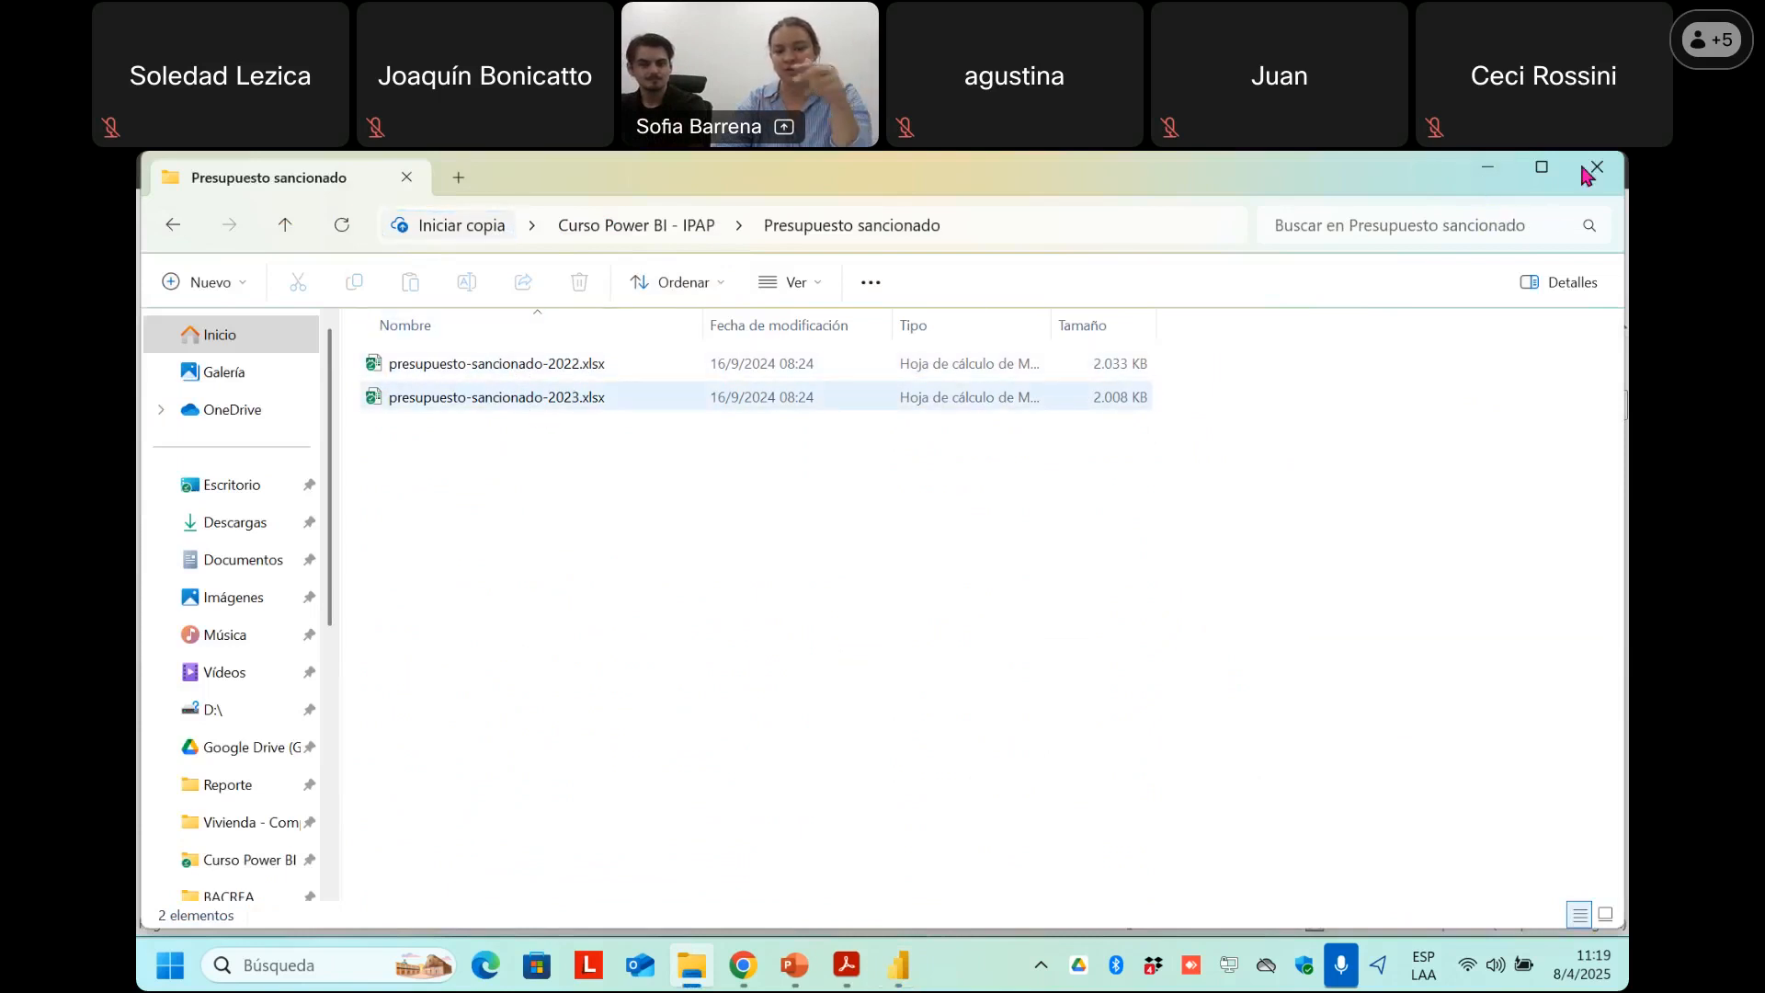
left_click(1492, 168)
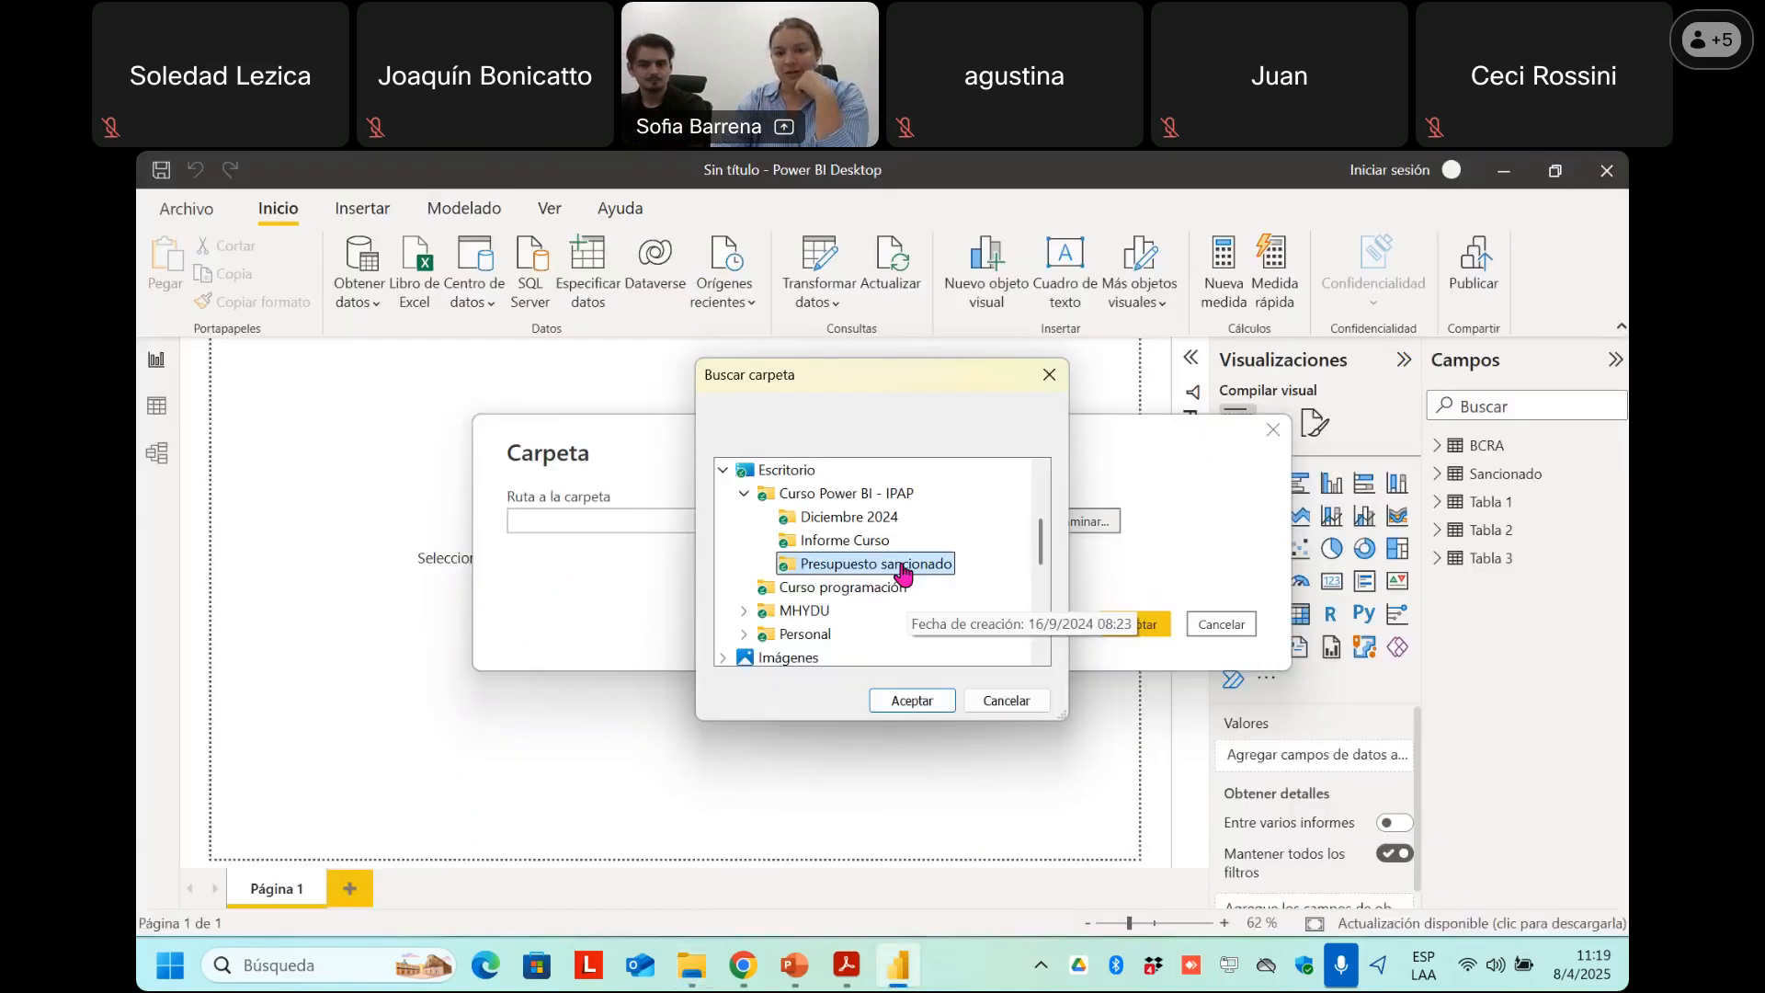
Connect to the Presupuesto sancionado folder on the desktop and choose to combine and transform its files.
left_click(916, 703)
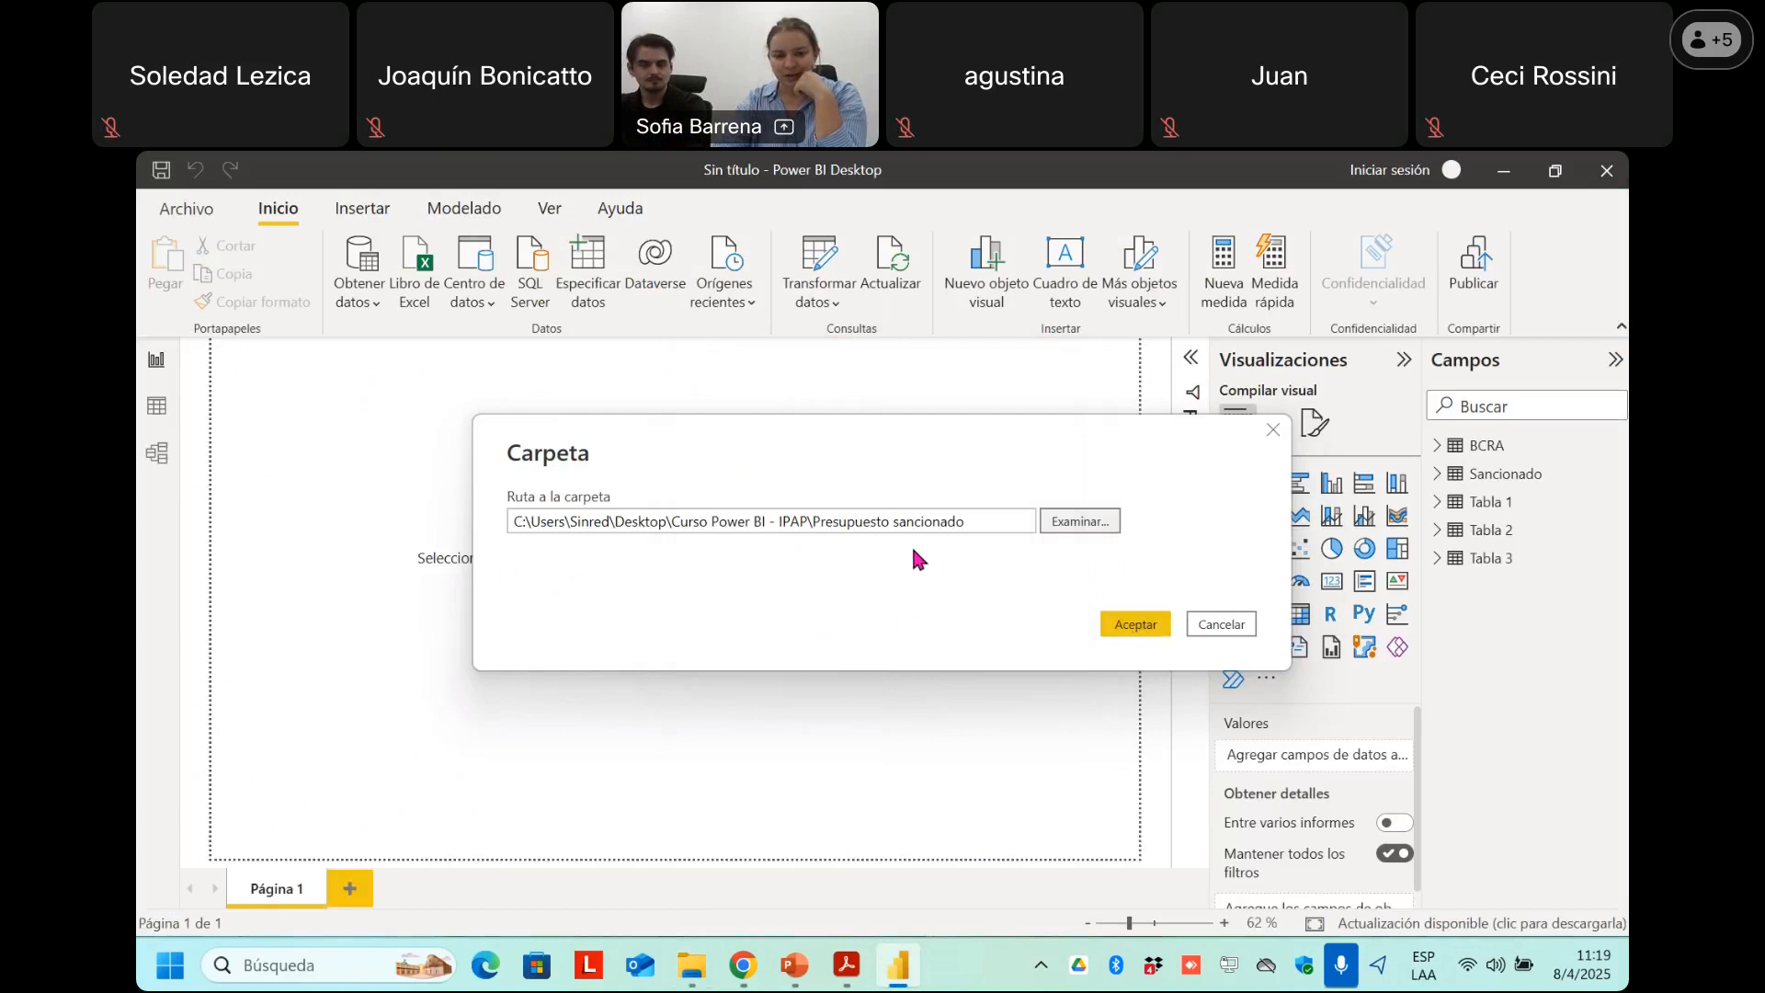
left_click(1118, 622)
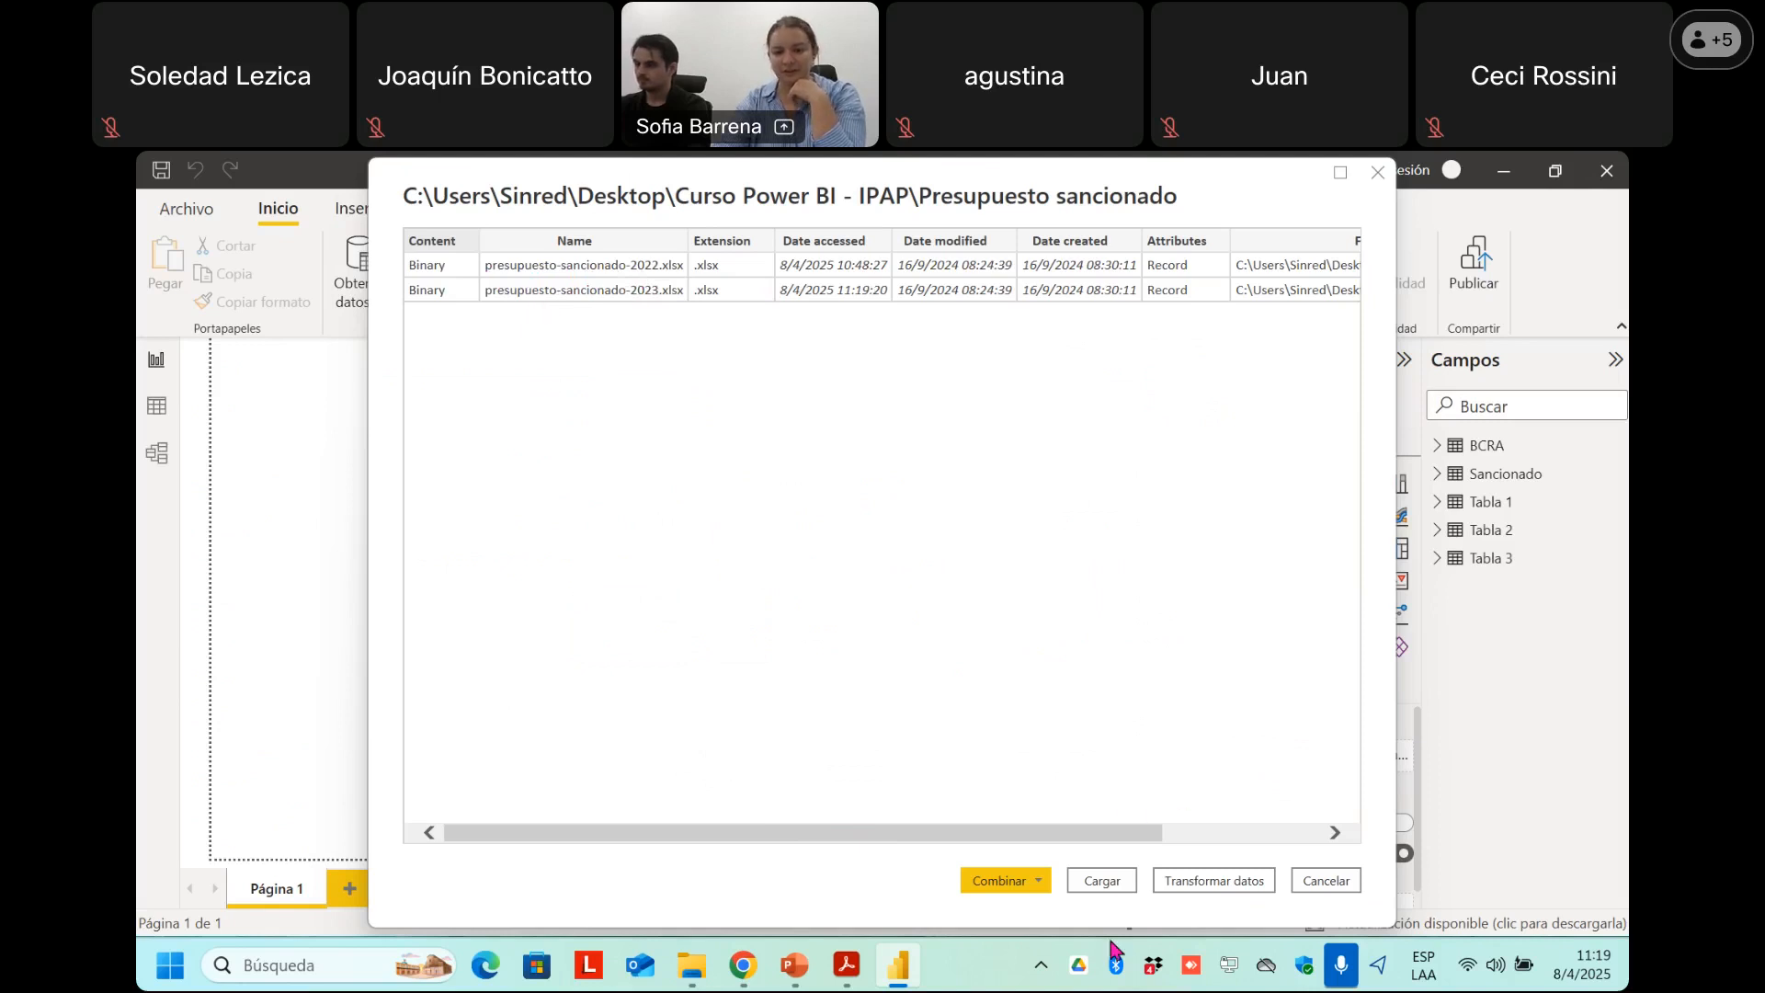
left_click(1043, 884)
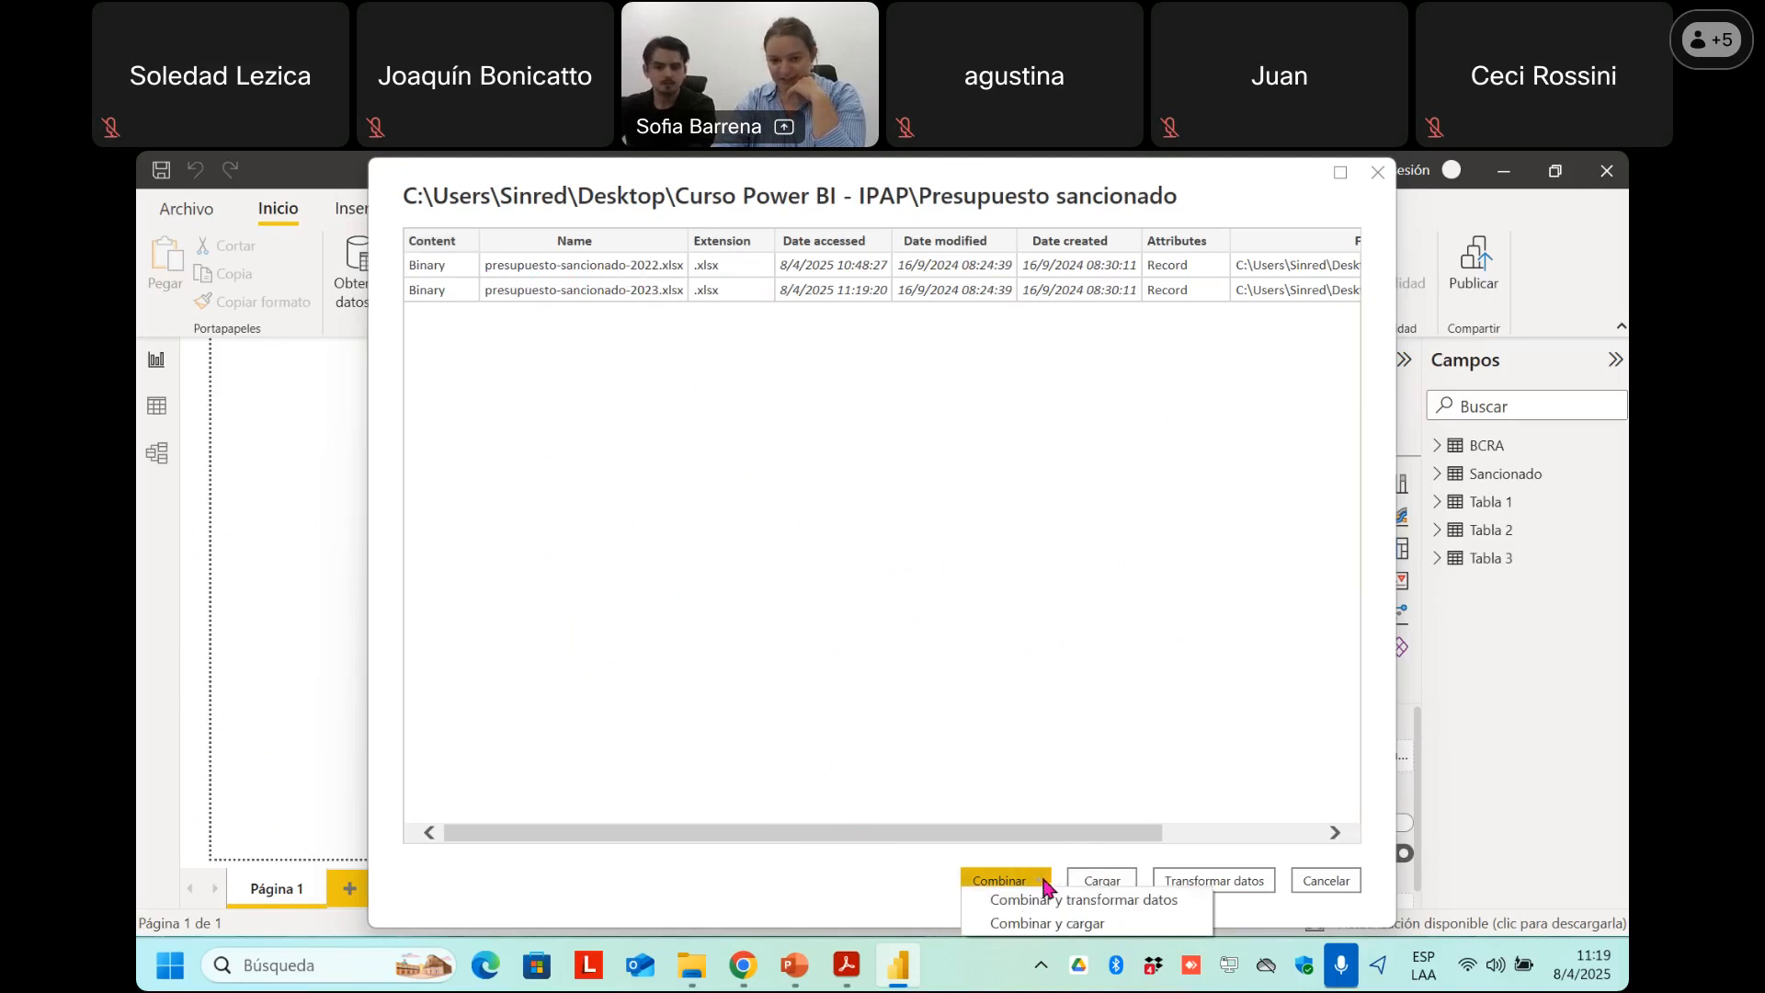
left_click(1034, 881)
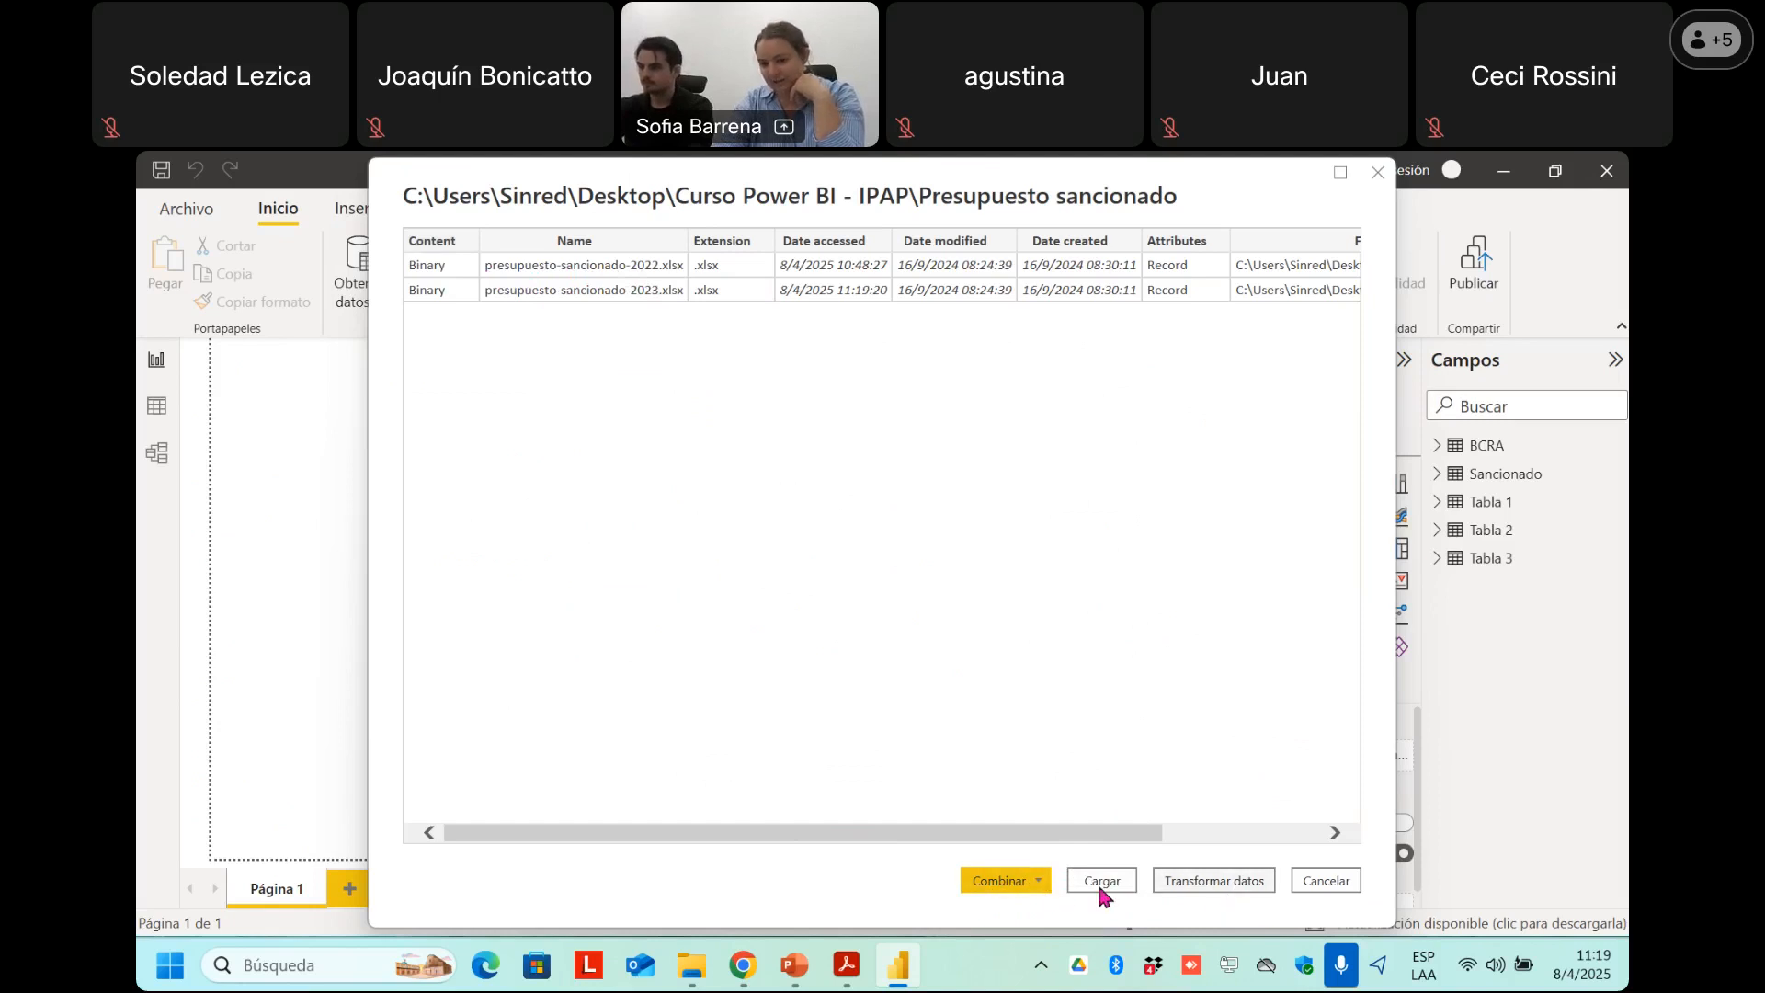
left_click(1042, 884)
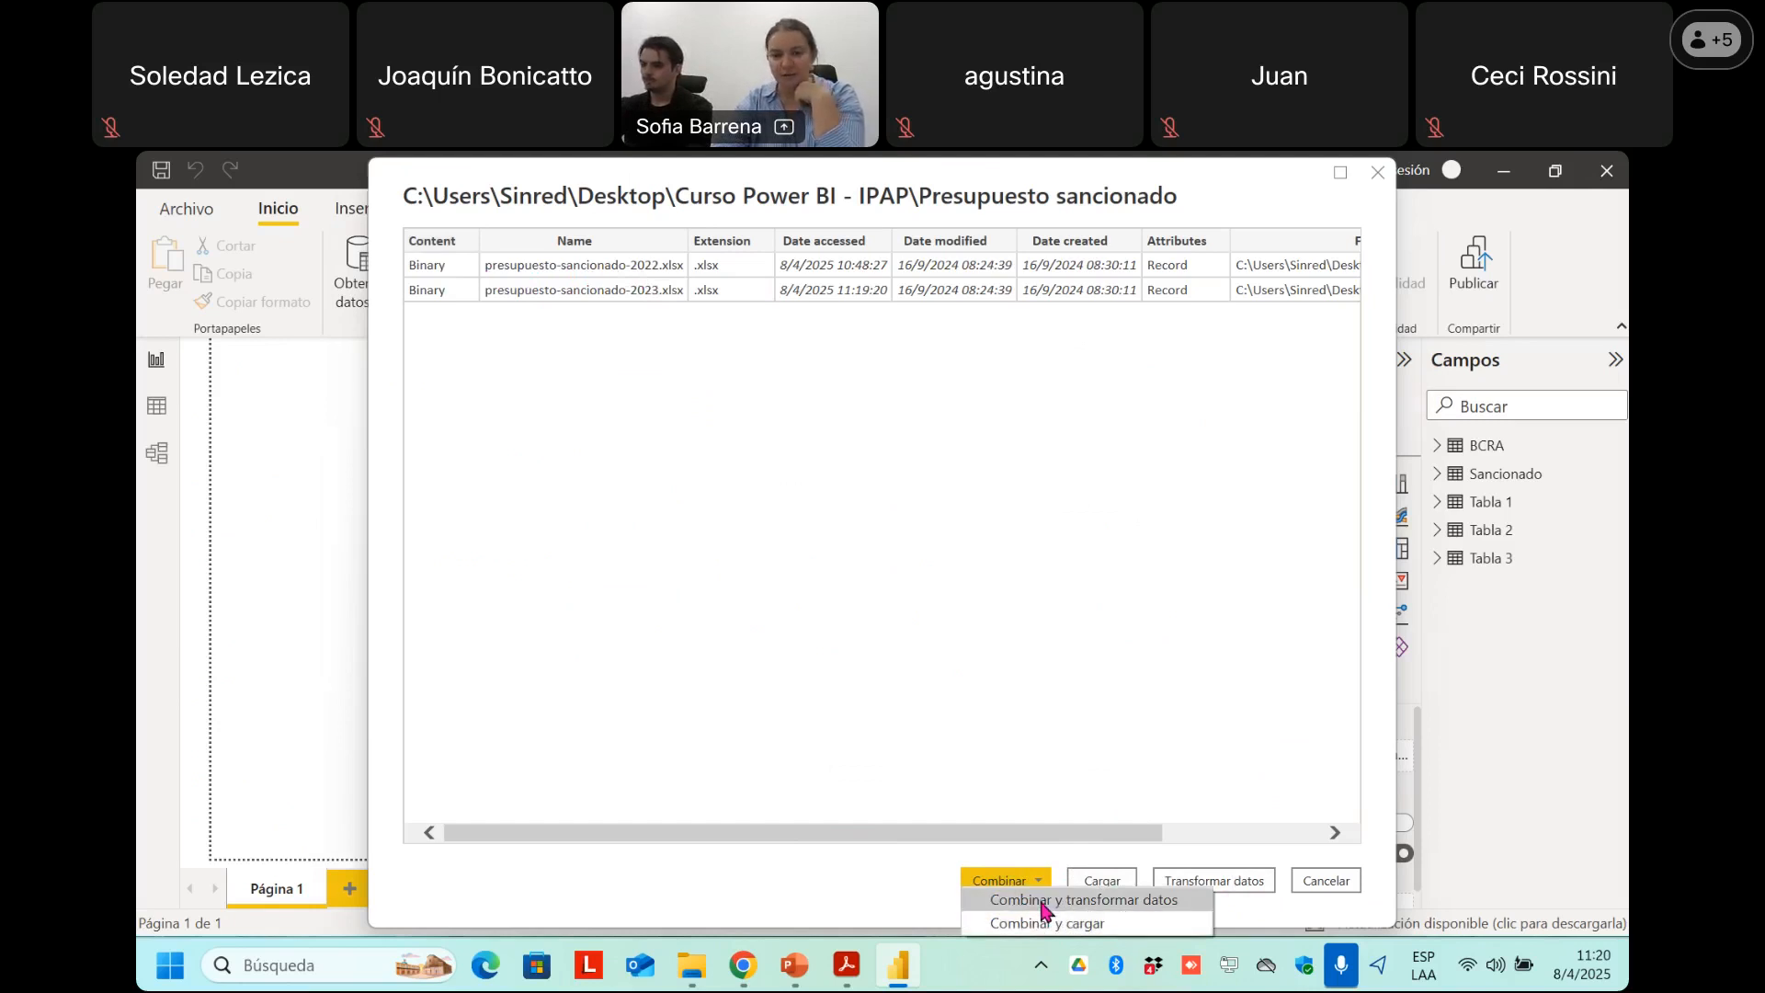
left_click(1044, 906)
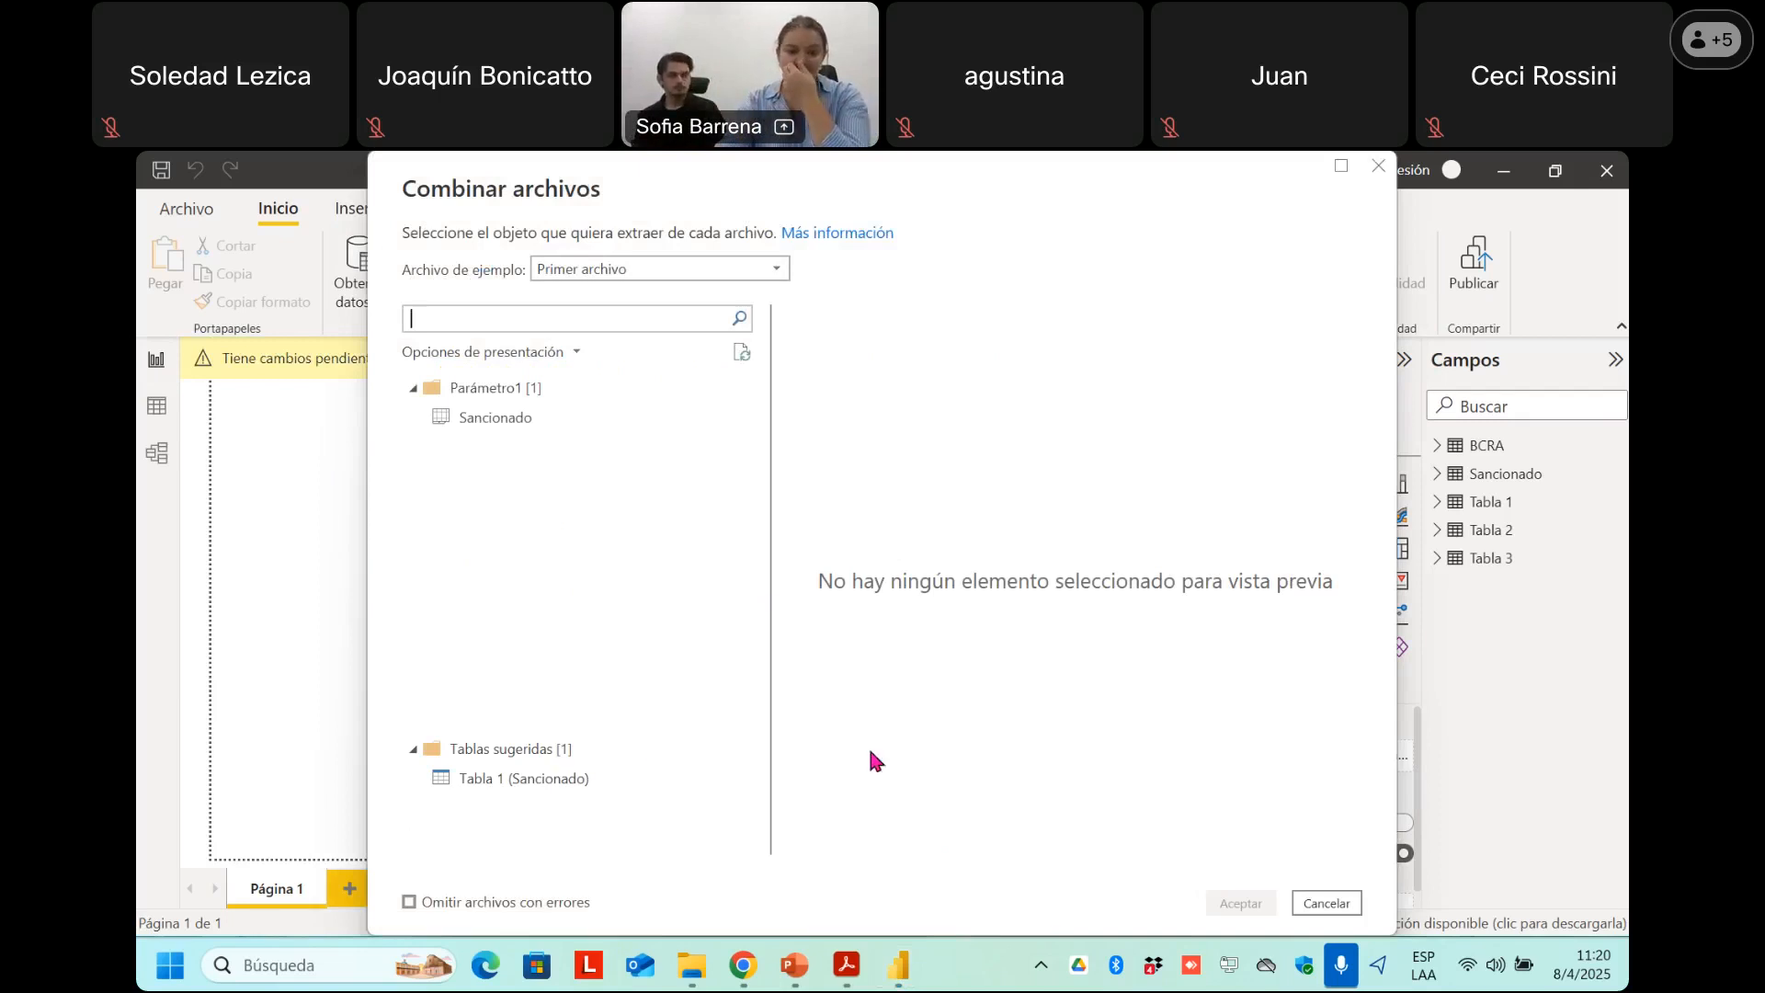
Combine the files using the Sancionado sheet of the first file and bring up the combined query in Power Query.
left_click(487, 421)
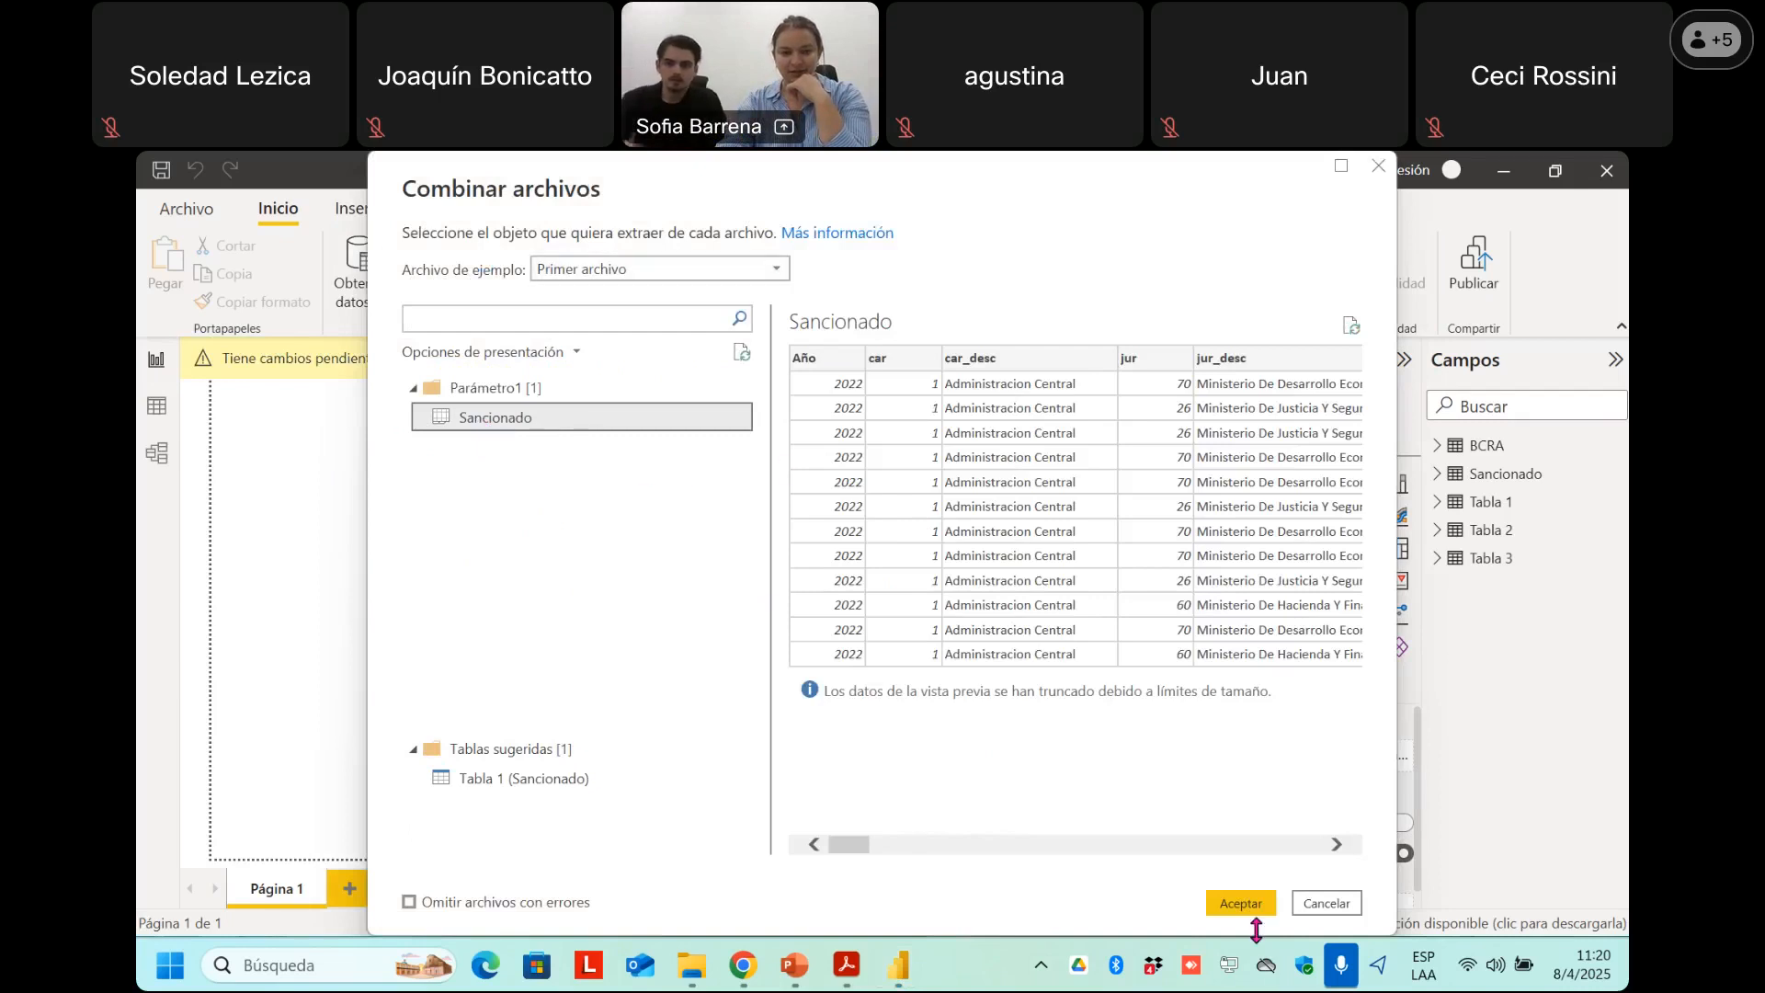
key("alt+Tab")
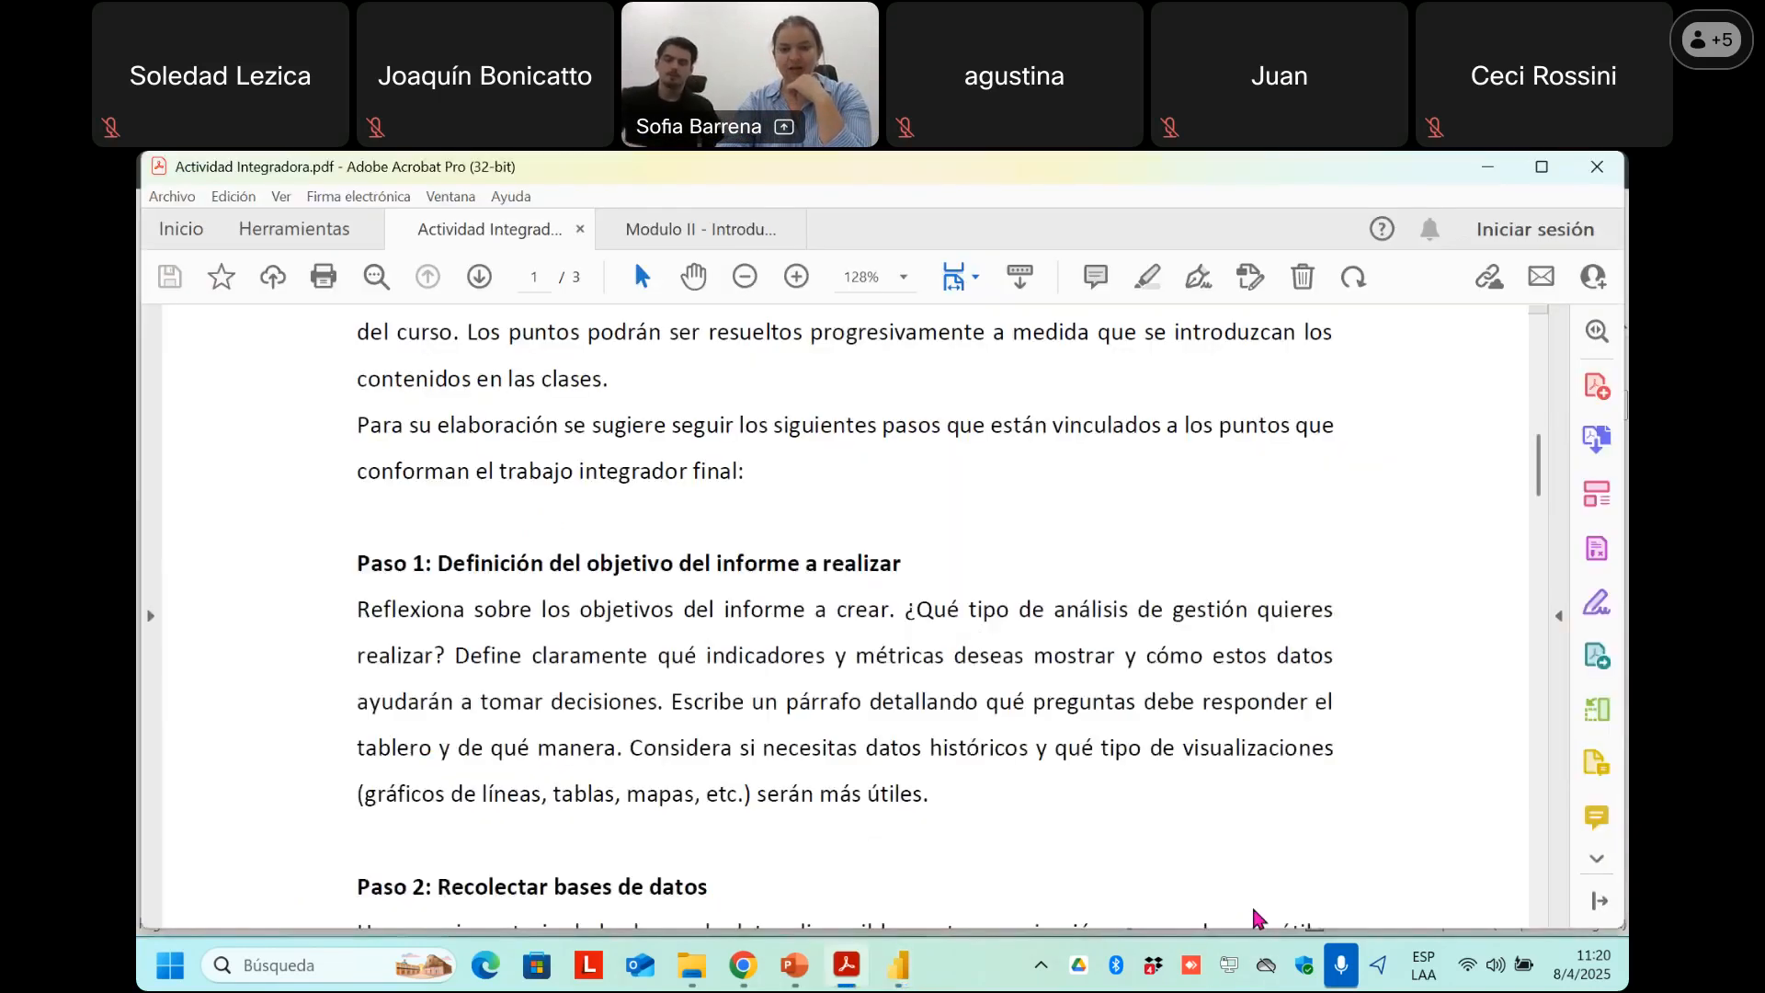
key("alt+Tab")
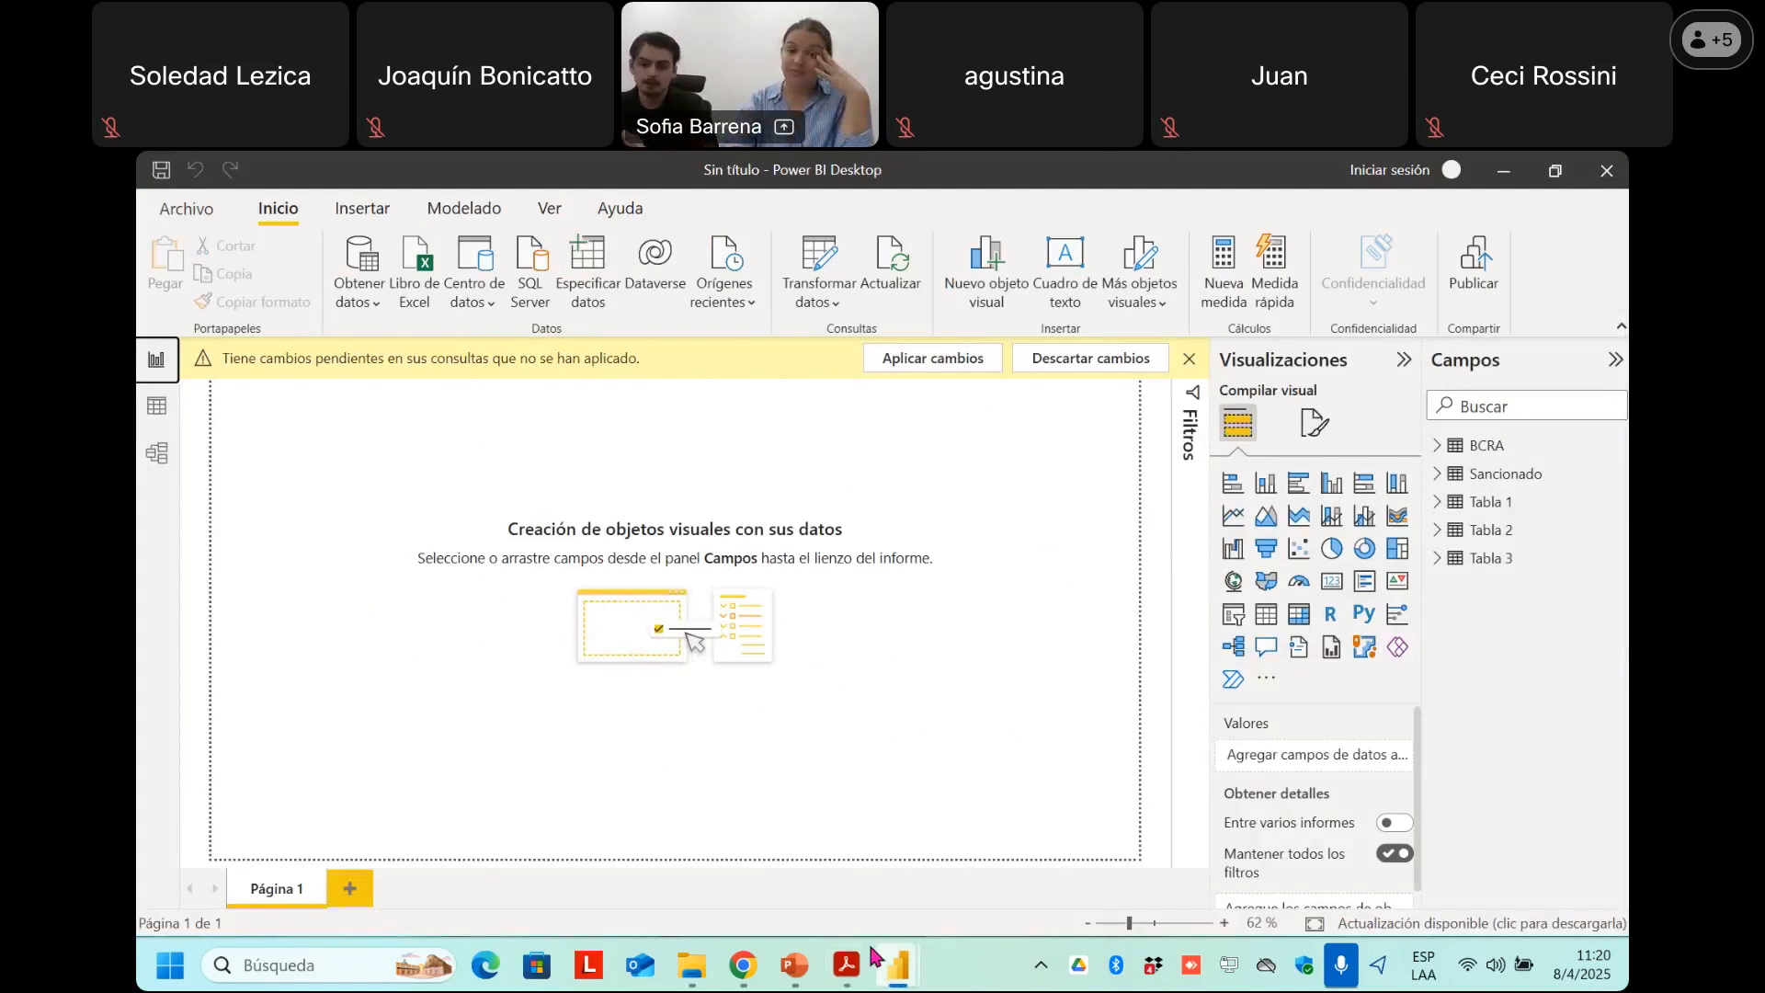
left_click(897, 963)
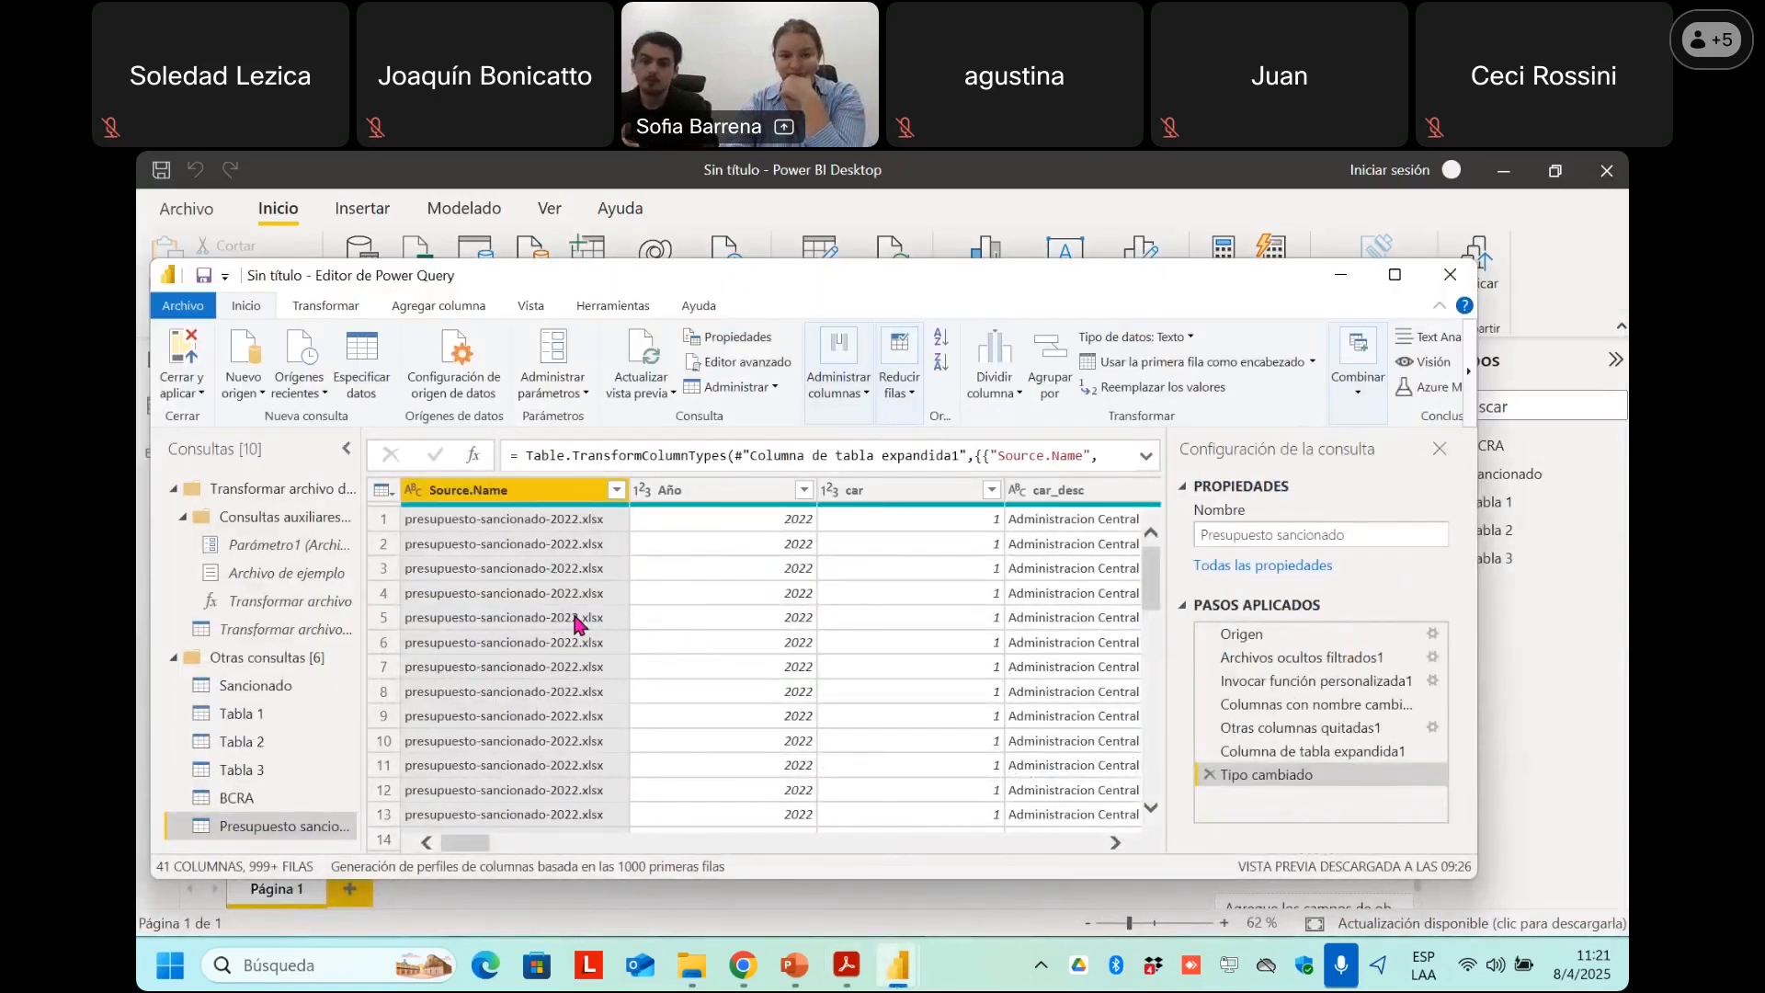
Check which source files the Source.Name column of the Presupuesto sancionado query contains by loading its complete filter list.
left_click(616, 489)
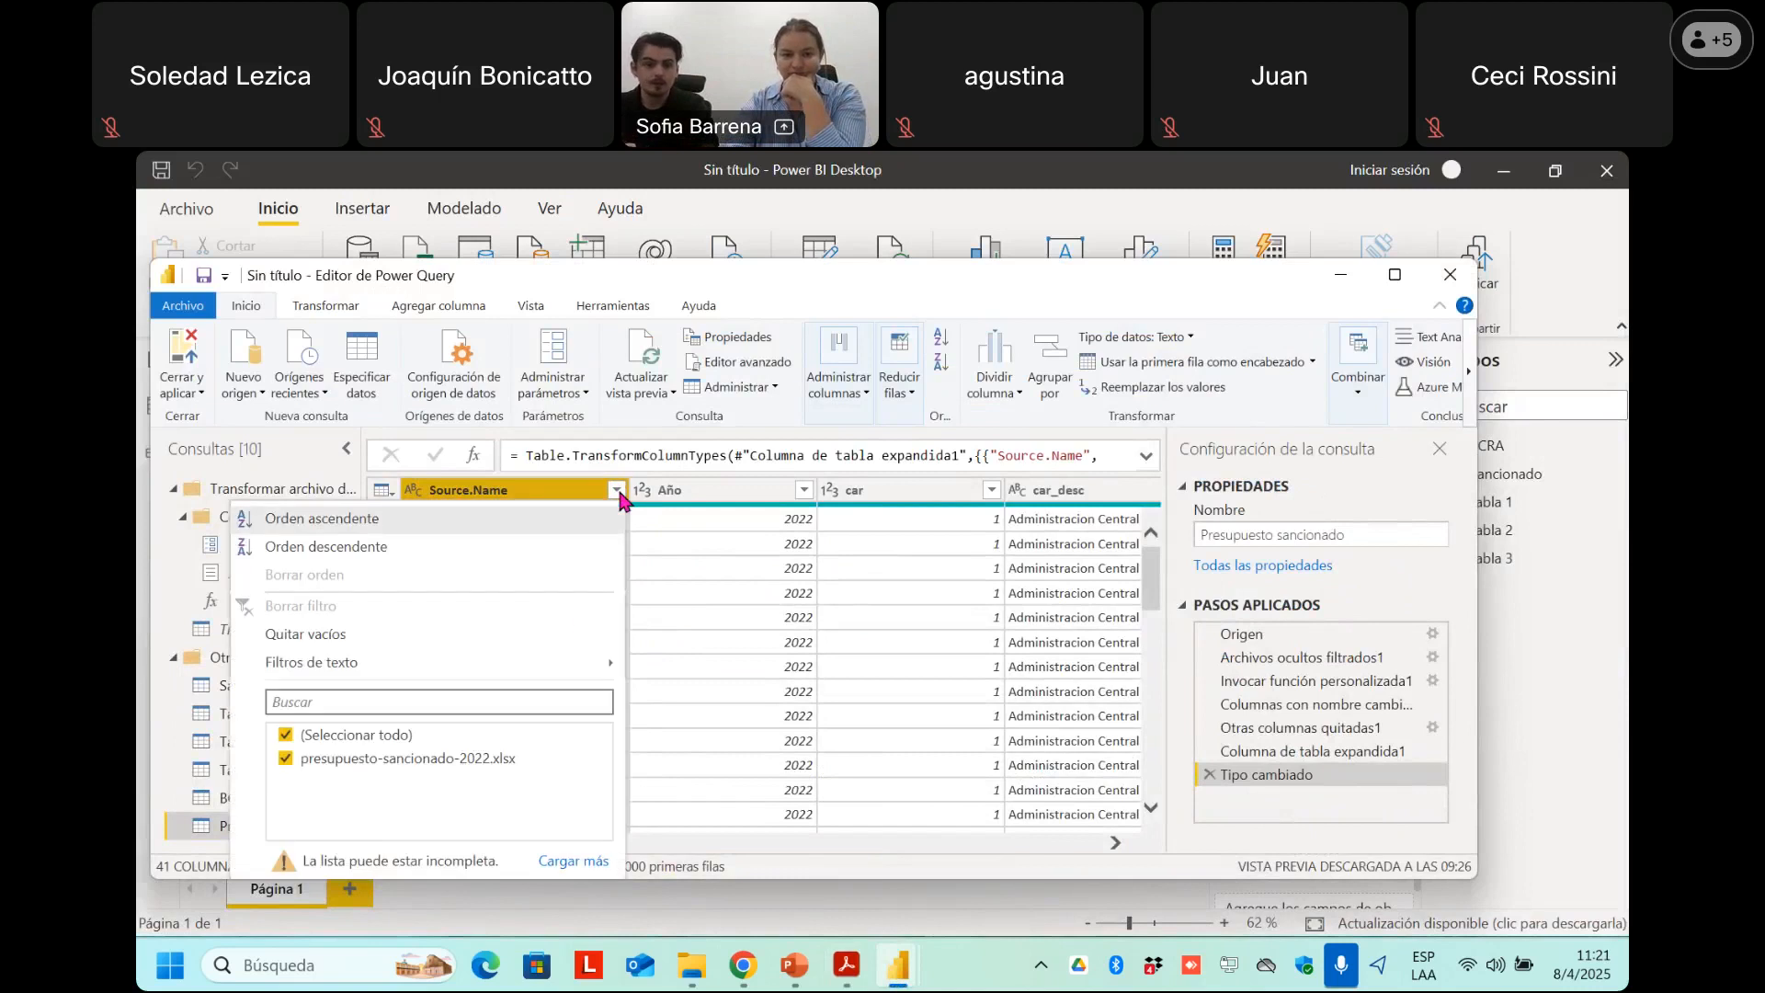
left_click(575, 865)
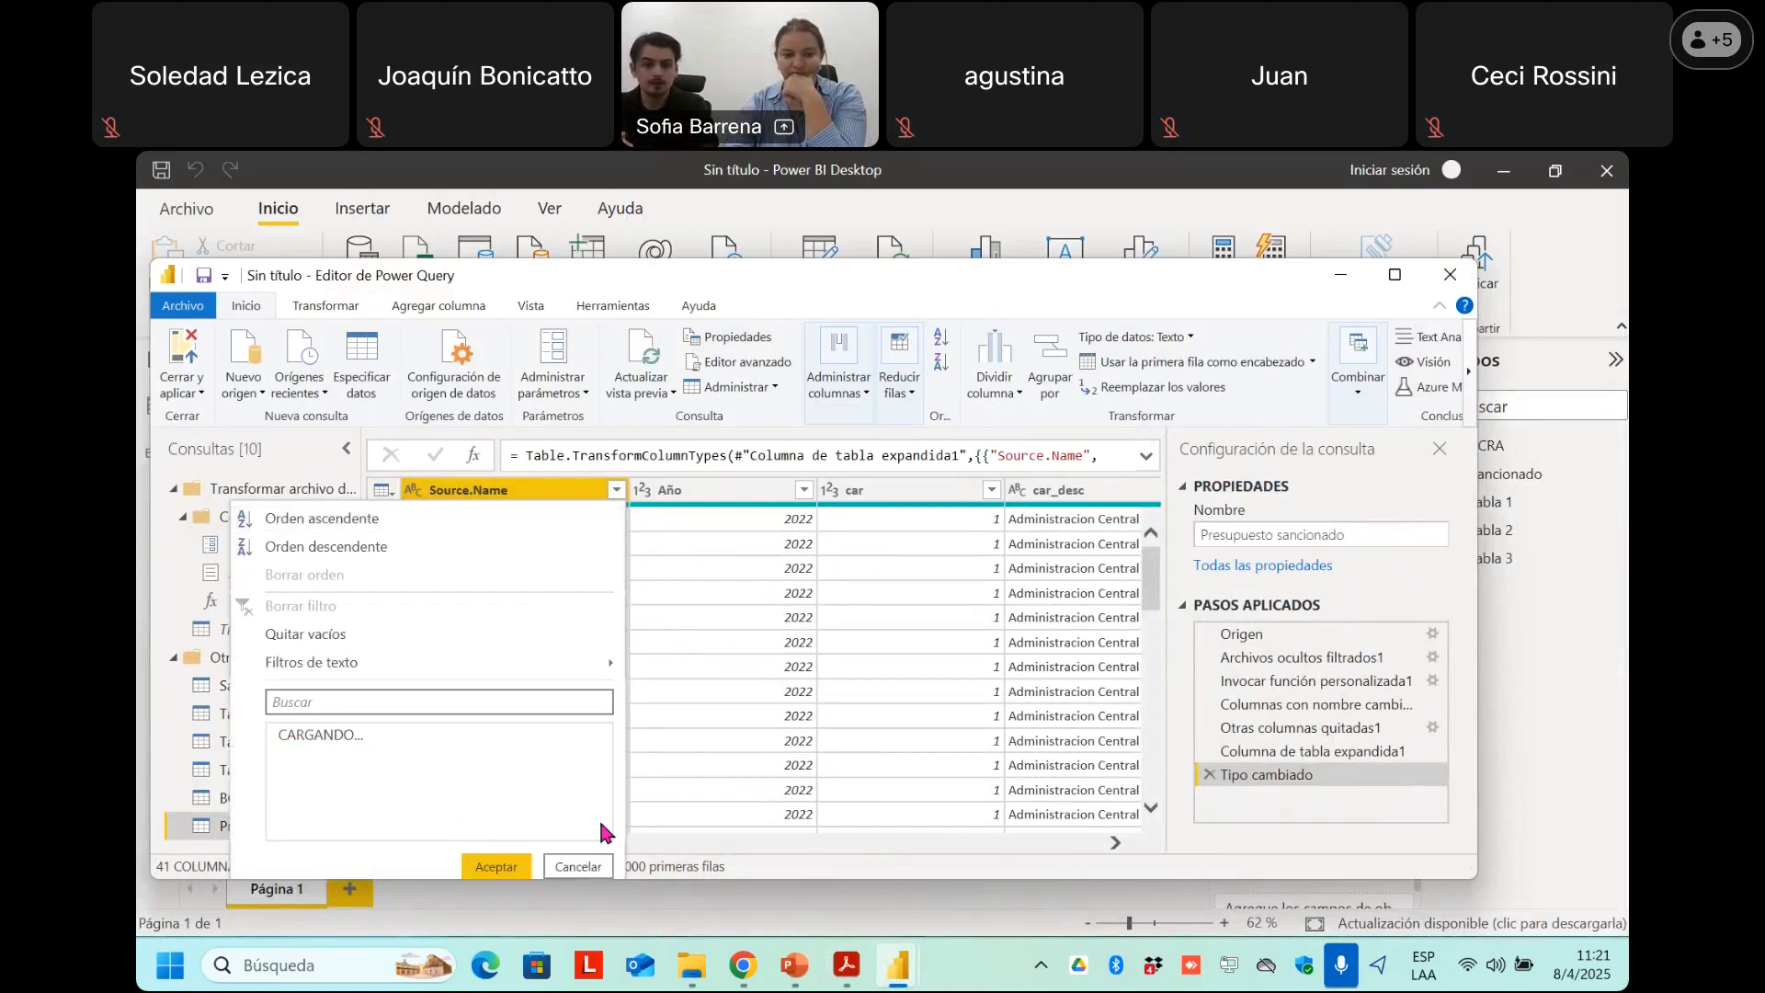
left_click(692, 603)
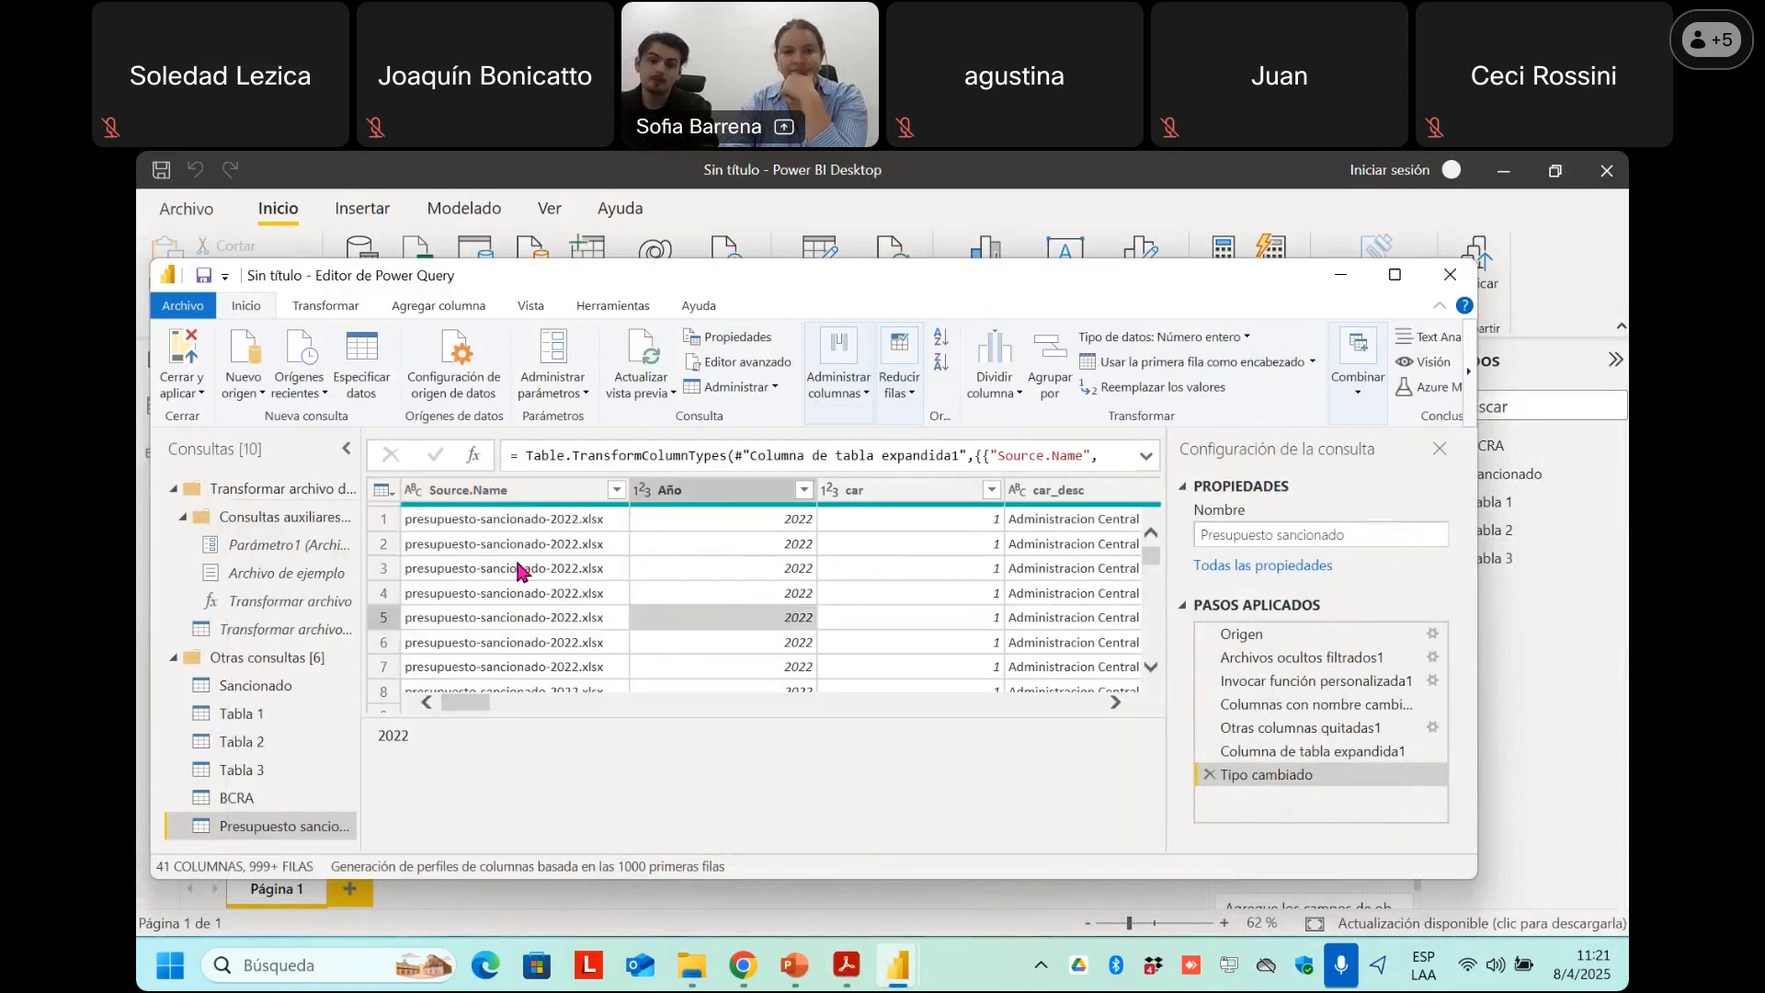
left_click(535, 524)
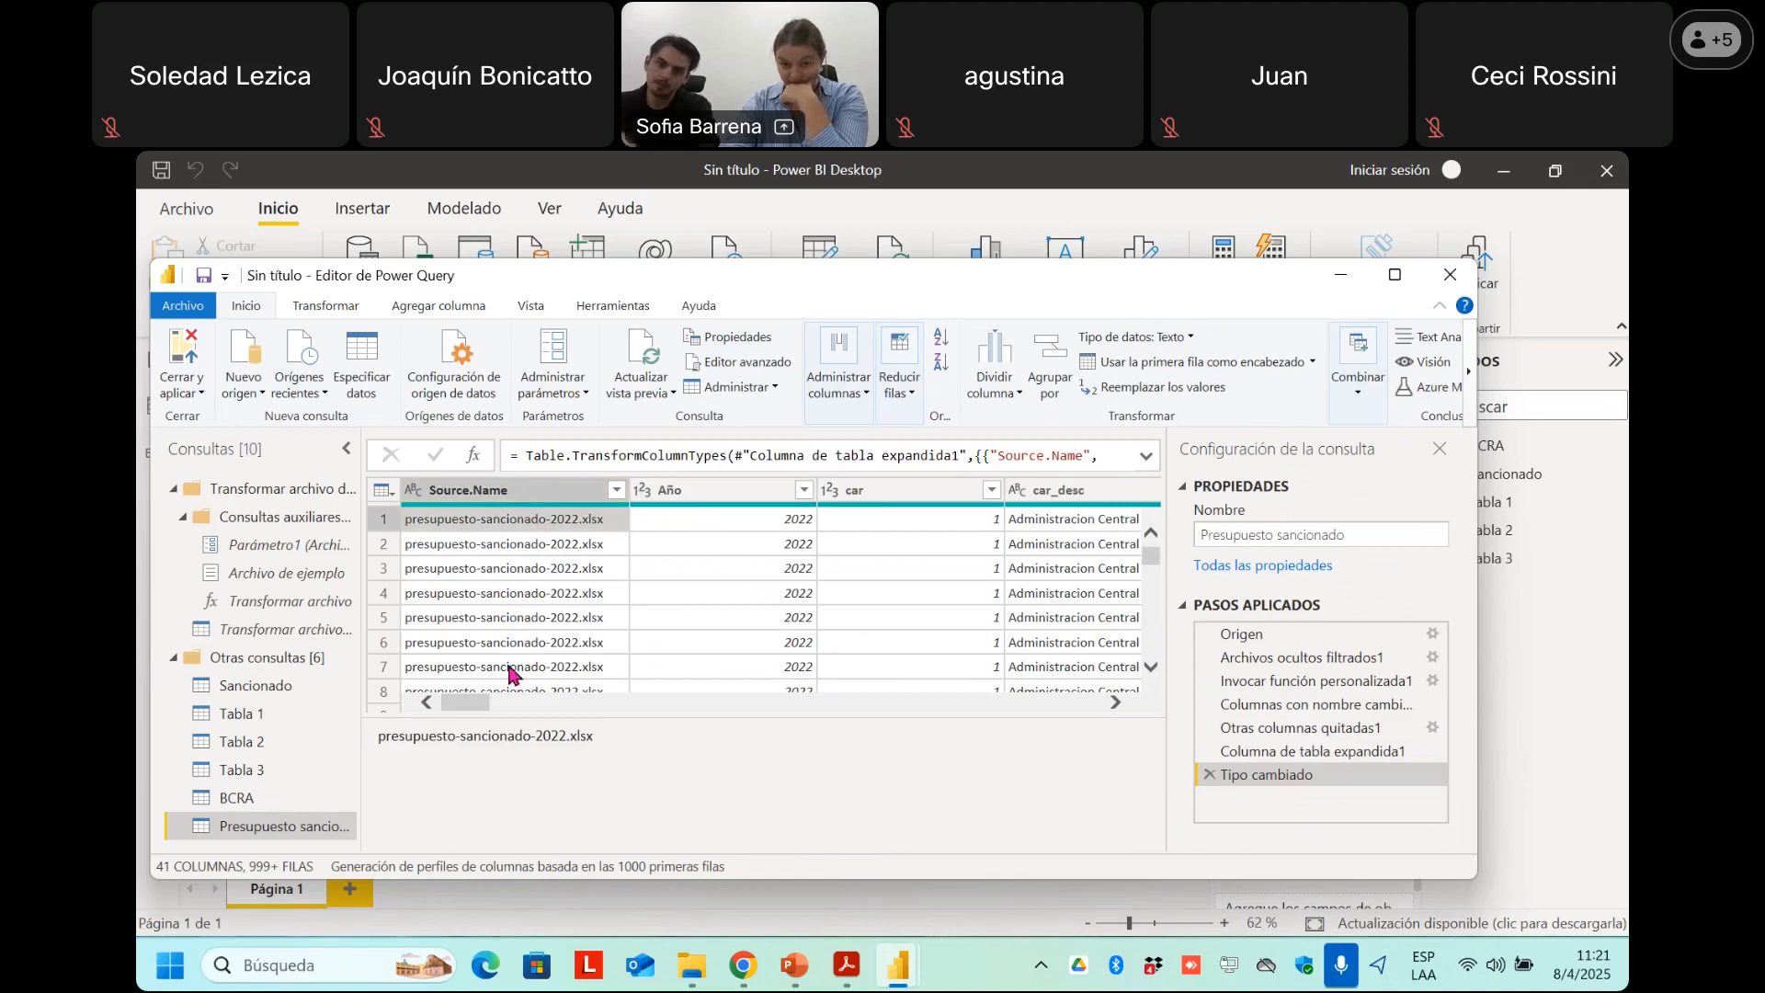
left_click(618, 494)
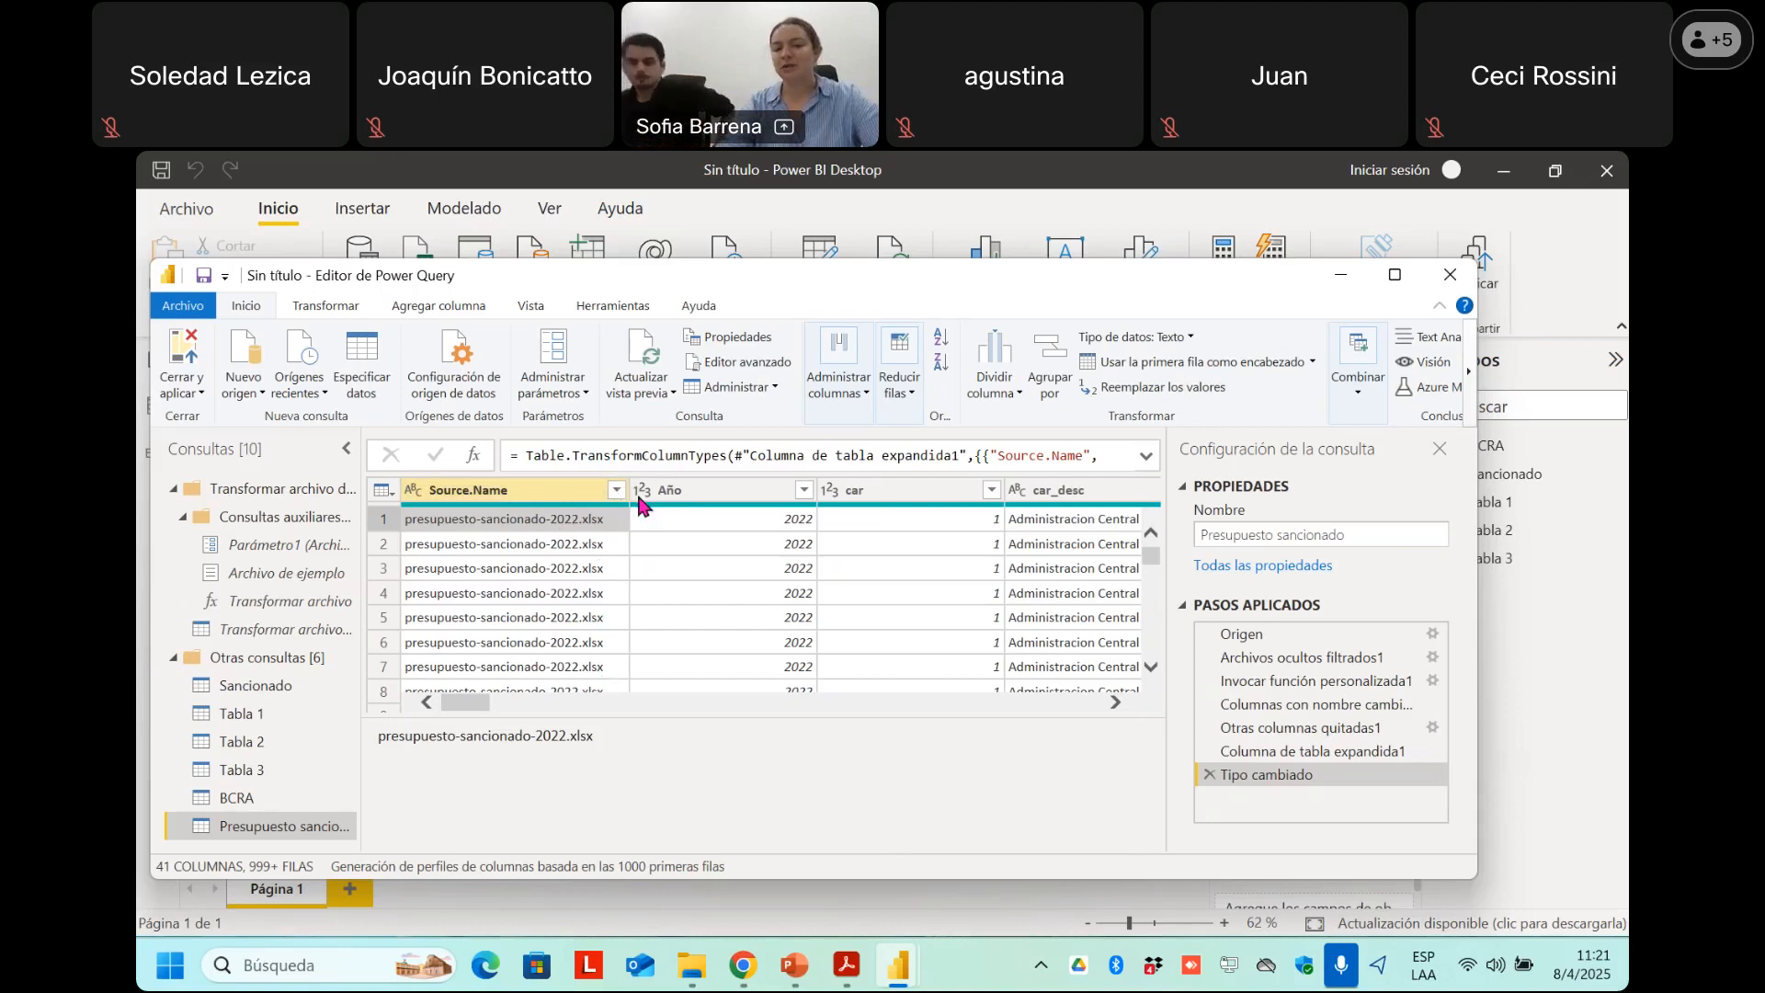
Check the Año column's filter values and load the complete filter list of Source.Name, leaving both columns unfiltered.
left_click(805, 489)
left_click(760, 834)
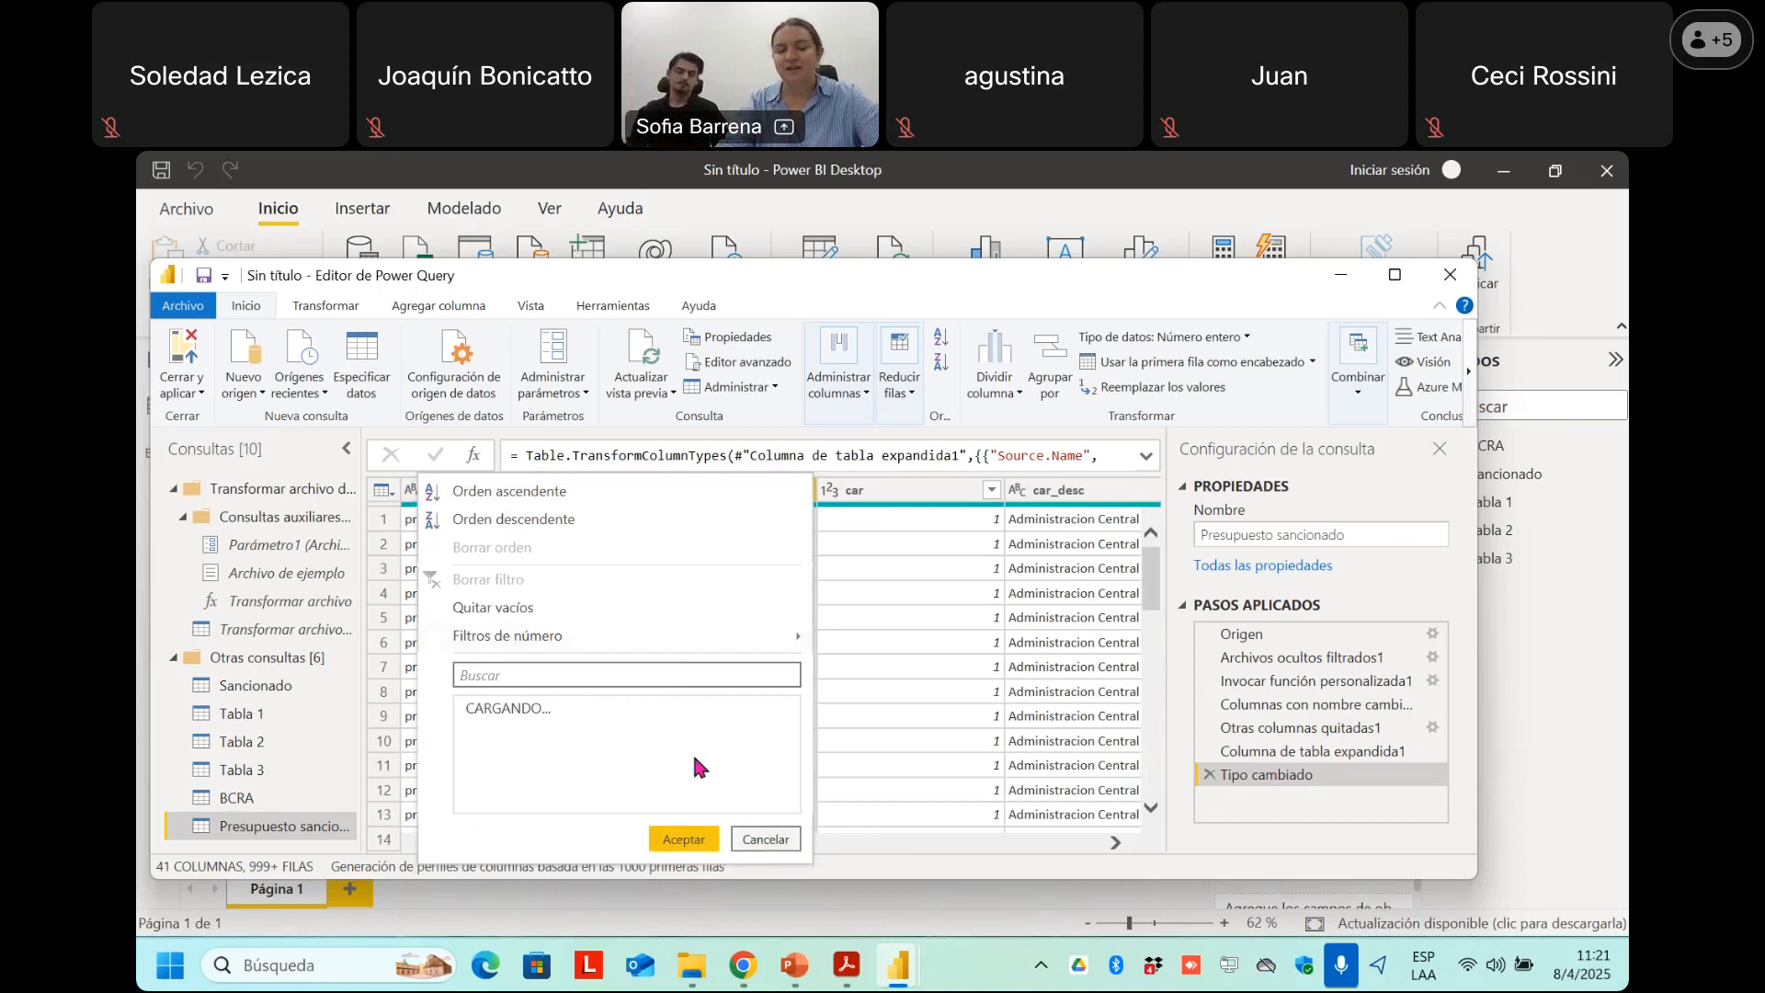
left_click(759, 836)
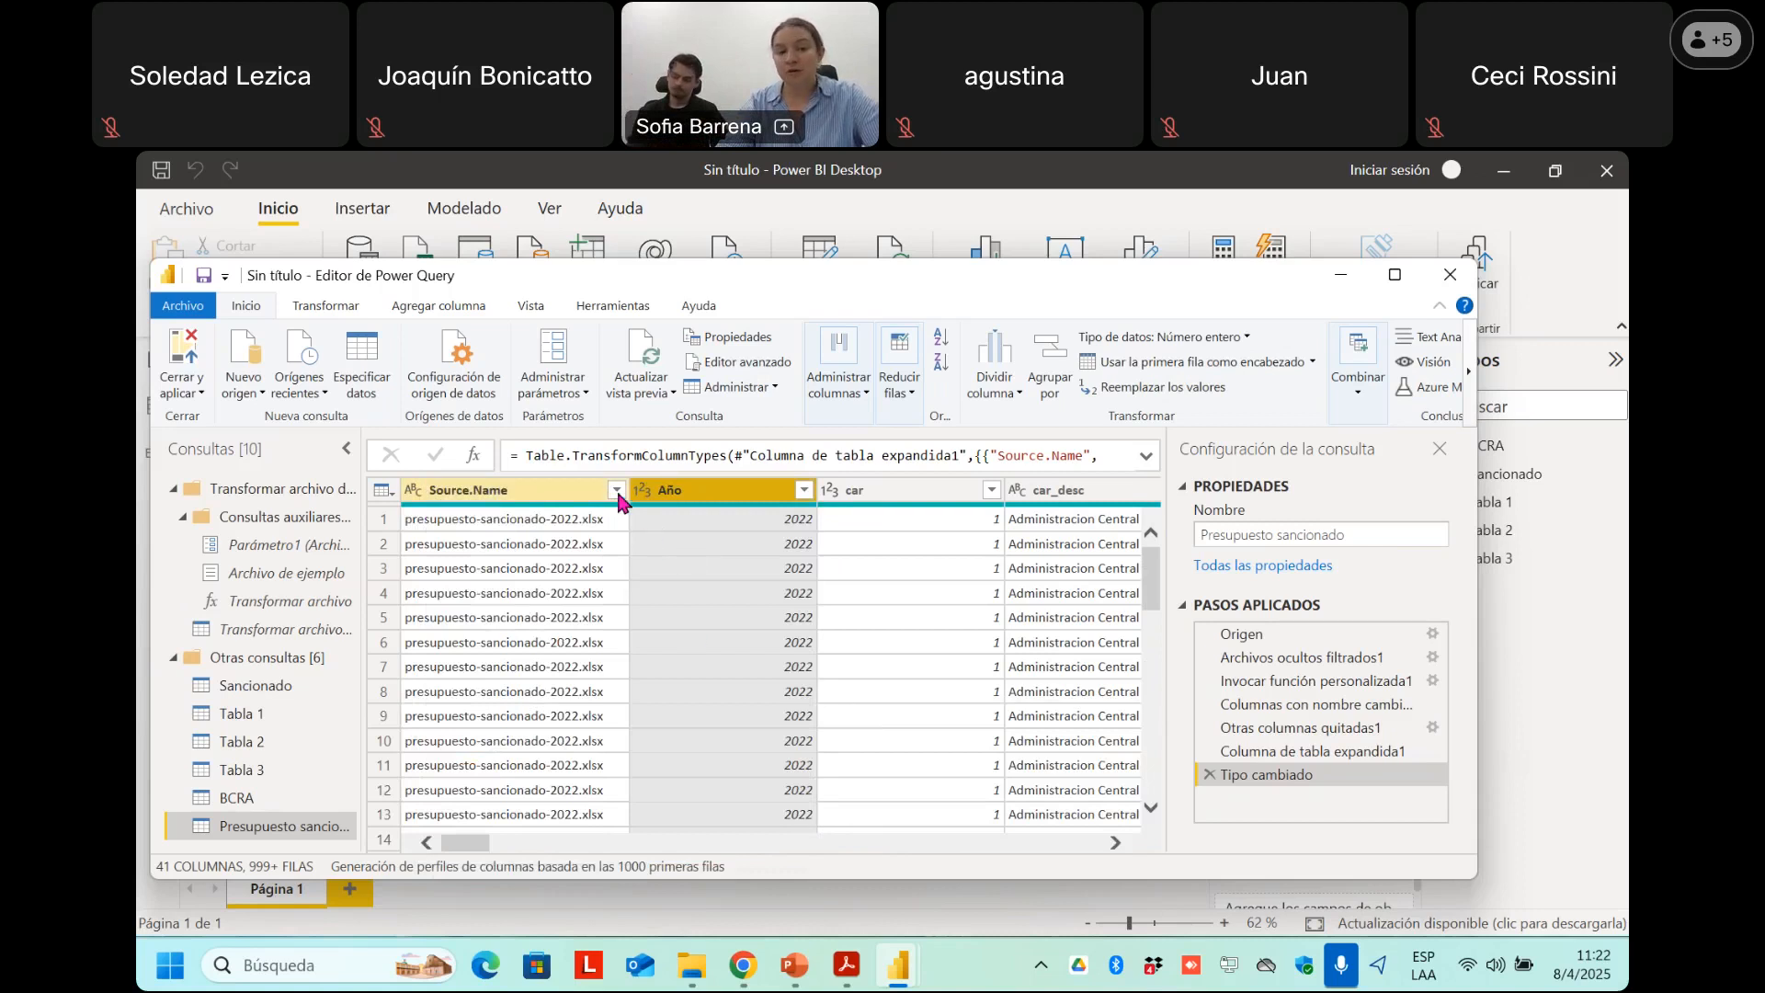
left_click(616, 490)
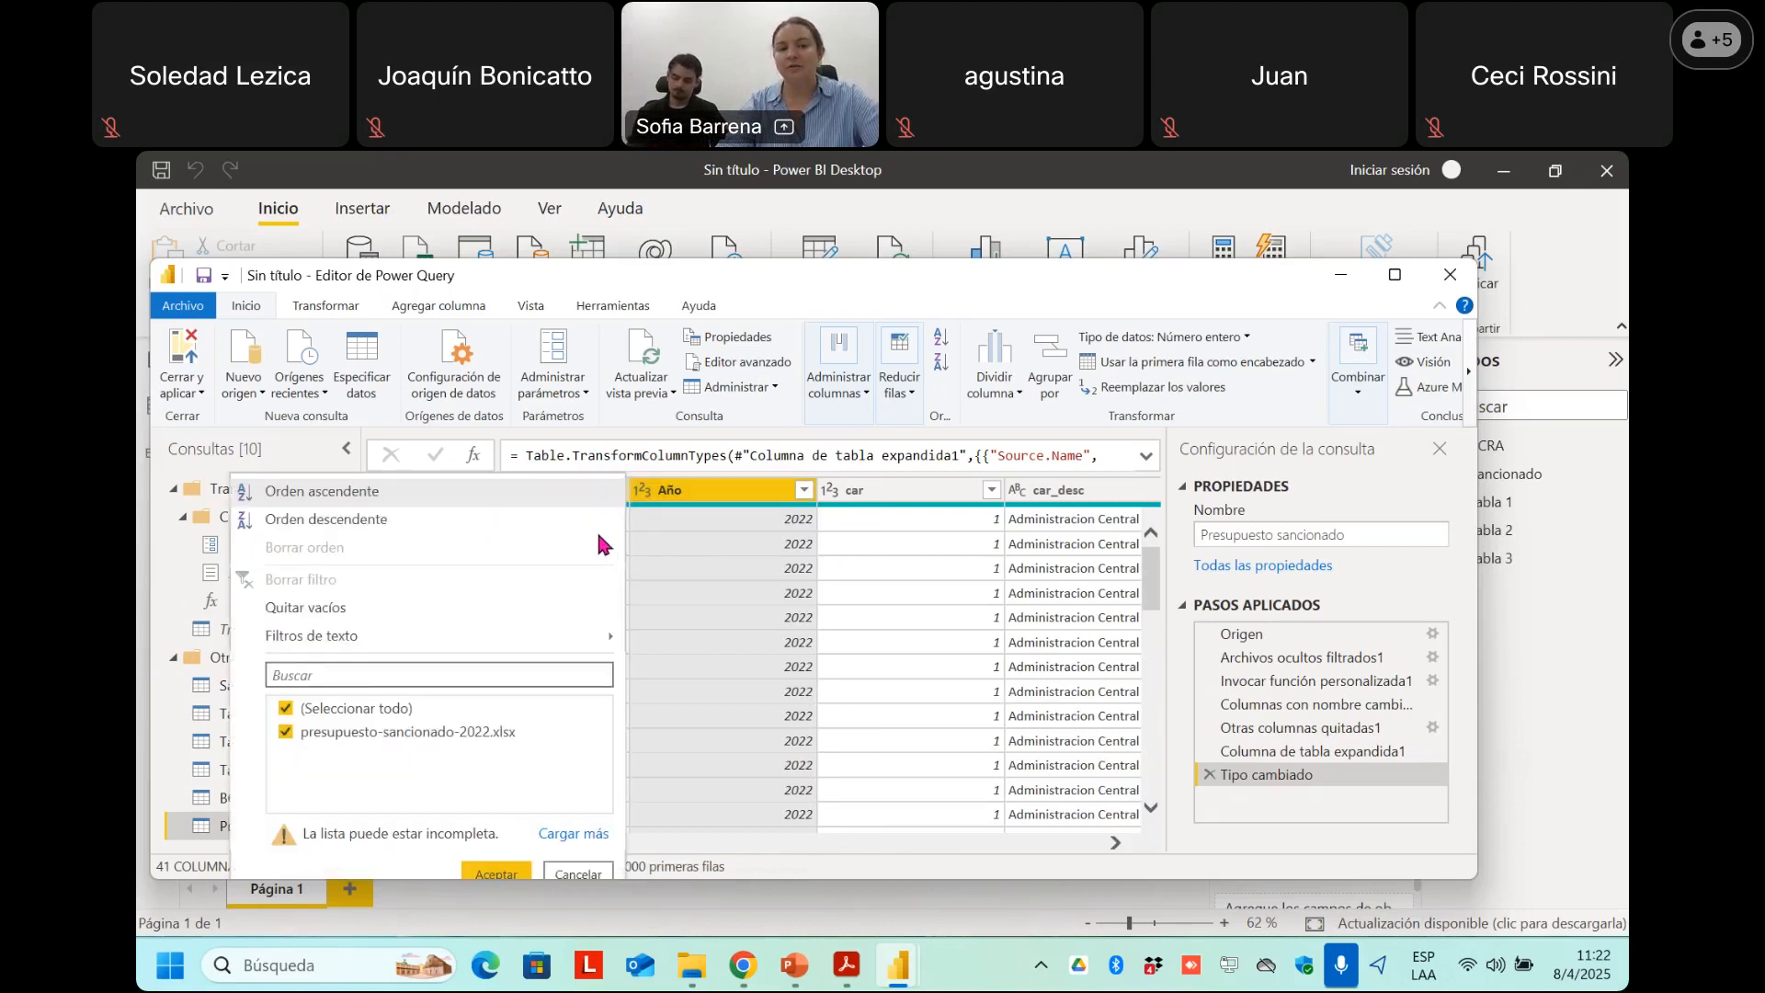
left_click(563, 833)
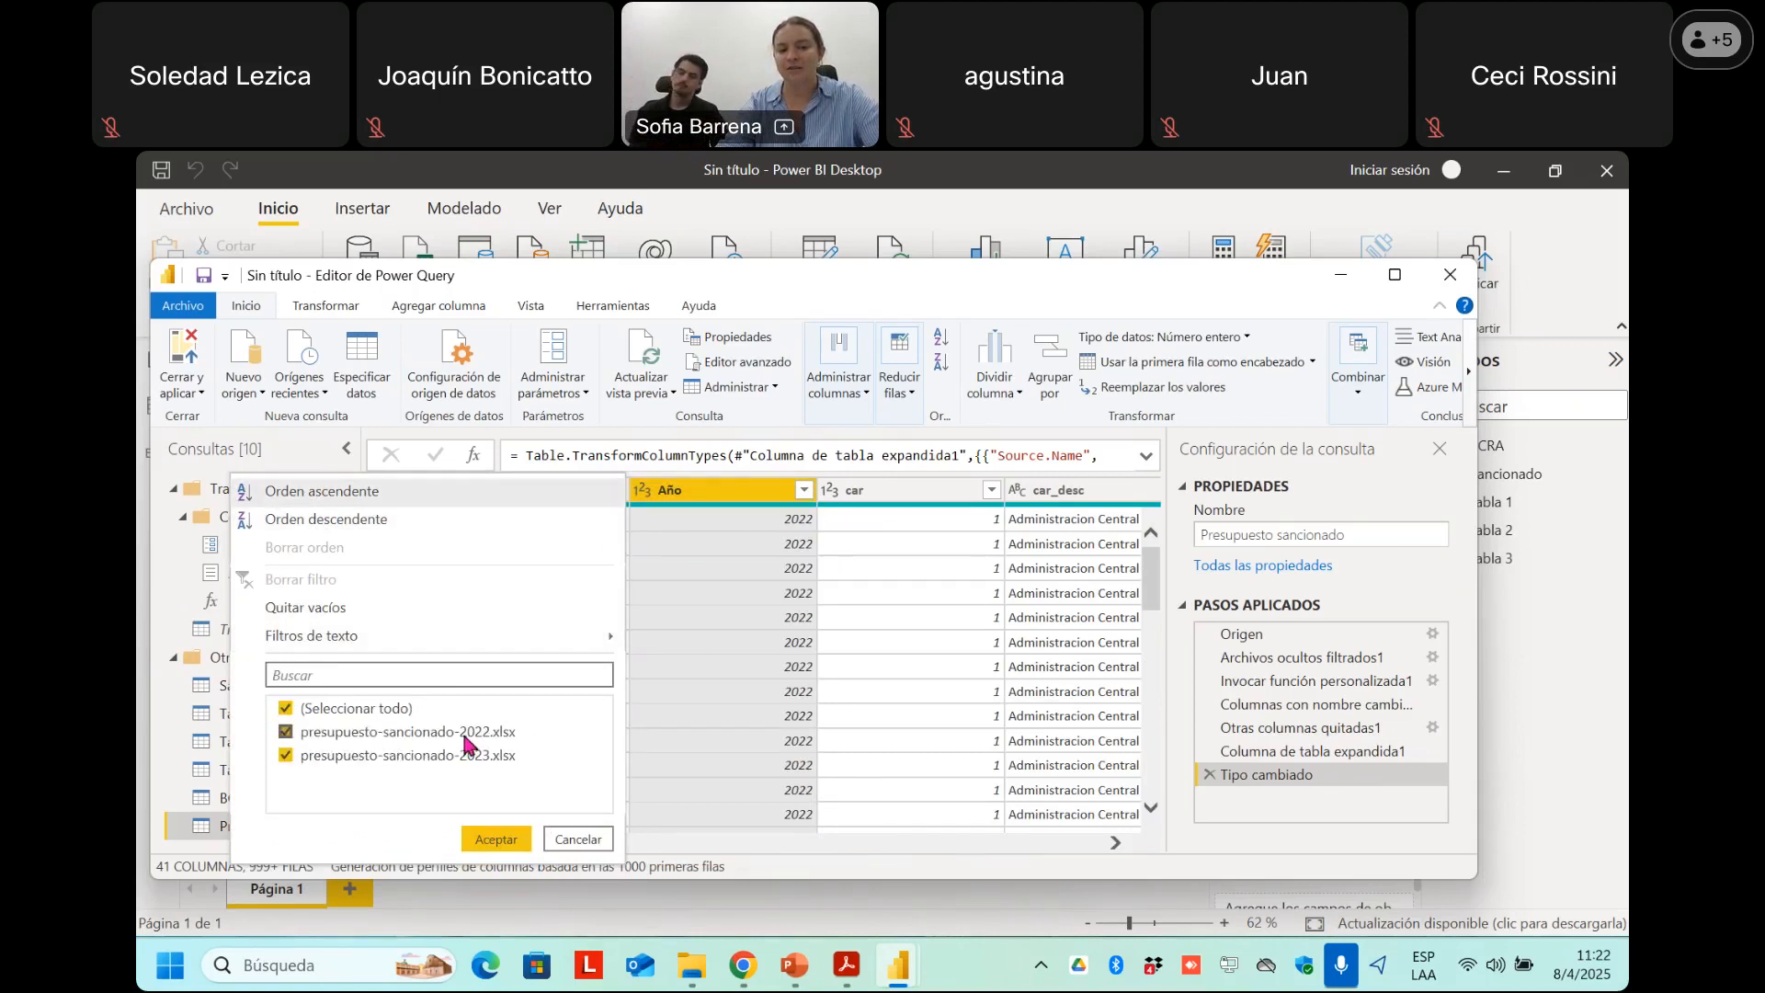
left_click(578, 840)
Load the complete year list in the Año filter, accept it with all years selected, and apply the query changes to the report.
left_click_drag(472, 842, 490, 854)
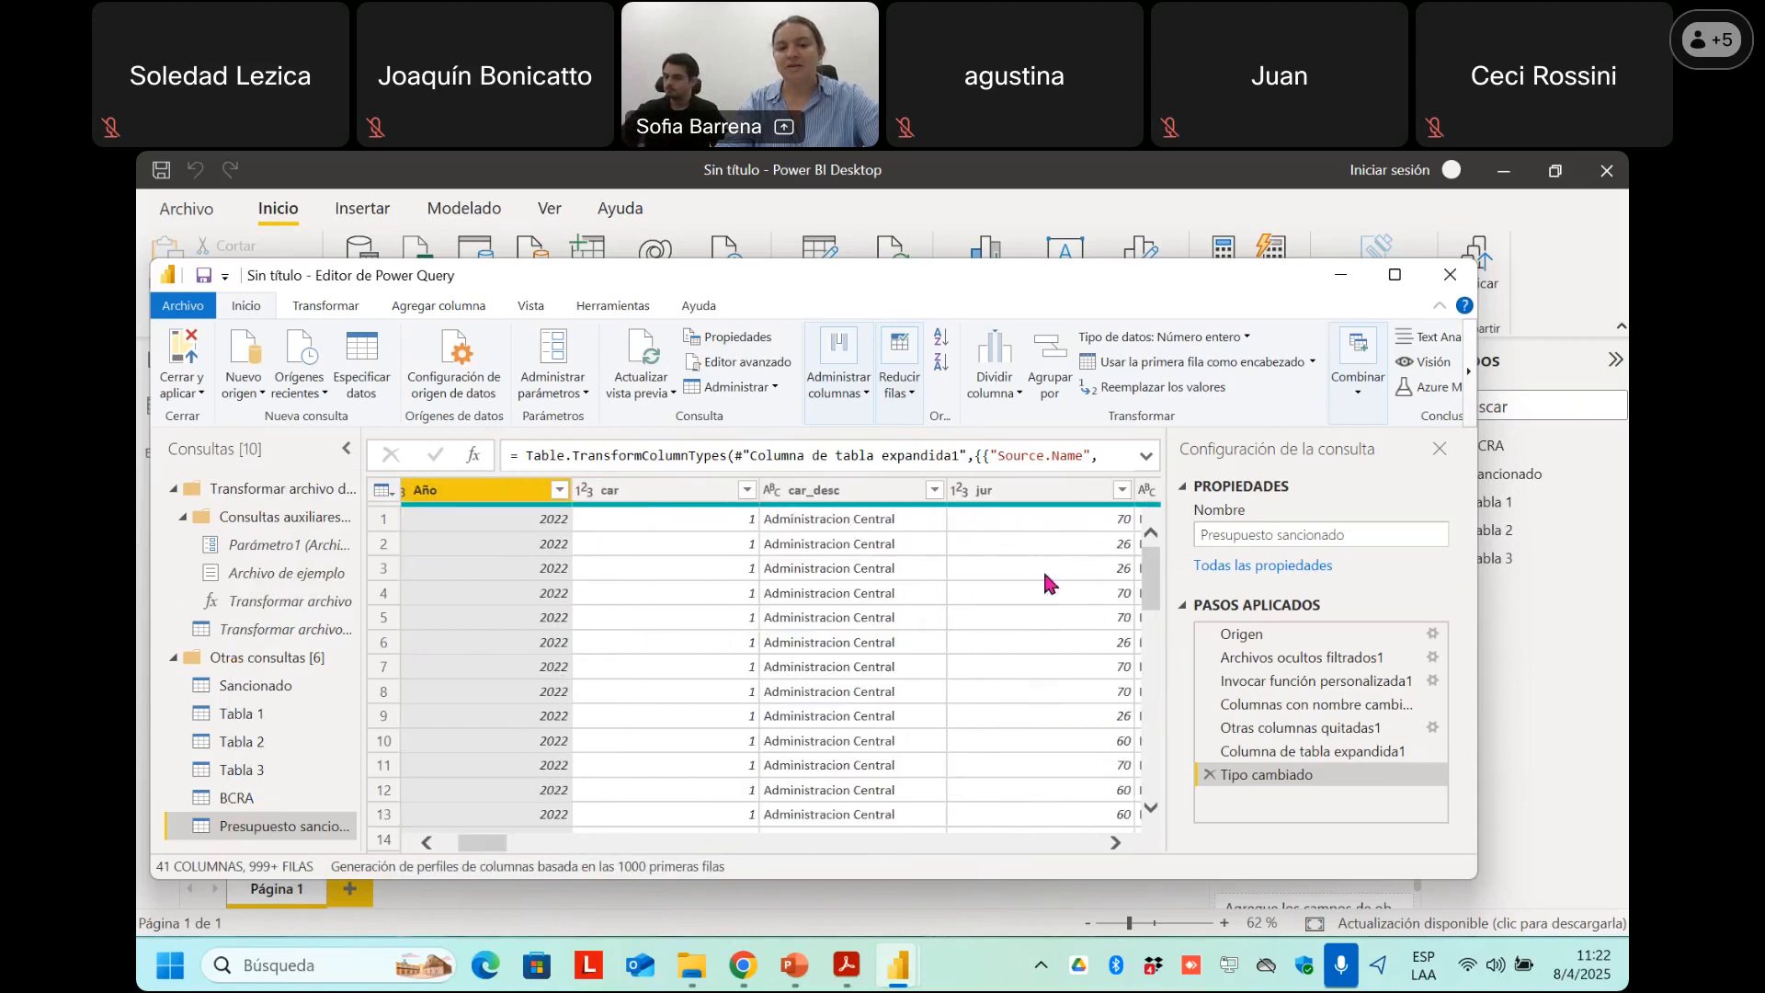
left_click_drag(485, 844, 467, 844)
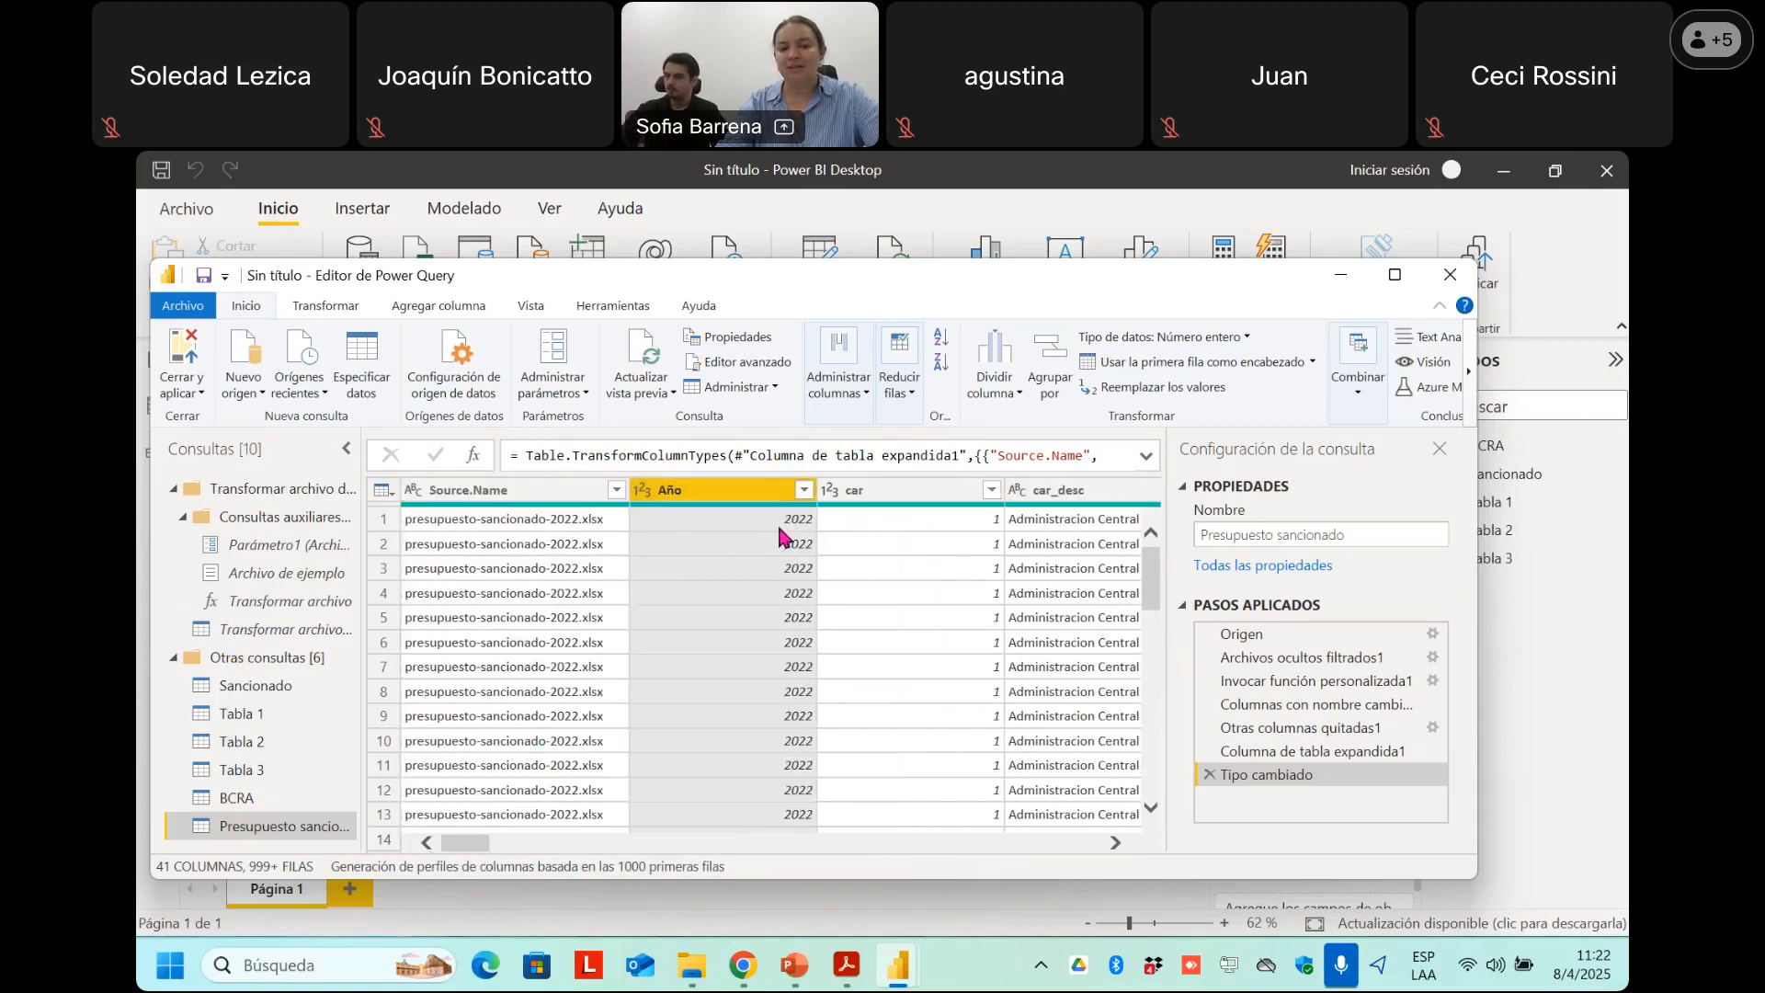
left_click_drag(1150, 584, 1149, 811)
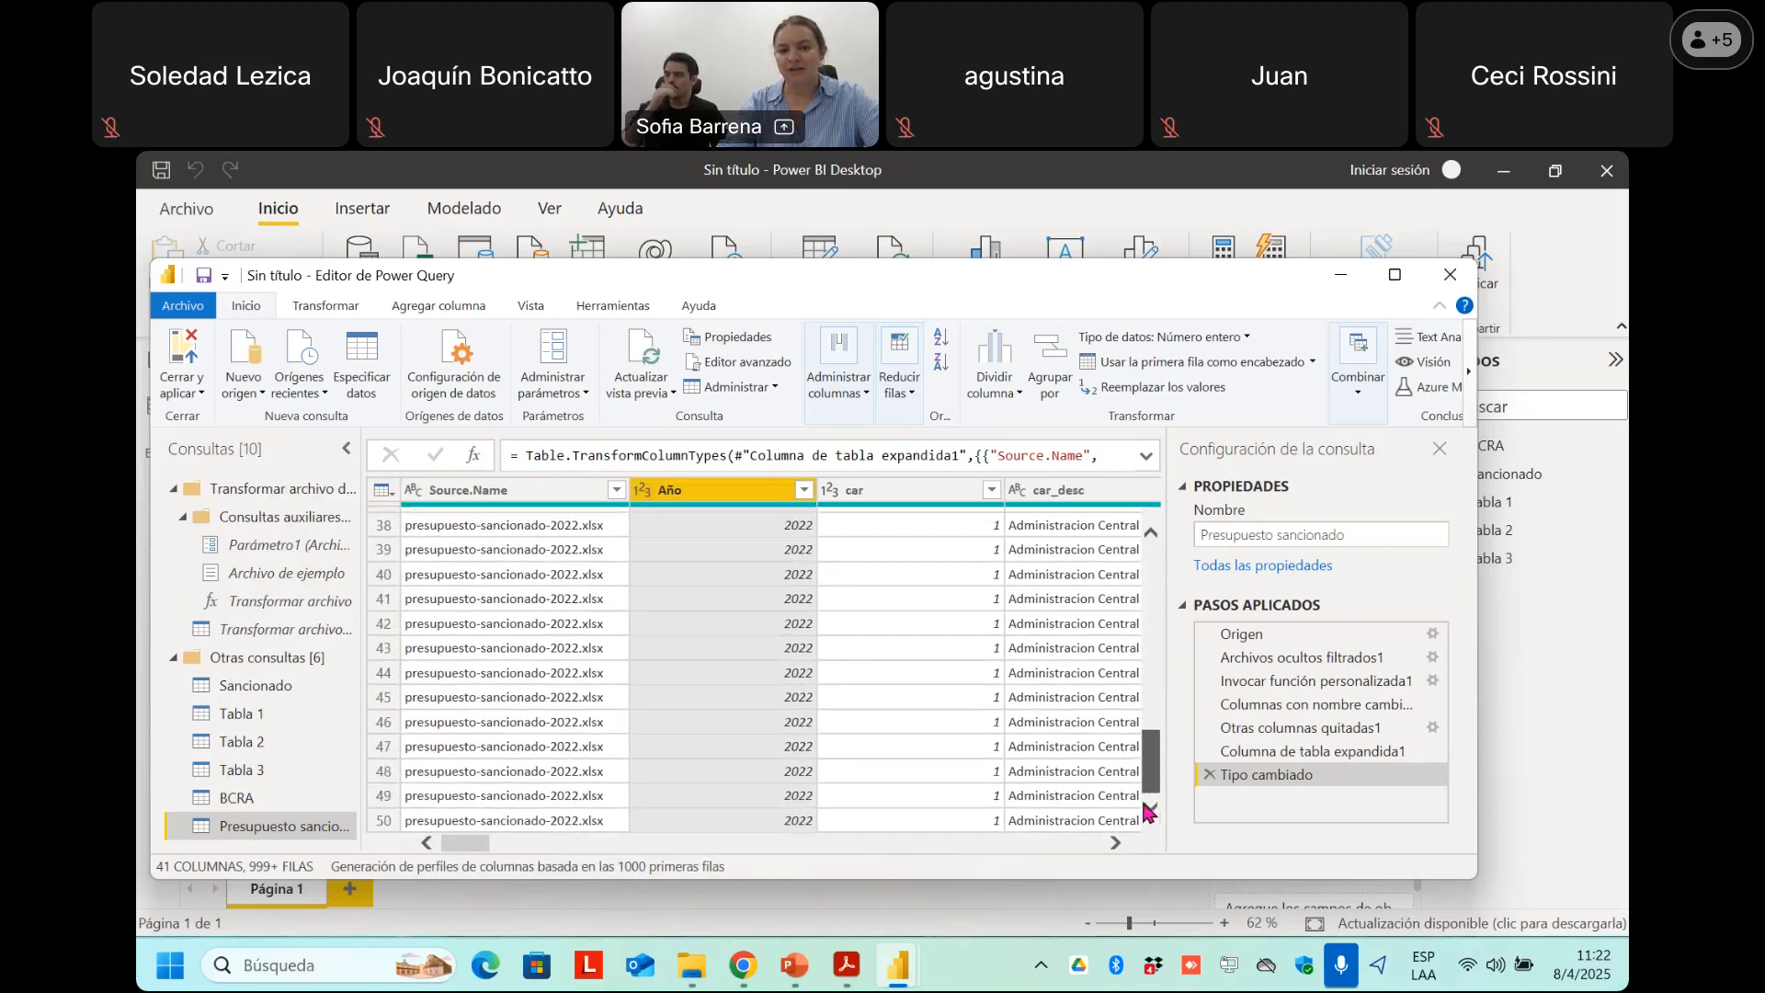
scroll(853, 679, "down", 4)
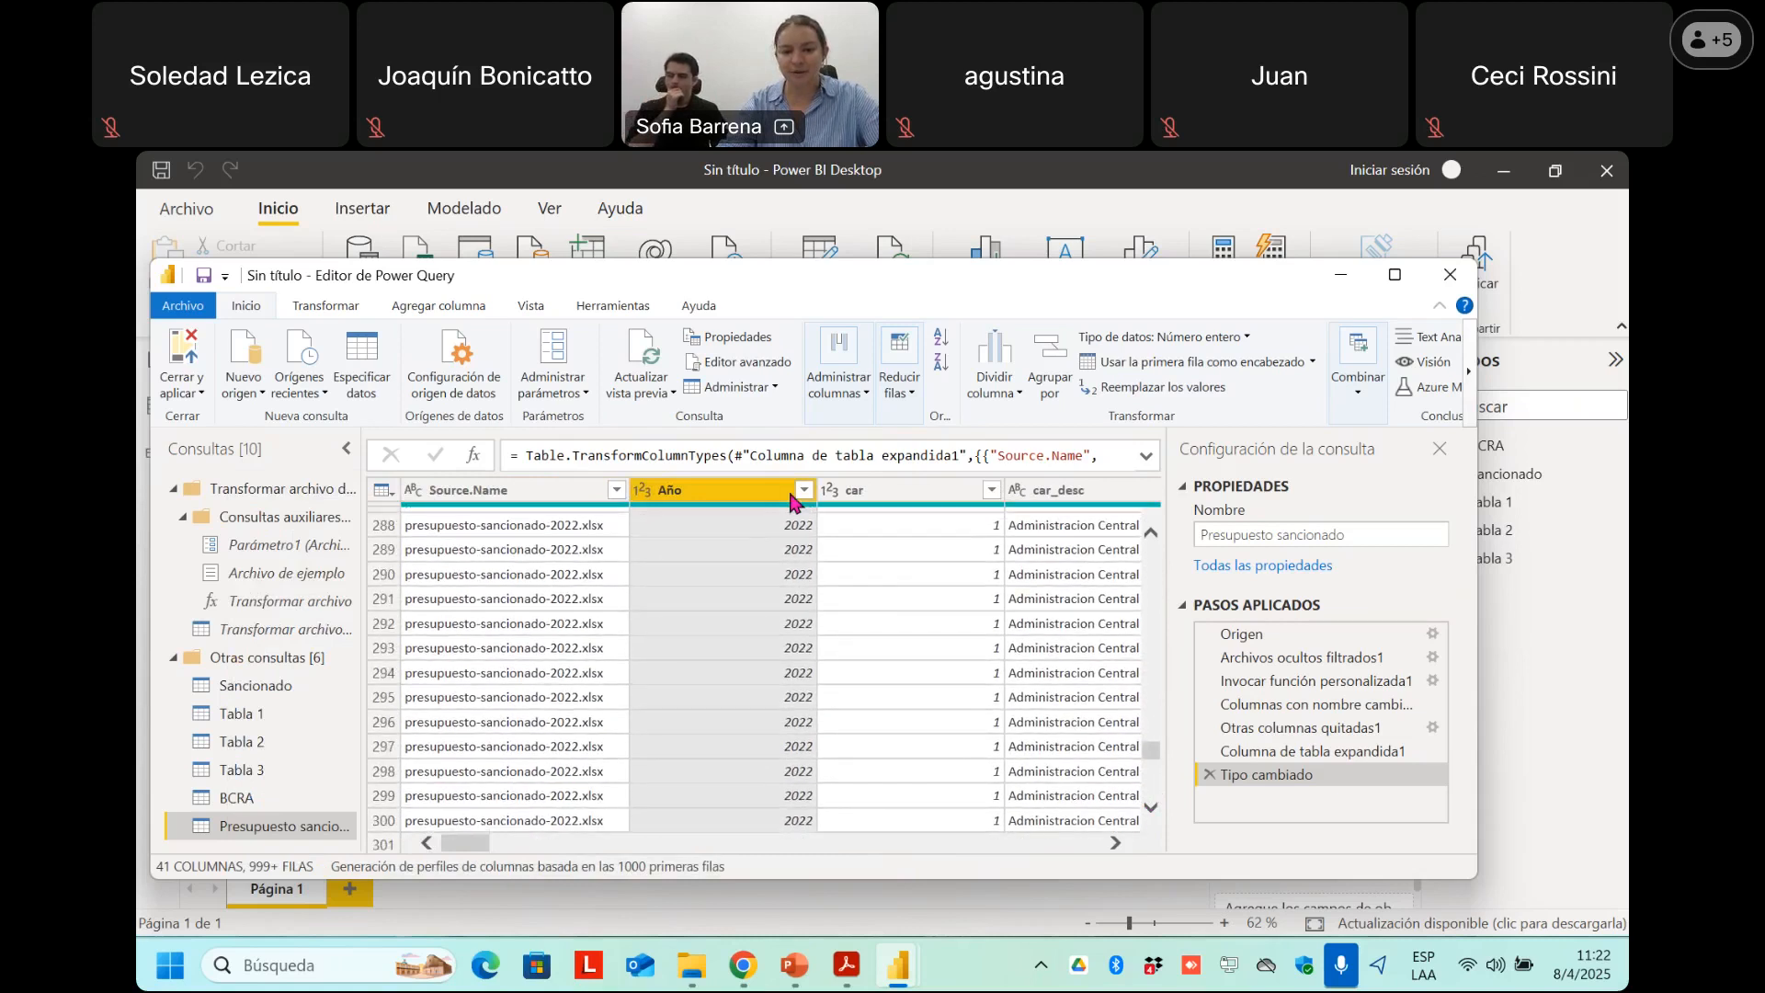
left_click(805, 491)
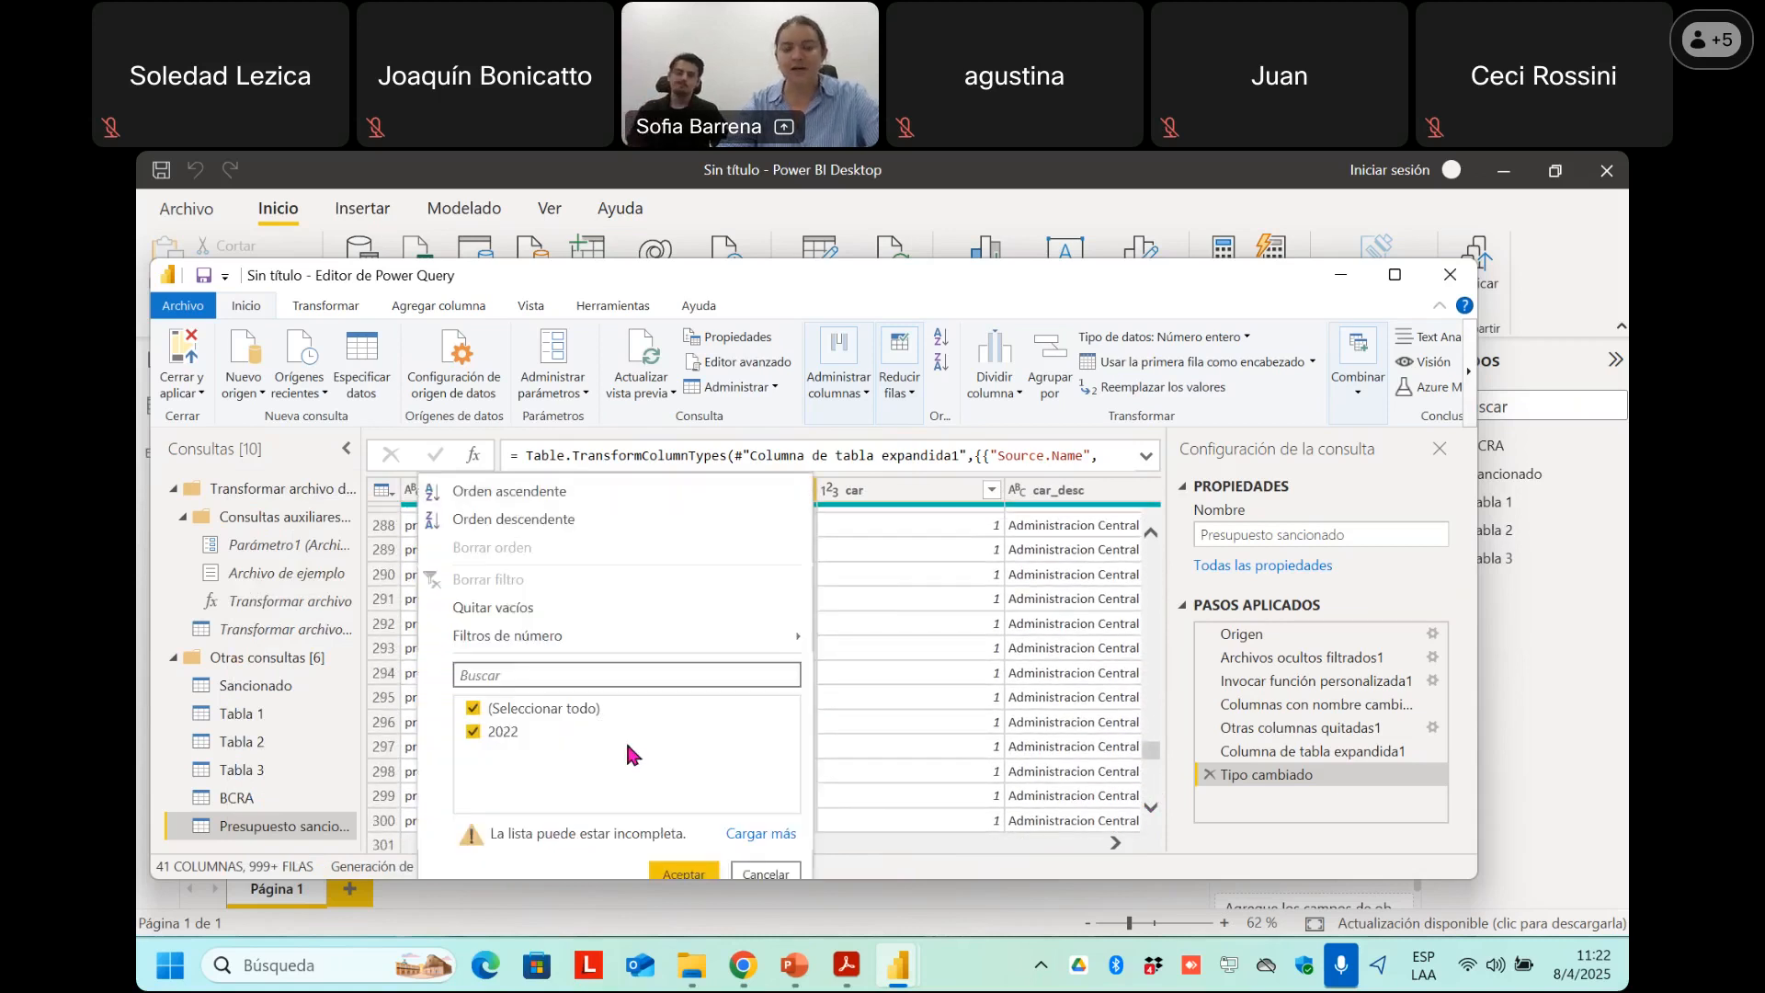
left_click(746, 833)
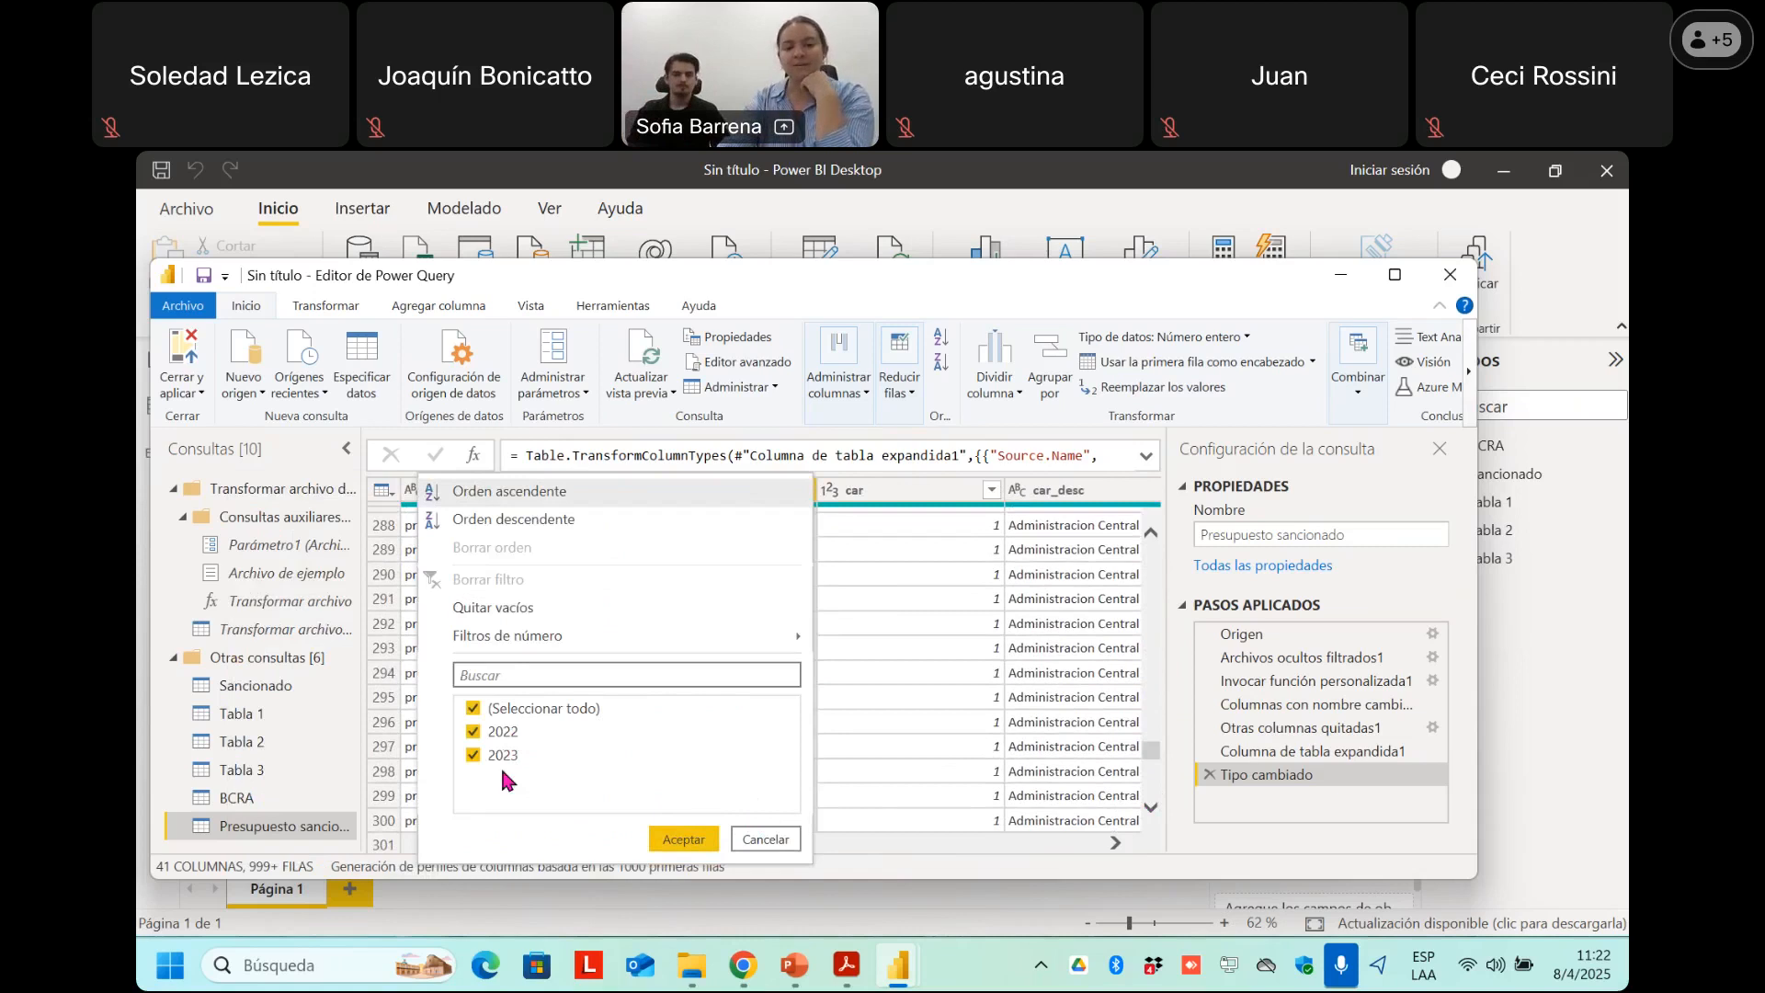
left_click(684, 839)
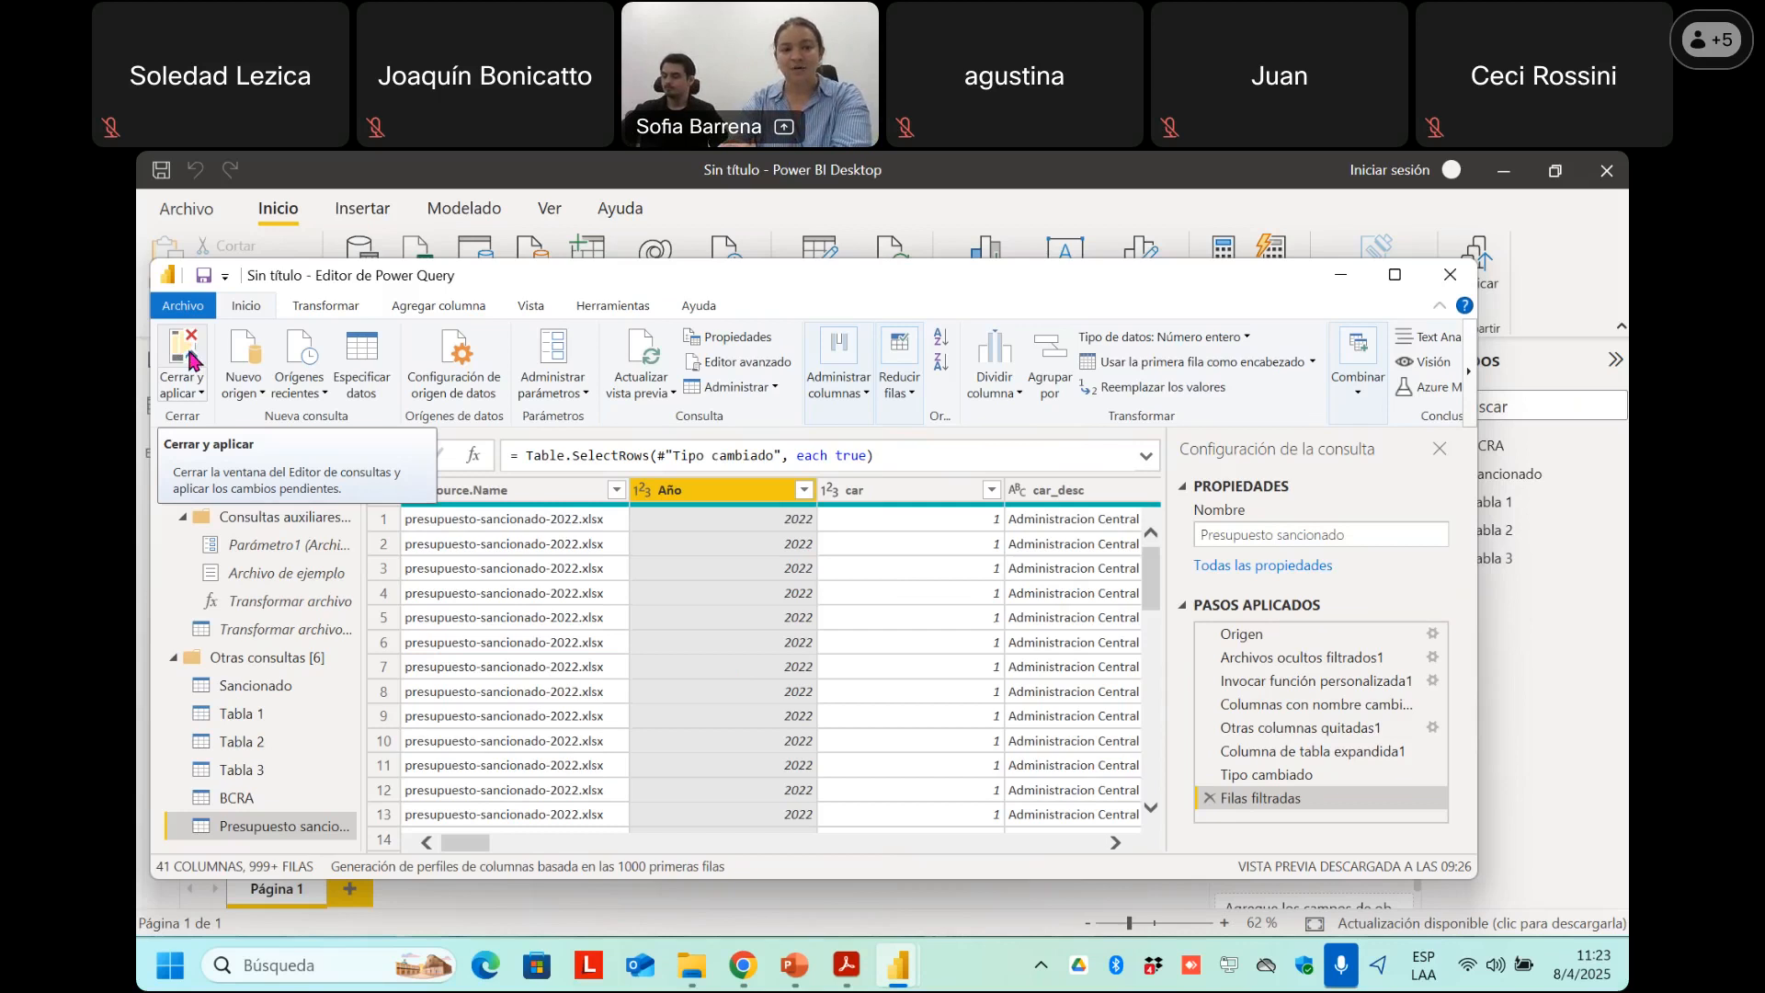
left_click(194, 359)
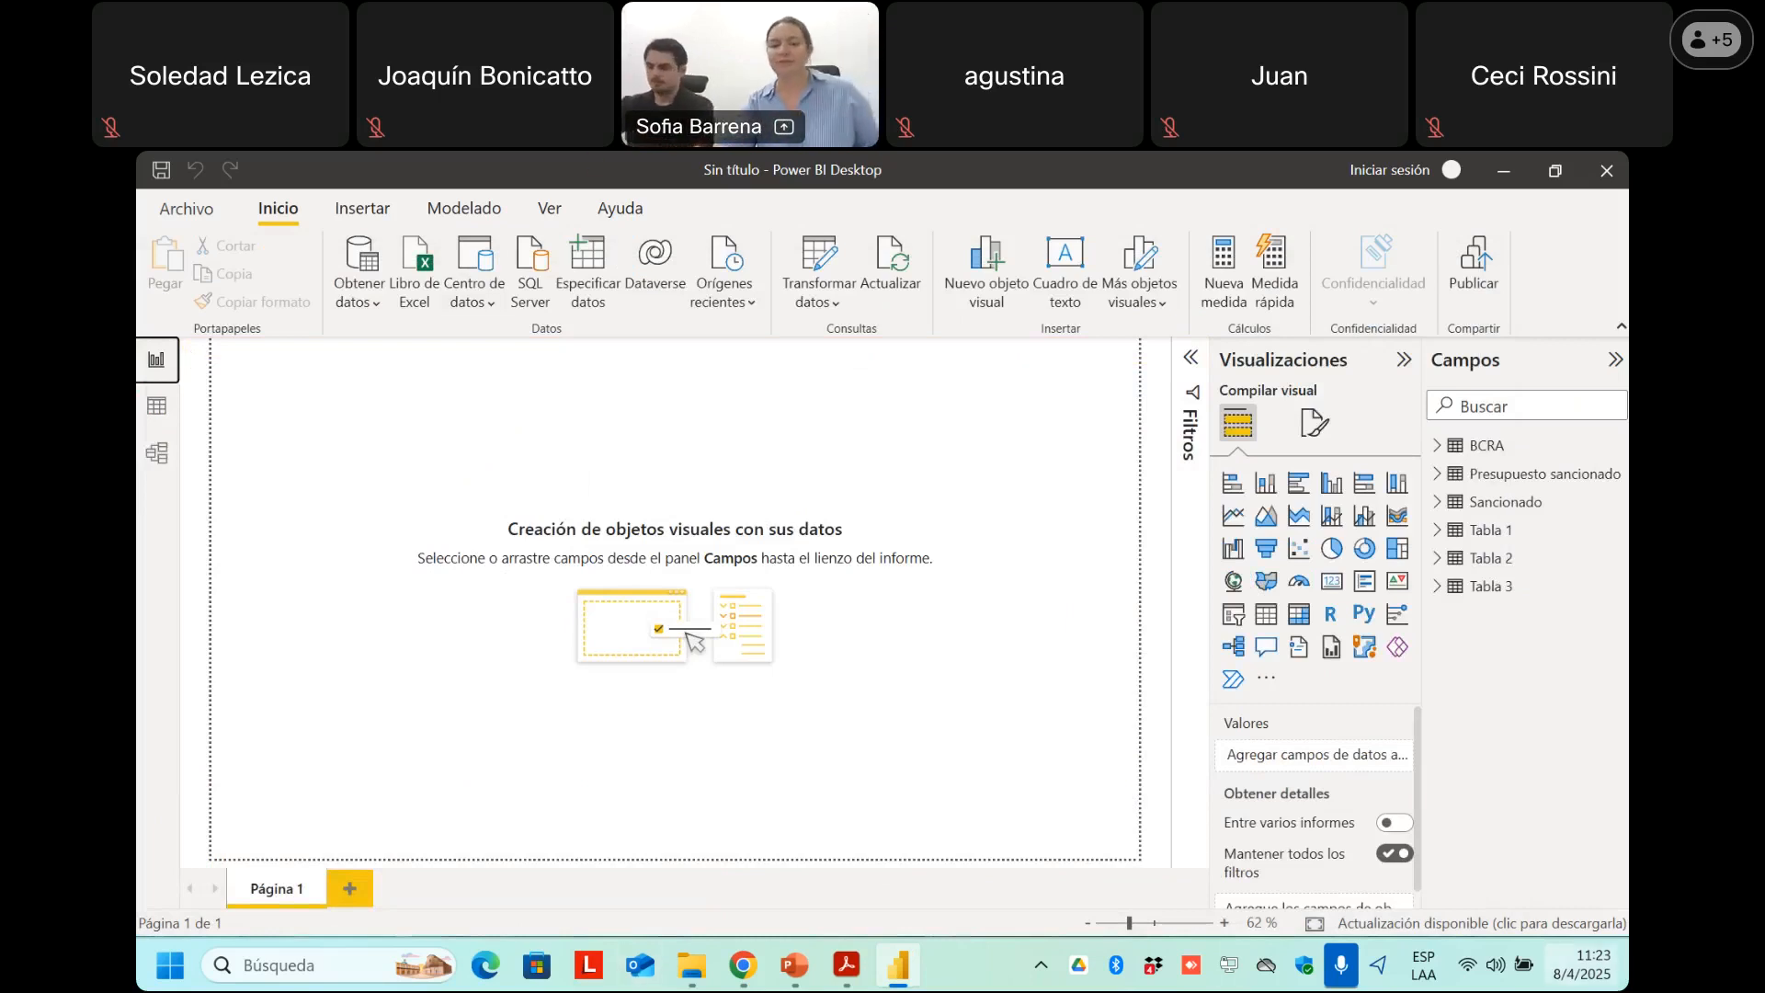
Mute the computer's sound and minimize the report window.
left_click(1495, 965)
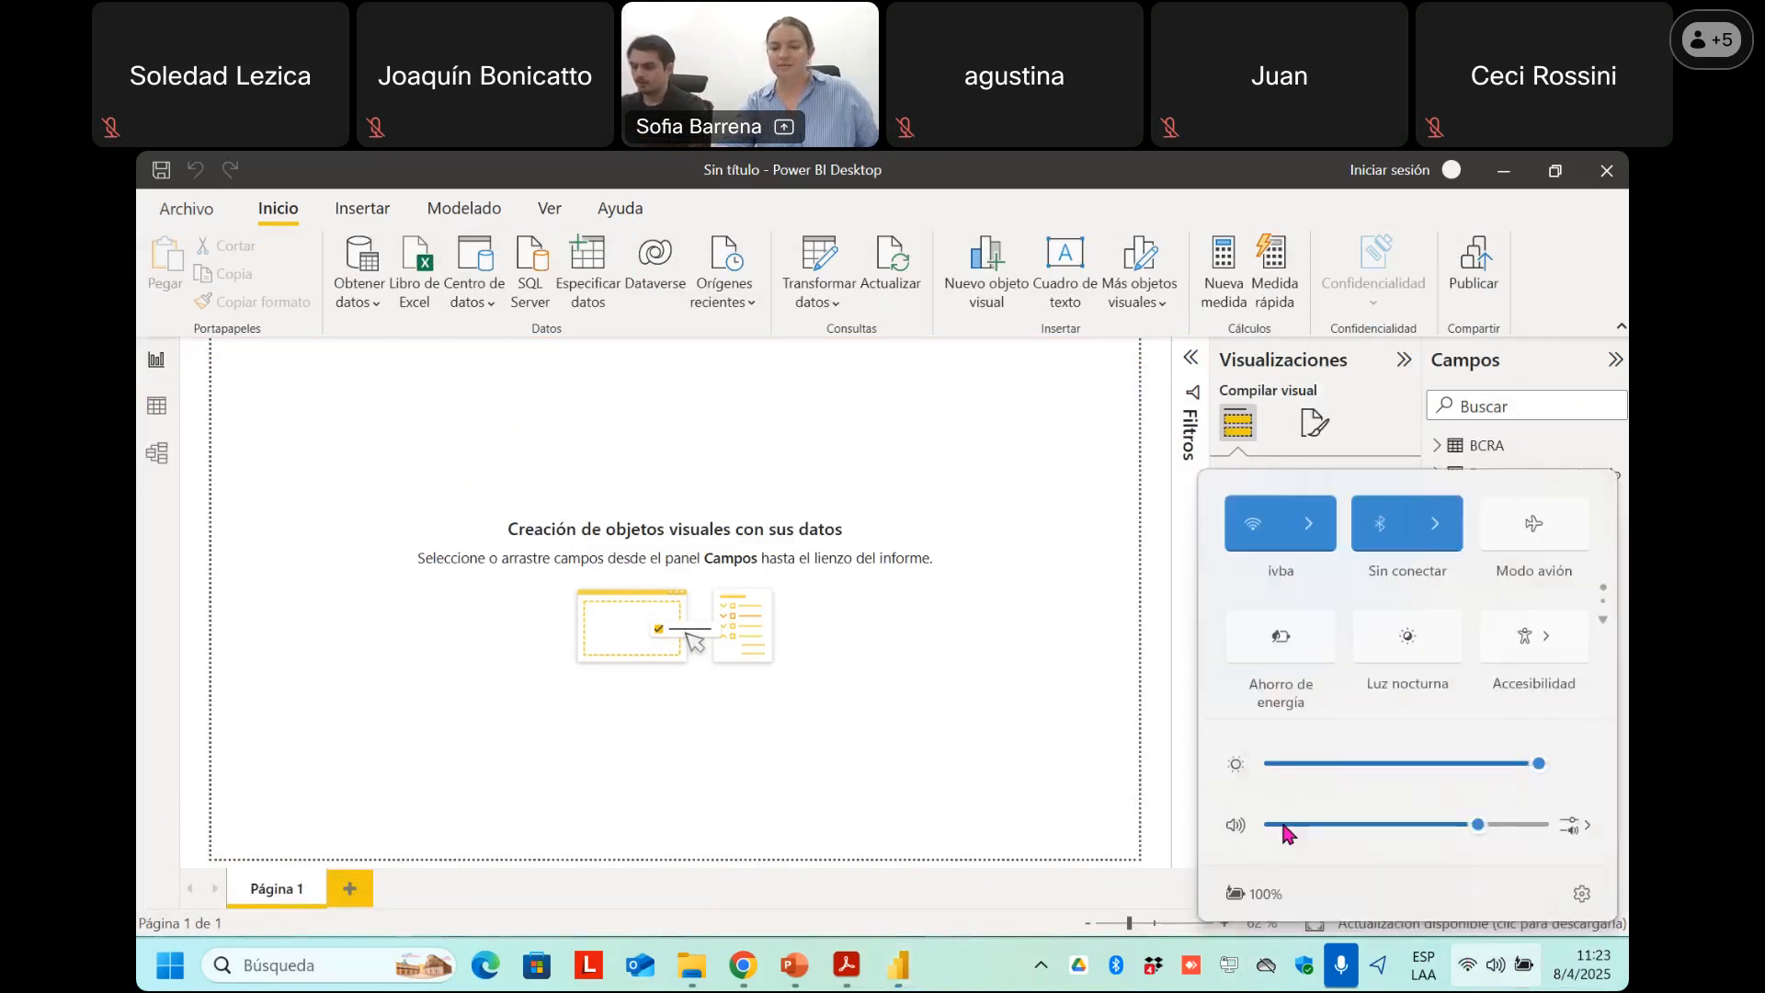
left_click(1236, 824)
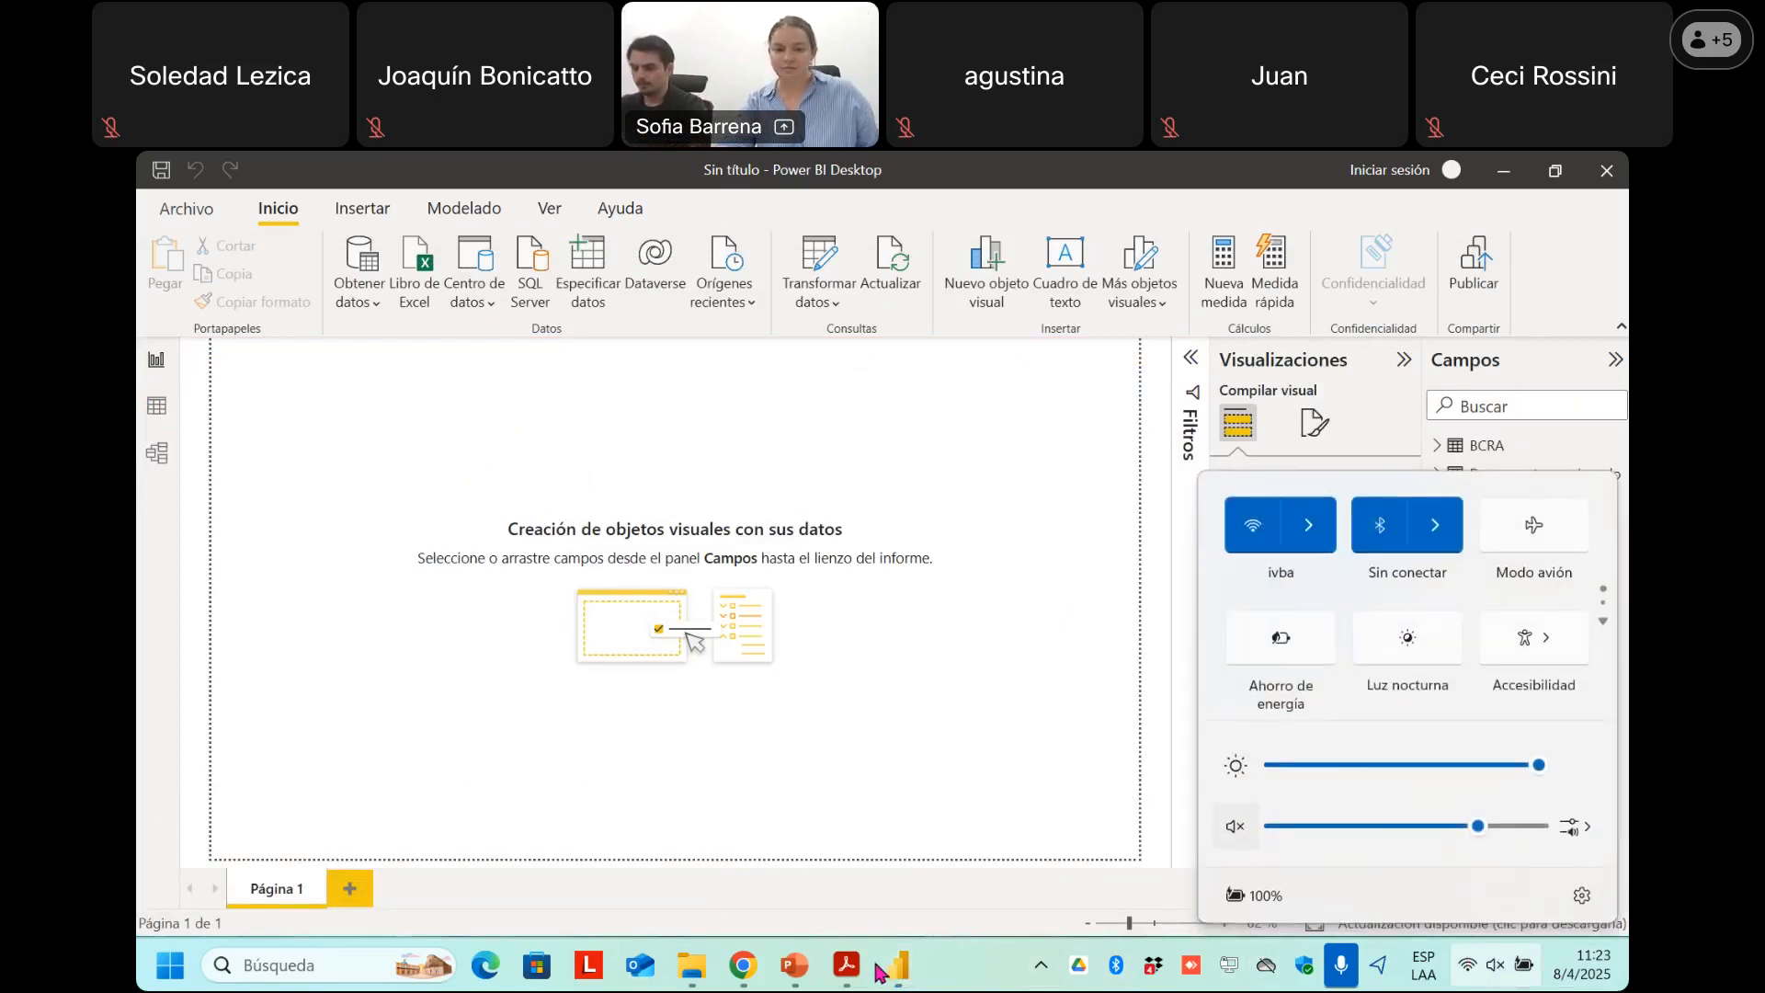
left_click(821, 887)
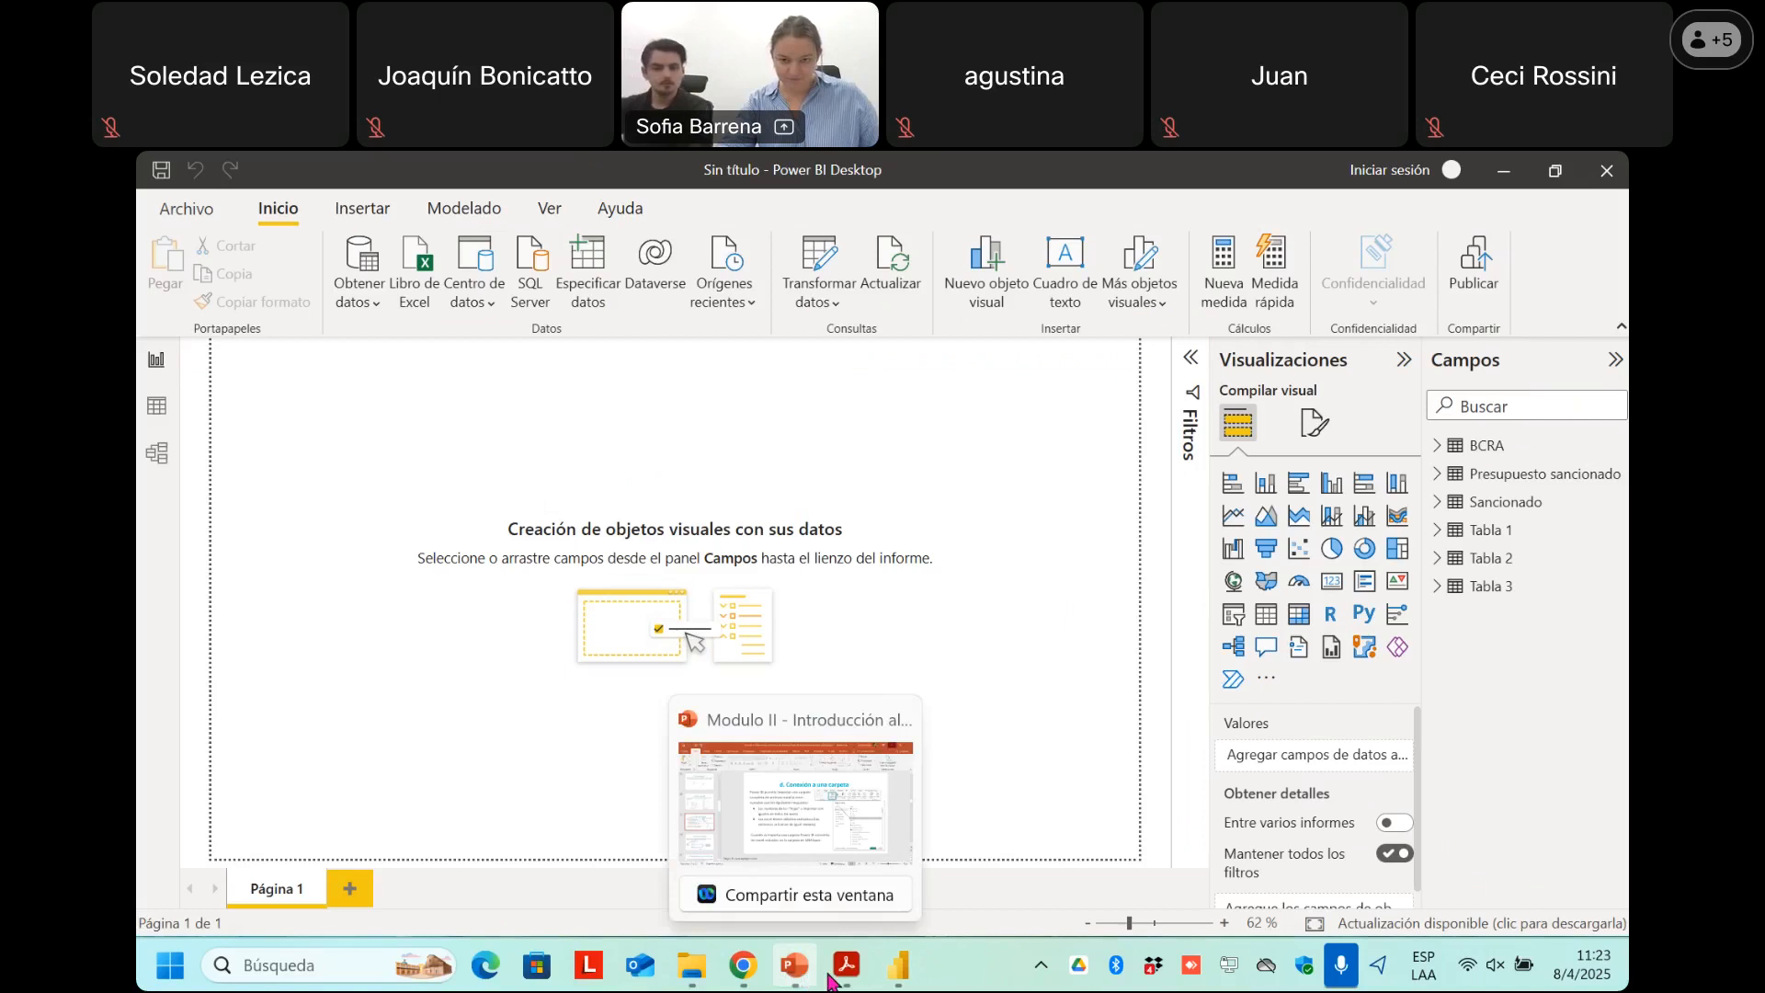
left_click(901, 976)
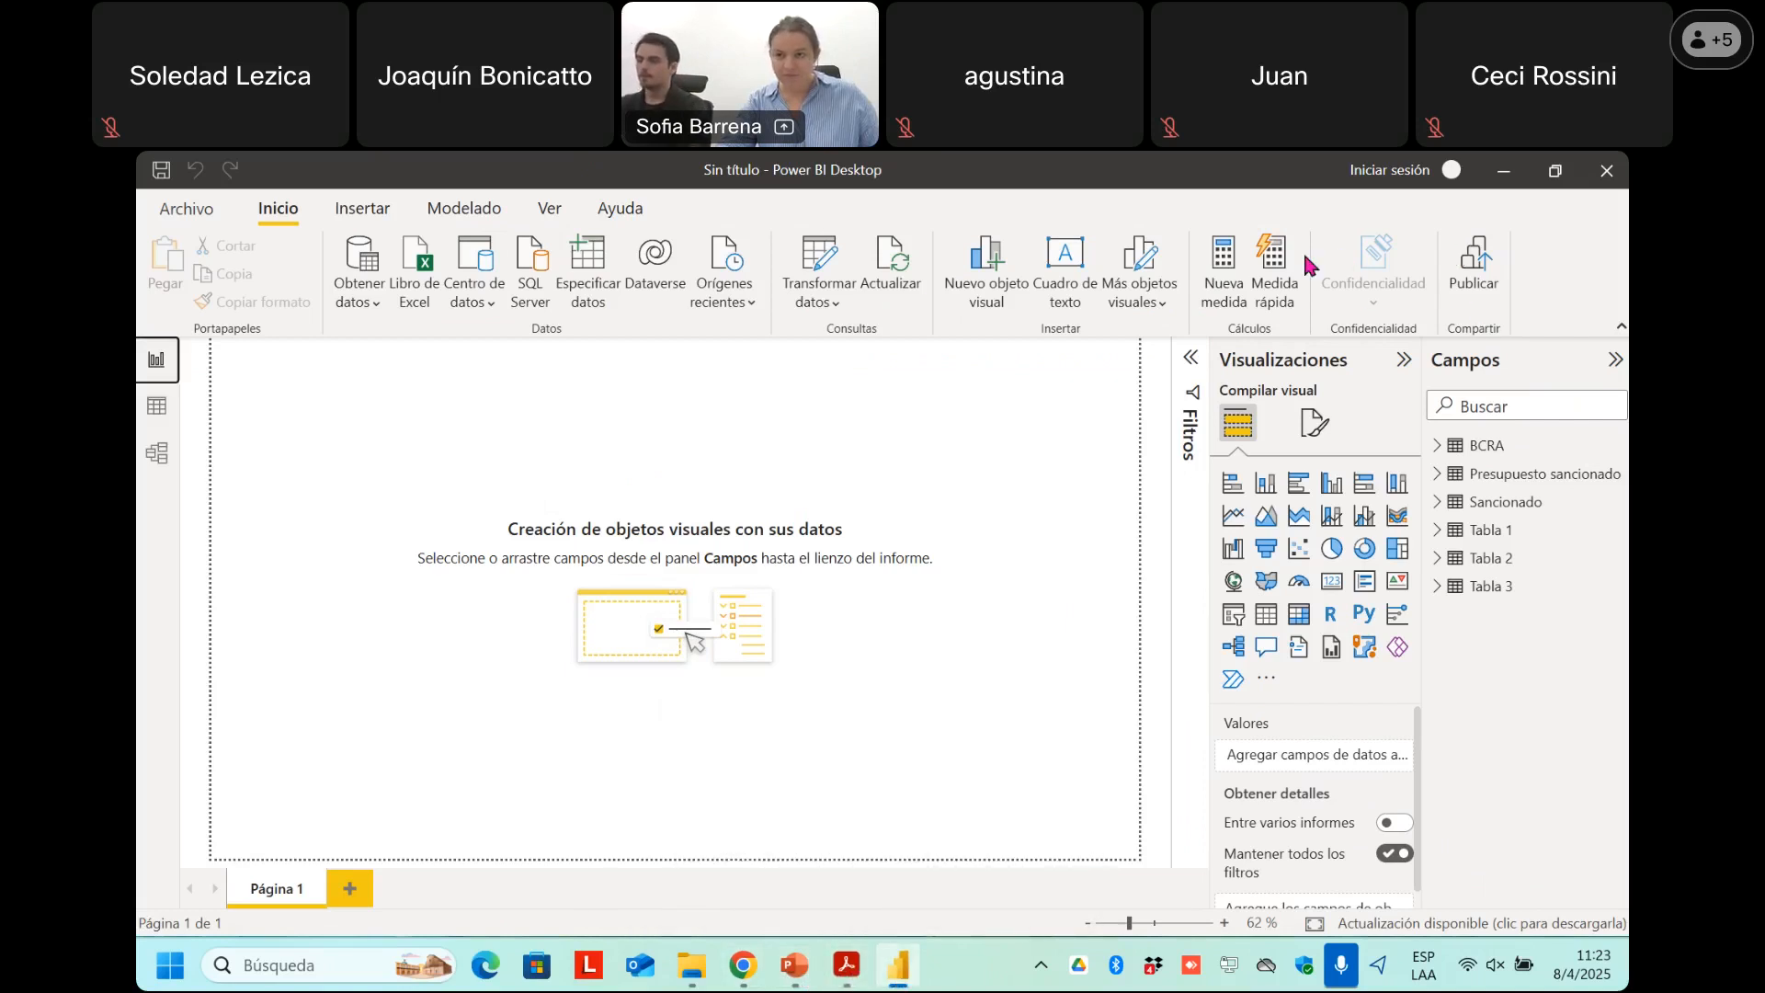
left_click(1505, 175)
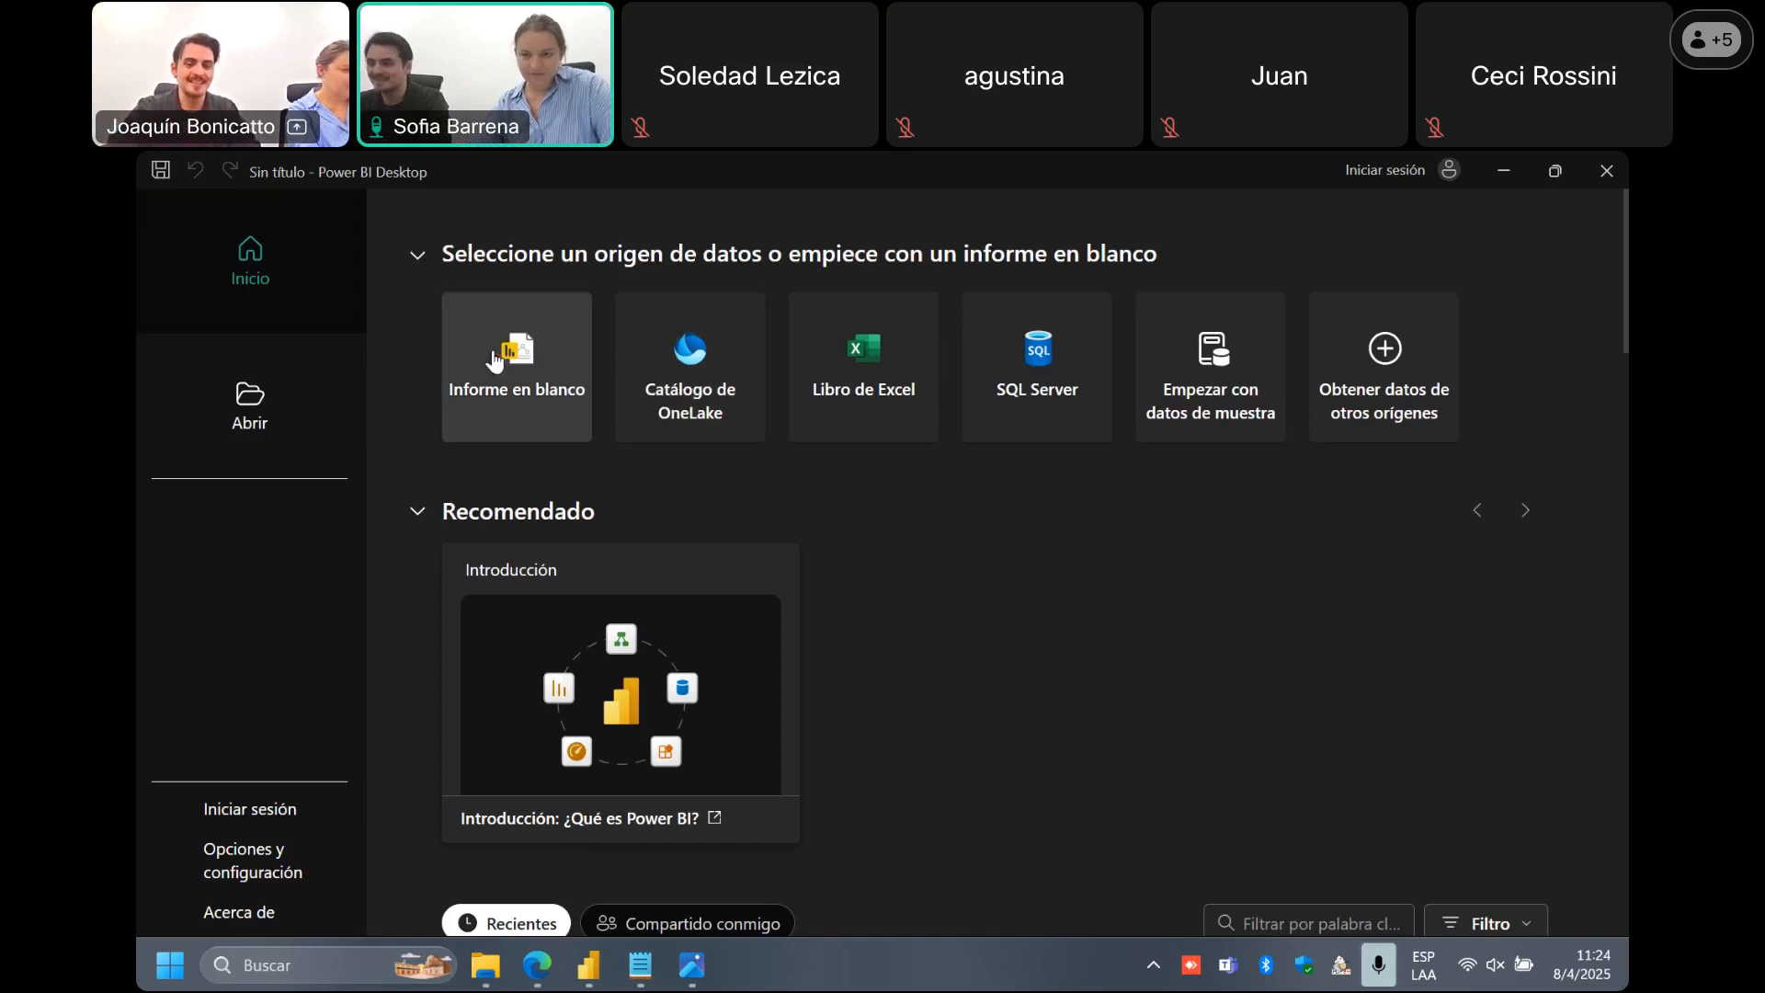
Start a blank report, dismiss the autorecovery notice, and choose to delete the recovered files.
left_click(520, 386)
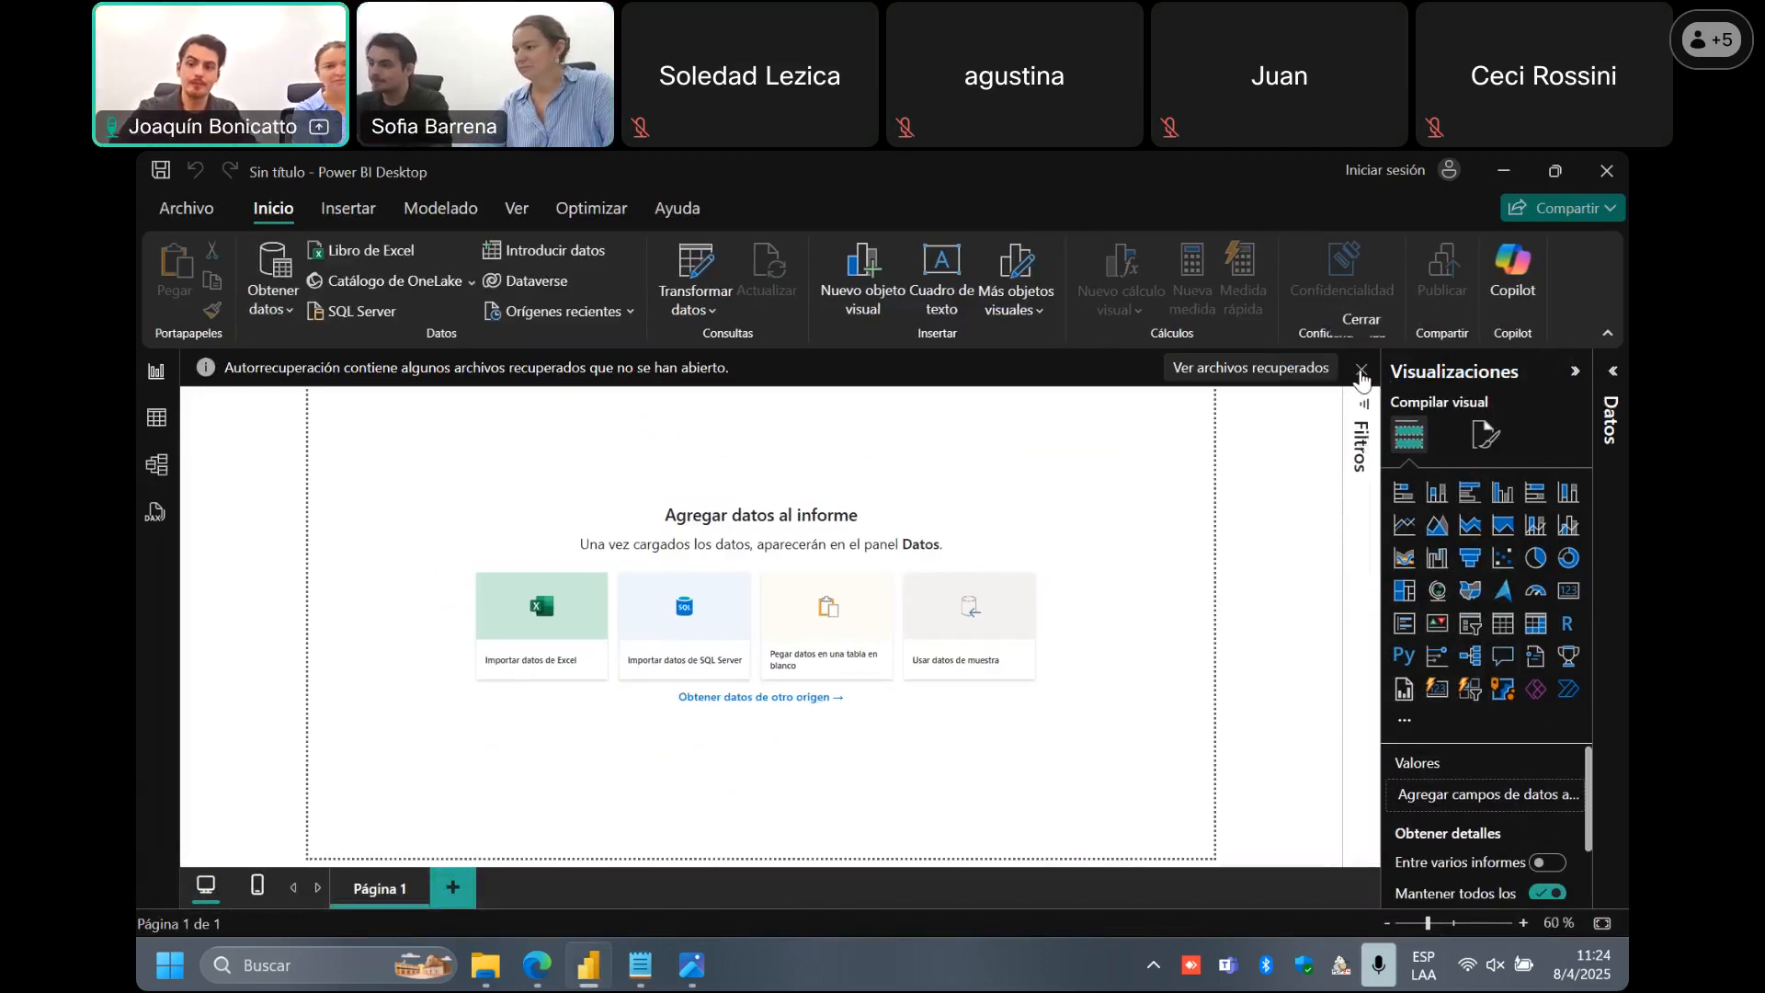
left_click(1360, 373)
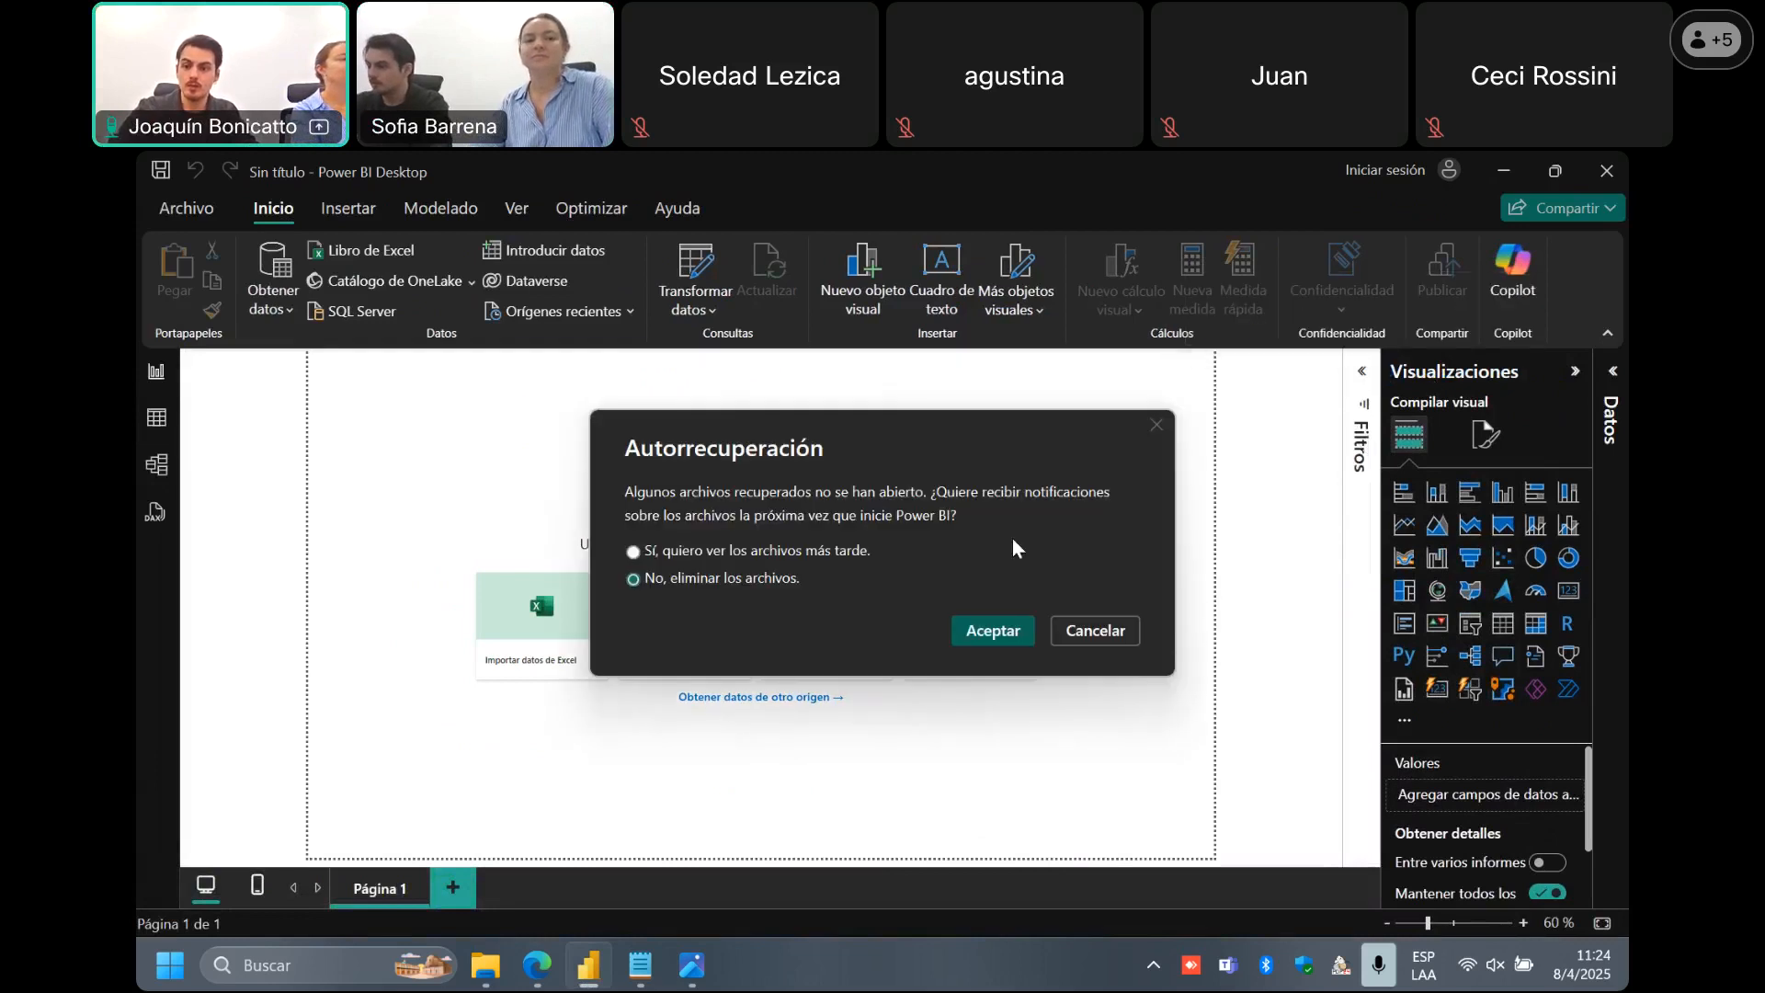
left_click(1006, 634)
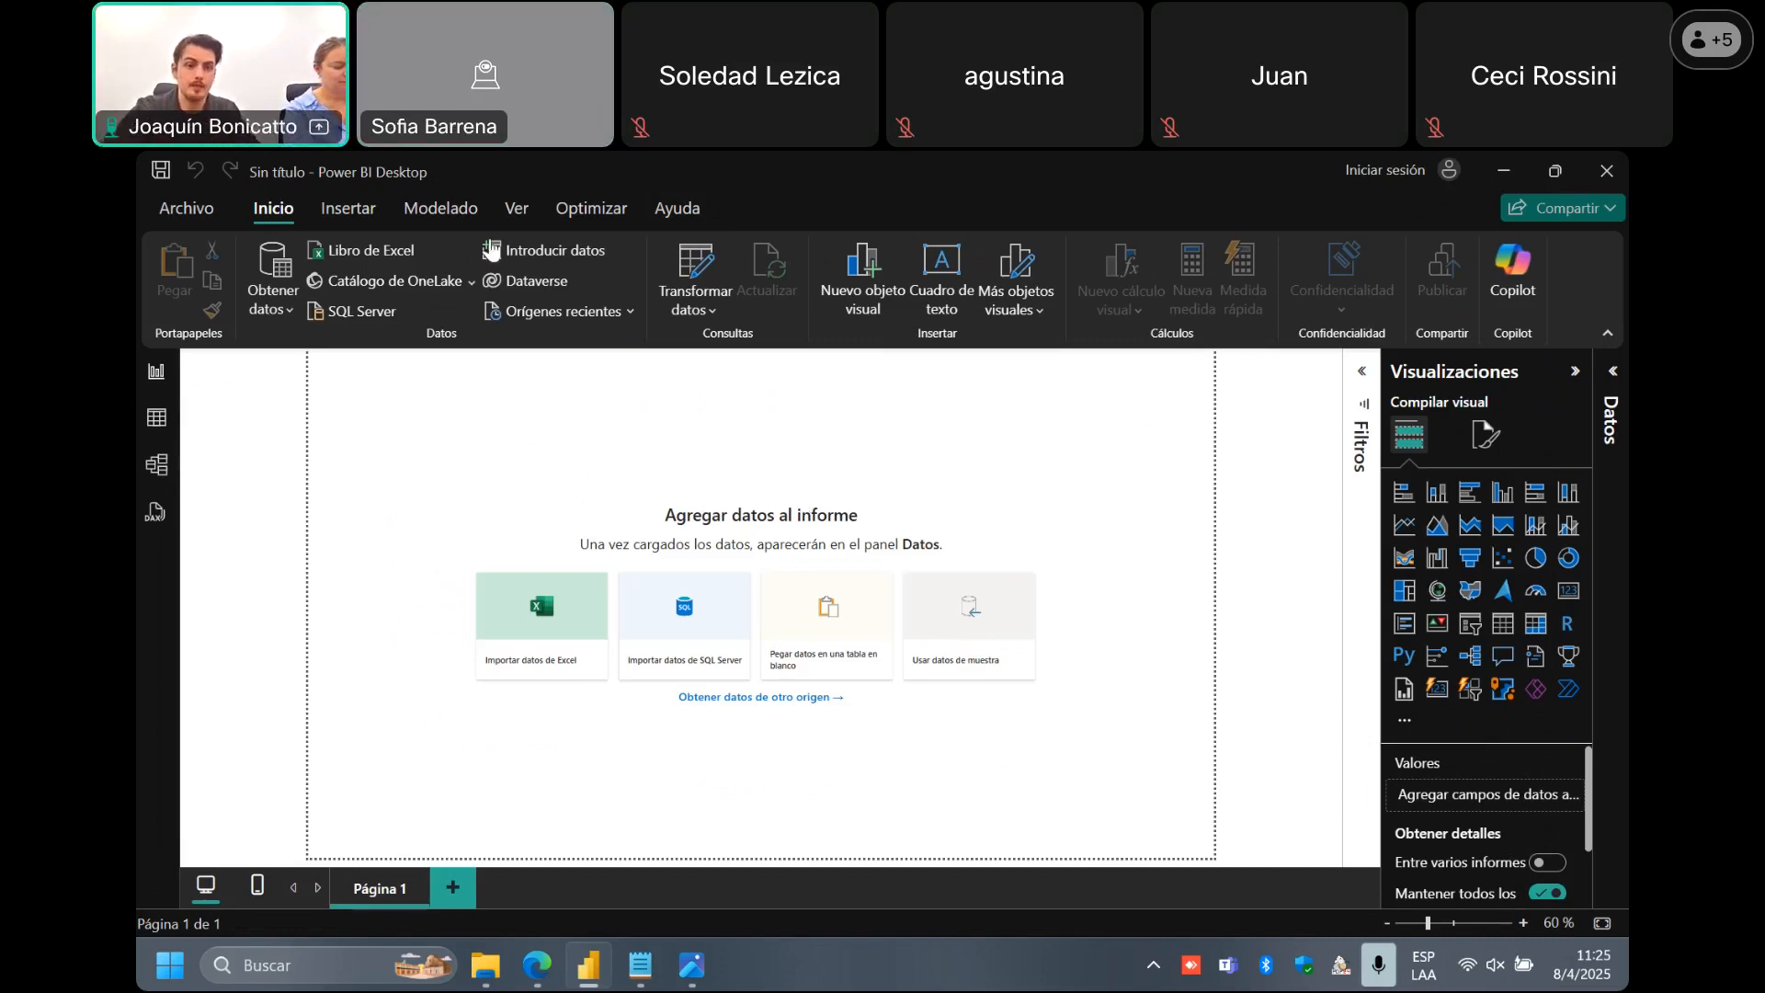
Examine the Excel workbook file picker and the SQL Server database connection options without connecting to either source.
left_click(351, 262)
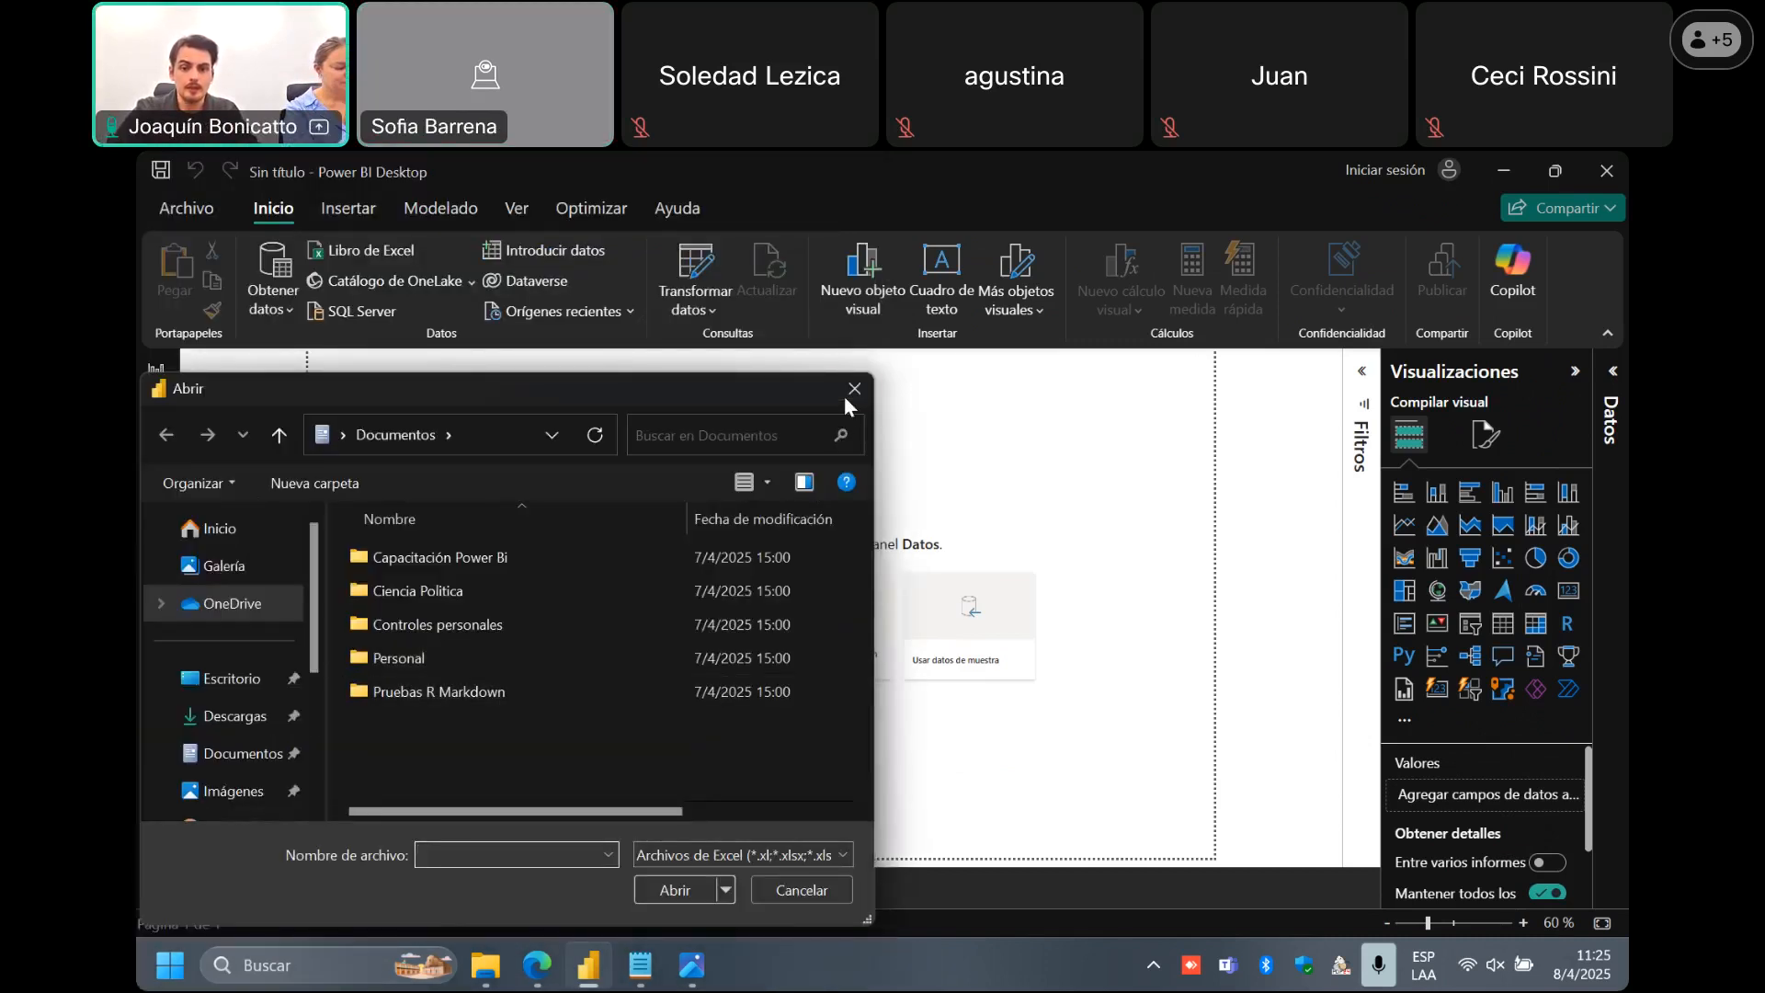
key("Escape")
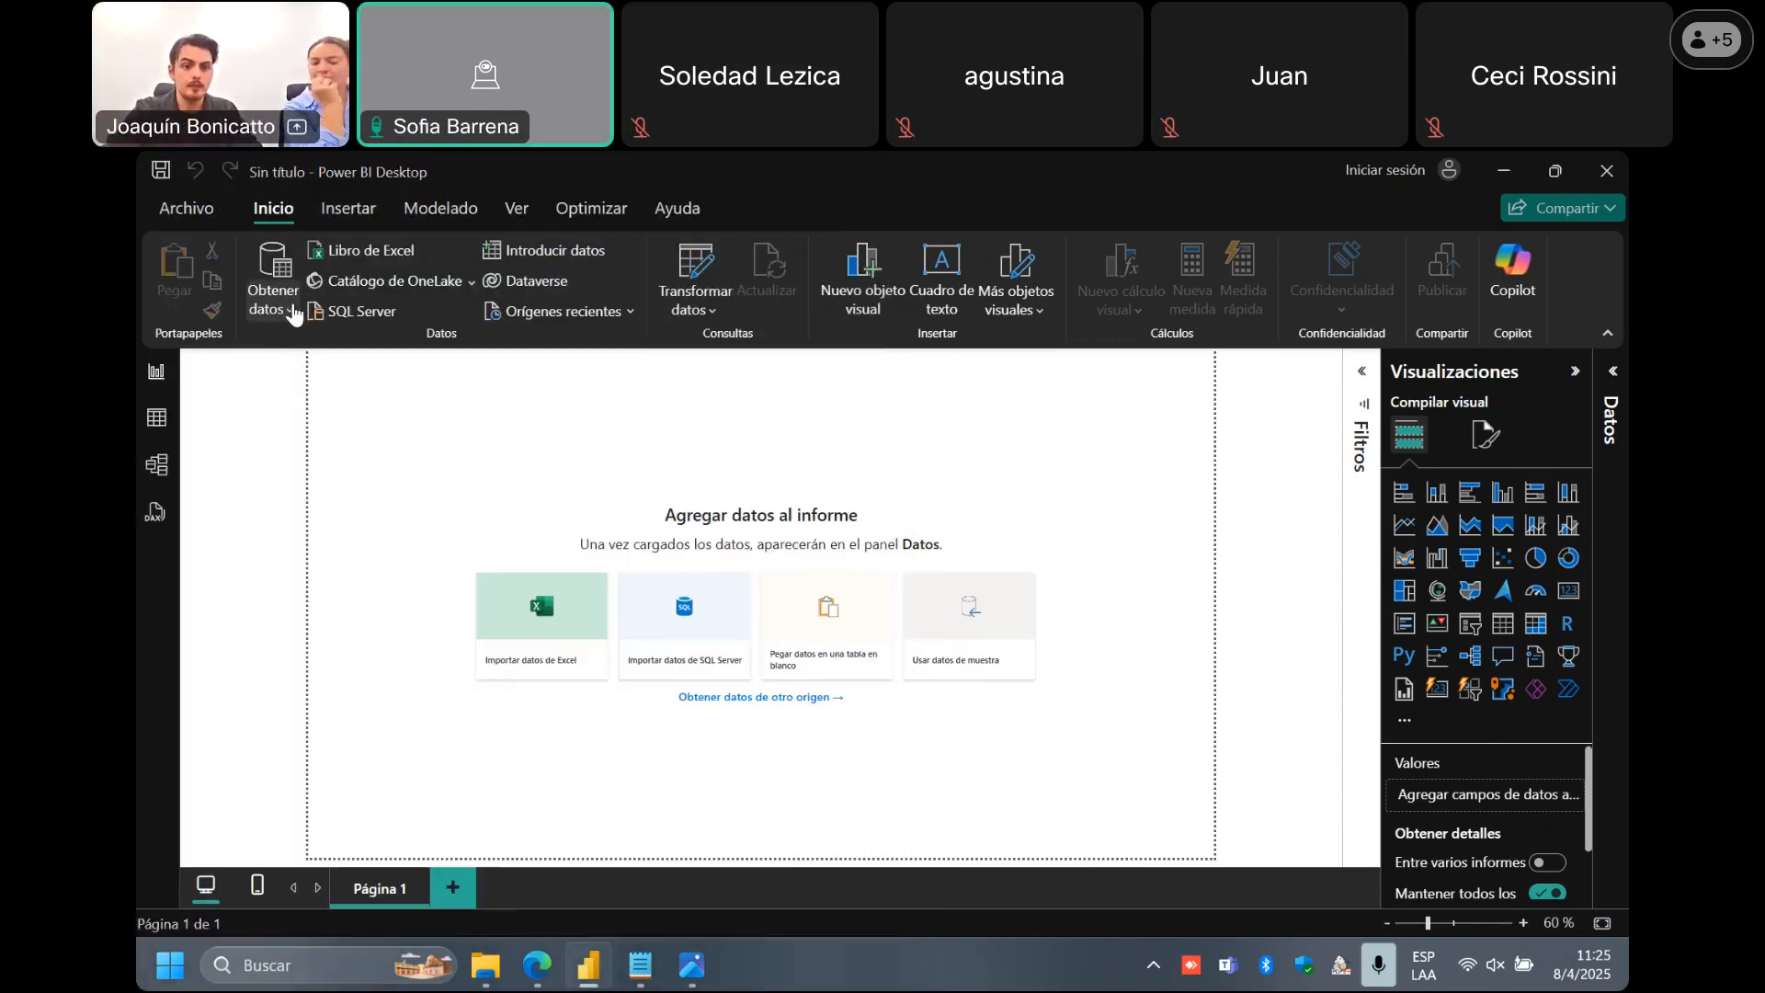
left_click(293, 313)
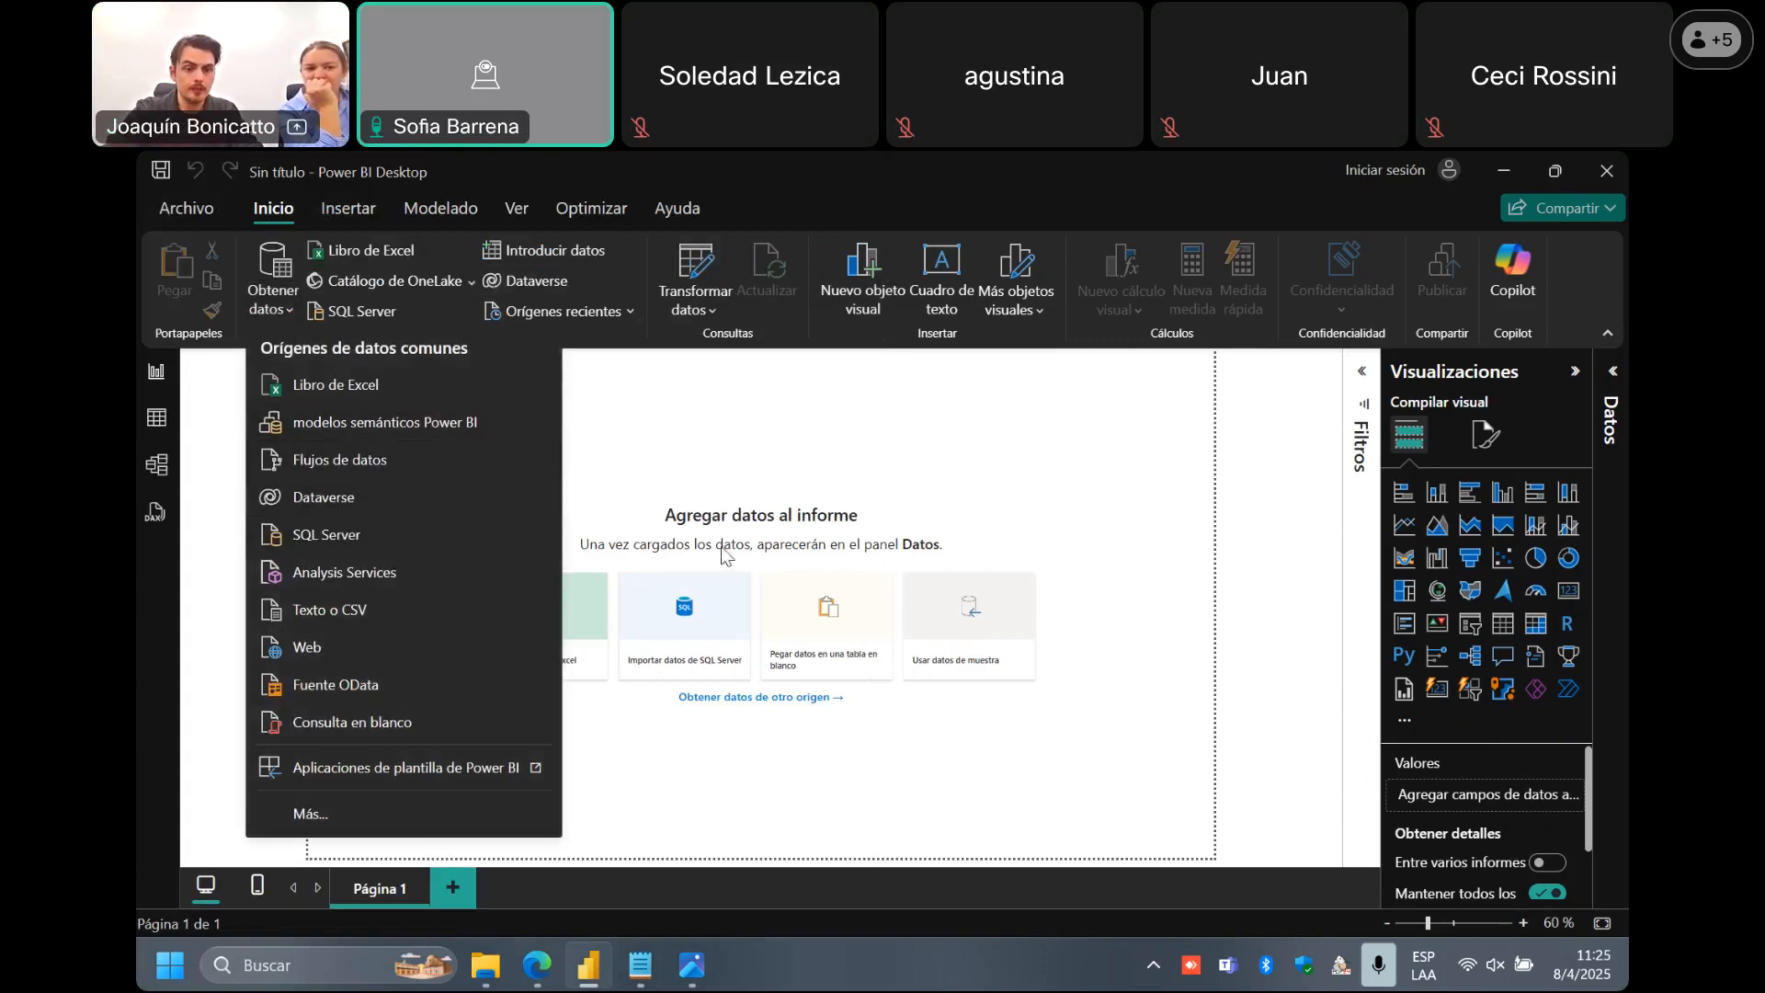
left_click(377, 546)
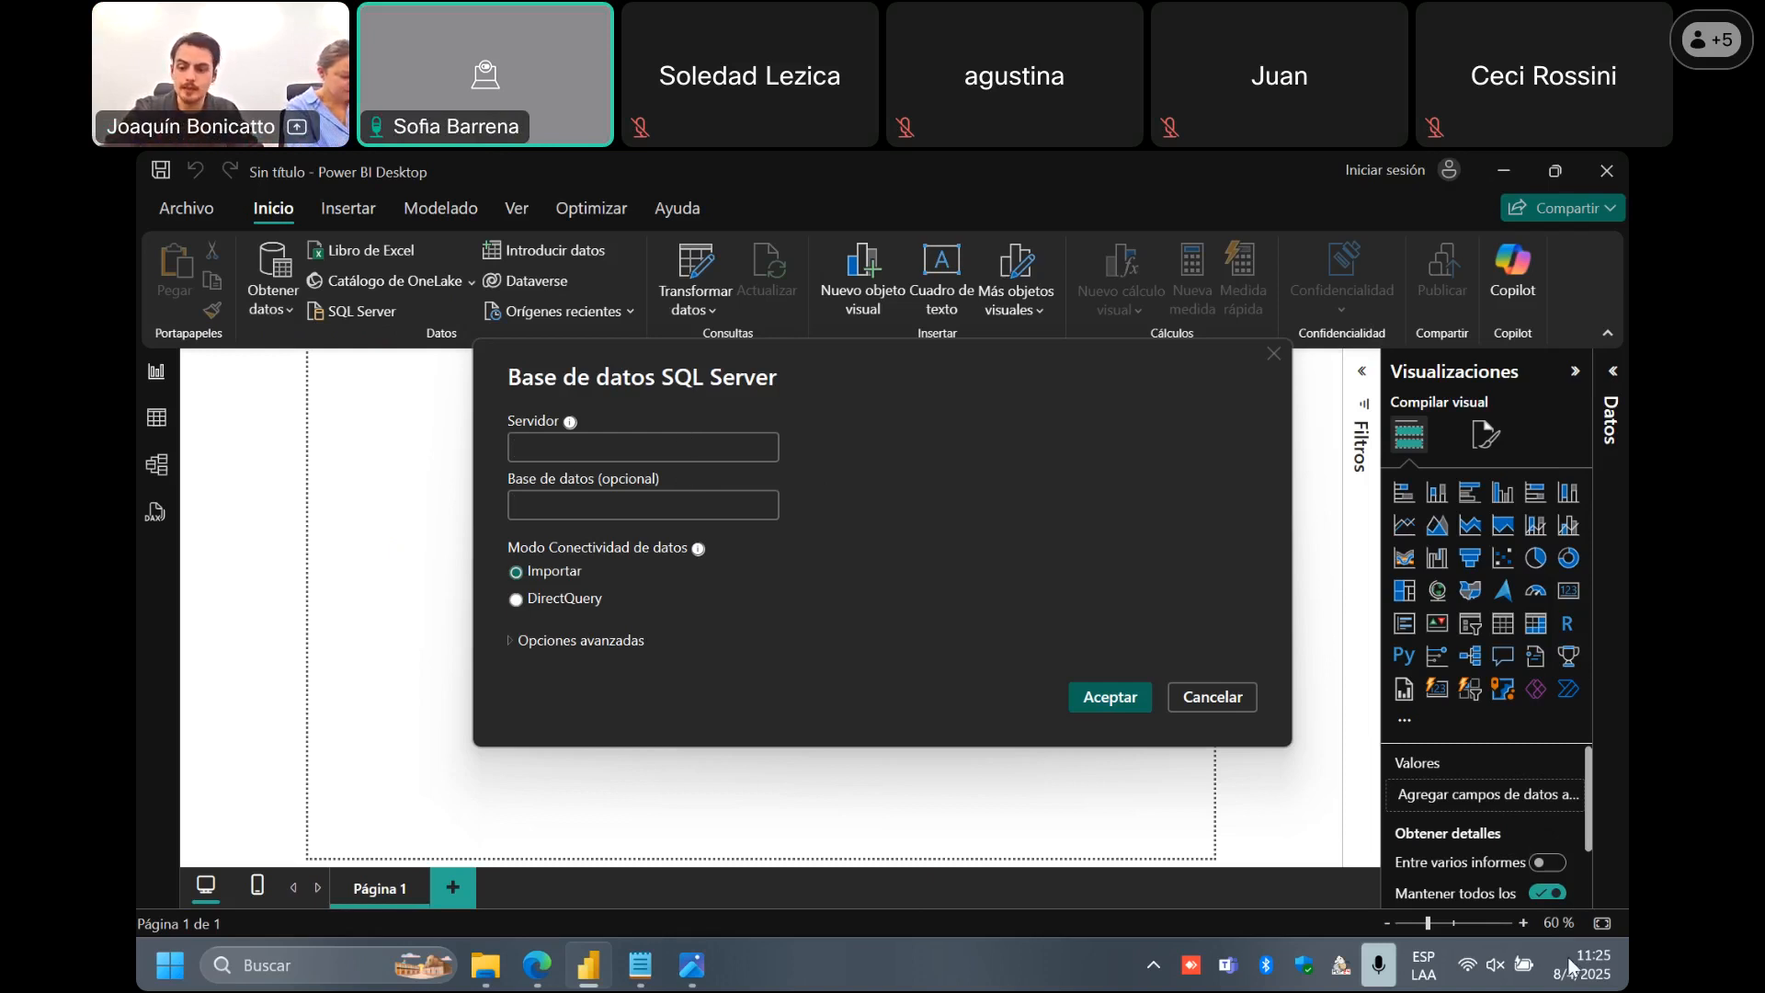
left_click(741, 450)
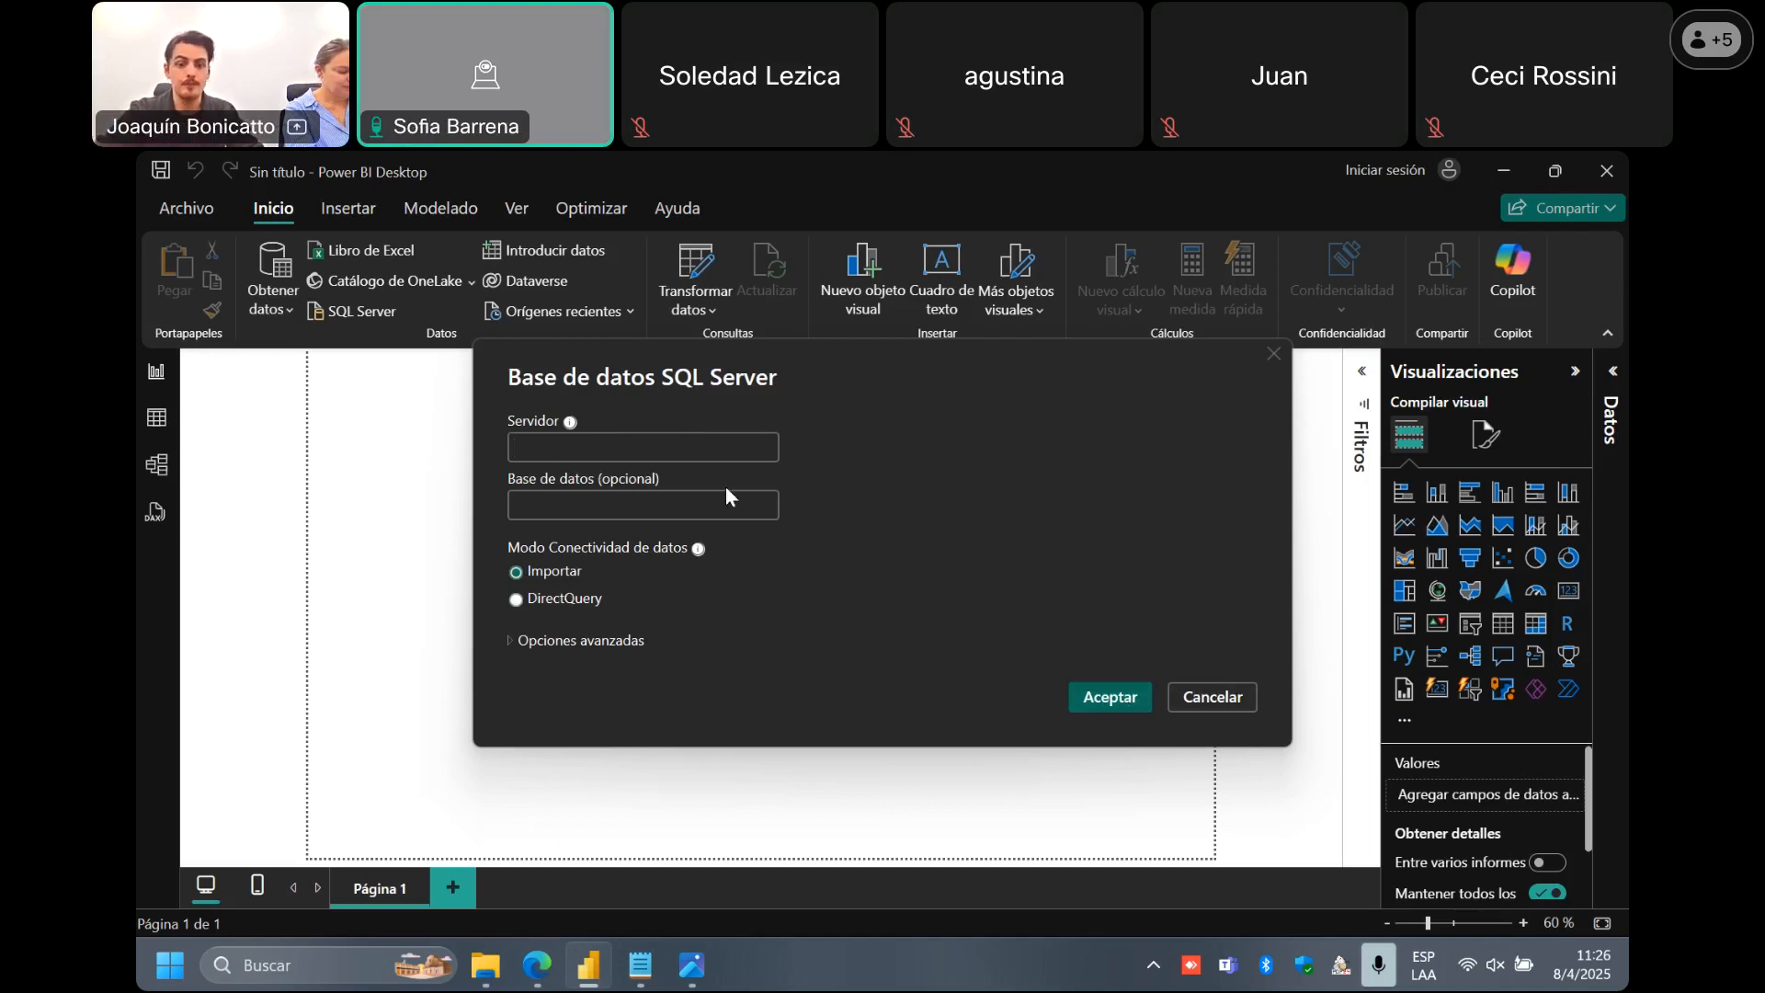
left_click(1235, 704)
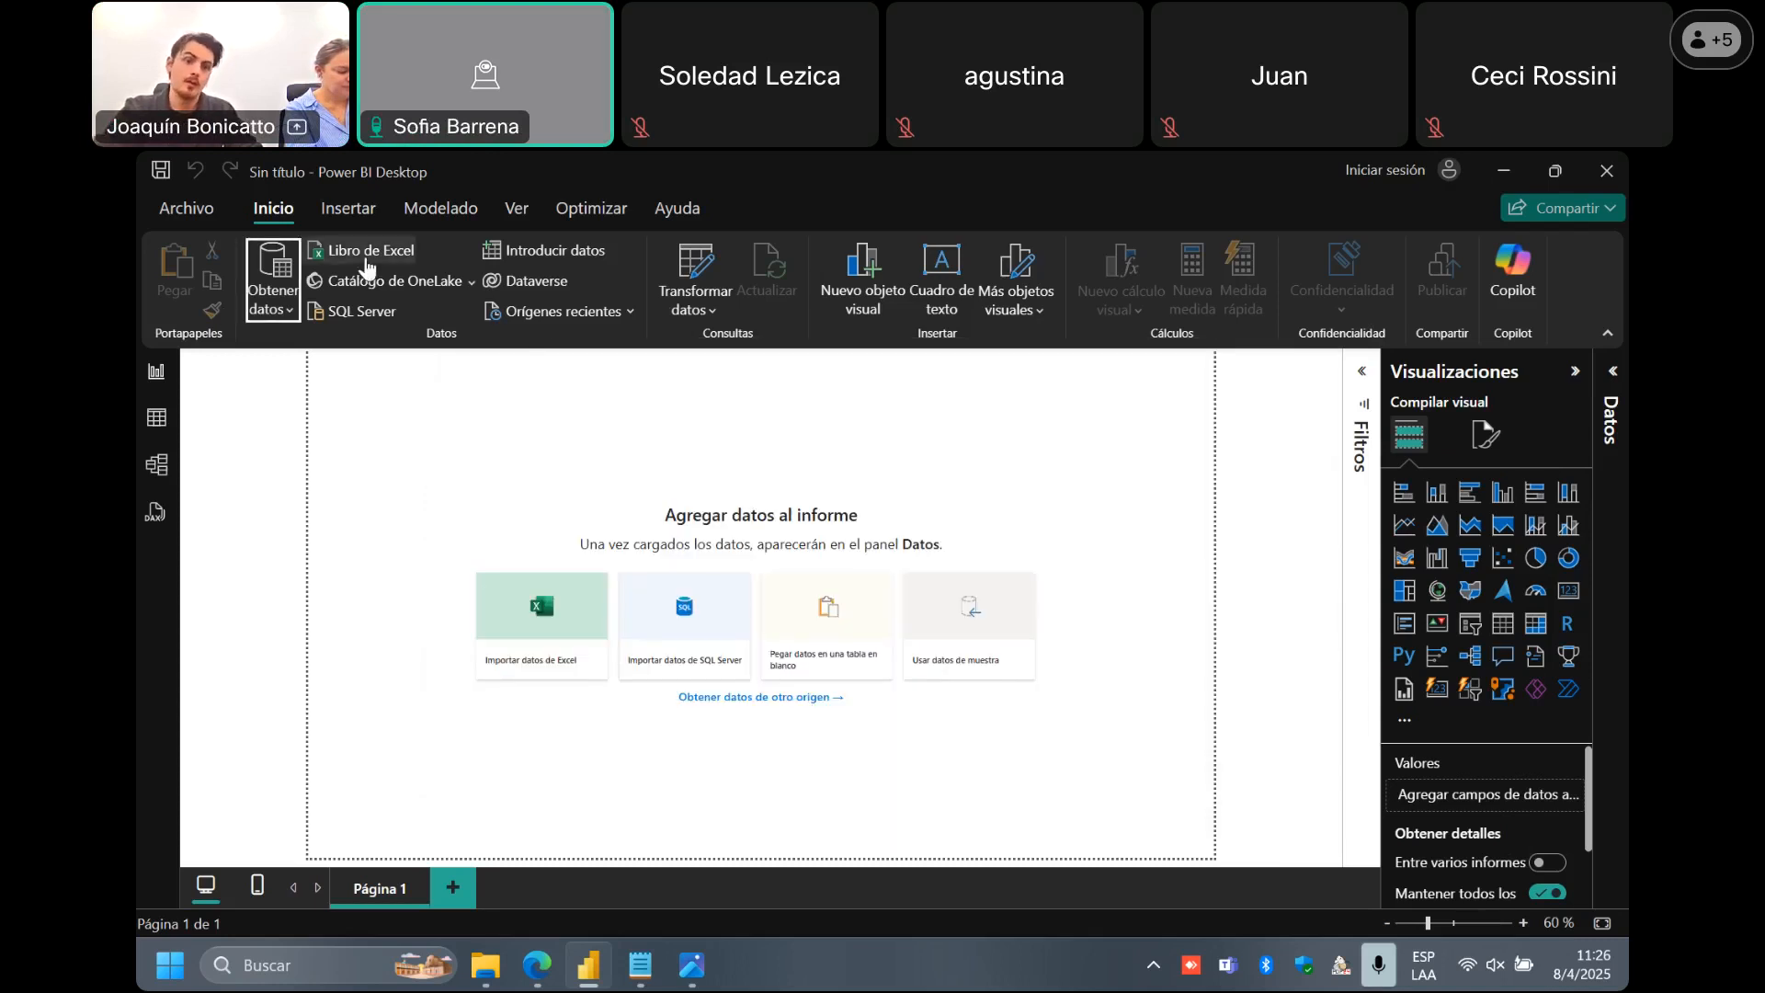
left_click(361, 250)
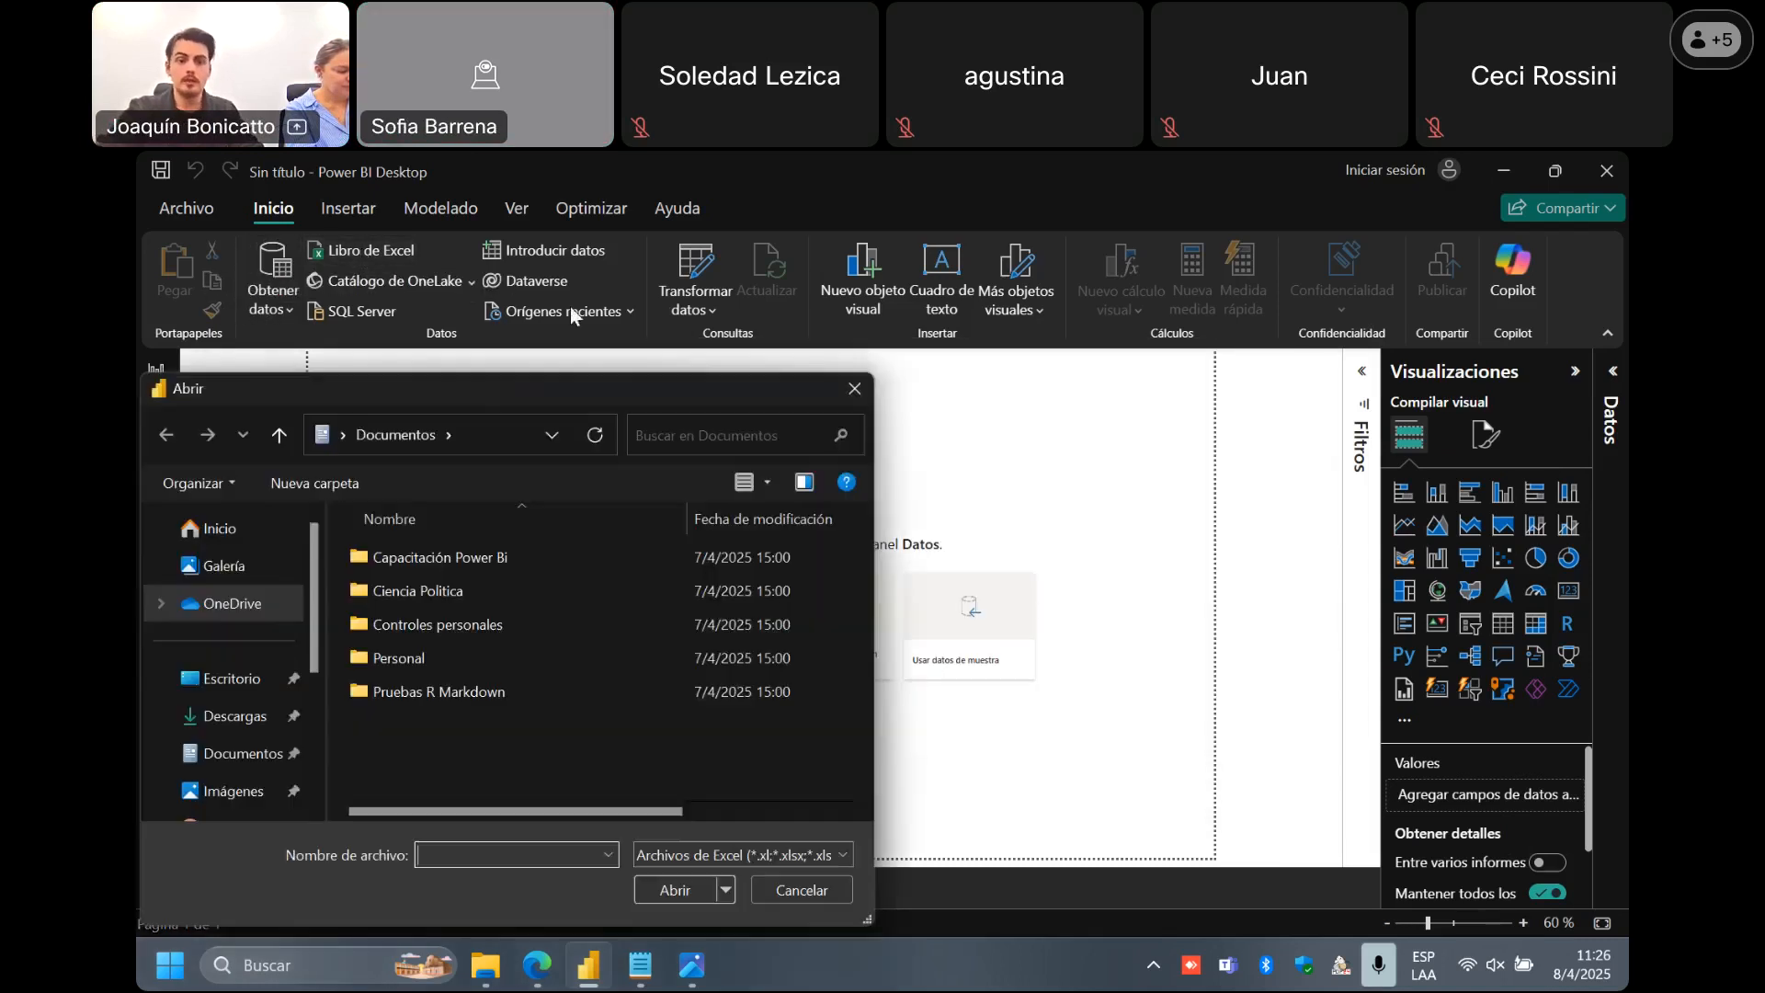
left_click(856, 389)
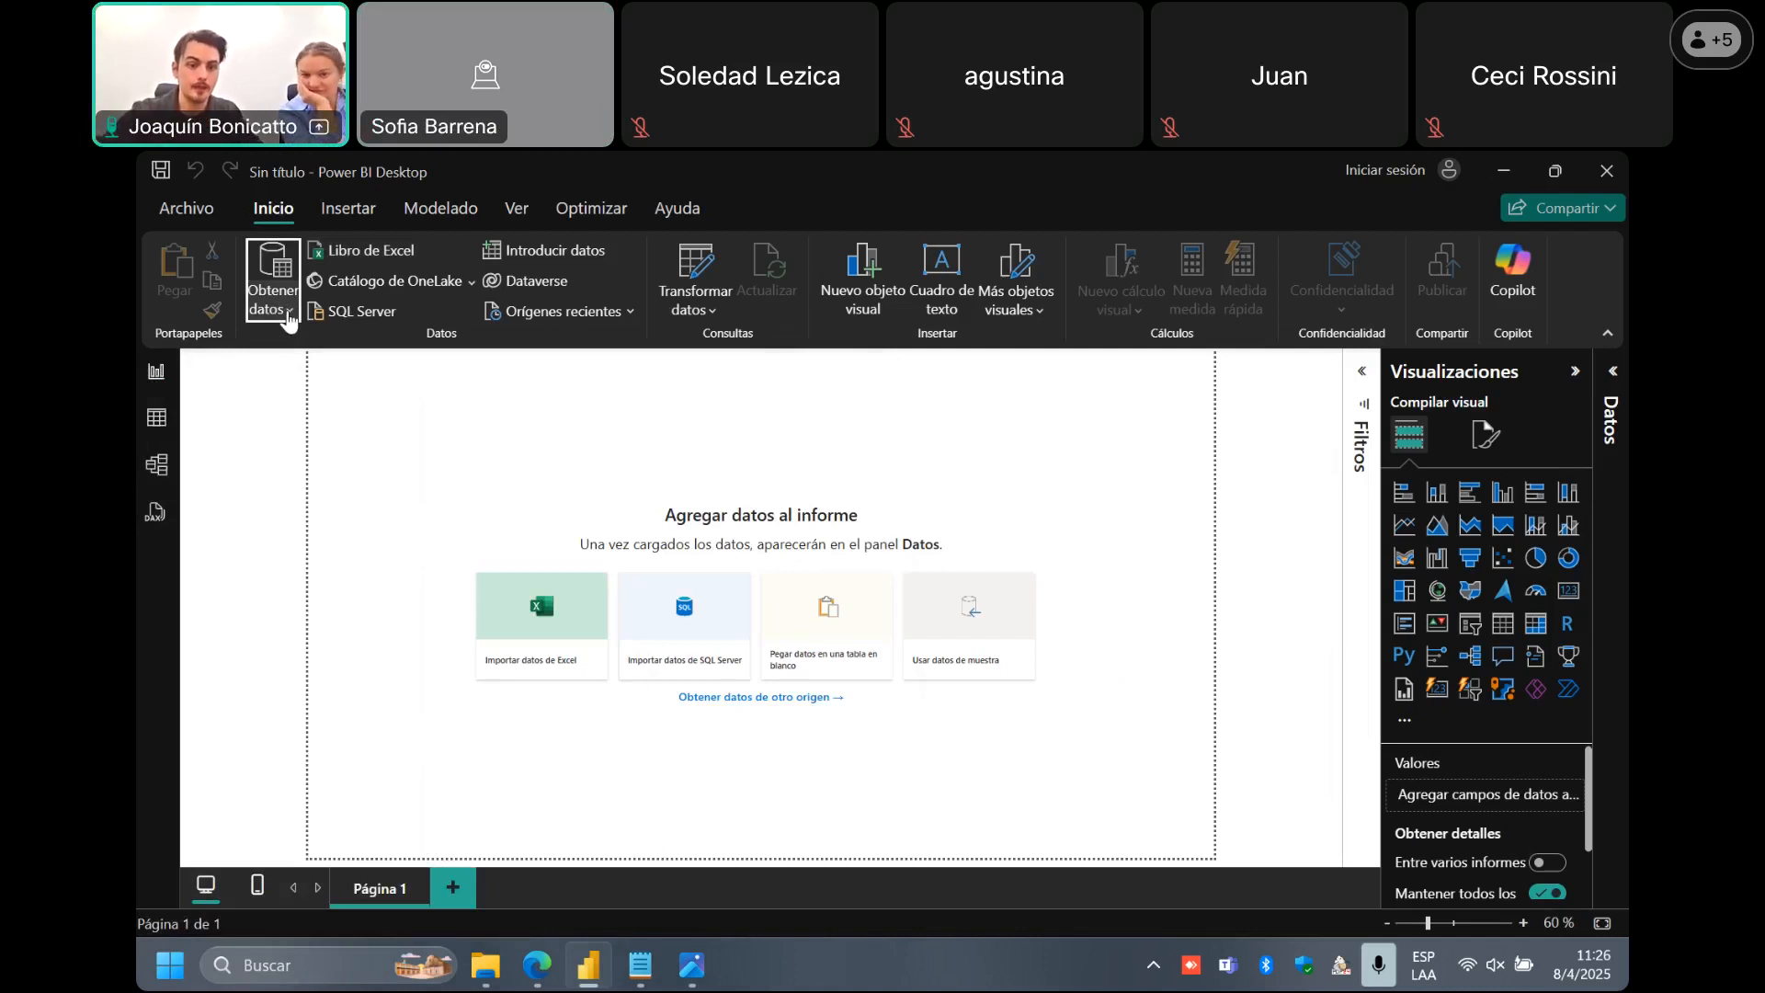
Start a new data connection with the Carpeta connector from the full list of data sources.
left_click(286, 315)
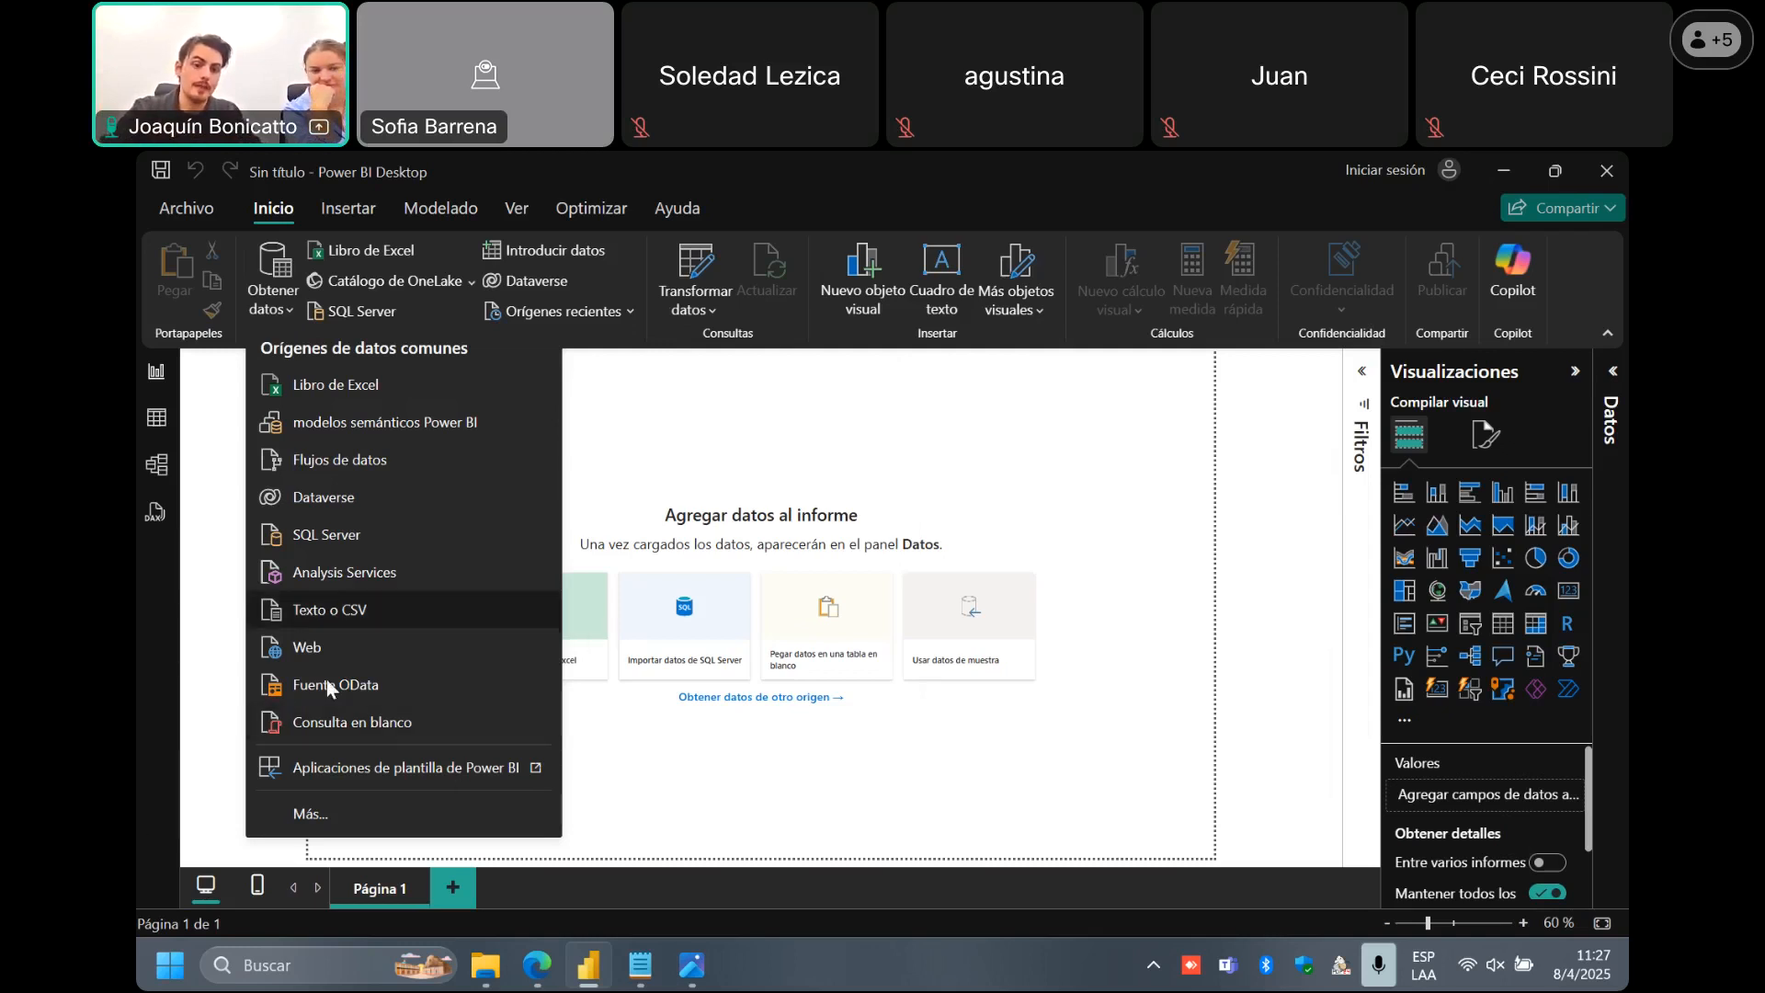
left_click(410, 813)
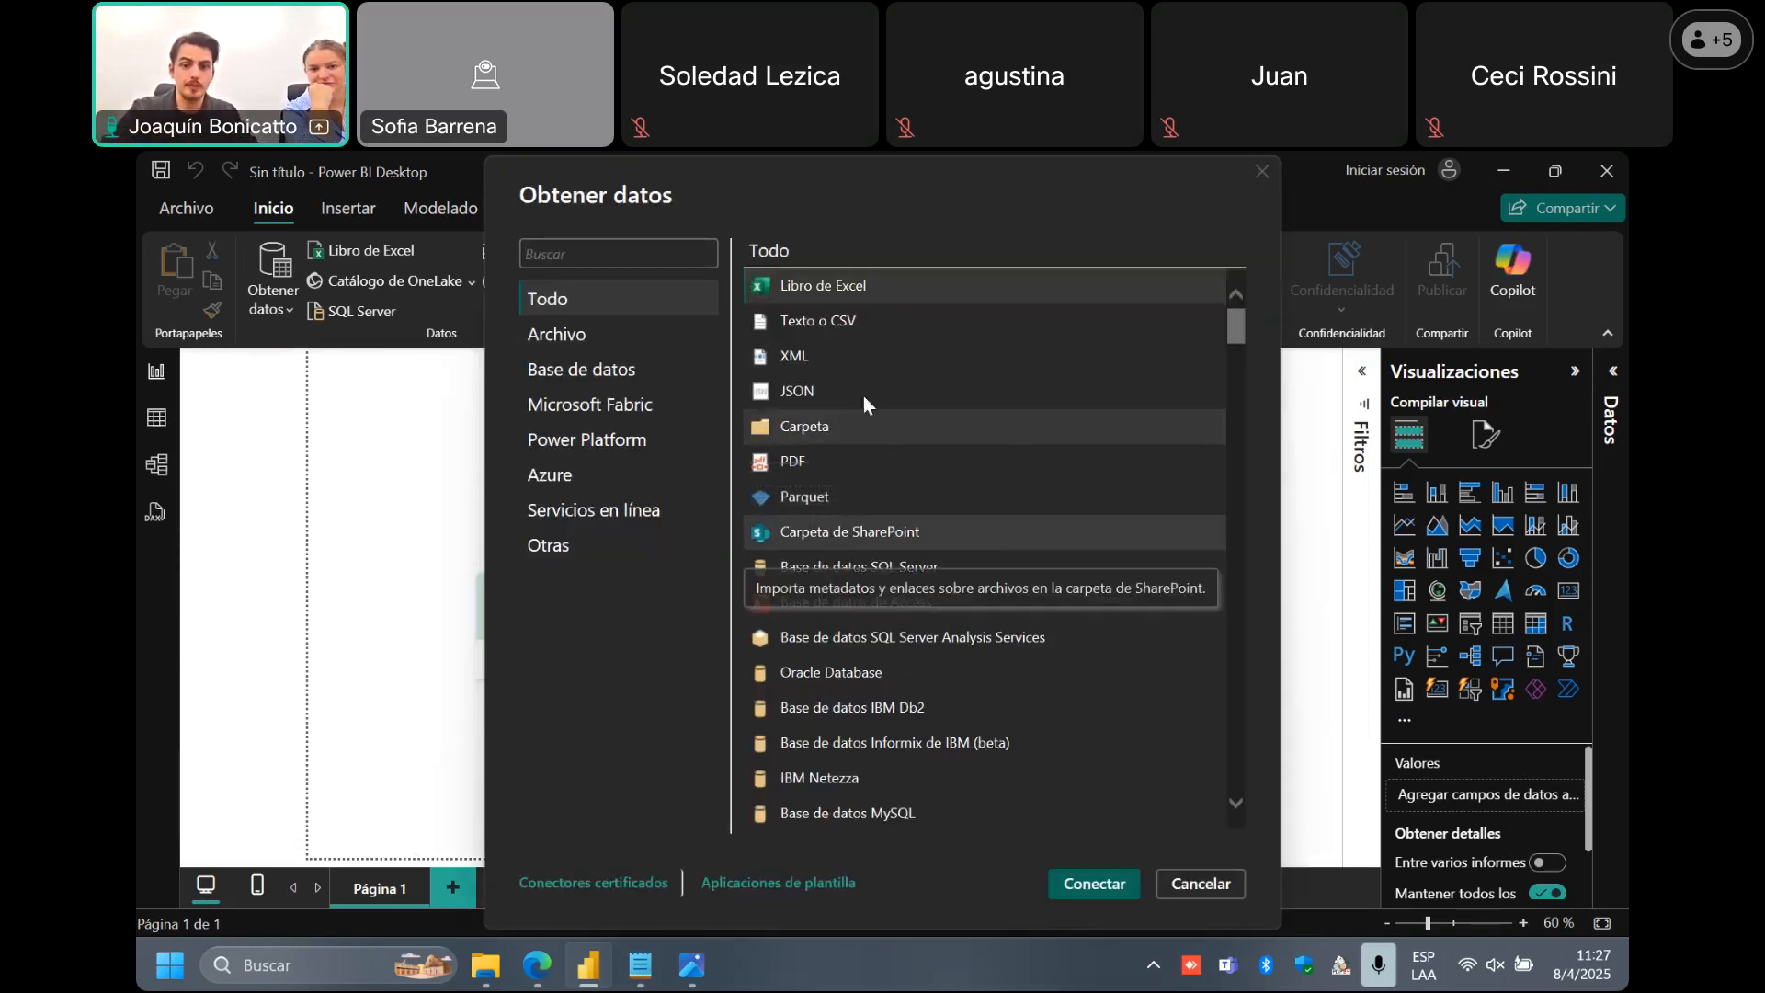
left_click(852, 423)
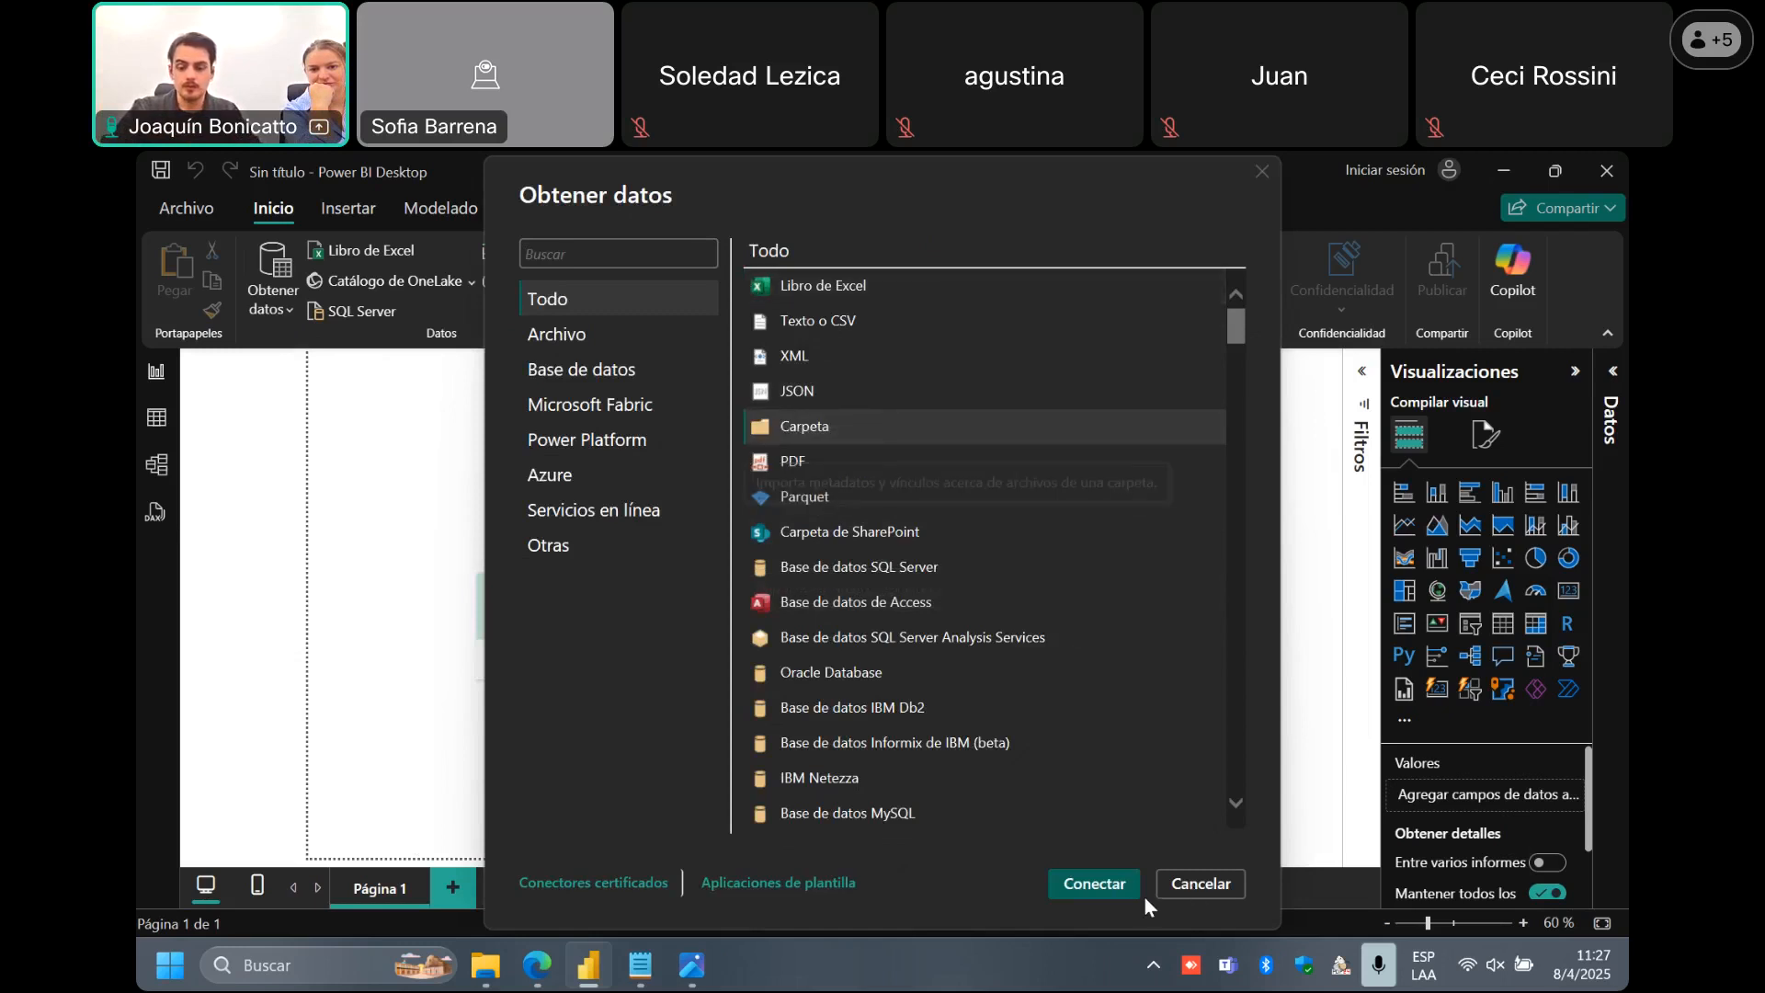
left_click(1128, 883)
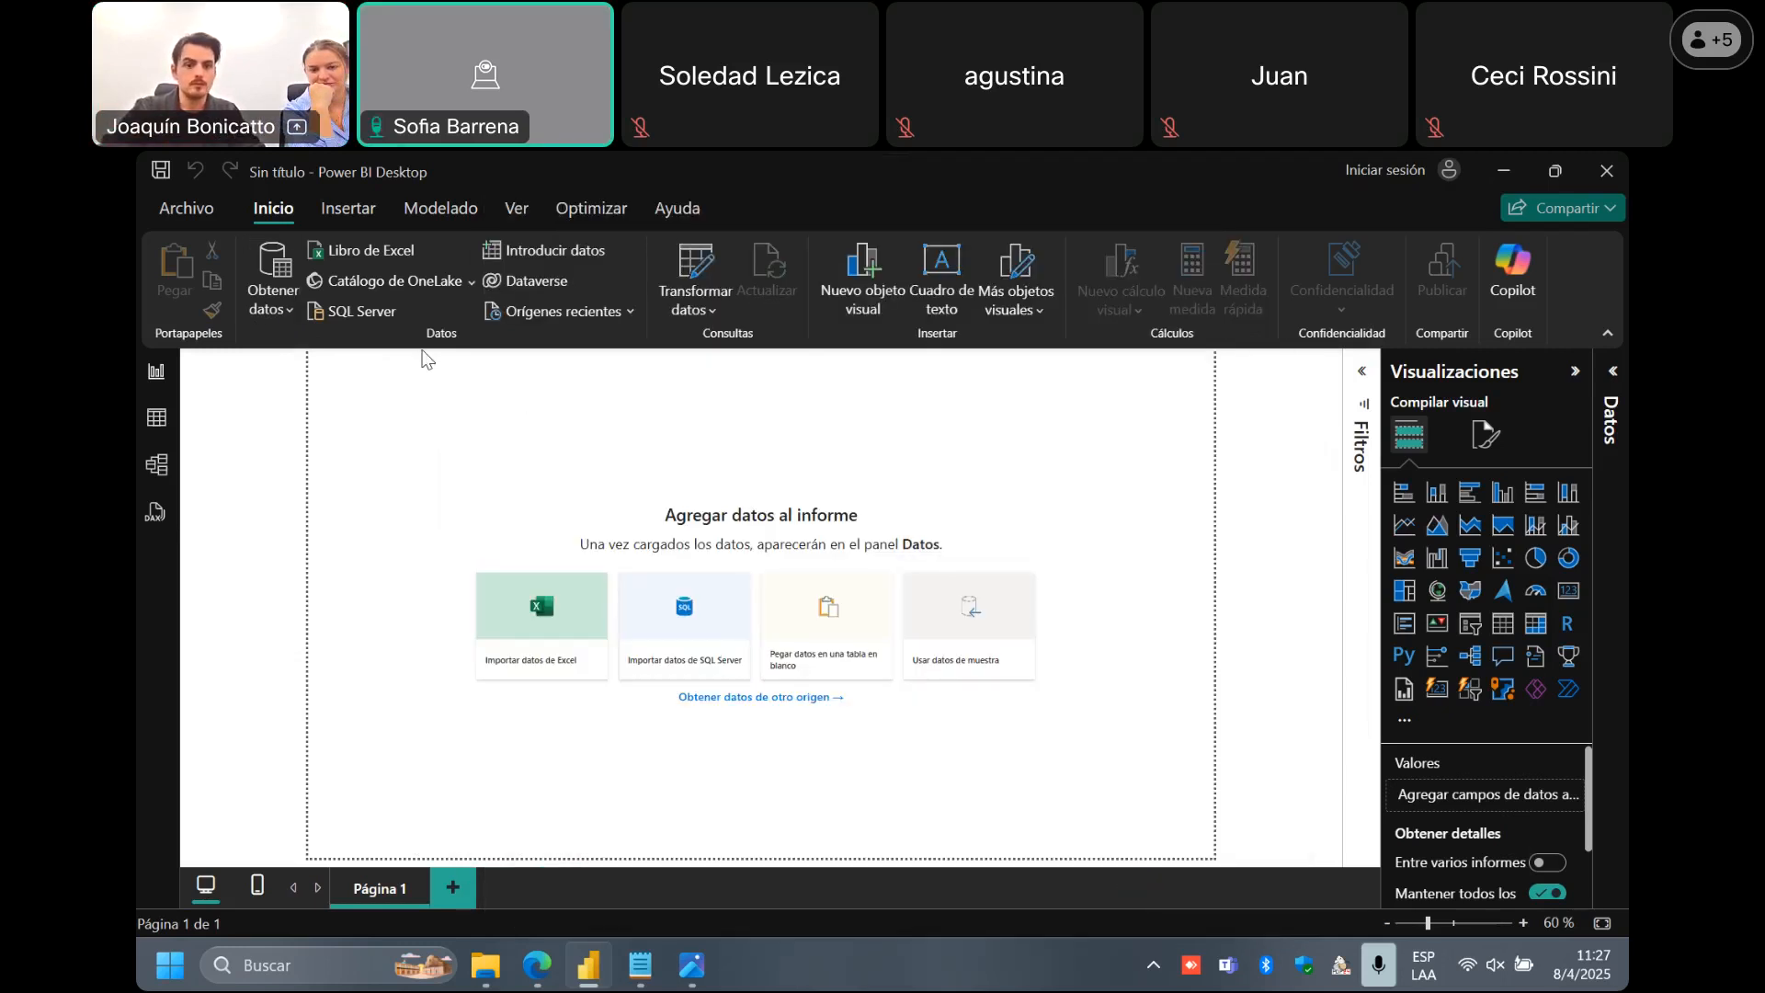
Set the folder path to Presupuesto ejecutado inside Documentos, Capacitación Power Bi, and accept it to list its files.
left_click(1109, 522)
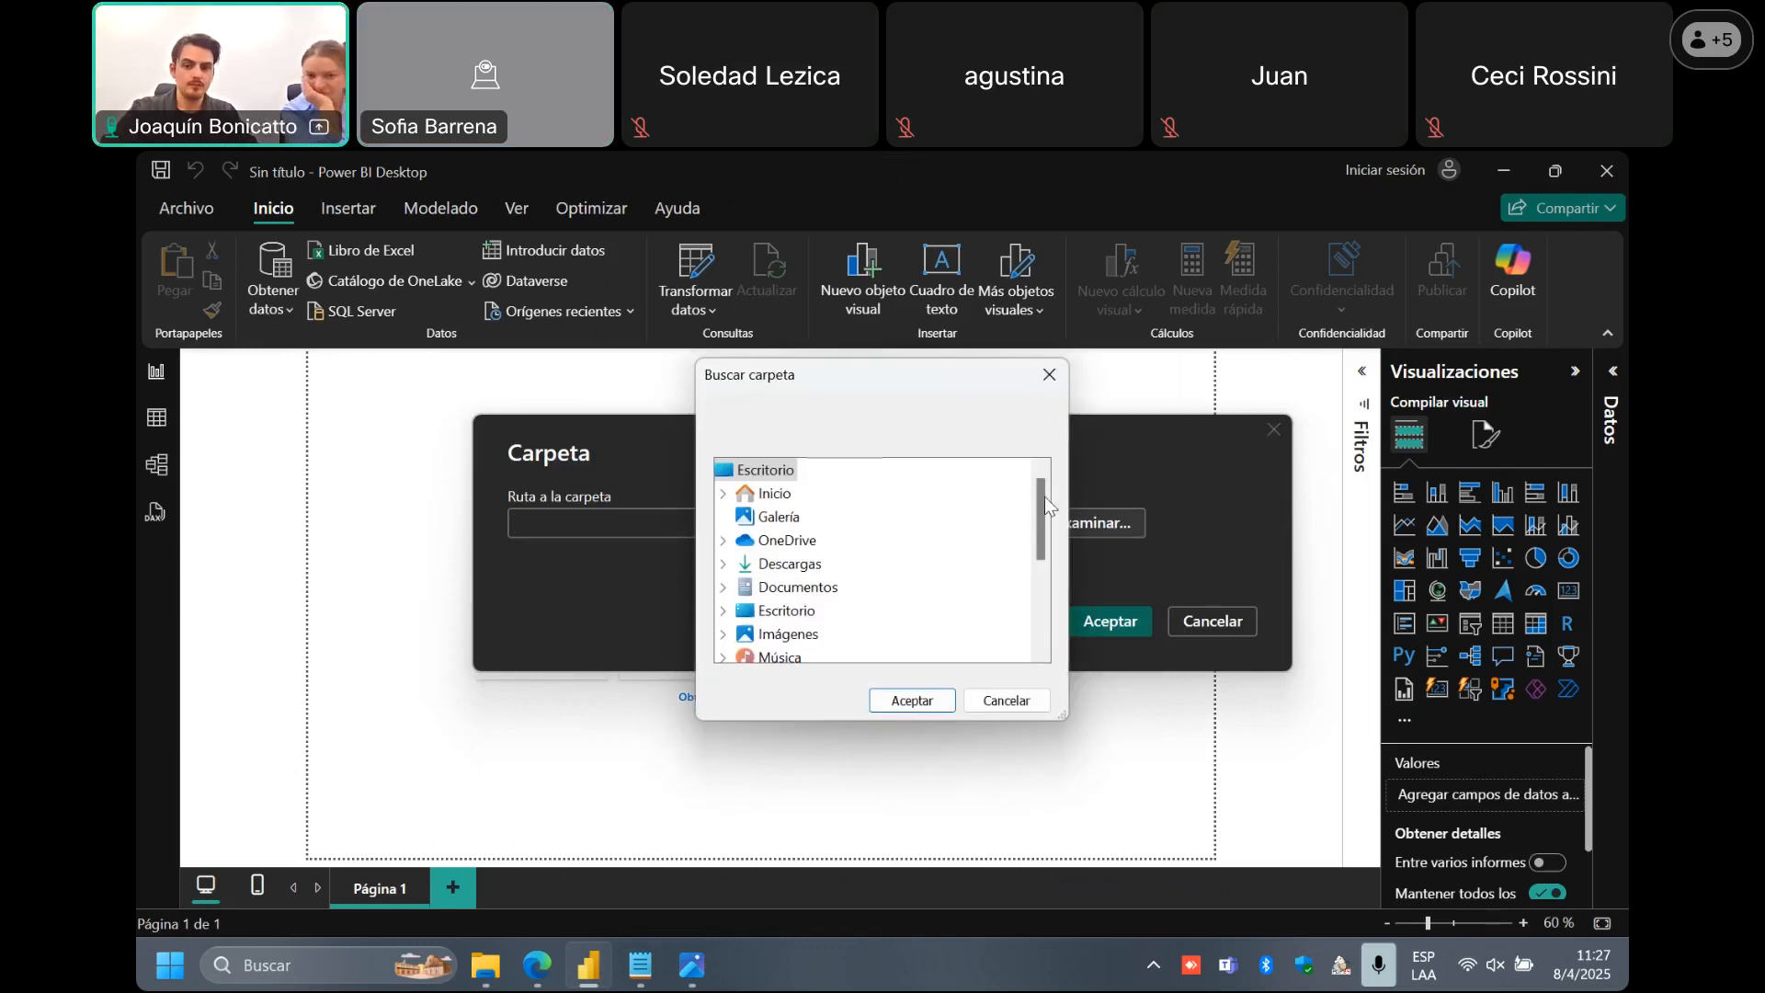
left_click_drag(1045, 510, 1009, 563)
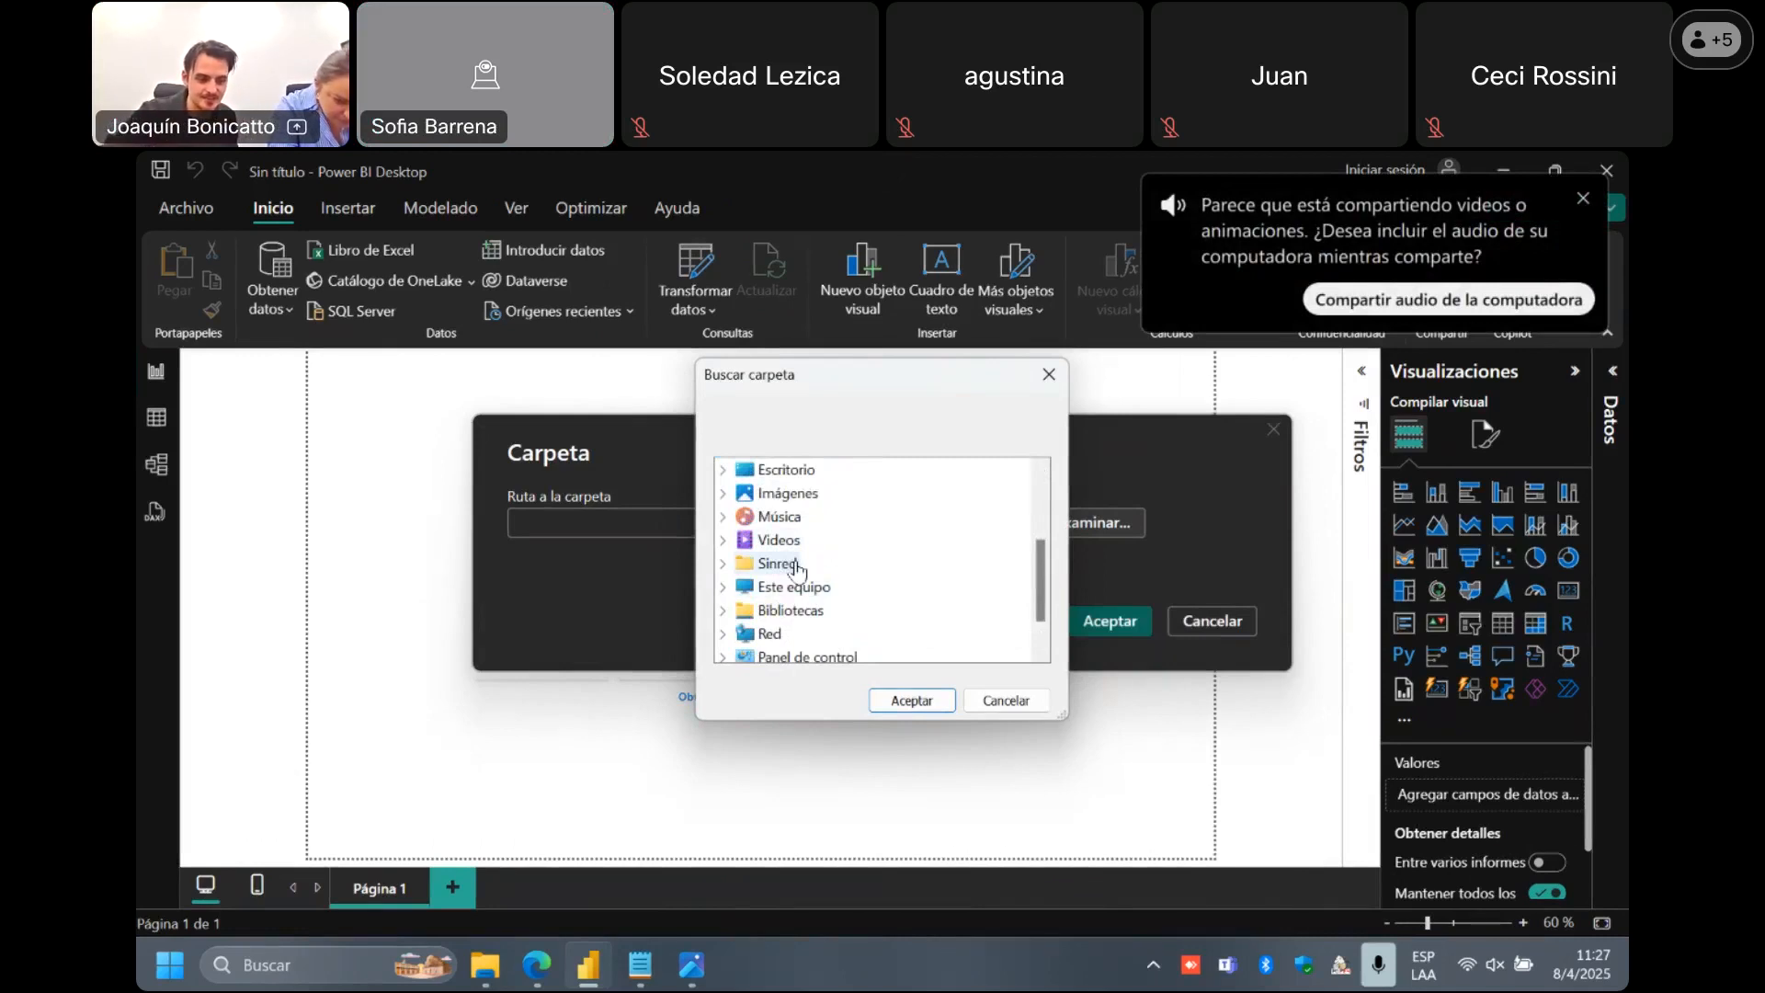
double_click(749, 570)
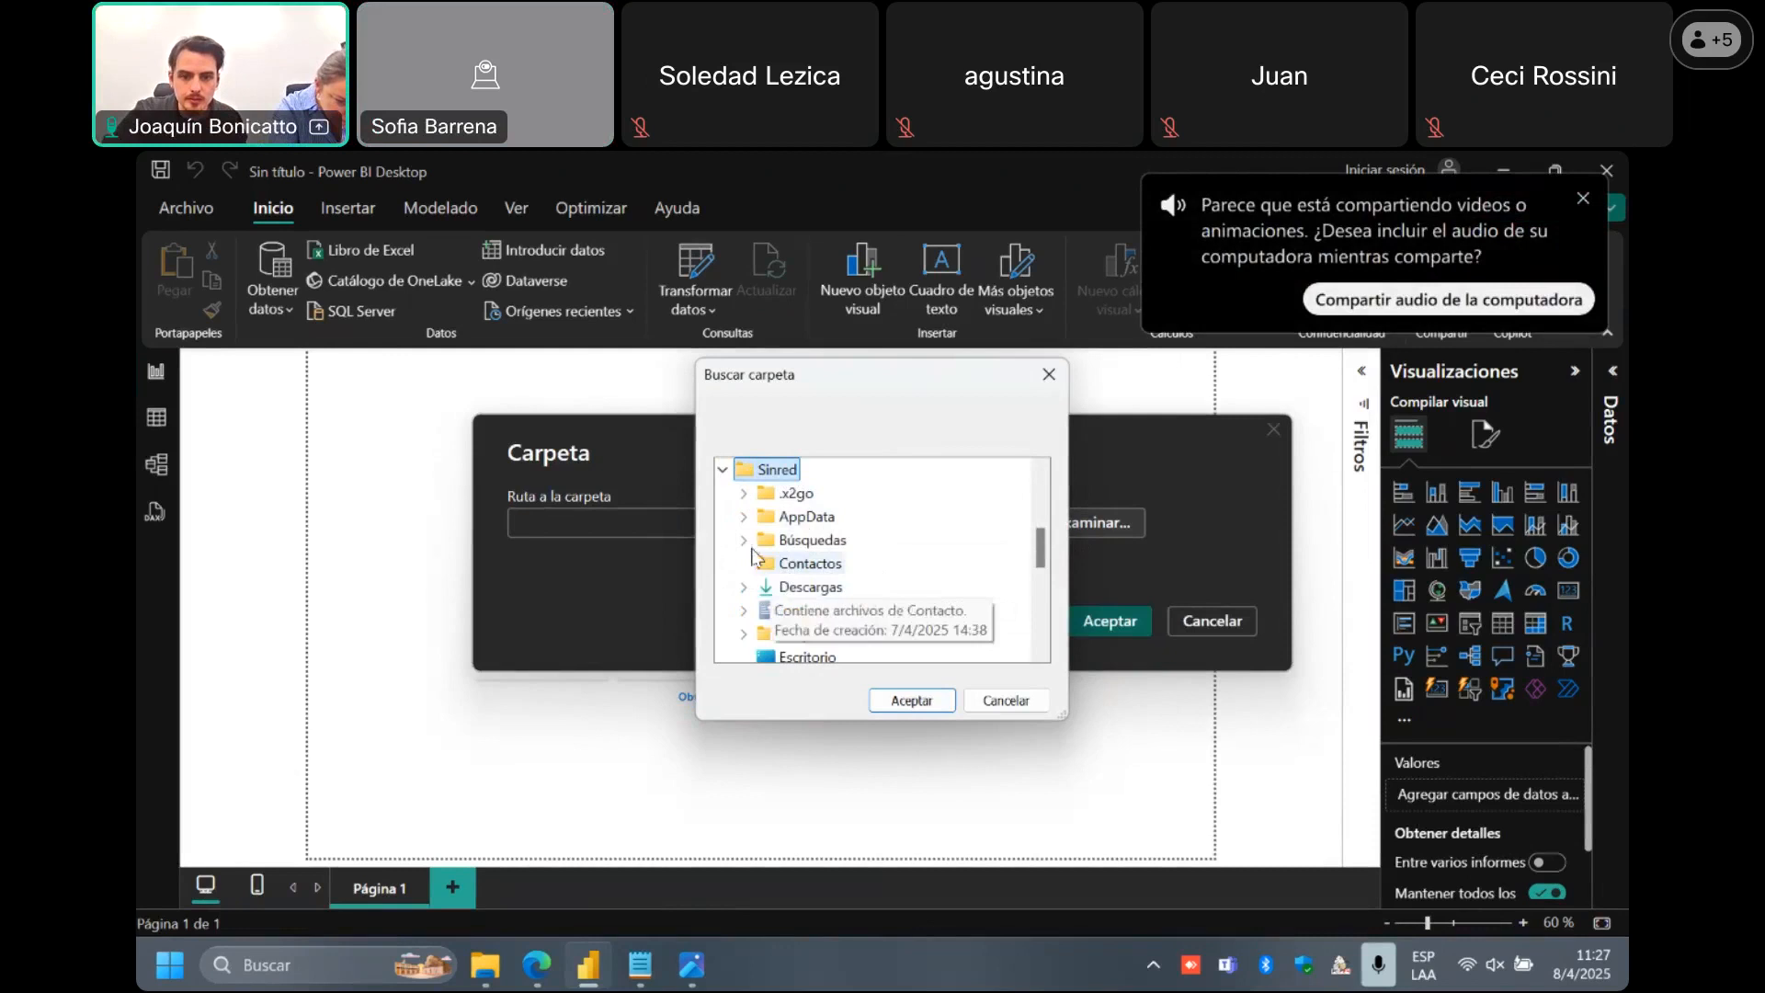
left_click(745, 612)
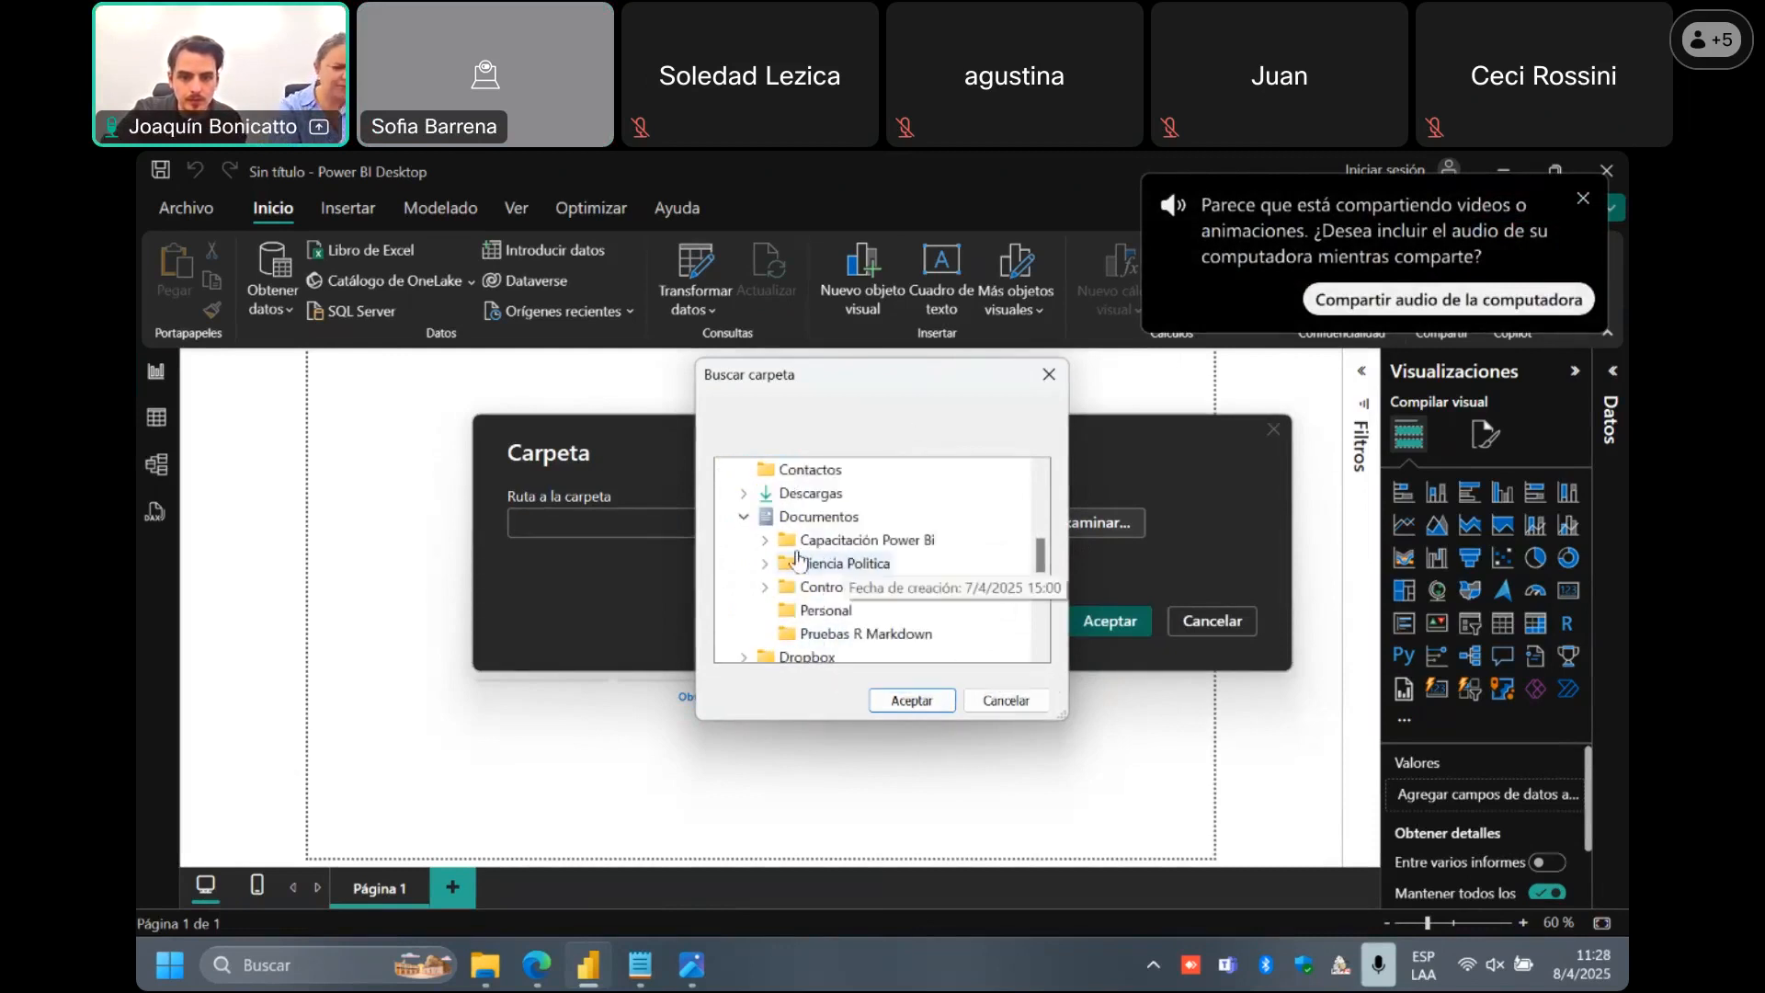
left_click(764, 541)
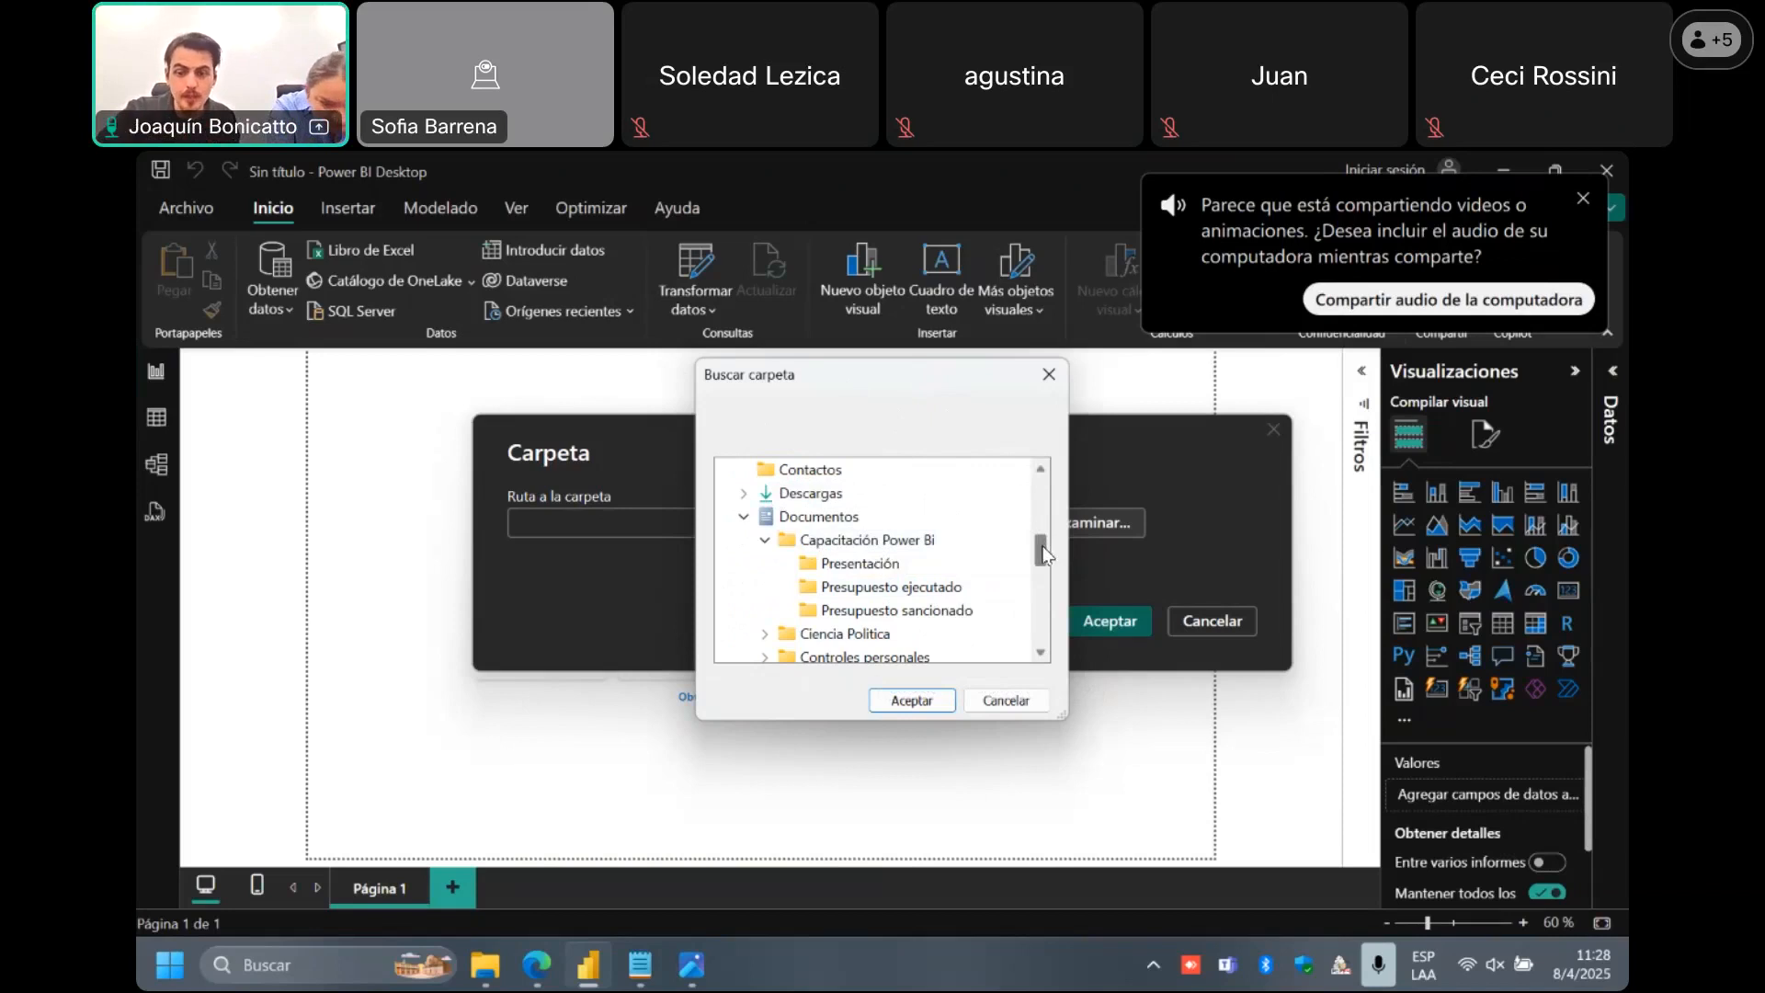
left_click_drag(1044, 553, 1045, 544)
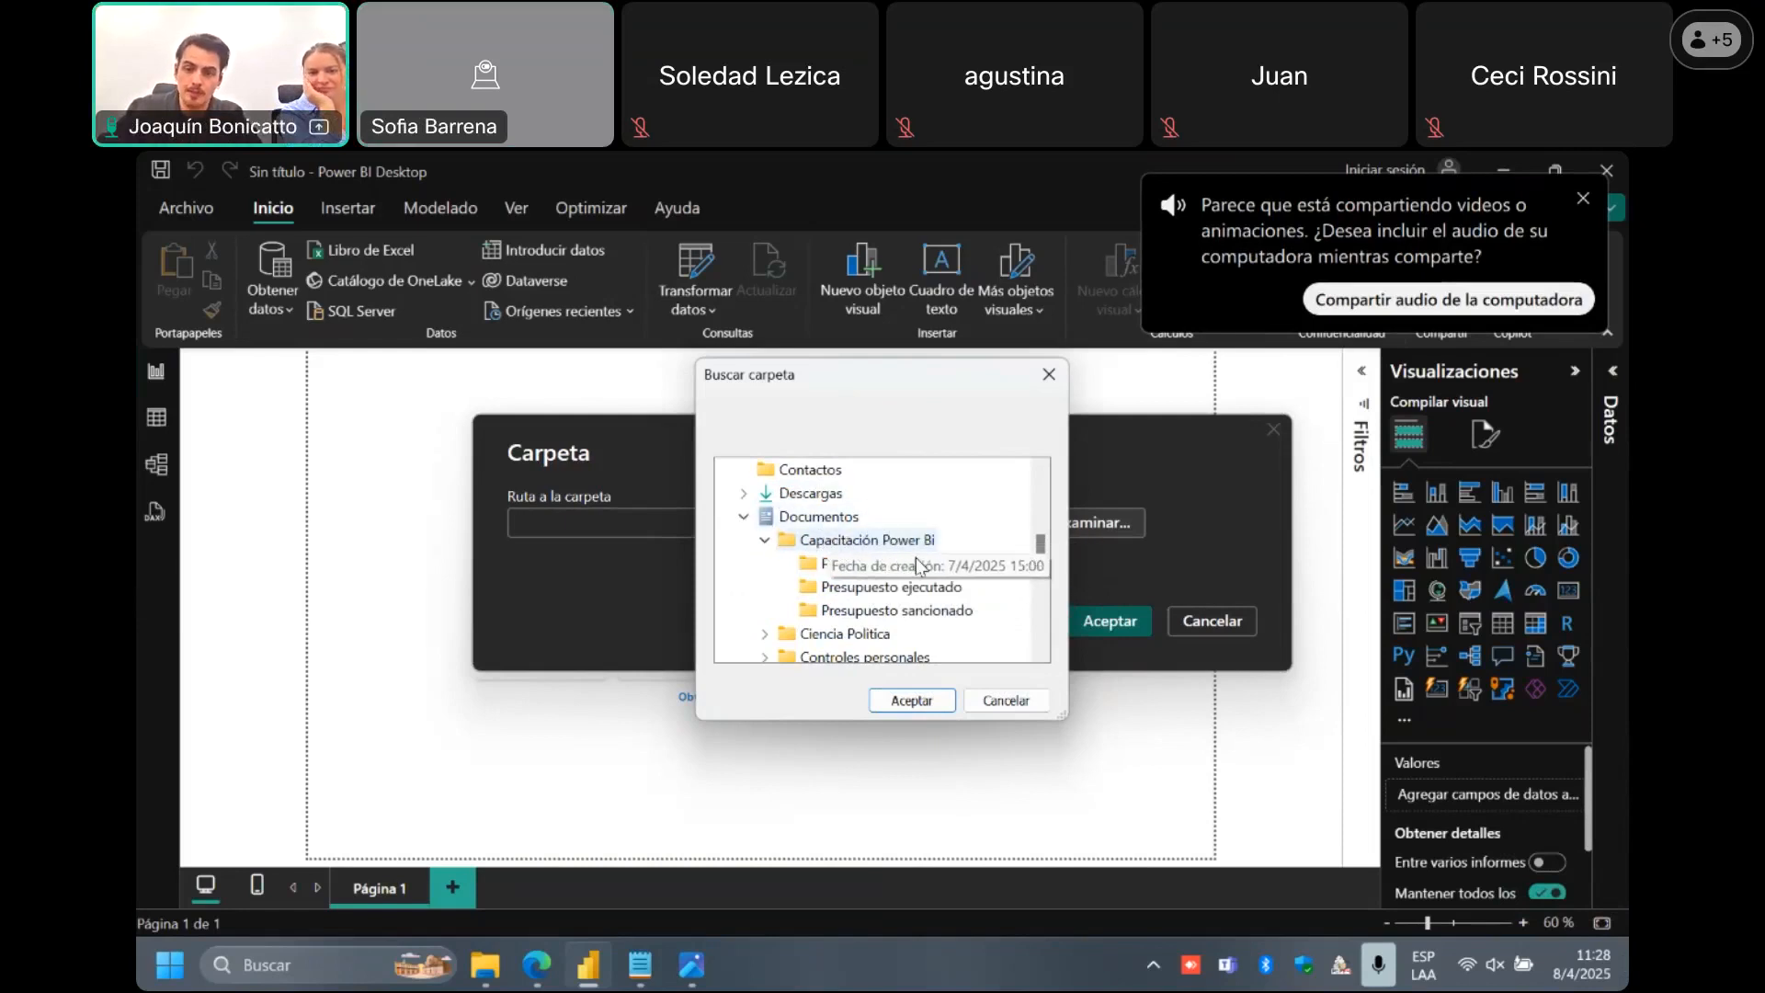
left_click(908, 592)
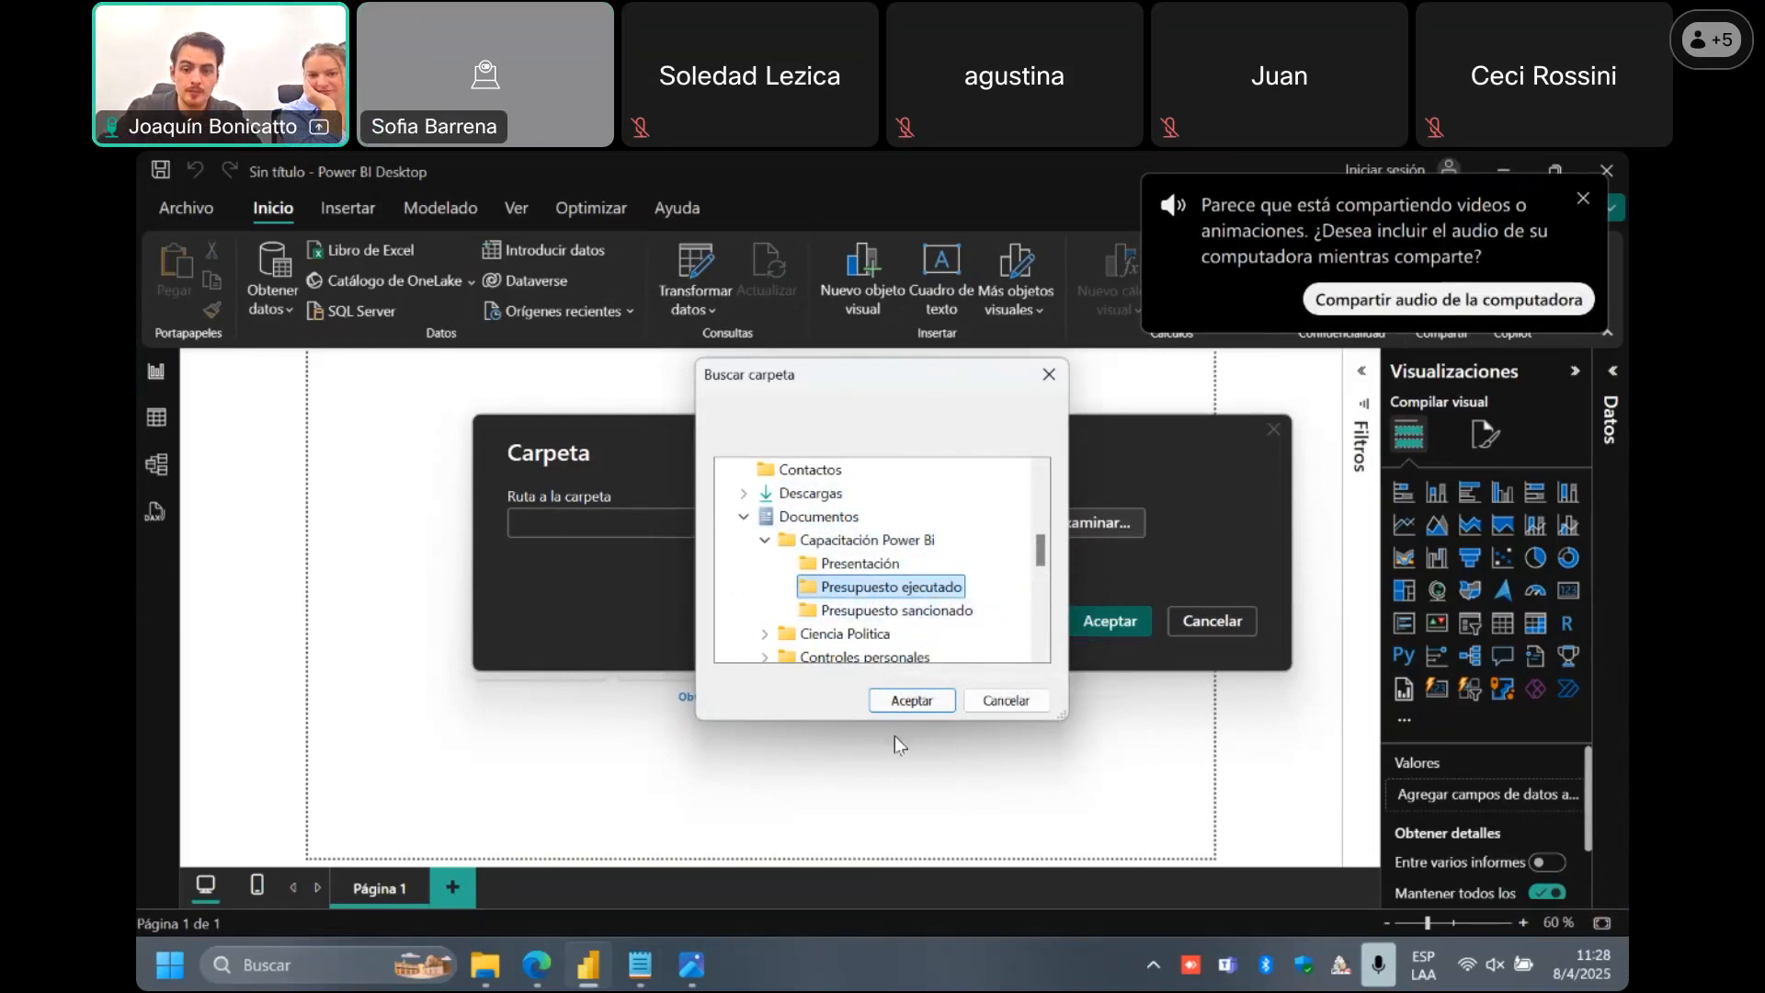
left_click(913, 700)
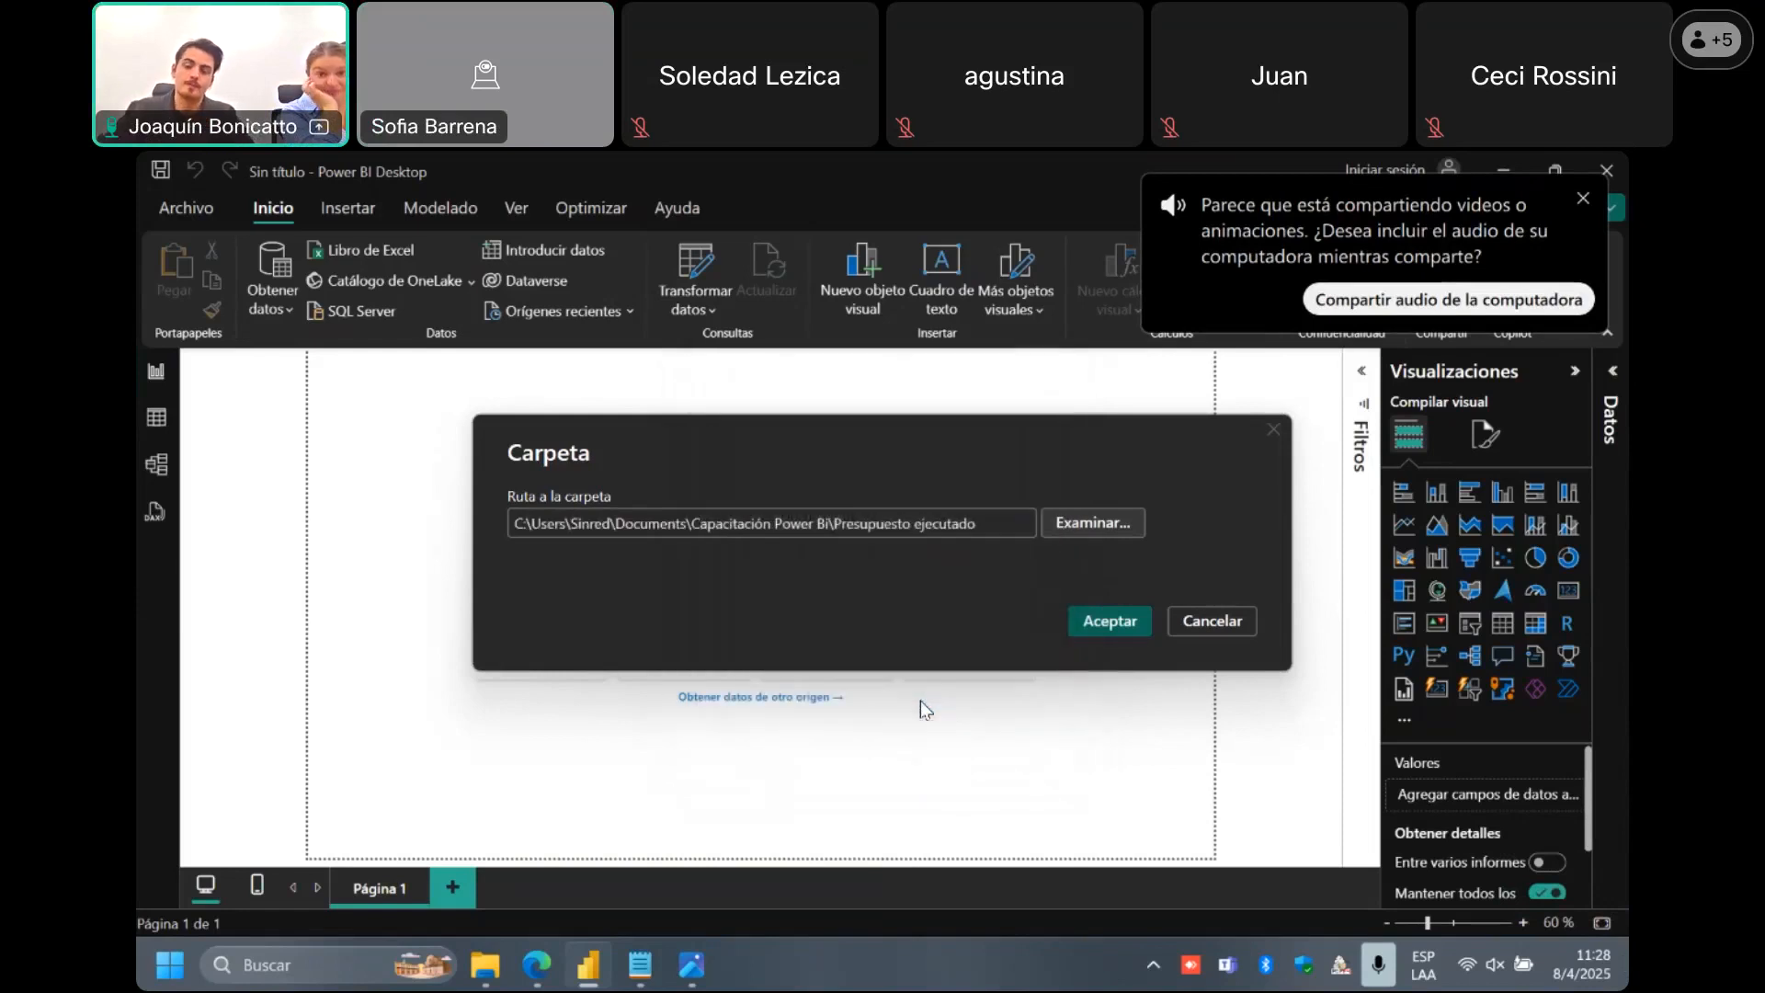
left_click(1089, 617)
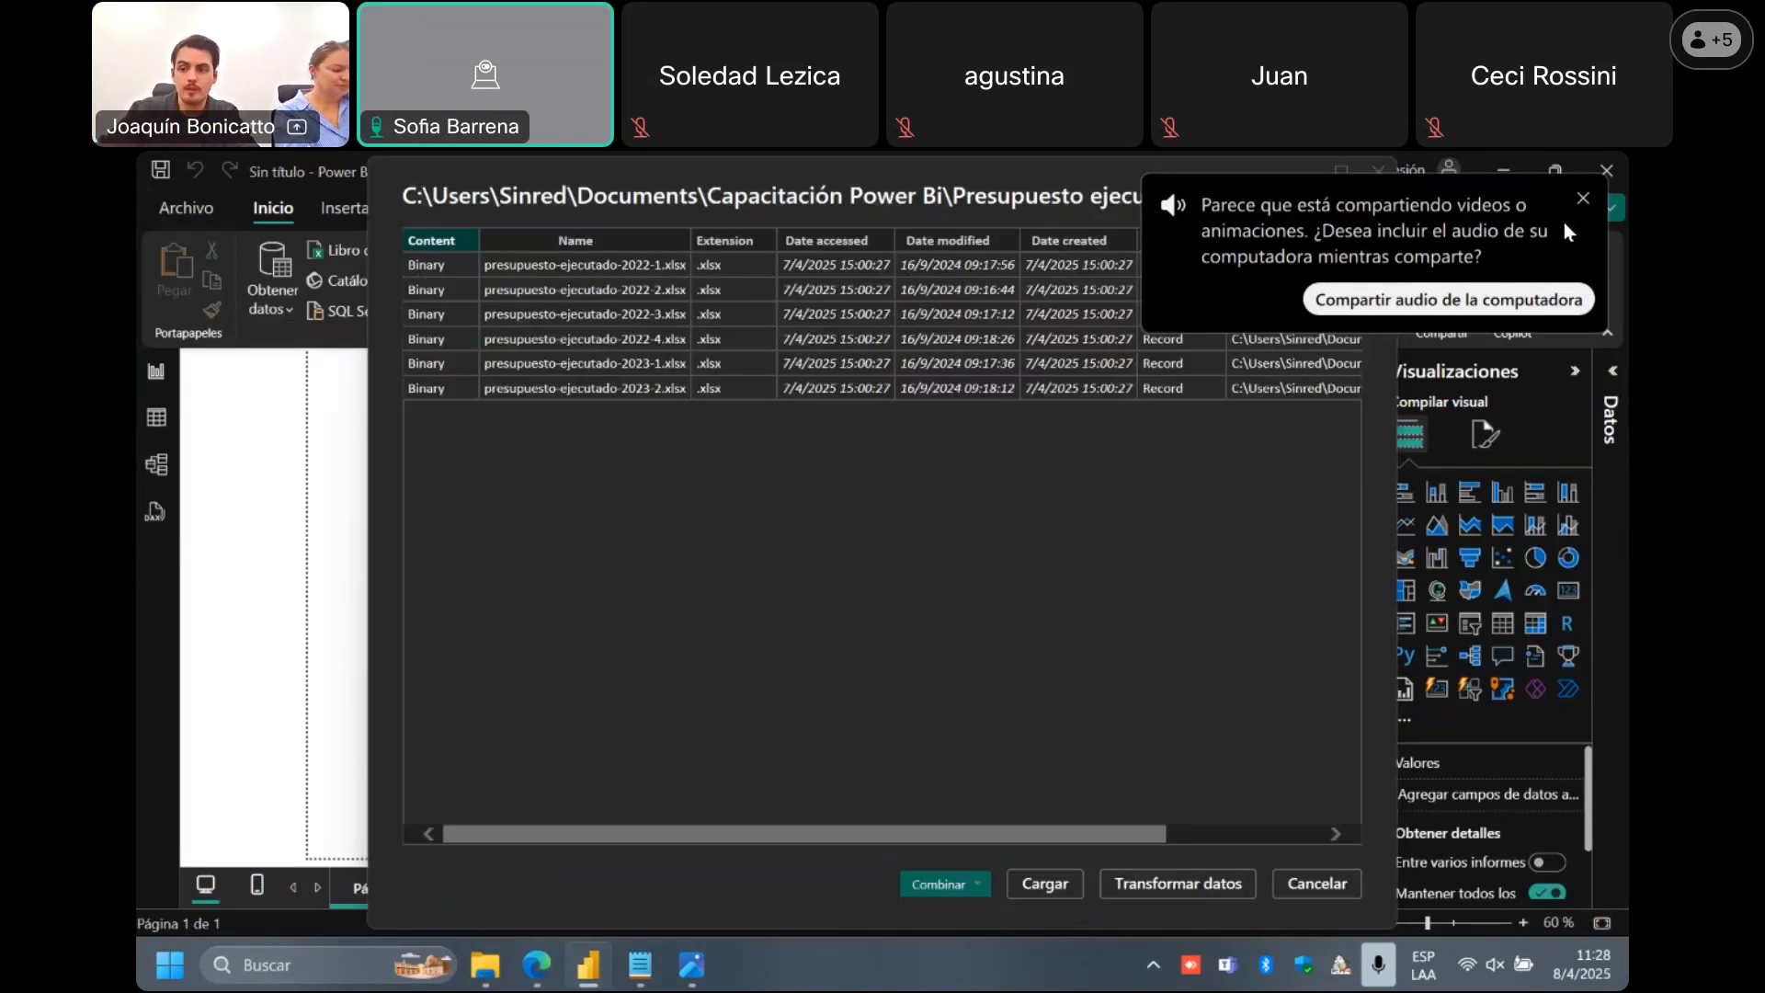
Combine and transform the folder's files, using the Ejecutado sheet of the first file as the example.
left_click(1581, 202)
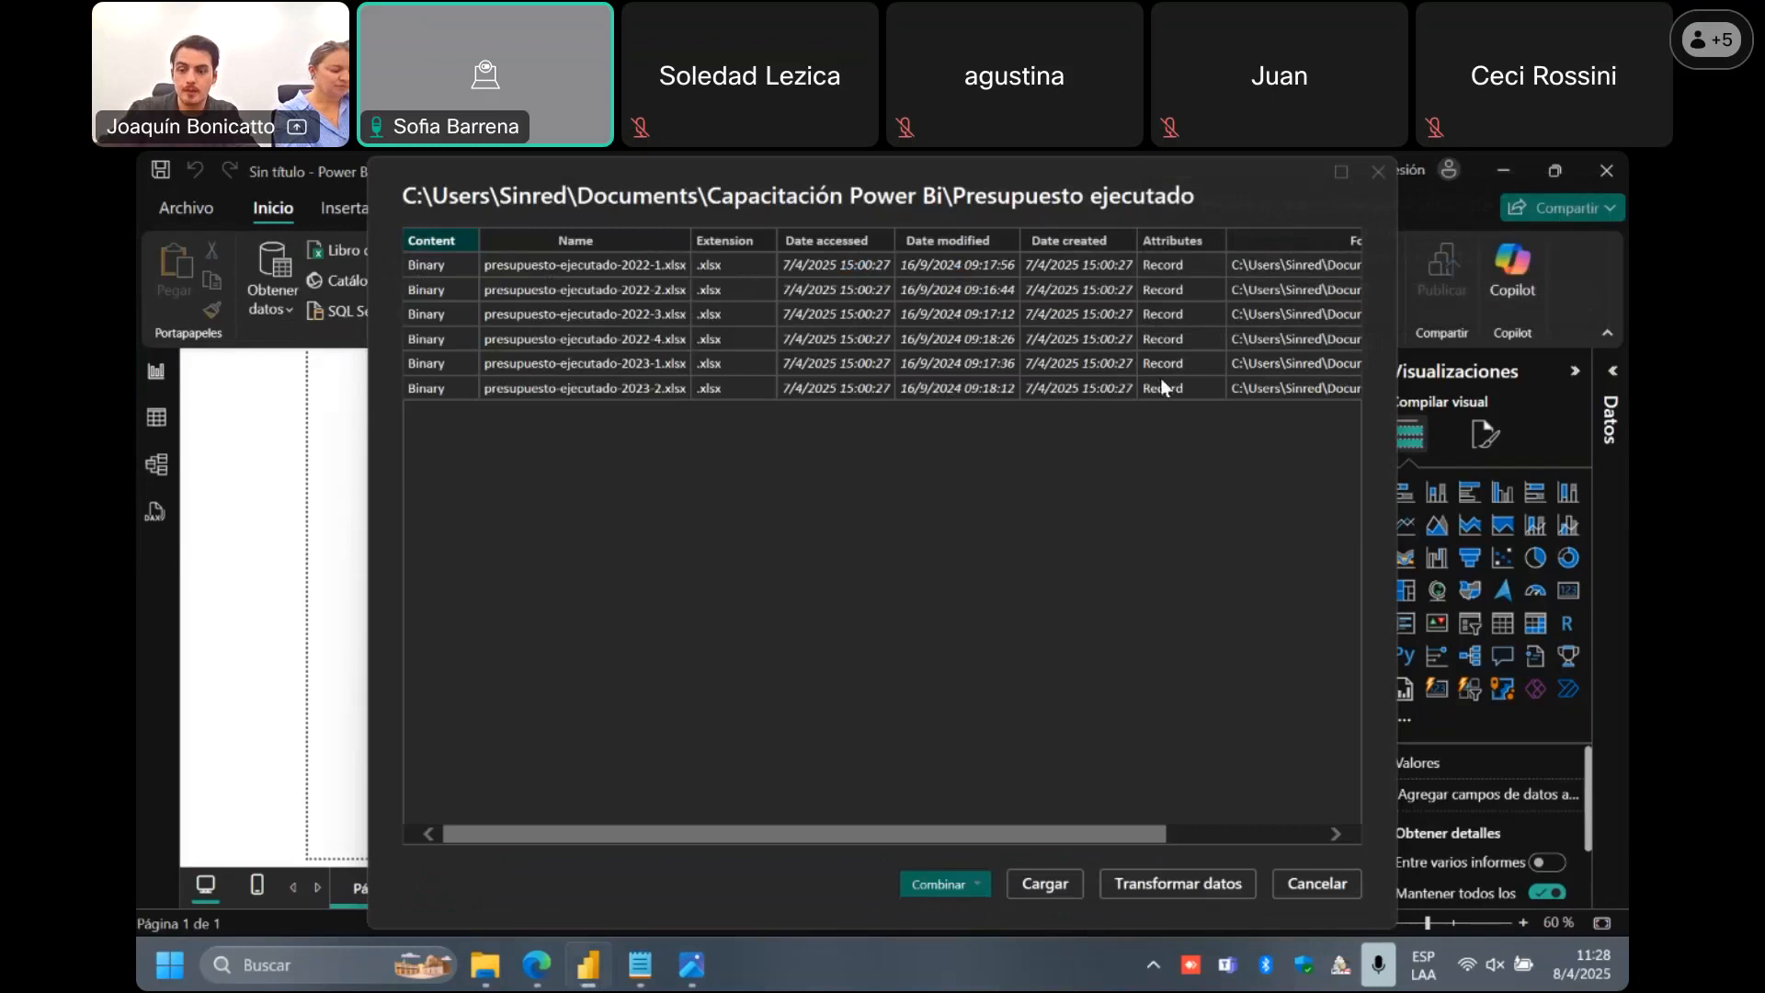
left_click(978, 882)
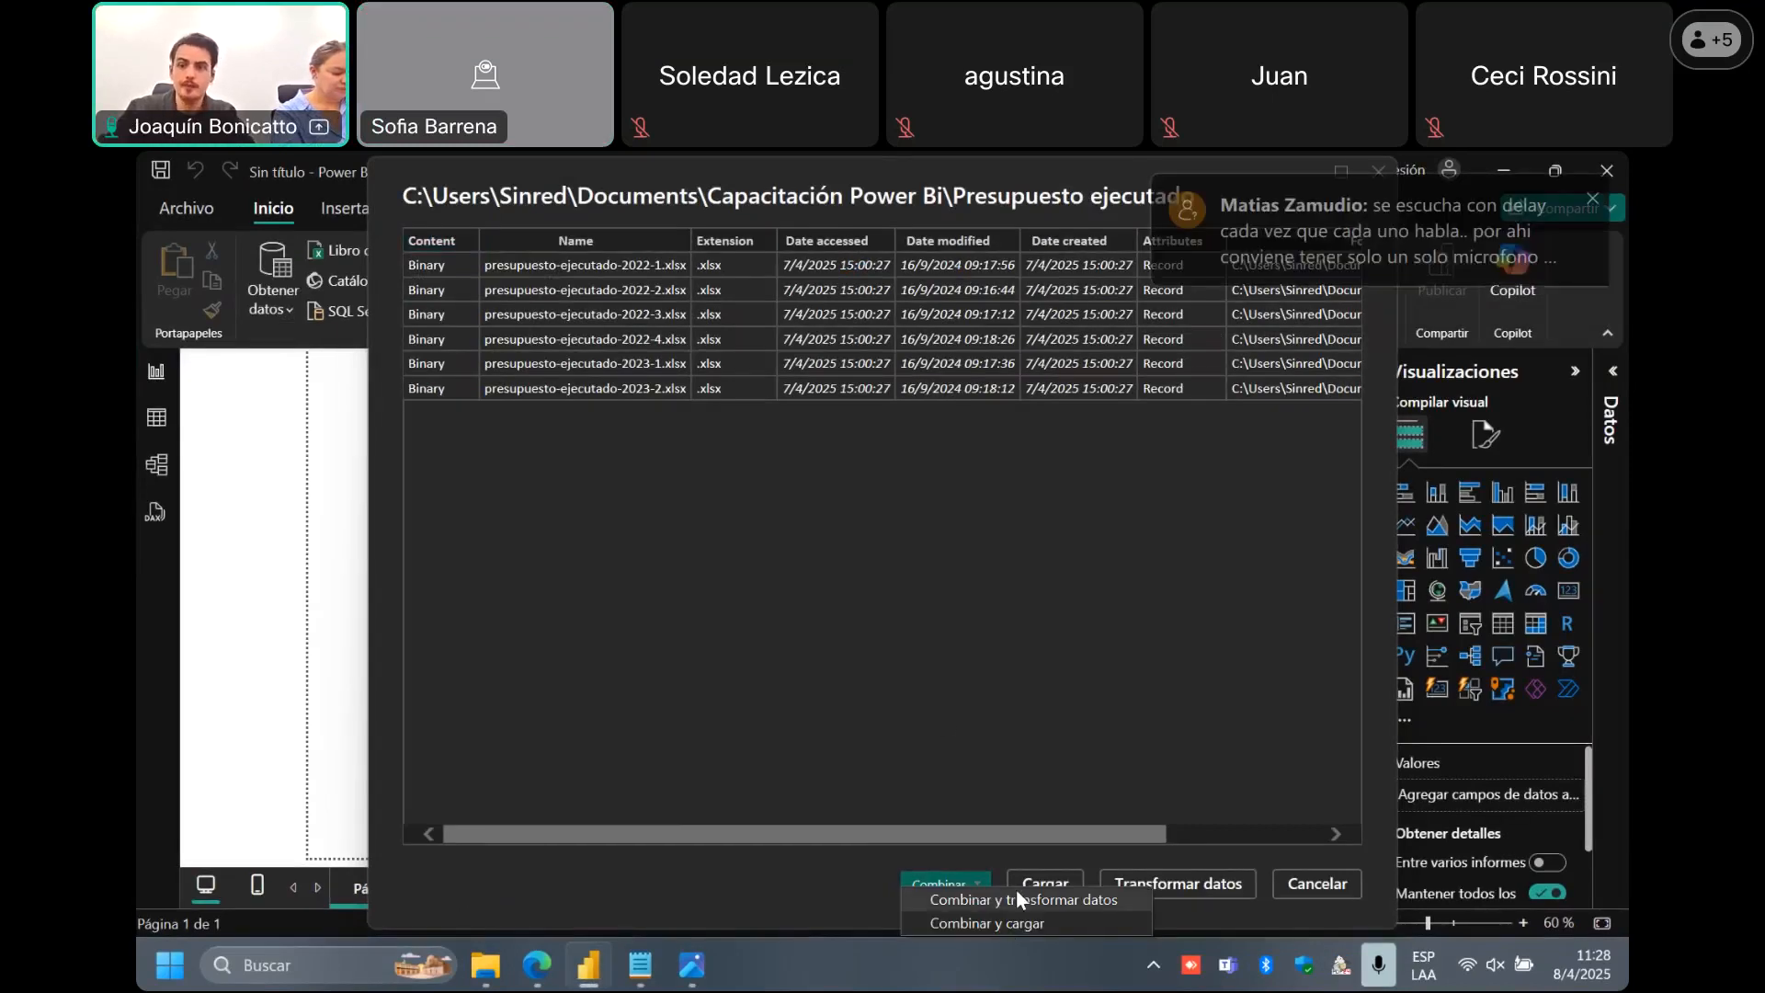
left_click(1017, 891)
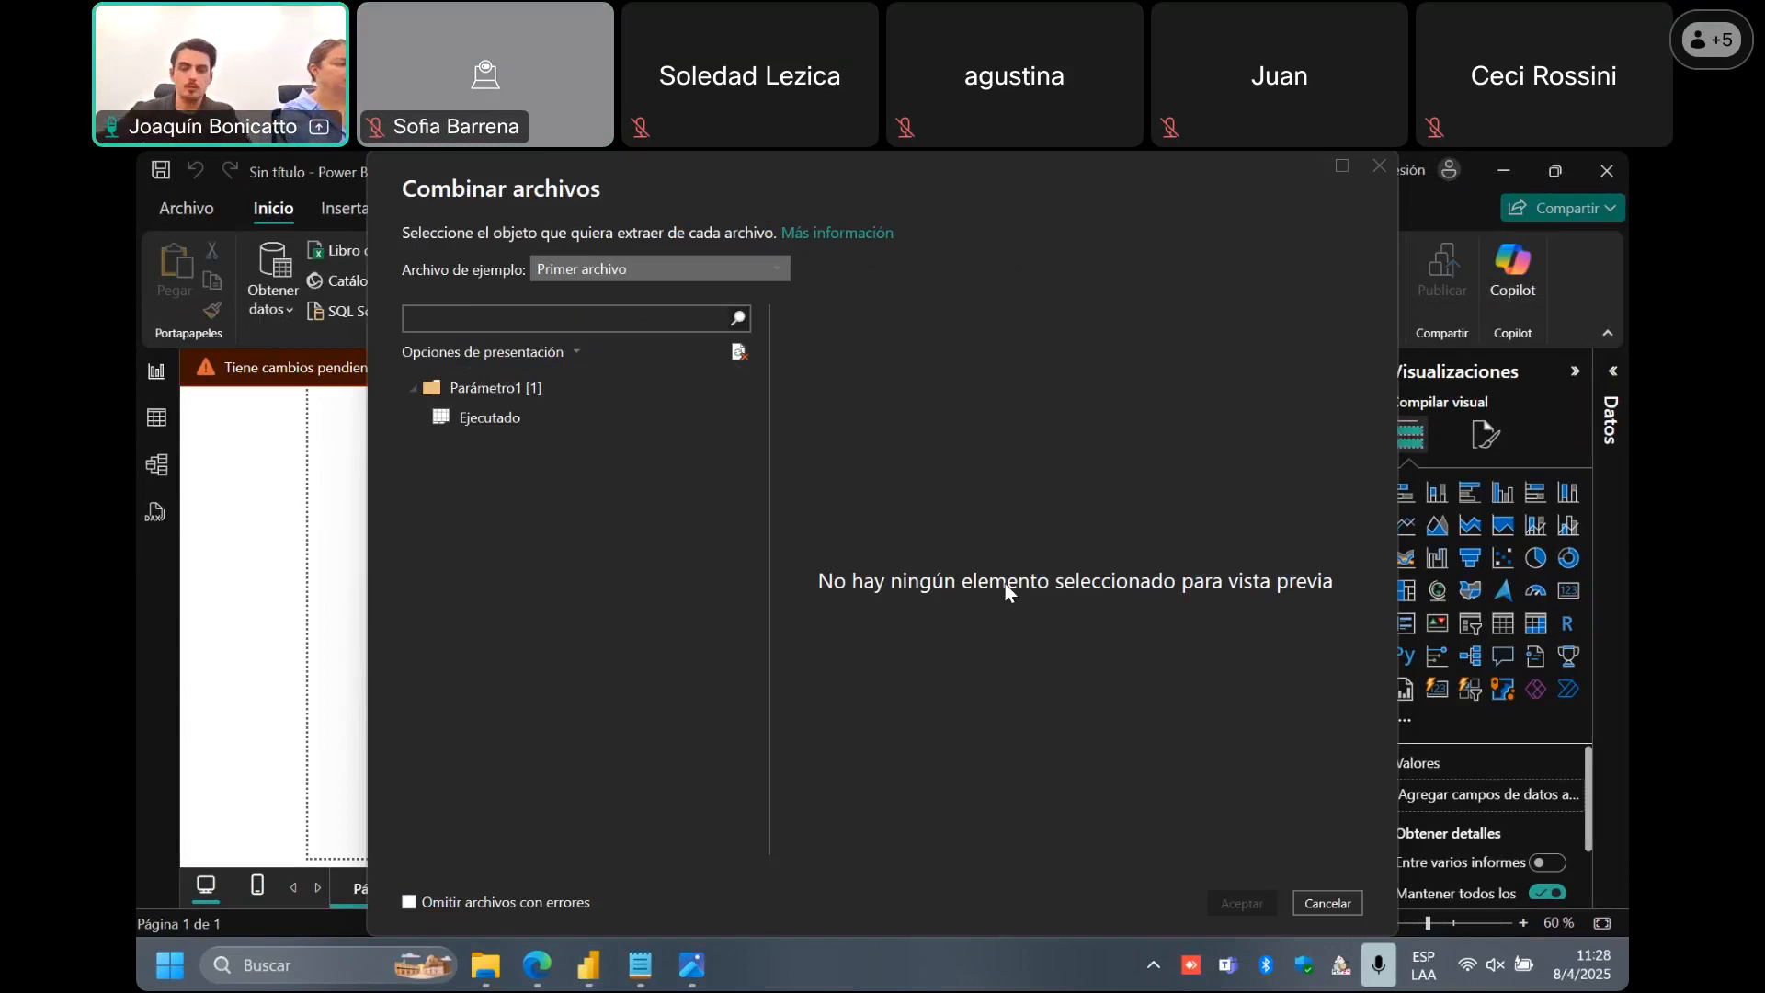
left_click(461, 416)
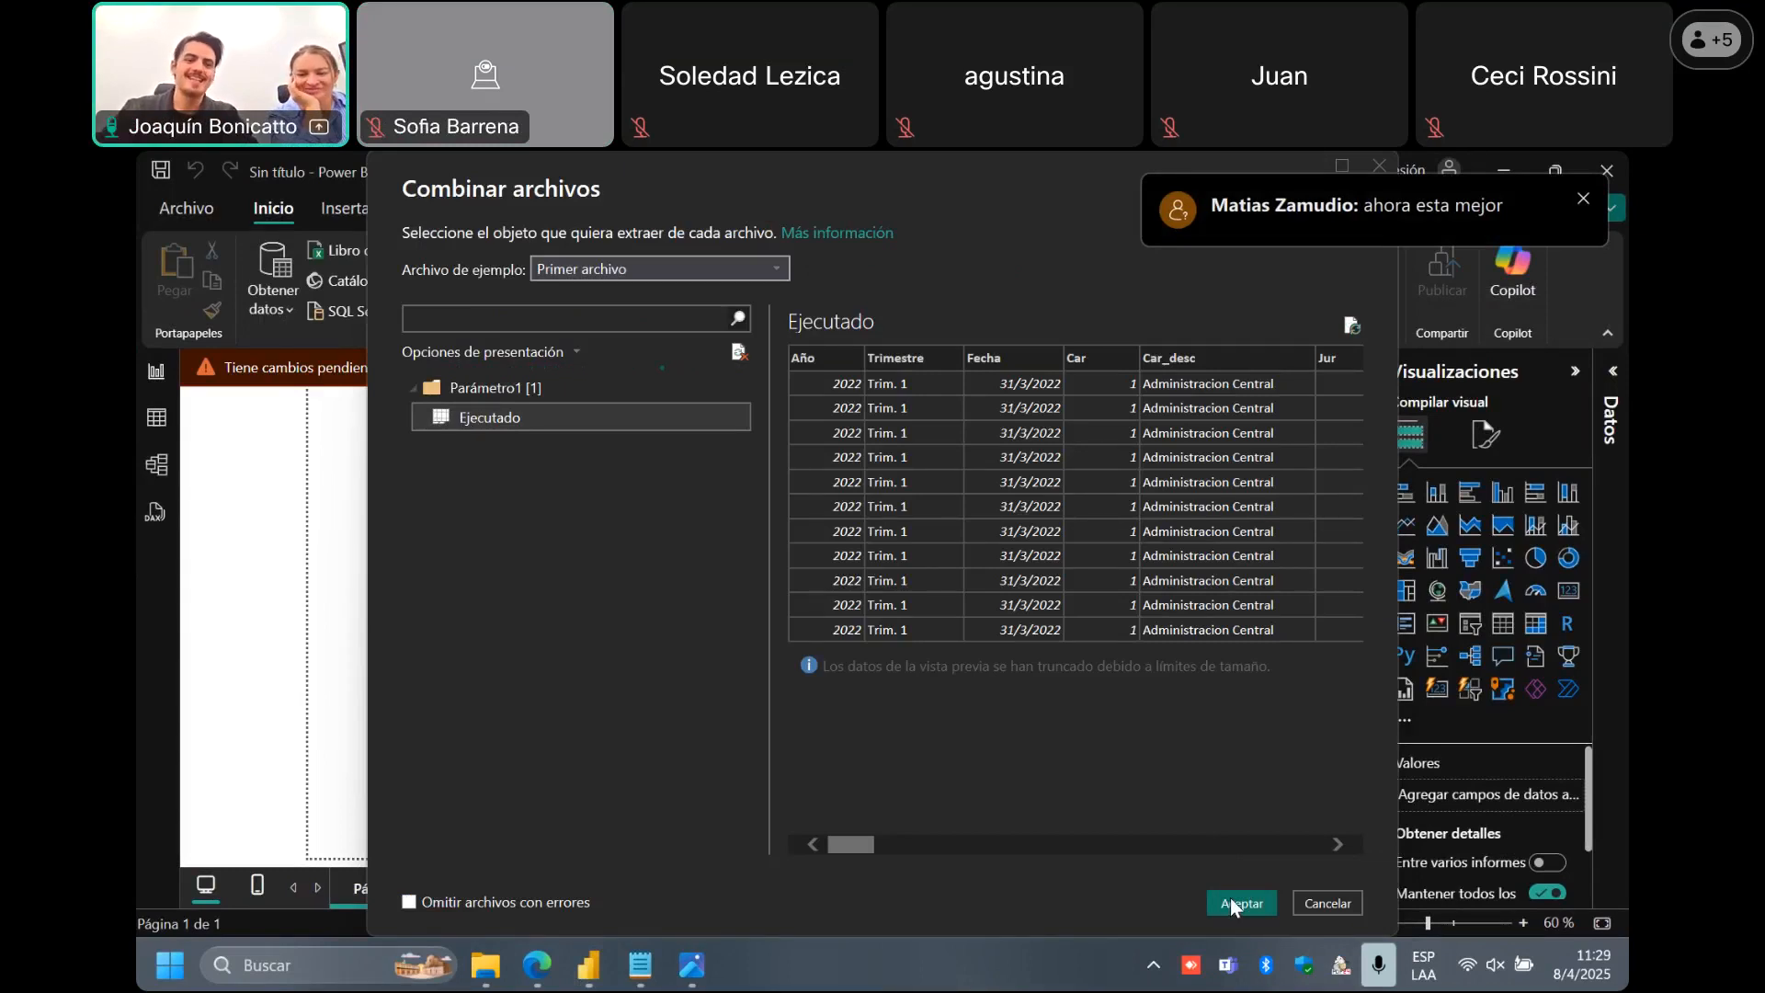
left_click(1243, 905)
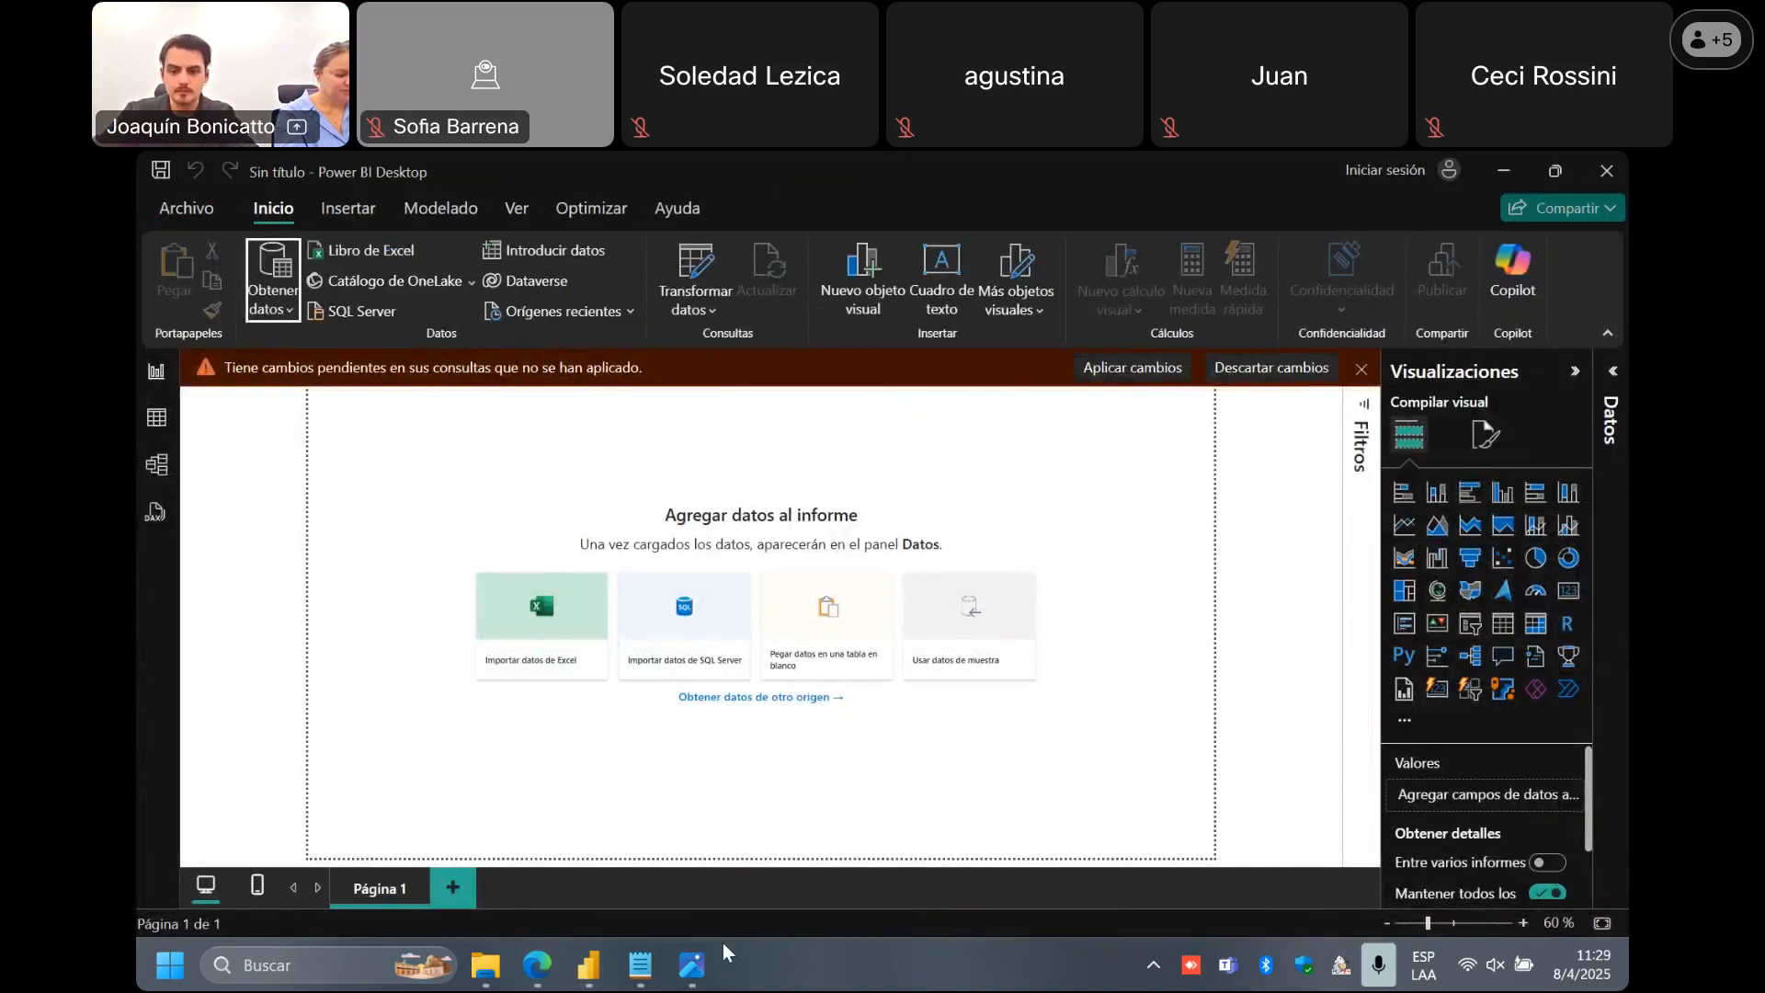
Check the blank report's table view, return to the report view, and switch to the Power Query Editor window.
mouse_move(598, 982)
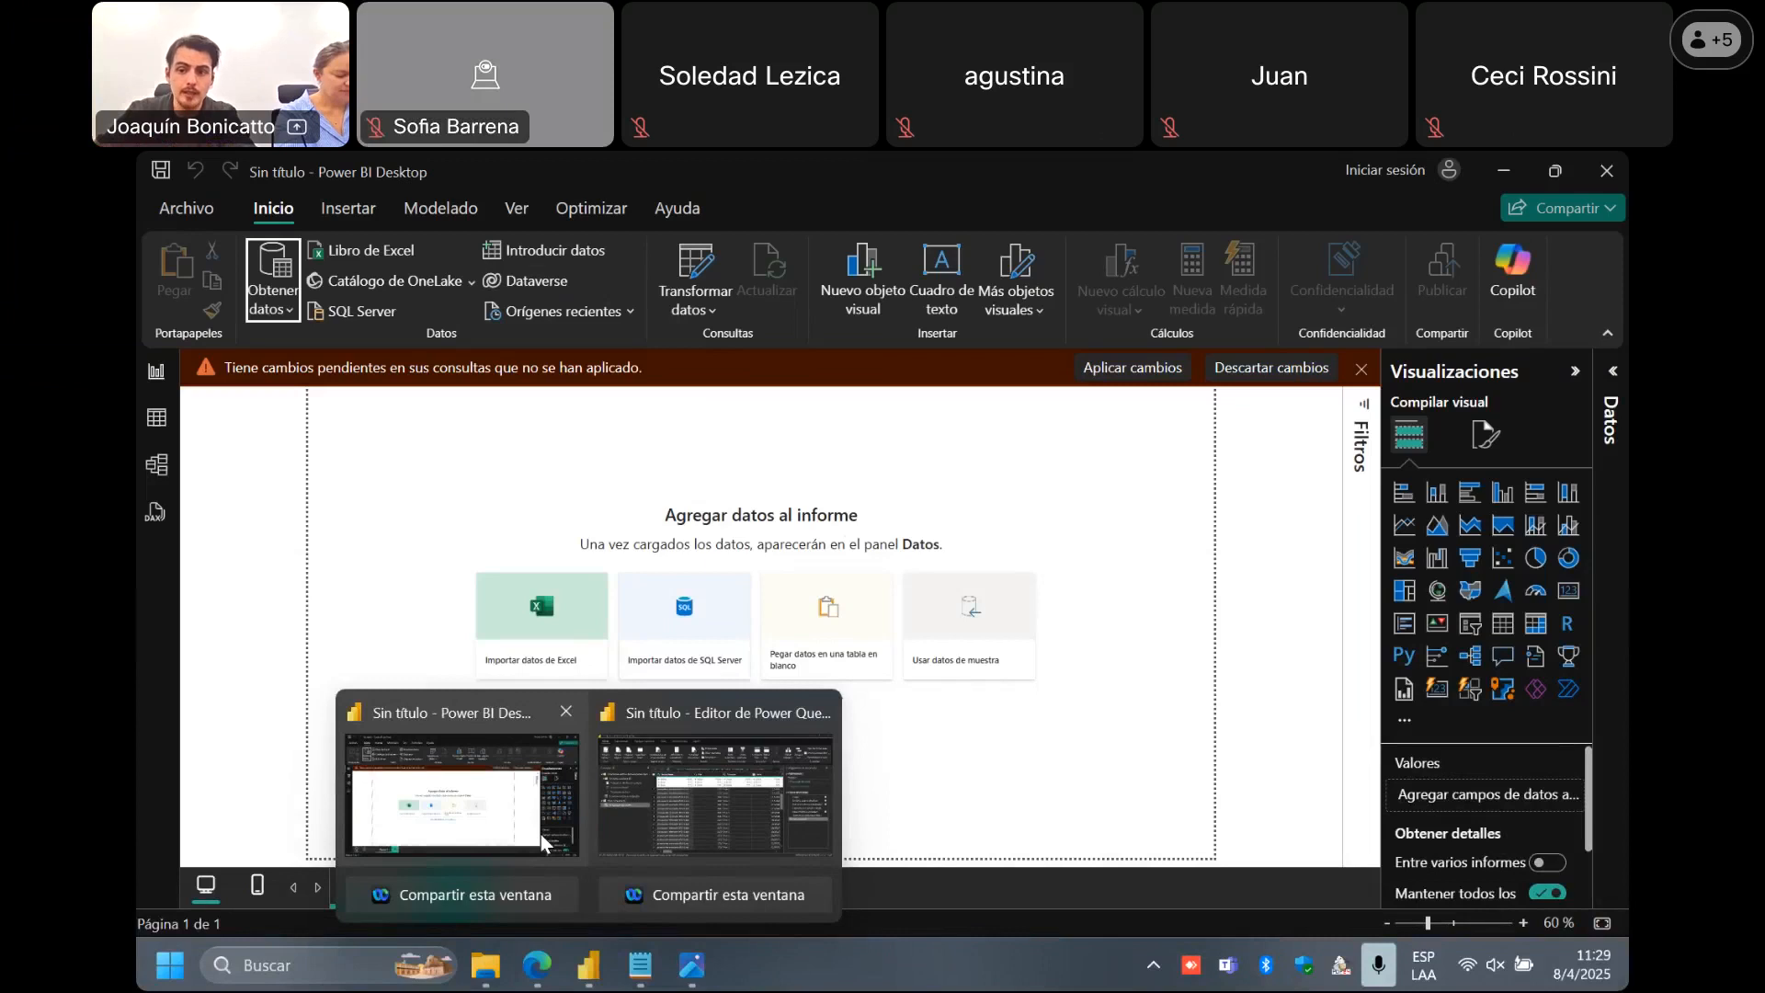
left_click(543, 844)
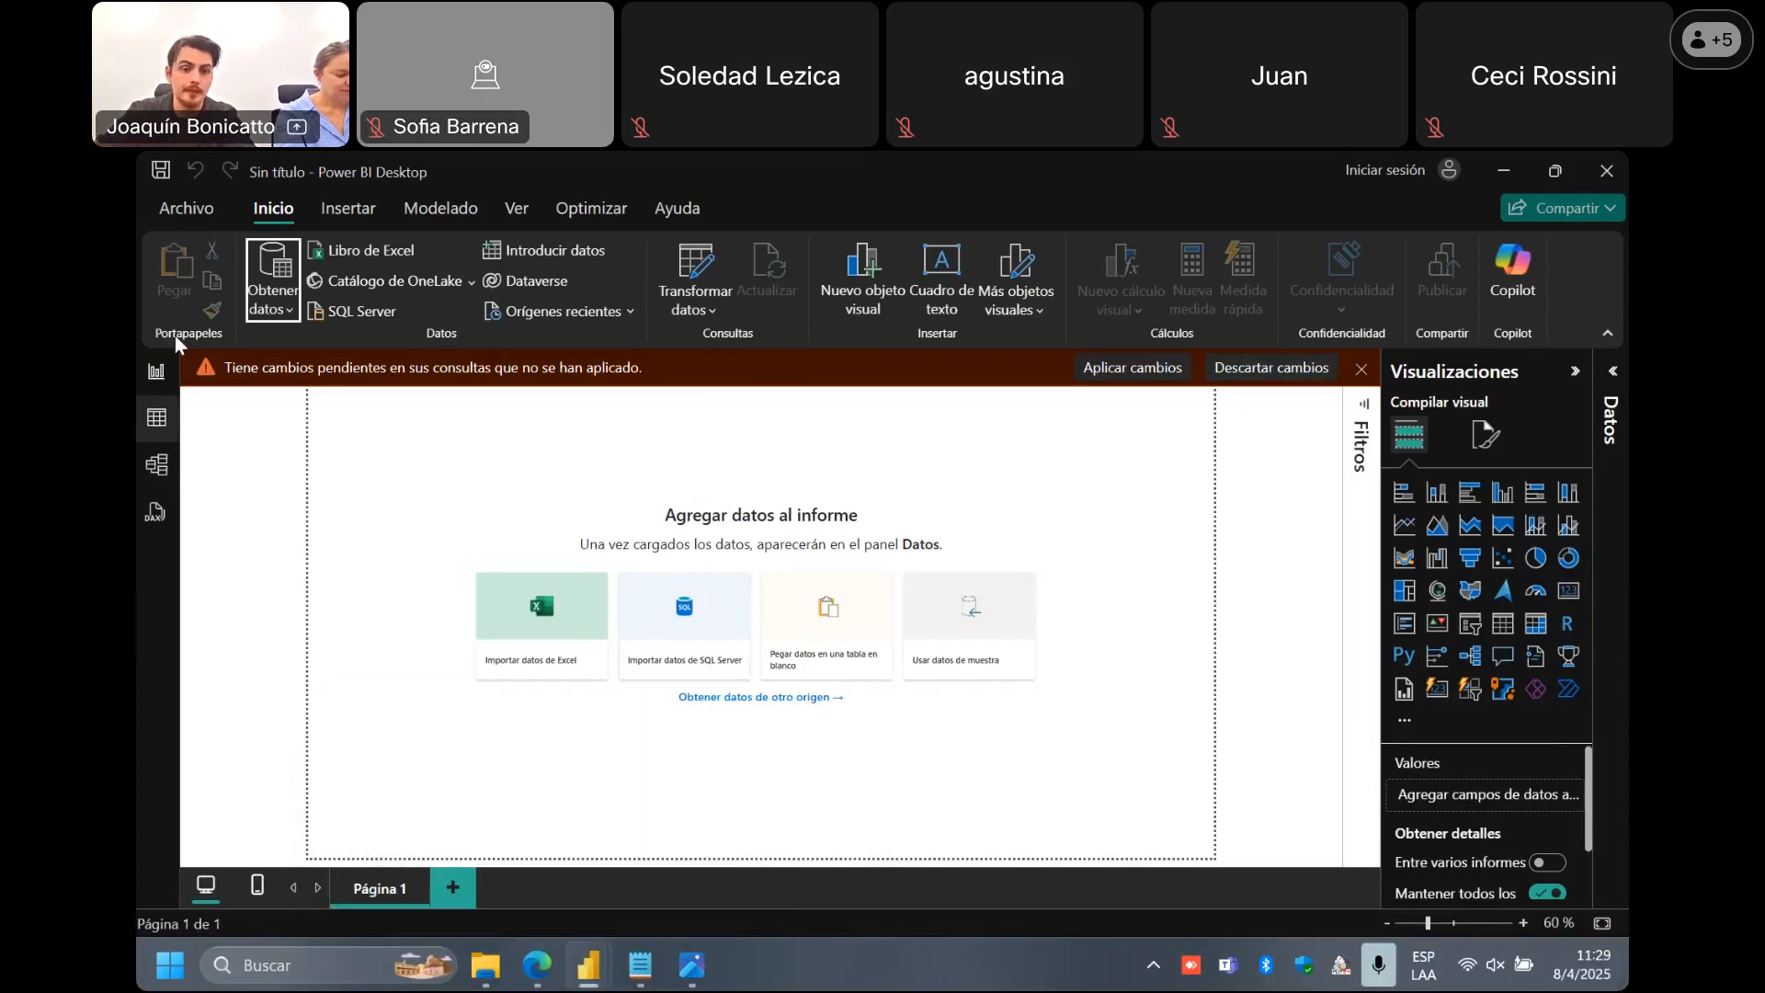
left_click(157, 425)
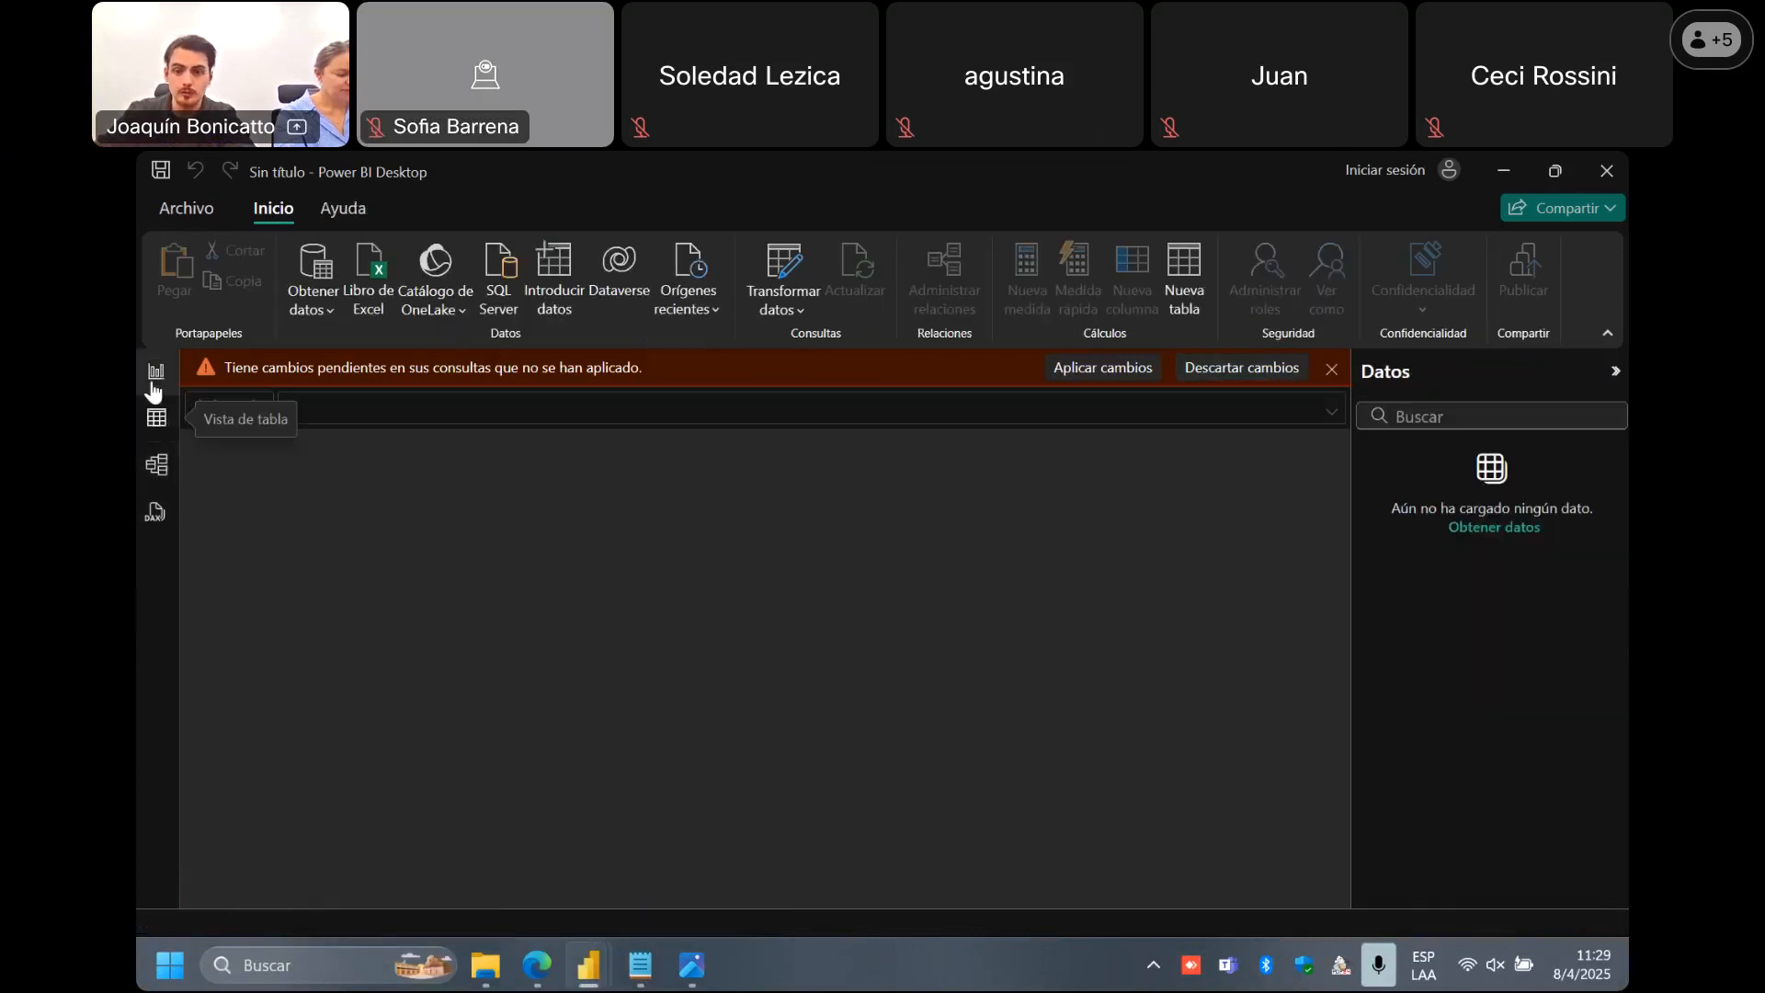
left_click(154, 387)
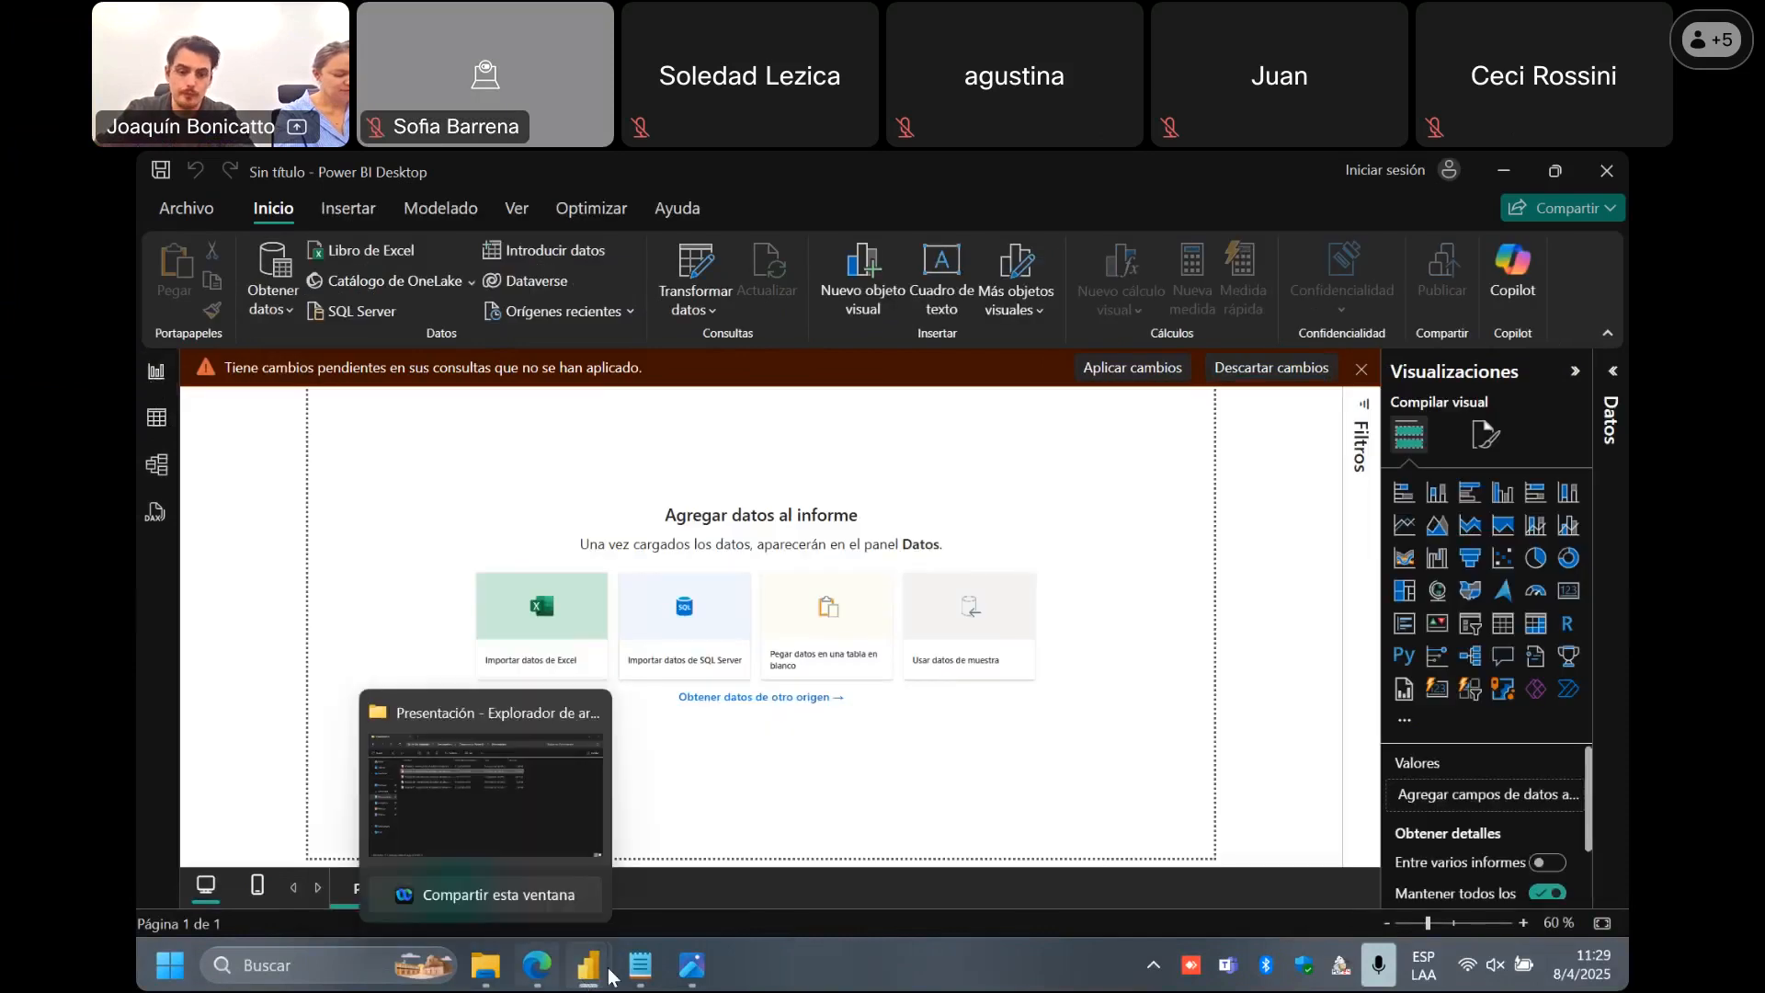
mouse_move(588, 966)
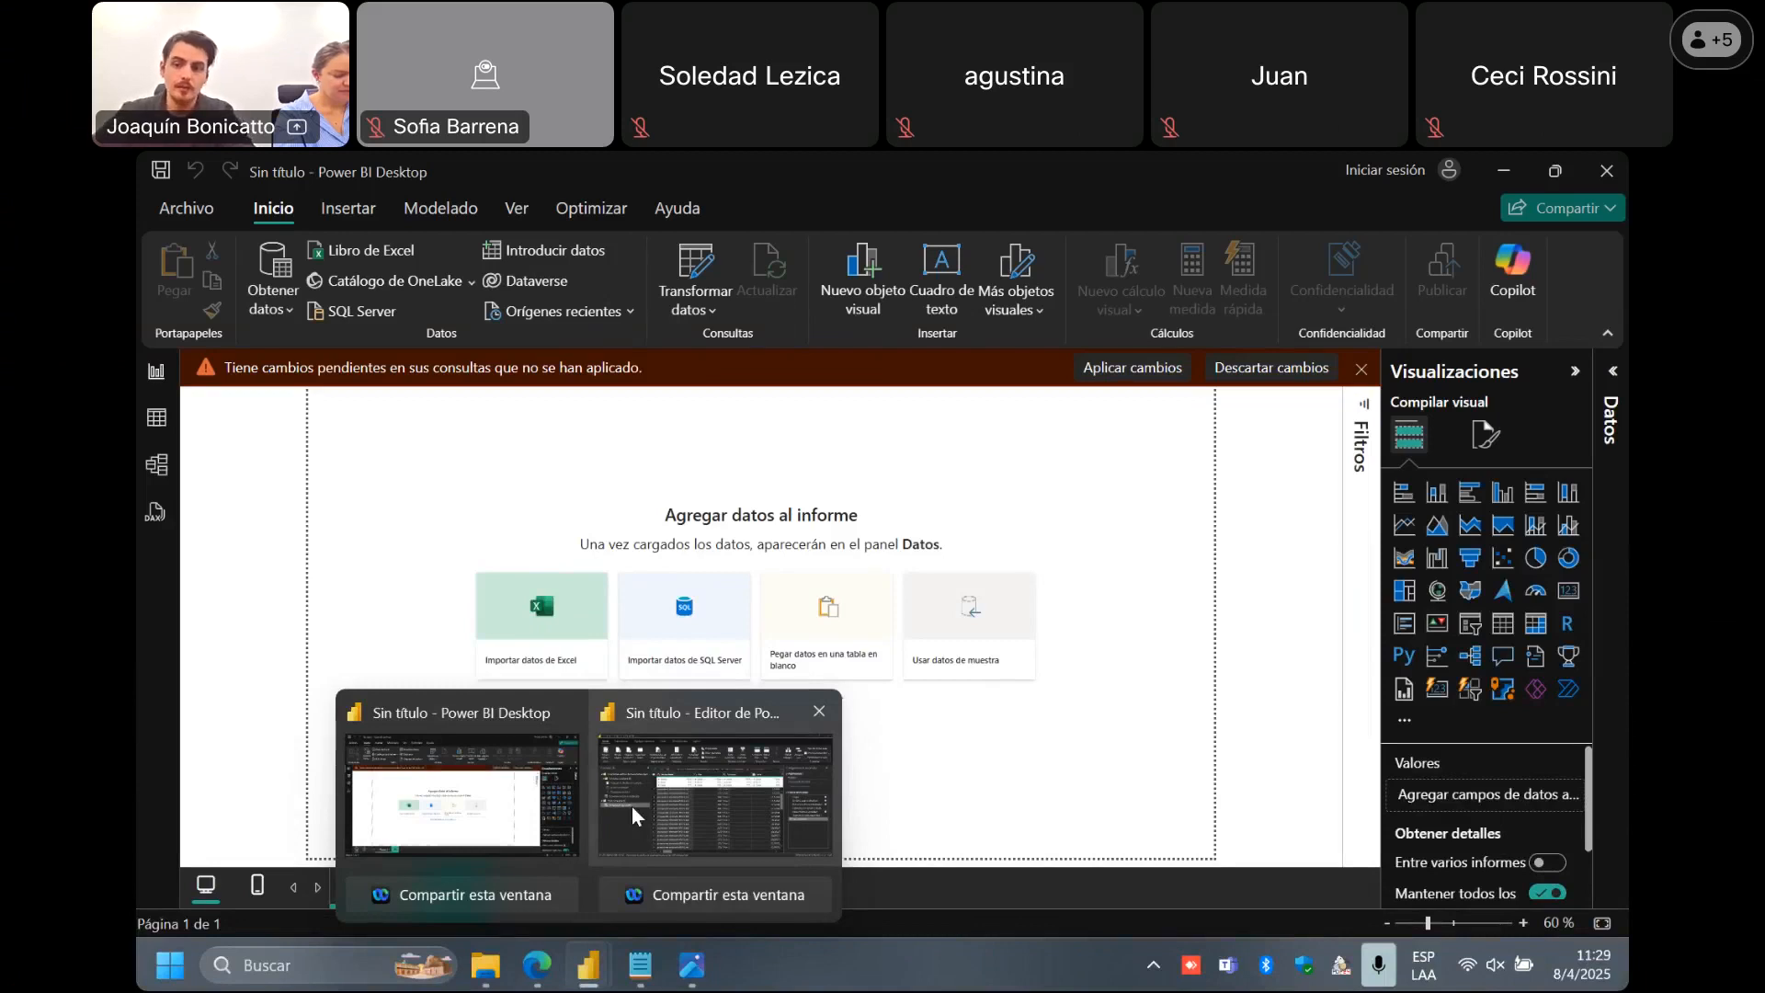
left_click(632, 808)
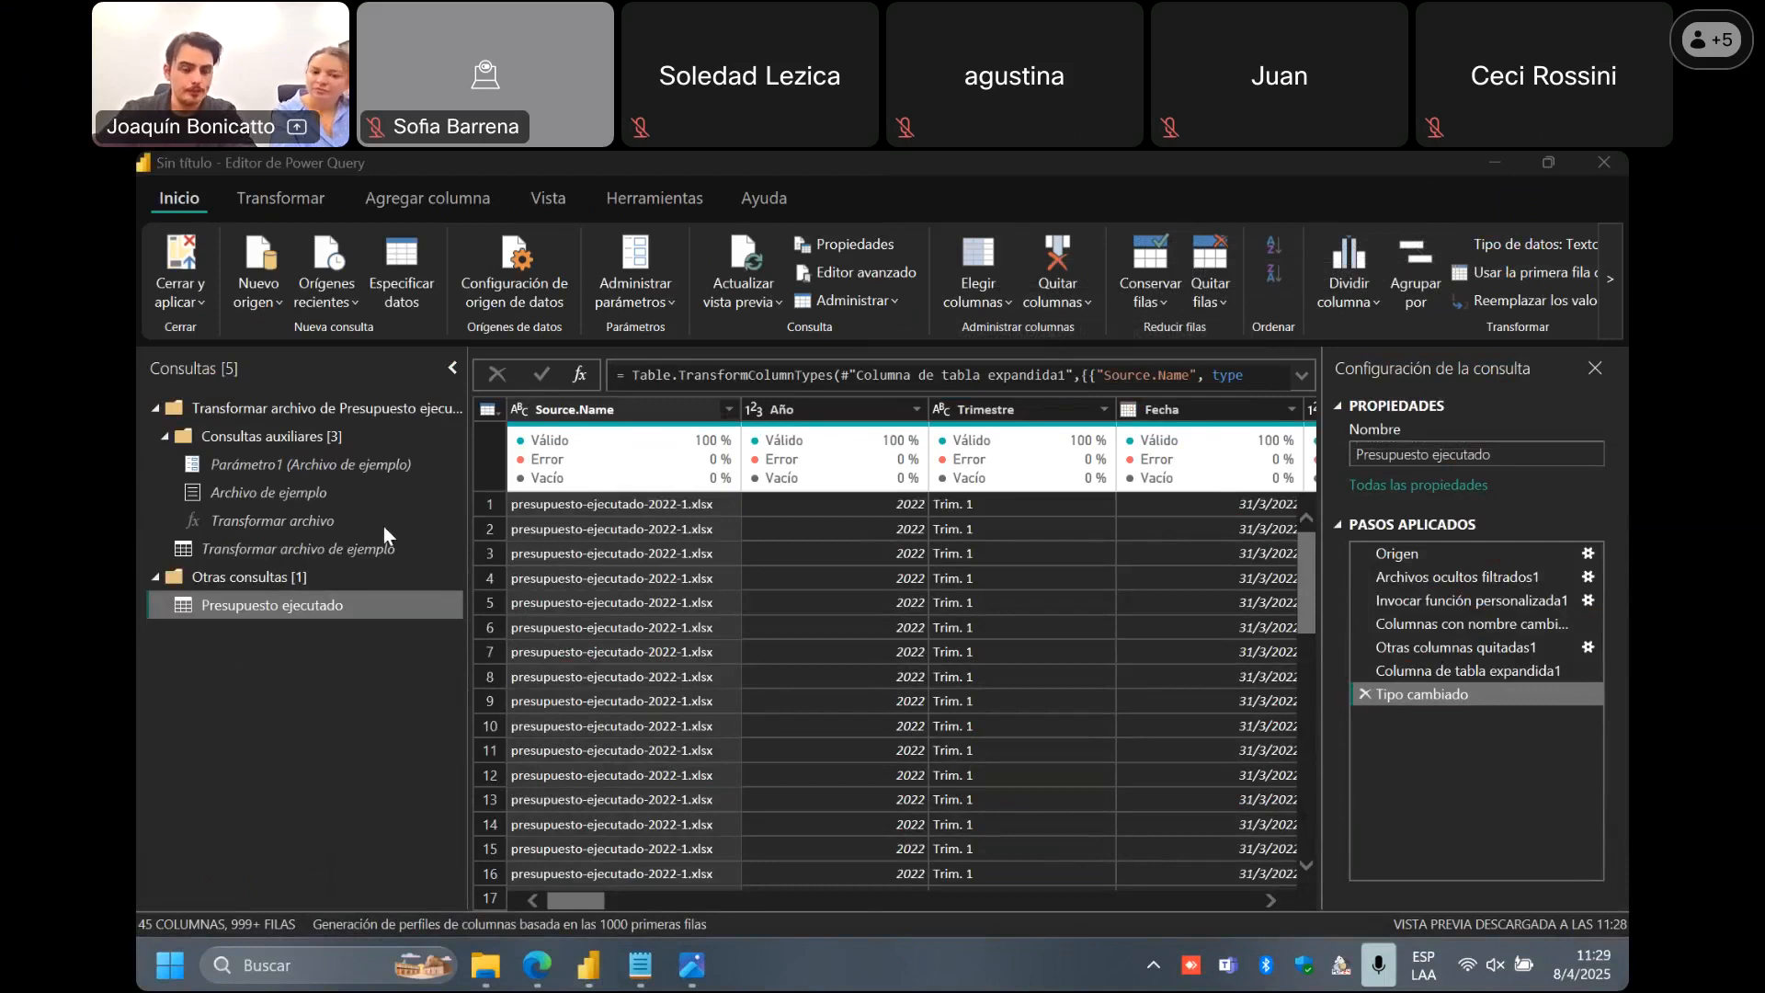
left_click(326, 547)
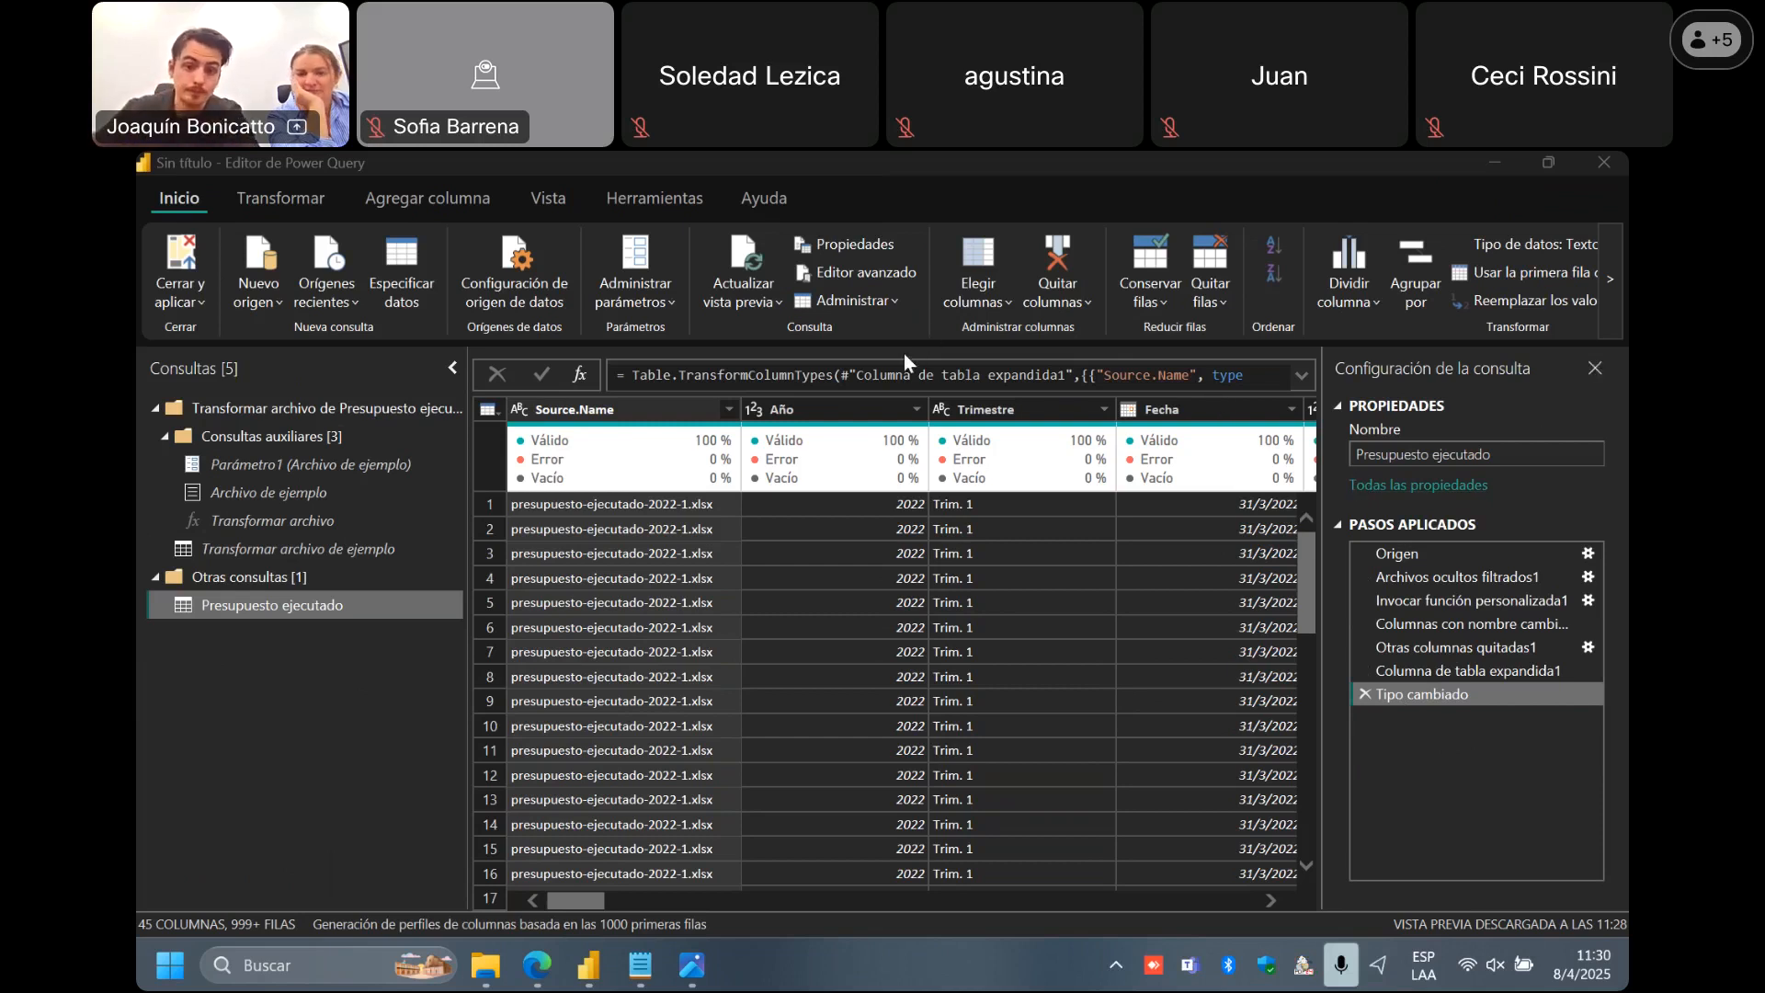
Load the complete file list in the Source.Name filter and accept it with all files selected.
left_click(729, 409)
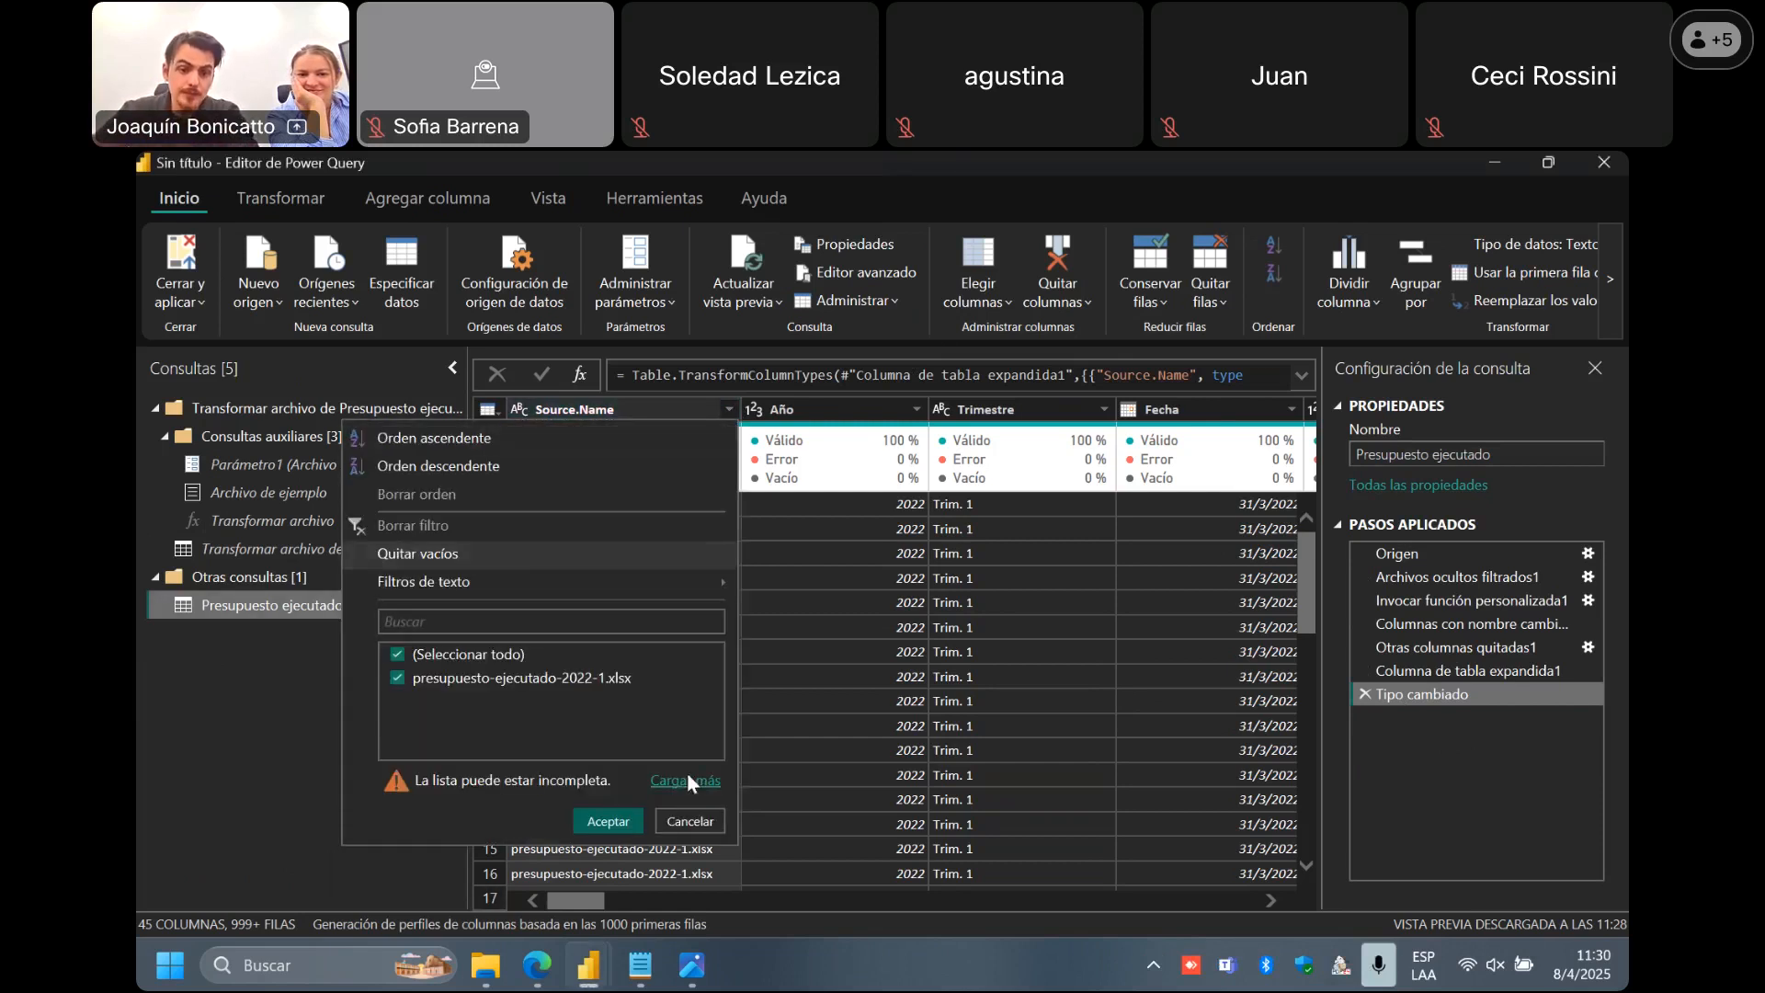
left_click(686, 781)
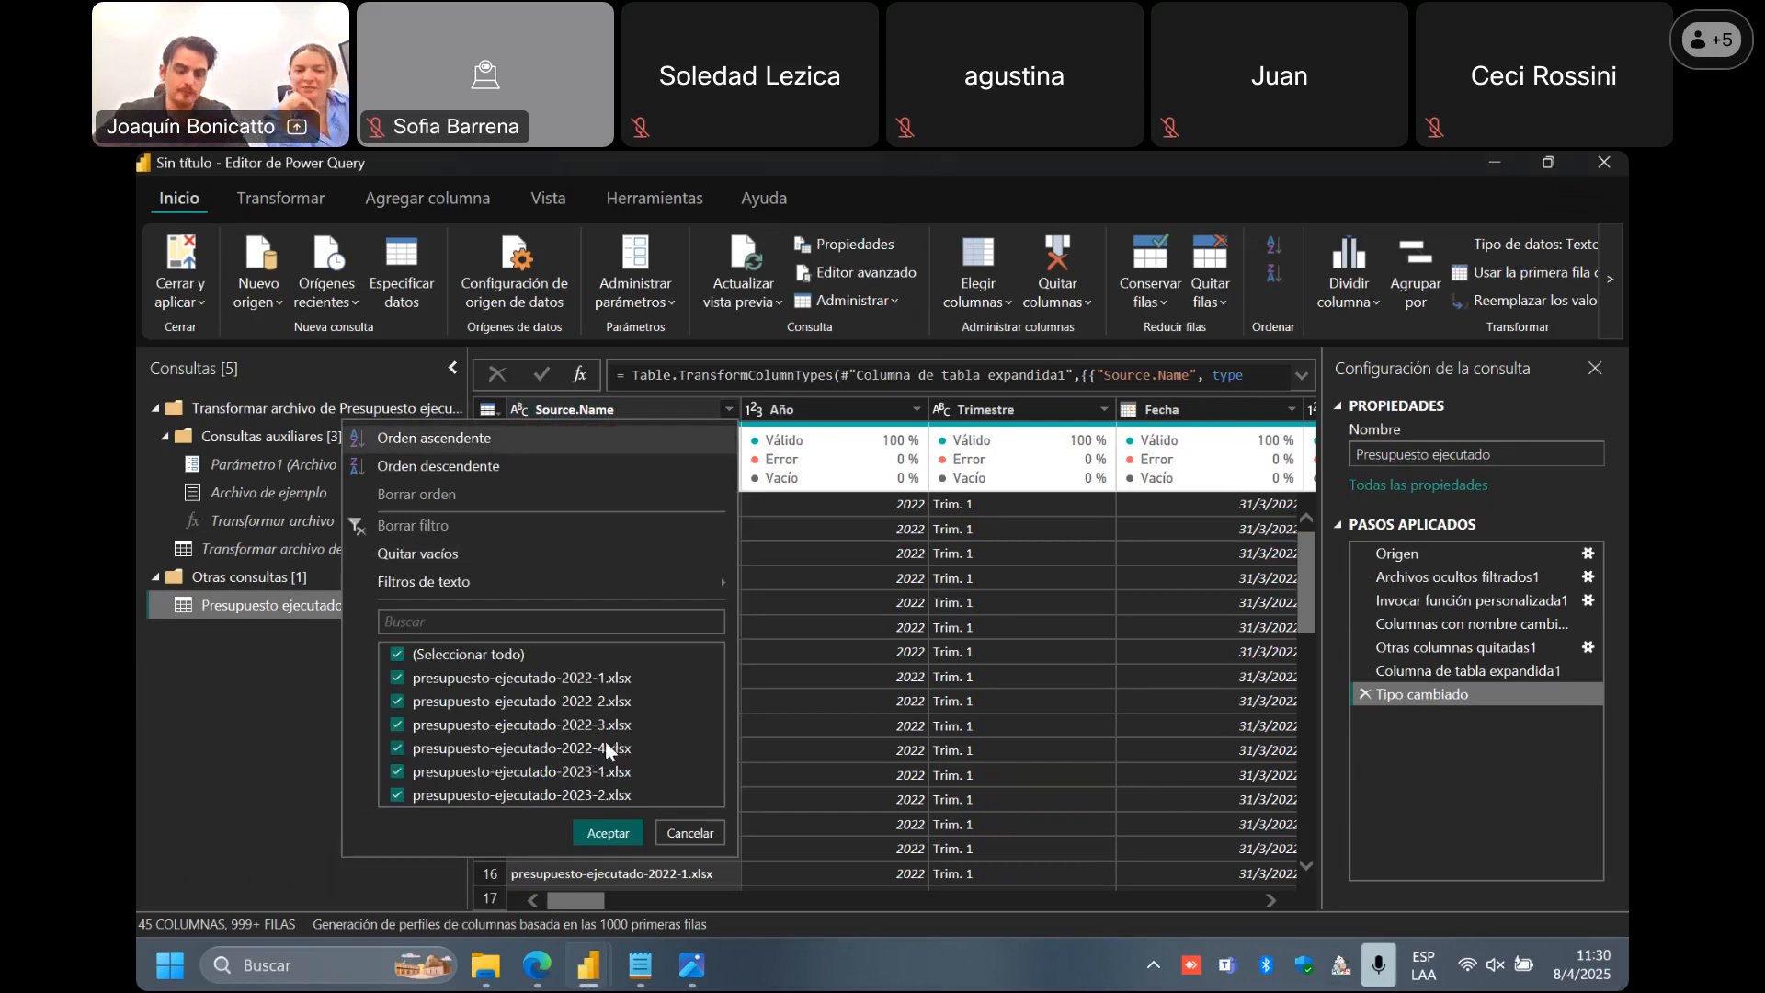
left_click(603, 832)
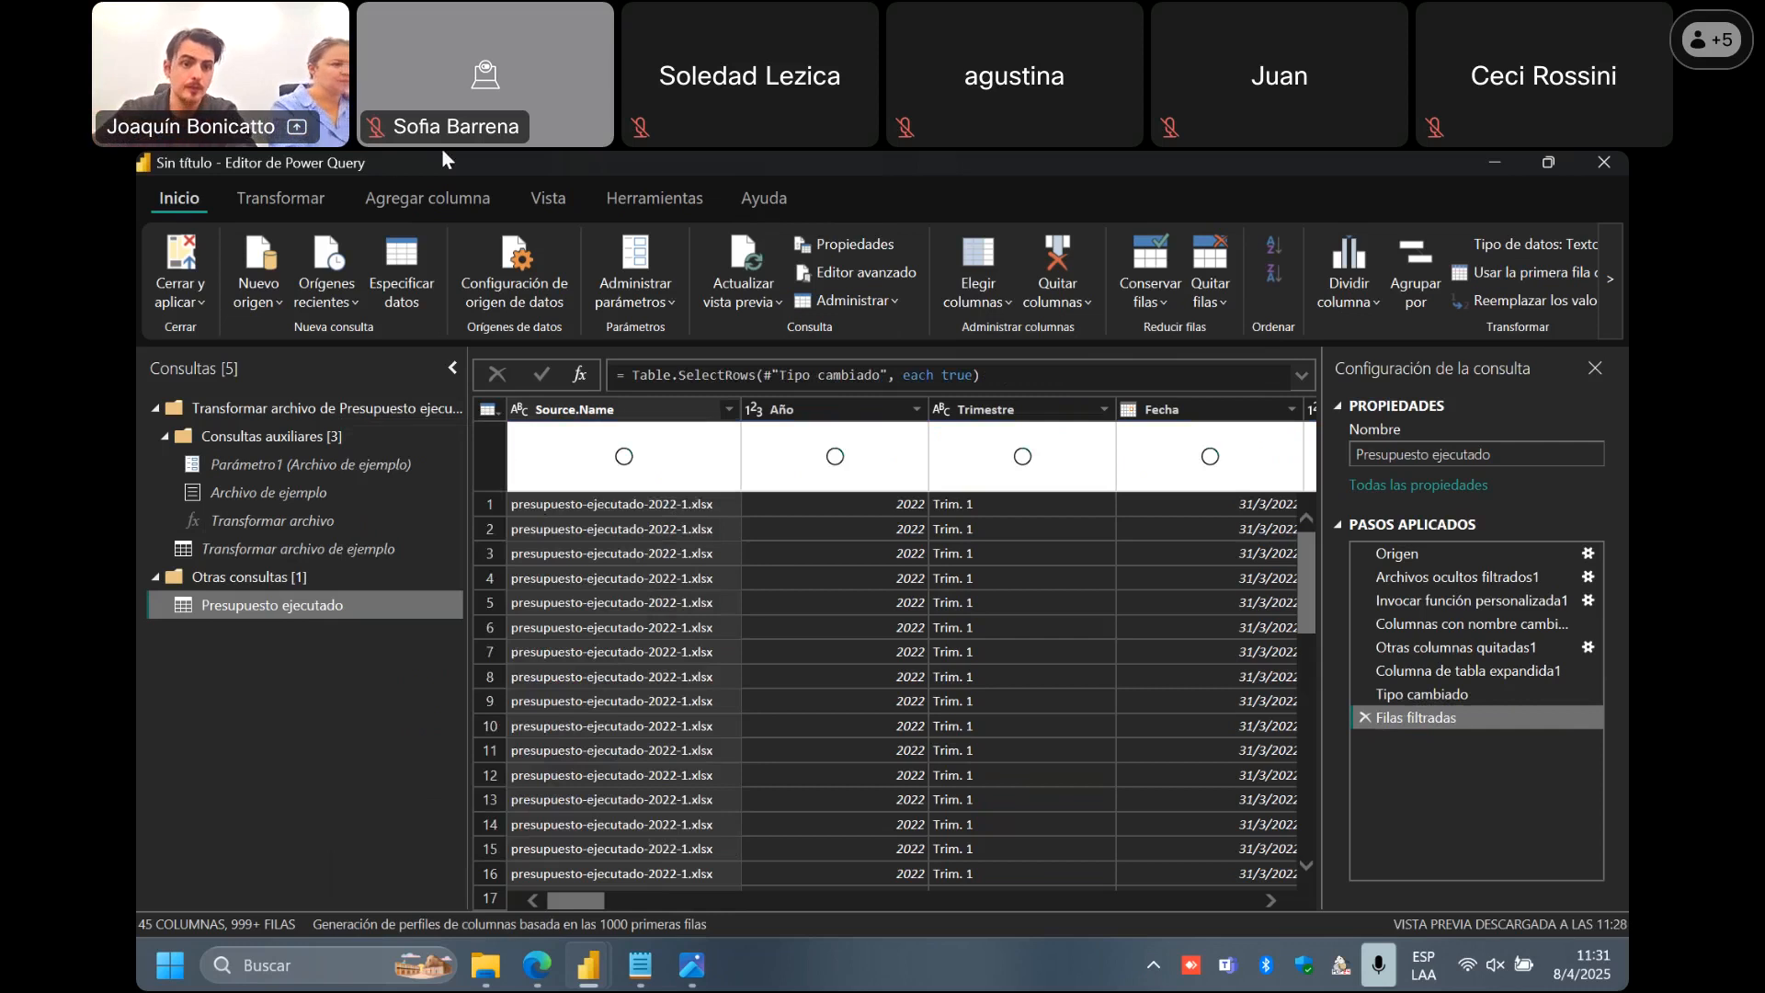
Add another new source in Power Query with the Carpeta connector.
left_click(277, 304)
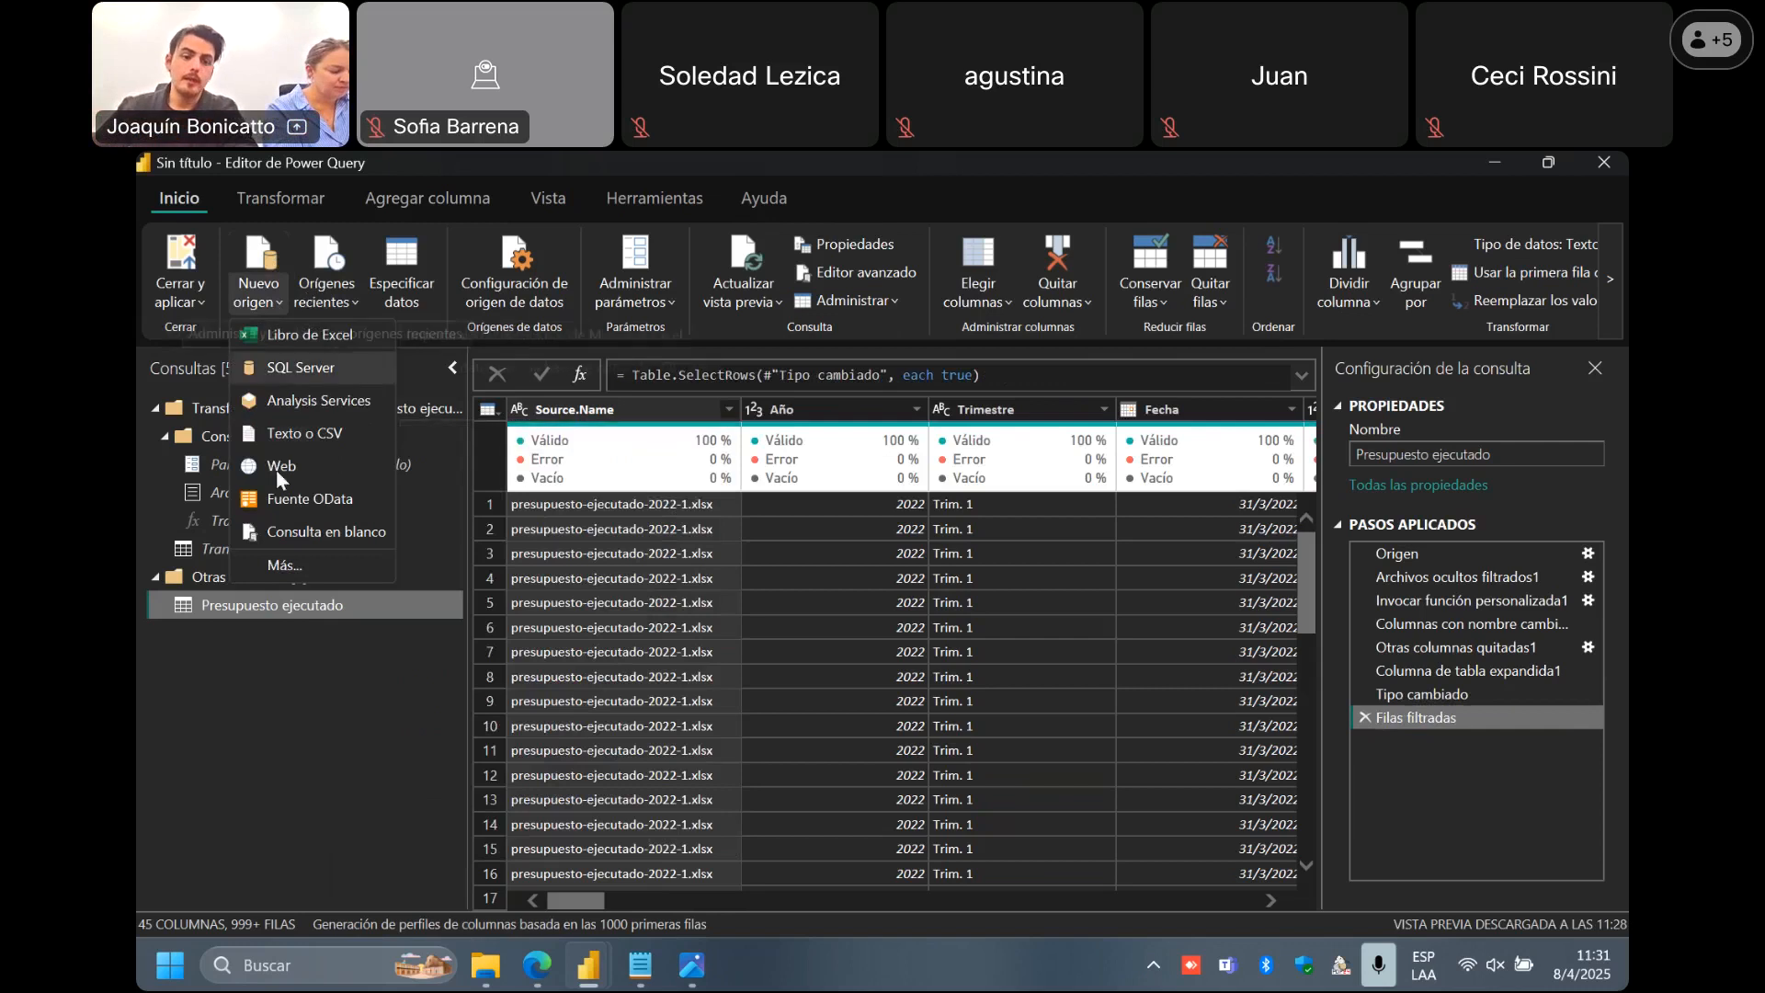
left_click(286, 564)
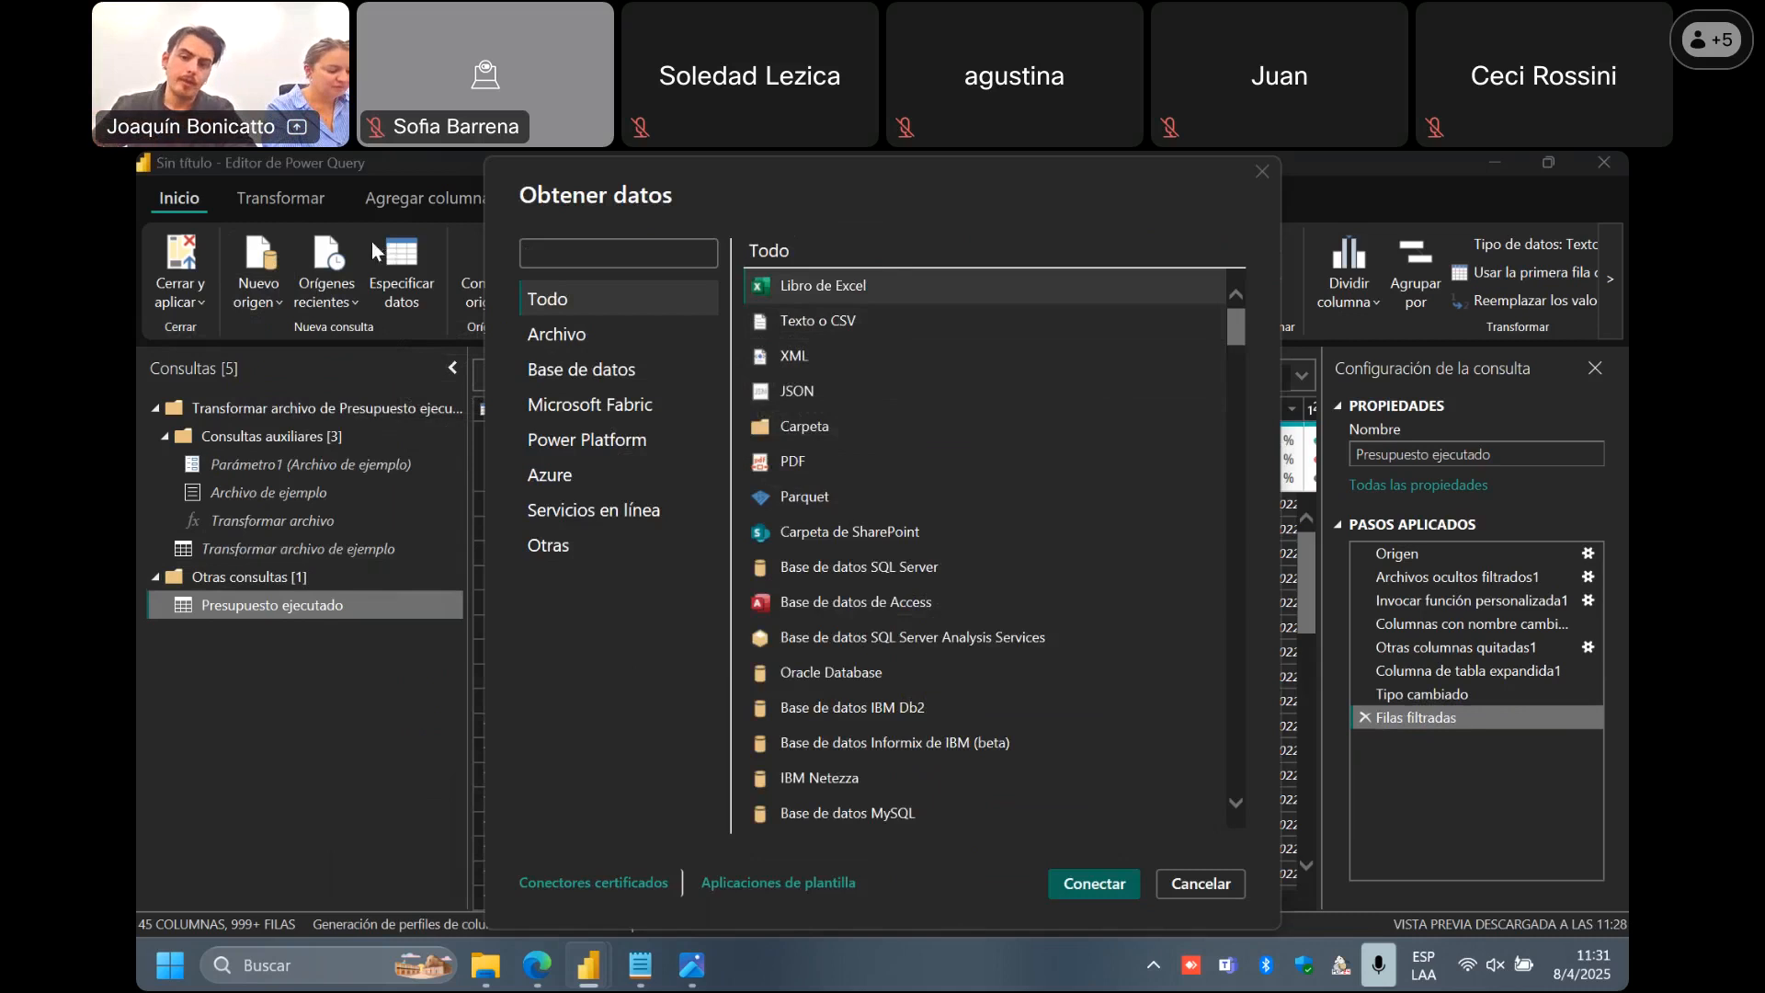
left_click(836, 434)
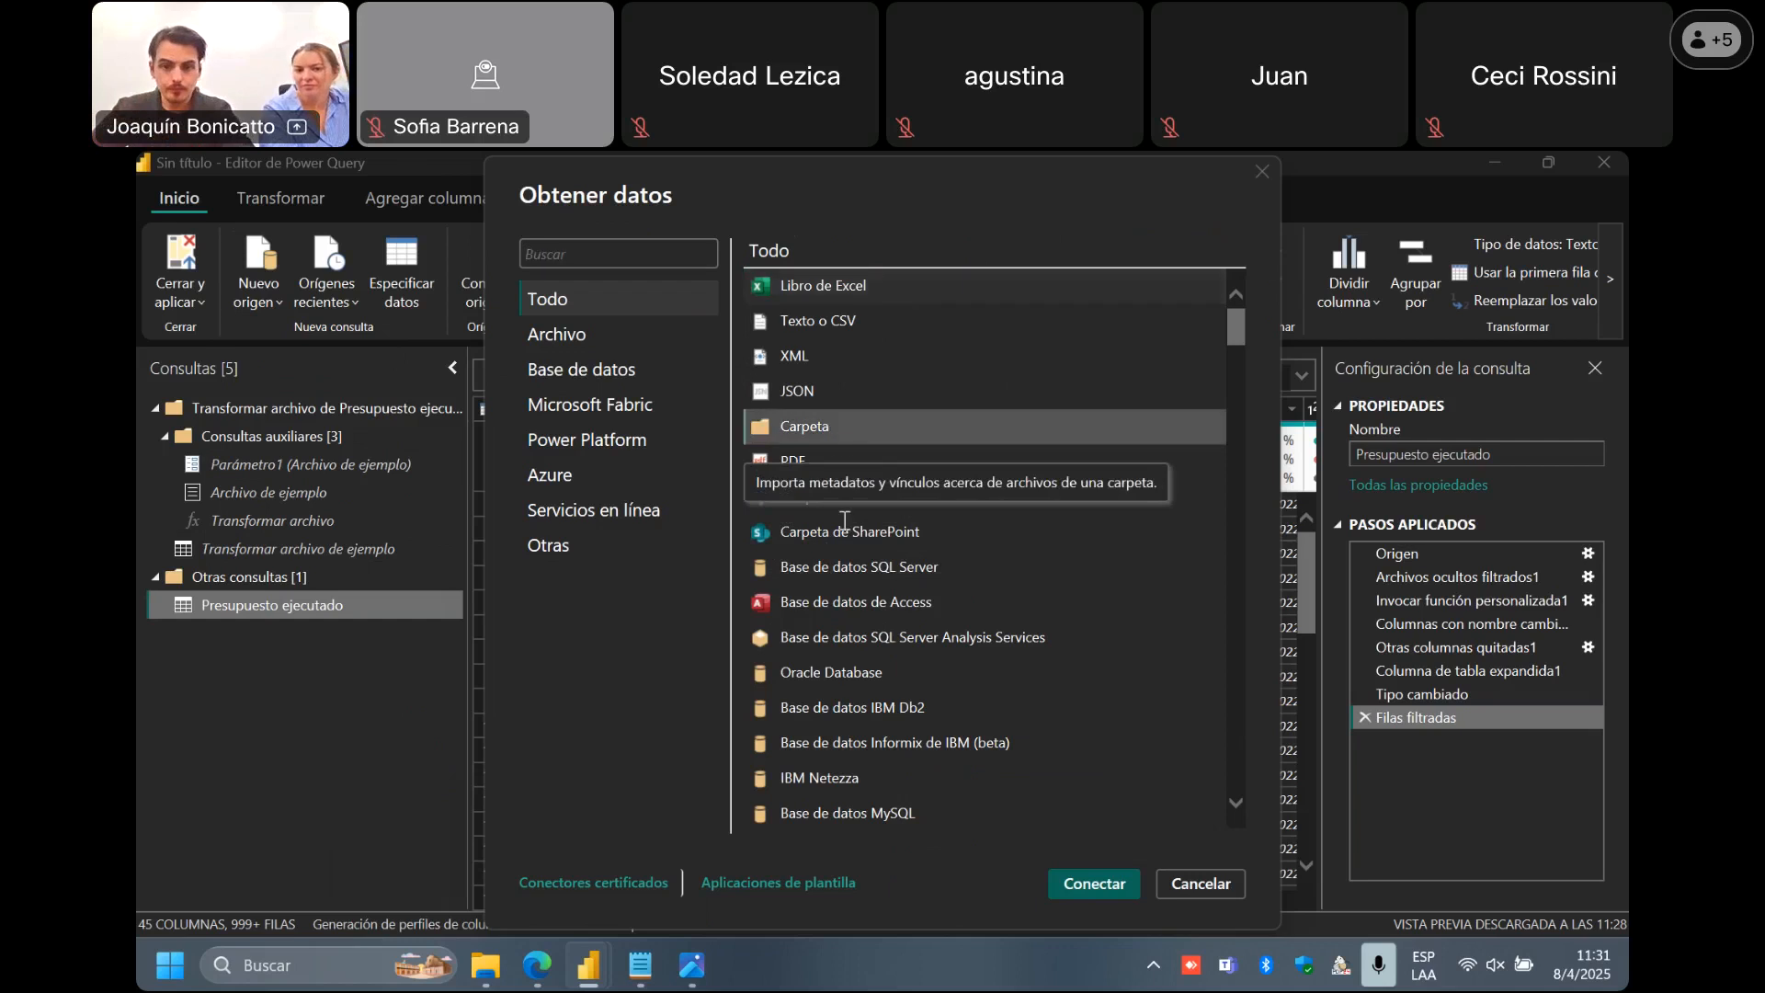
left_click(1086, 883)
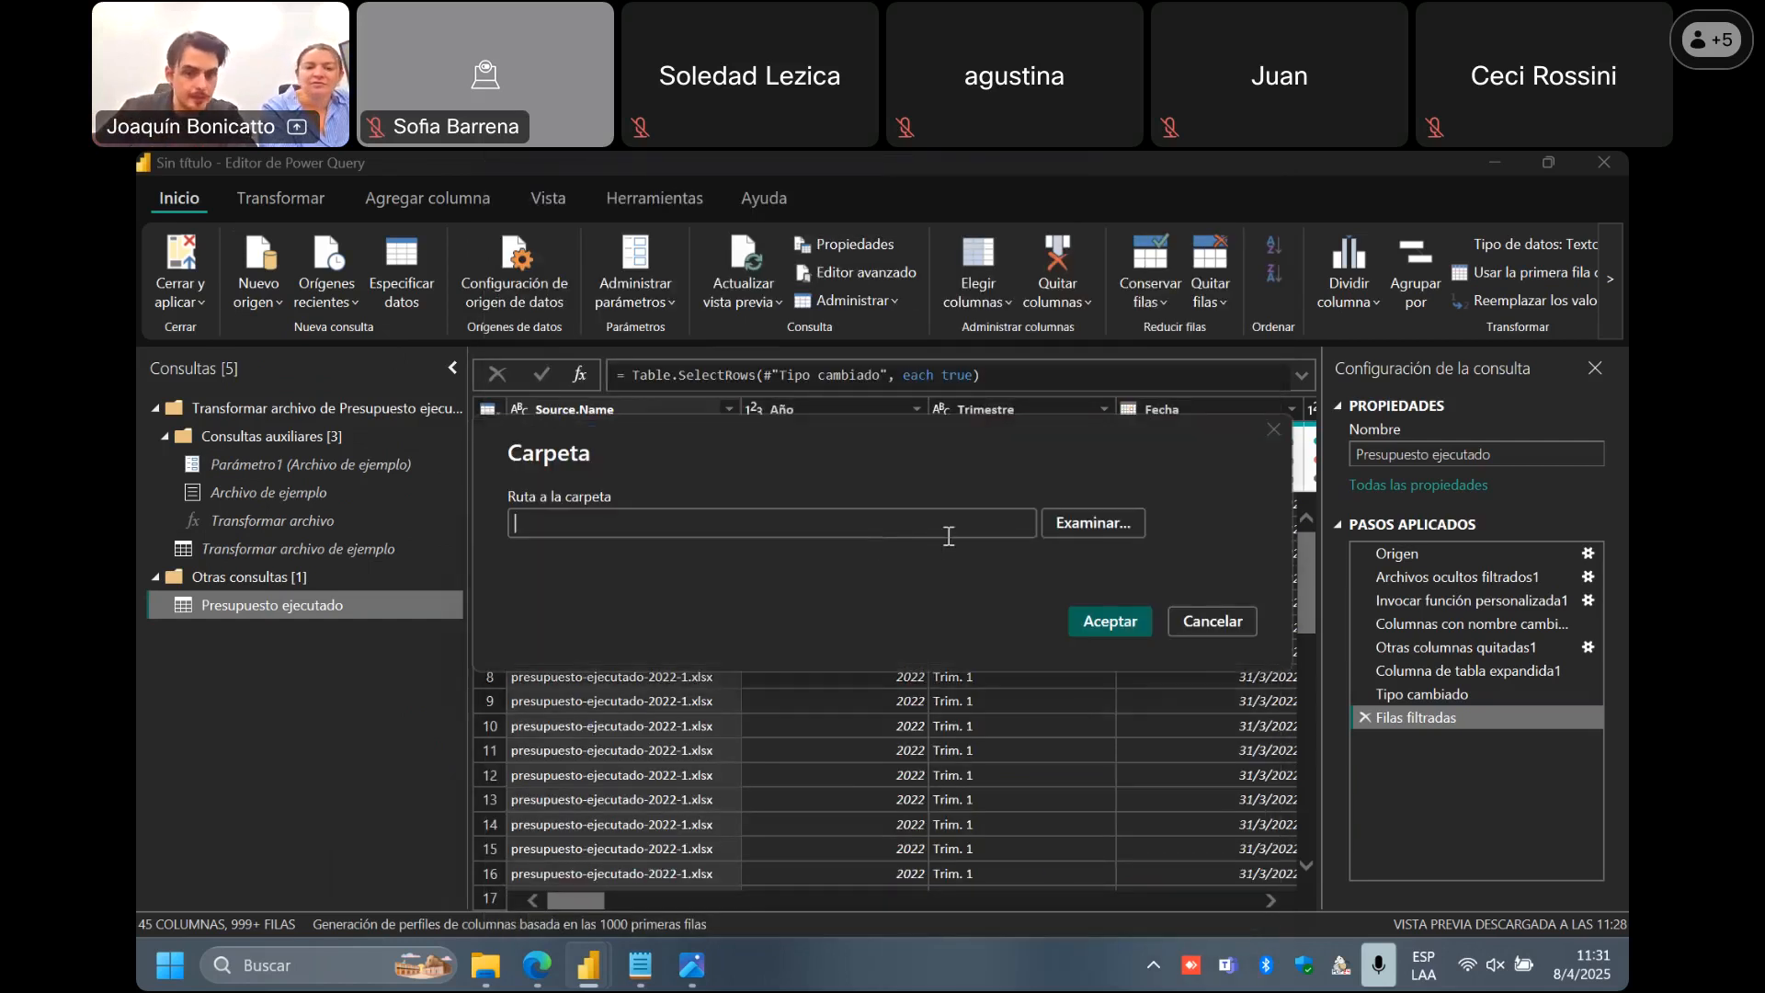
Set the folder path to Presupuesto sancionado inside Documentos > Capacitación Power Bi and accept it.
left_click(1121, 538)
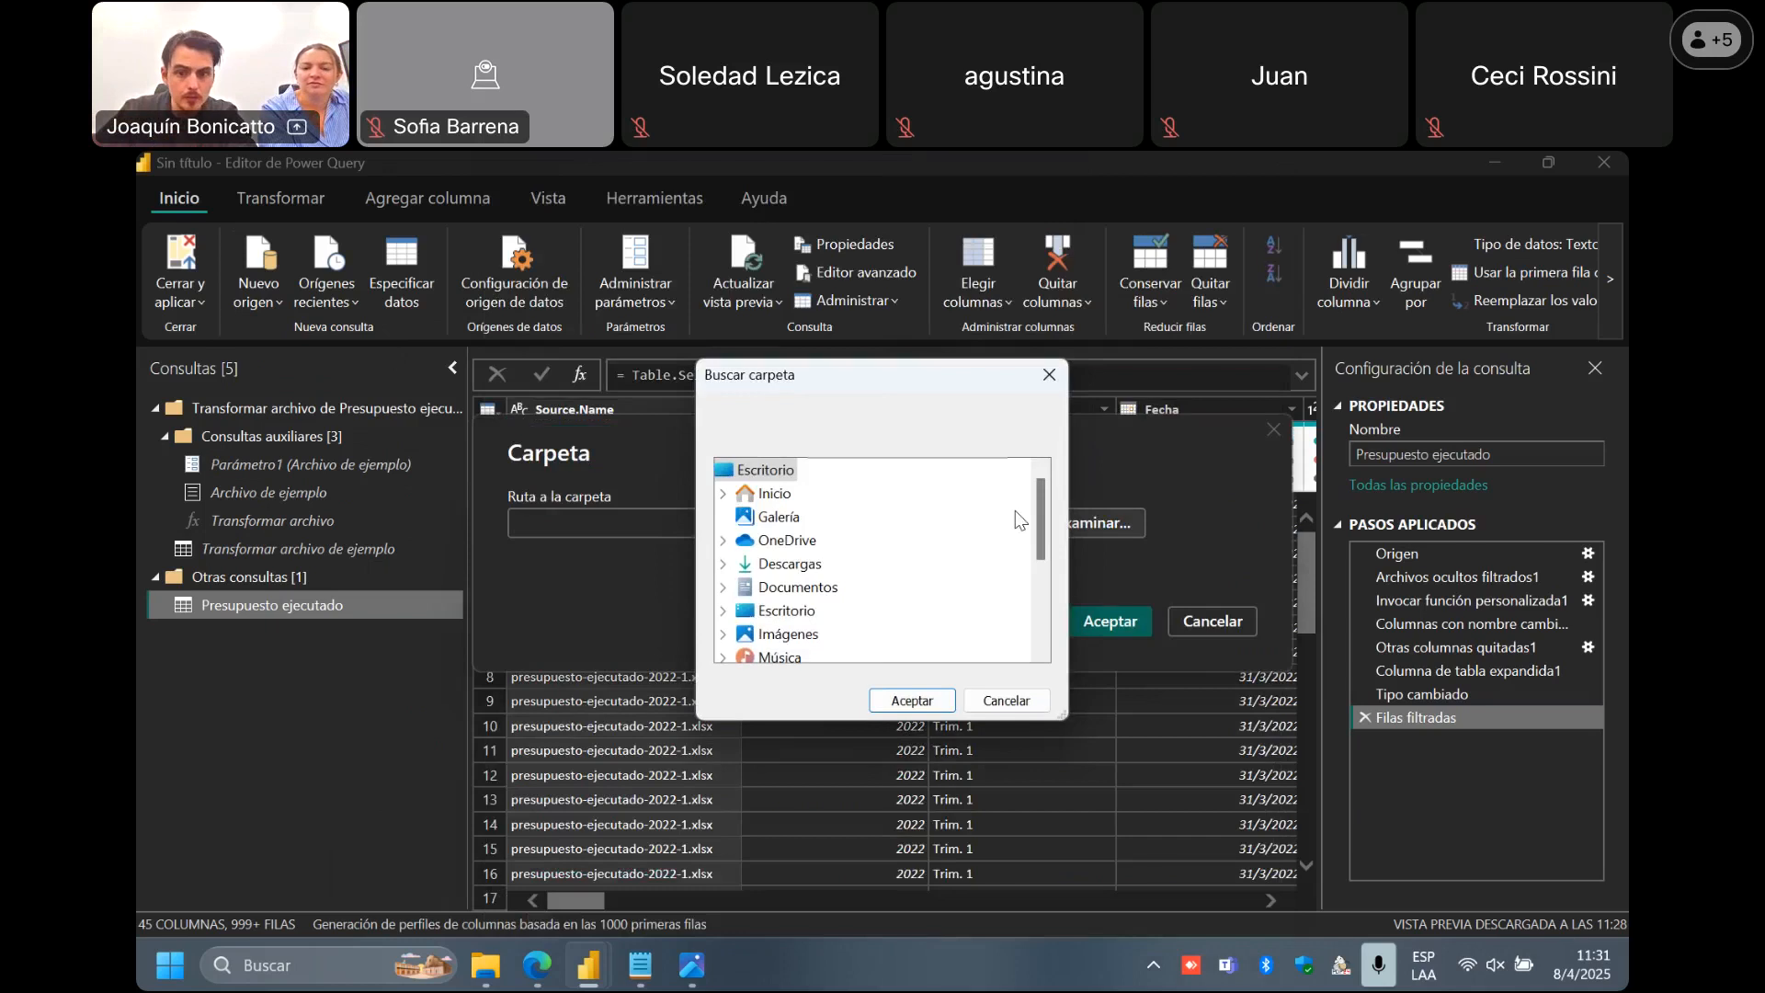
left_click_drag(1045, 521, 1044, 617)
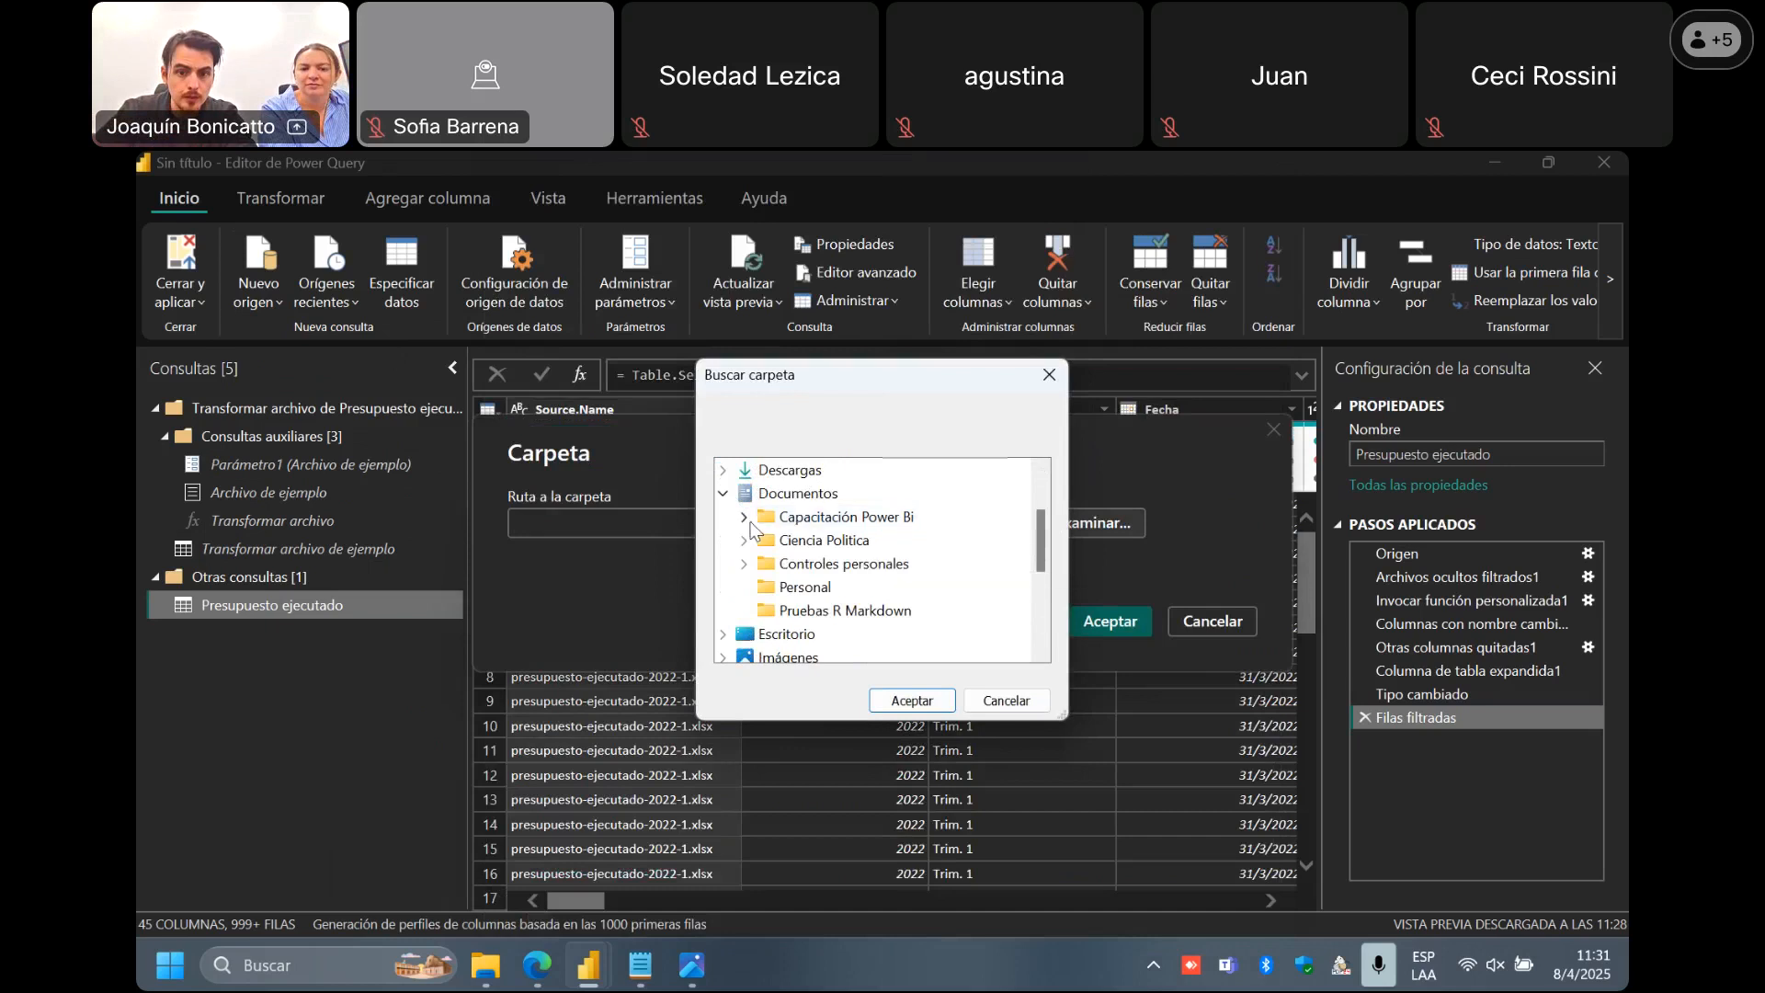
left_click(743, 519)
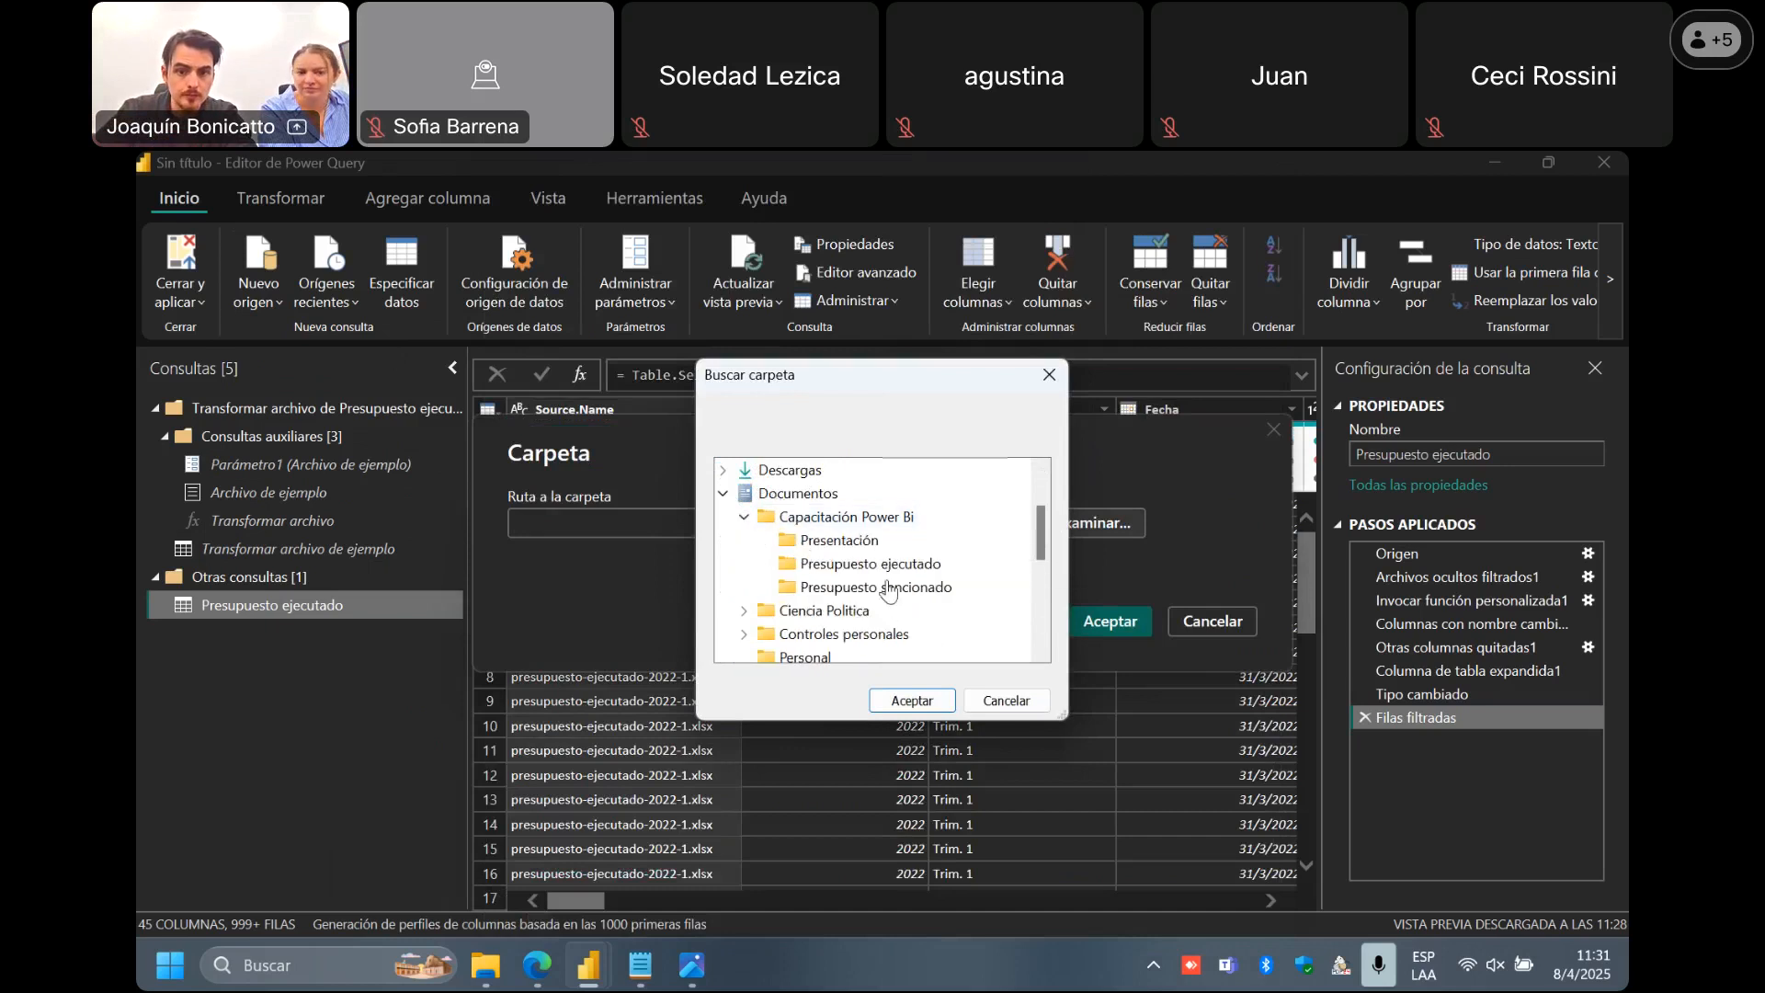
left_click(876, 587)
left_click(913, 701)
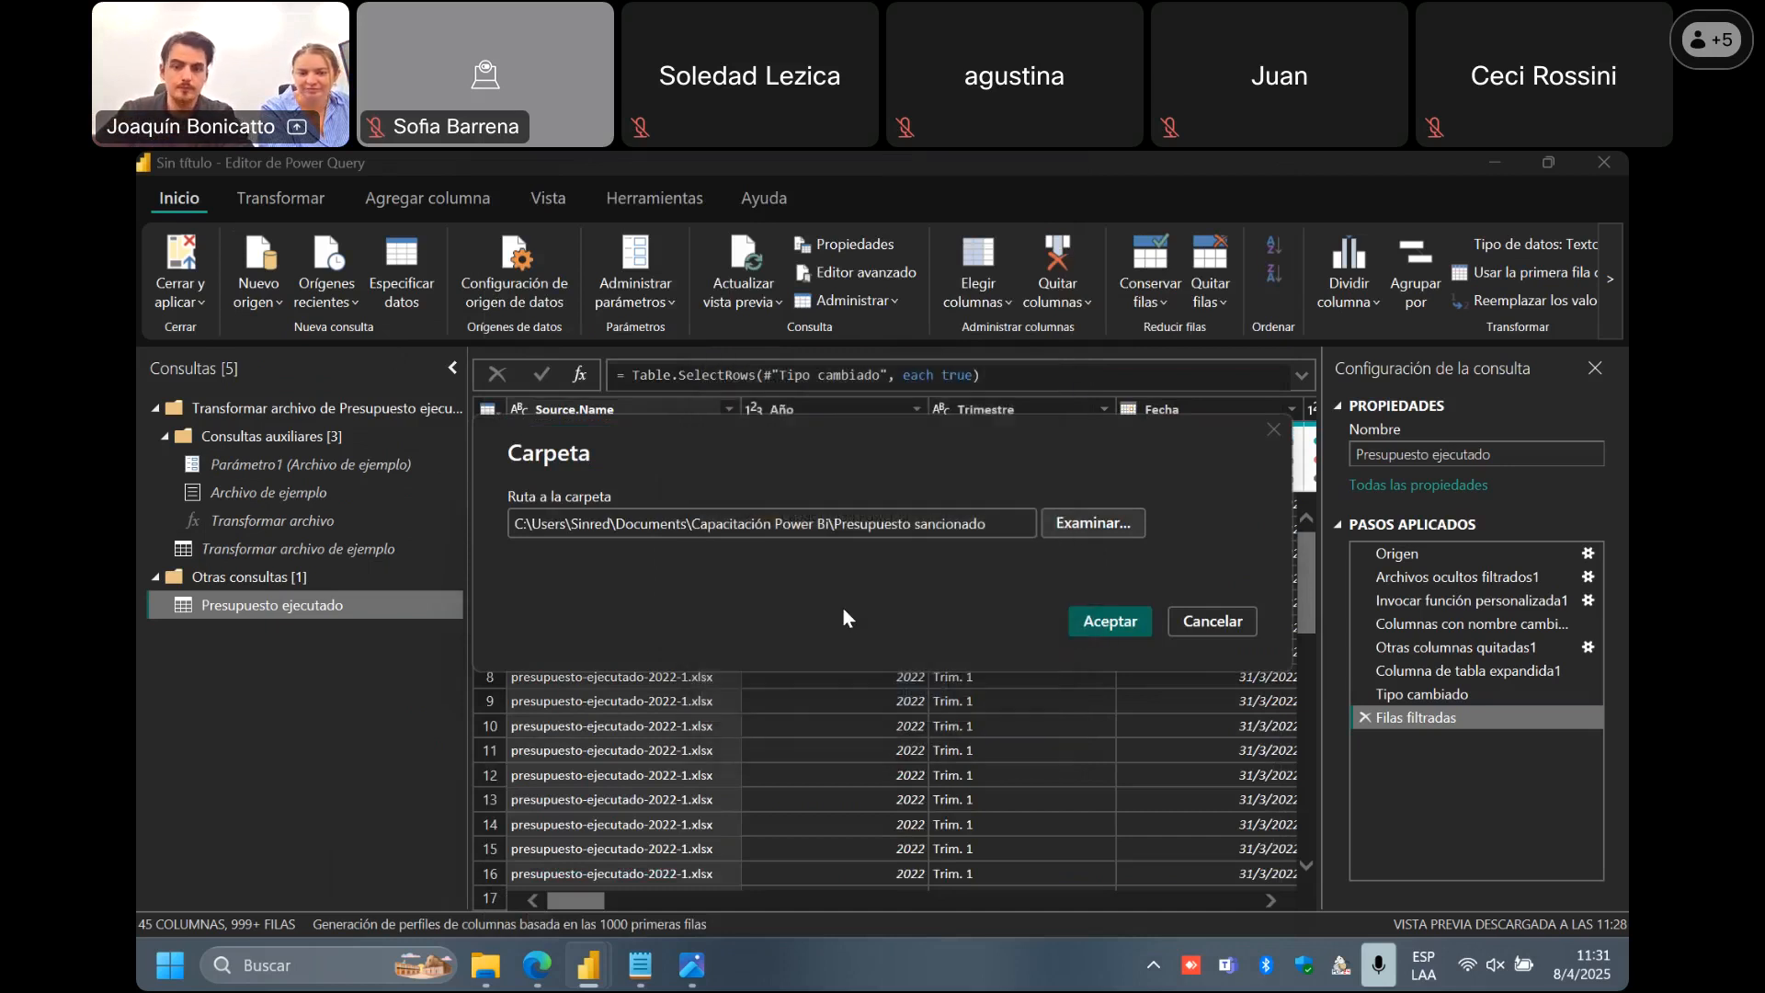
left_click(1111, 621)
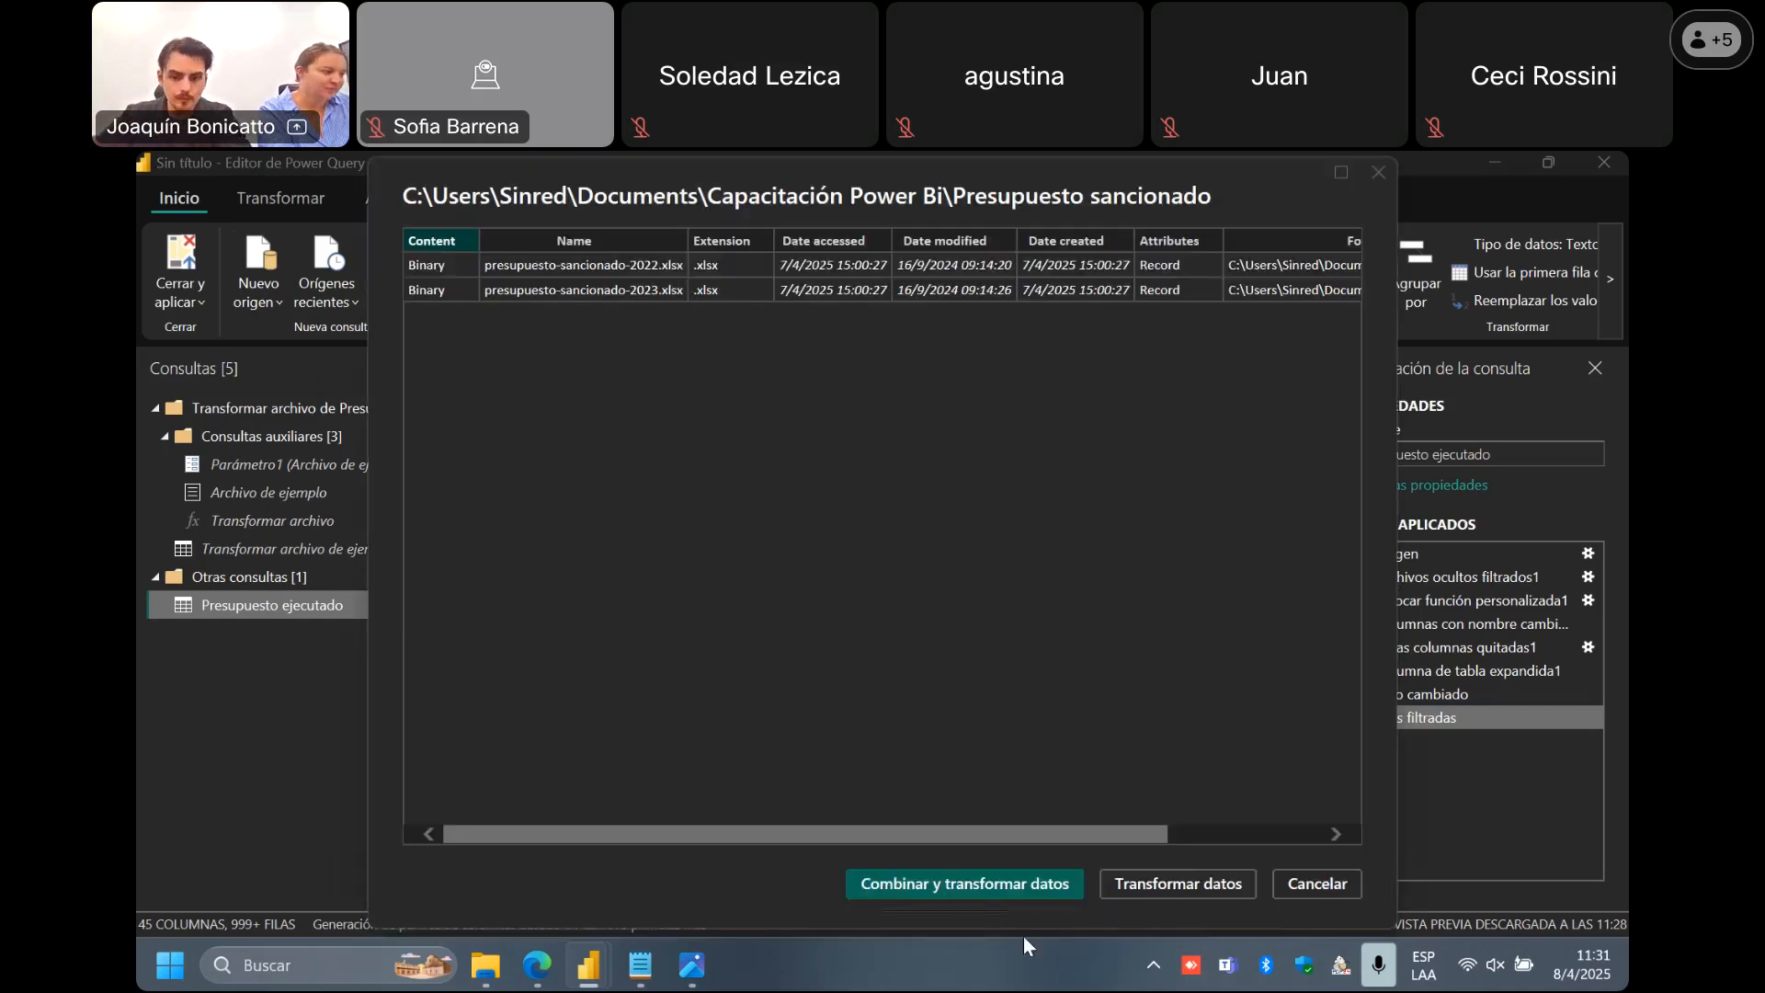
Combine and transform the Presupuesto sancionado files, using the Sancionado sheet of the first file as the example.
left_click(1034, 886)
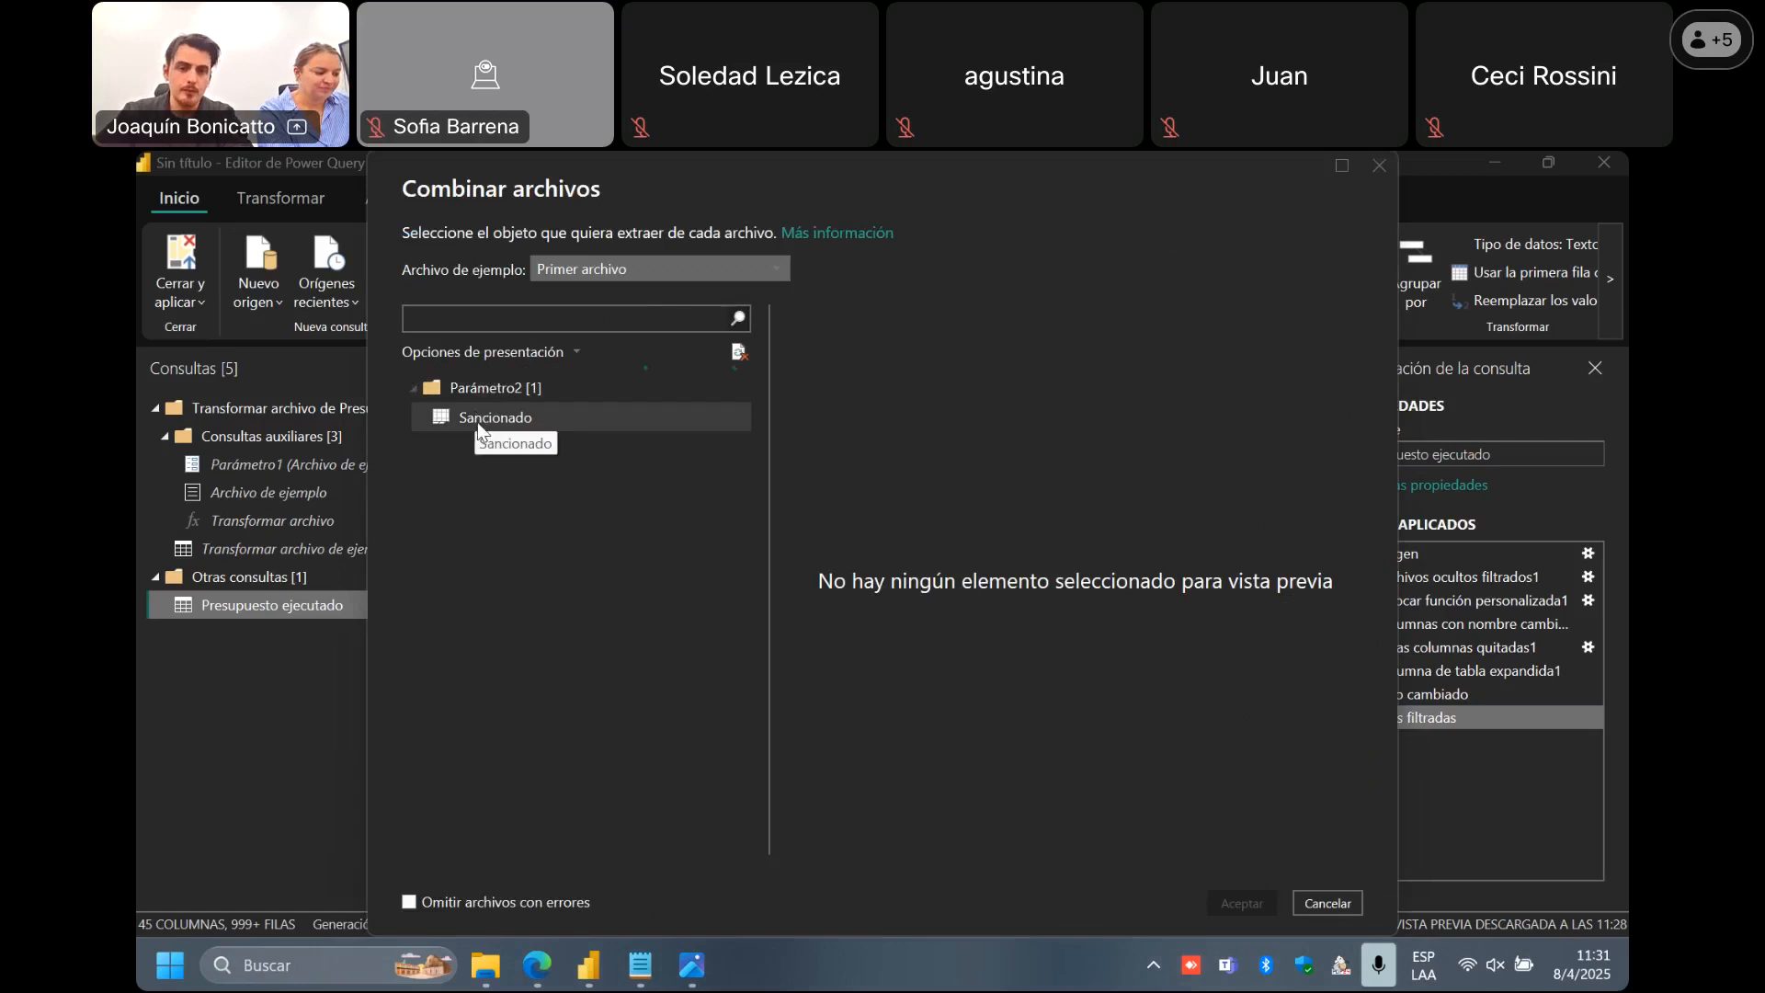
left_click(475, 419)
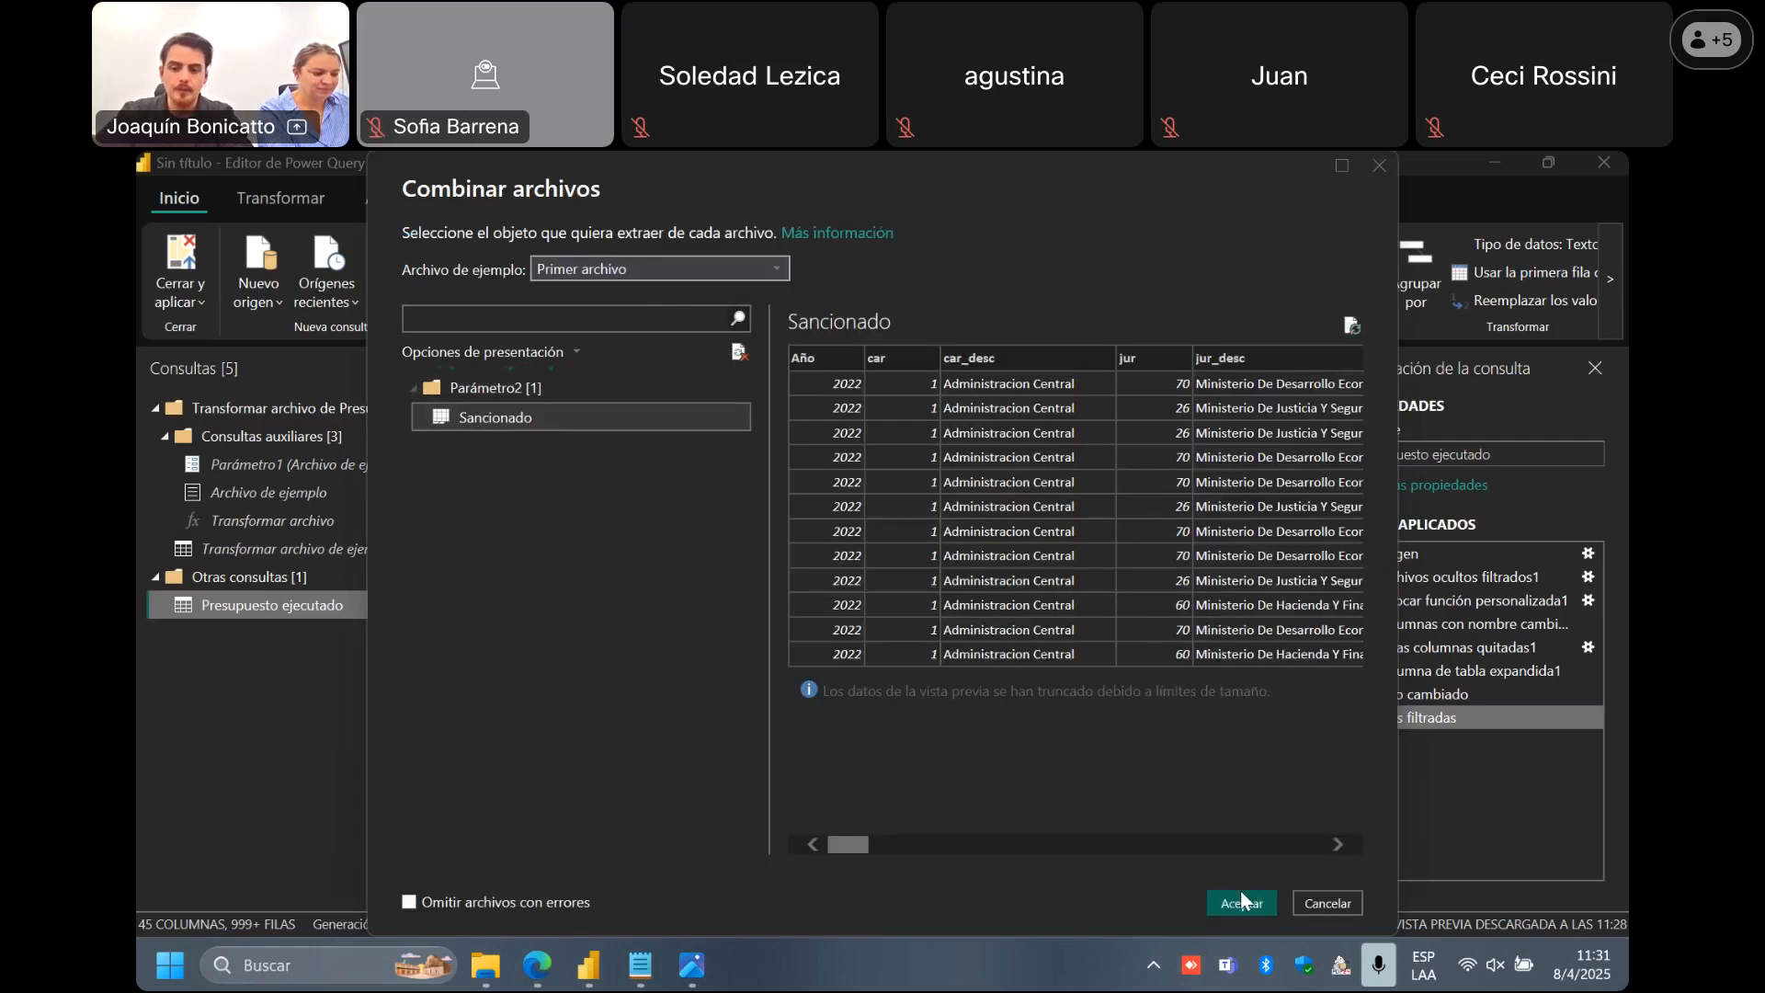
left_click(1241, 903)
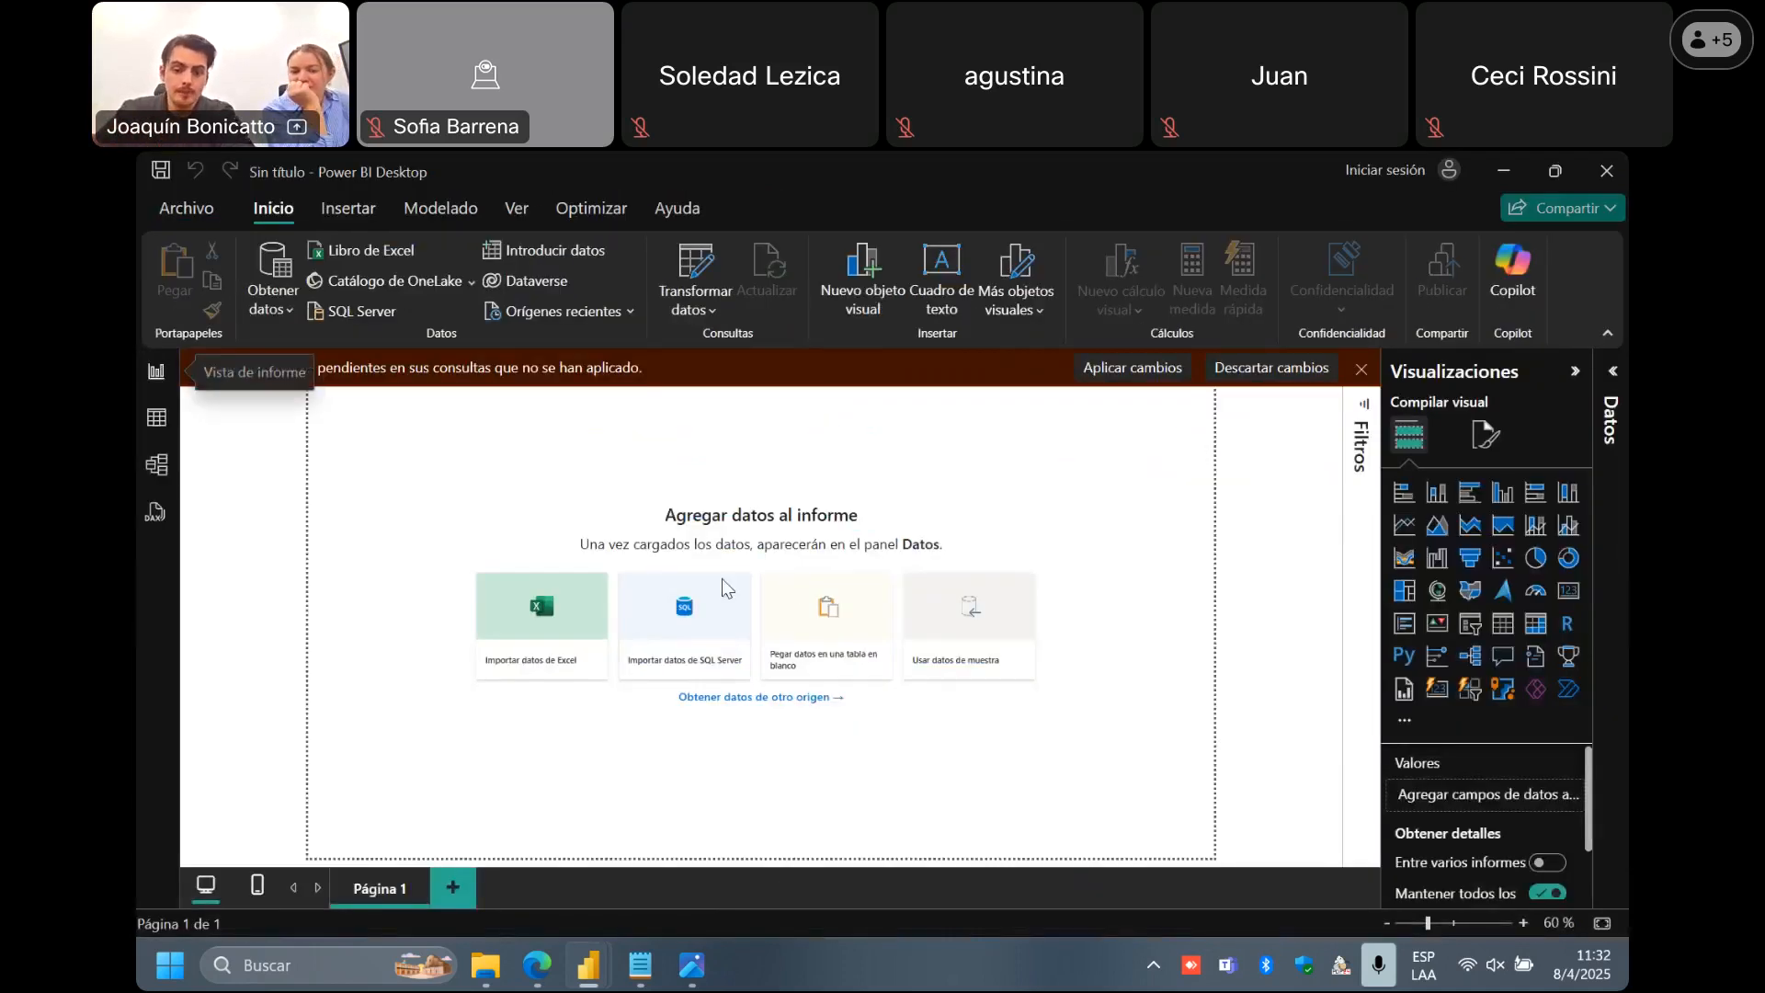
Switch back to the Power Query Editor window and look over the first columns of the Presupuesto sancionado query.
mouse_move(588, 966)
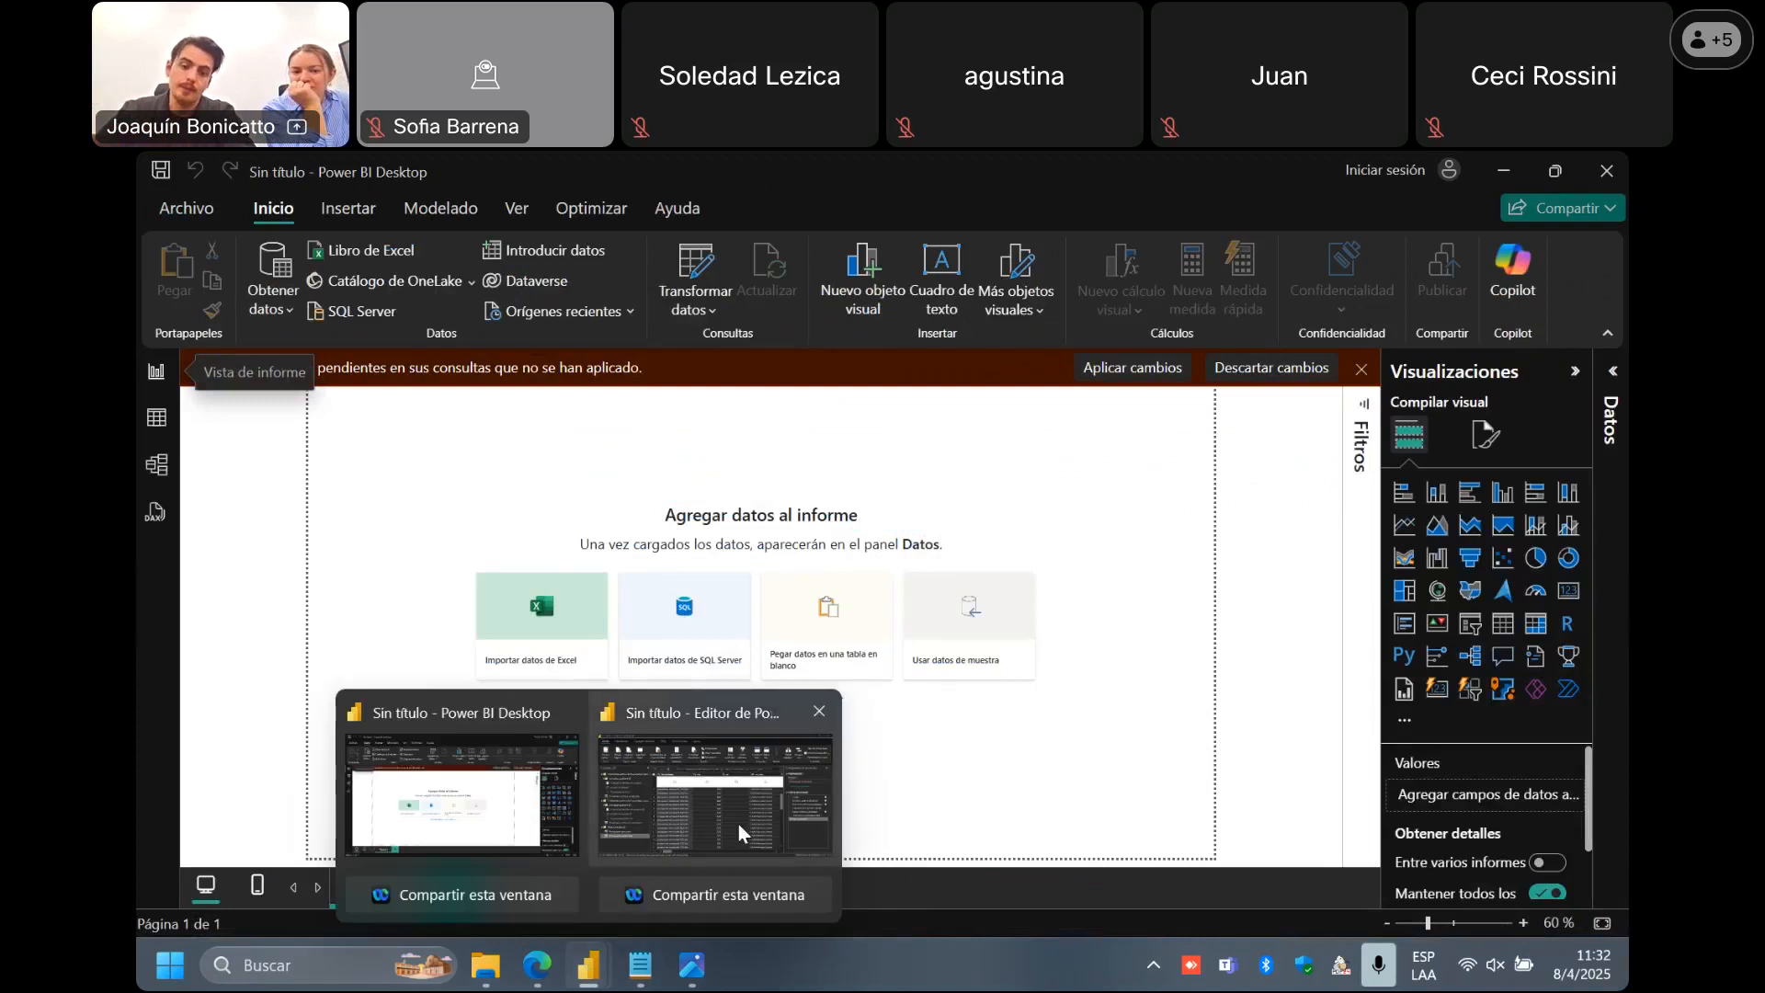
left_click(738, 824)
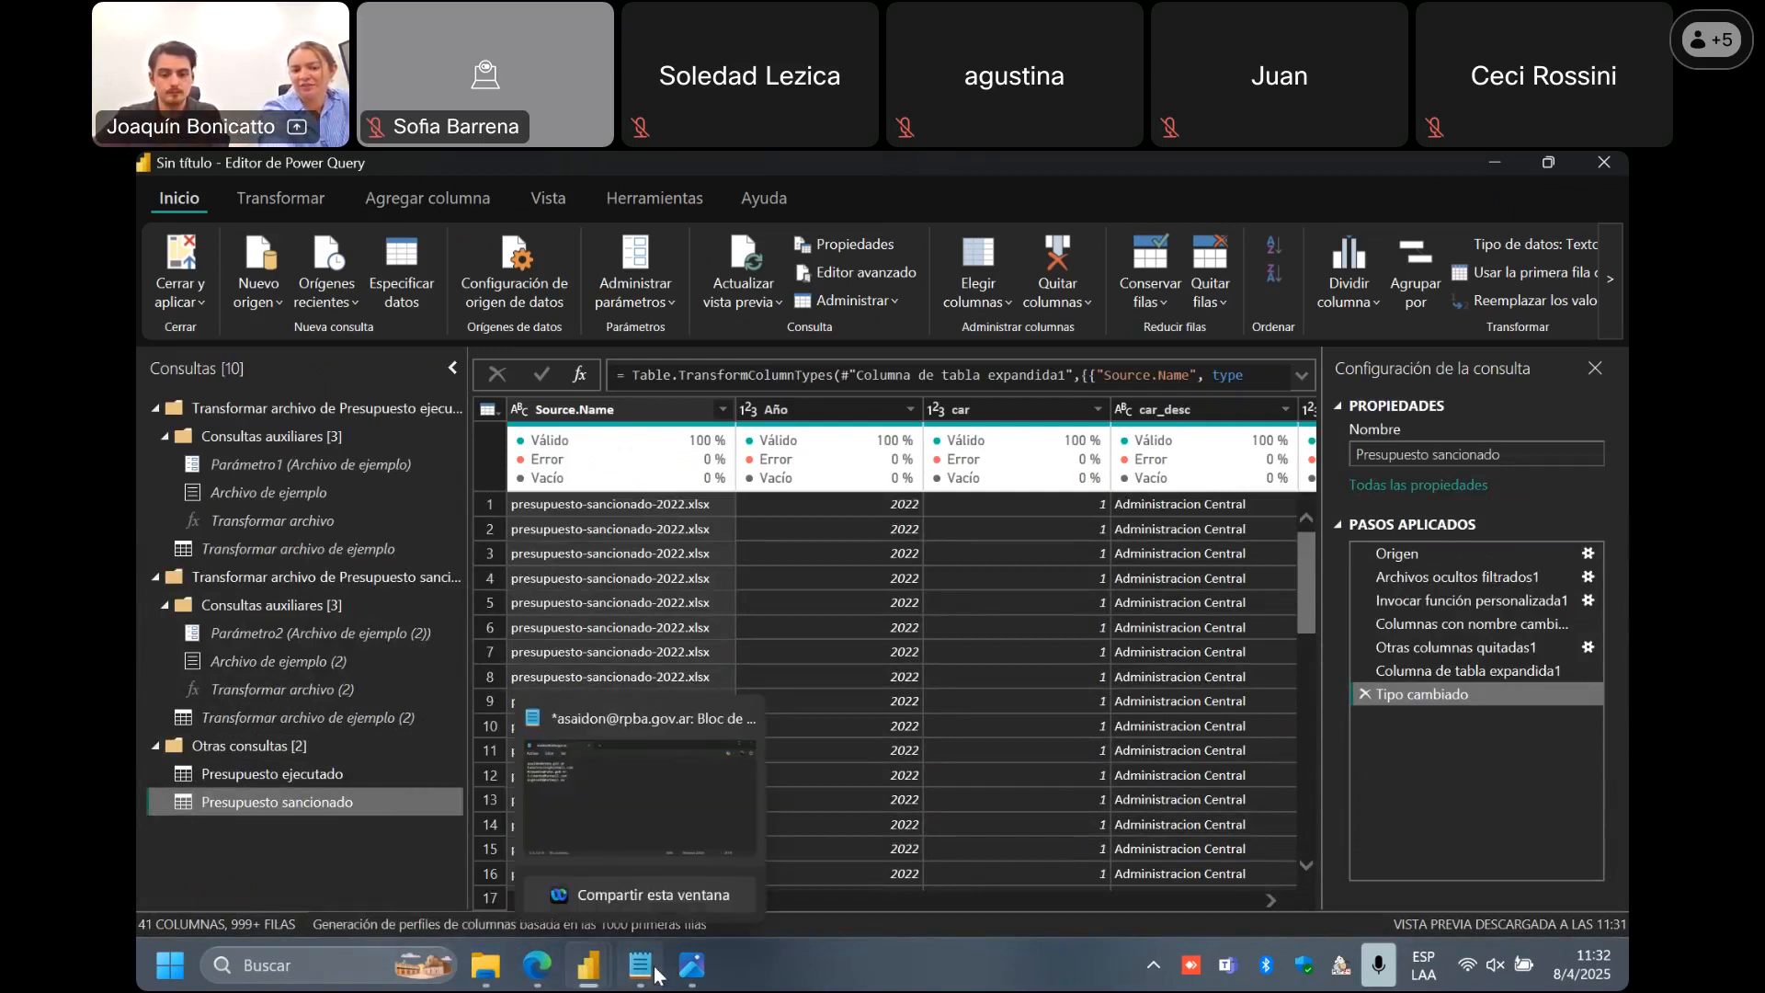
mouse_move(604, 976)
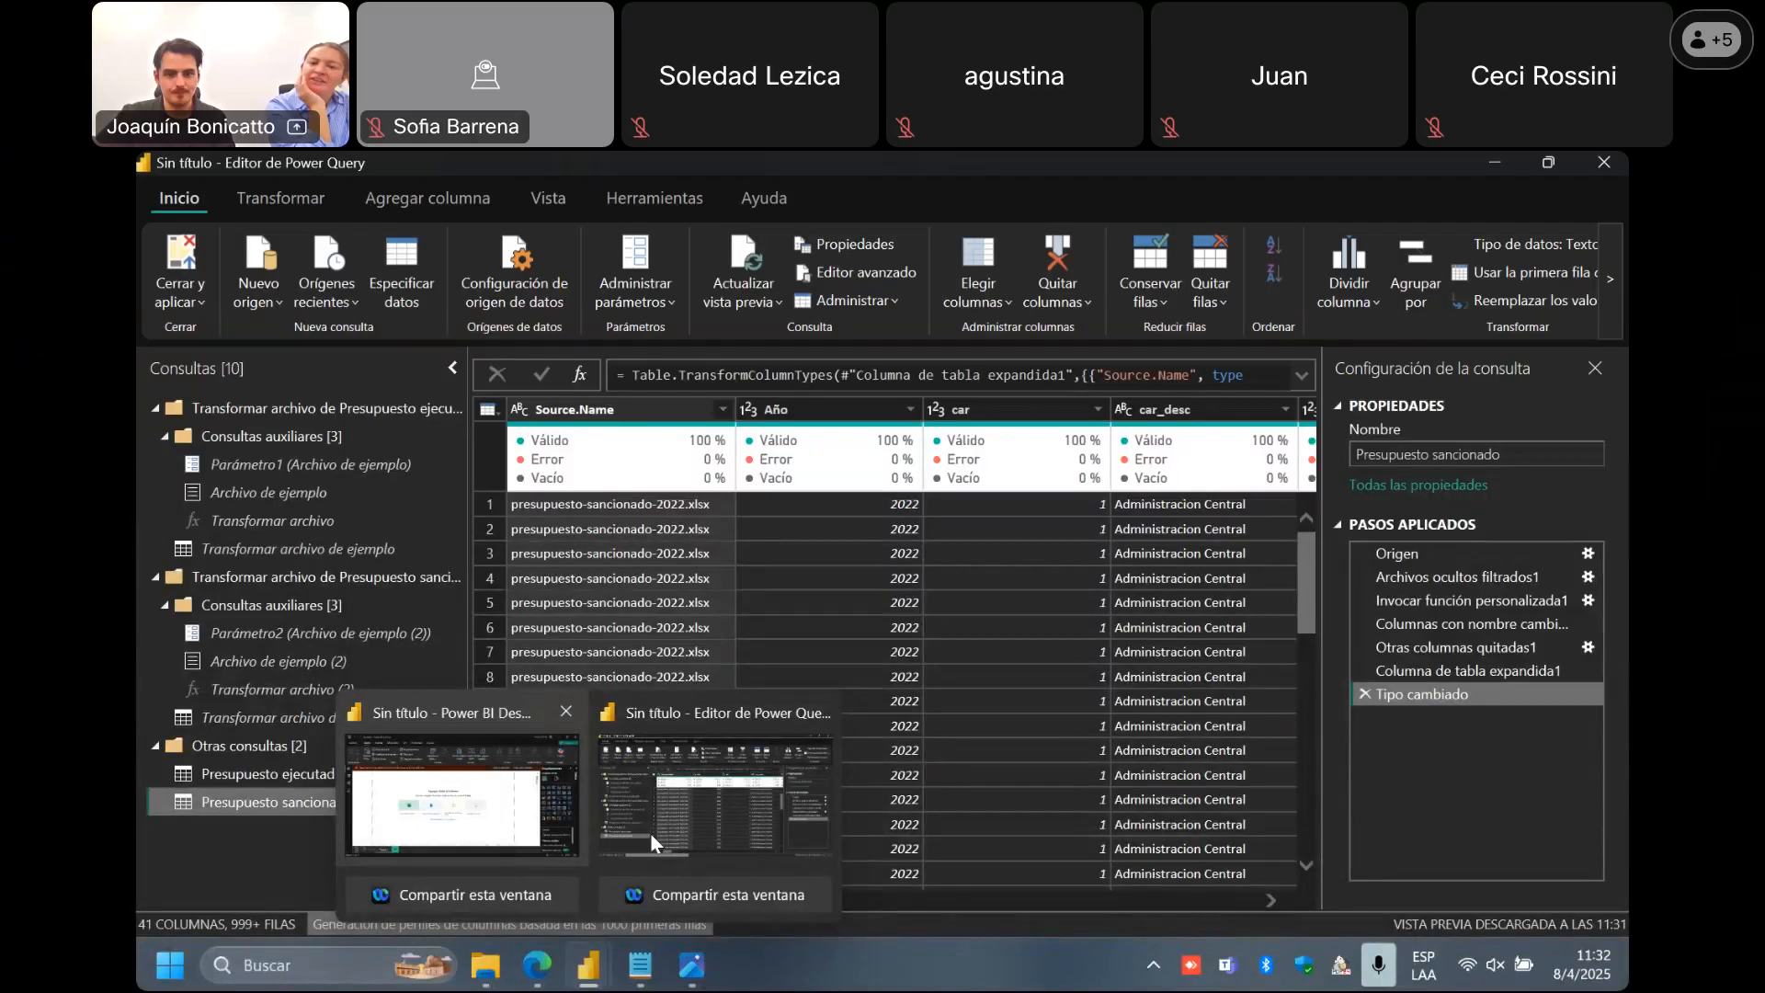
left_click(649, 831)
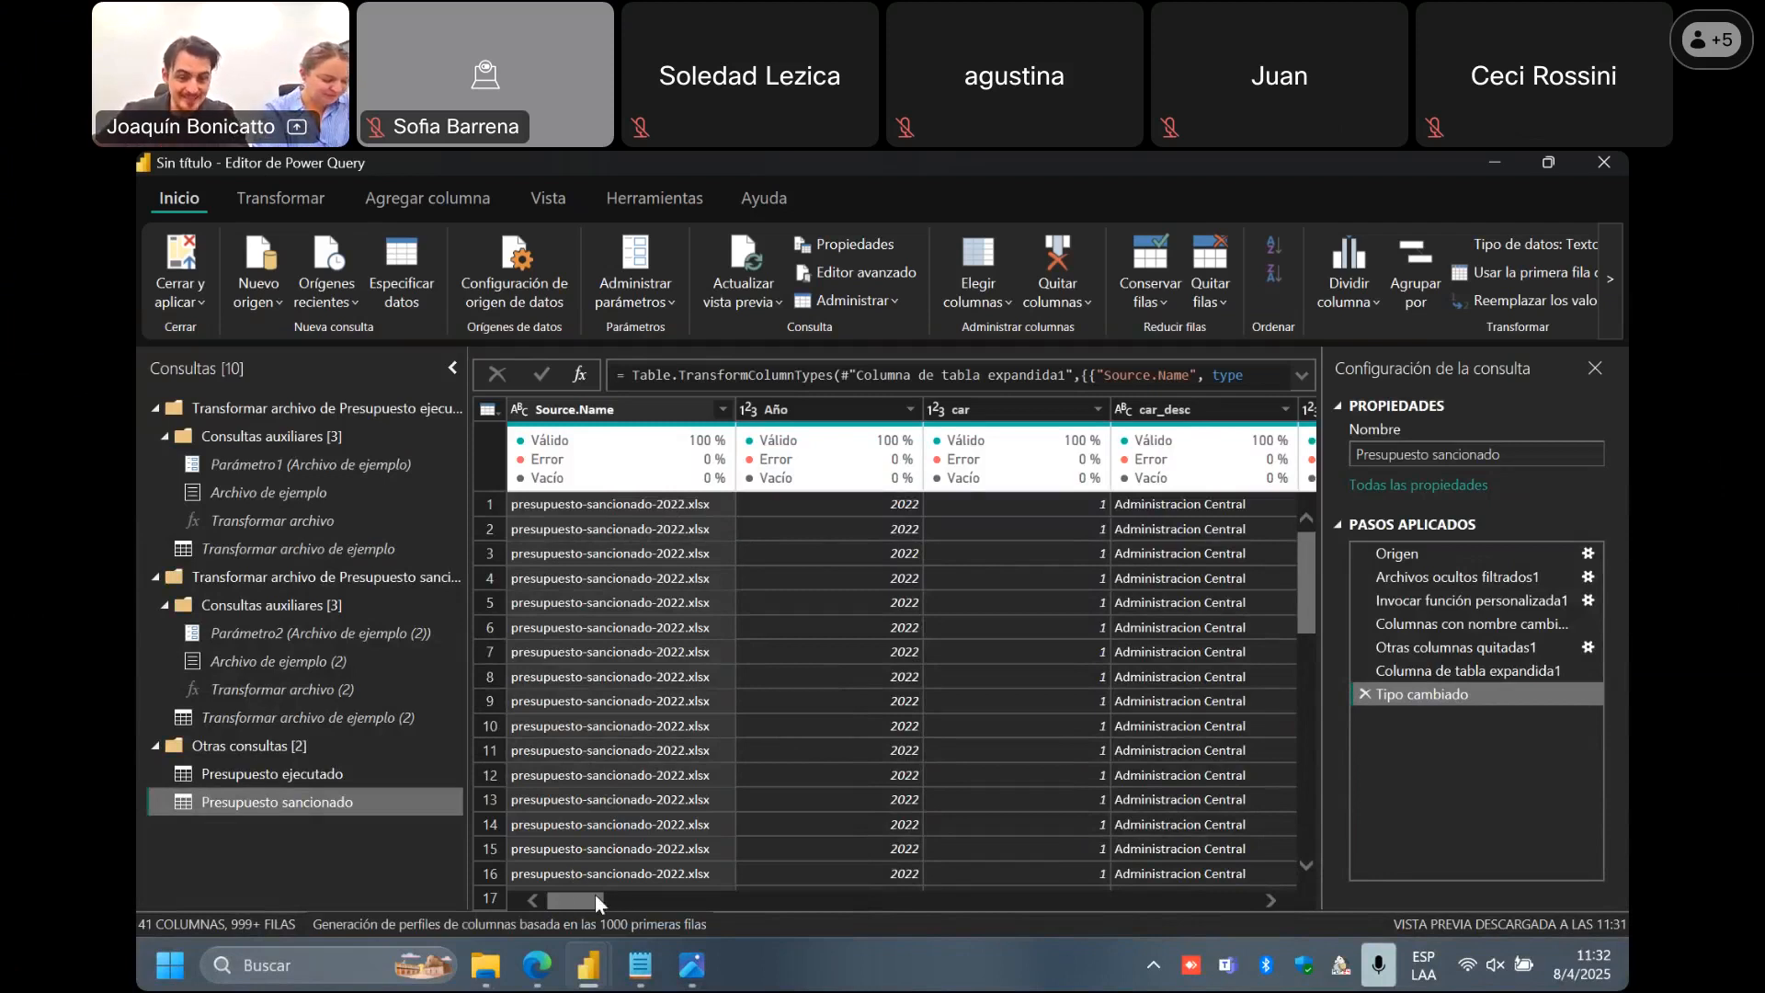
scroll(574, 897, "right", 2)
scroll(582, 892, "right", 1)
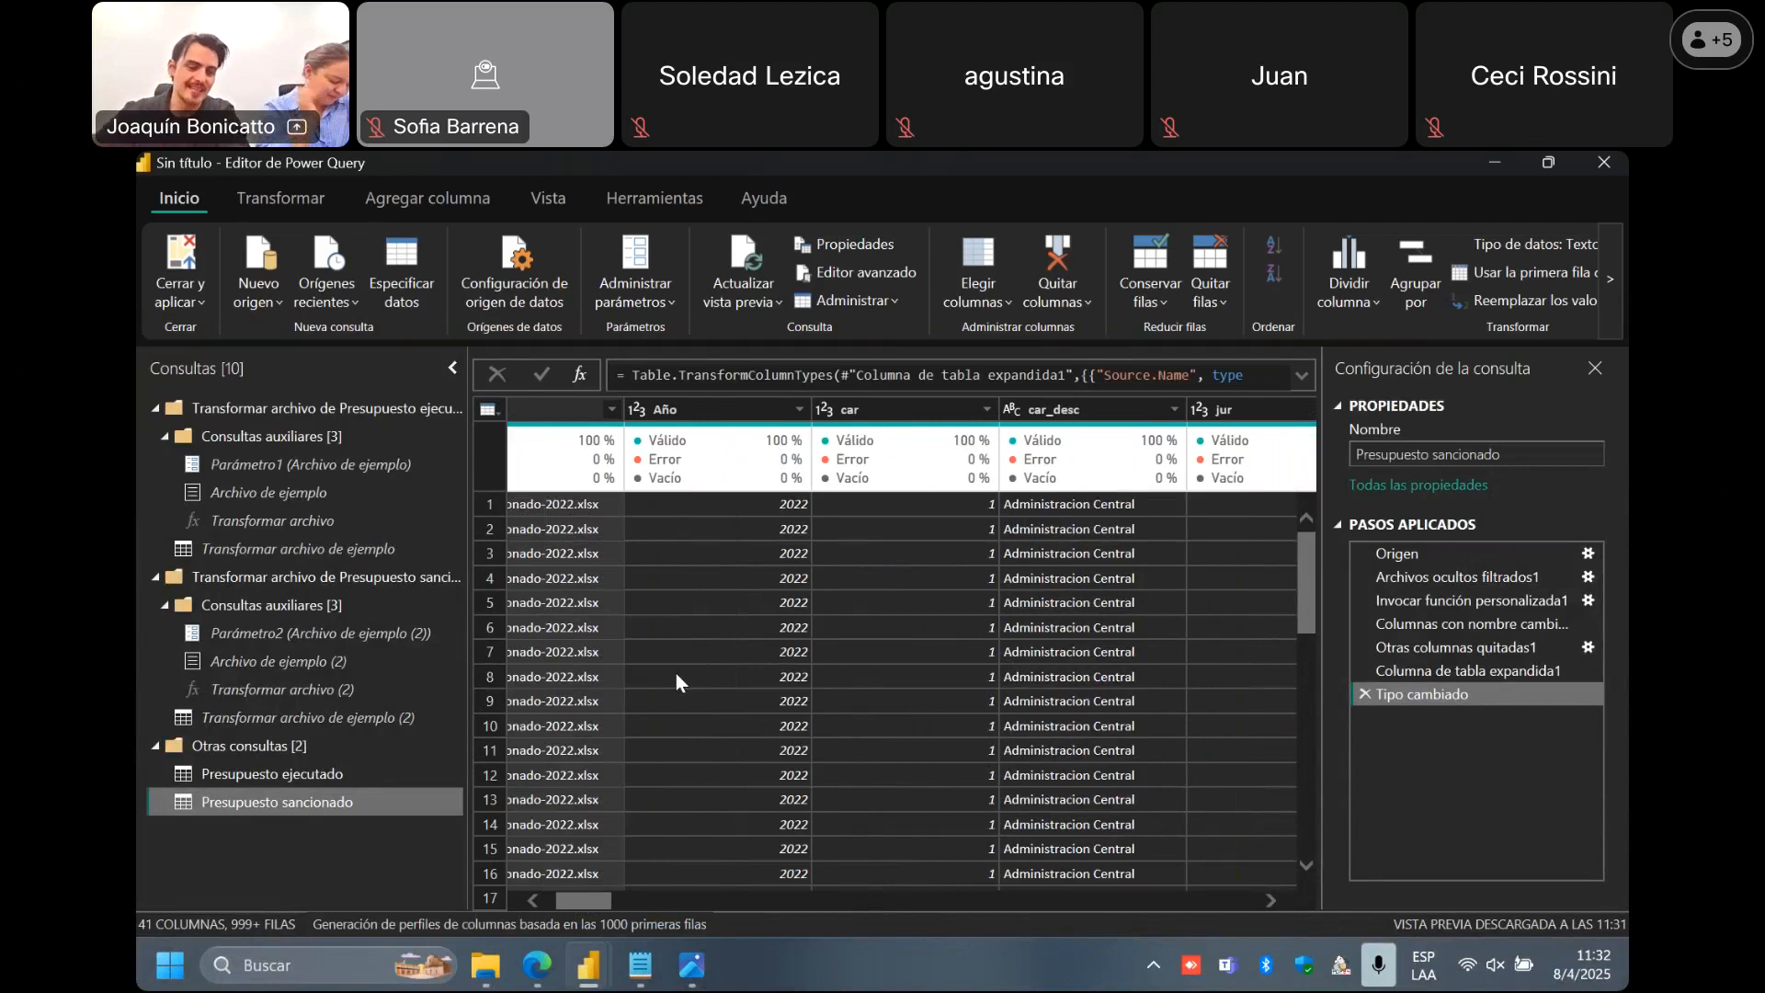
Collapse the auxiliary query groups and both Transformar archivo folders in the query list.
left_click(162, 608)
left_click(155, 577)
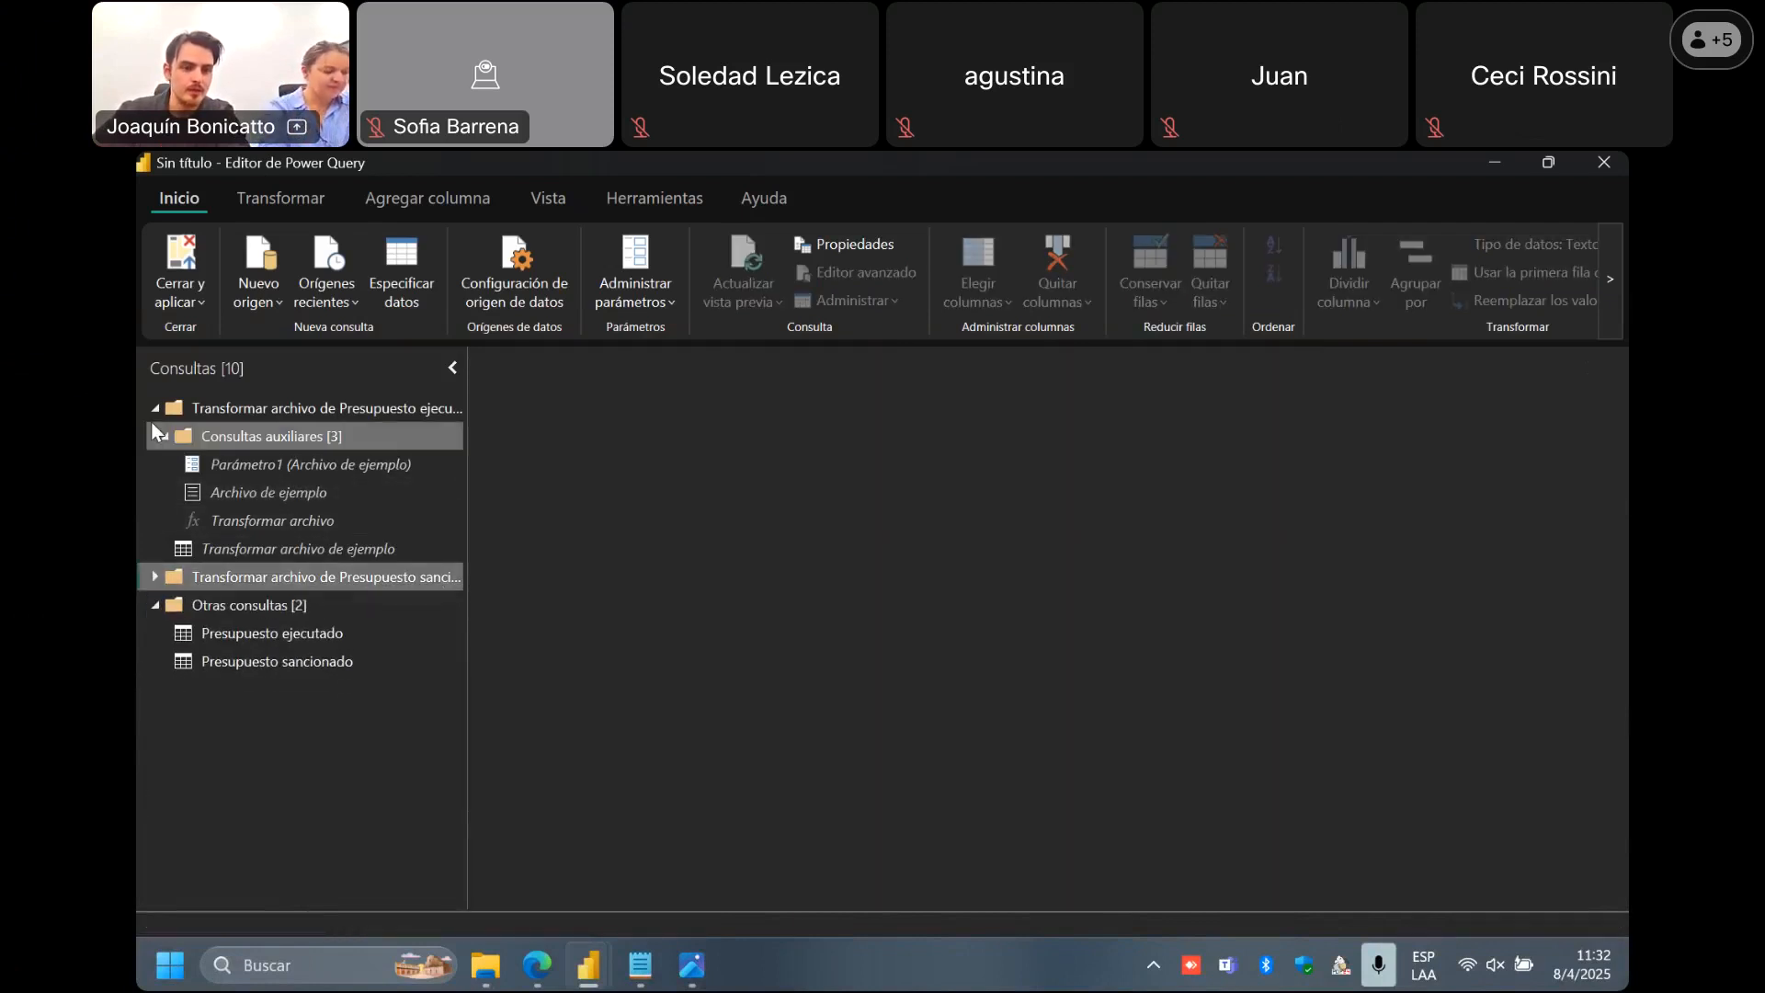
left_click(162, 438)
left_click(155, 407)
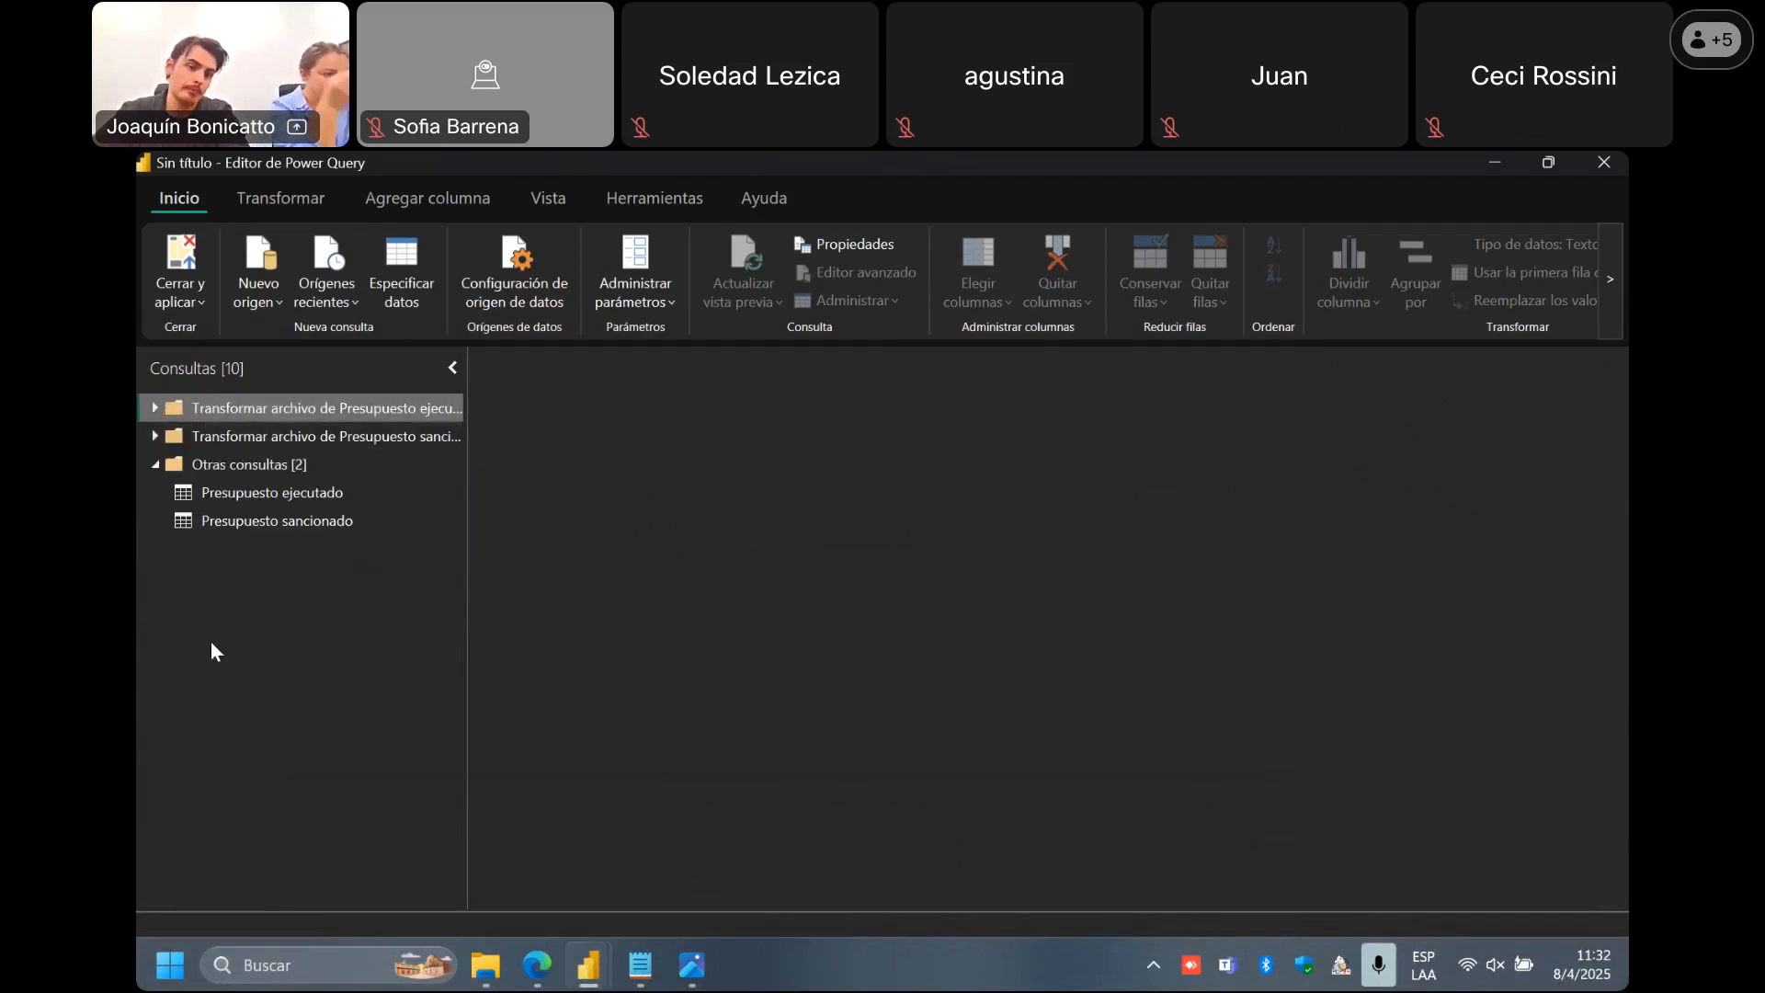
Compare the Presupuesto ejecutado and Presupuesto sancionado queries, and look through the columns of Presupuesto ejecutado.
left_click(218, 502)
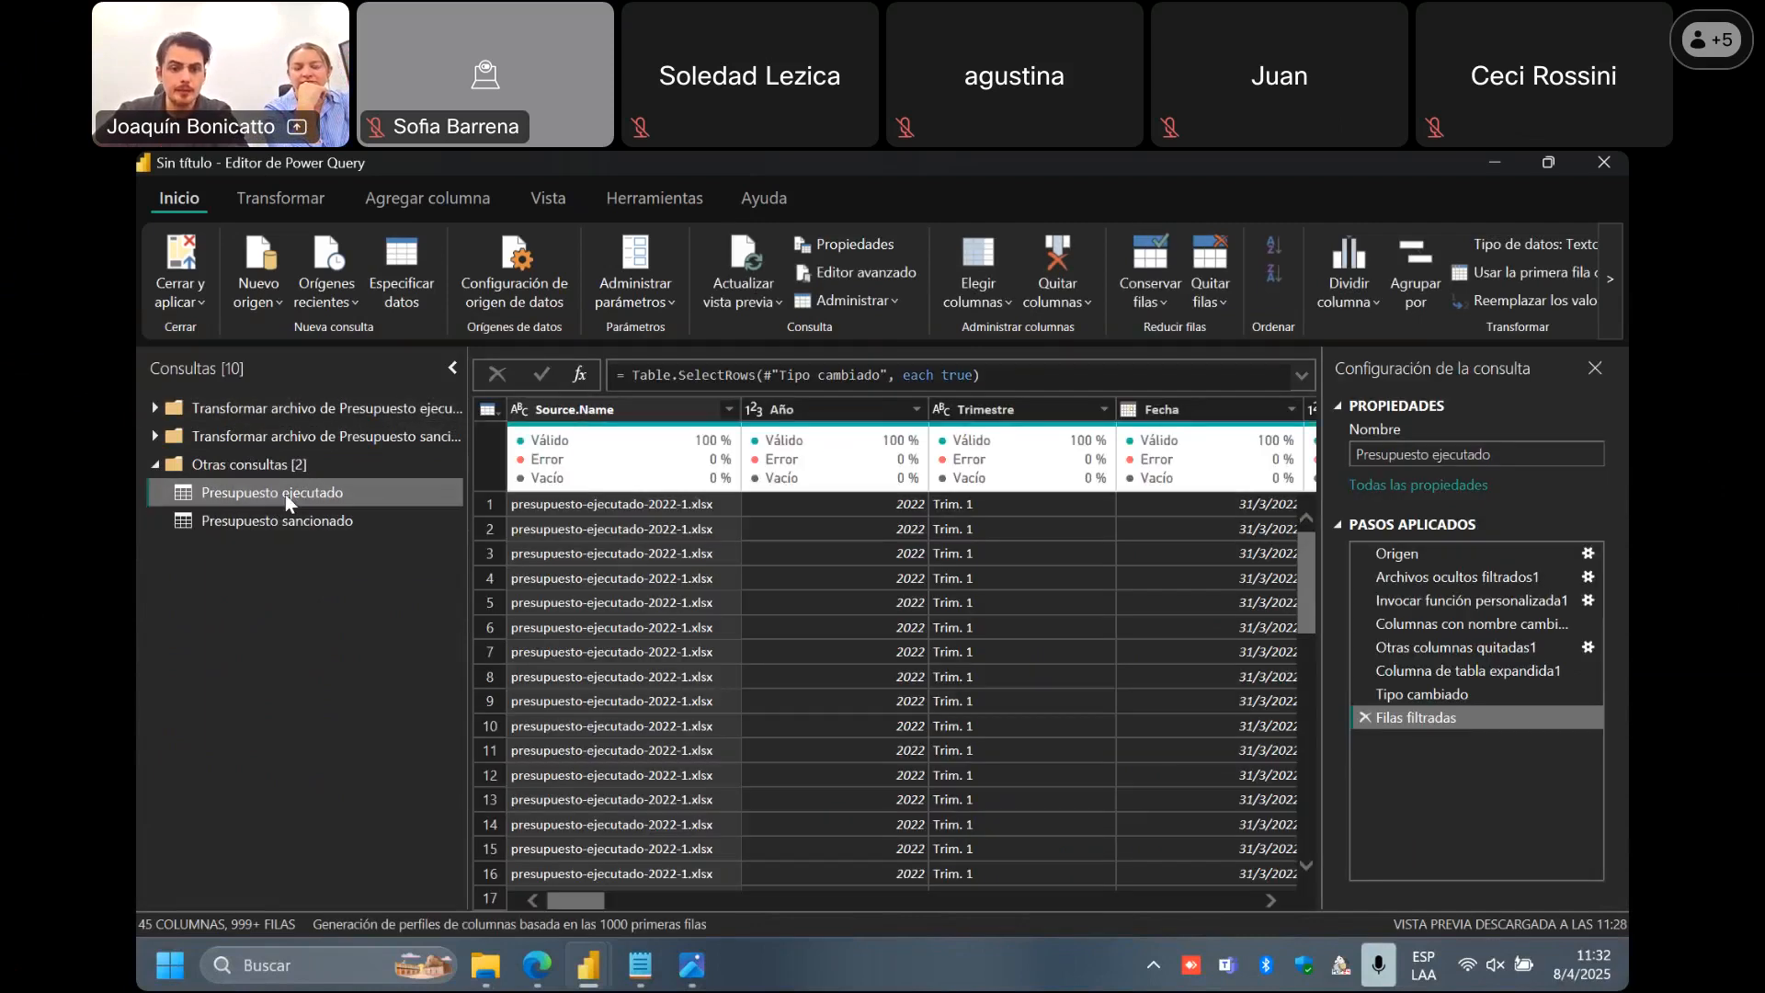
left_click(296, 516)
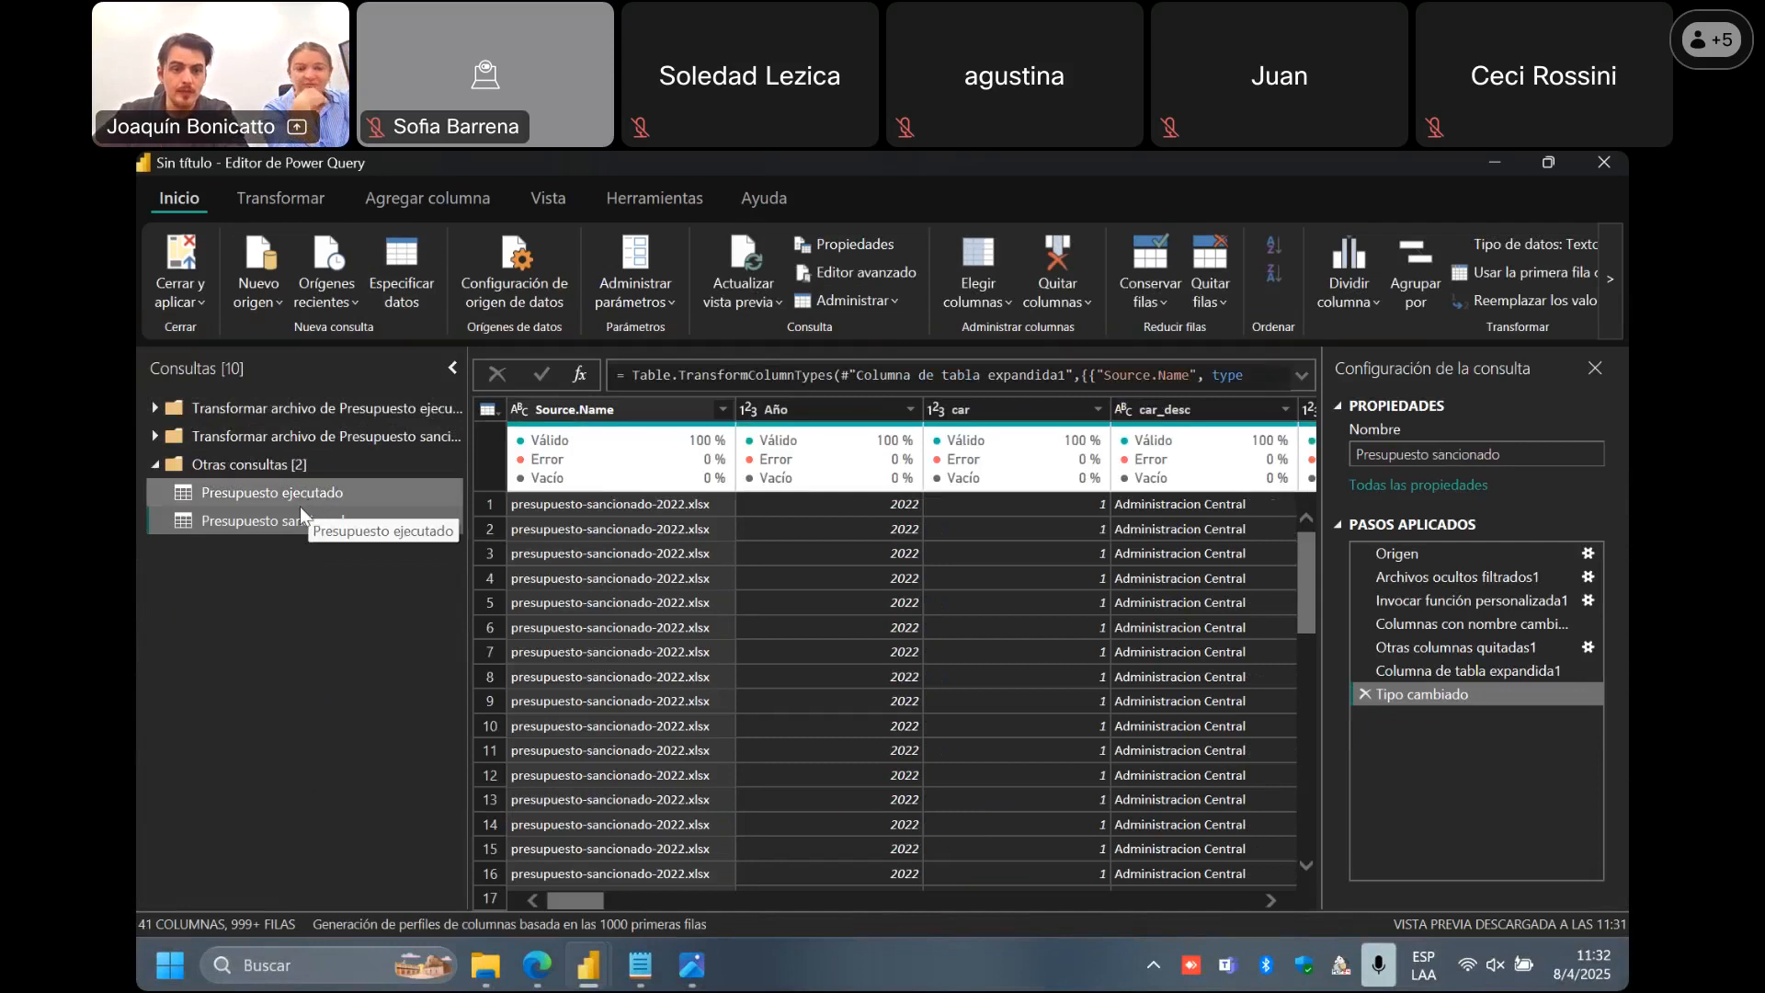
left_click(311, 495)
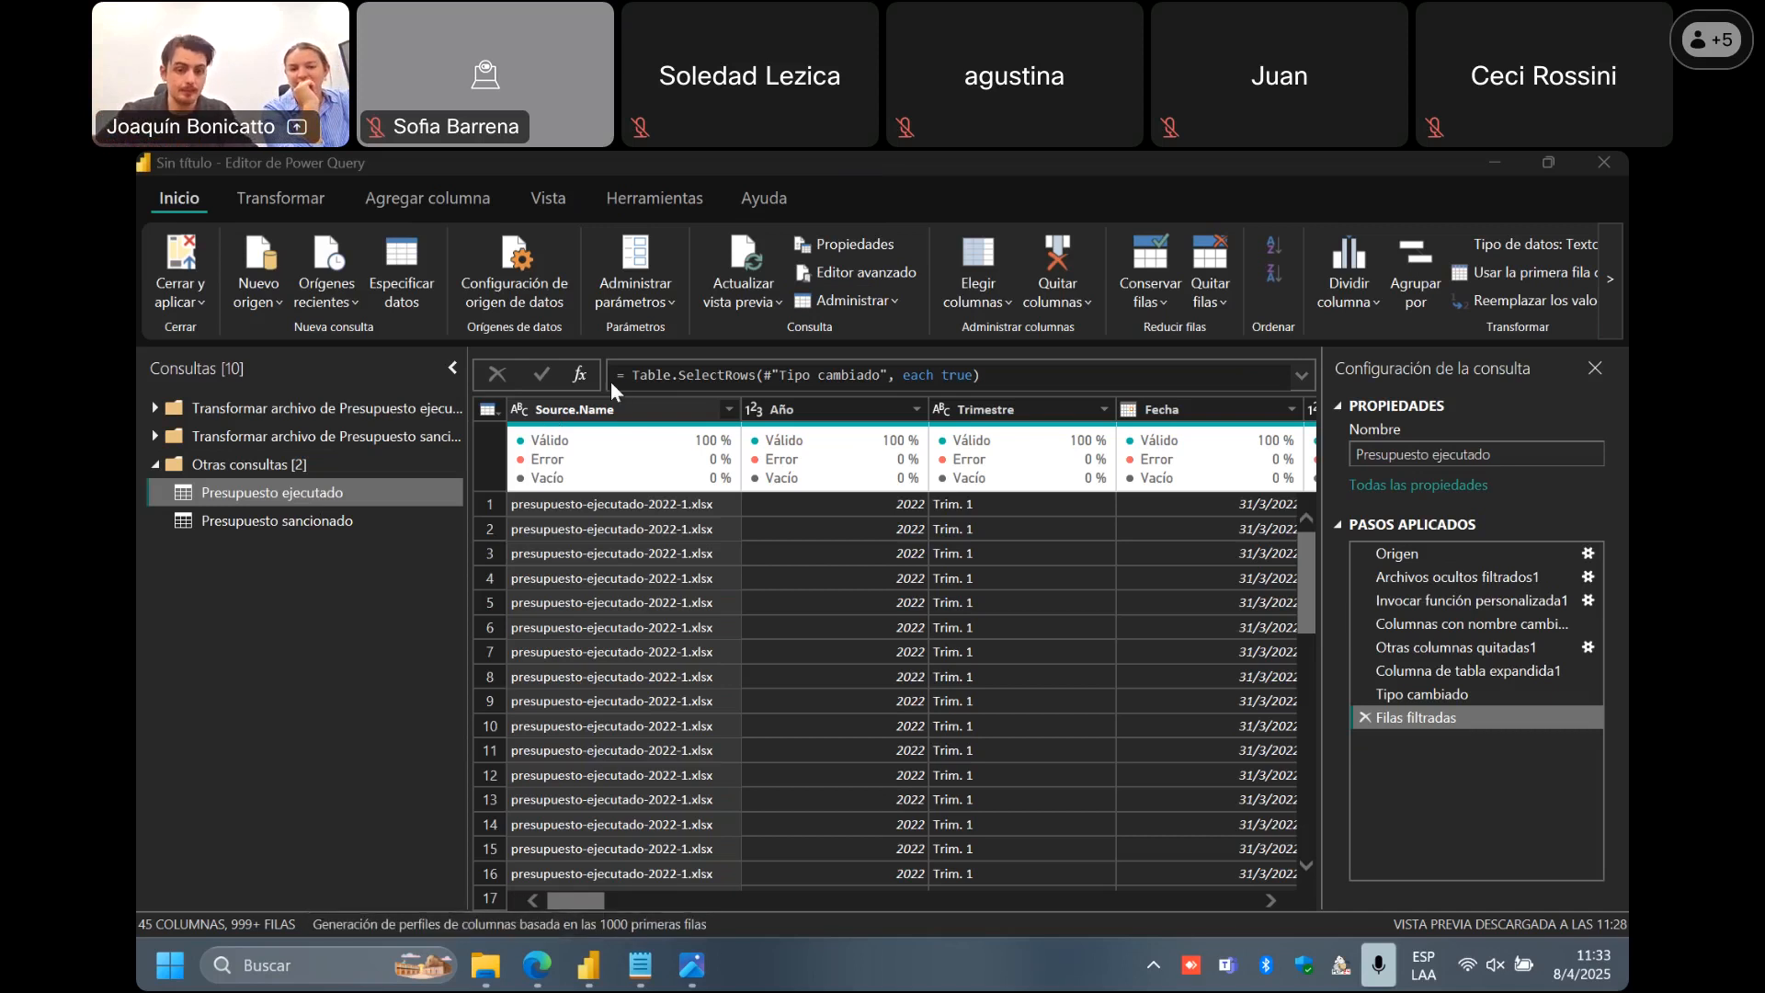
left_click_drag(586, 898, 1291, 864)
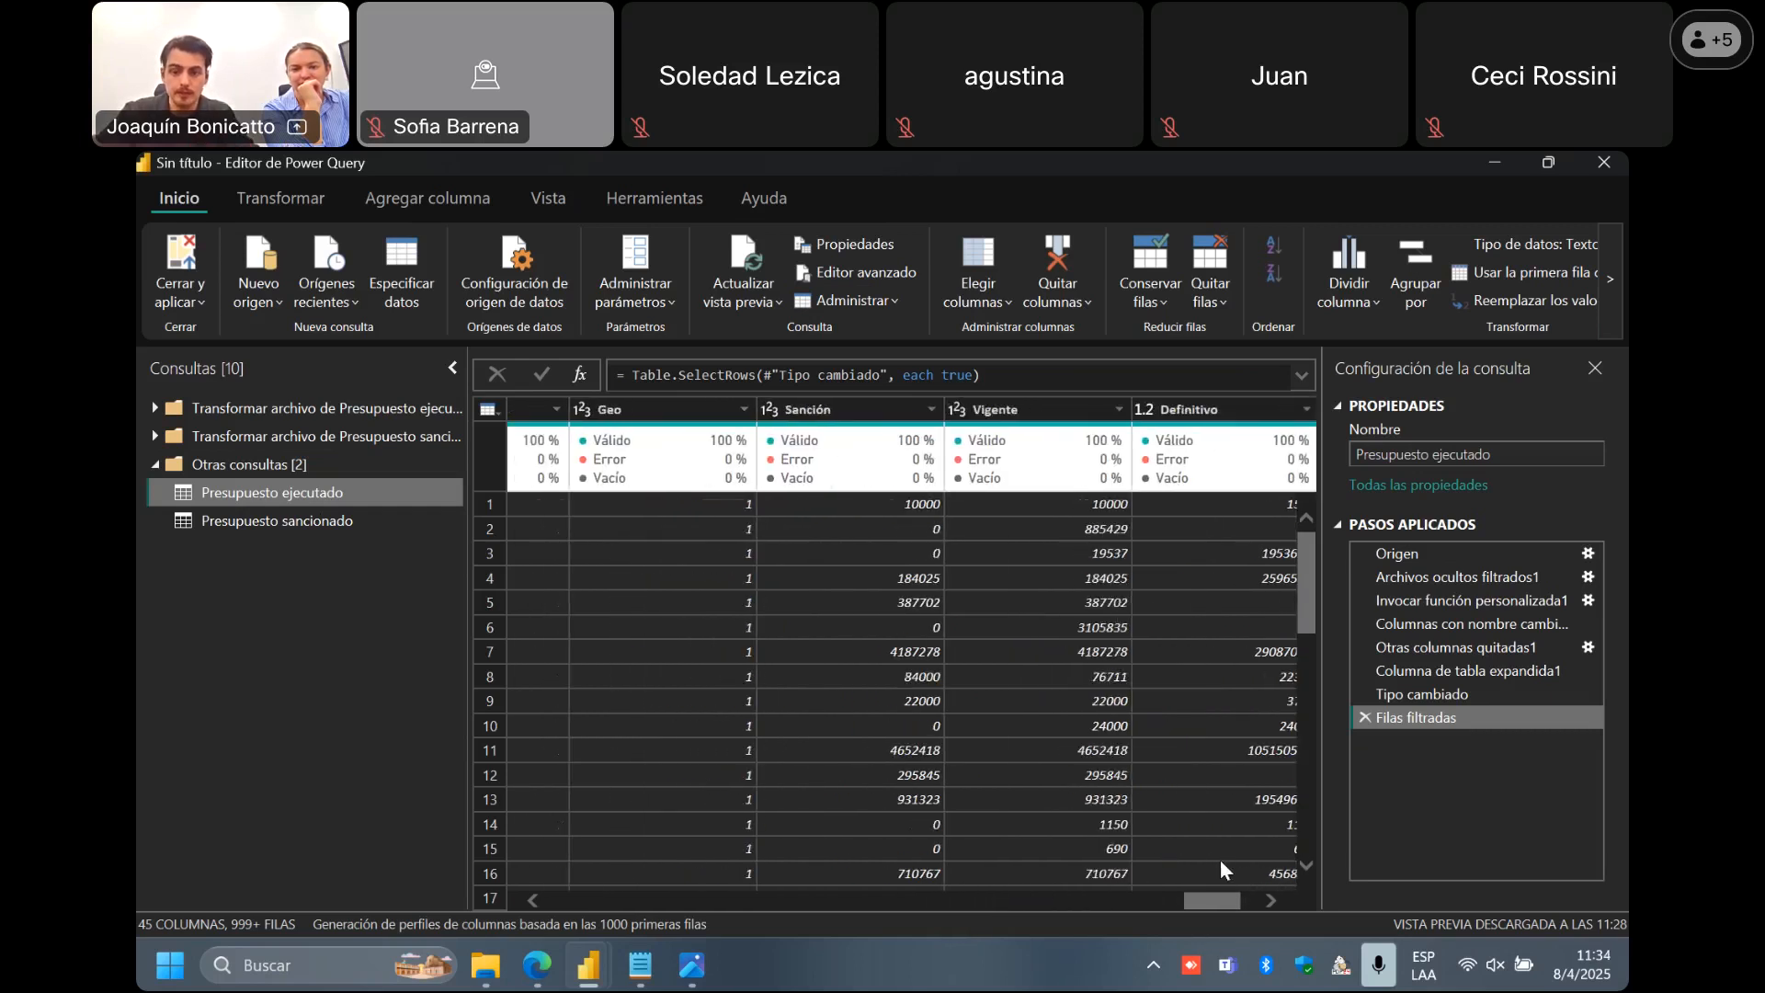
left_click_drag(1222, 862, 538, 894)
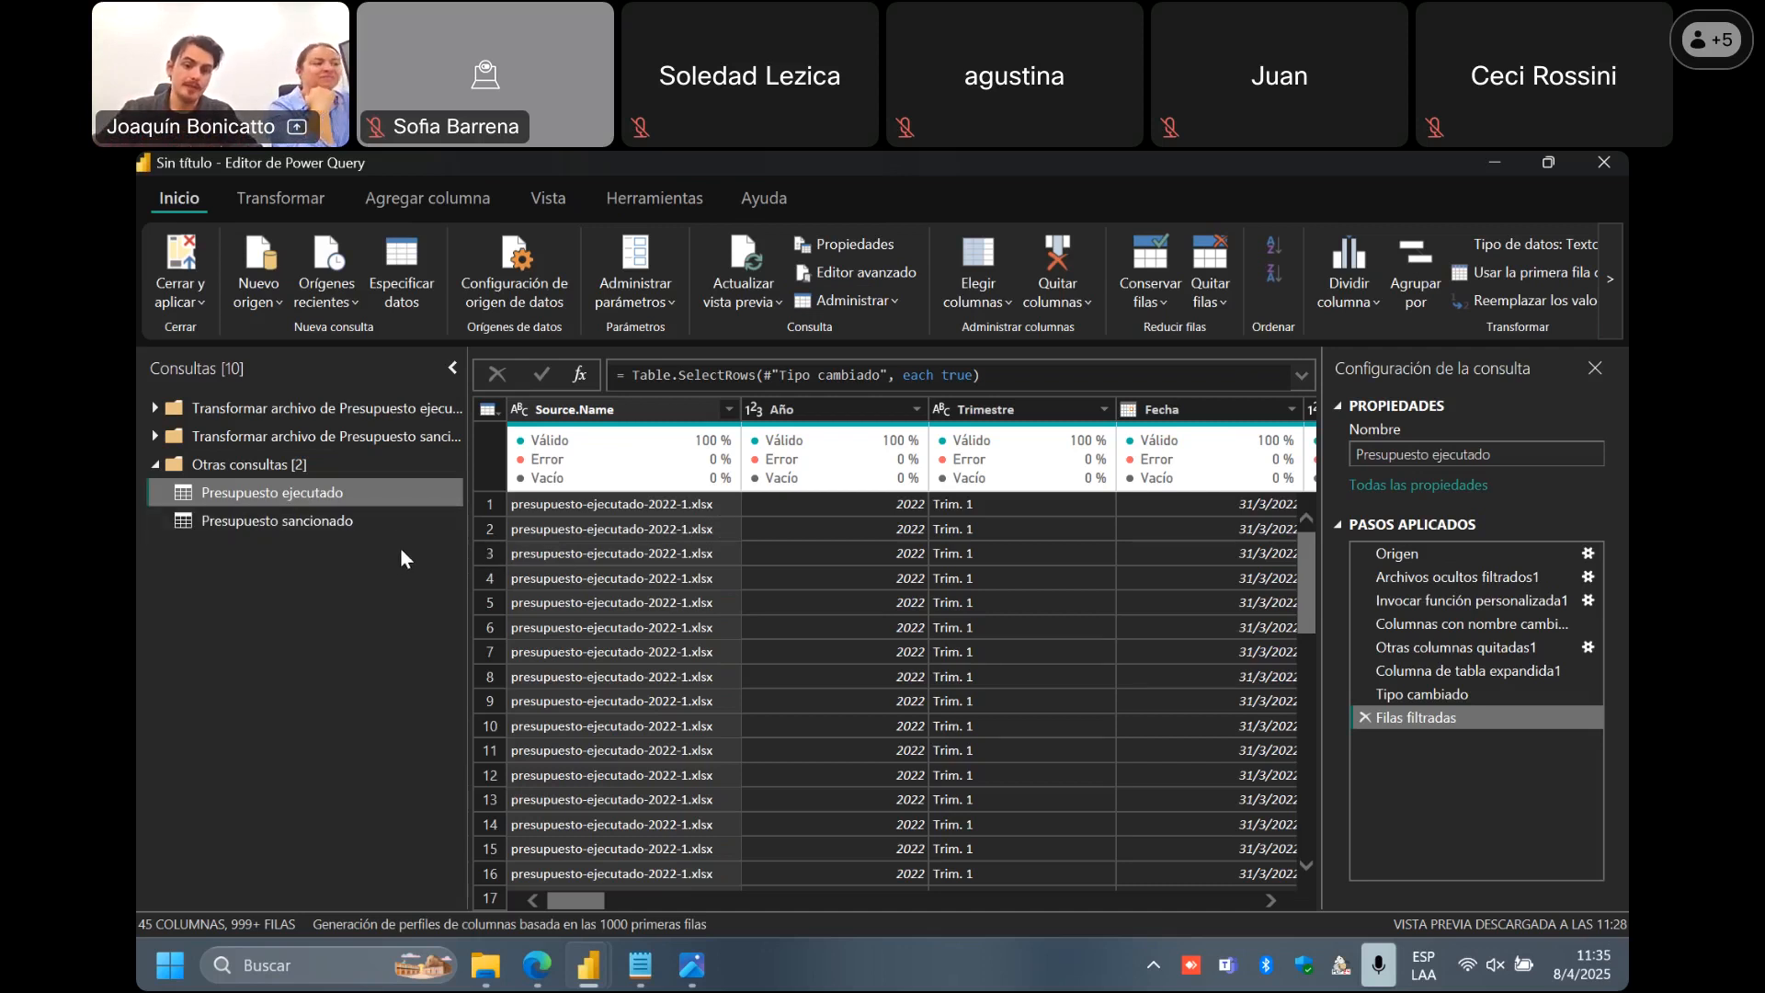
Filter the Año column of Presupuesto ejecutado to keep only the (nulo) rows and inspect the filtered rows.
left_click(726, 410)
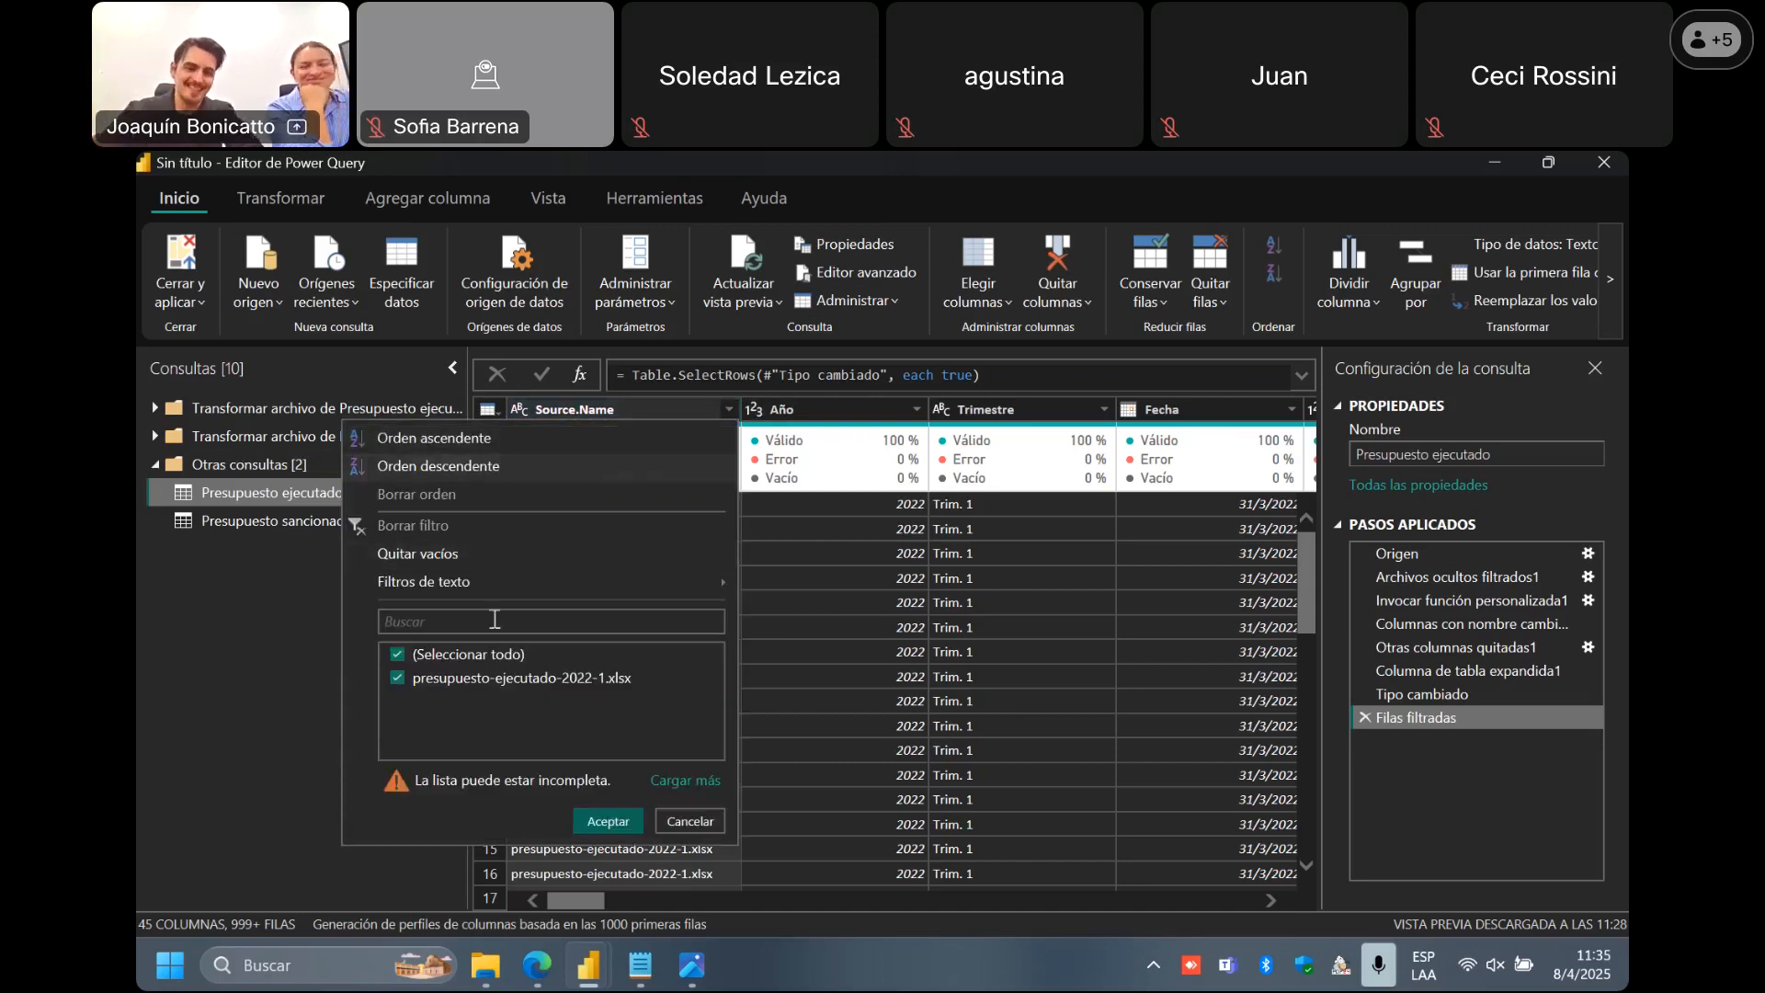
left_click(697, 780)
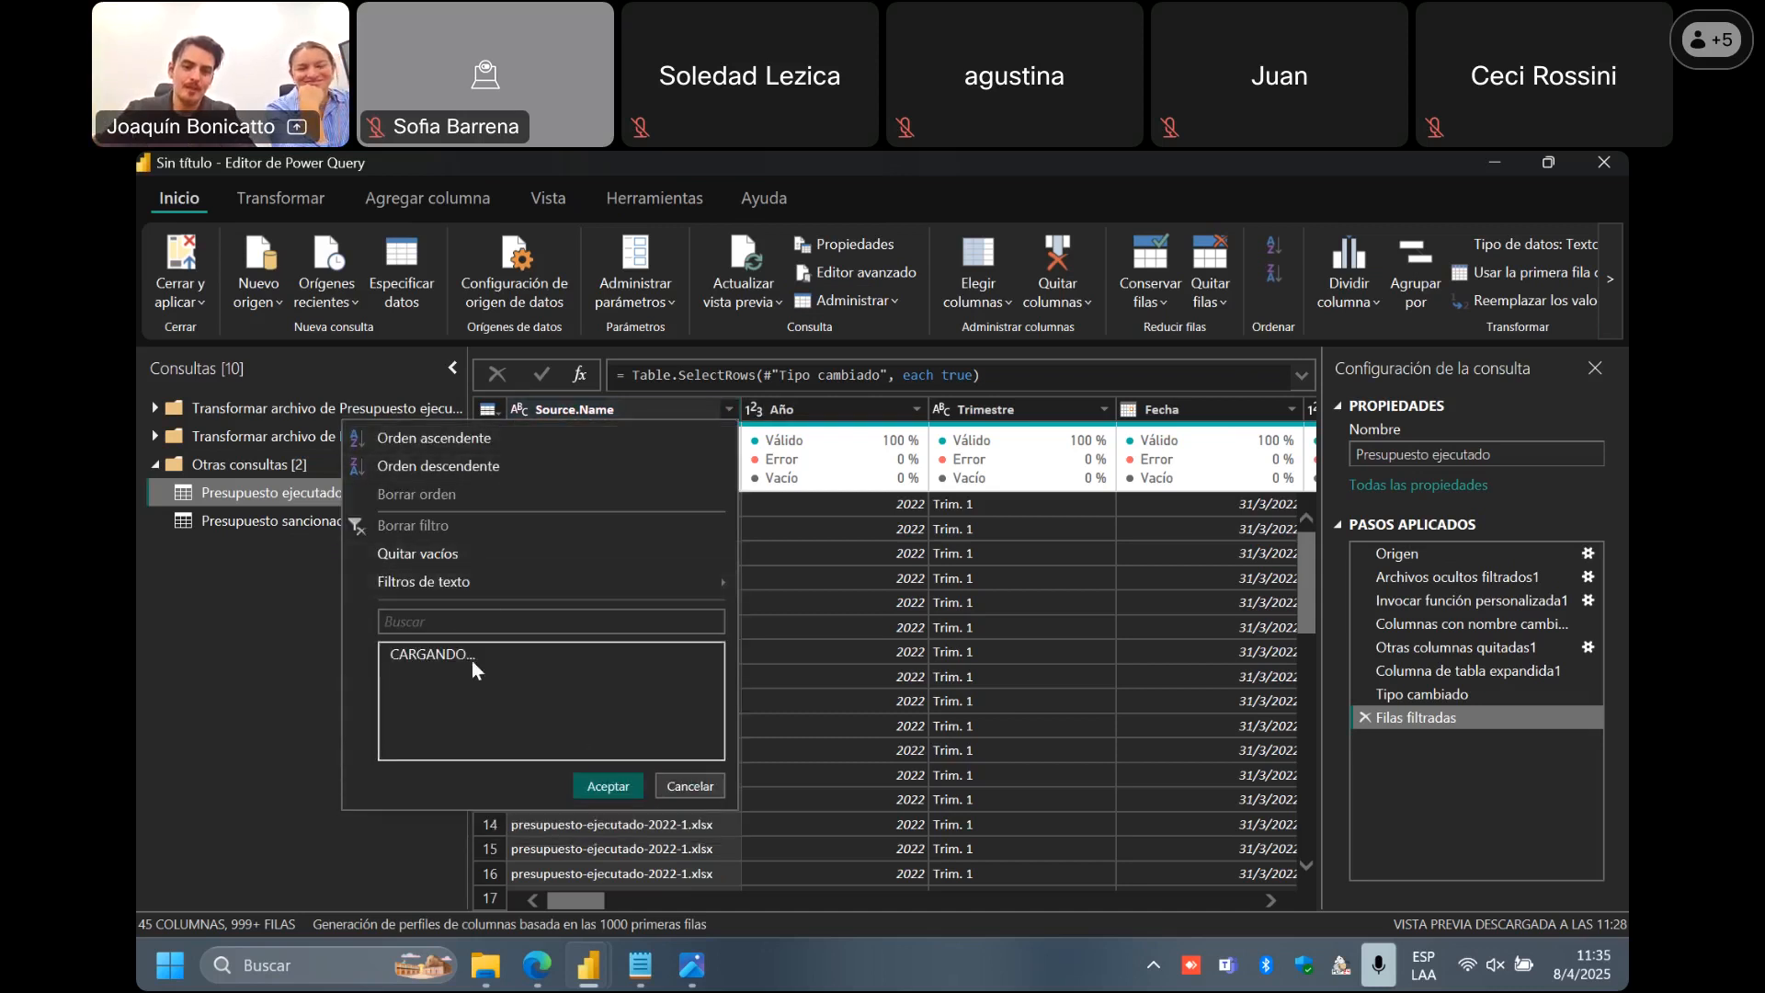
left_click(917, 418)
left_click(876, 797)
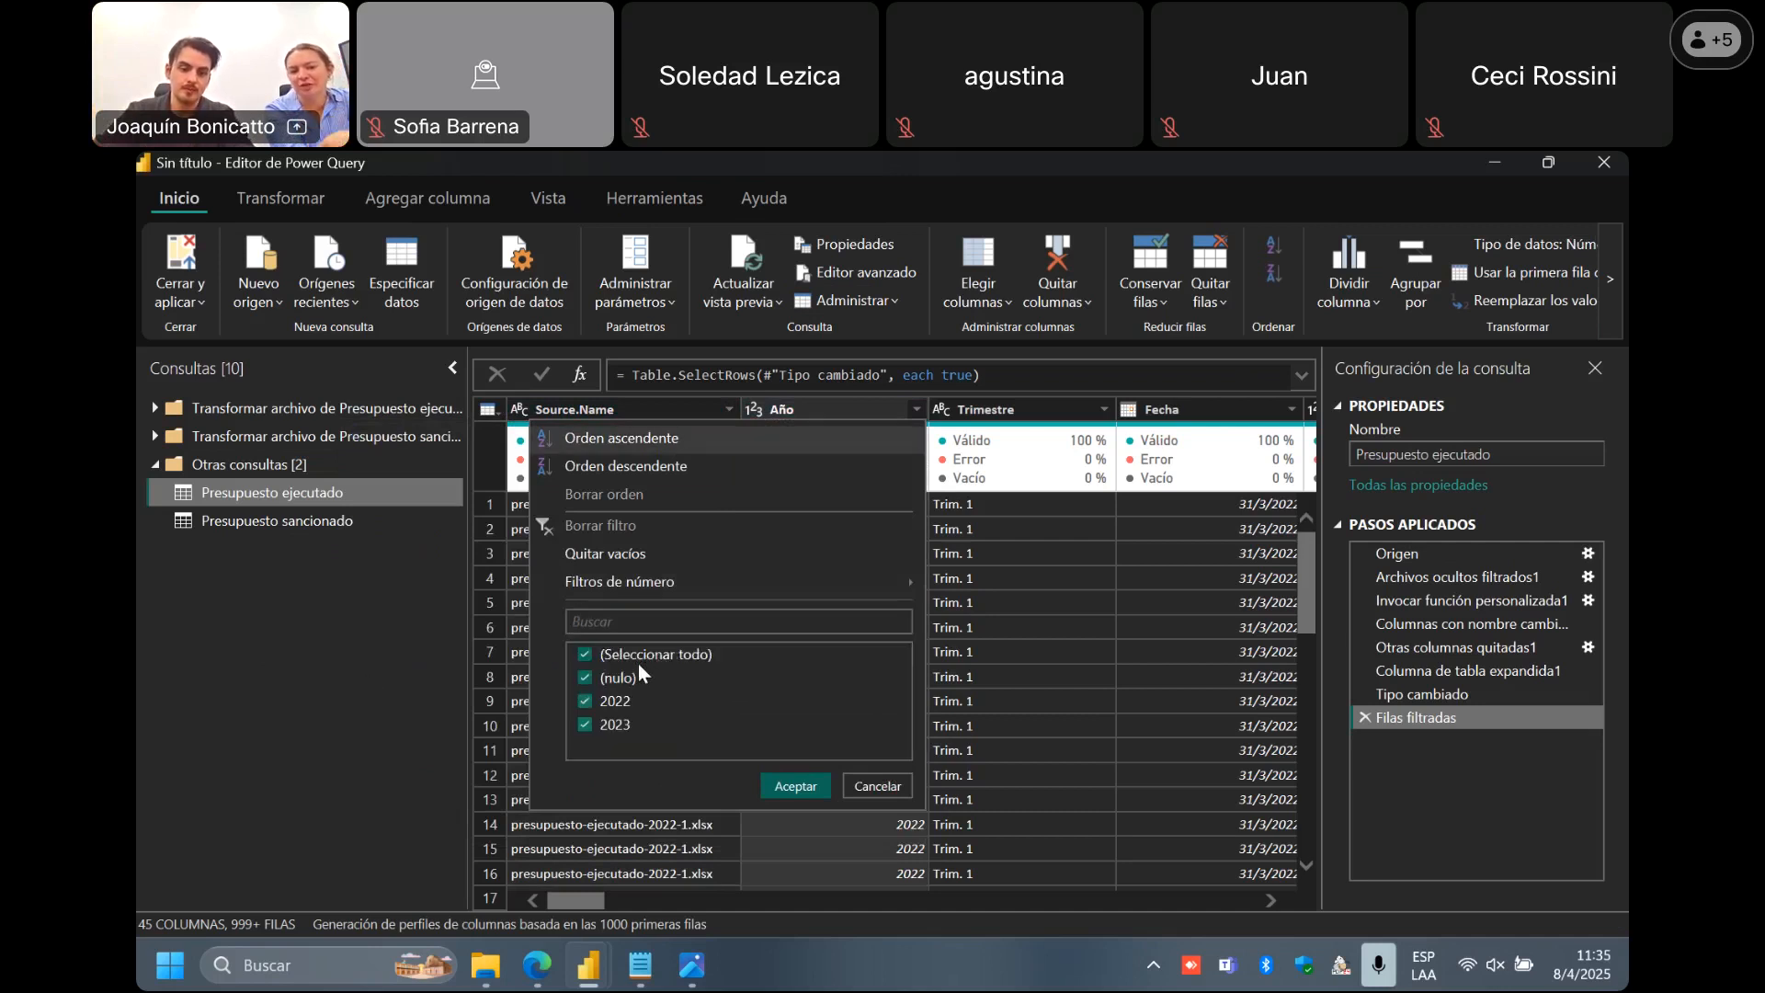
left_click(643, 651)
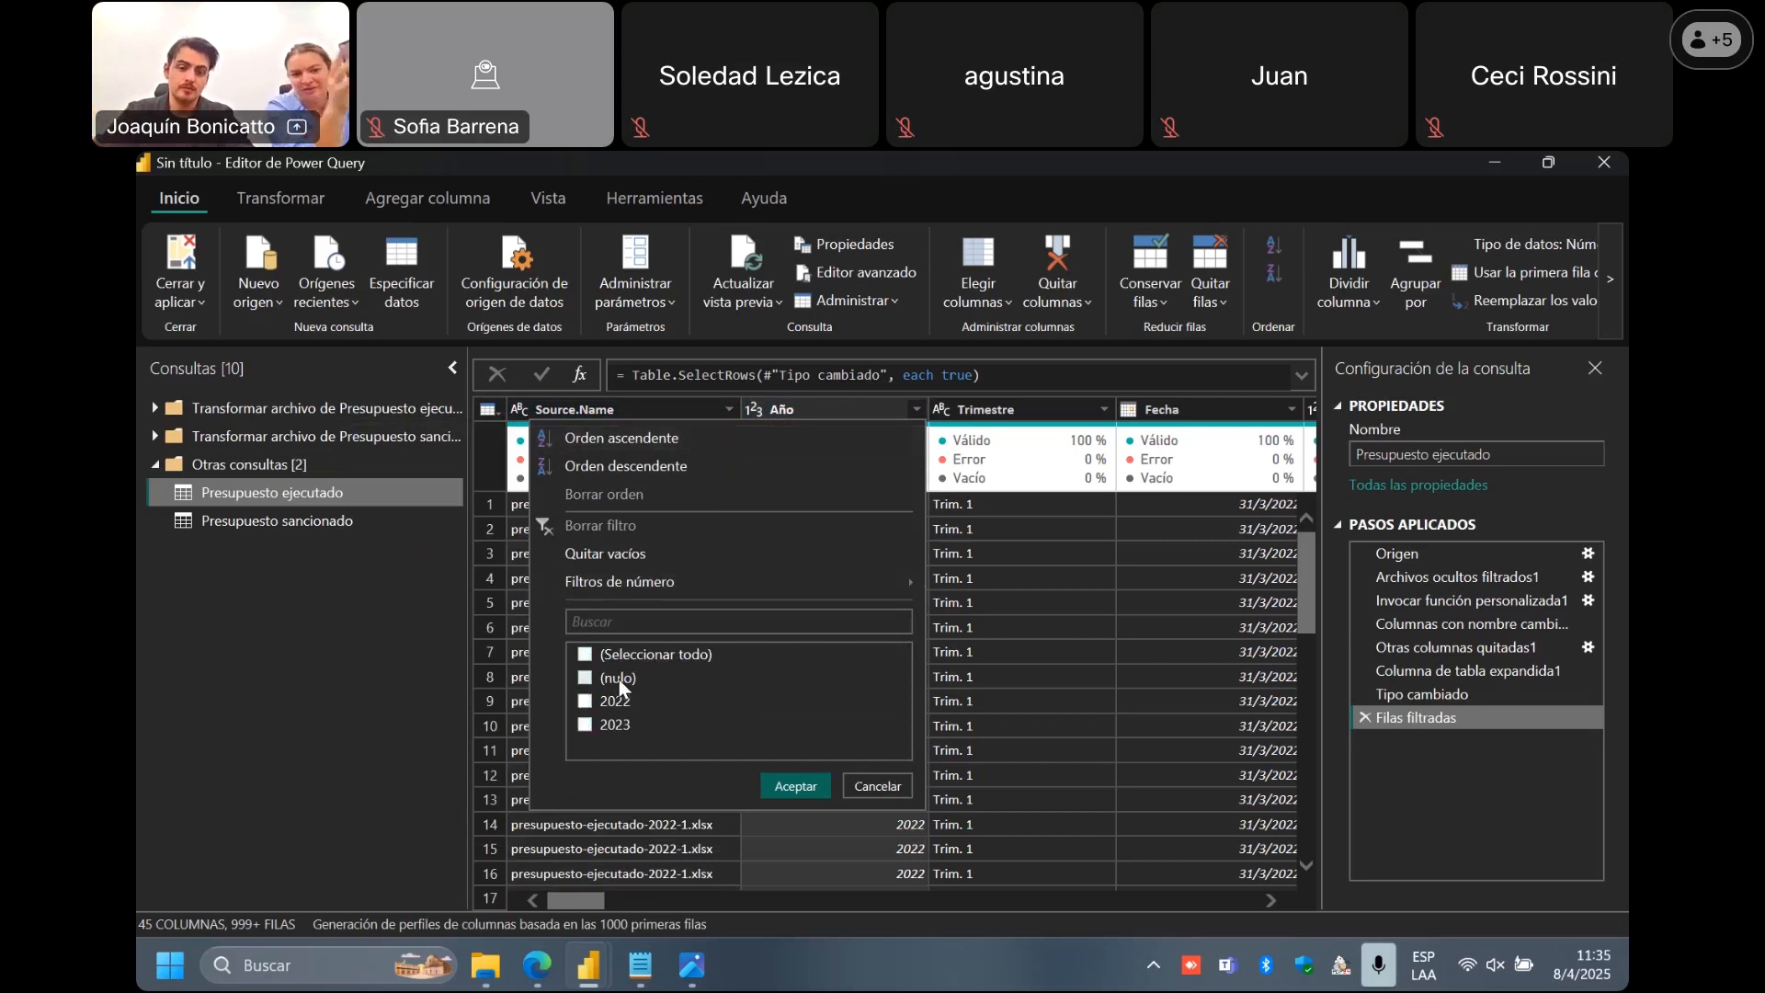
left_click(619, 683)
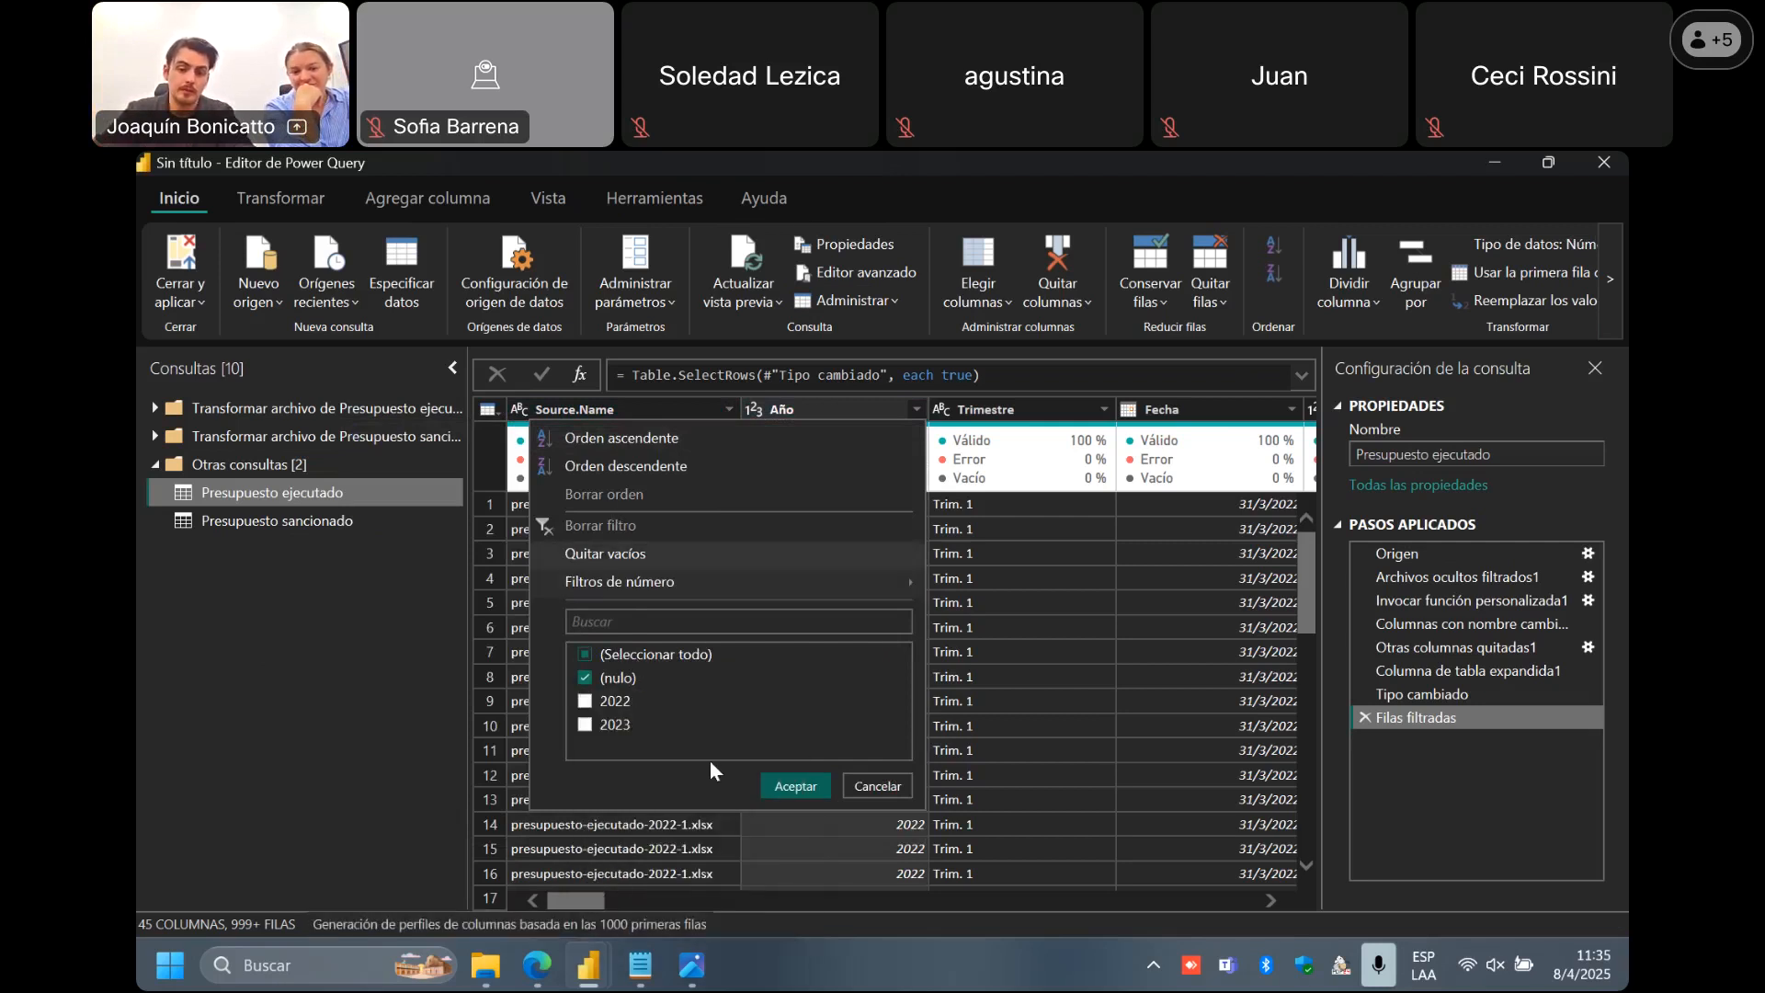
left_click(793, 786)
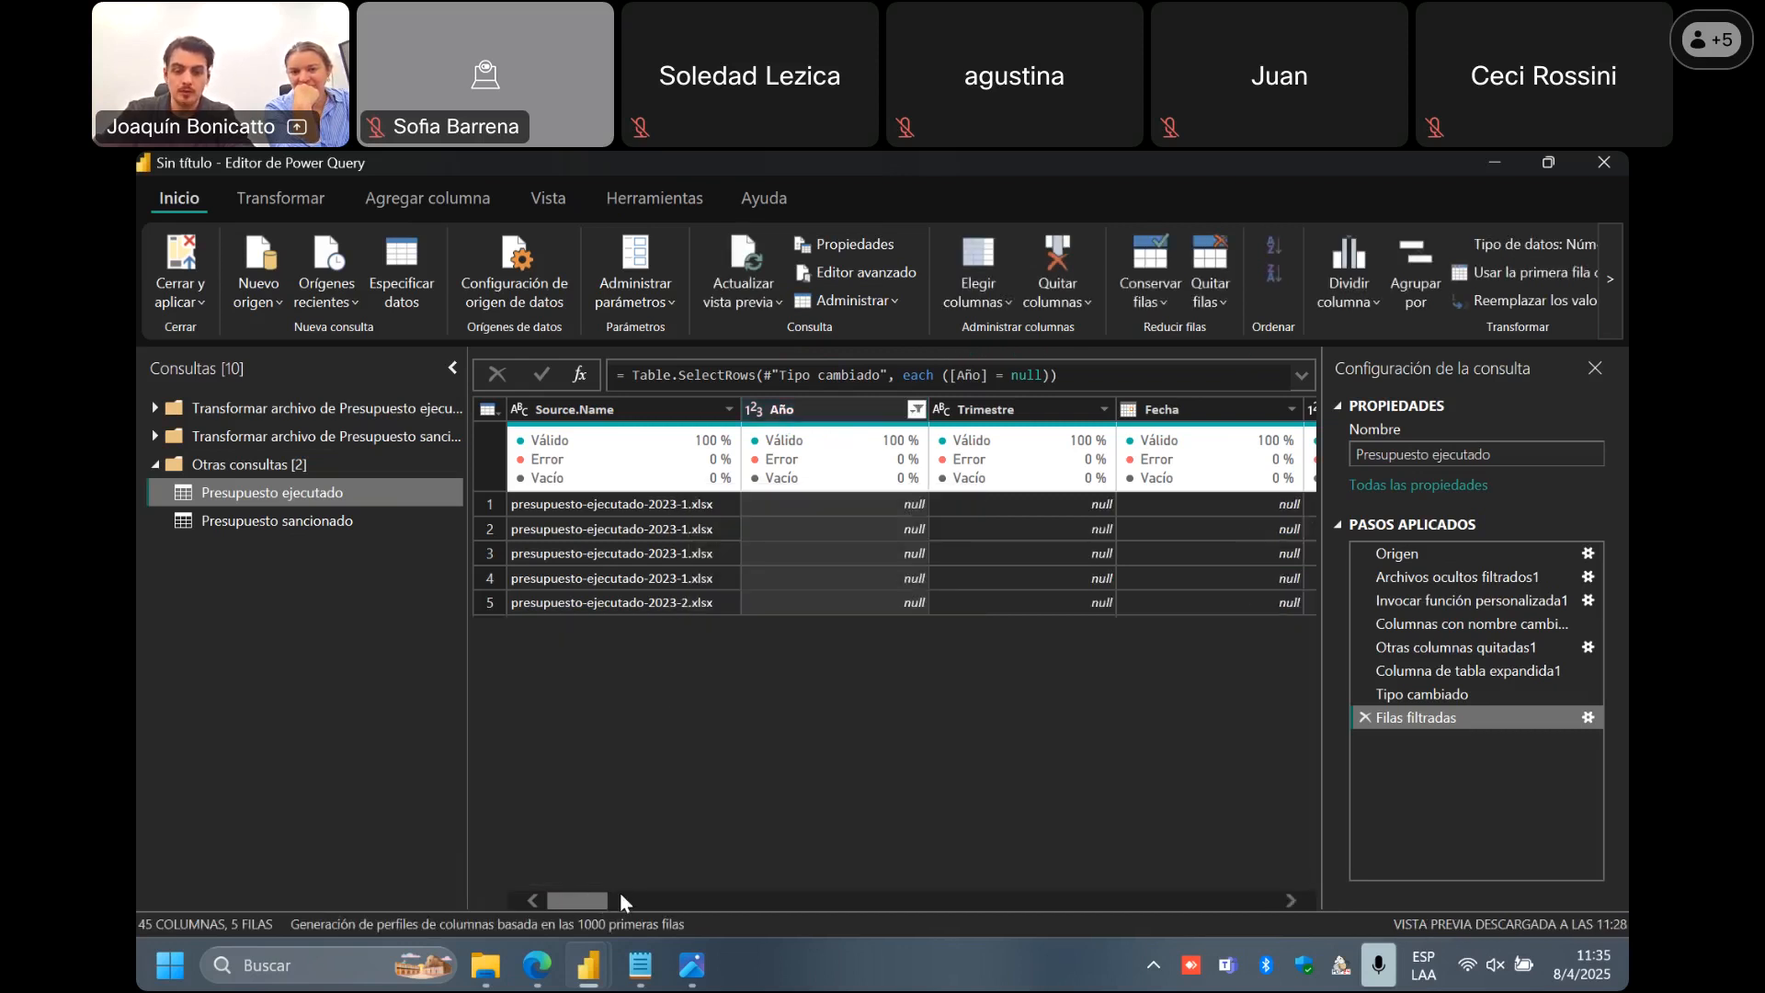
left_click_drag(599, 896, 621, 897)
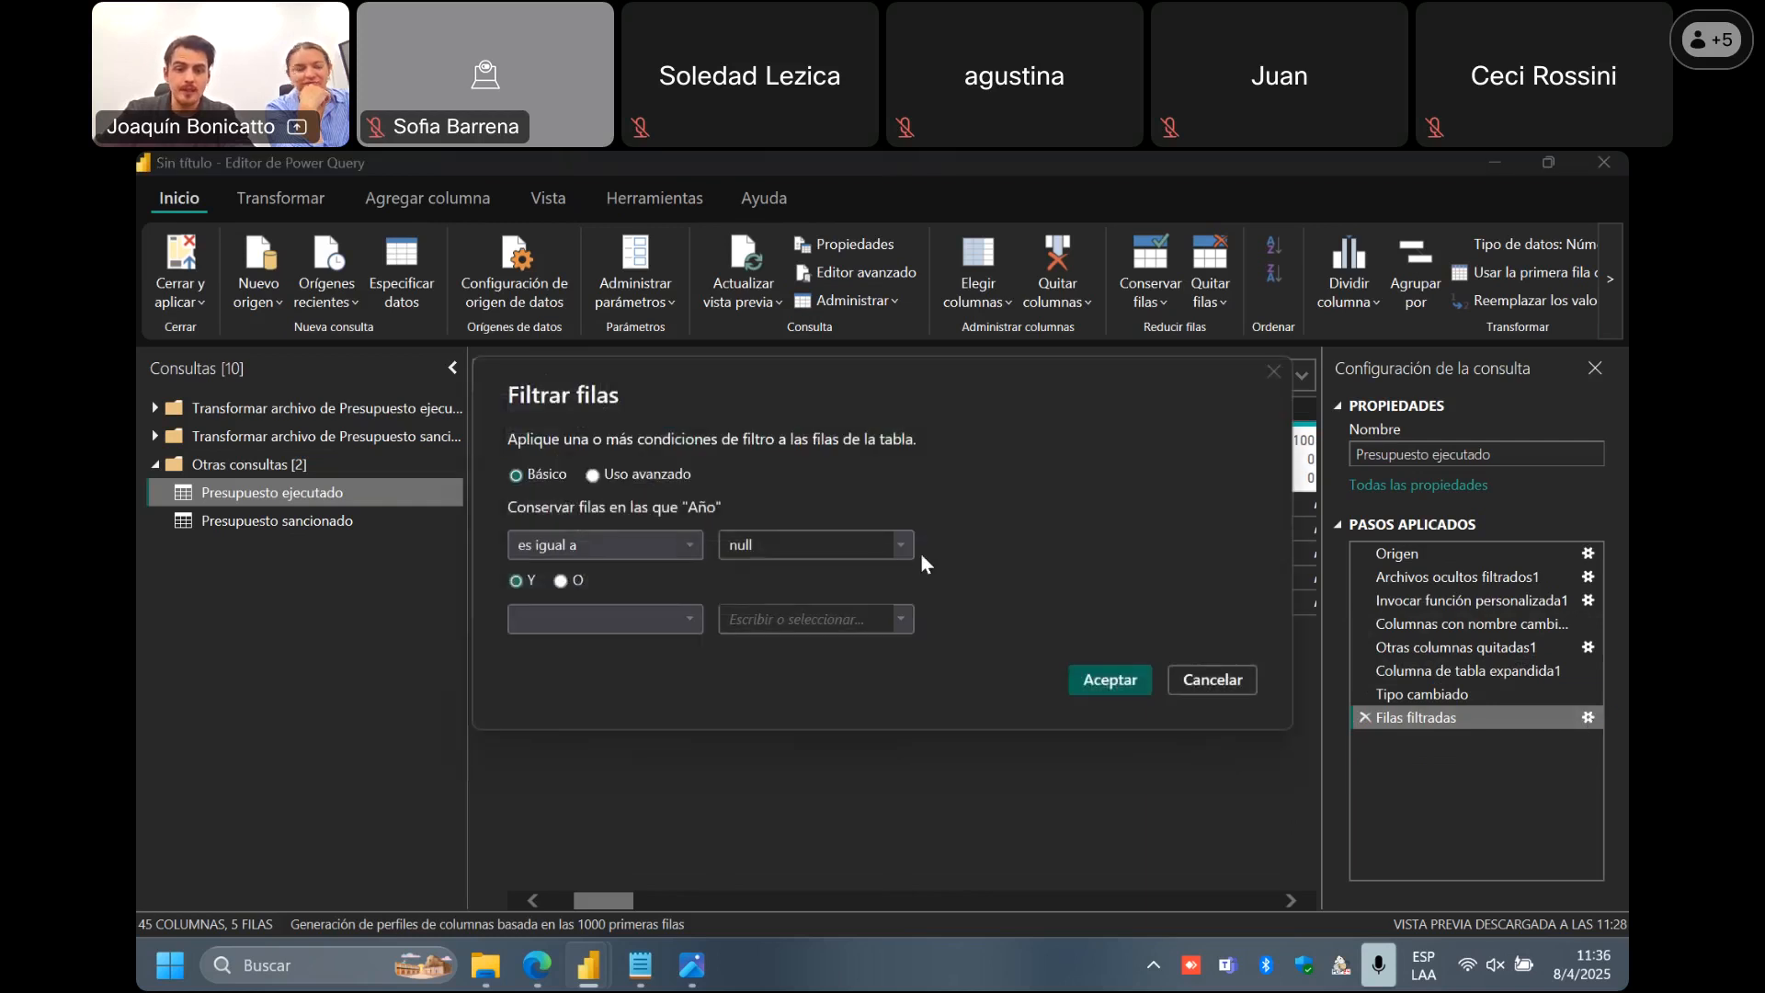
Try changing the Año row filter condition to "no es igual a" null, and cancel the edit.
left_click(681, 544)
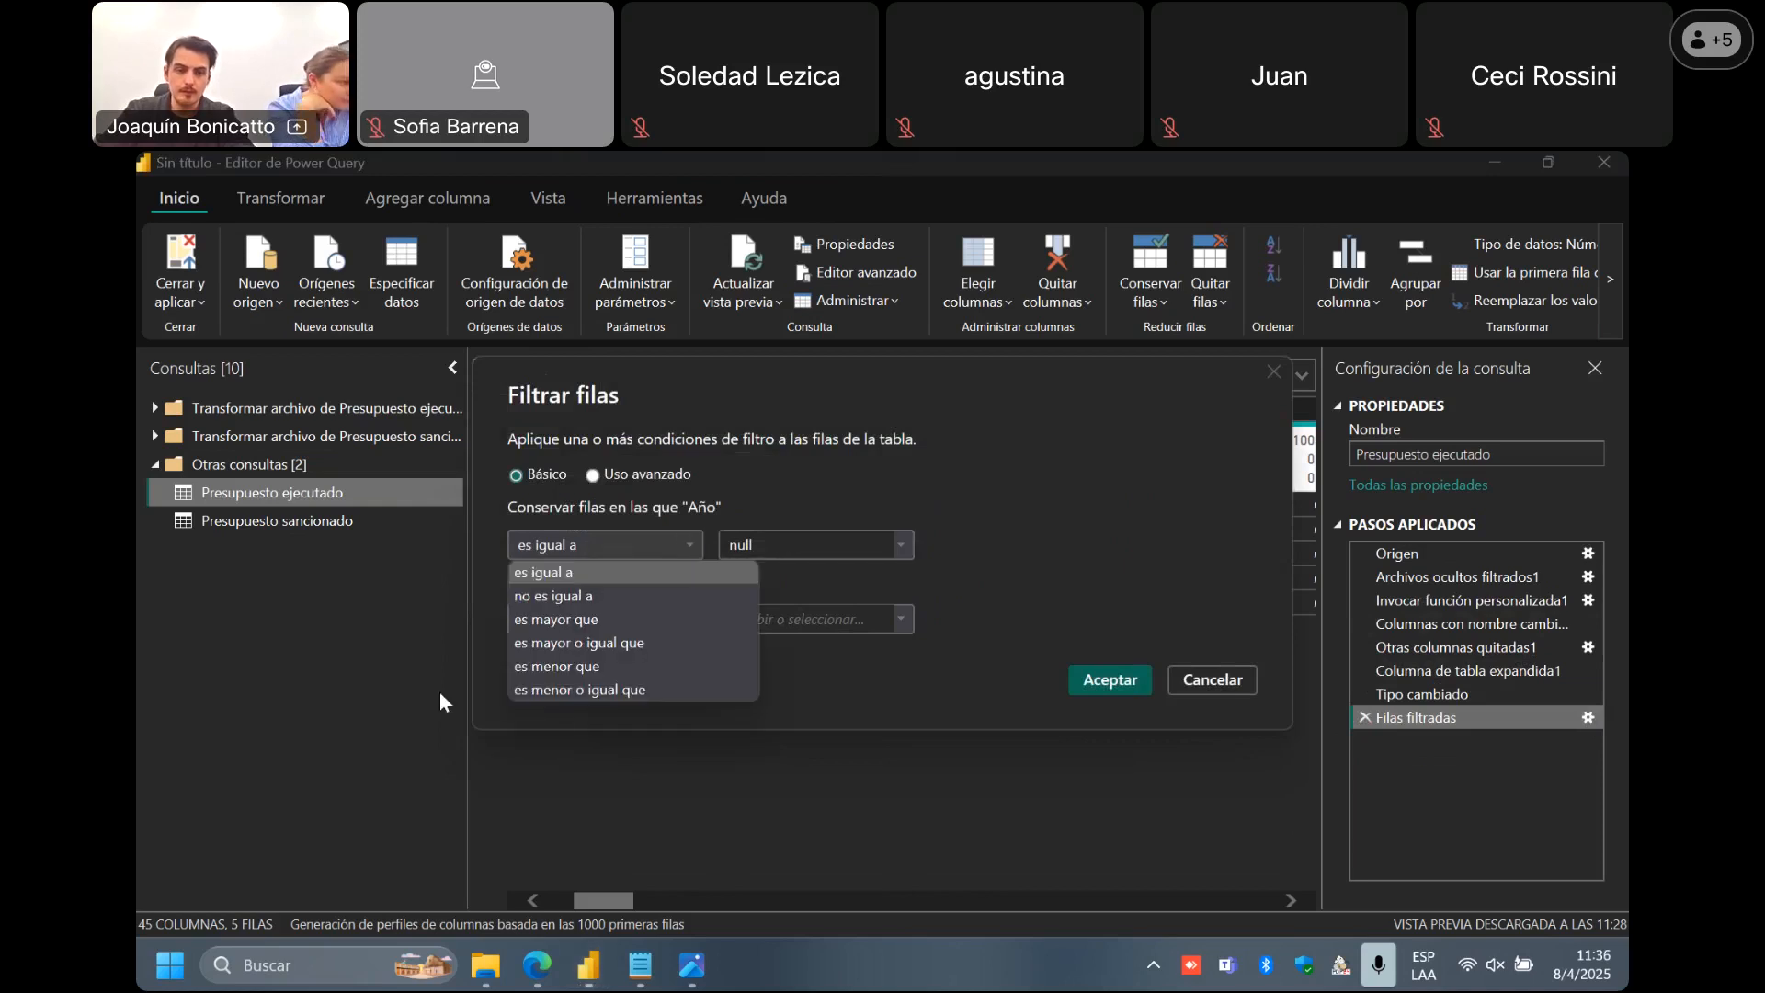
left_click(550, 596)
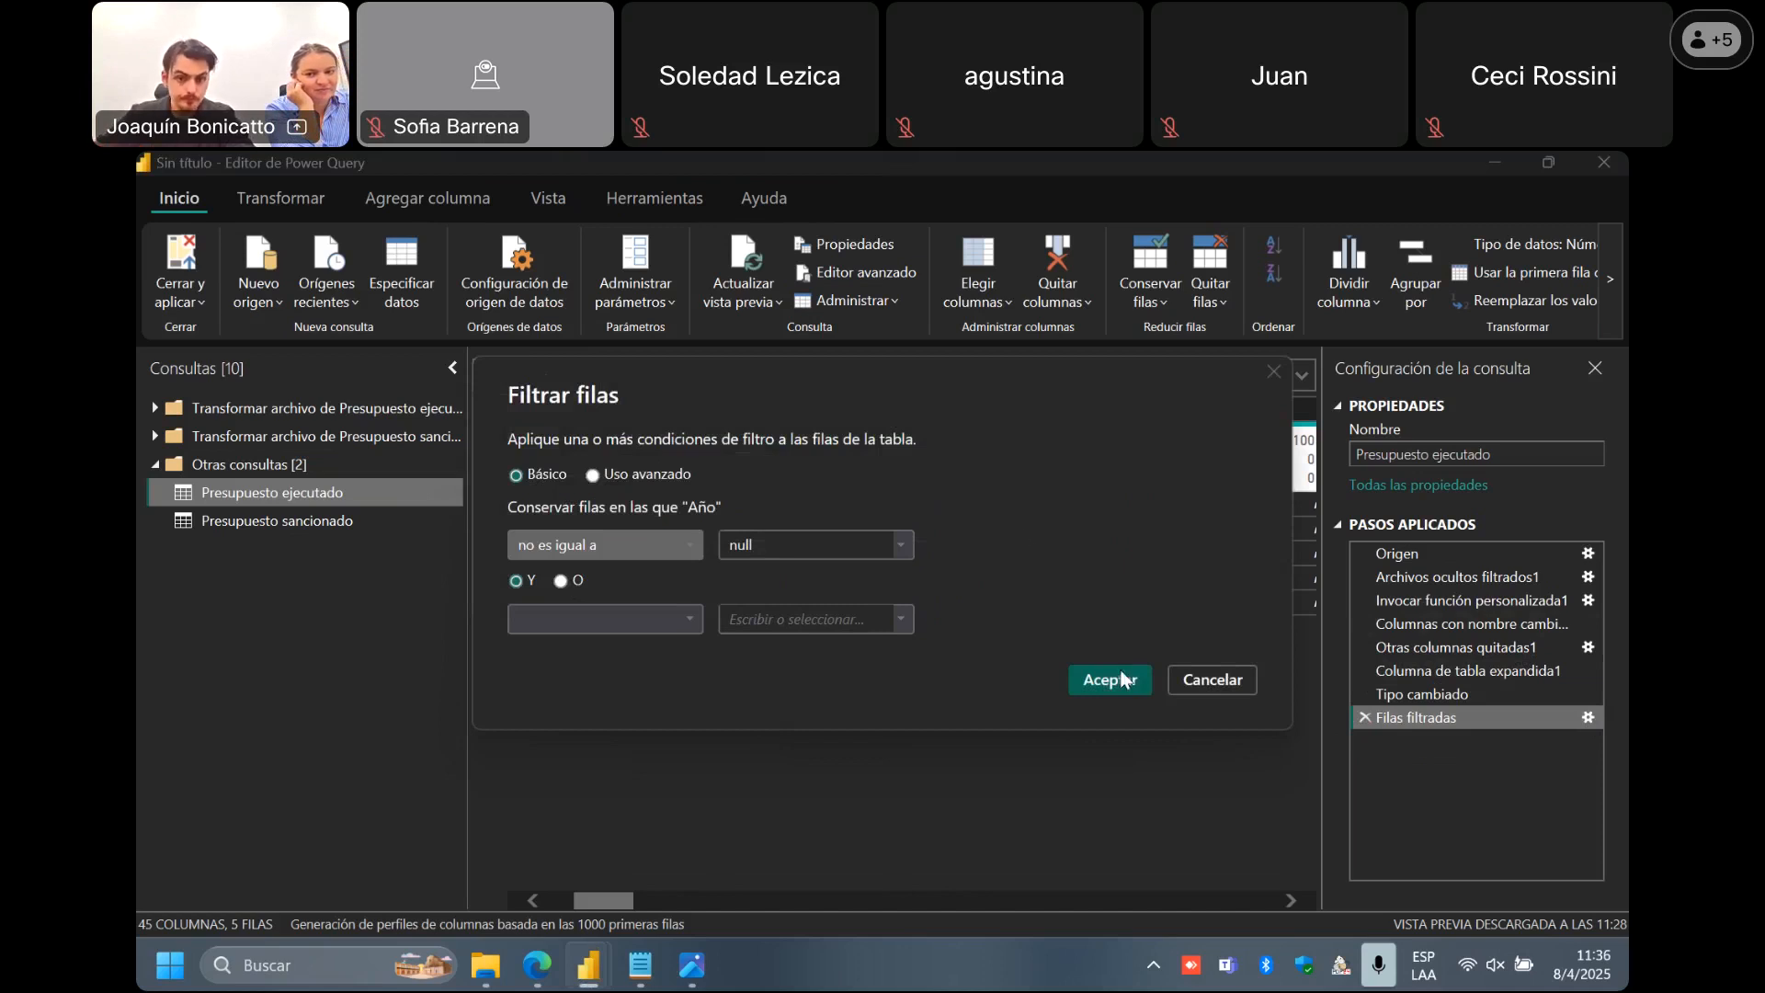
left_click(1214, 681)
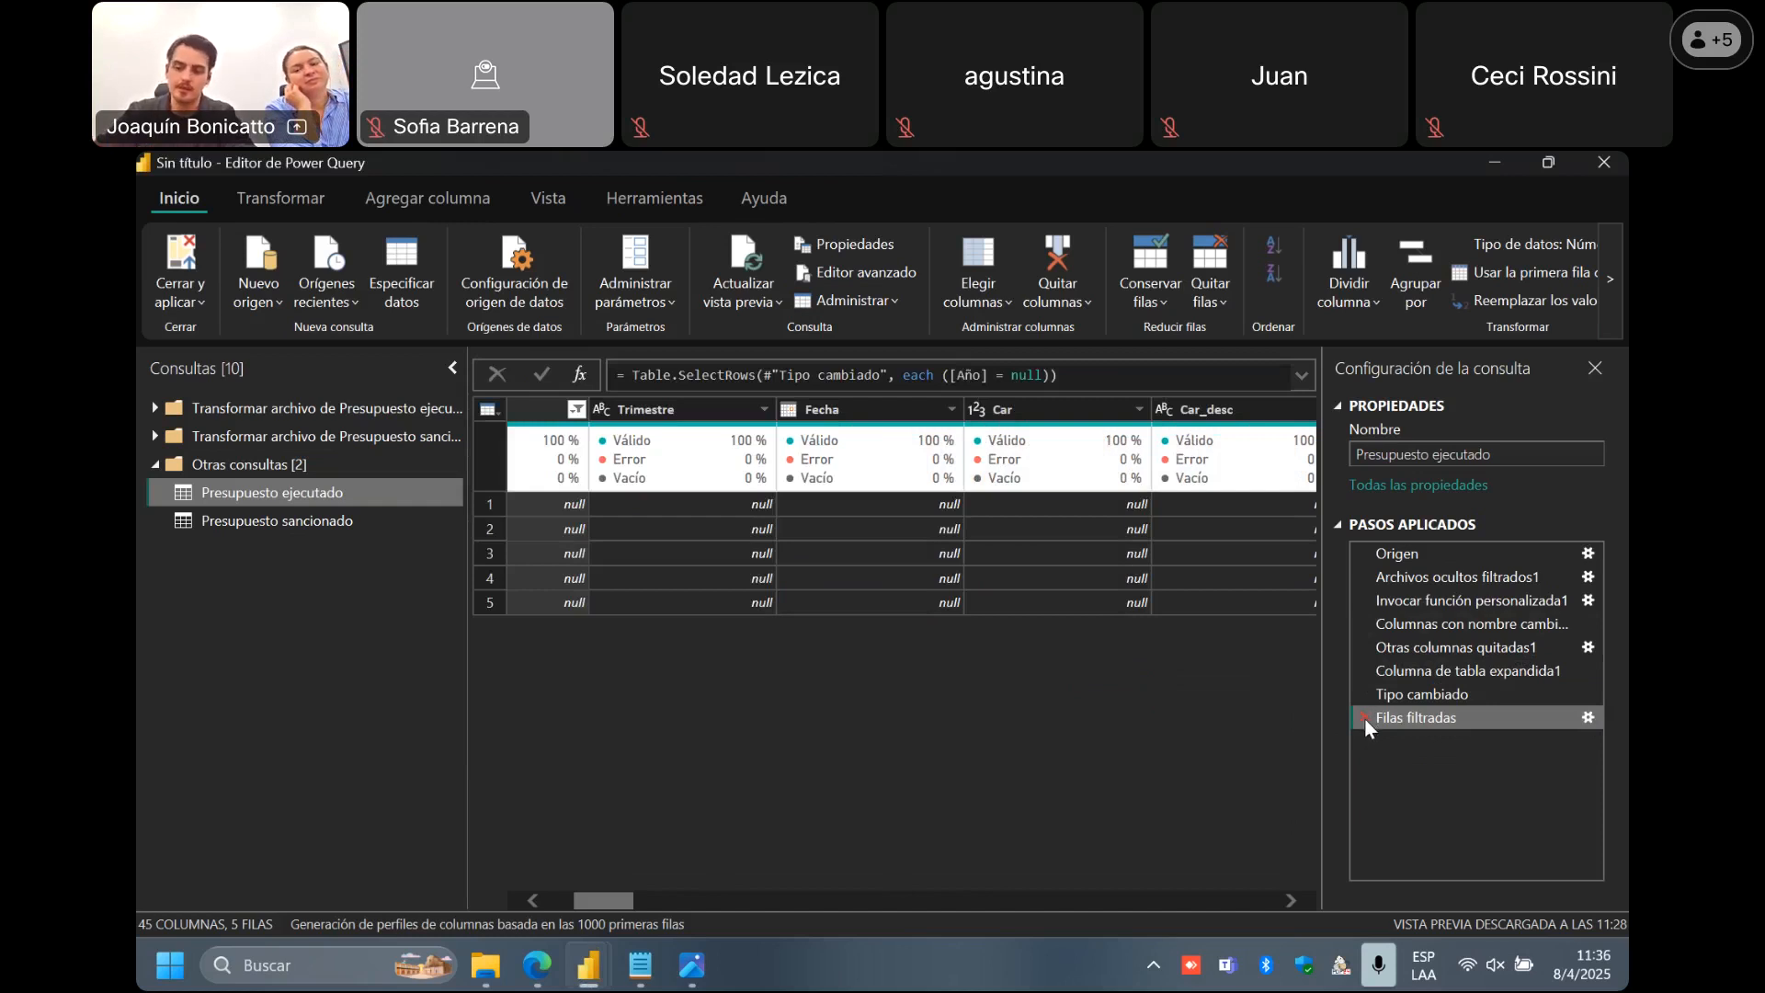
Delete the Filas filtradas step from the applied steps of Presupuesto ejecutado.
left_click(1366, 718)
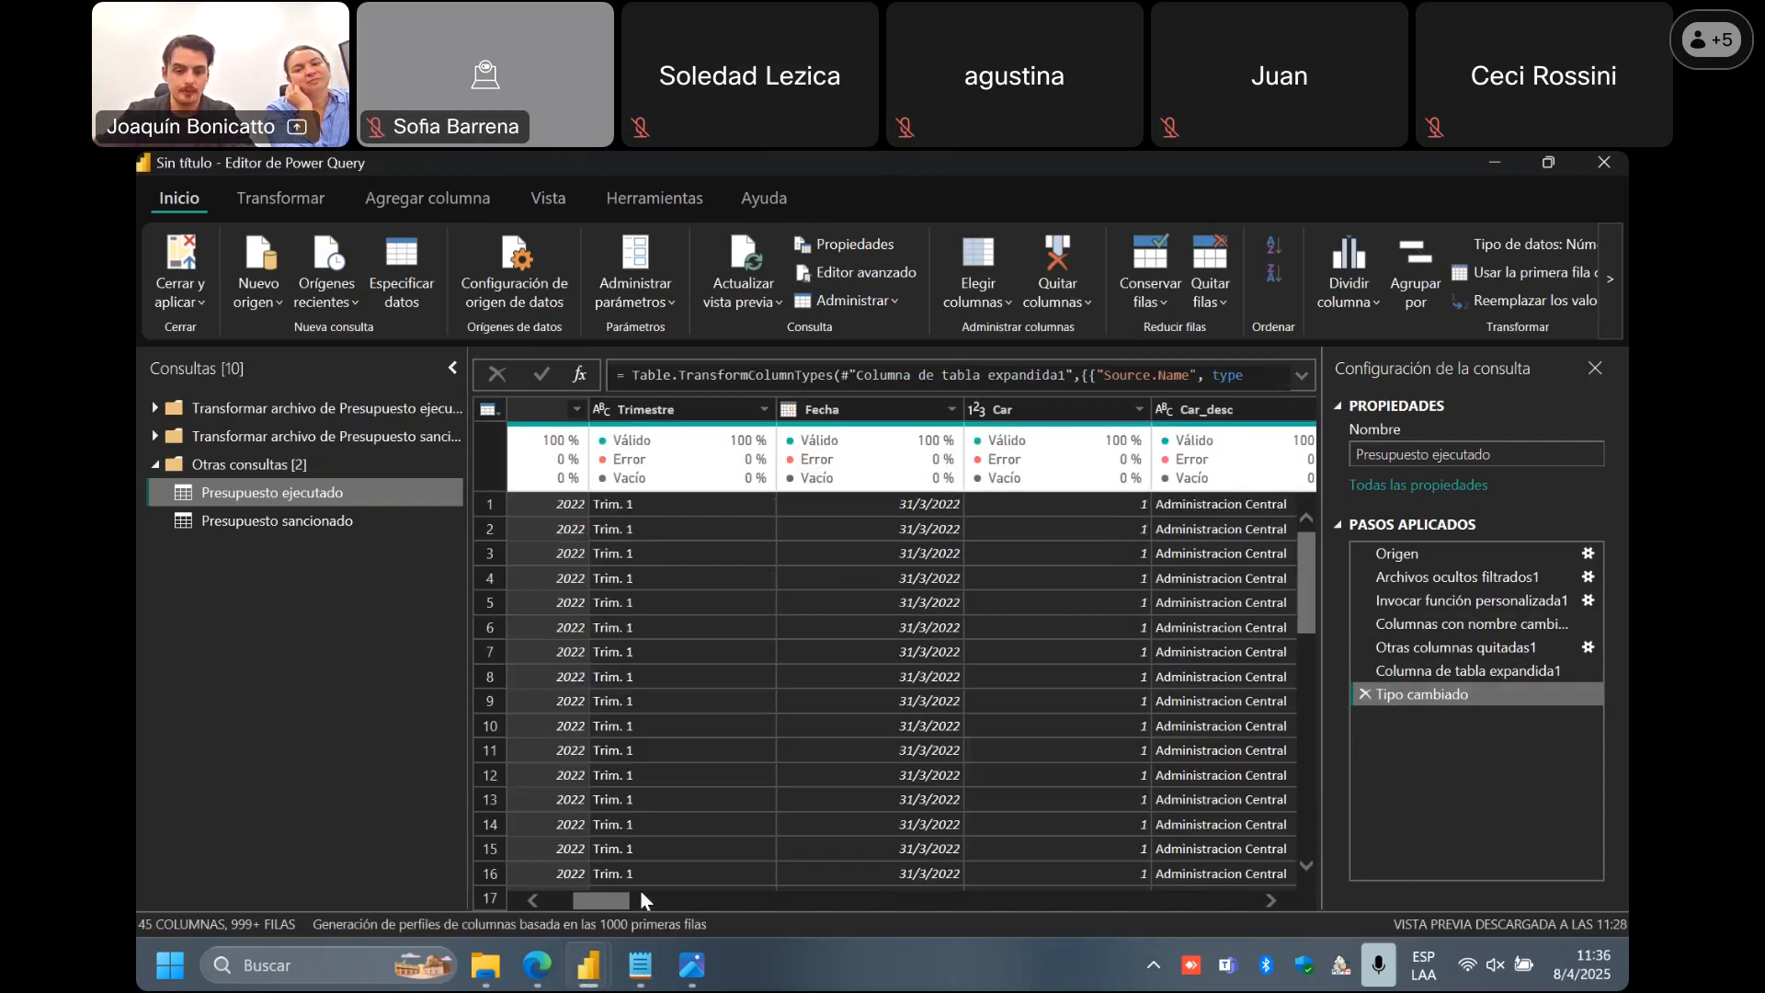
left_click_drag(578, 906, 556, 913)
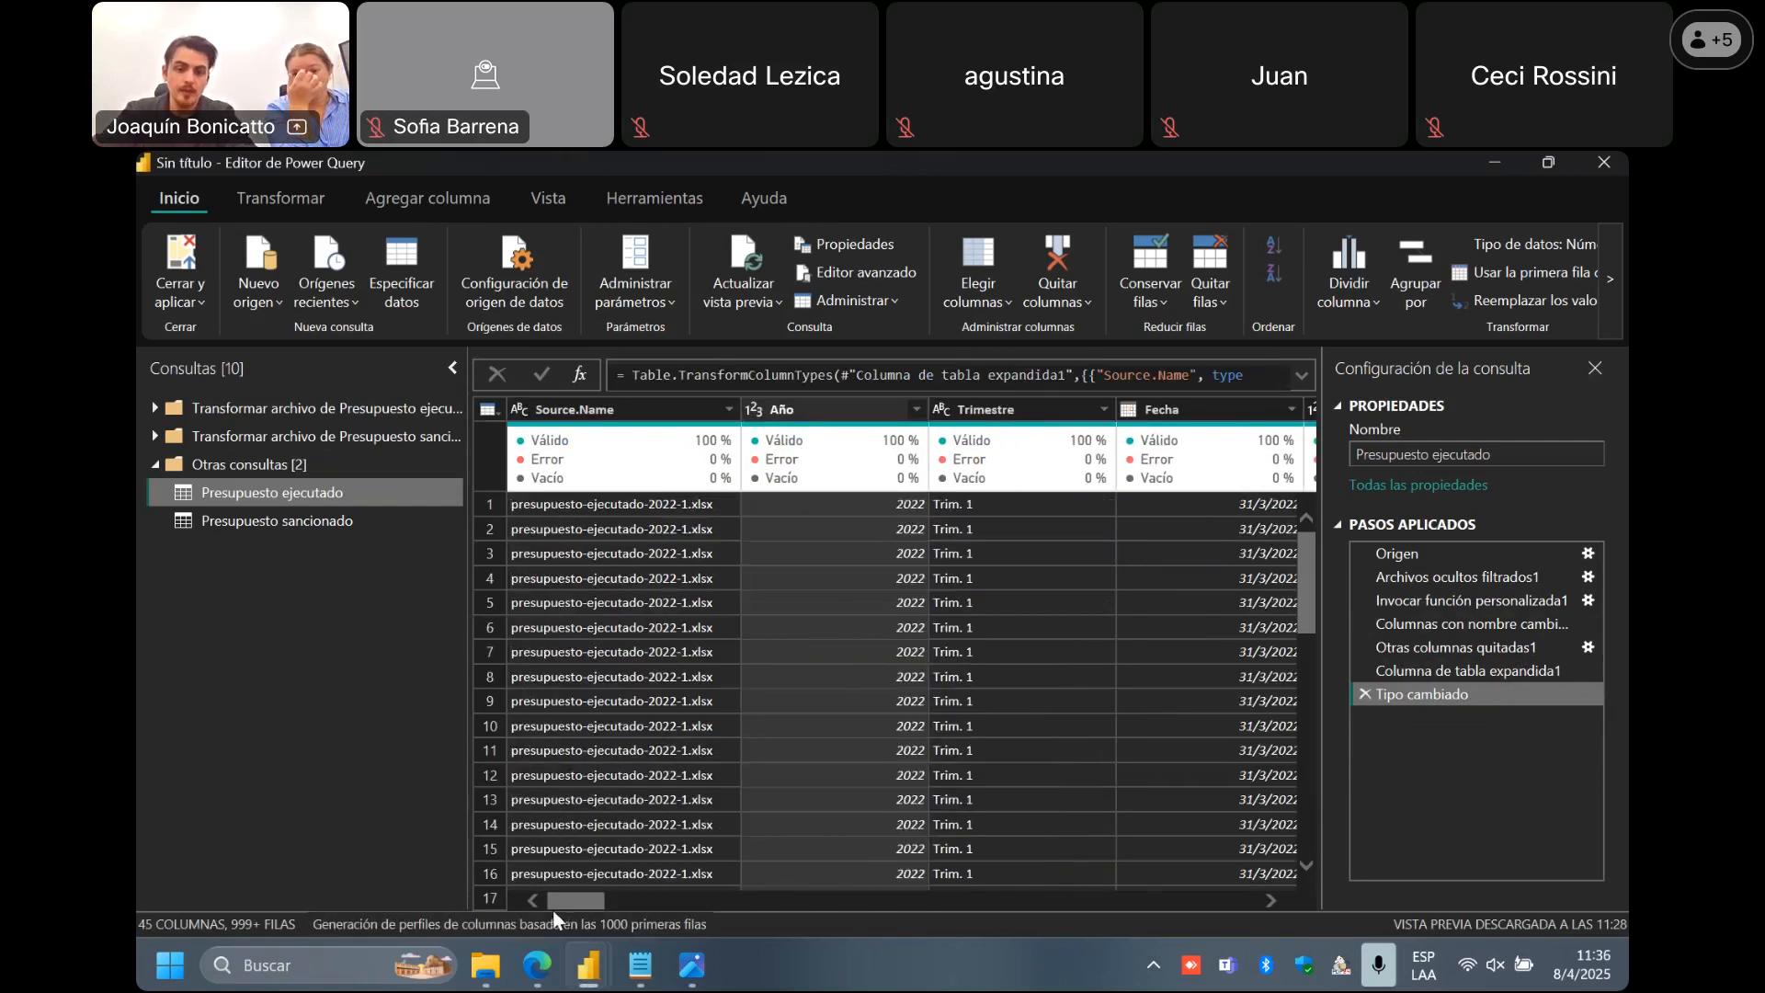
Check the filter values and available column operations for Source.Name in Presupuesto ejecutado.
left_click(729, 411)
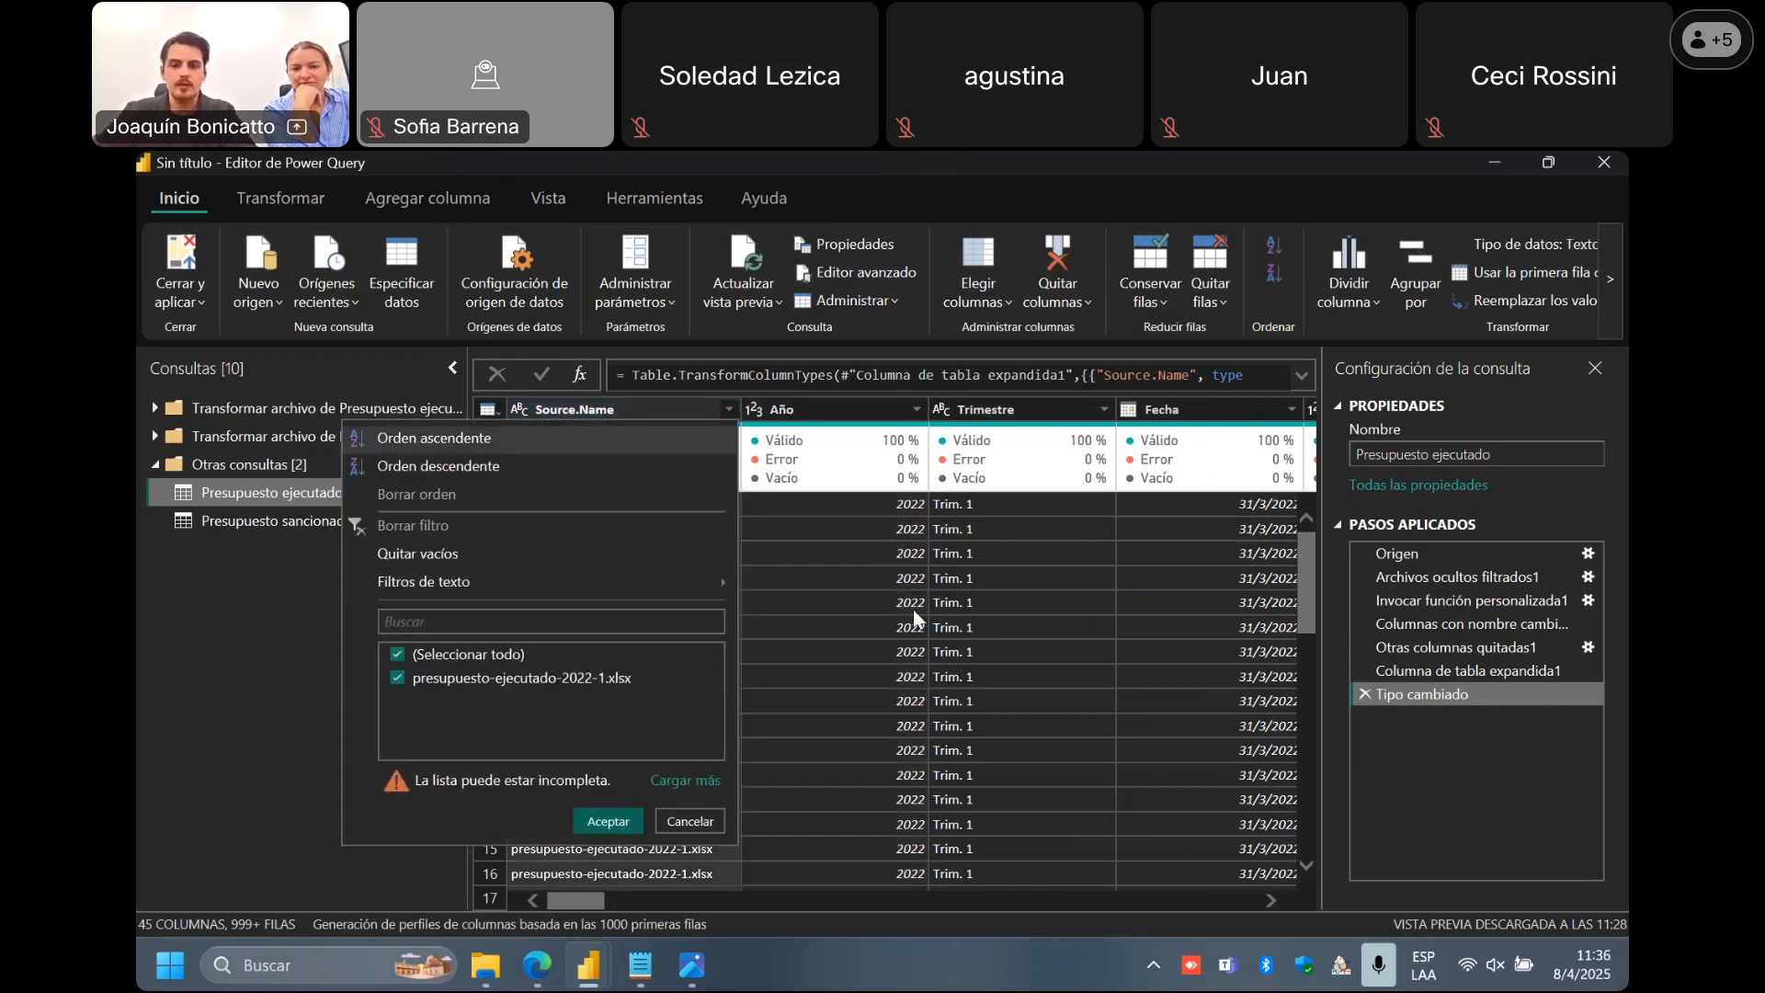
left_click(675, 400)
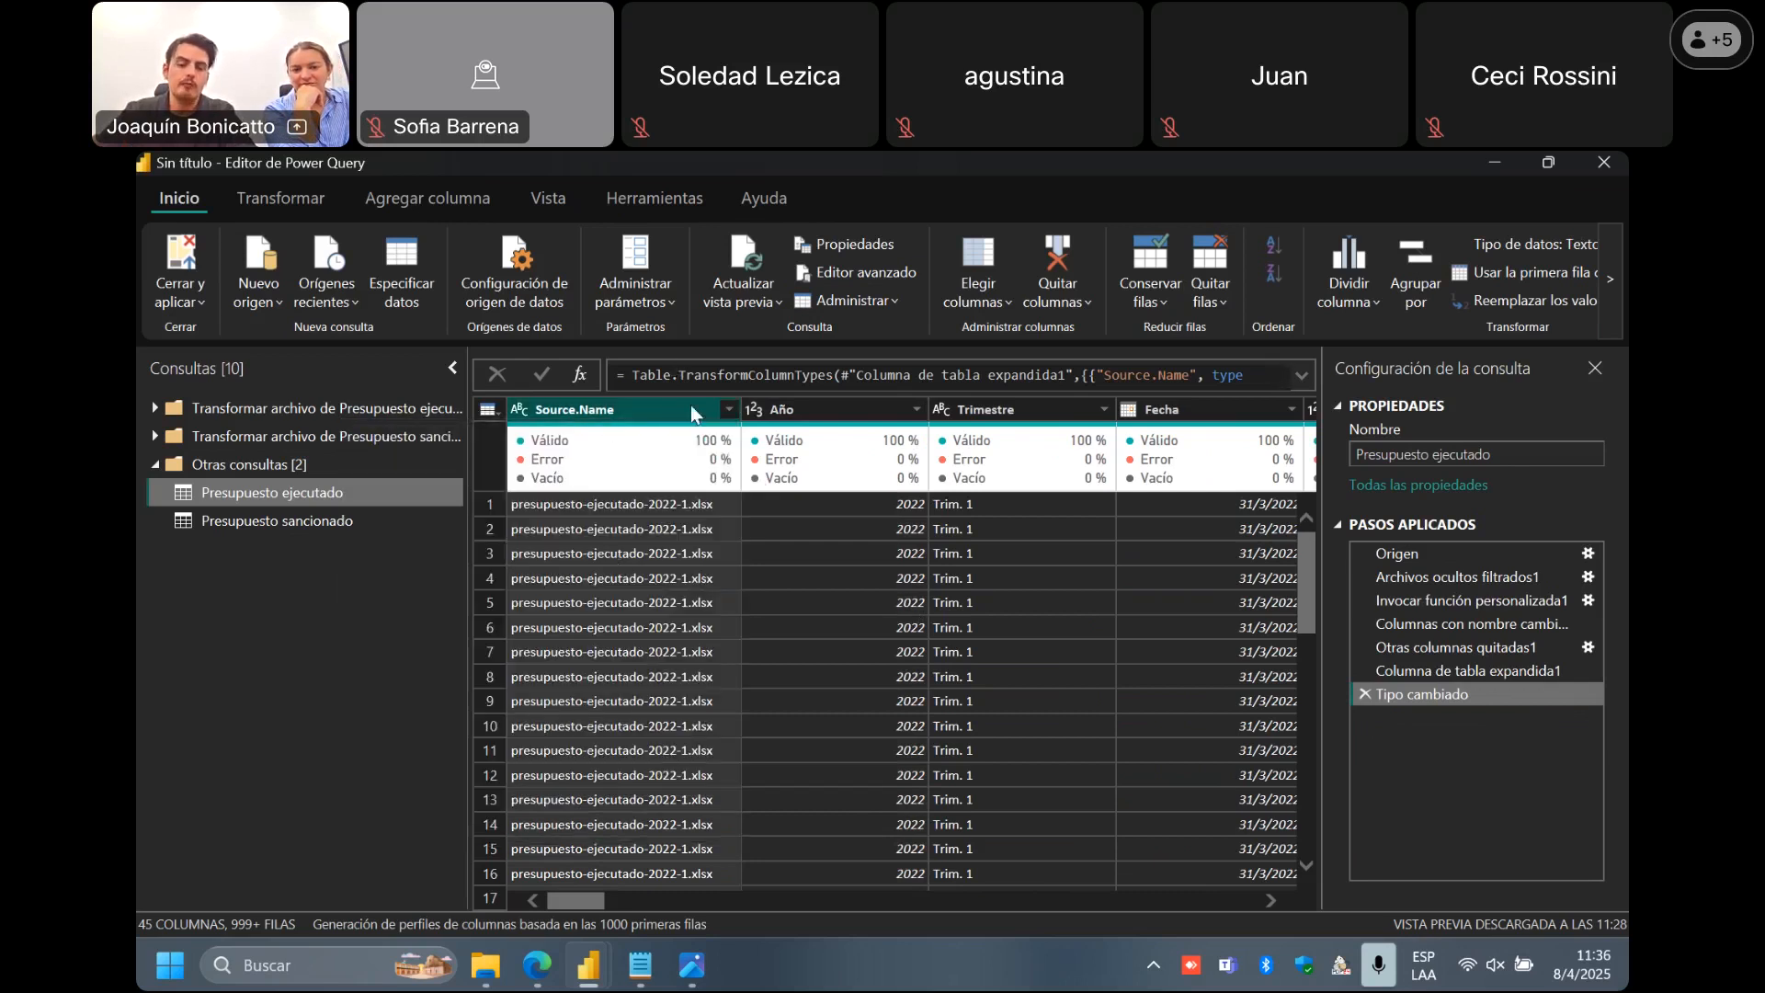
right_click(574, 417)
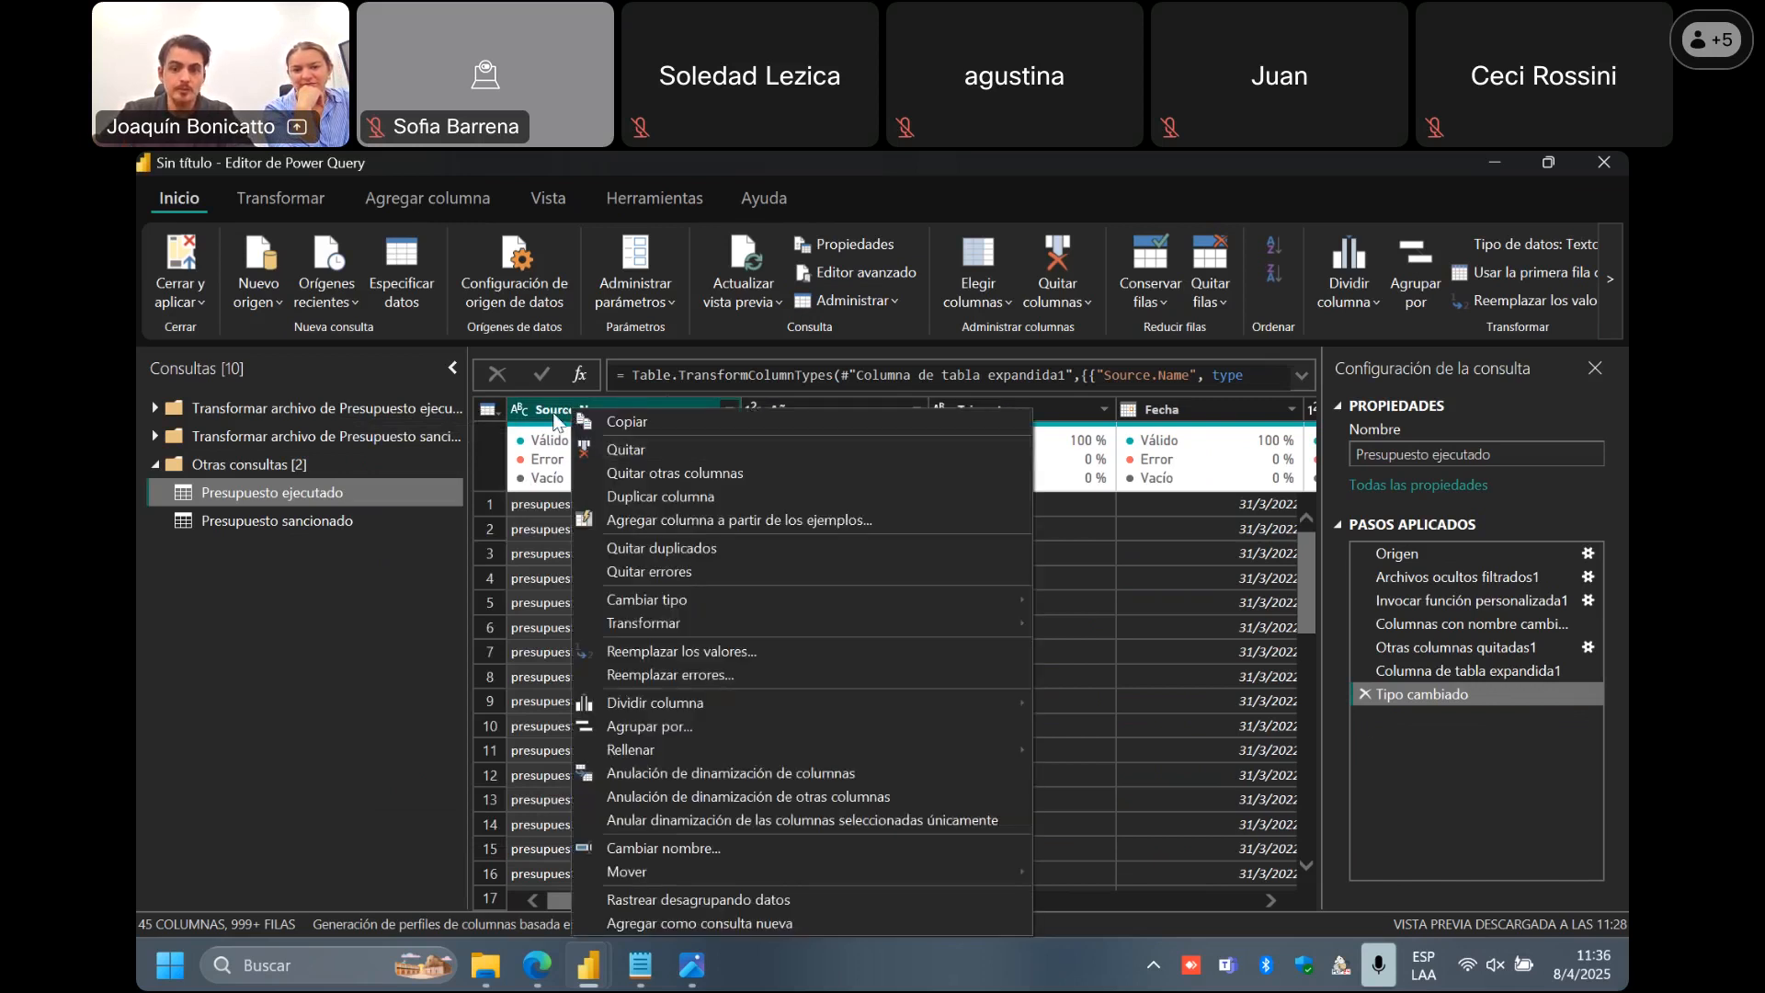
left_click(557, 422)
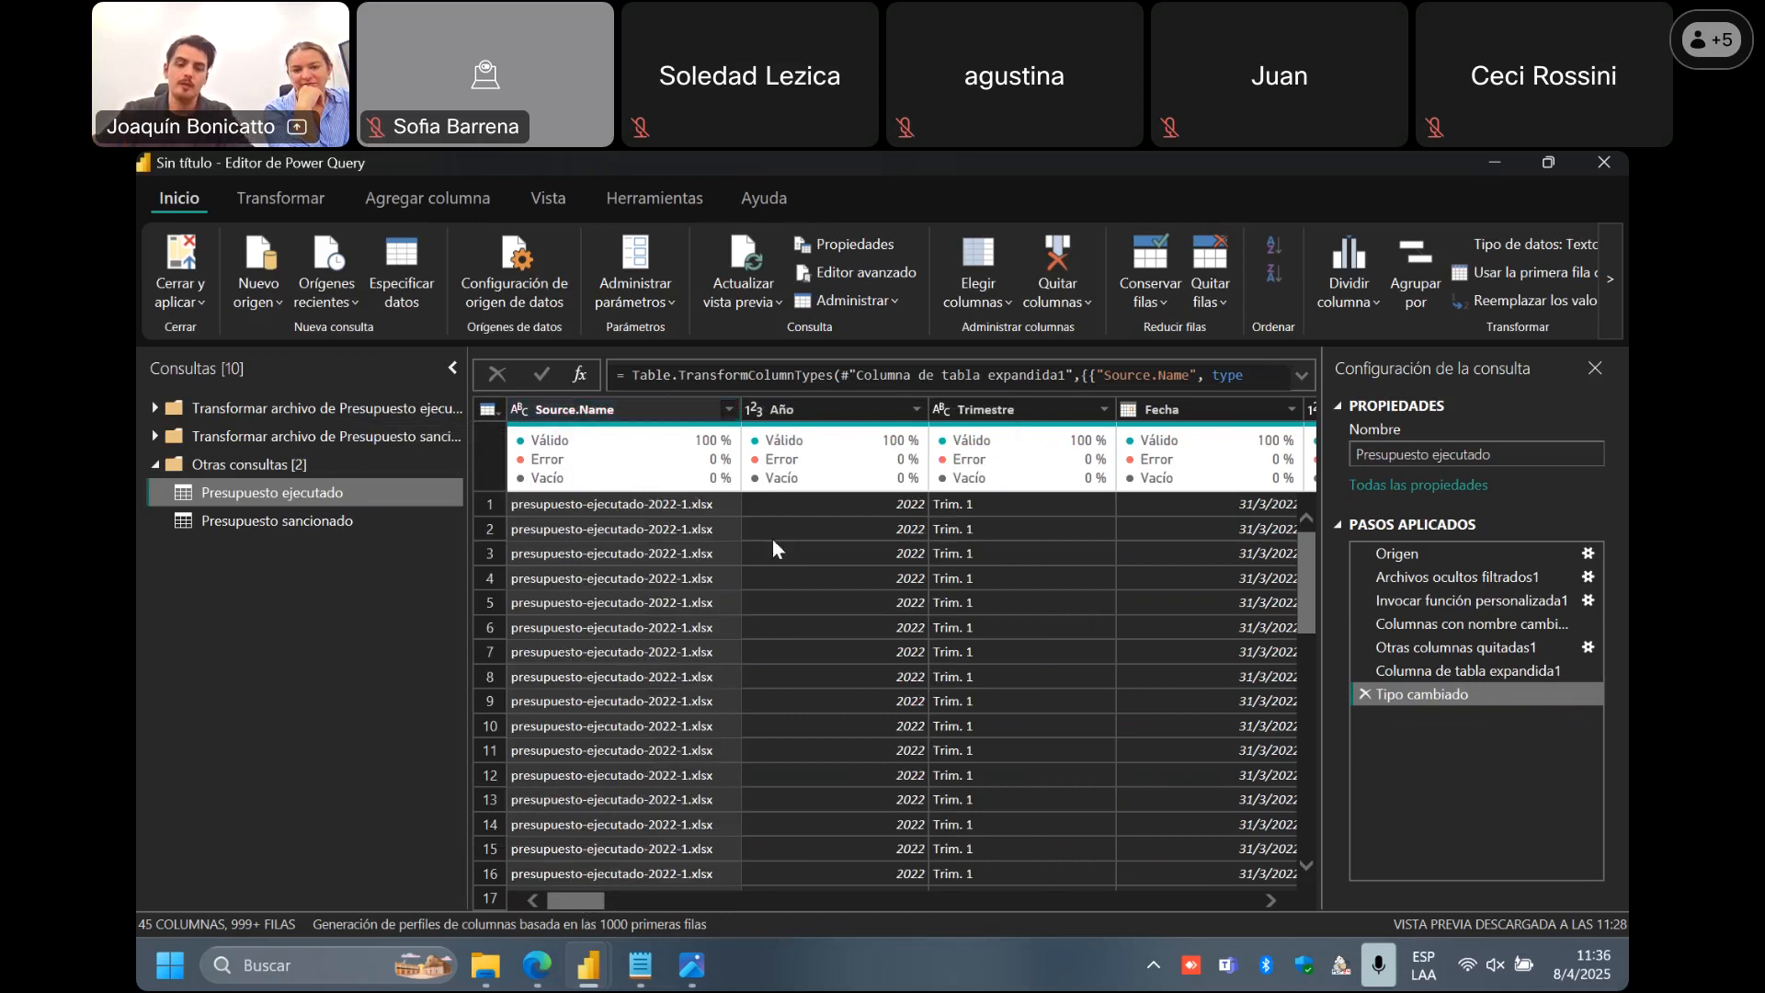
Remove the Source.Name, Año, Trimestre and Fecha columns together from Presupuesto ejecutado.
left_click(811, 430)
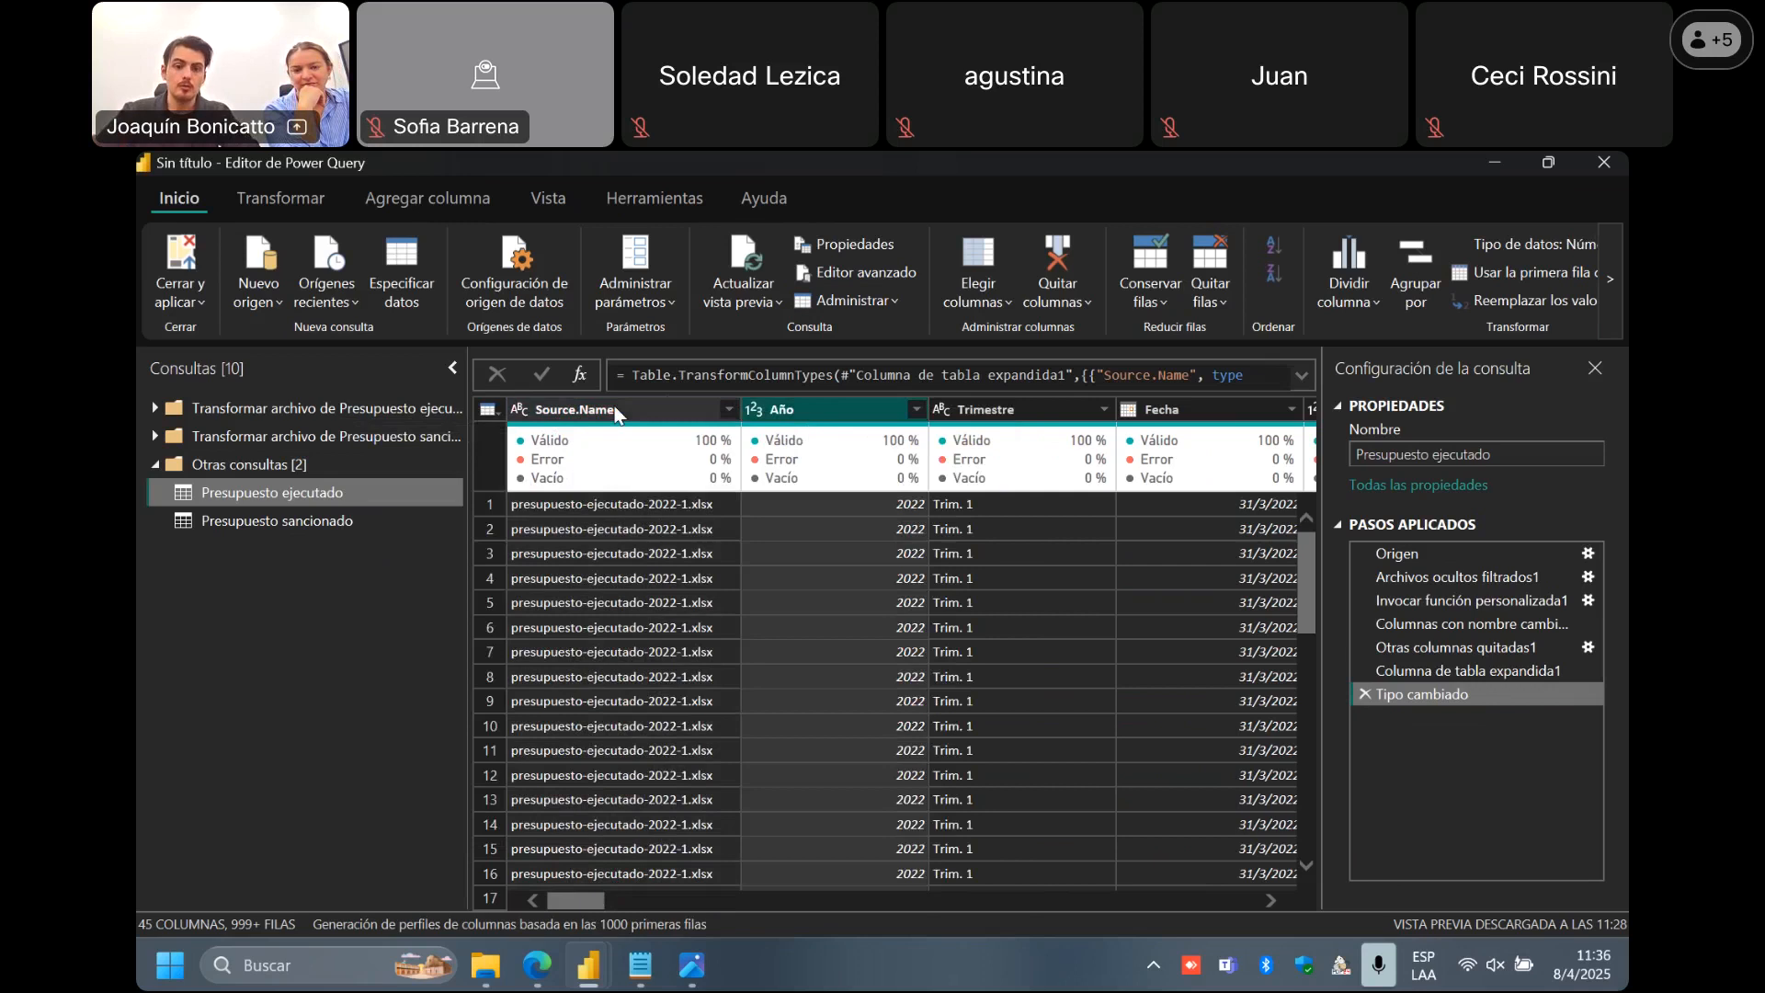
left_click(618, 413, "ctrl")
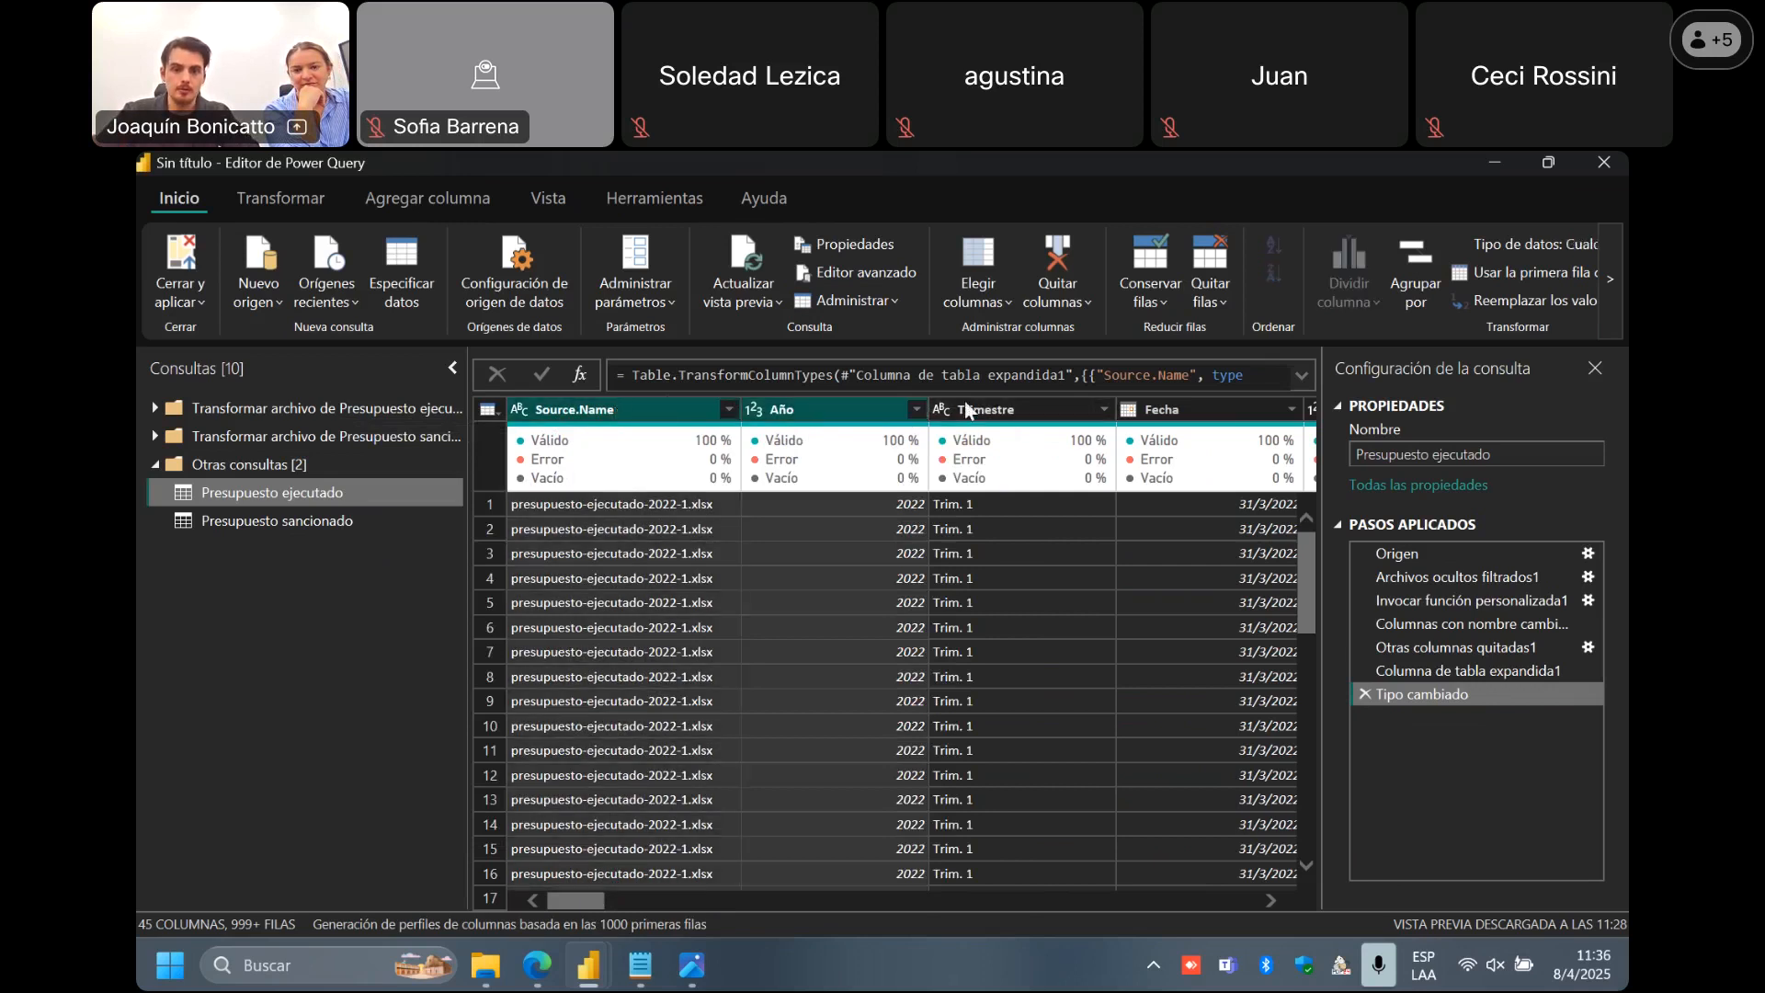
left_click(980, 410, "ctrl")
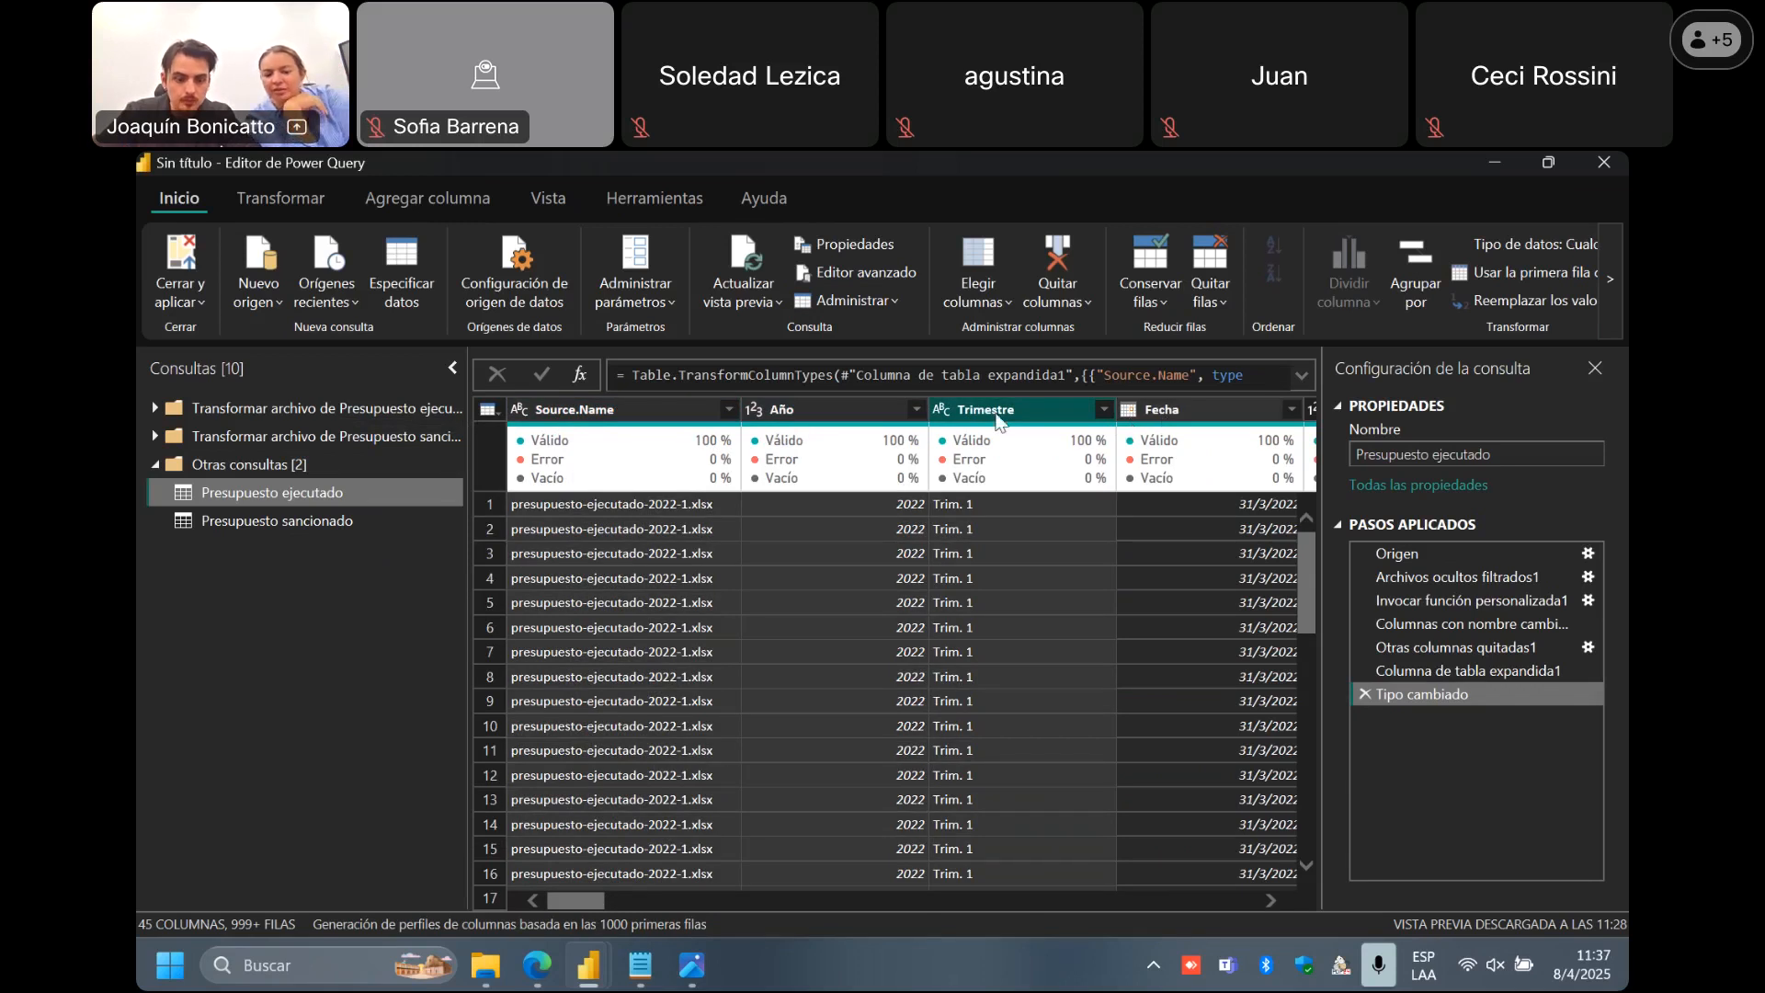
left_click(612, 409)
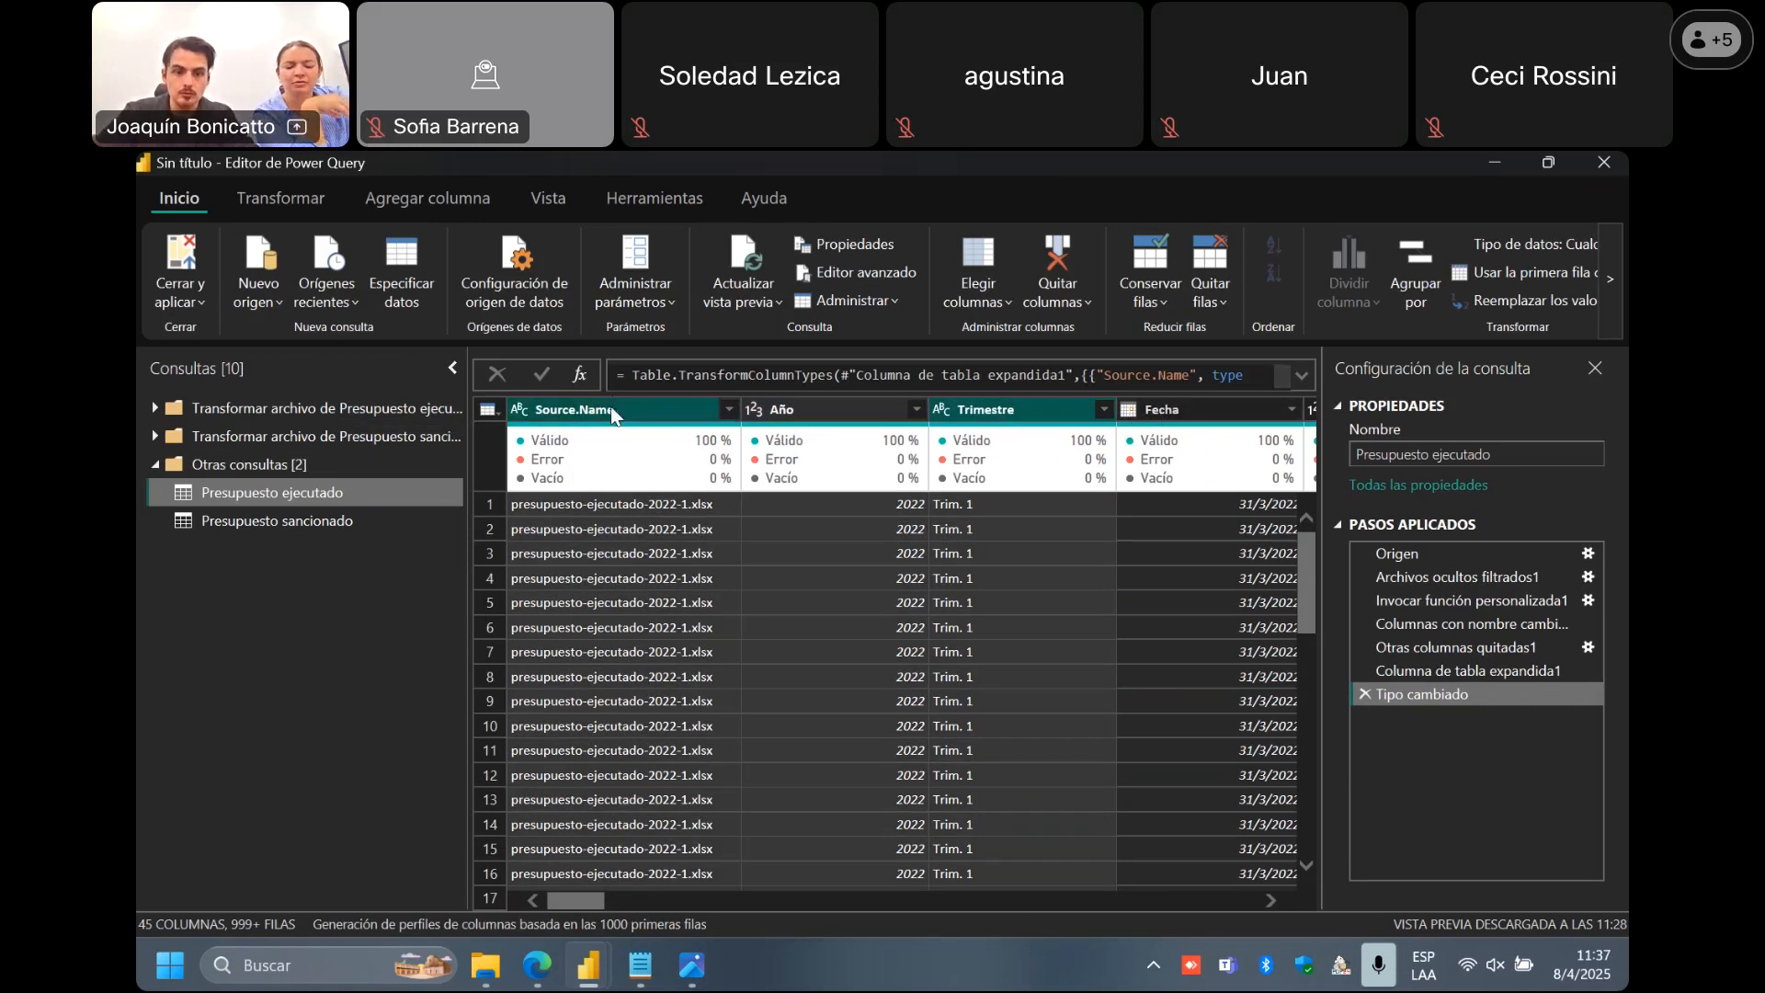
left_click(819, 410, "ctrl")
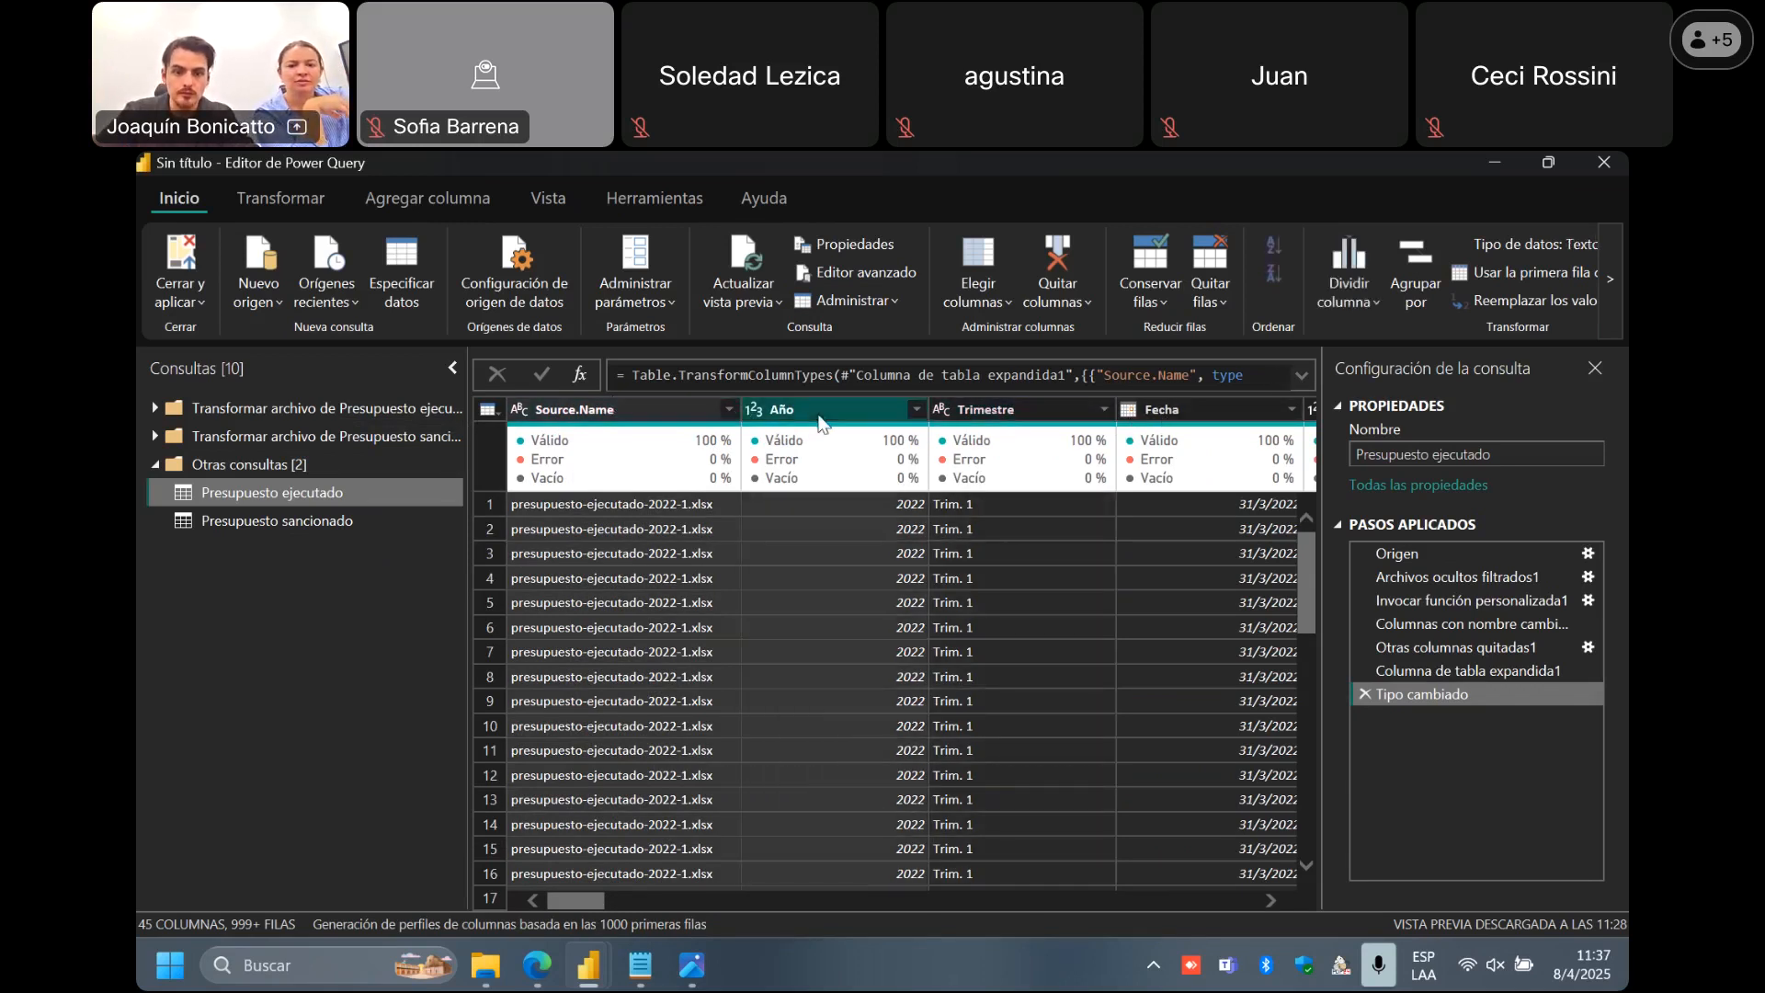
left_click(989, 409, "ctrl")
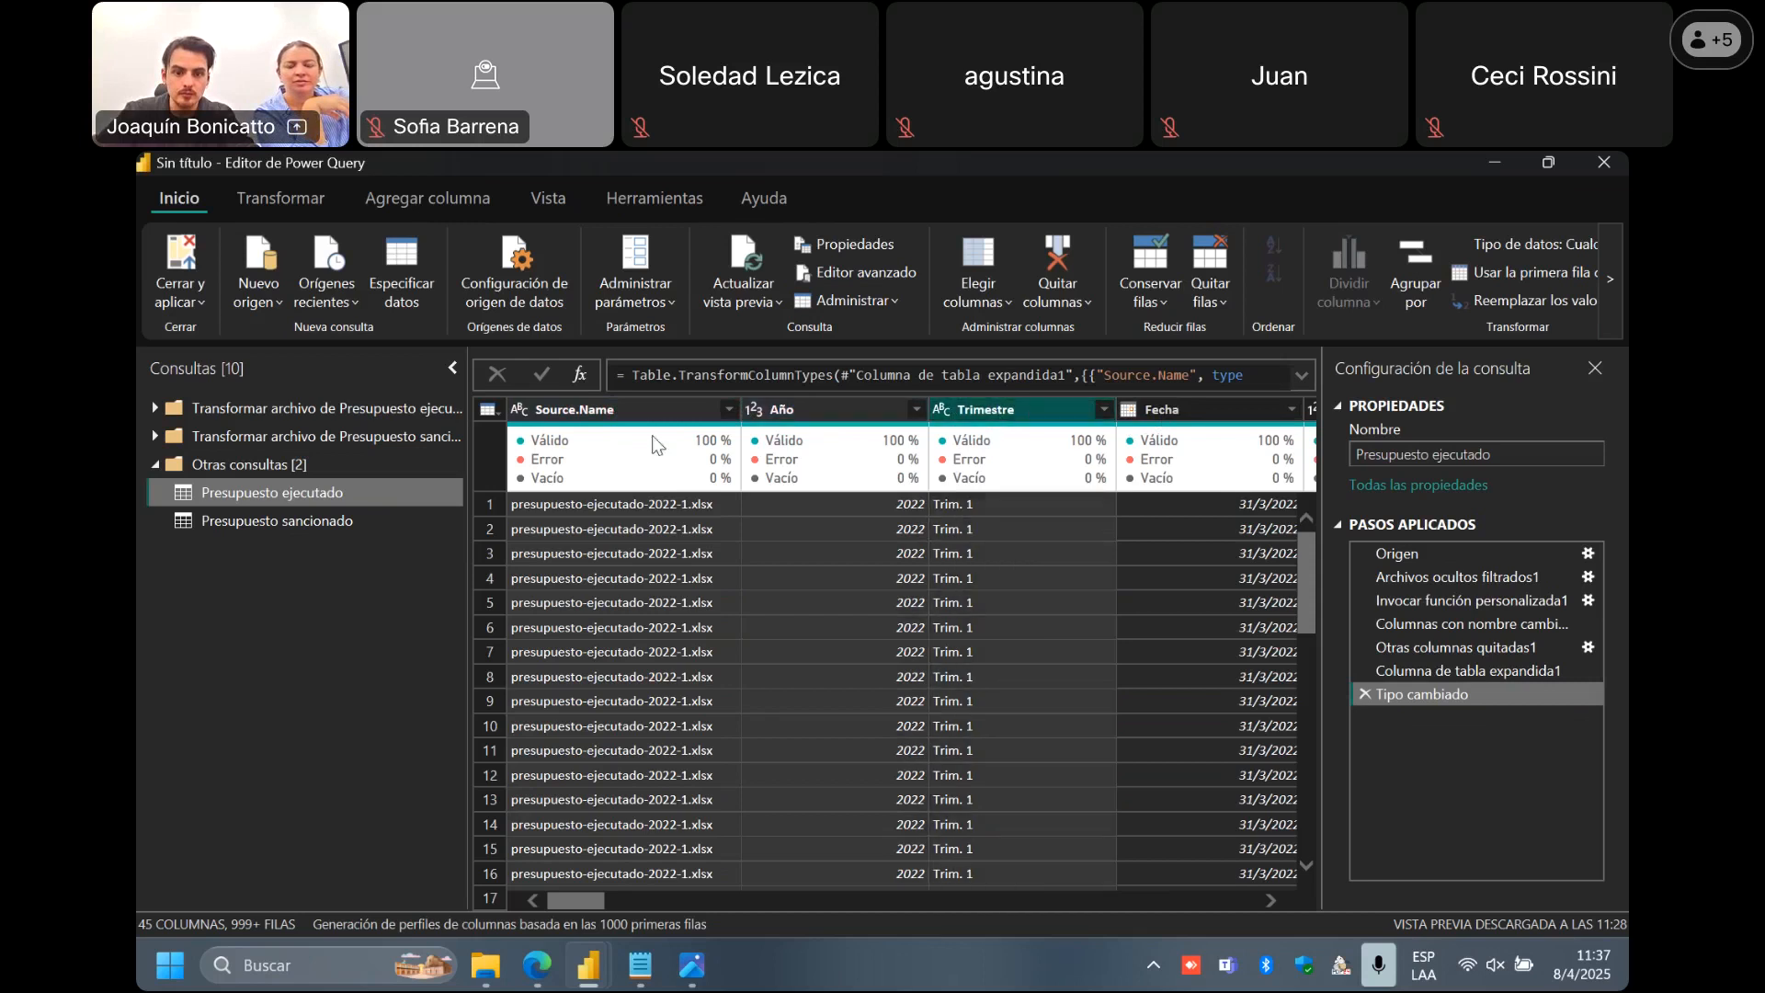
left_click(1186, 410)
mouse_move(576, 897)
left_mouse_down()
mouse_move(611, 897)
mouse_move(596, 897)
left_mouse_up()
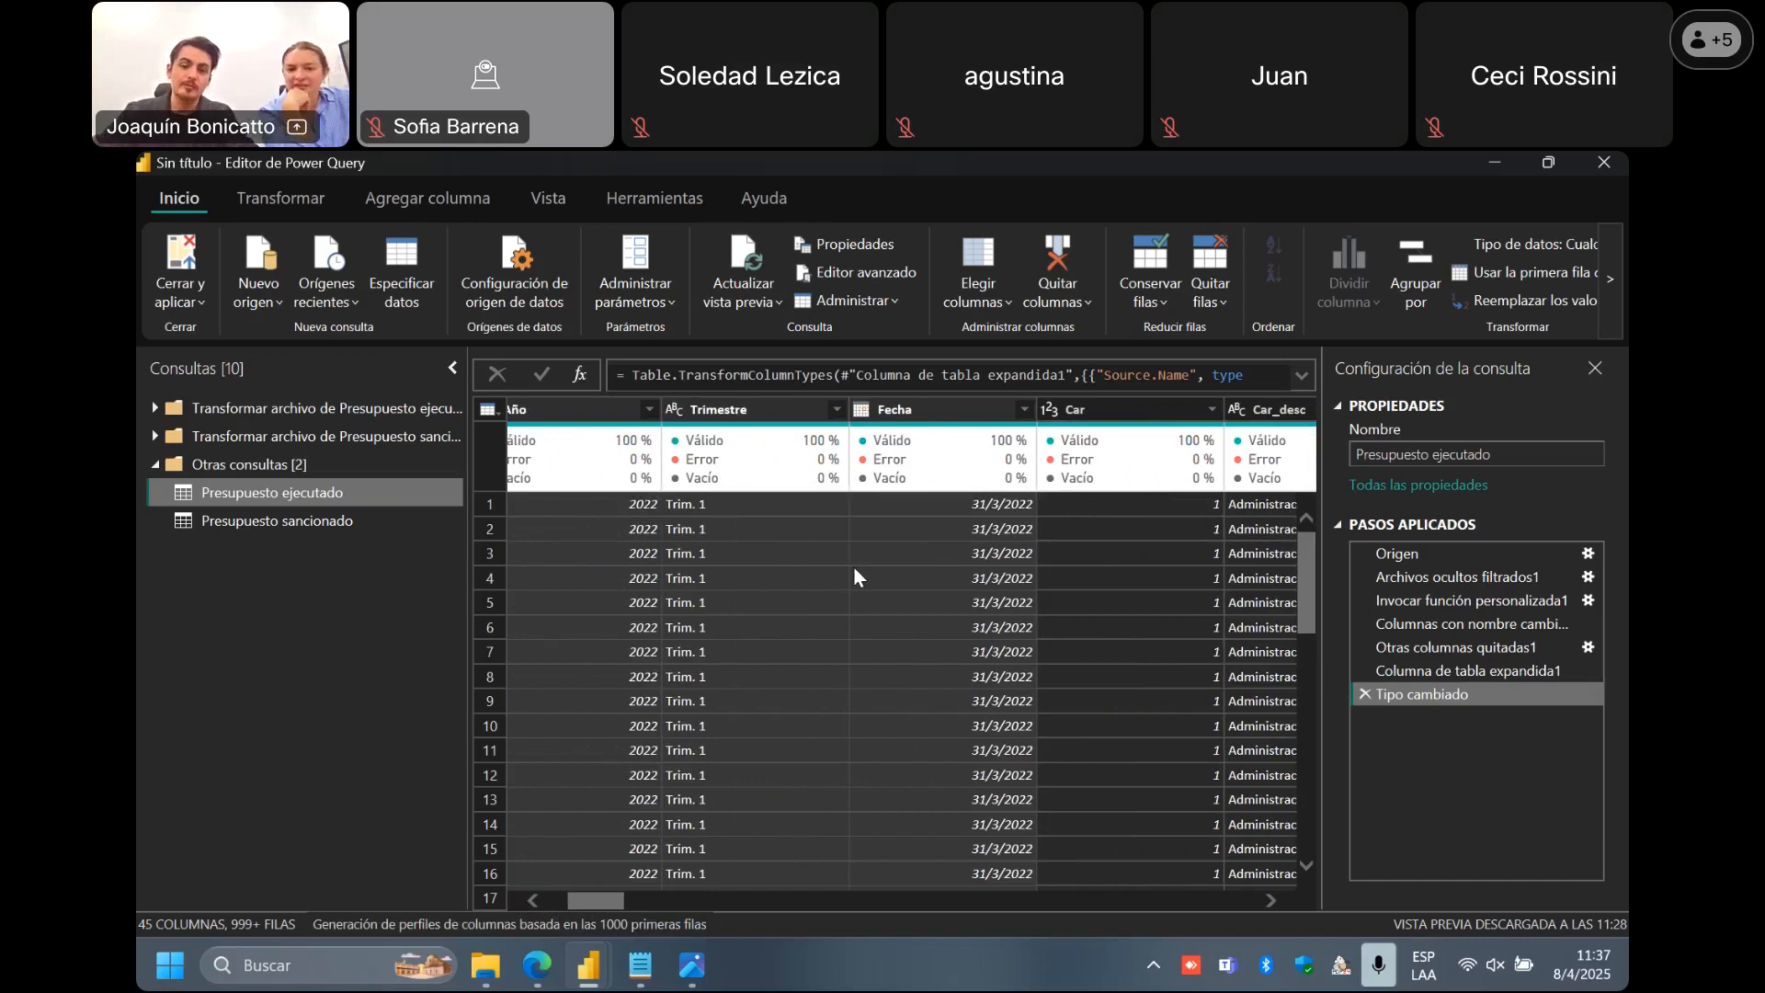
left_click(1012, 414)
mouse_move(1014, 460)
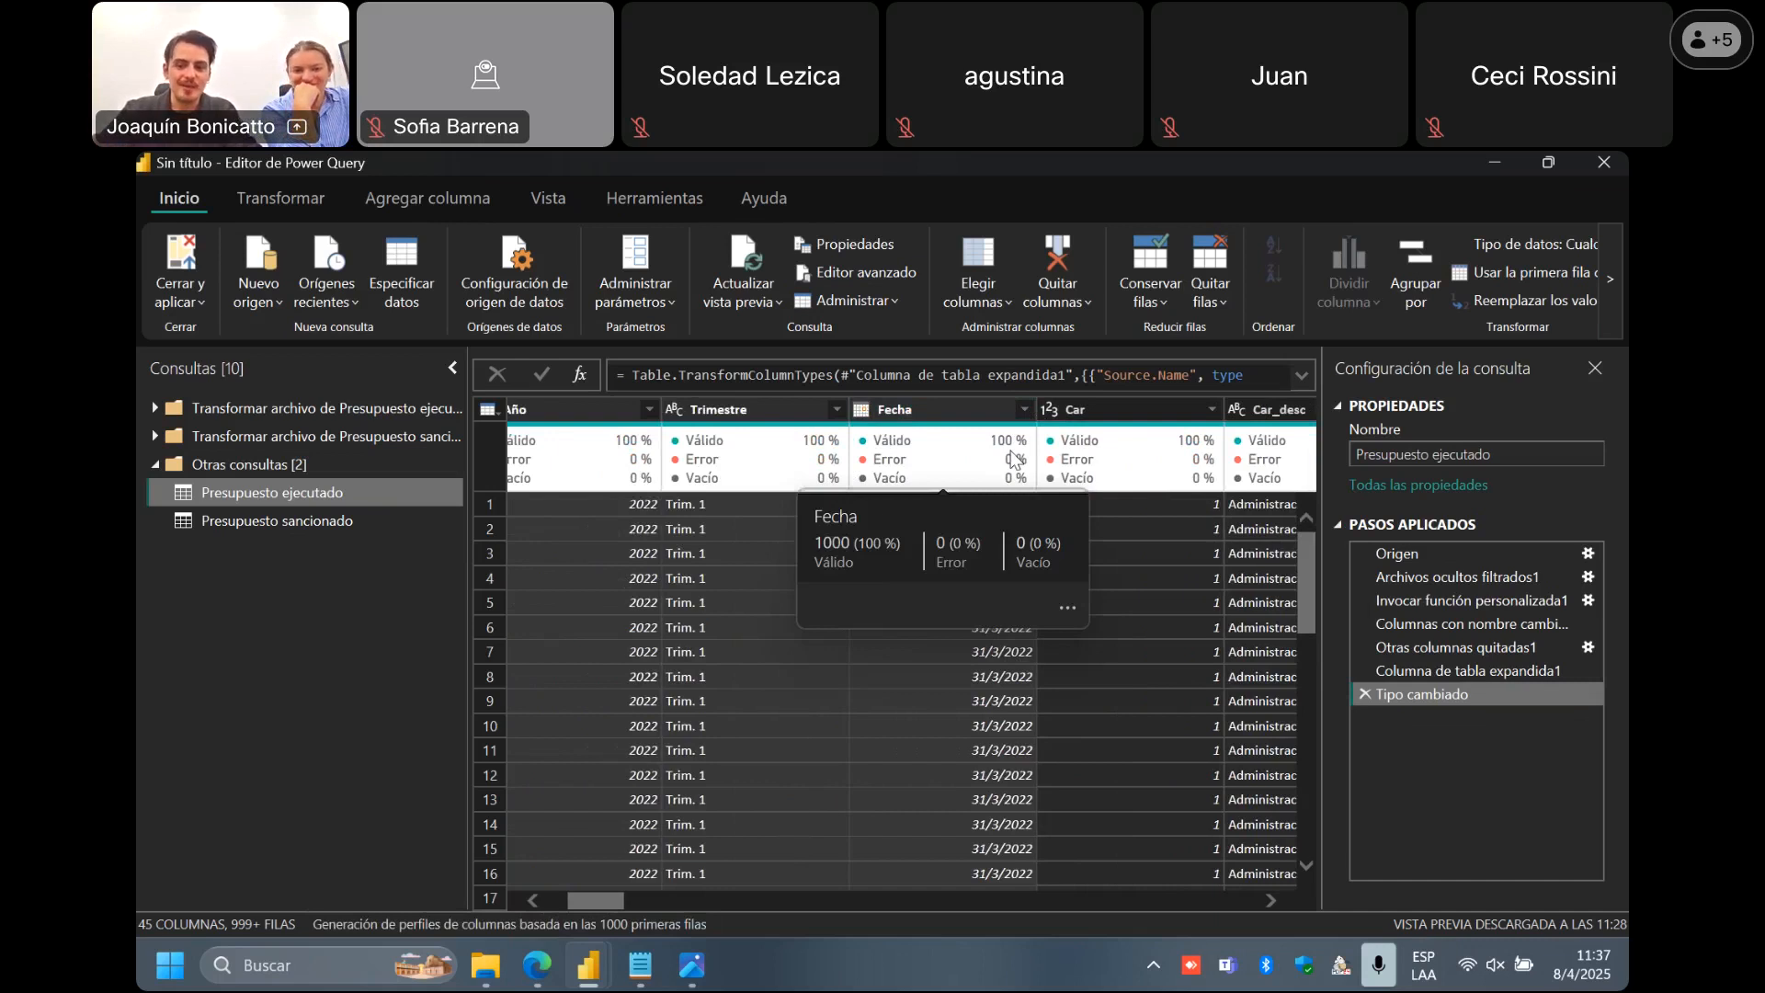
right_click(934, 411)
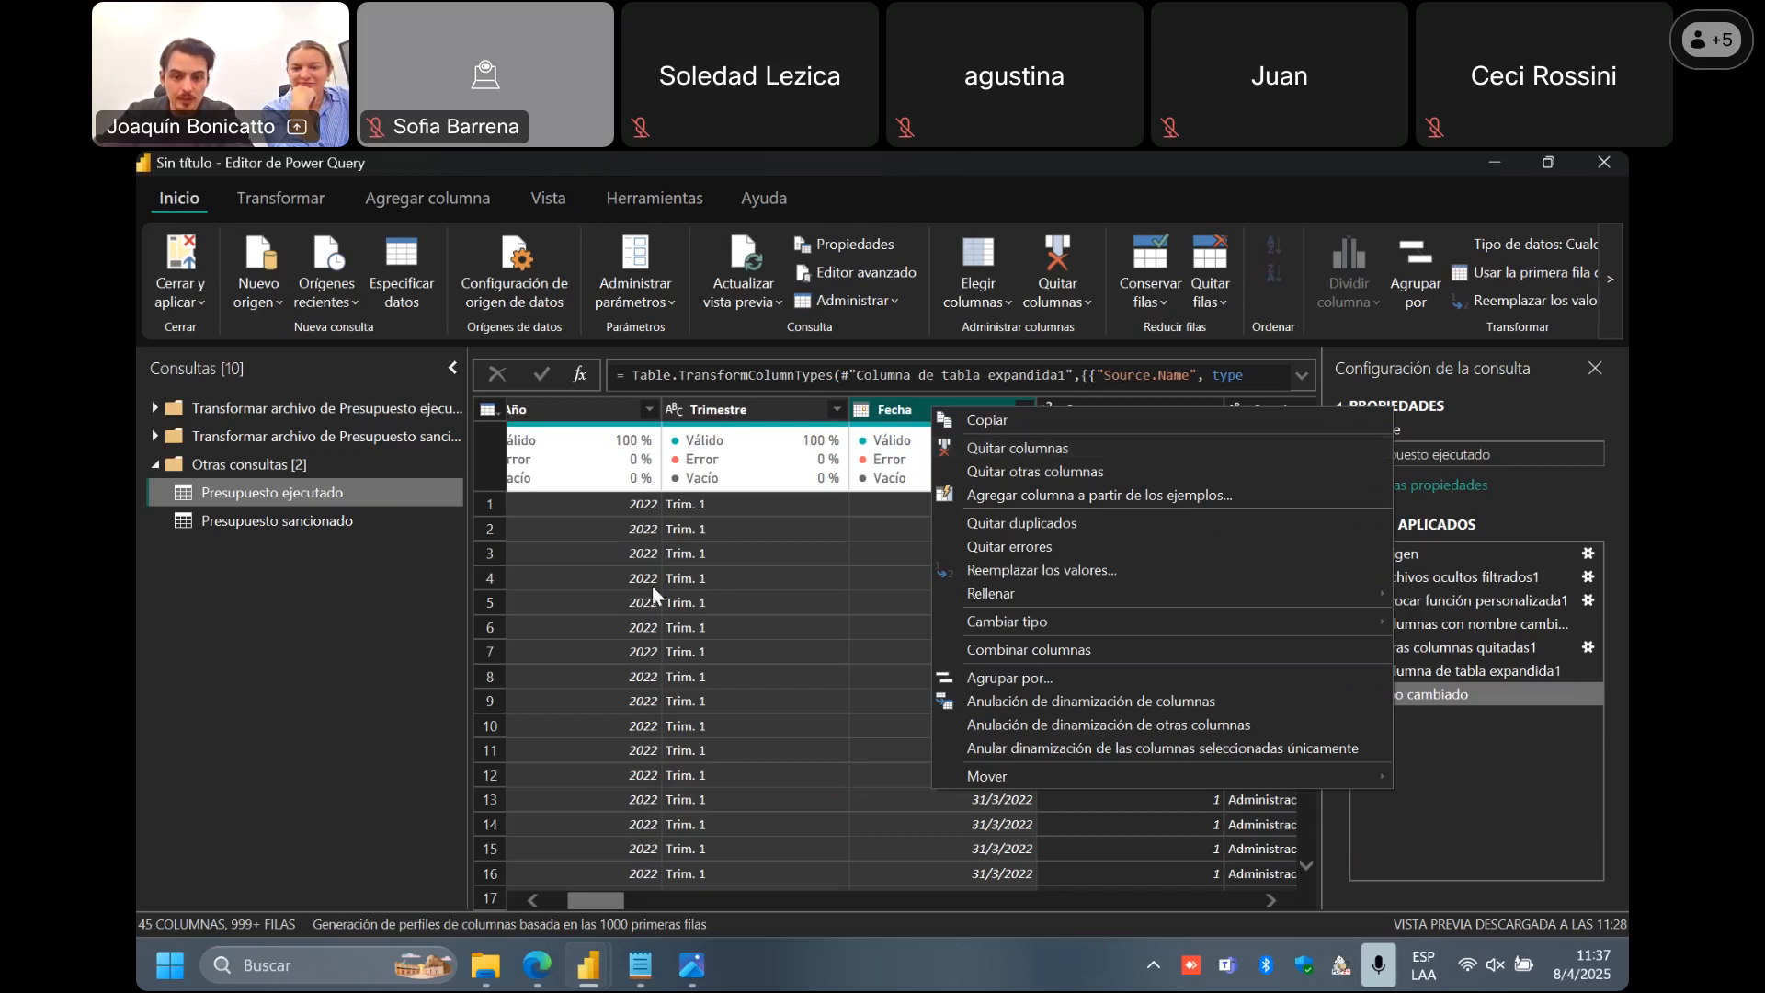
left_click(1019, 446)
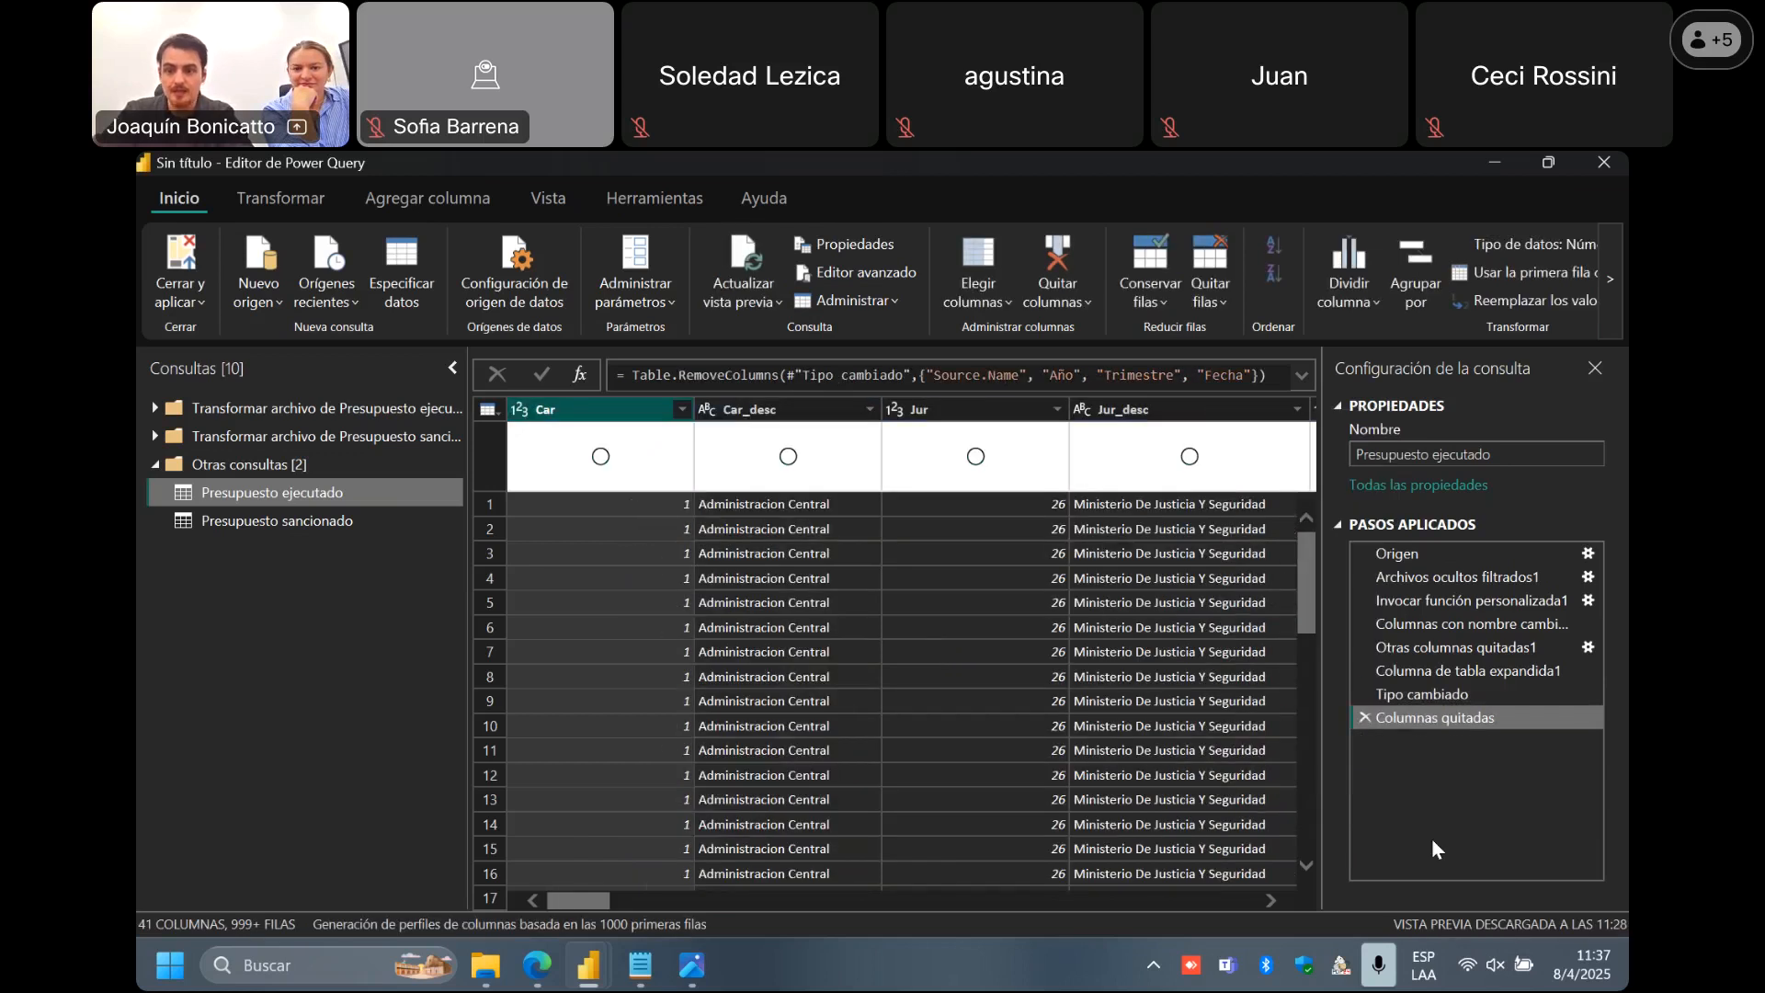
Review the full formula of the Columnas quitadas step, and delete that step from Presupuesto ejecutado.
left_click(1300, 376)
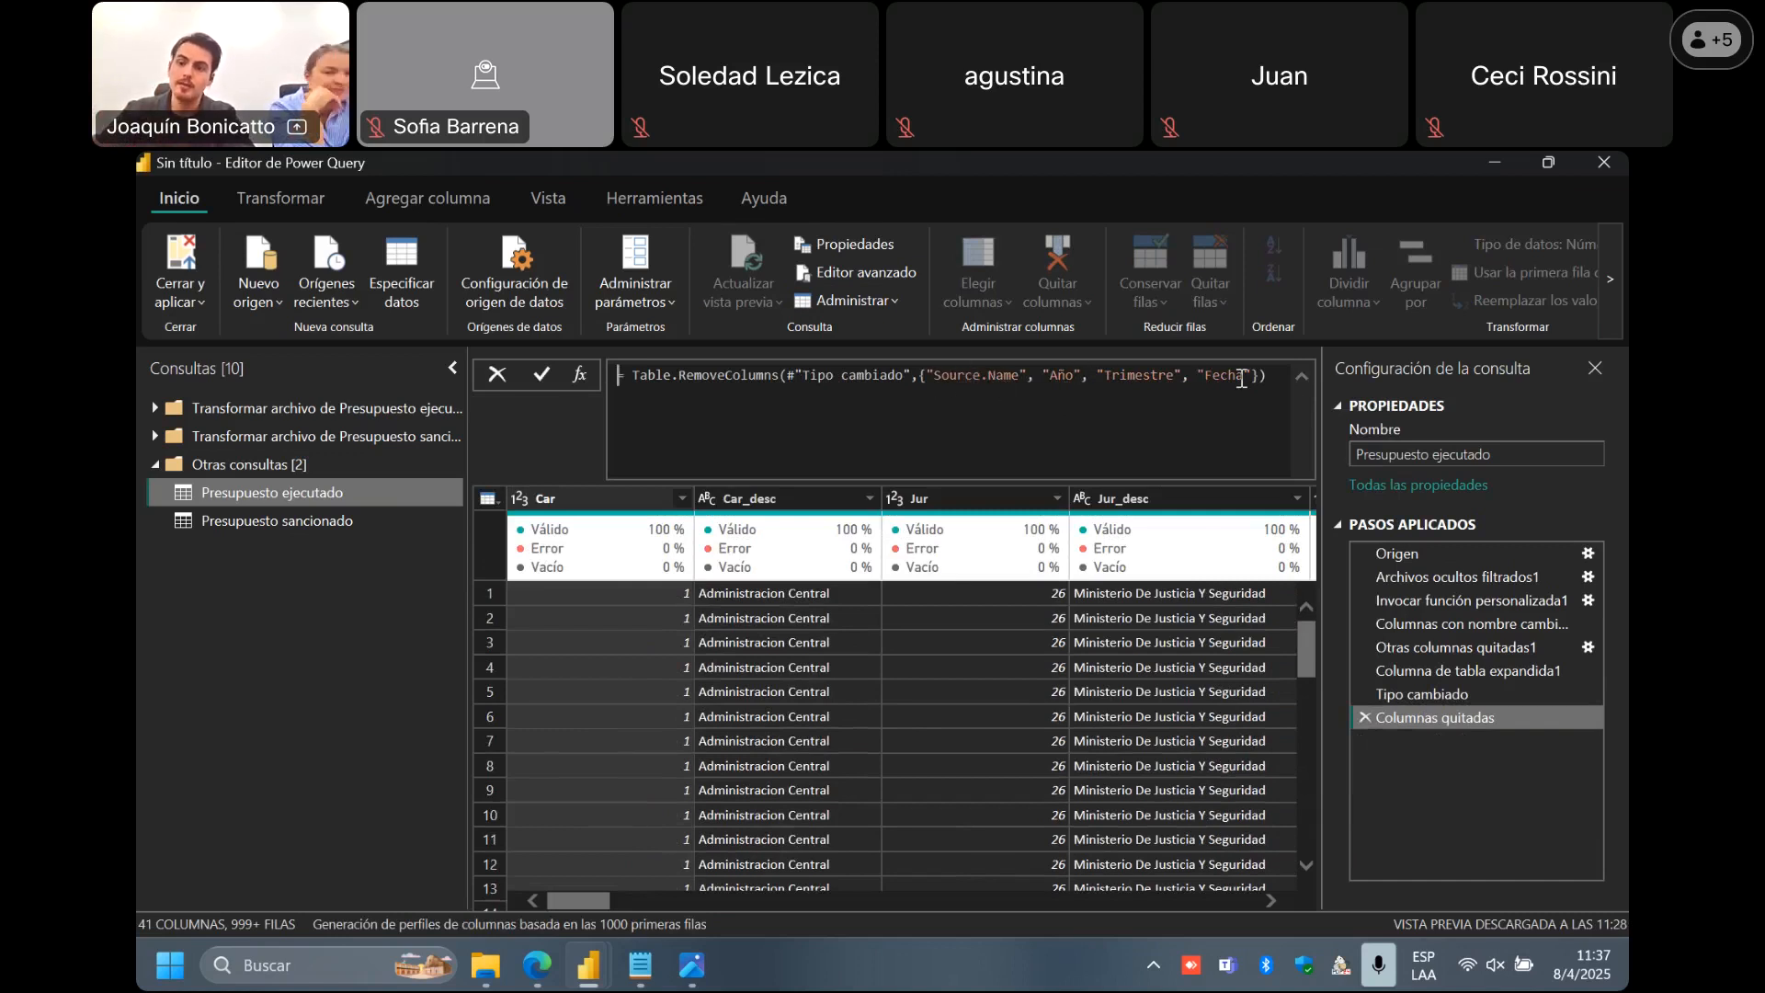
left_click(1366, 715)
left_click(1365, 717)
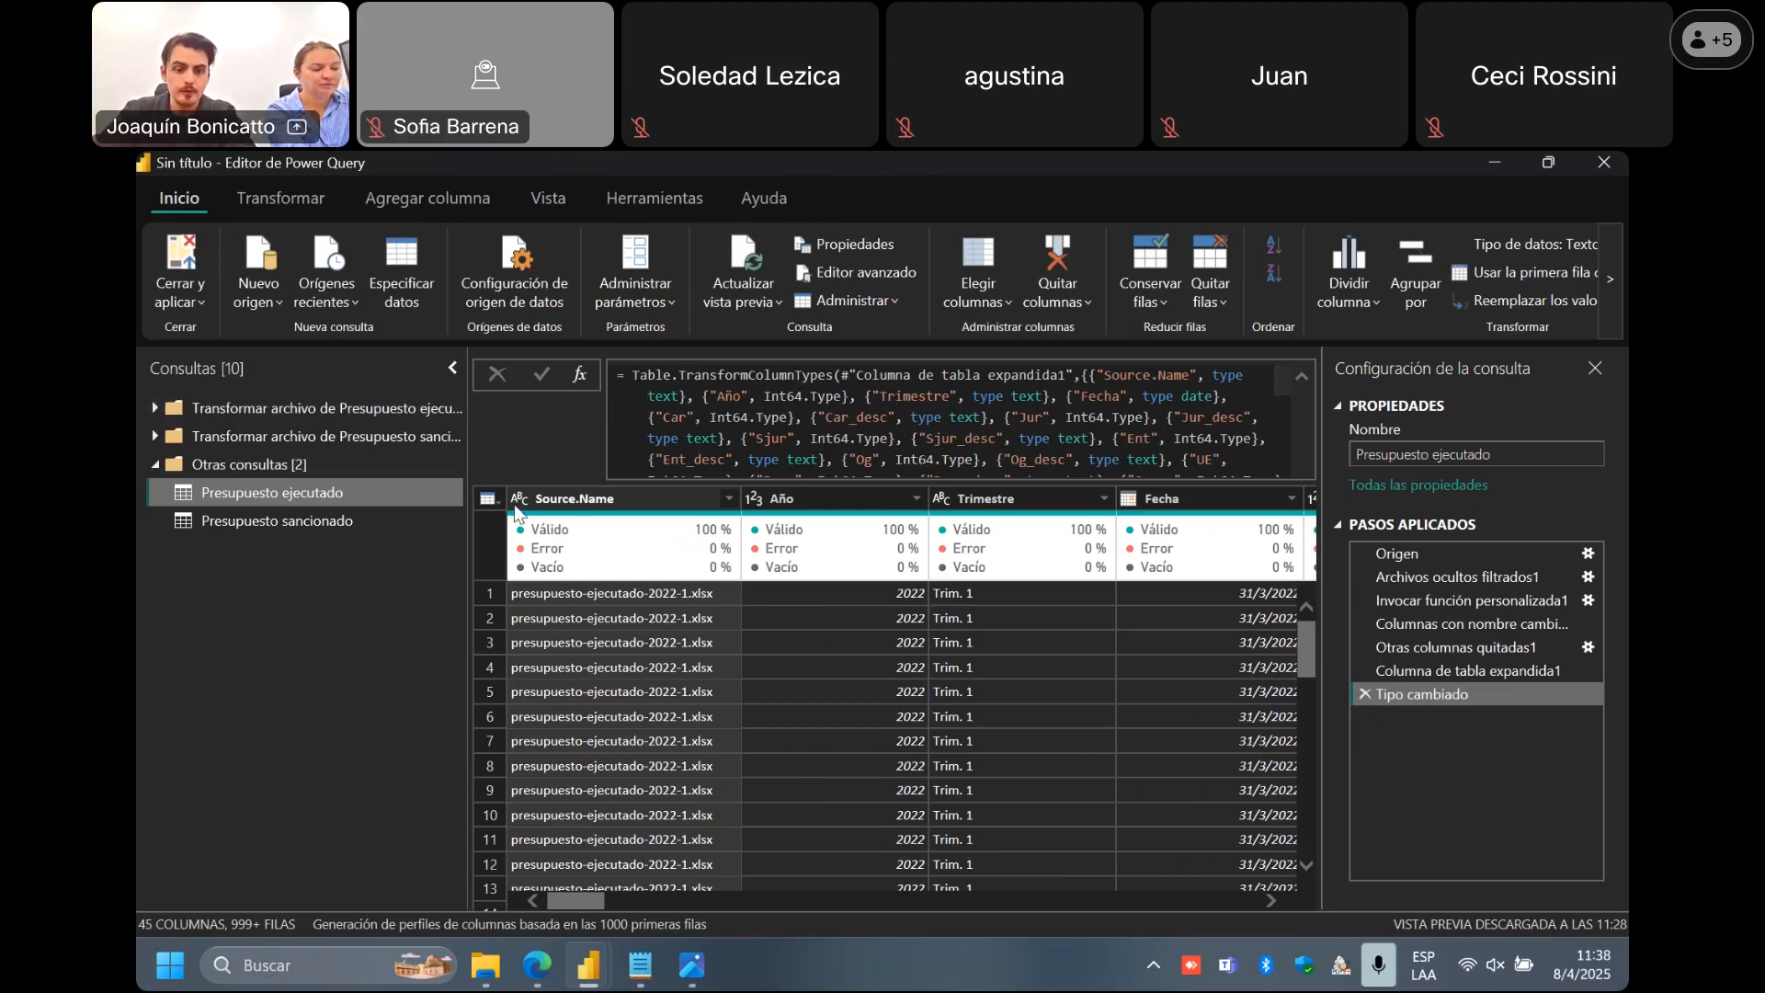
left_click(1302, 377)
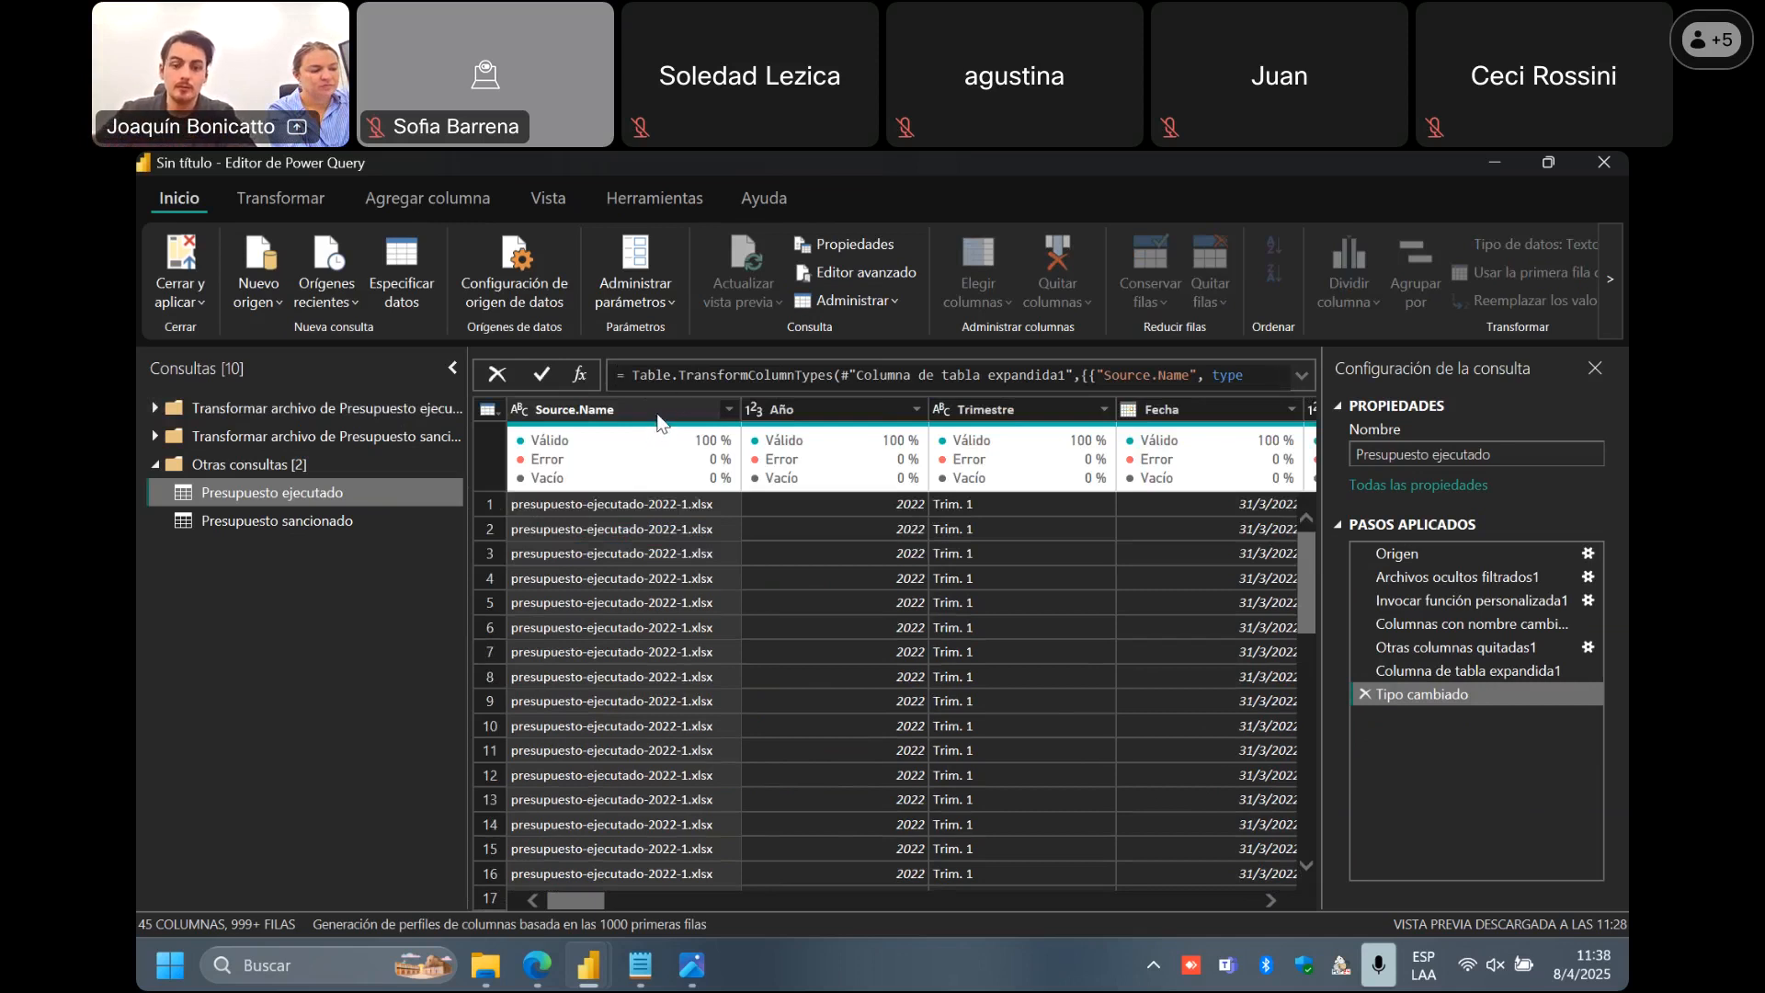
Remove only the Source.Name column from Presupuesto ejecutado.
right_click(610, 415)
left_click(587, 427)
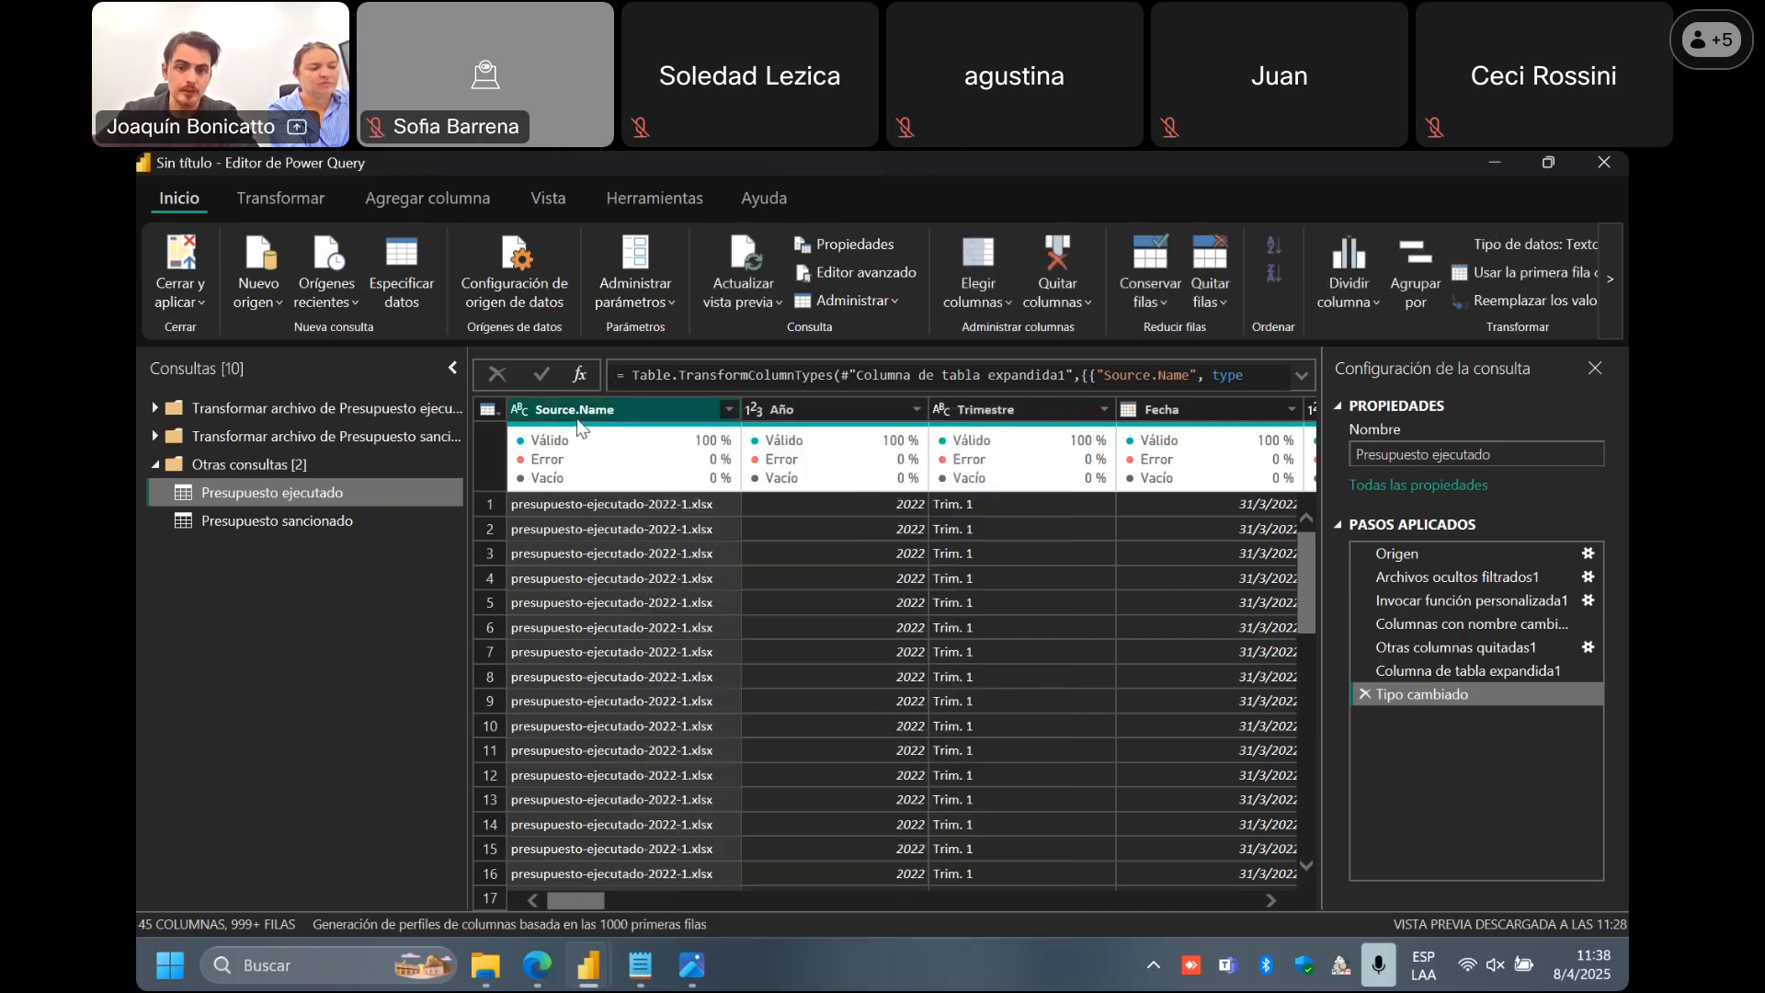
left_click(808, 415)
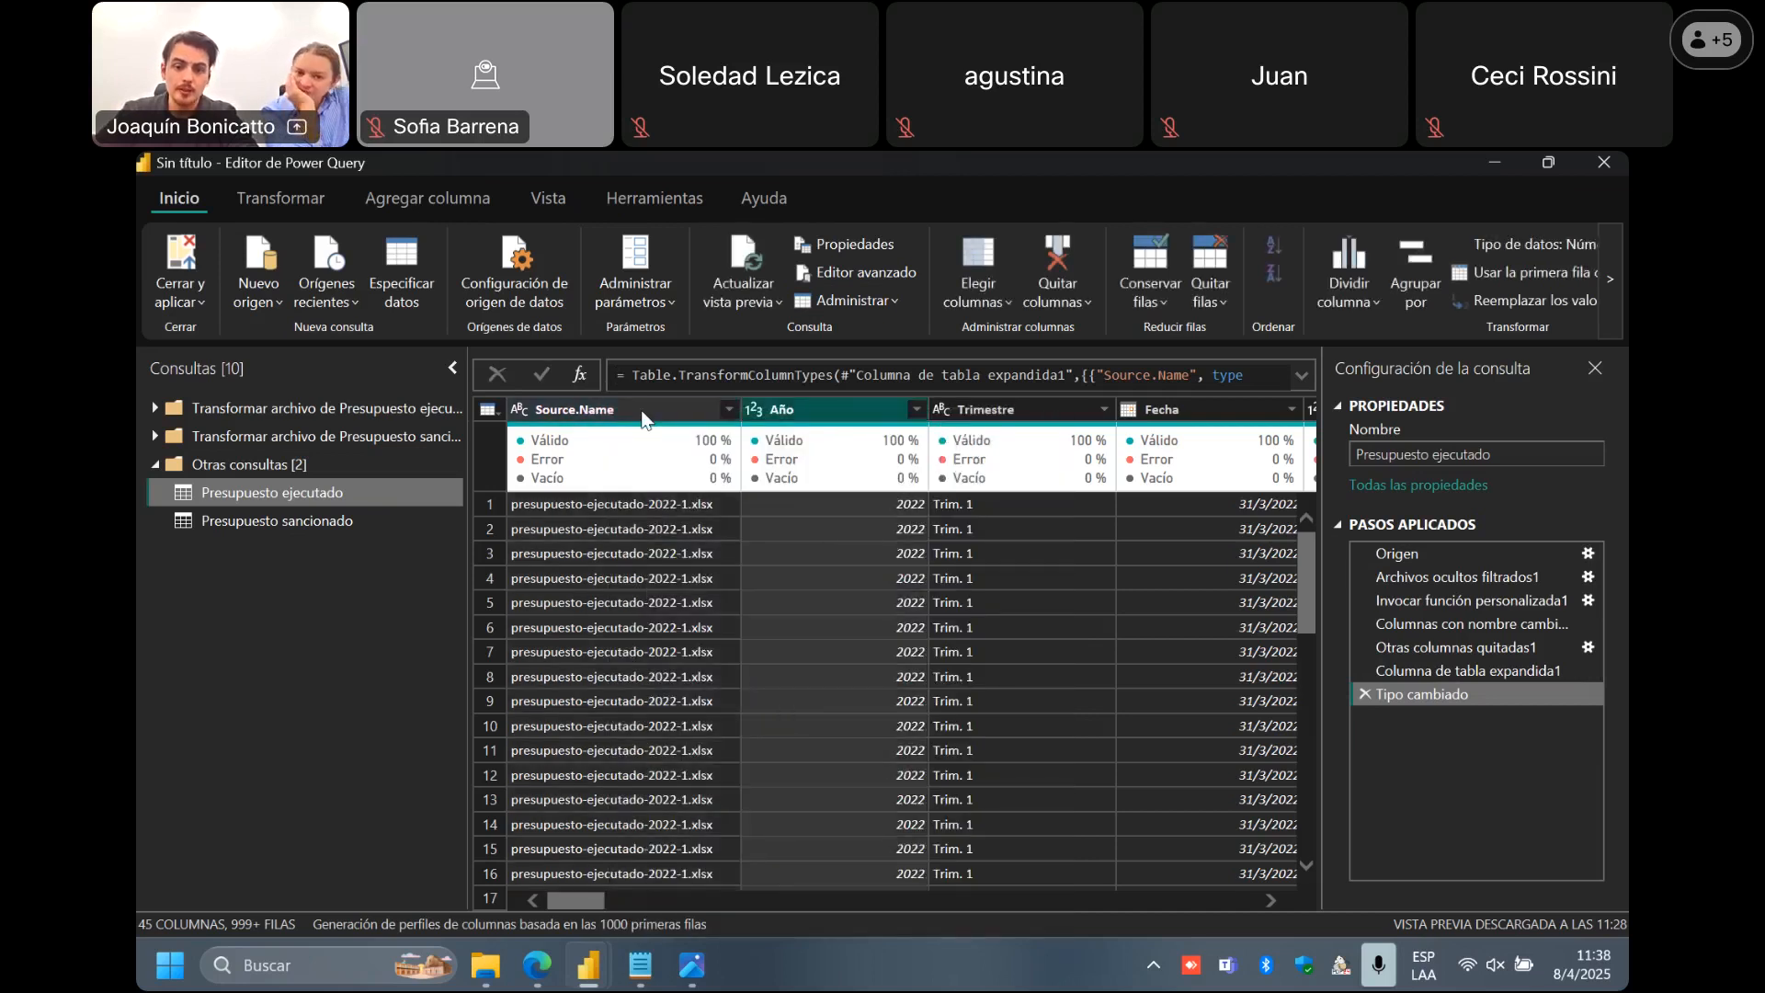
right_click(641, 415)
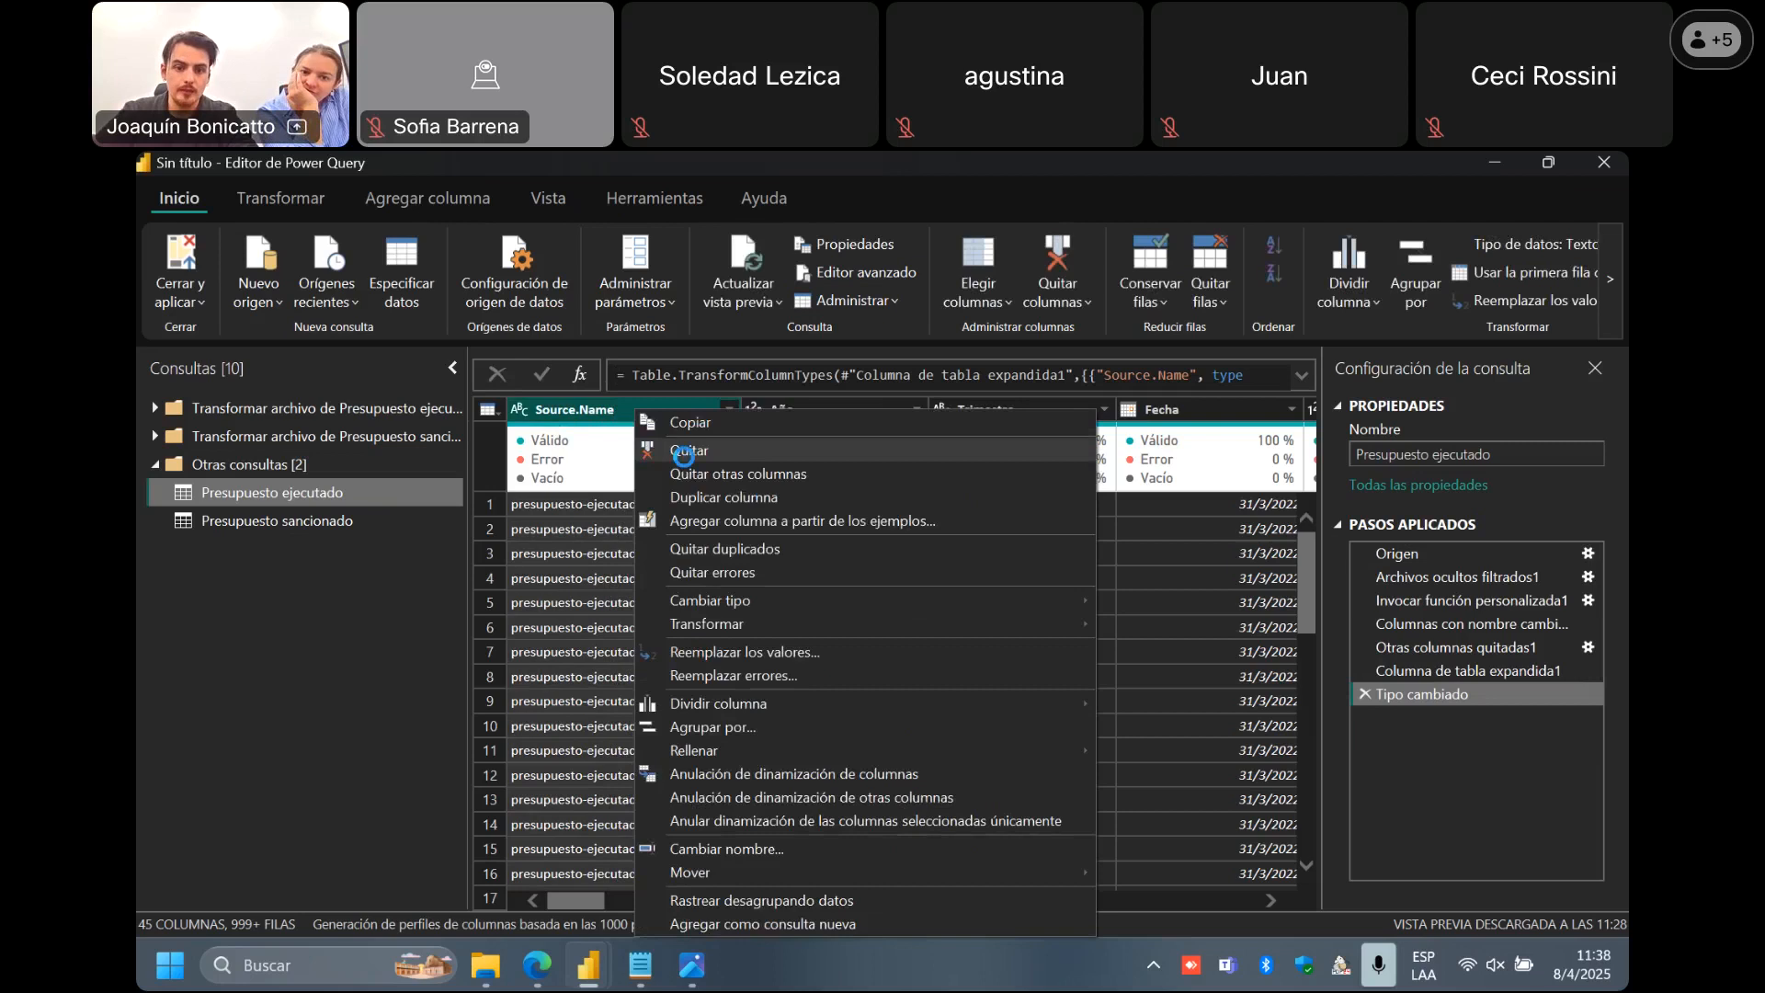
left_click(684, 454)
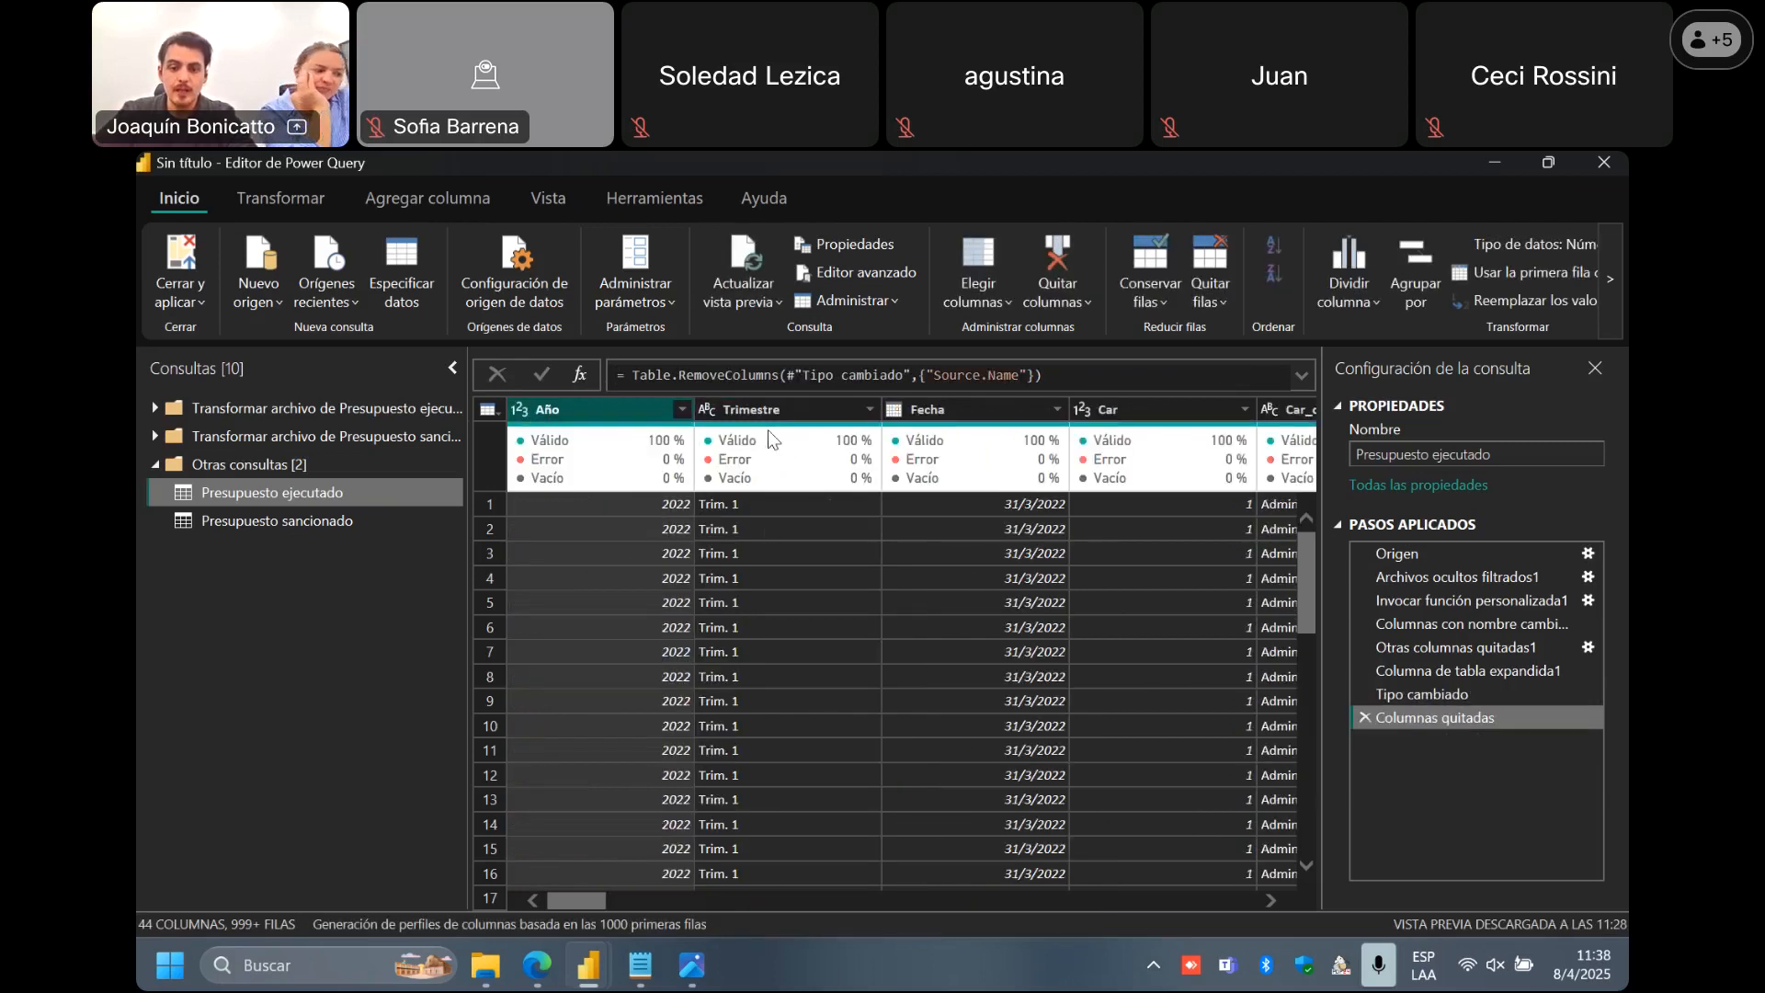
Try removing all columns other than Año from Presupuesto ejecutado, and delete the resulting Otras columnas quitadas step.
right_click(559, 411)
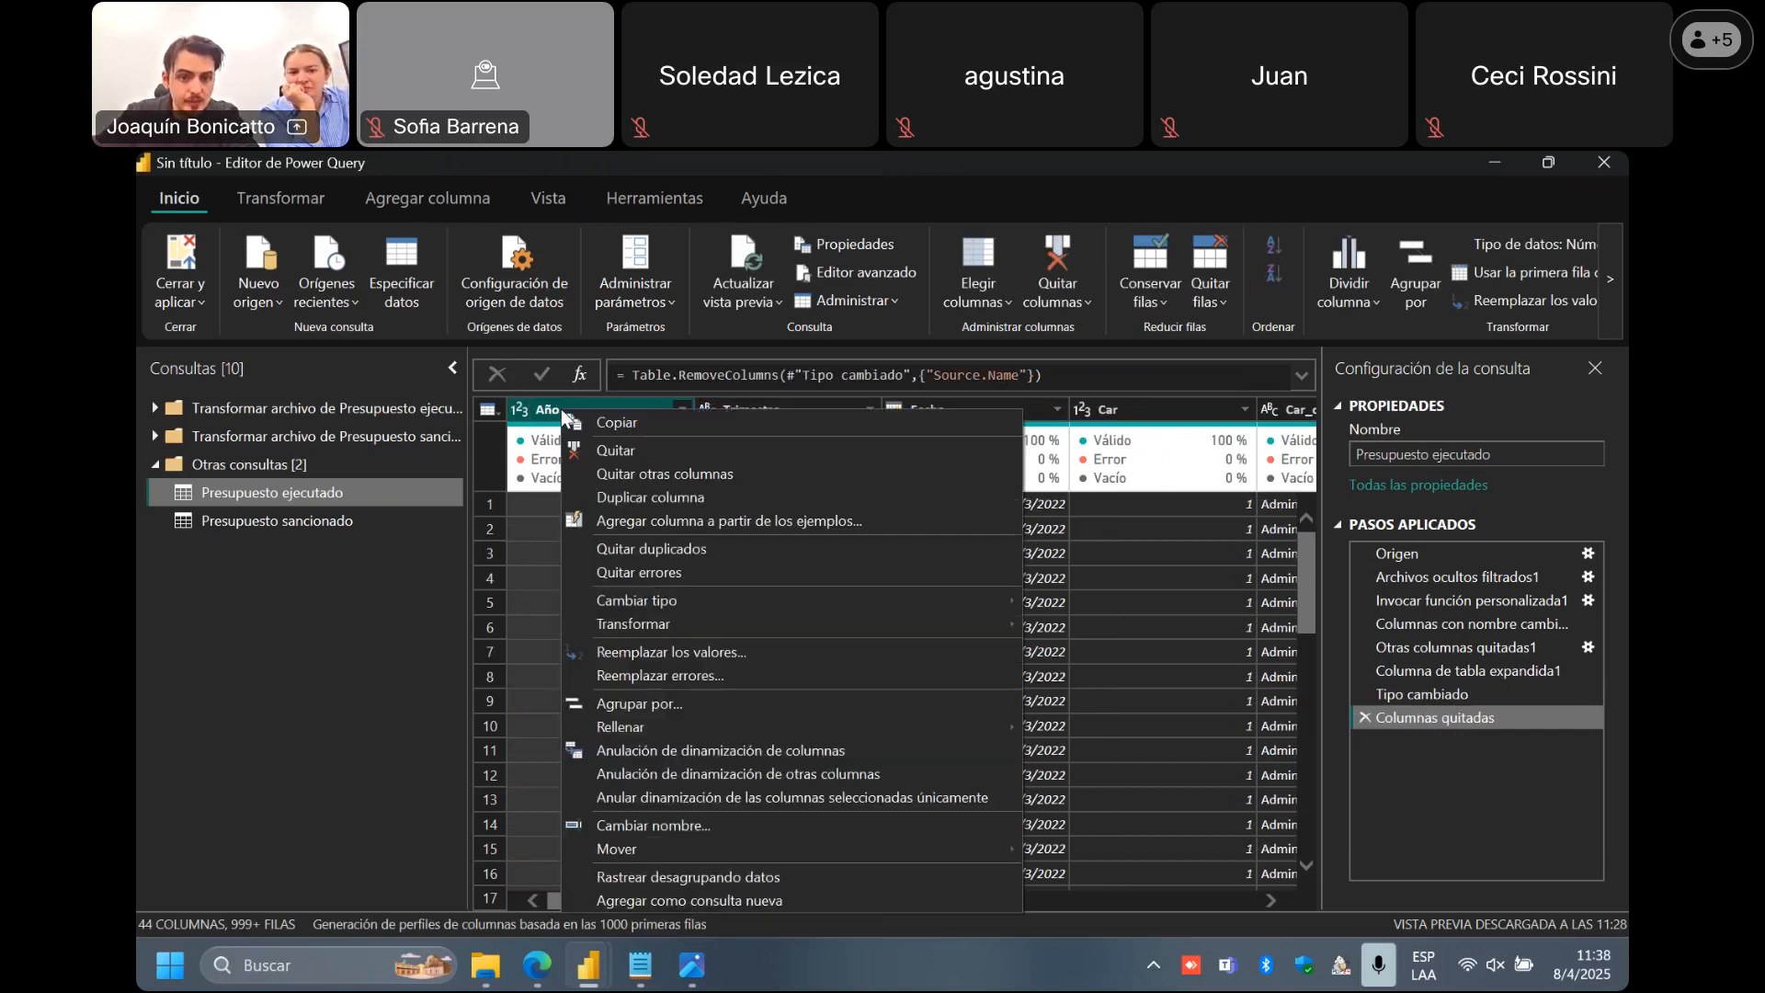
left_click(677, 477)
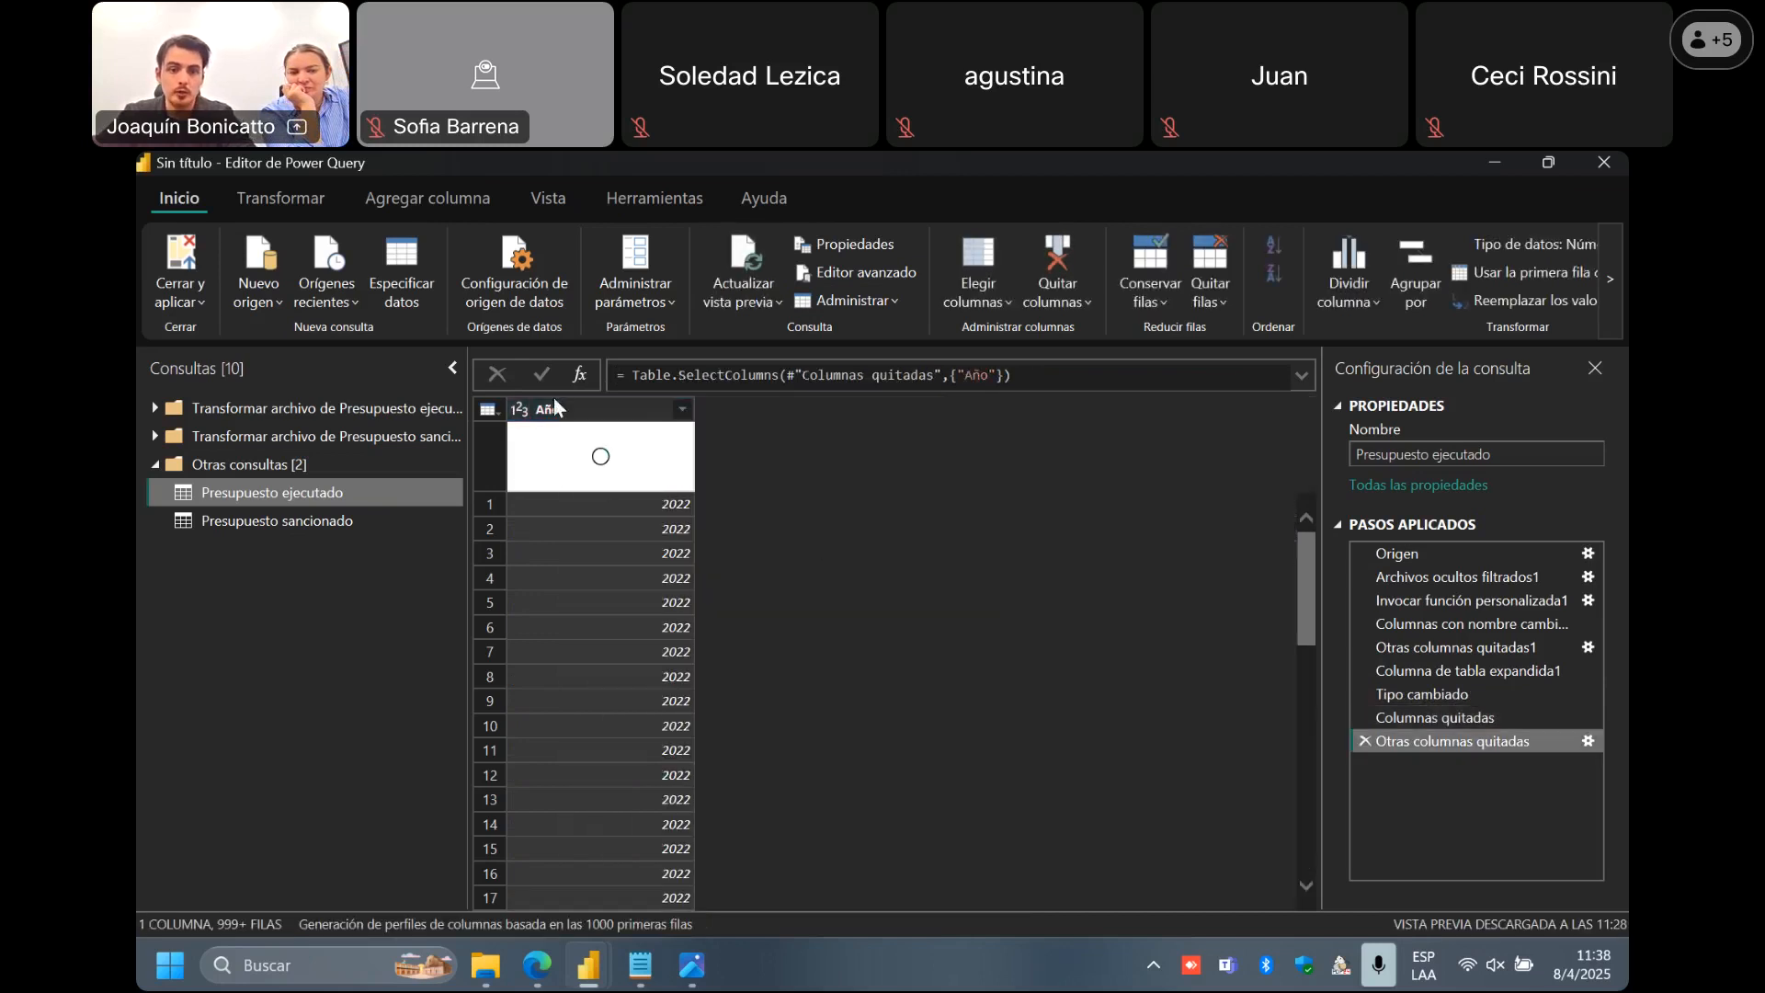
left_click(1364, 741)
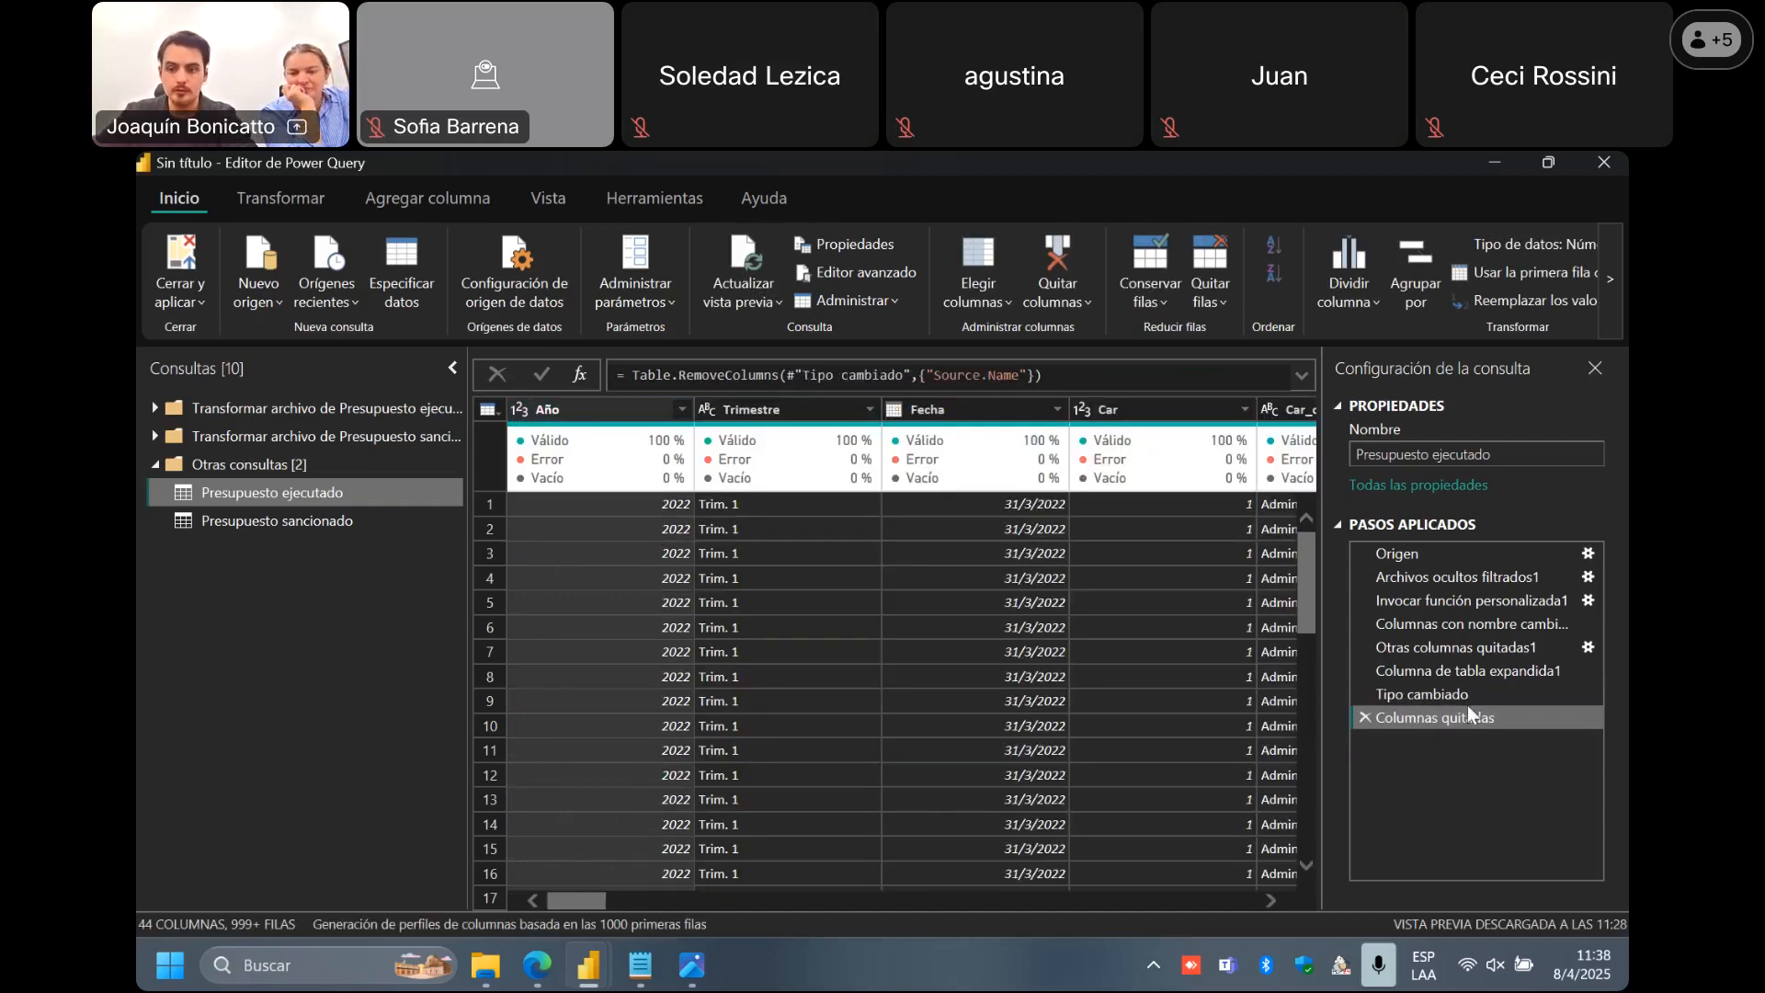
Remove the Source.Name column from the Presupuesto sancionado query.
left_click(302, 522)
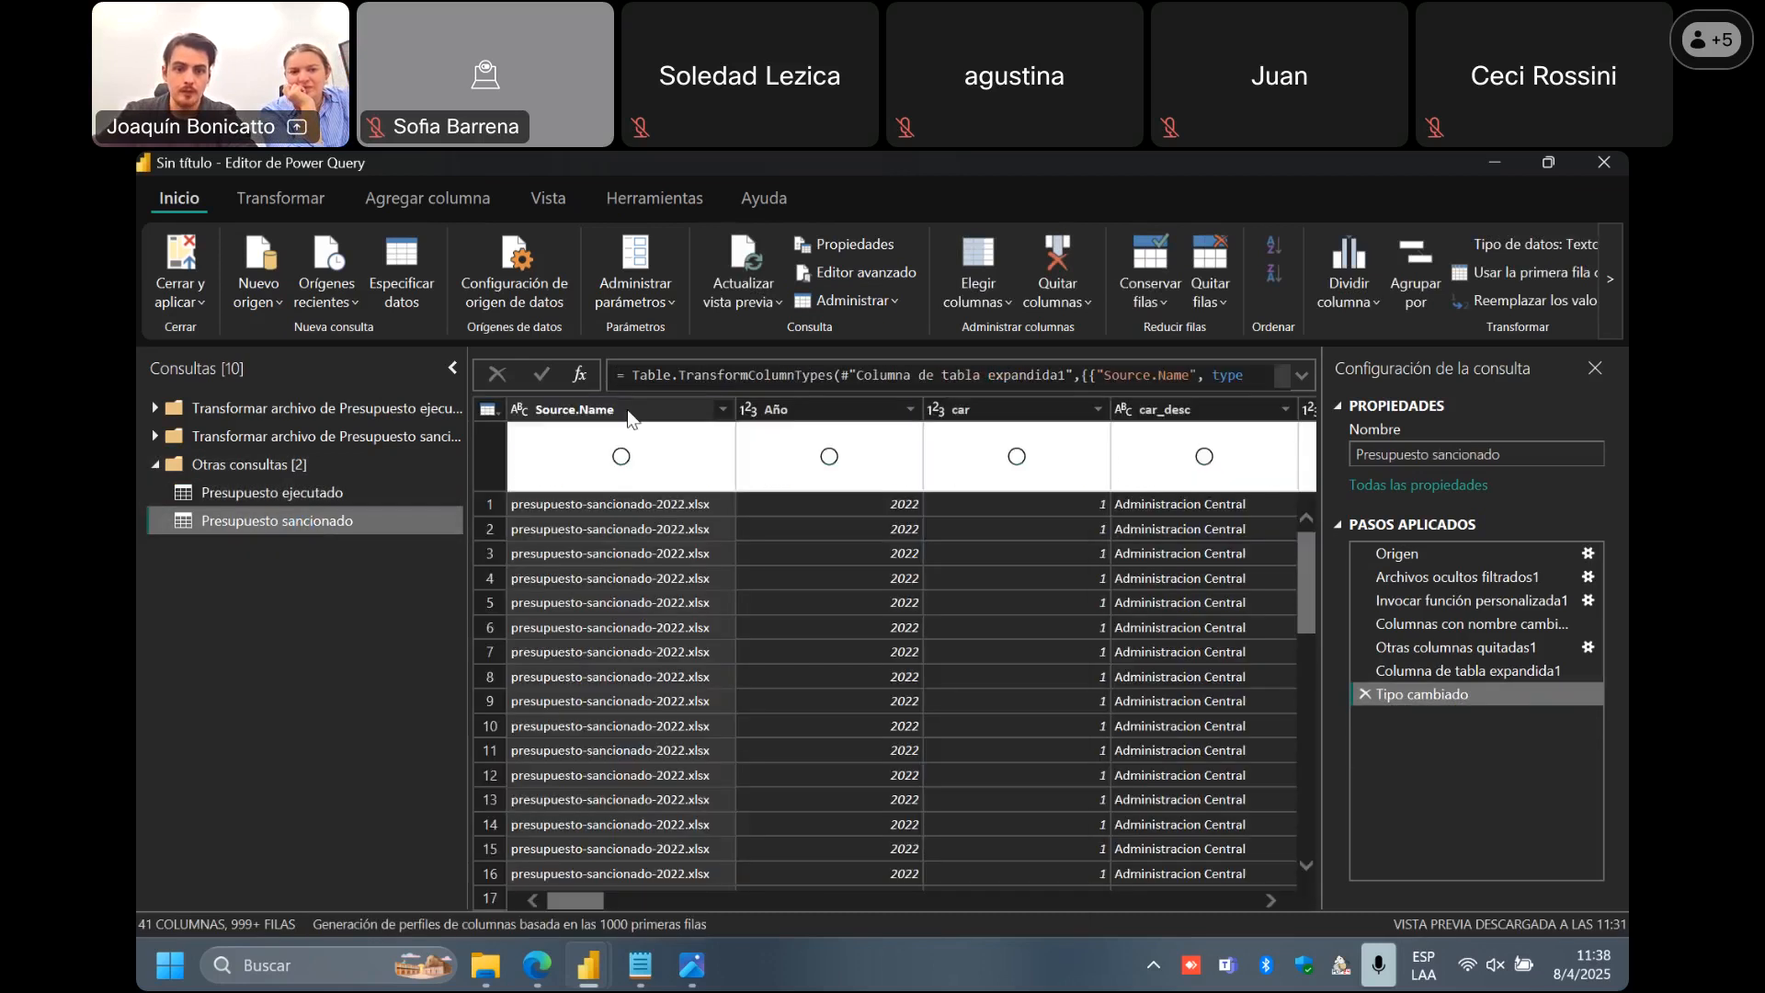
right_click(629, 410)
left_click(633, 456)
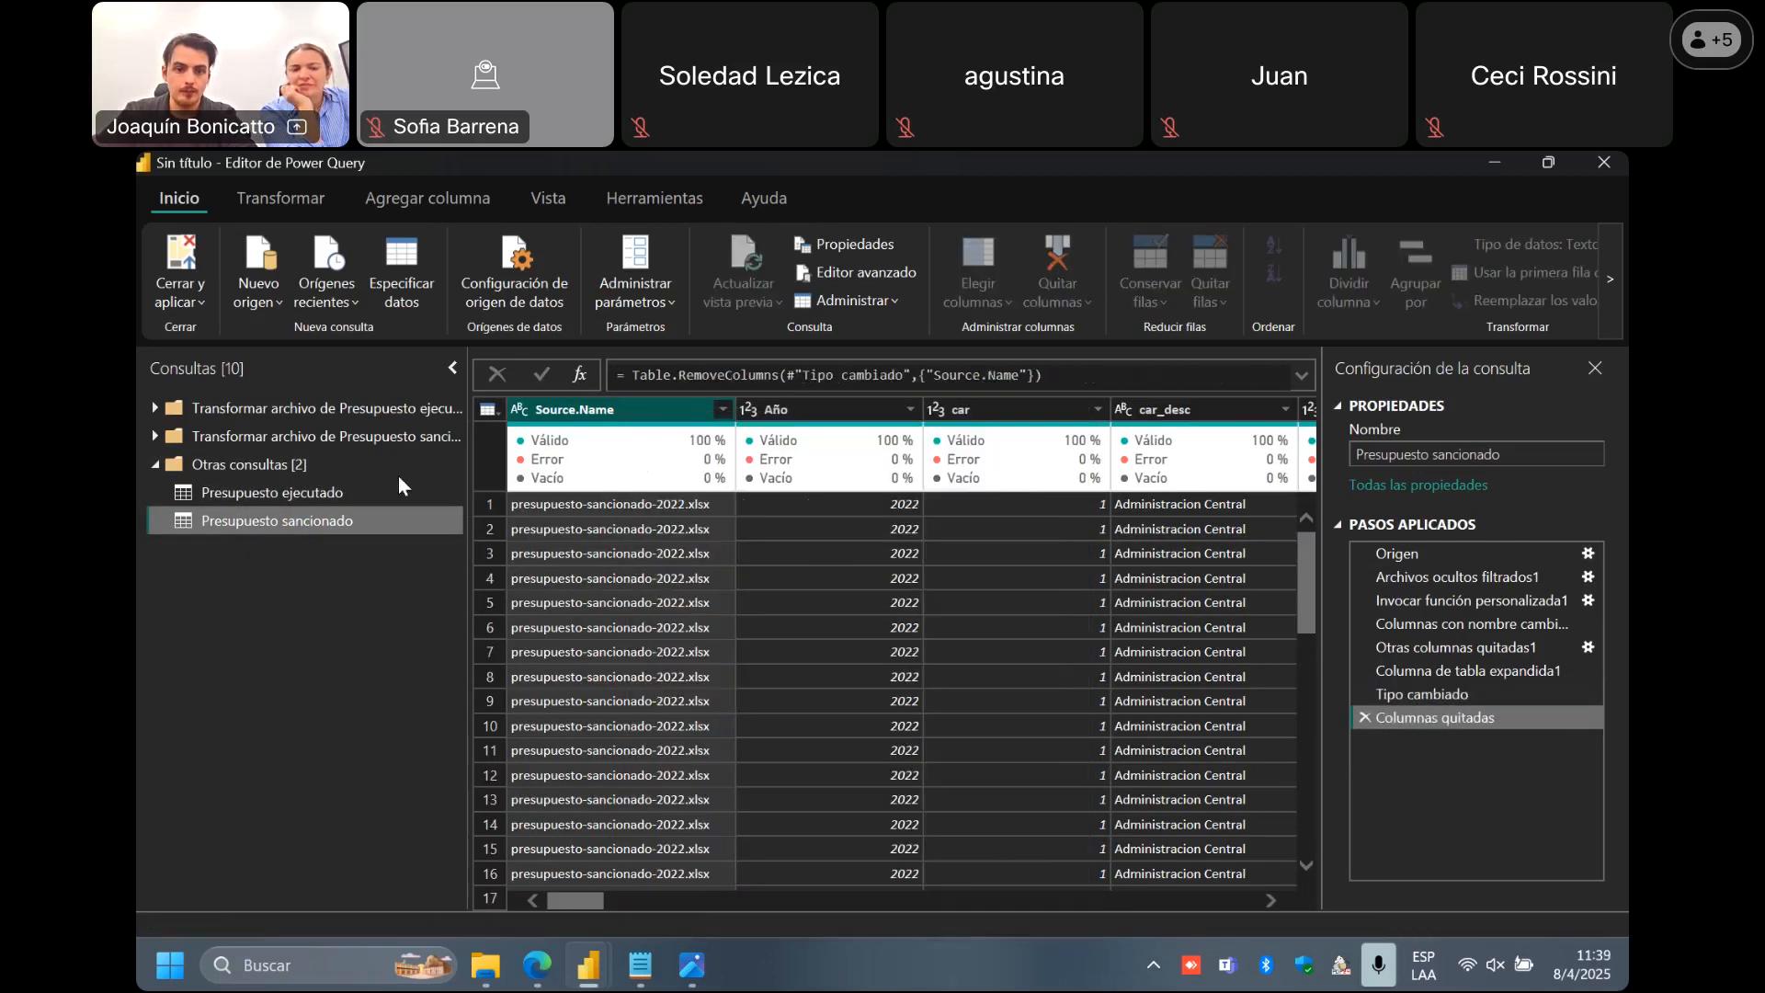
Show Presupuesto ejecutado again, view the Power BI Desktop report window, and return to the Power Query editor.
left_click(257, 488)
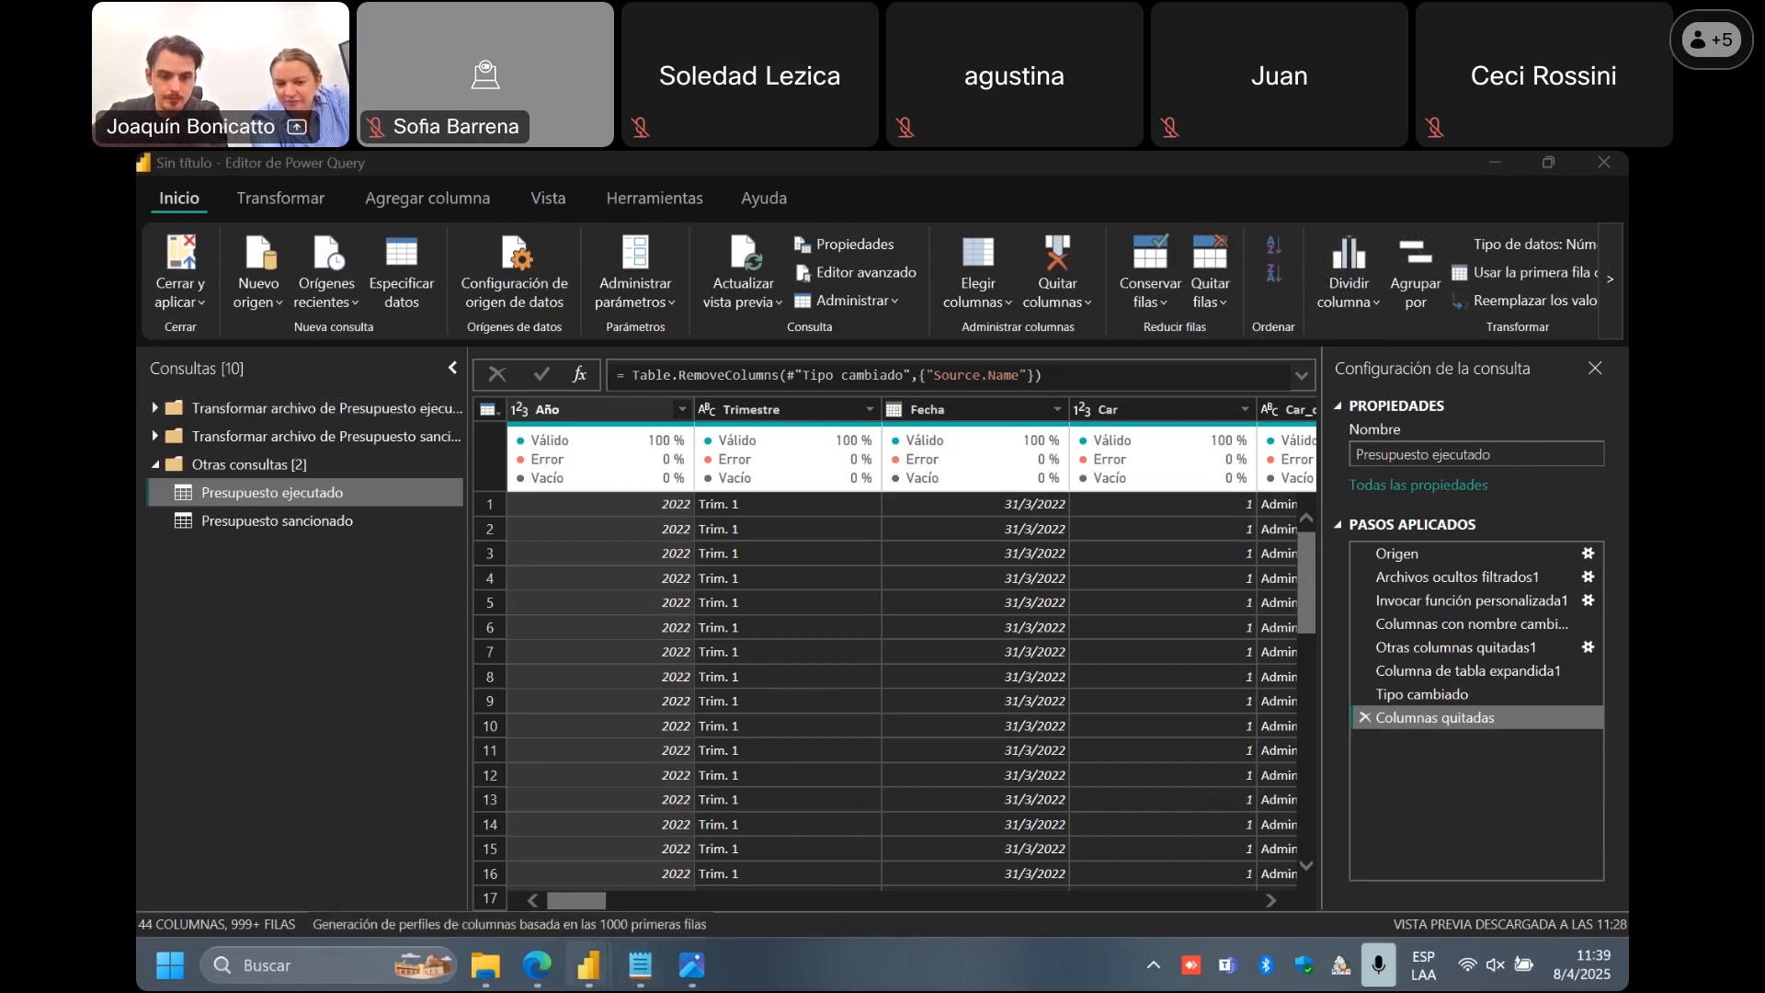
mouse_move(589, 965)
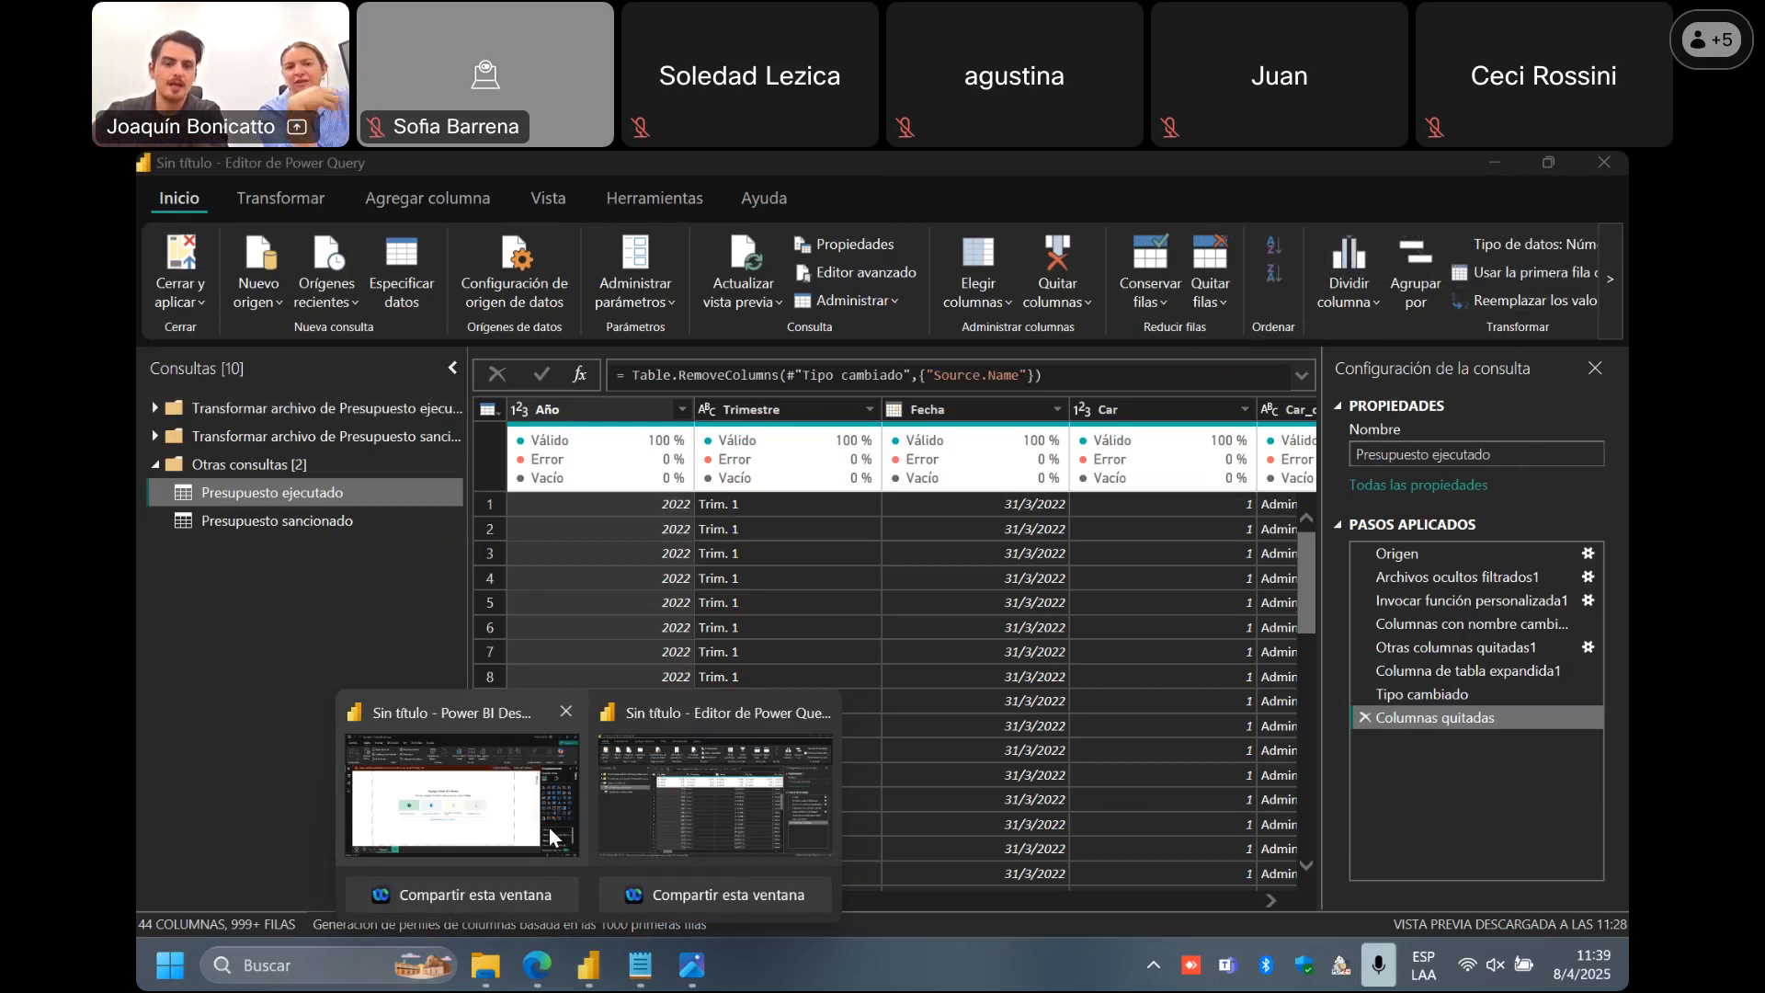
left_click(553, 837)
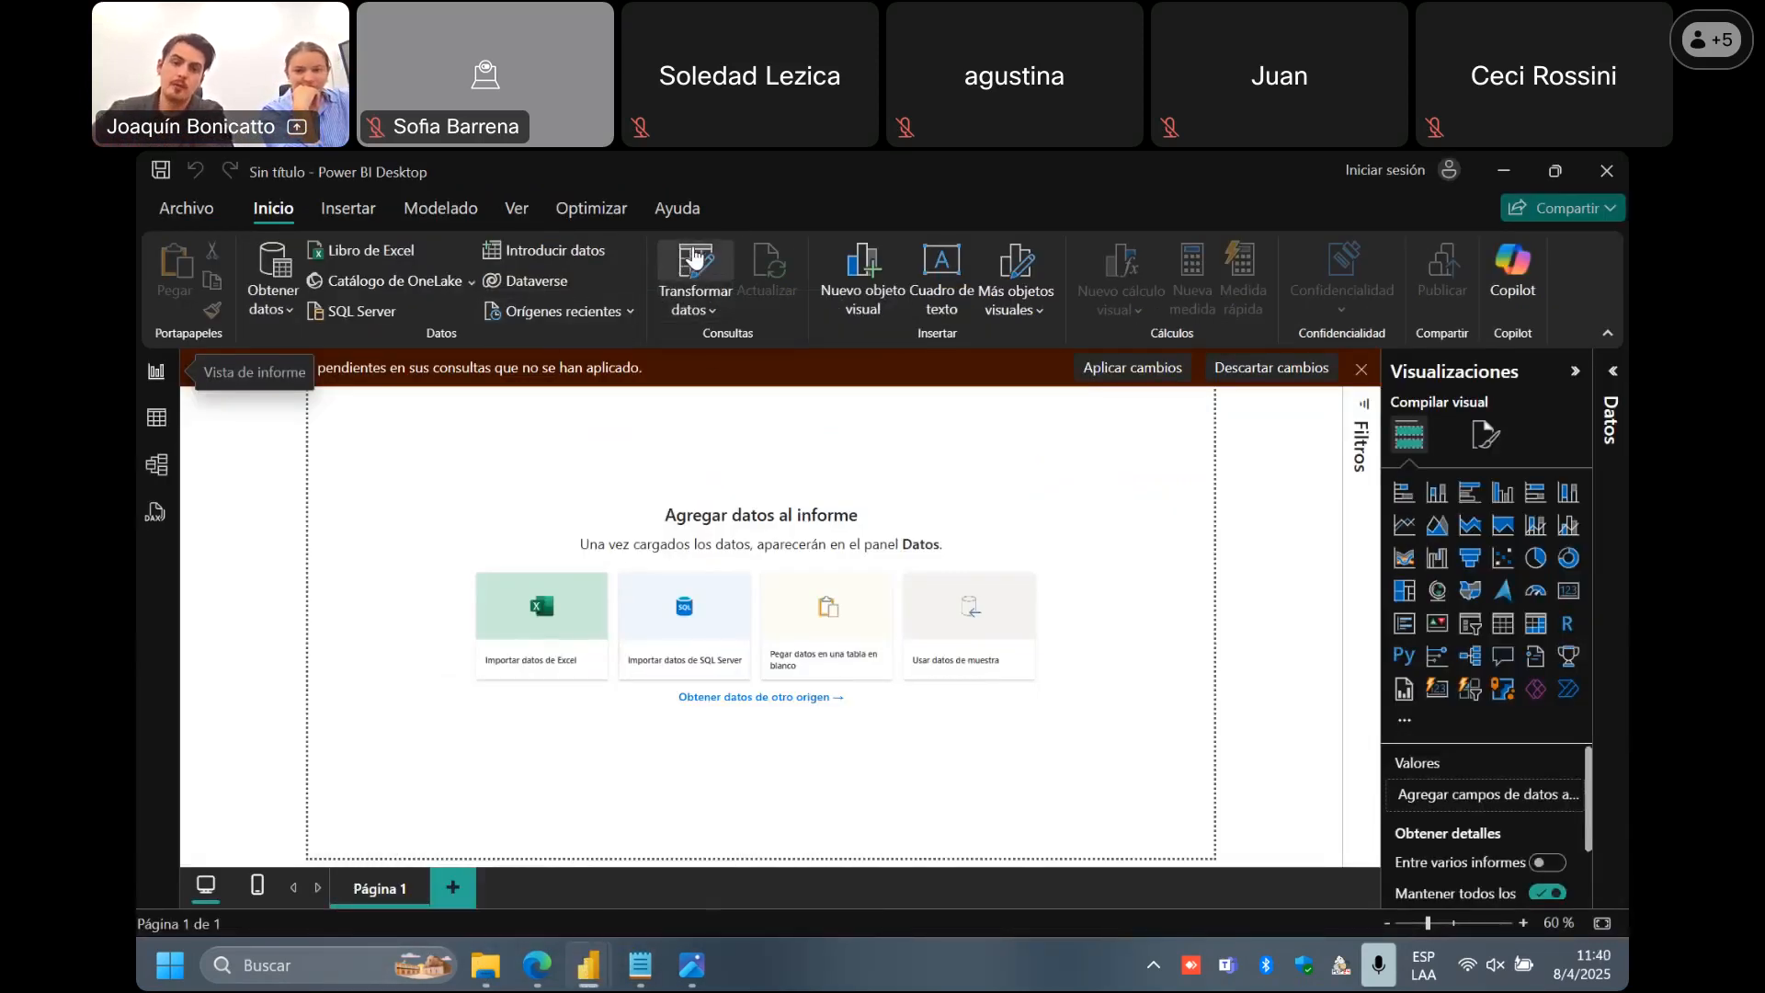
mouse_move(588, 966)
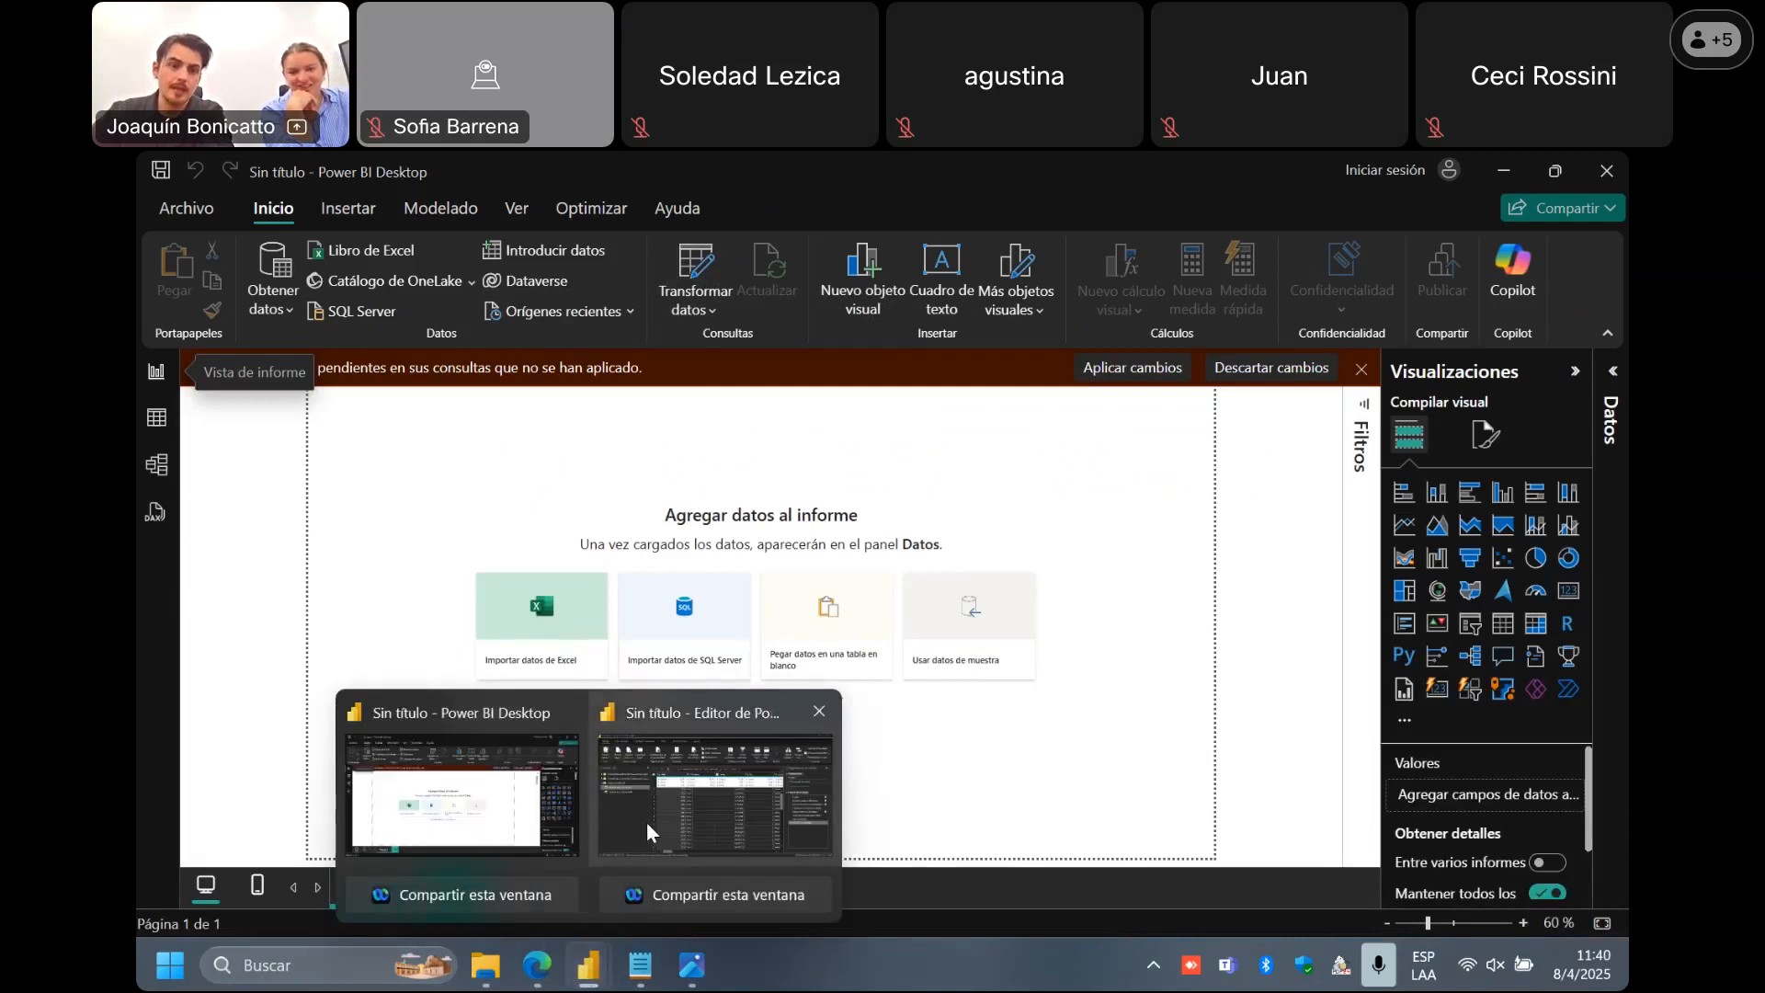
left_click(647, 822)
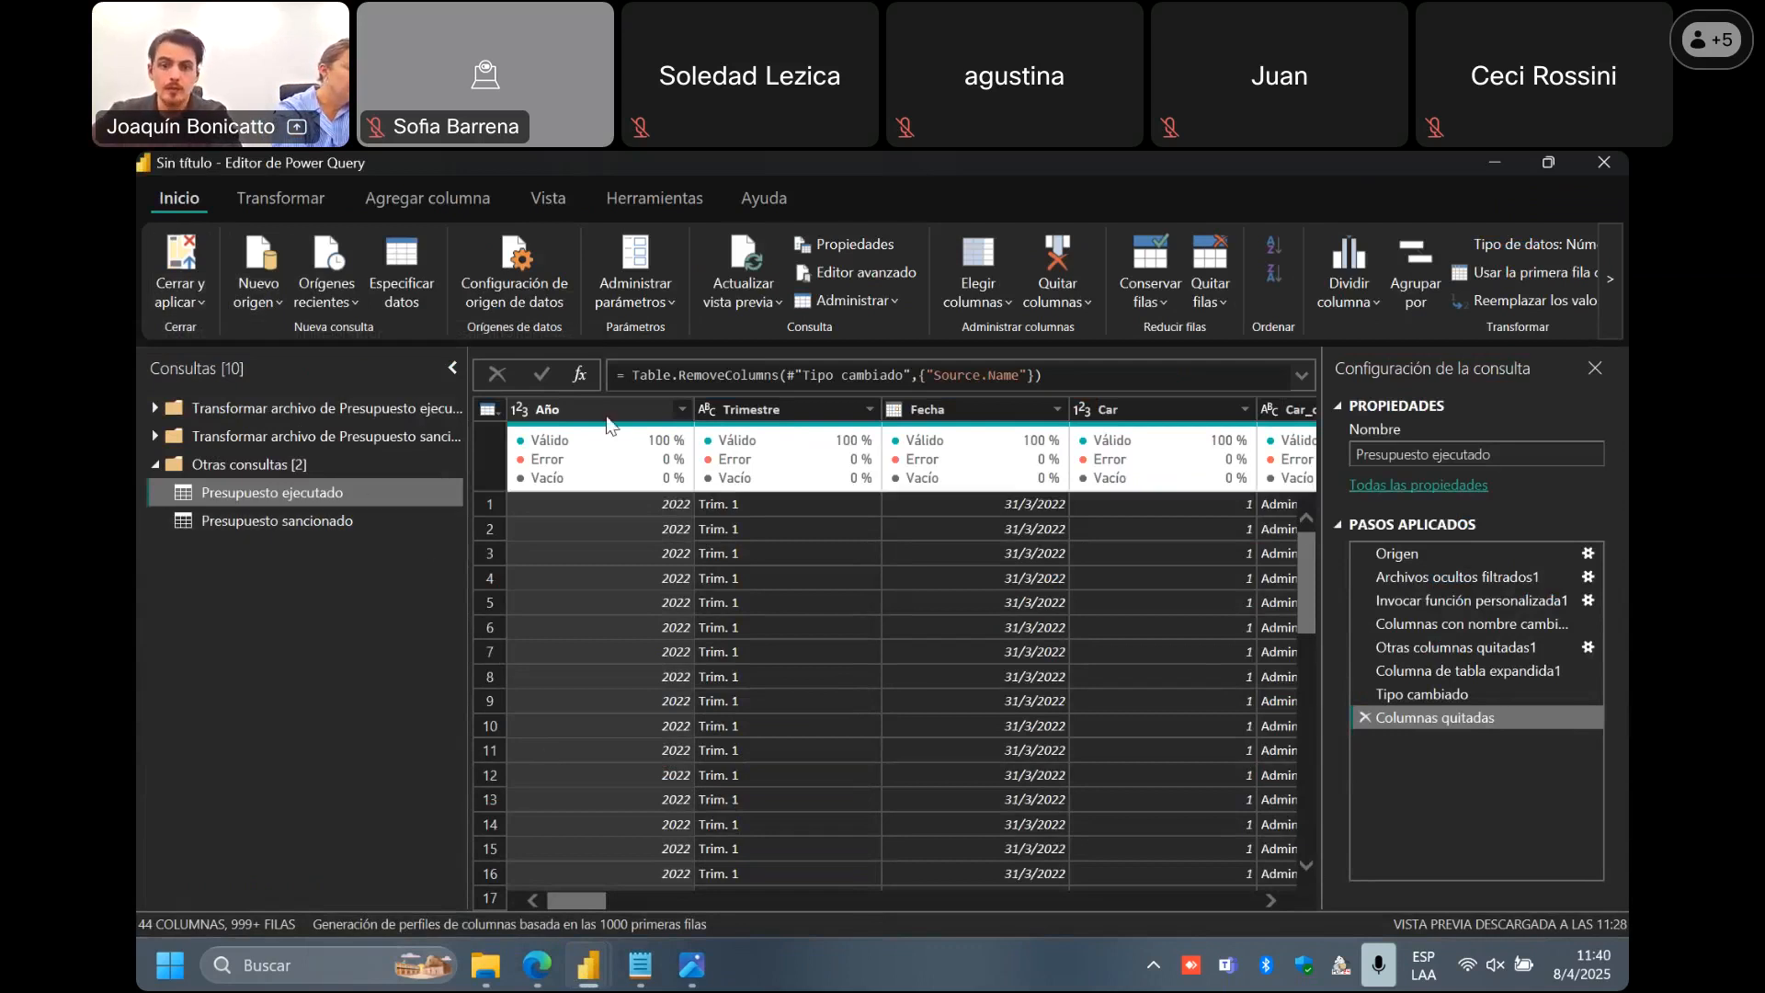
left_click(154, 432)
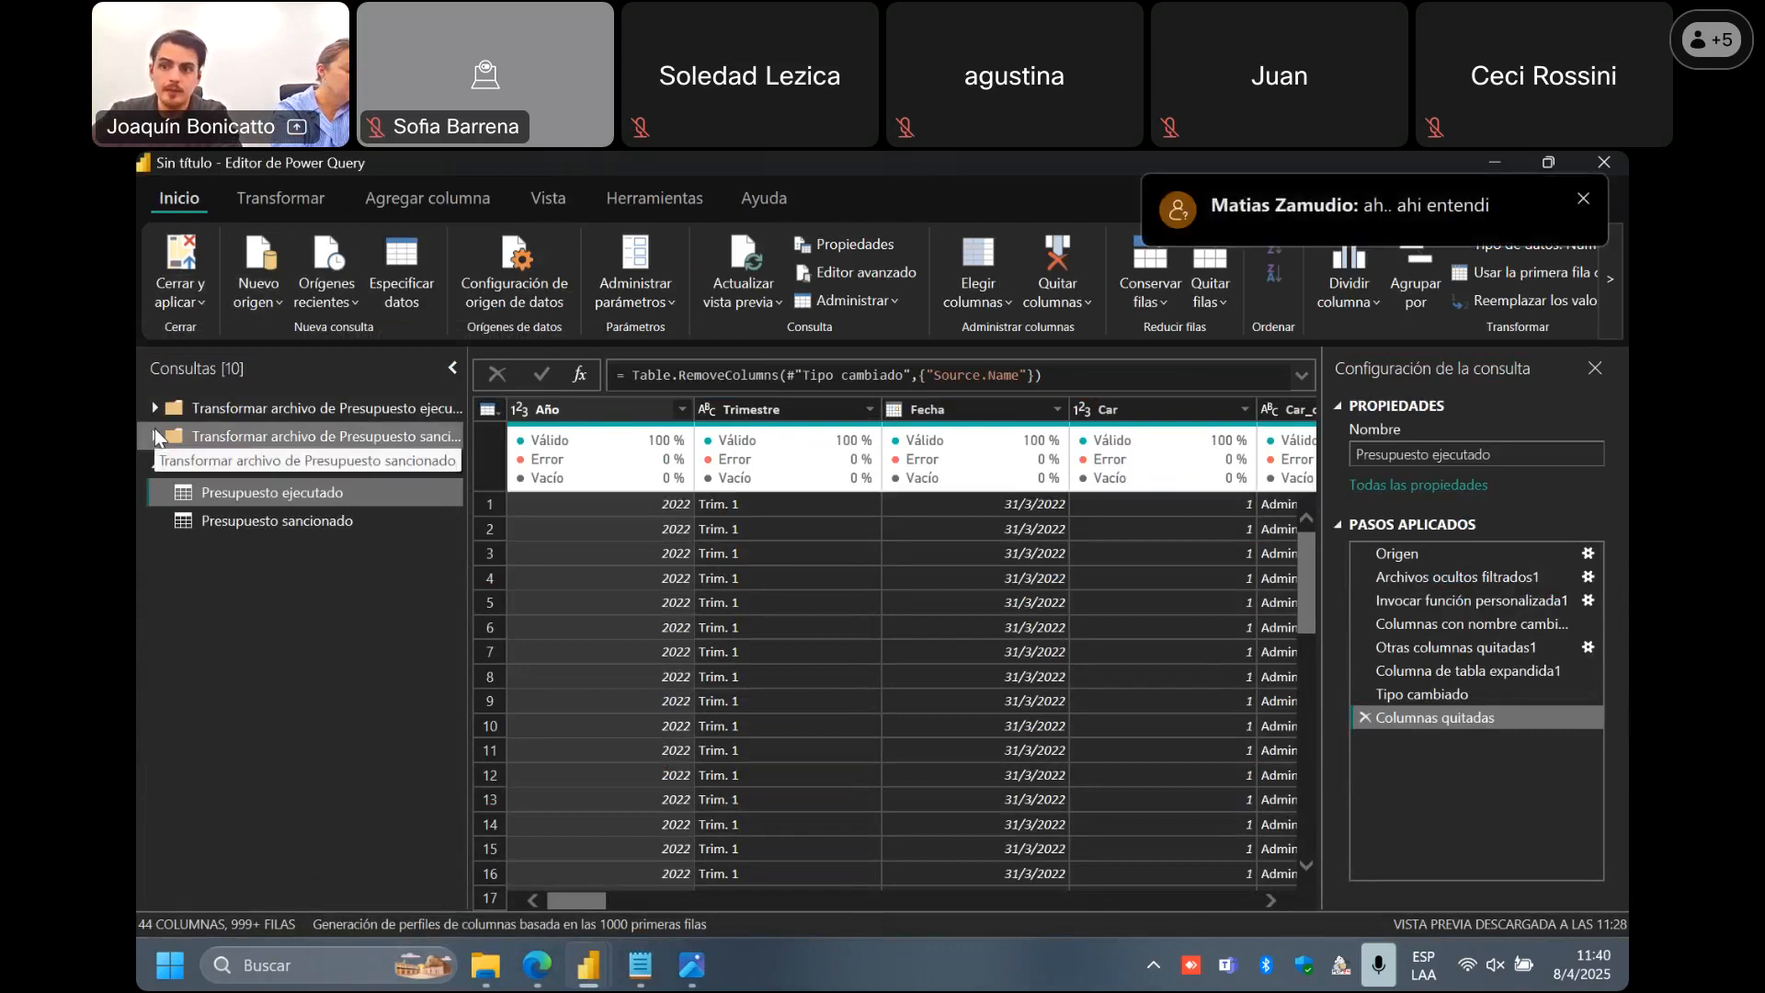
left_click(154, 437)
key("Up")
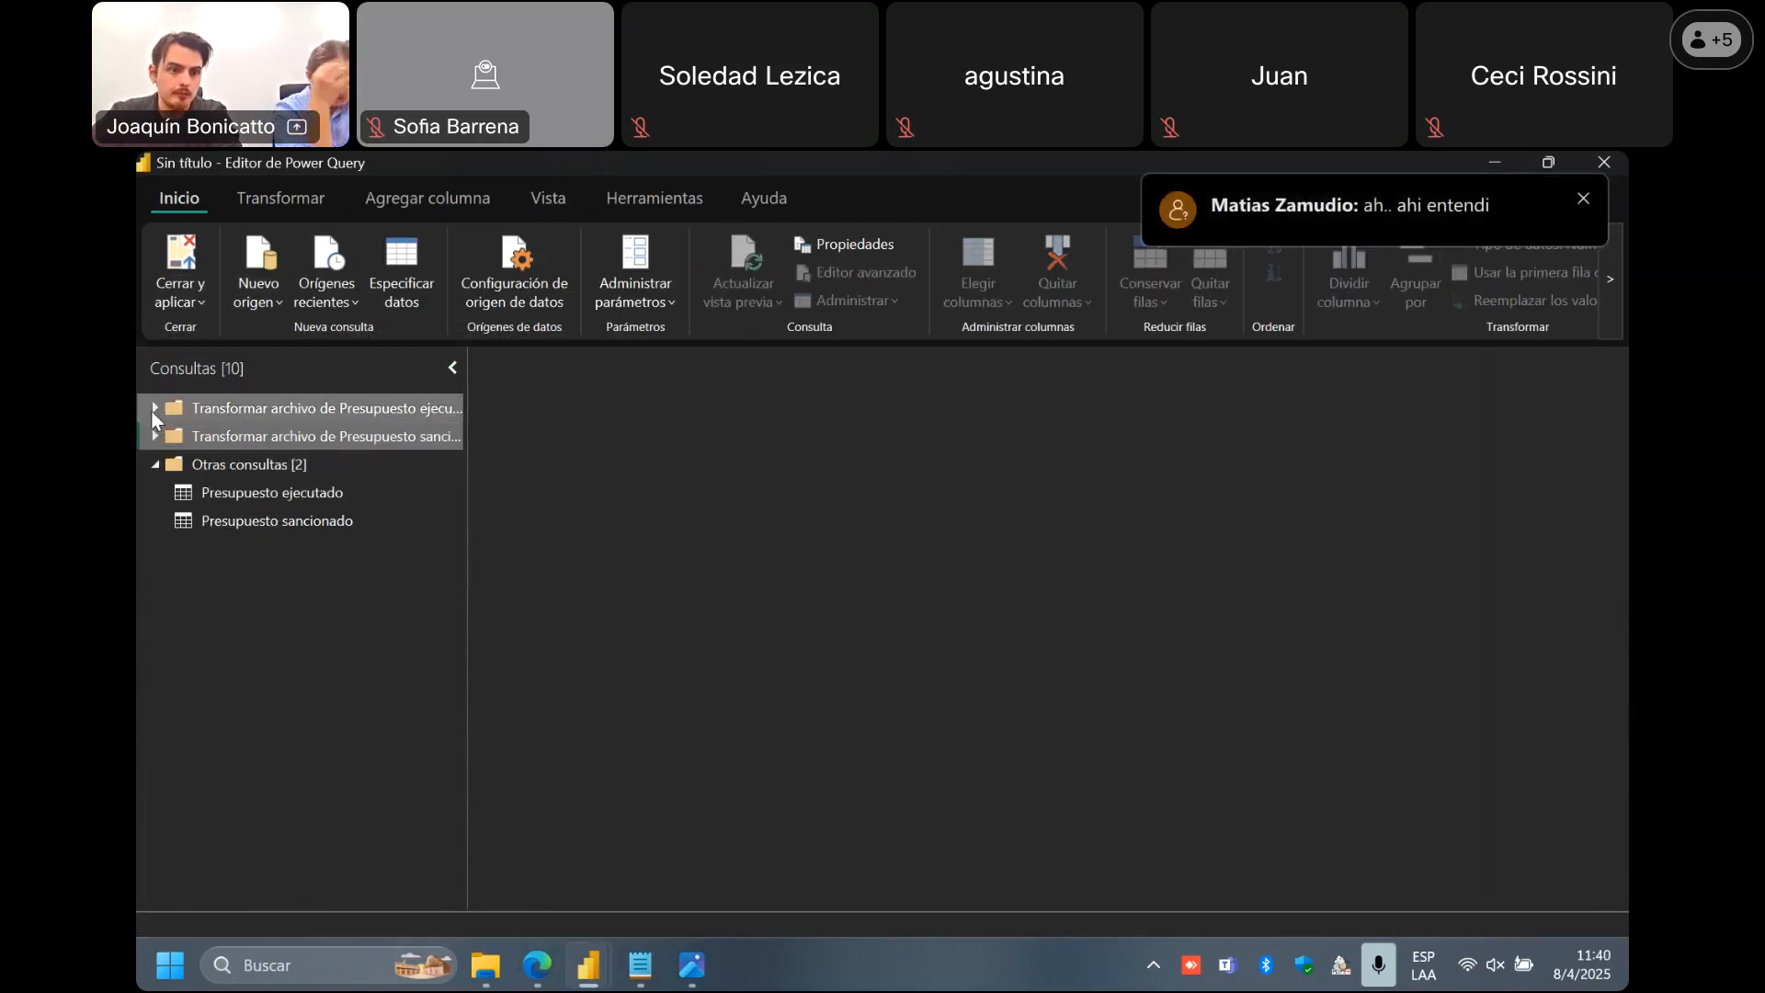
key("Right")
key("Left")
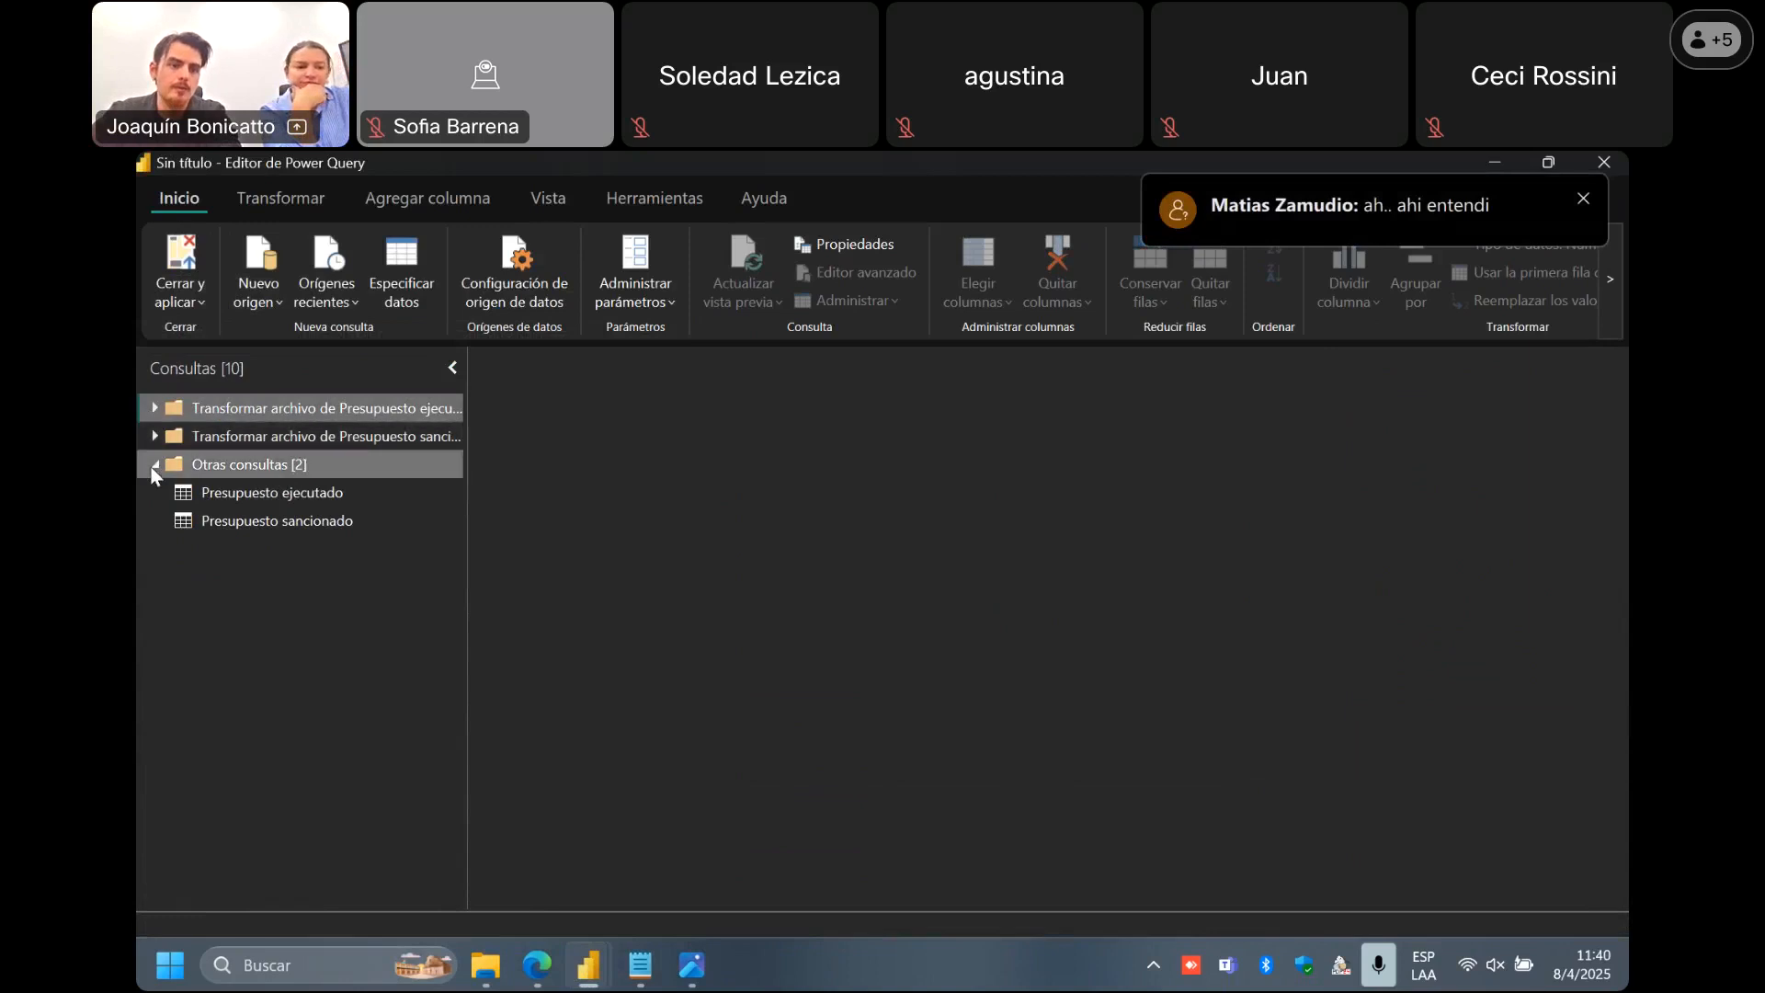
left_click(152, 465)
left_click(152, 466)
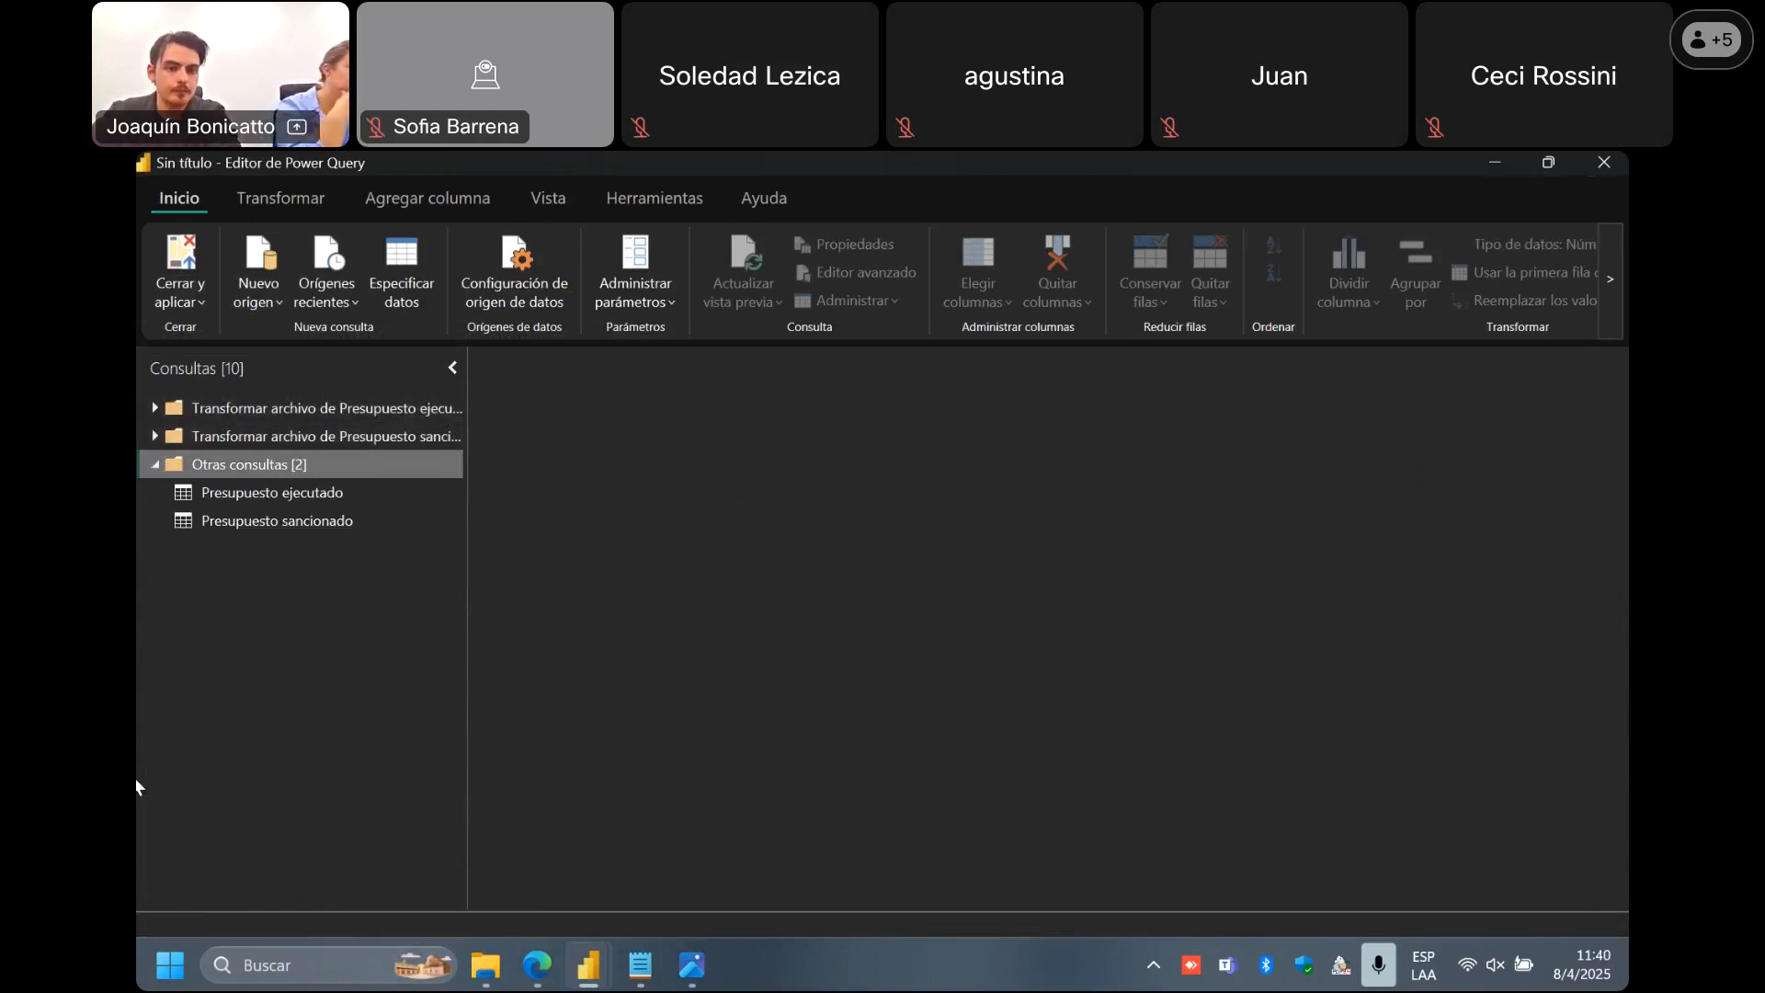
Look over the Power Query display options and the Power BI Desktop report view, and return to the Power Query editor.
left_click(1617, 291)
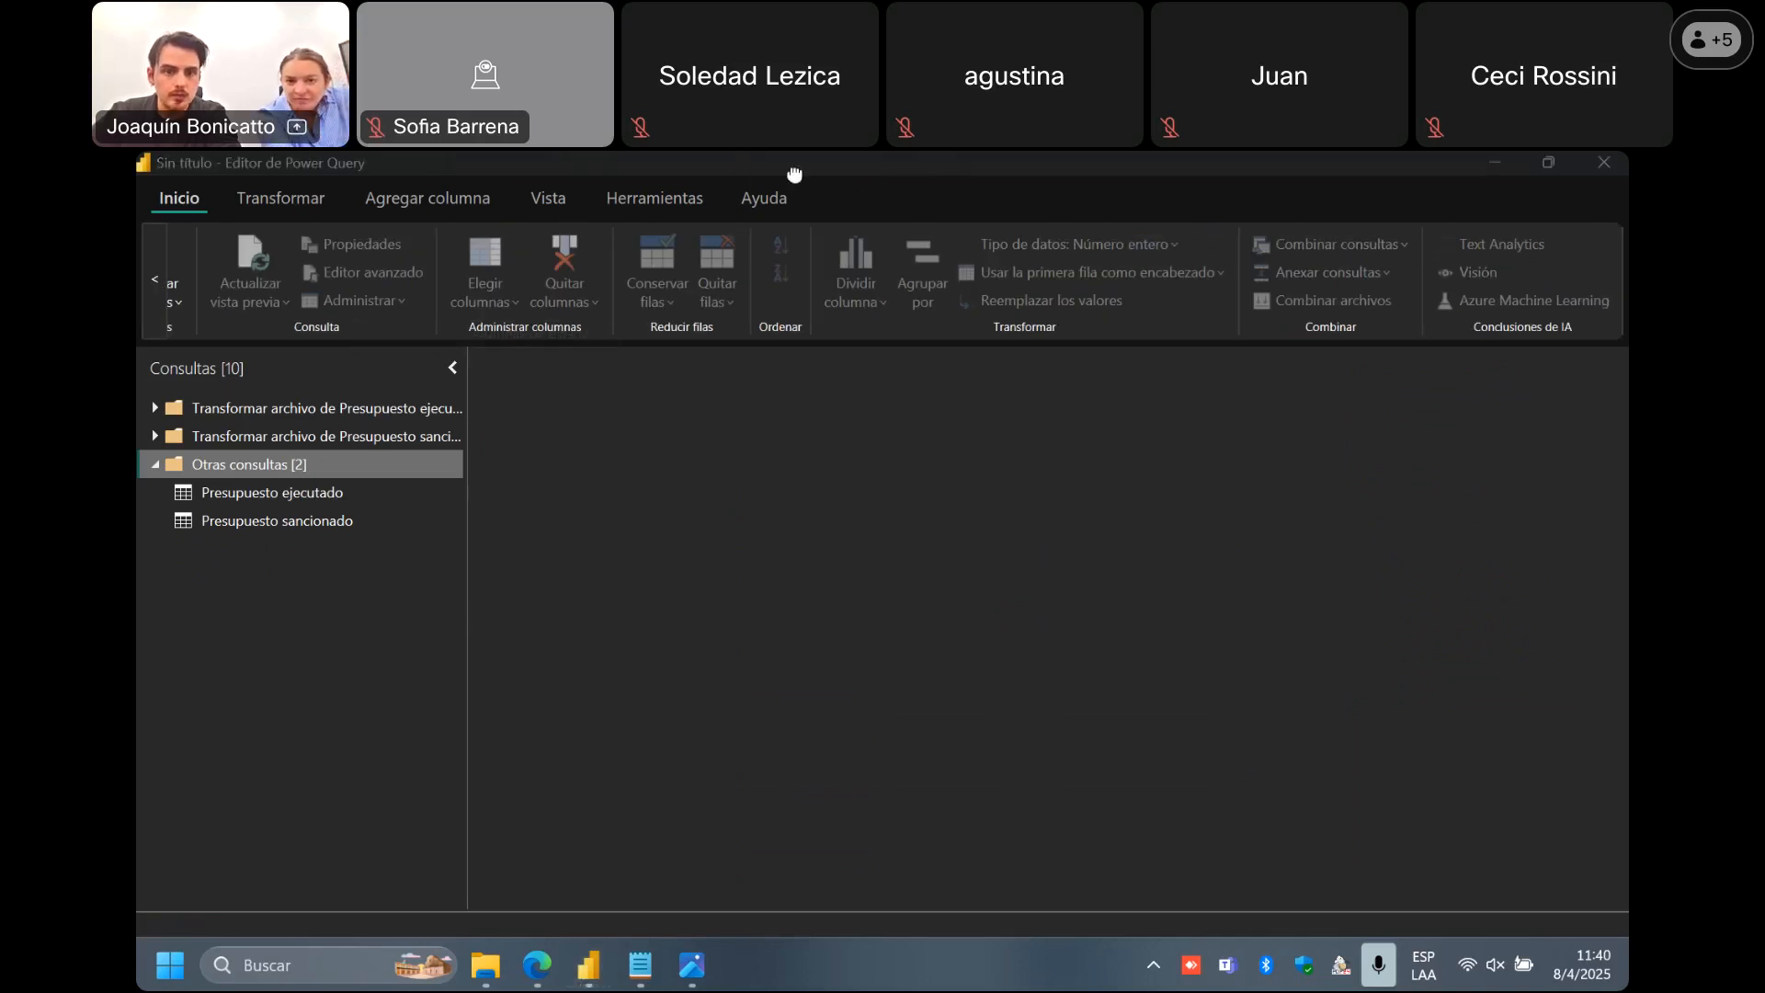
left_click(550, 198)
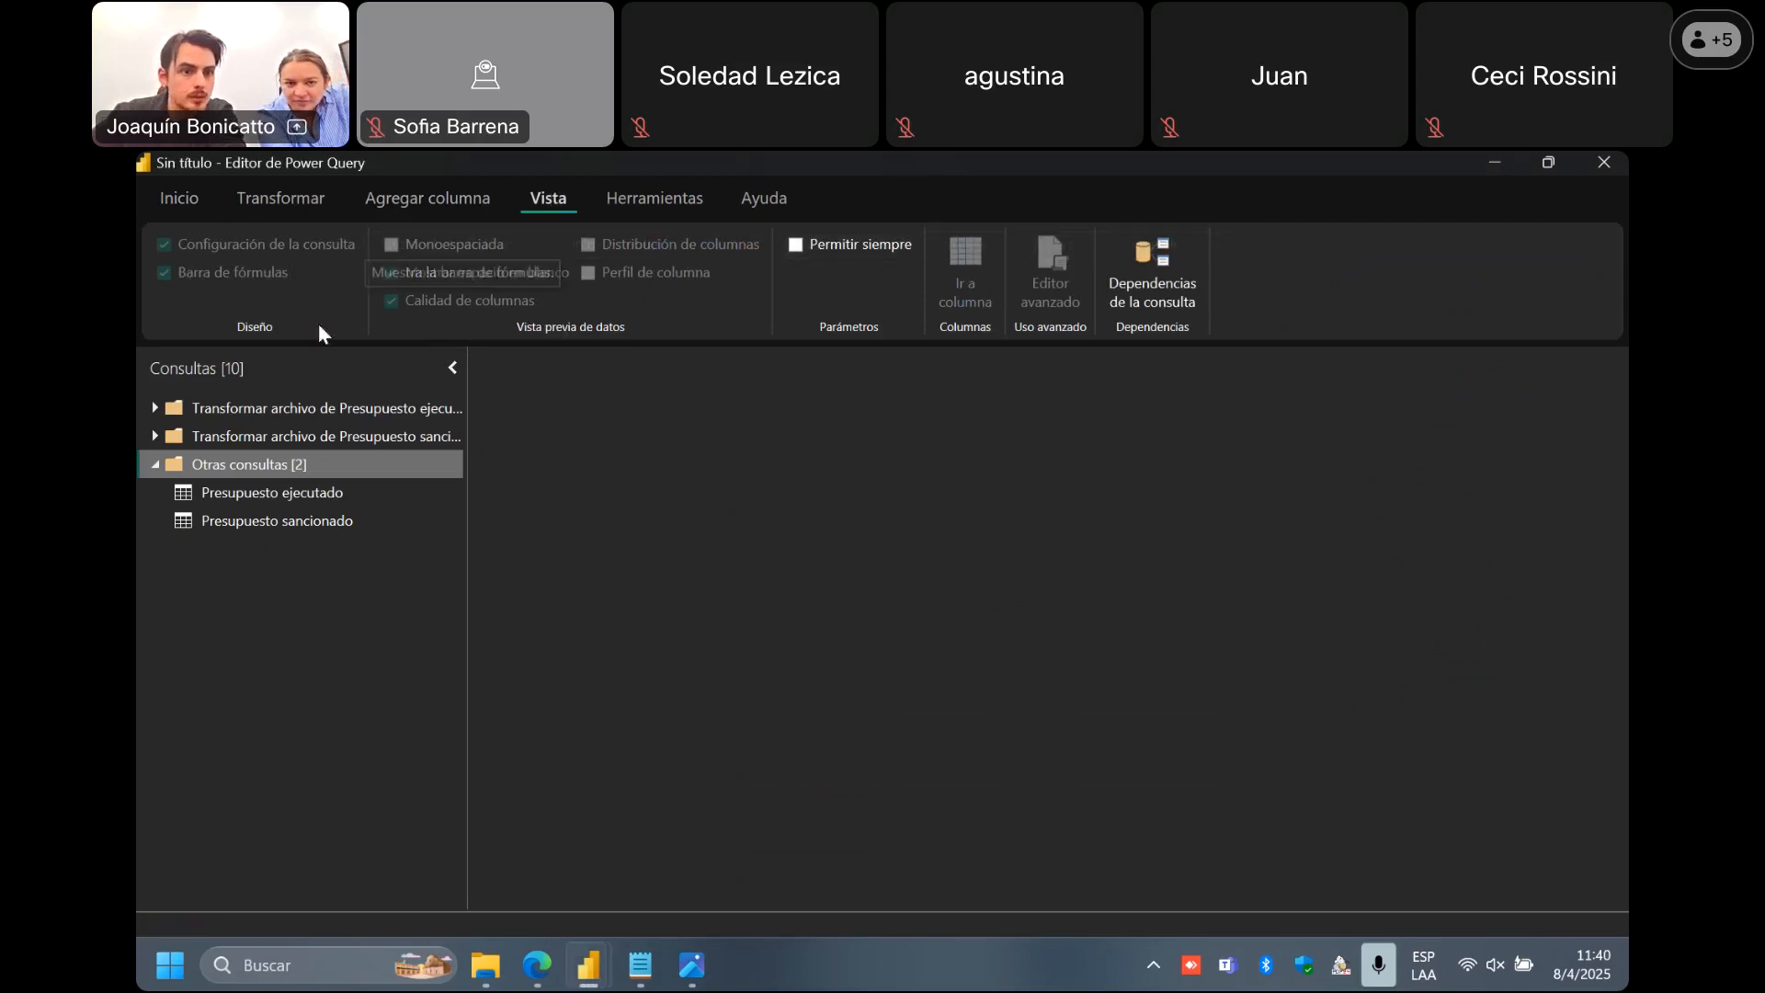
left_click(451, 368)
left_click(157, 372)
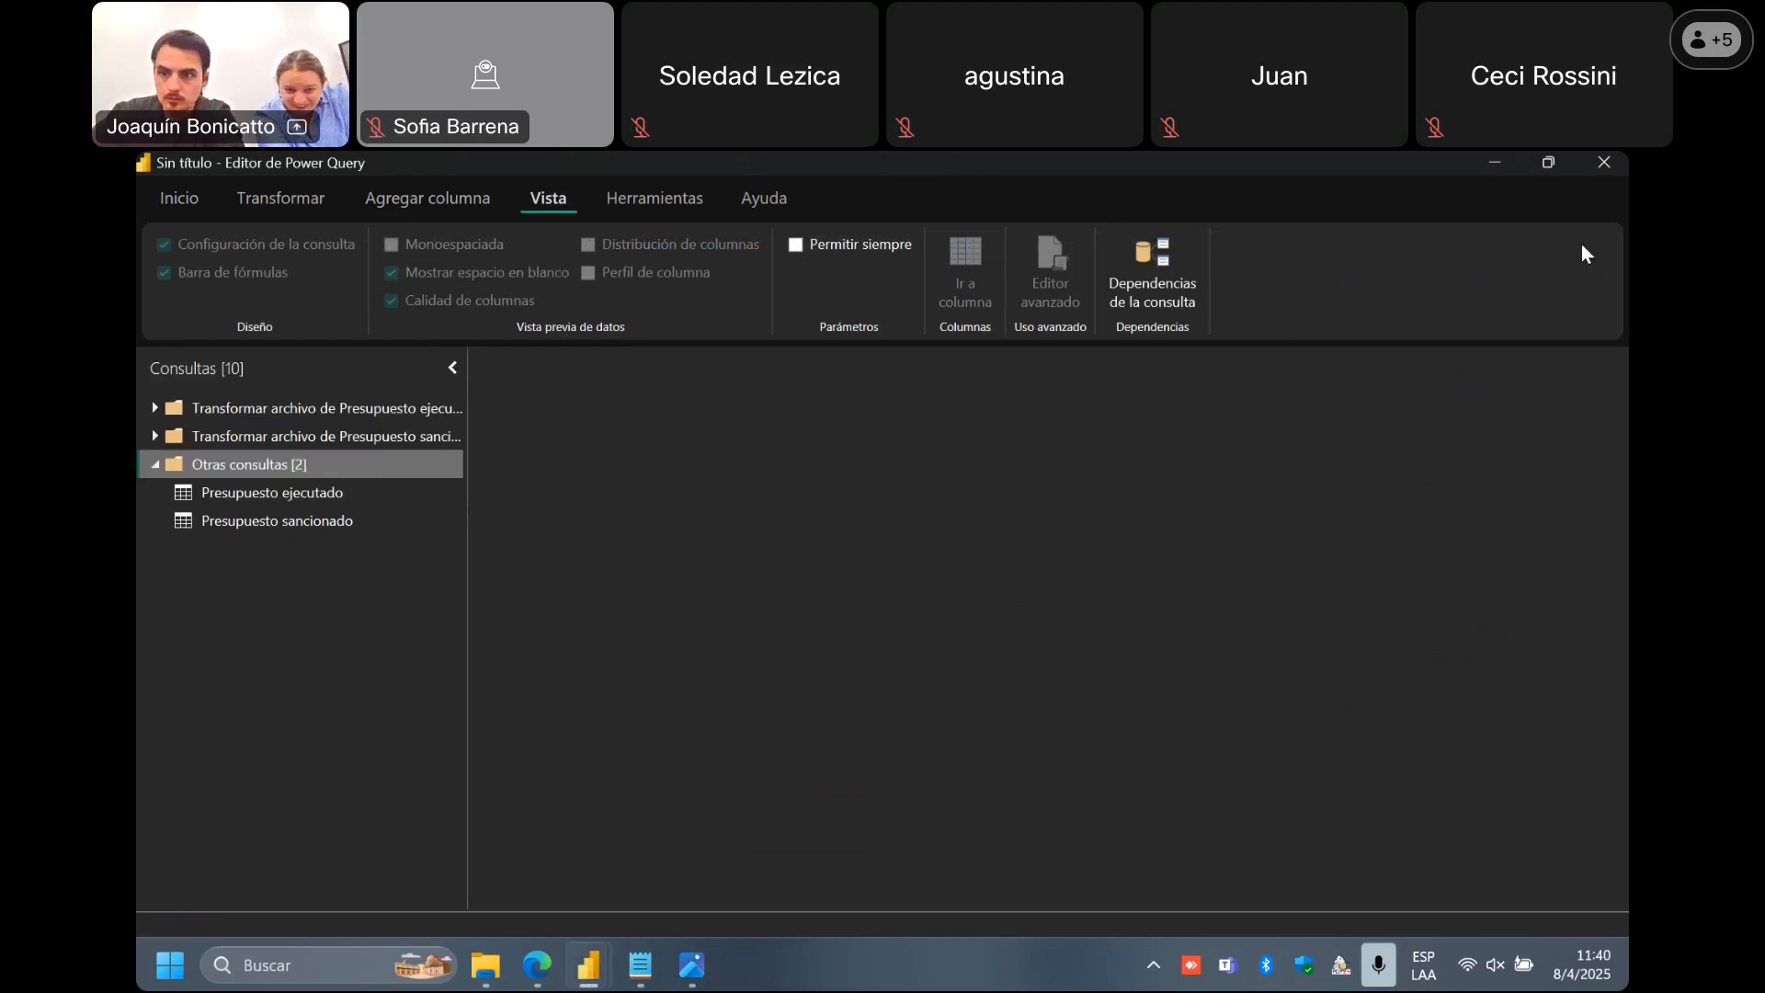
left_click(1495, 166)
mouse_move(589, 965)
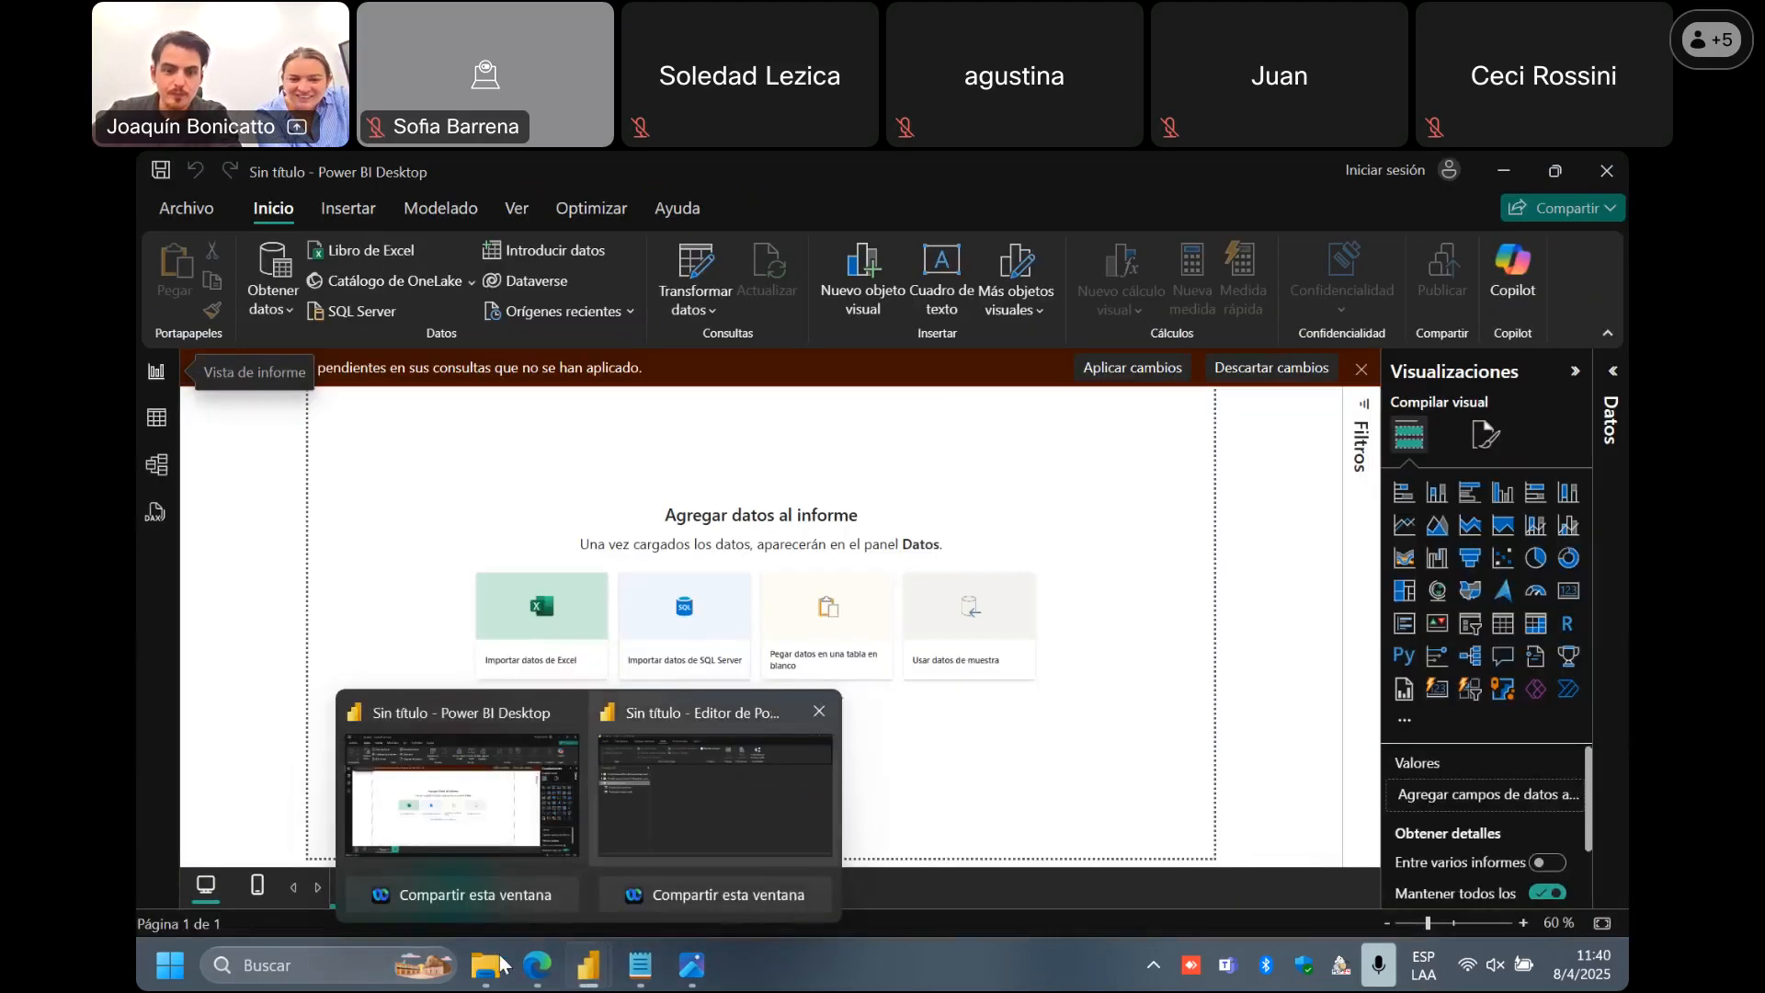
left_click(631, 770)
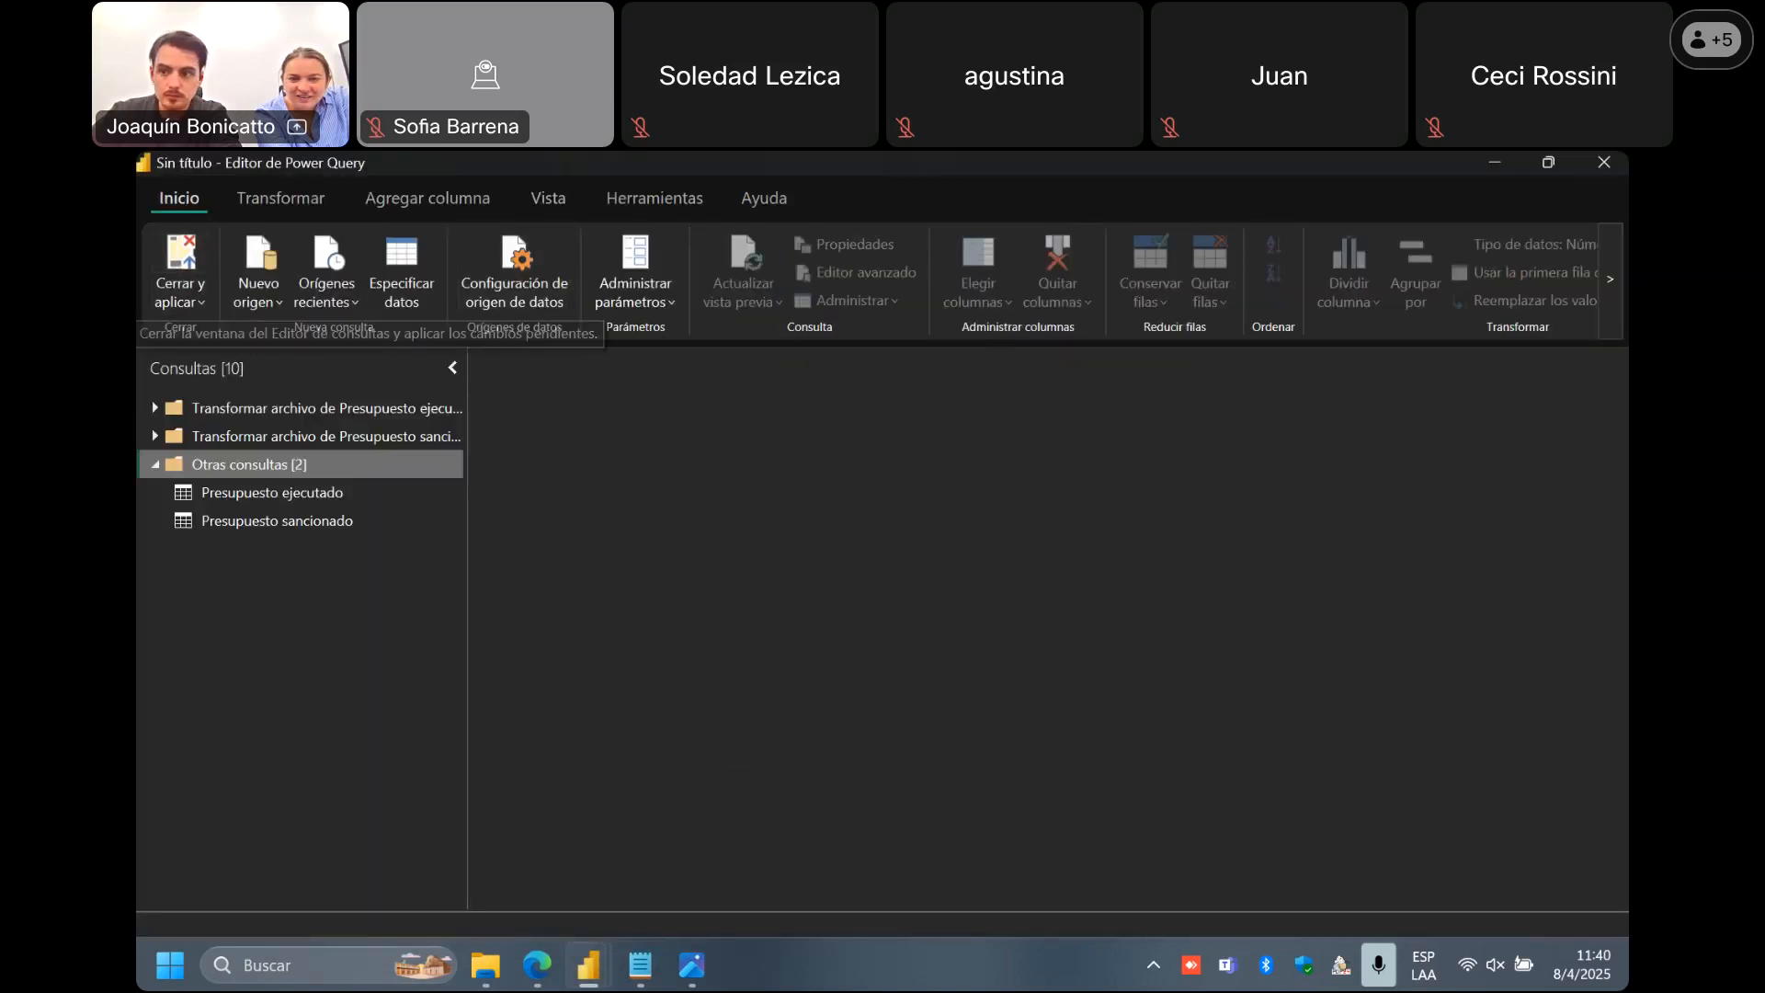
left_click(1609, 307)
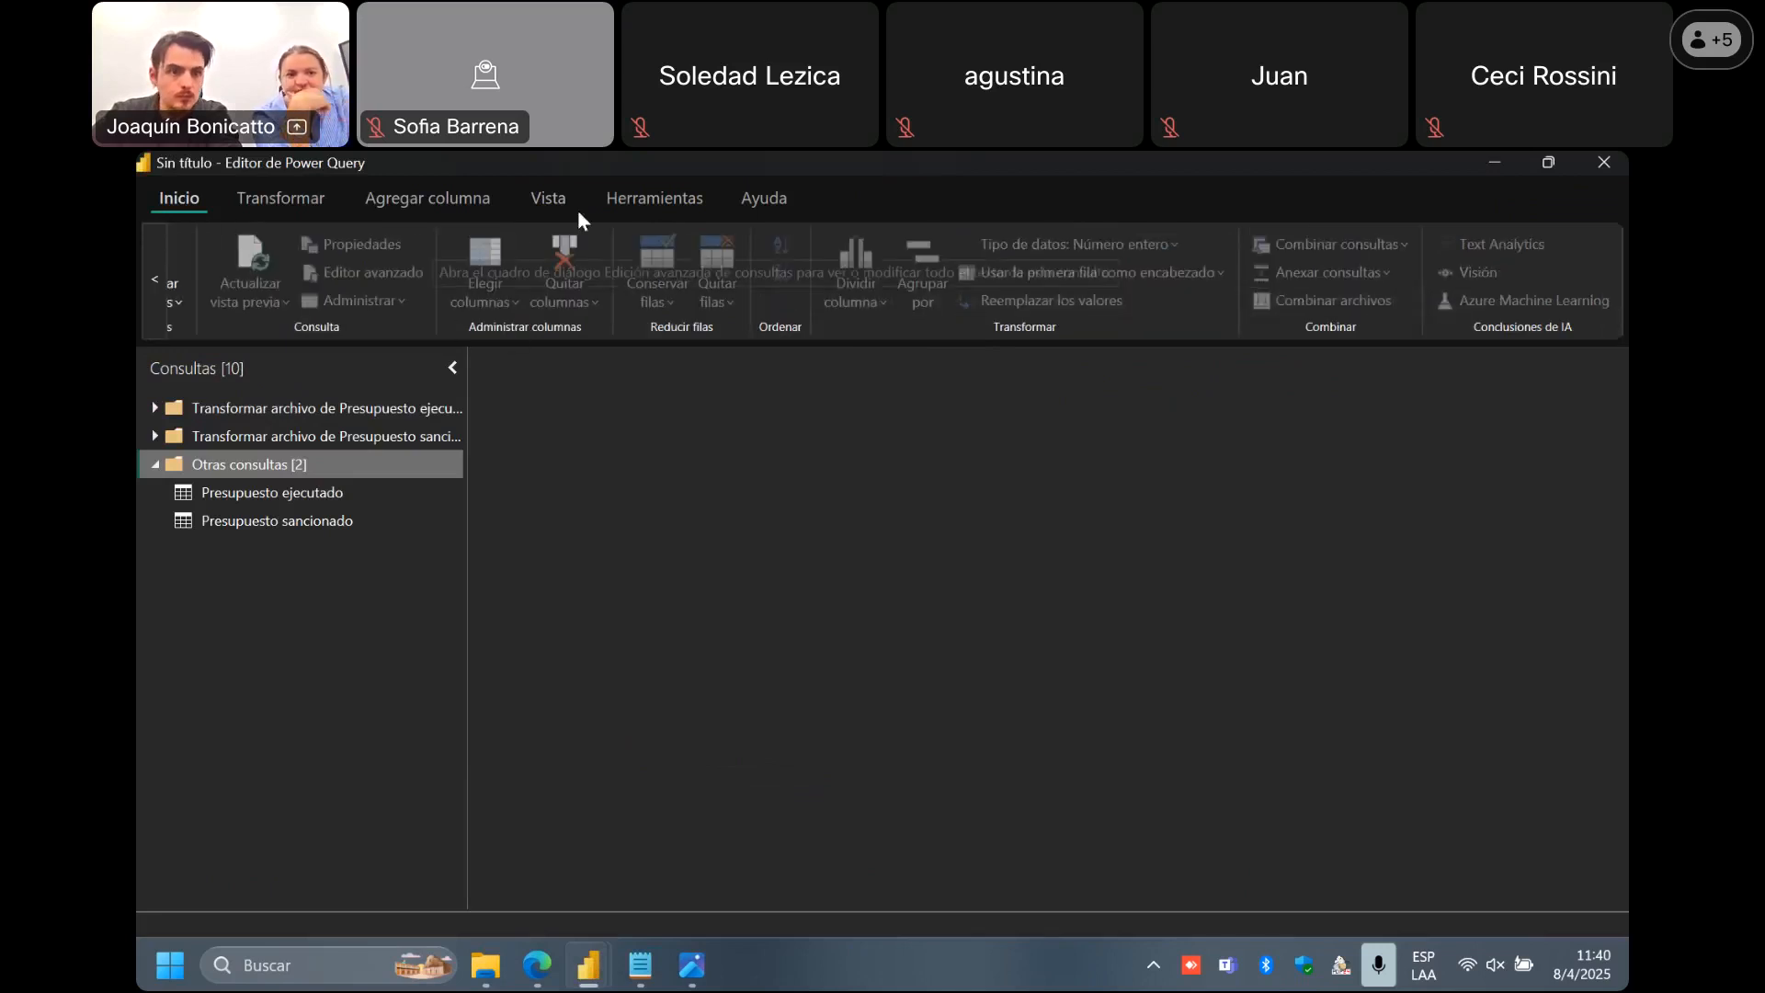
left_click(150, 266)
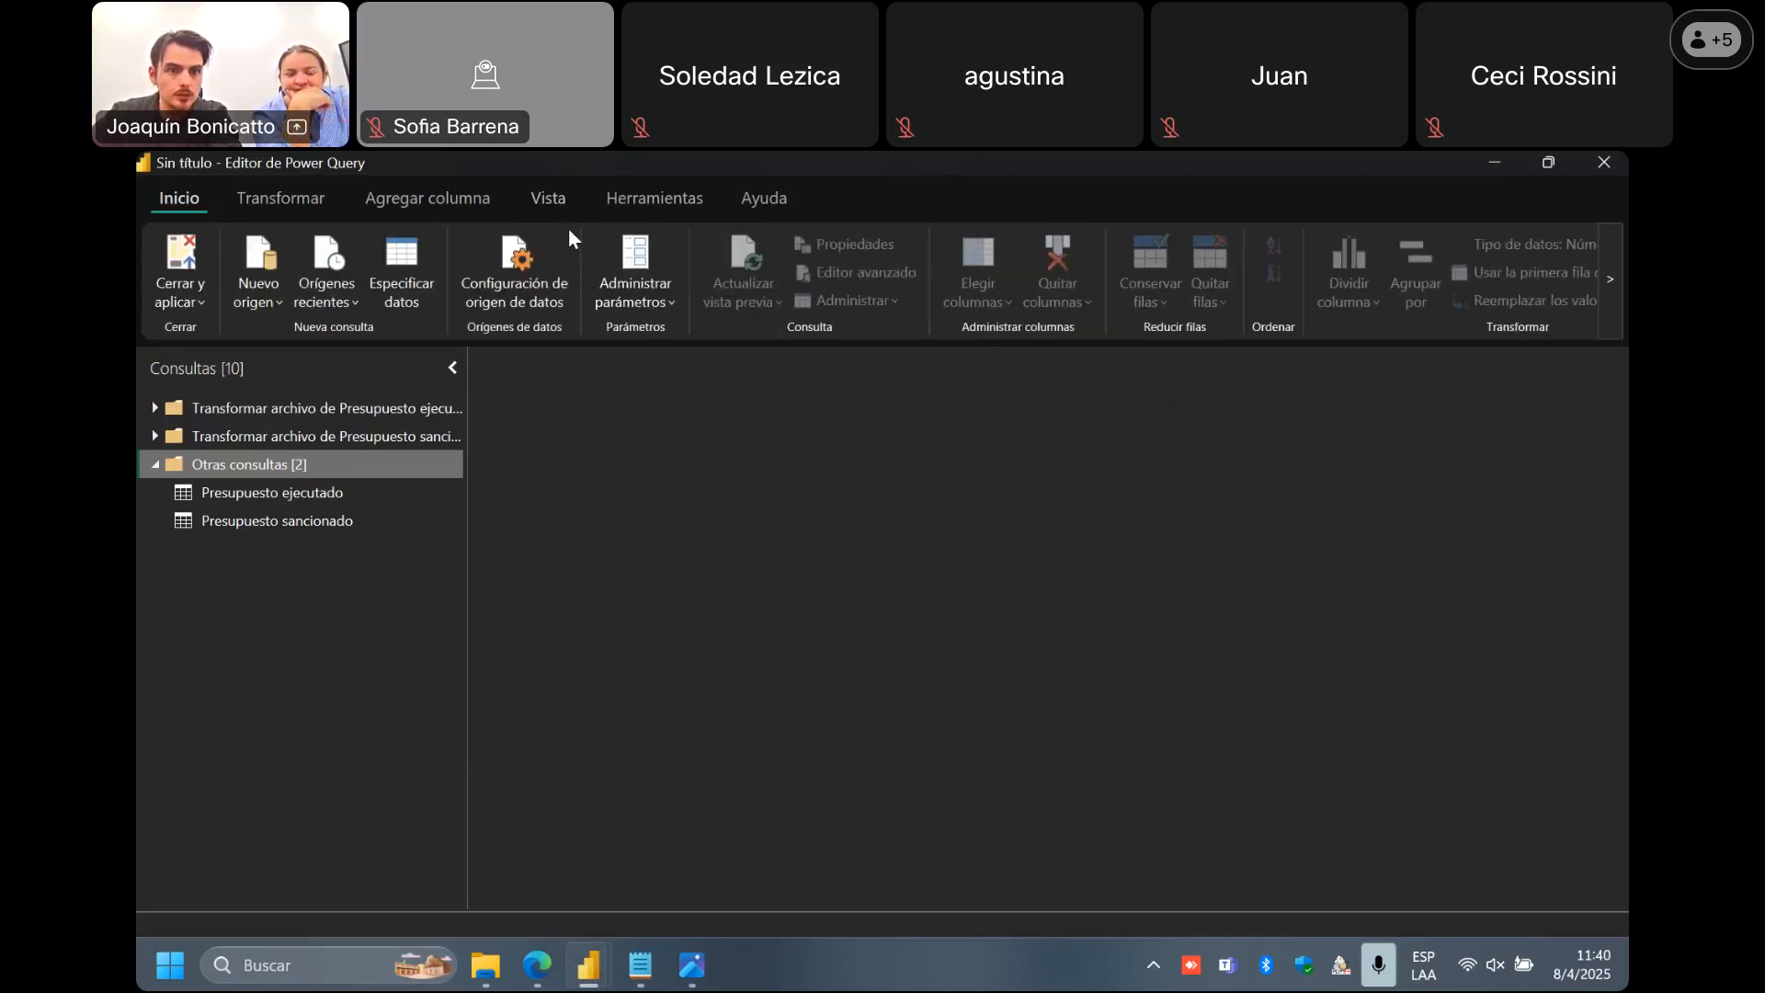
left_click(156, 464)
left_click(157, 463)
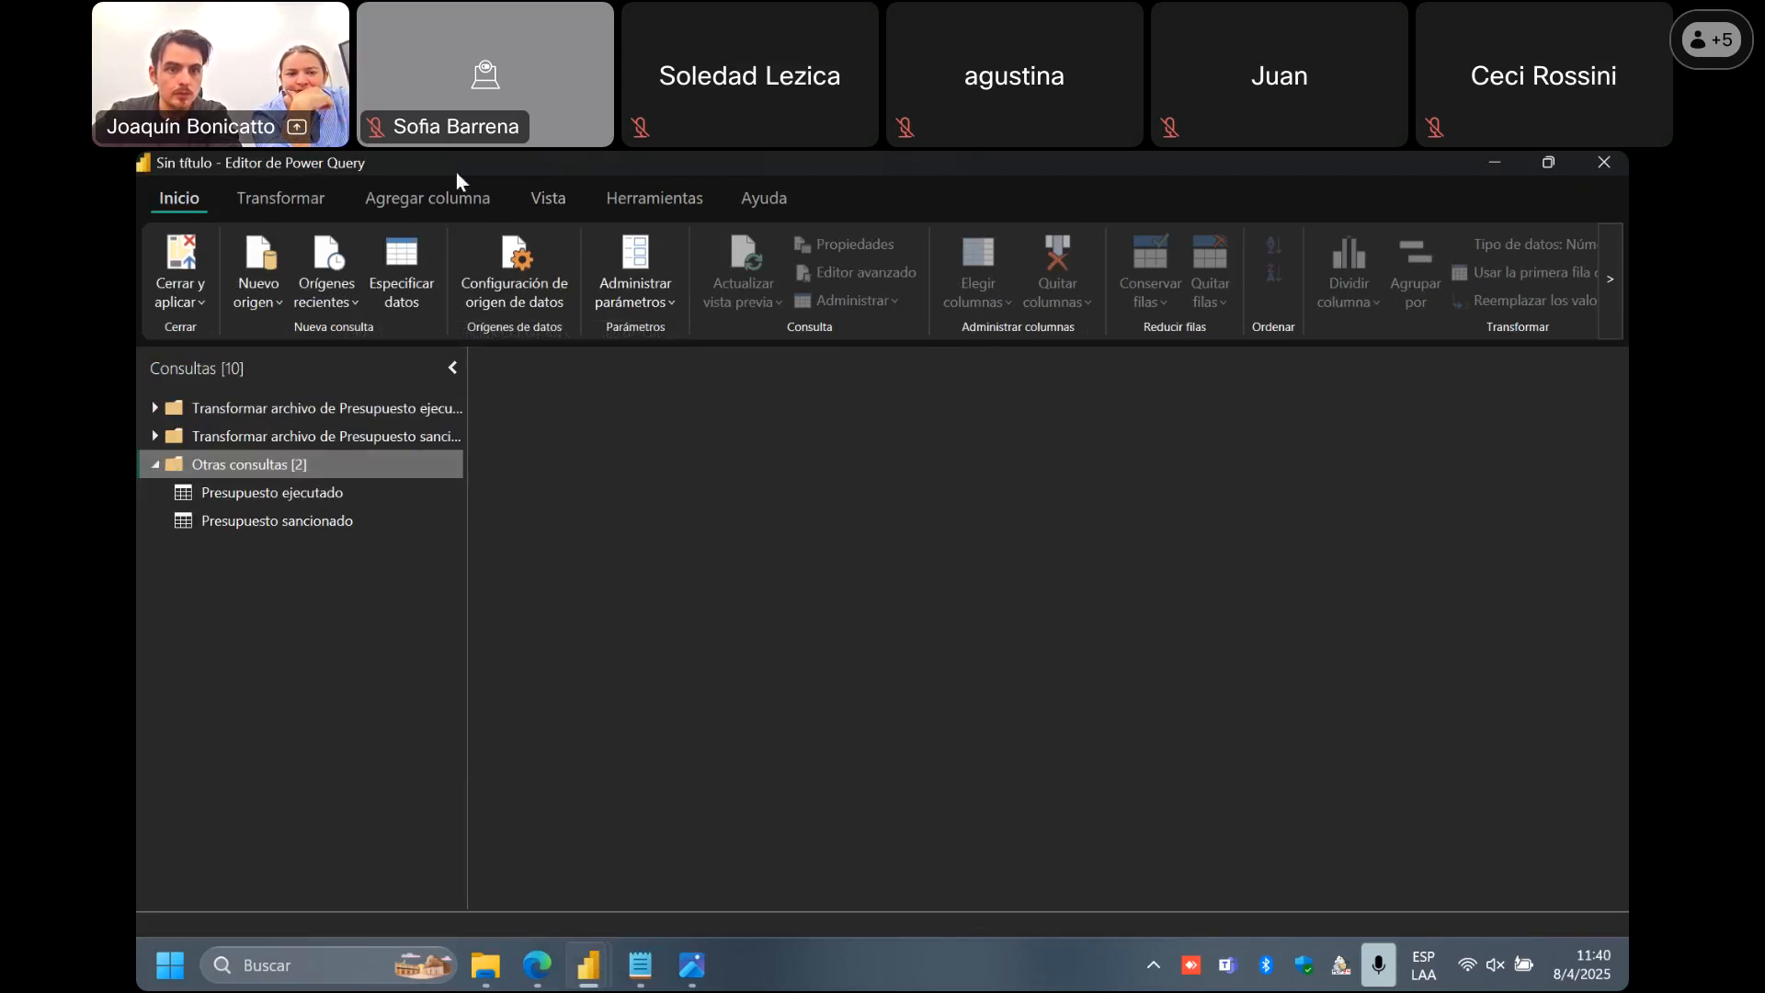
Display the Presupuesto ejecutado query, and hide and restore the formula bar and the query settings pane.
left_click(559, 195)
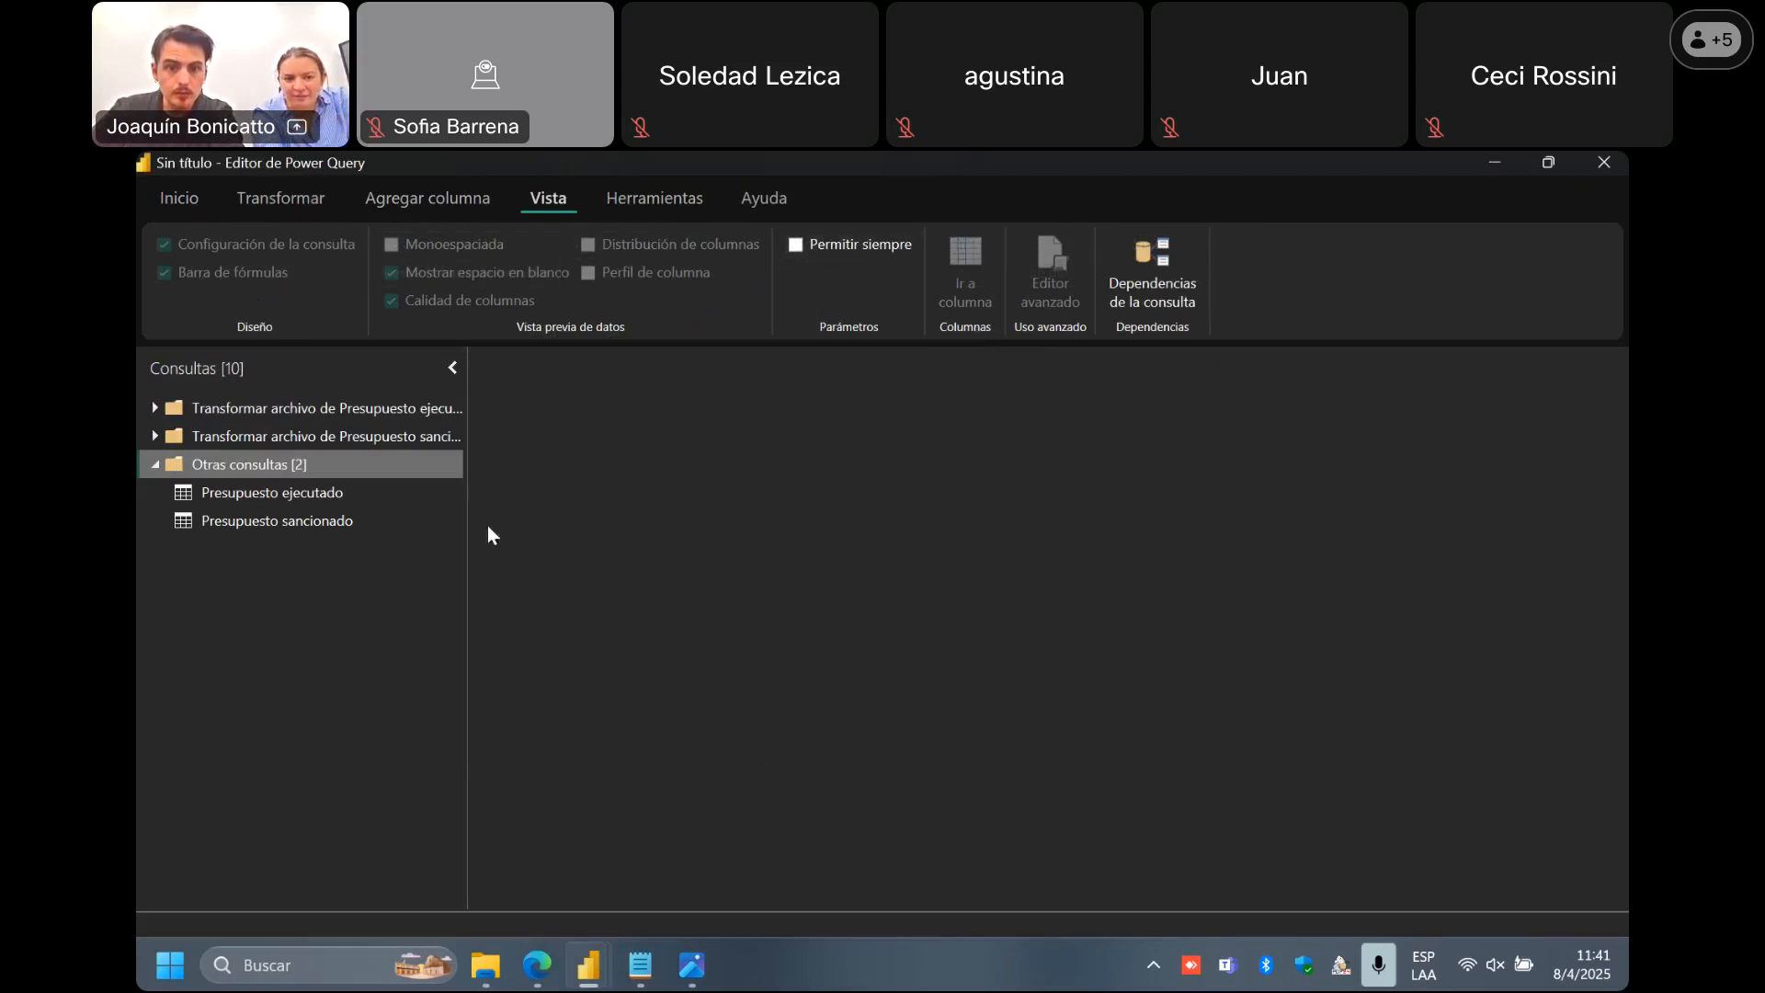
left_click(276, 494)
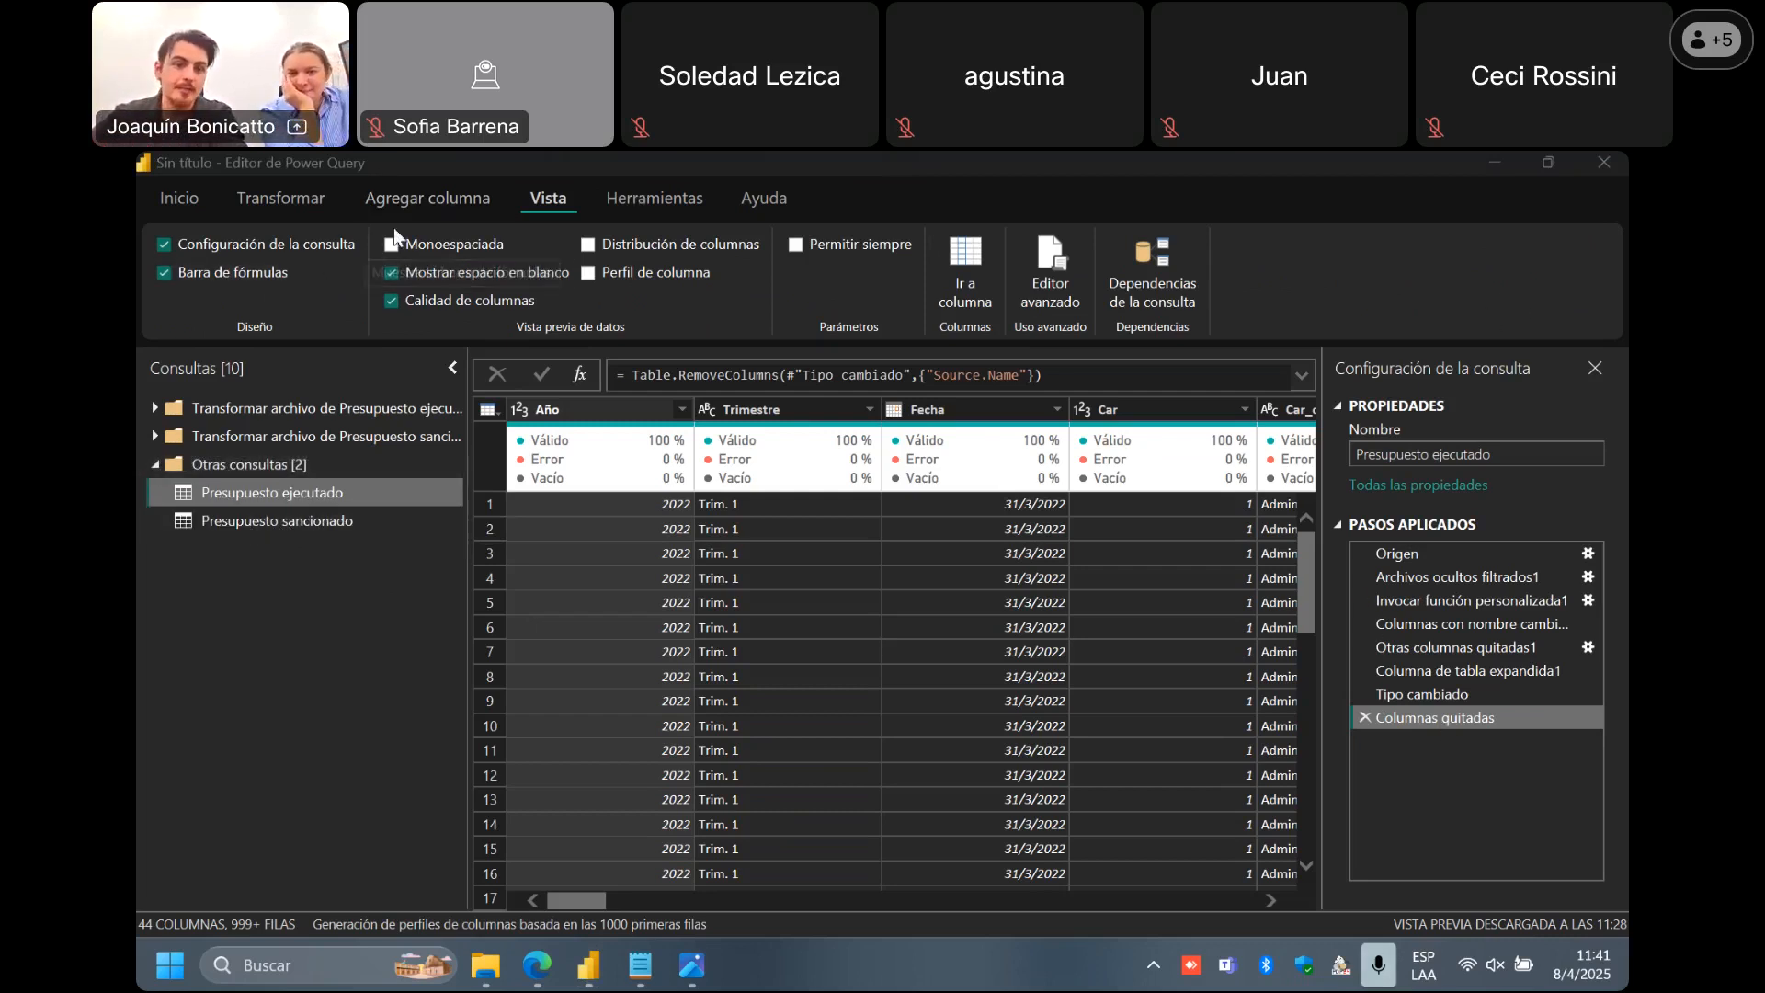
left_click(161, 273)
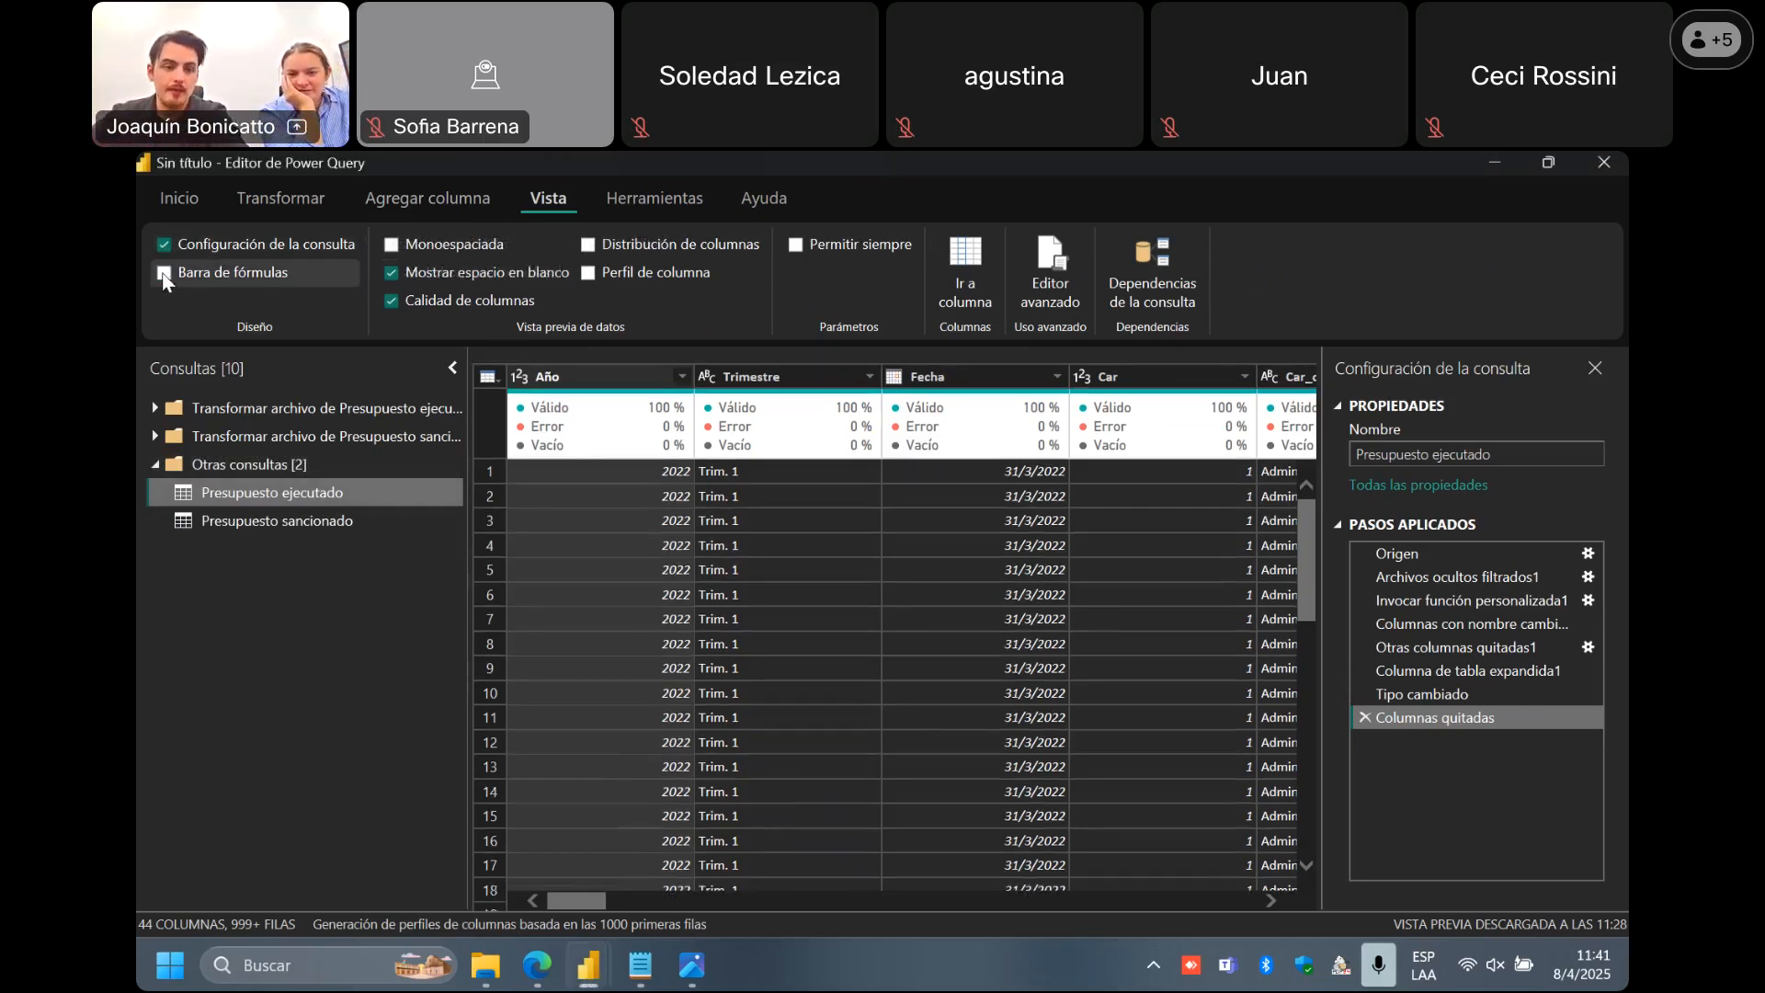
left_click(163, 273)
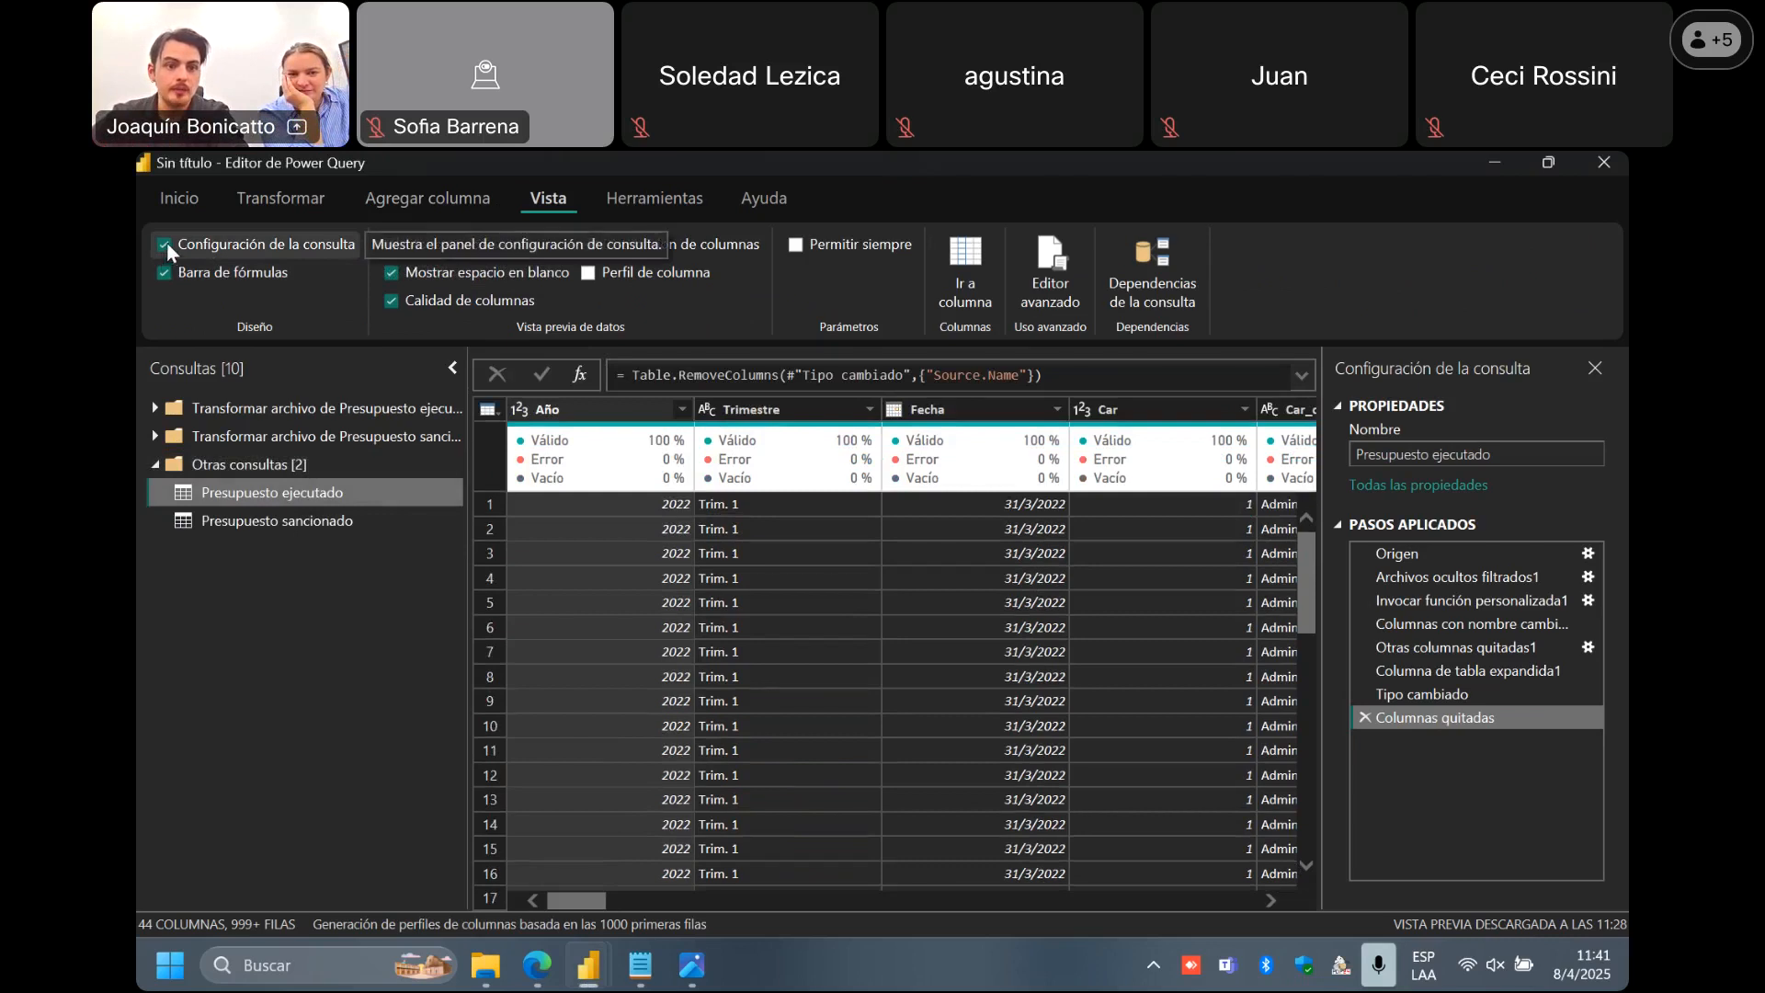
left_click(166, 245)
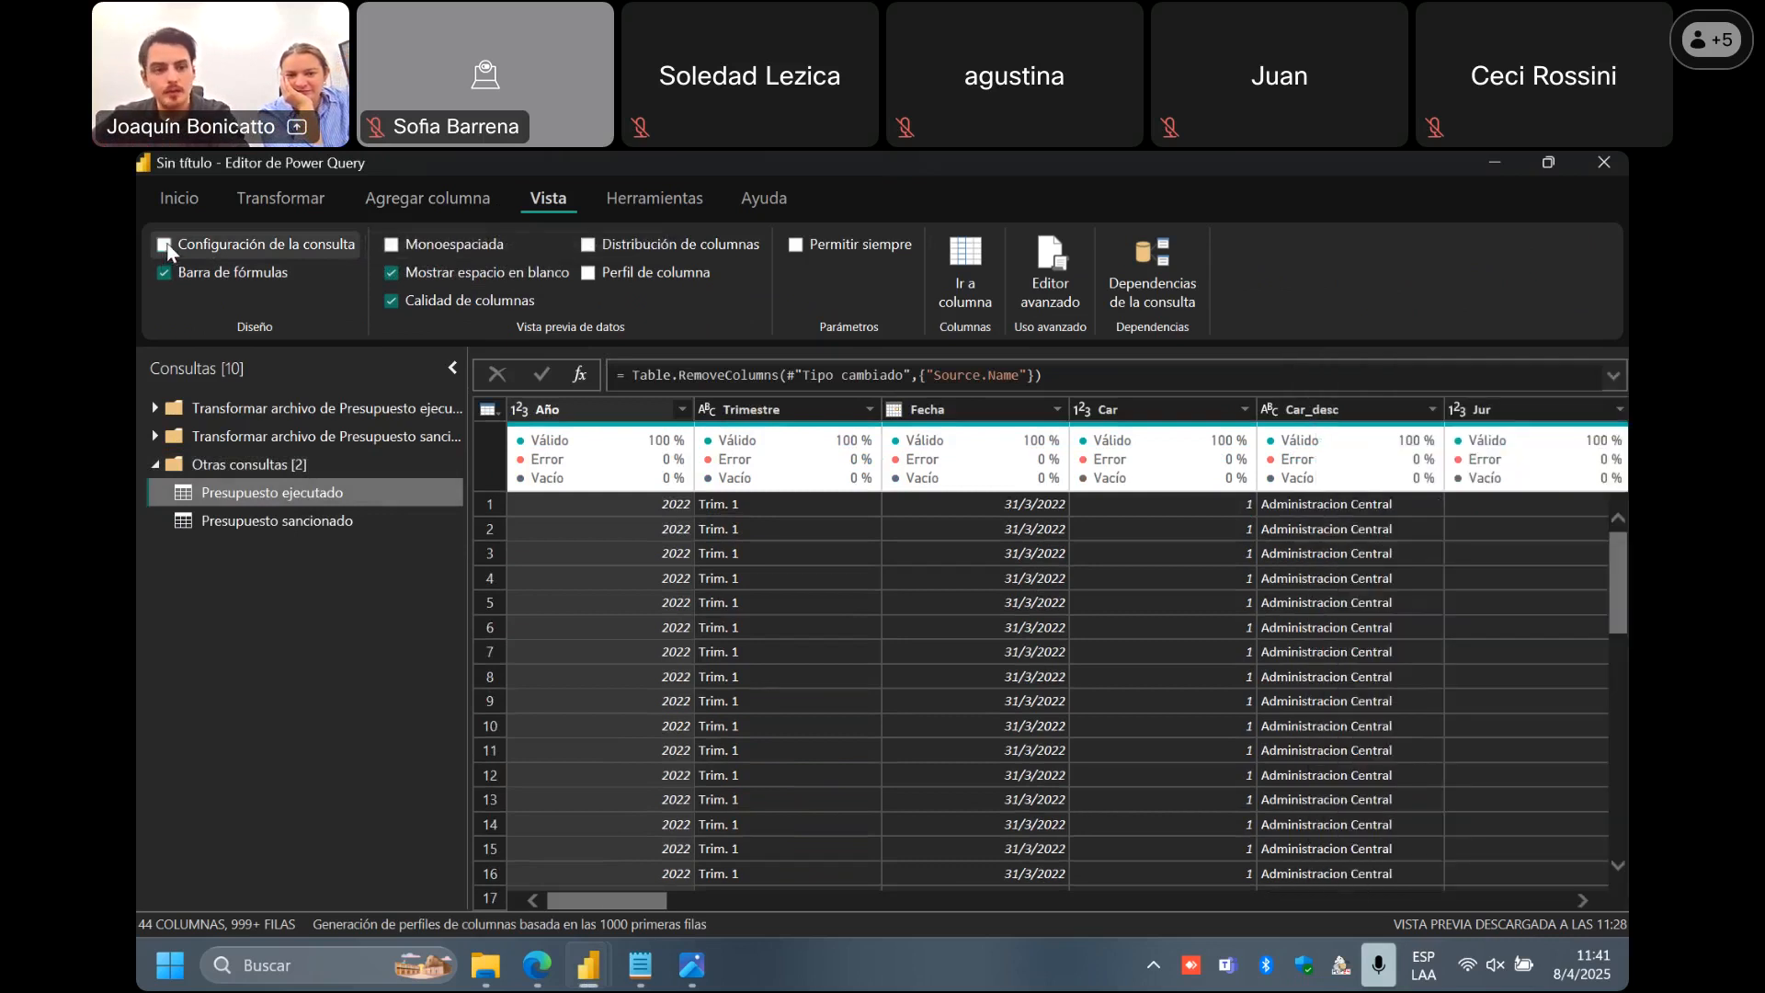
left_click(166, 246)
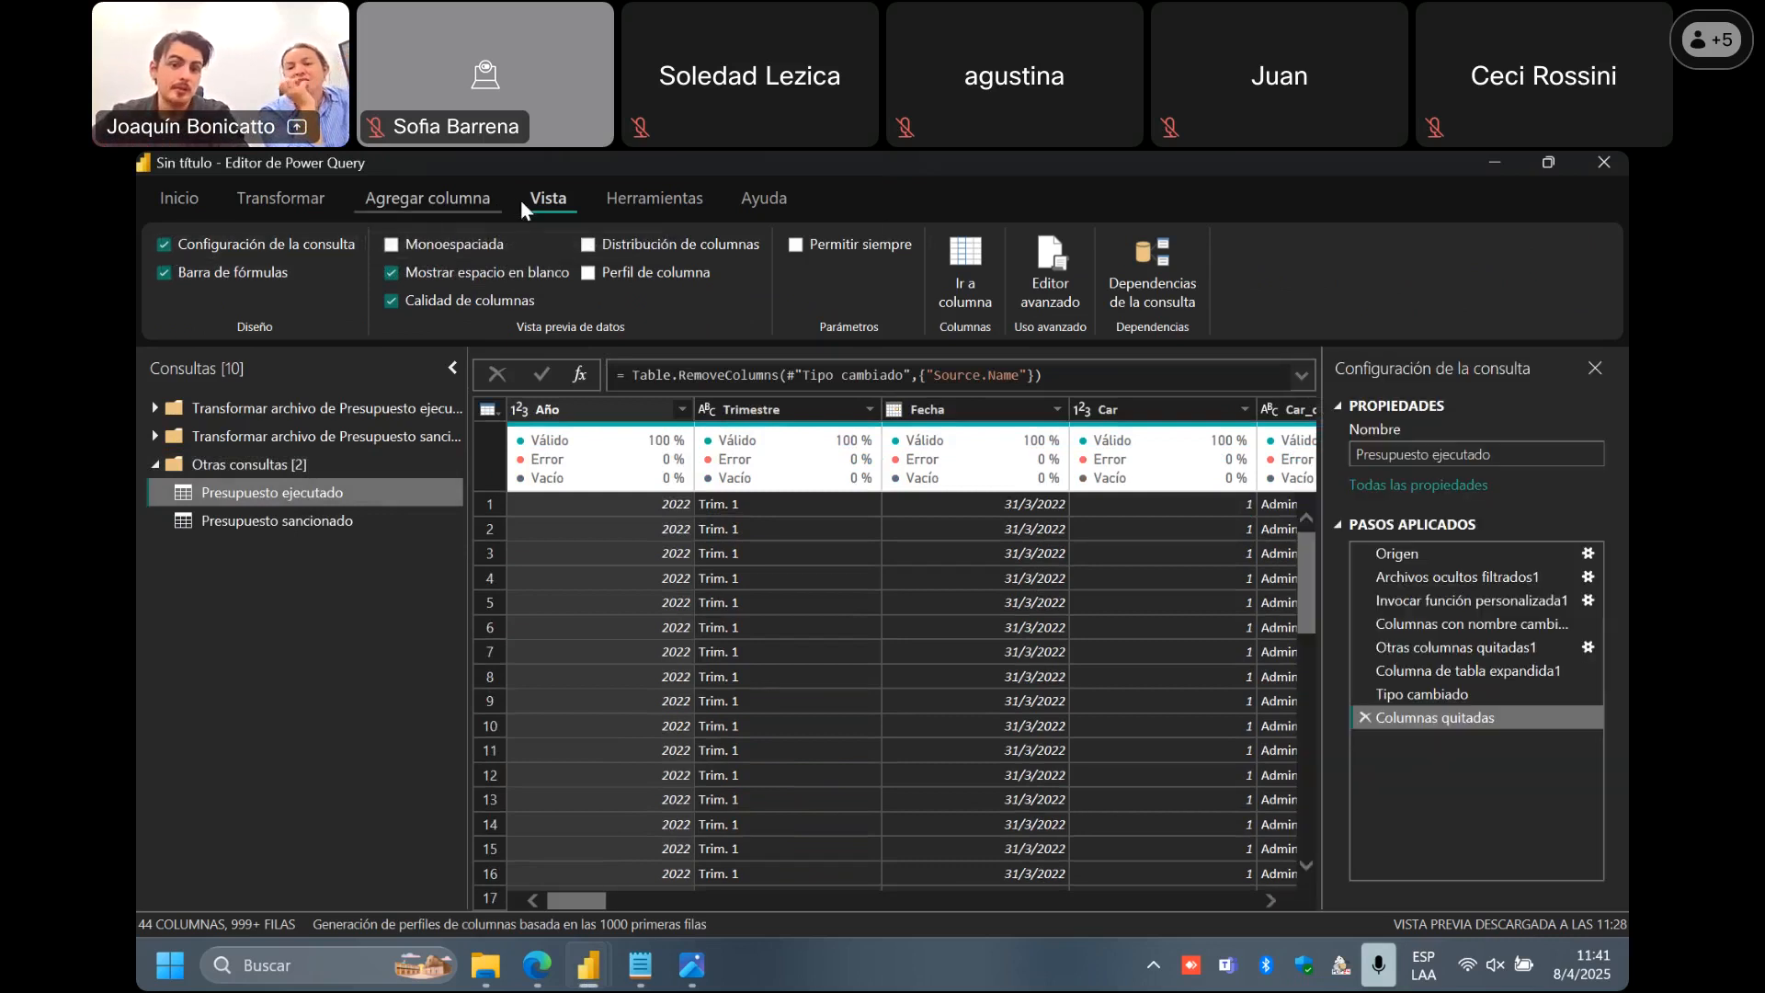
left_click(195, 201)
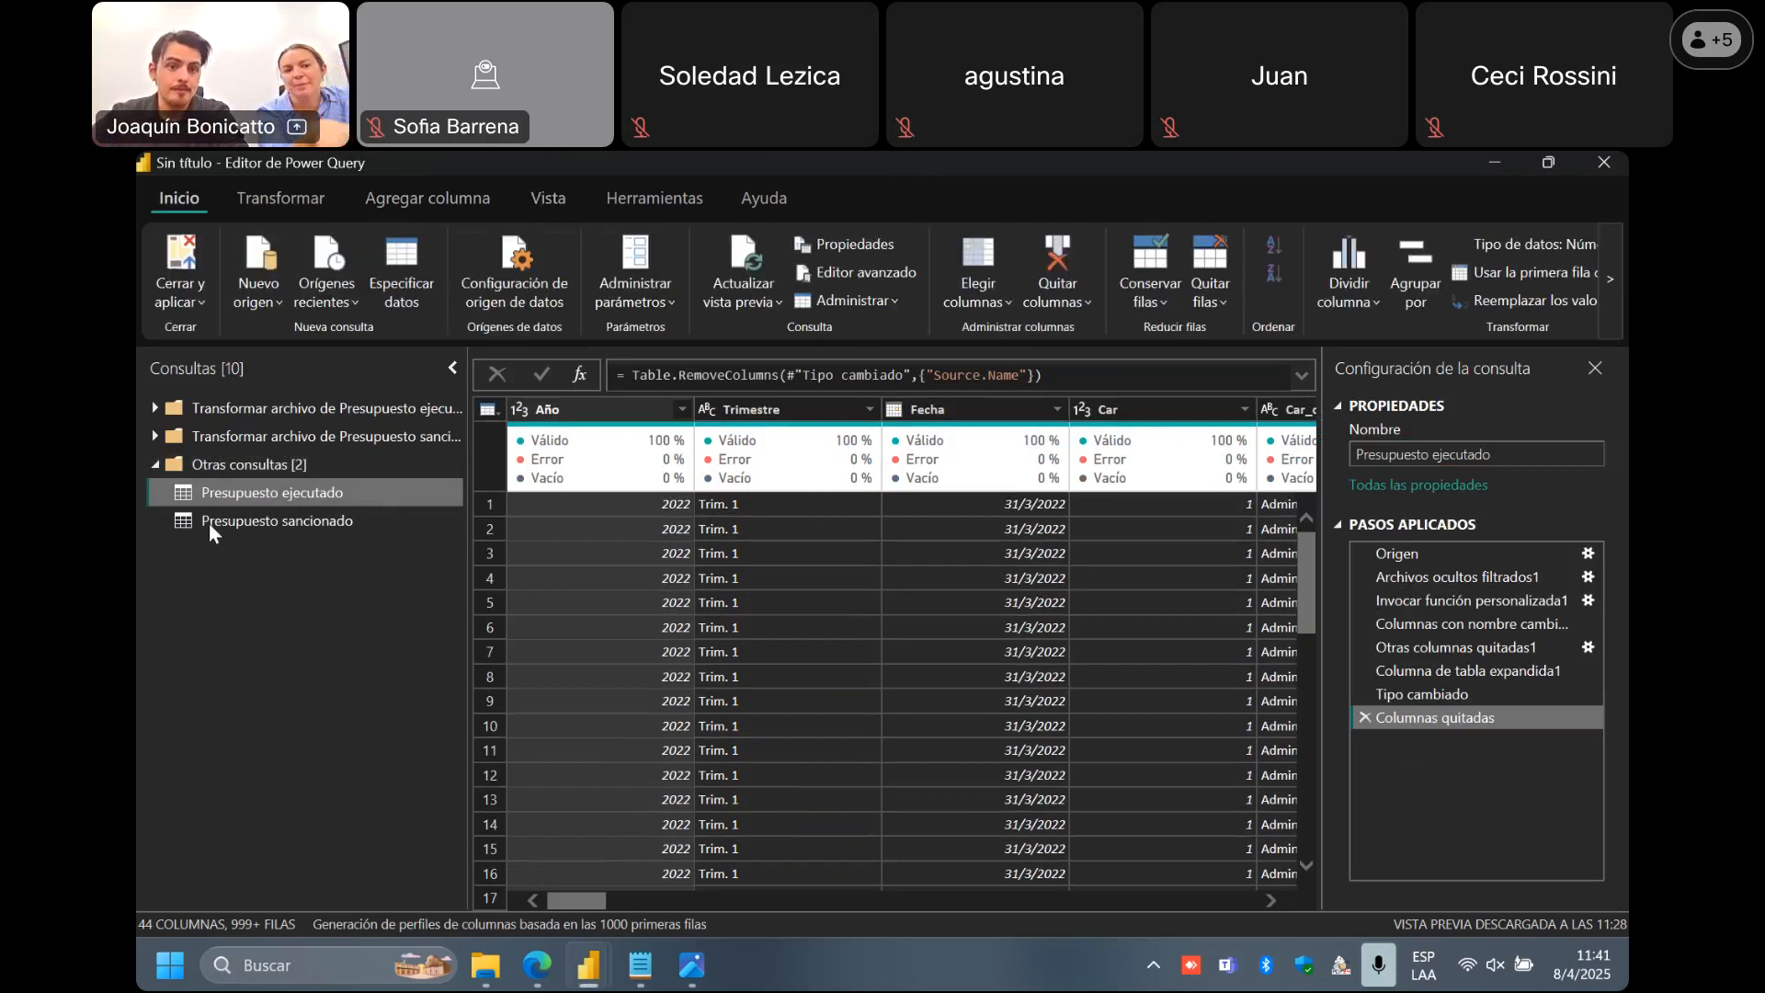
left_click(554, 202)
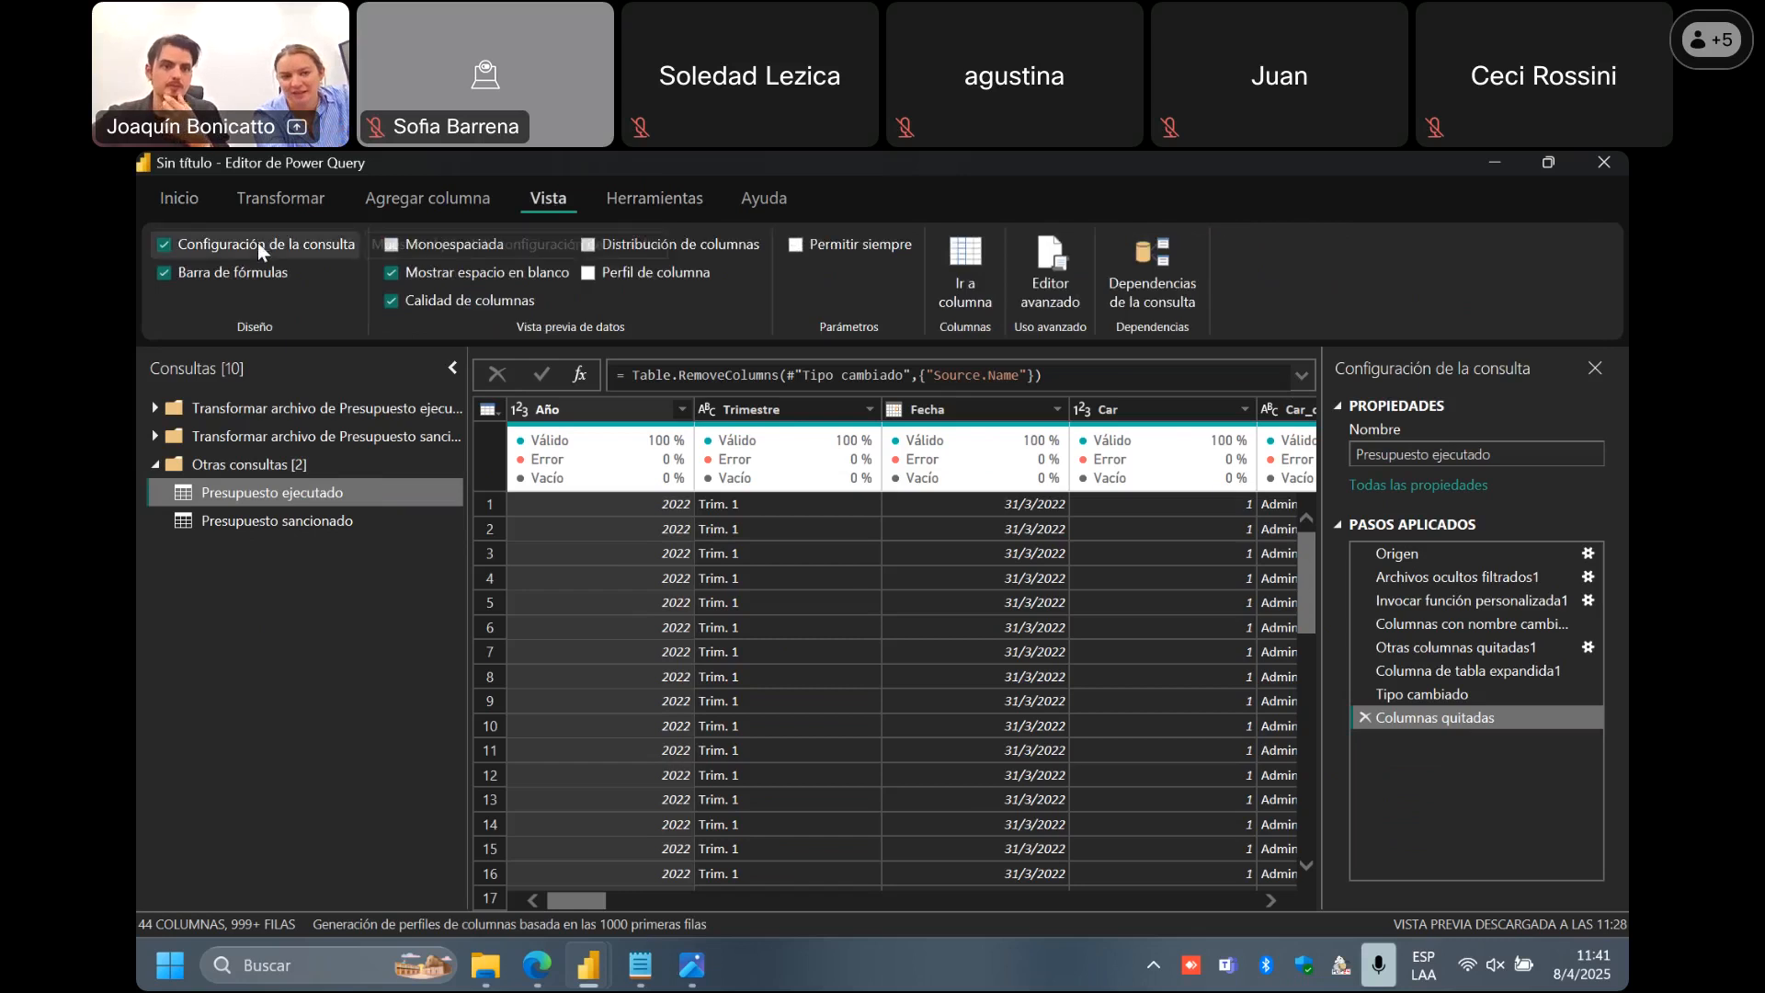
left_click(183, 201)
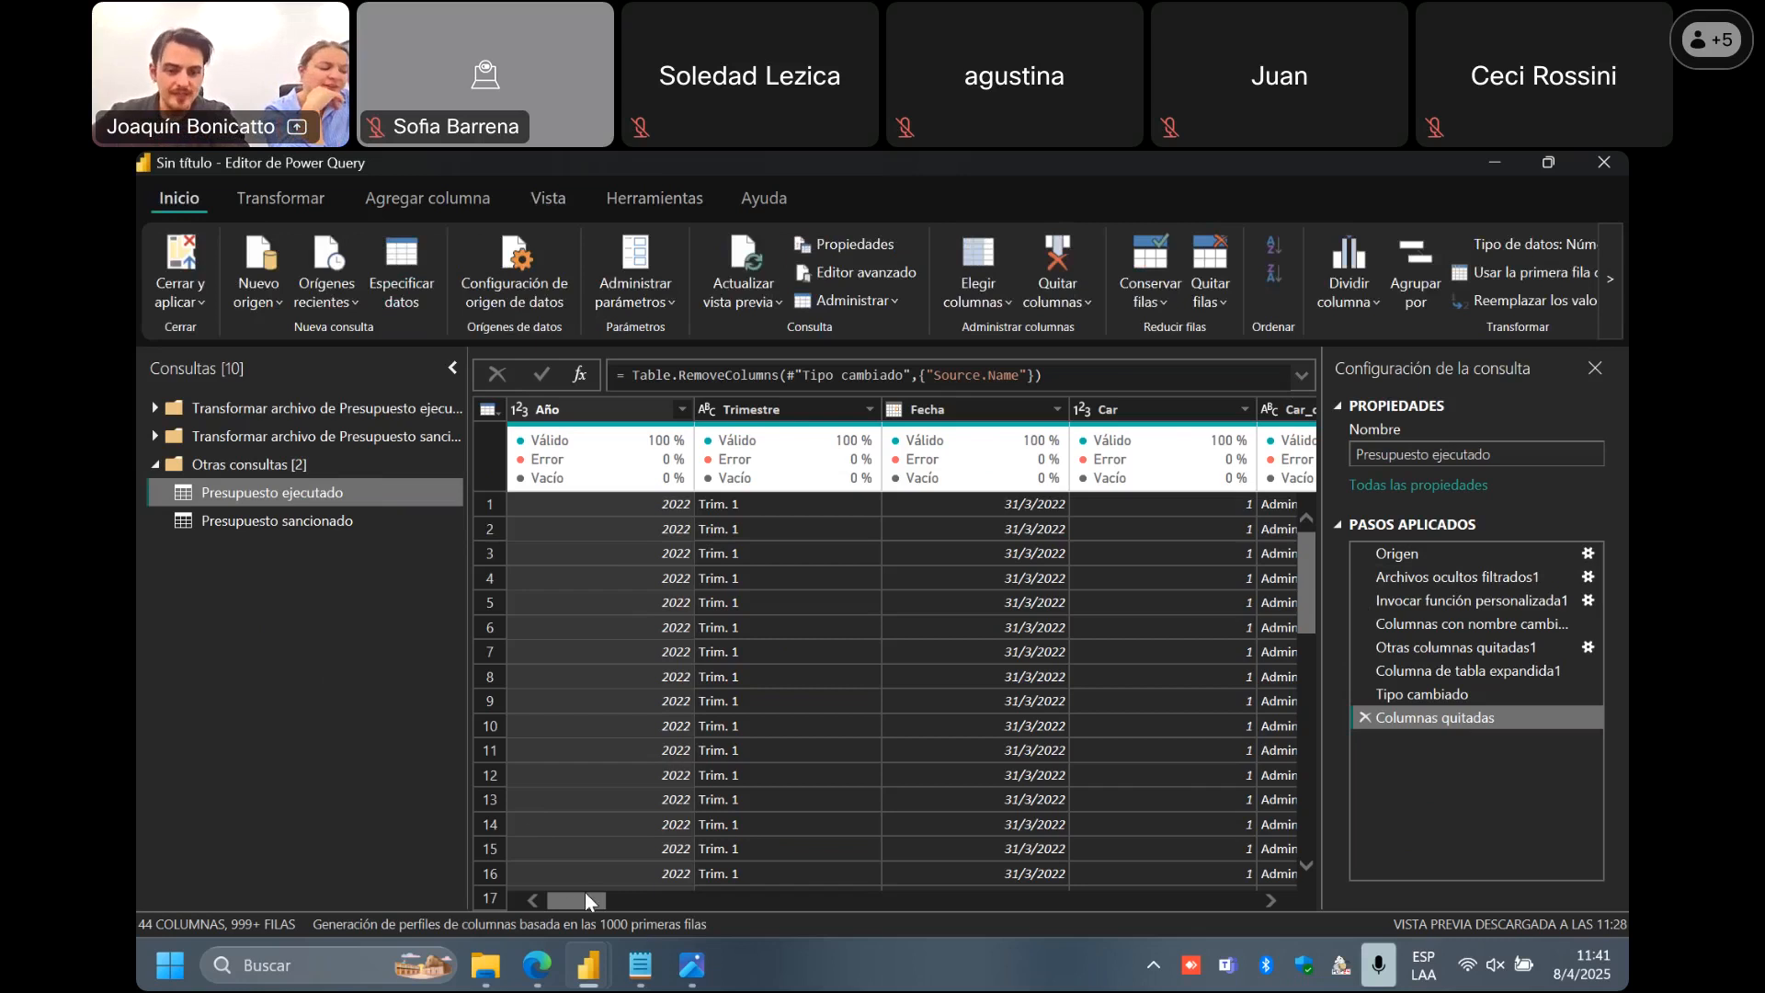
left_click_drag(586, 894, 577, 895)
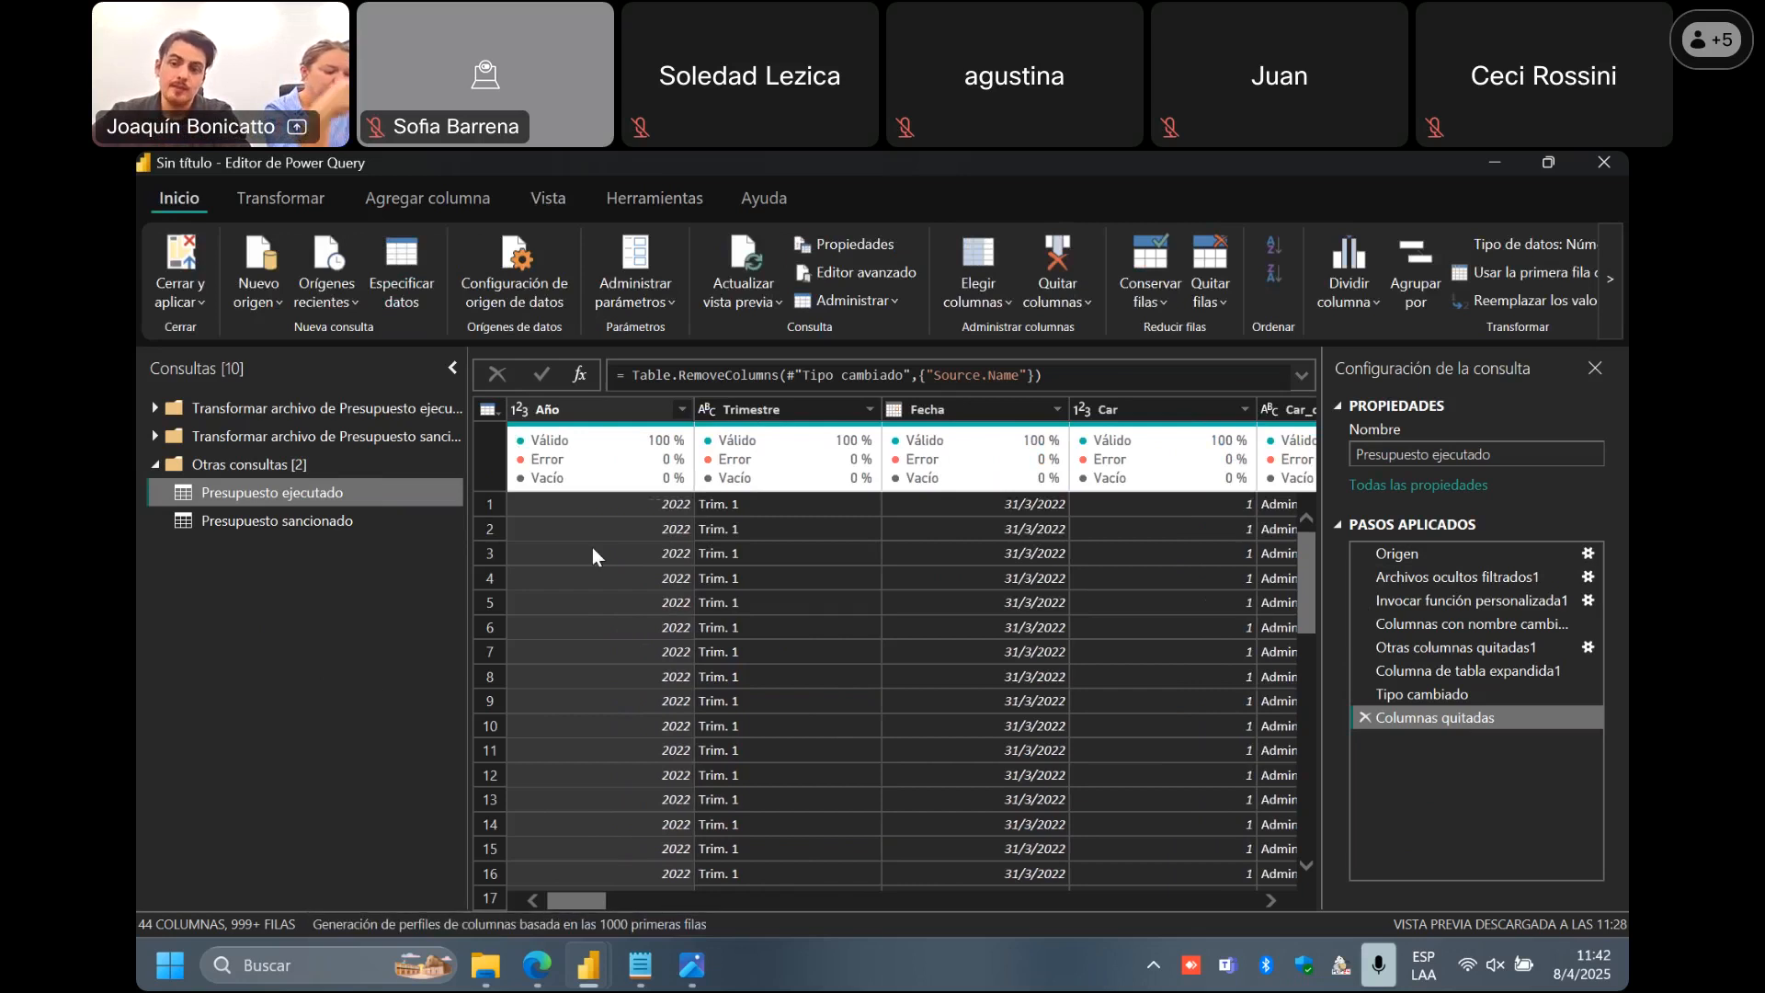
Load all filter values of the Año column in Presupuesto ejecutado and exclude the (nulo) rows.
left_click(612, 411)
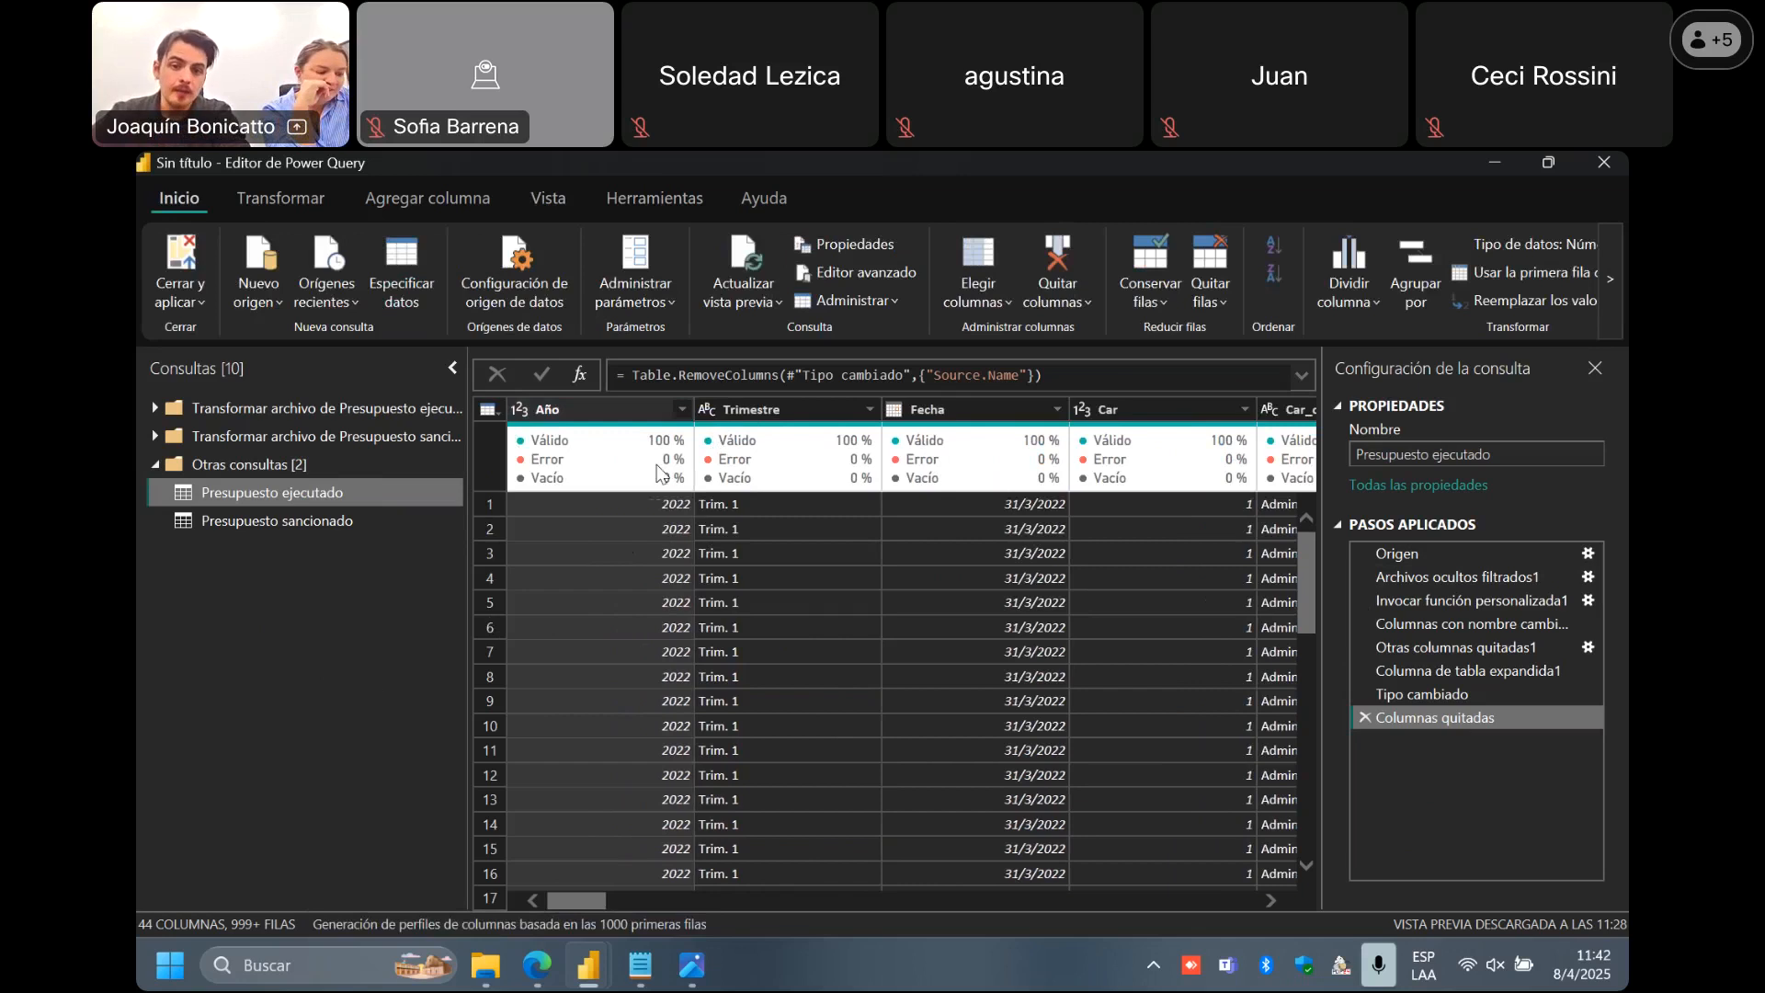
left_click(681, 410)
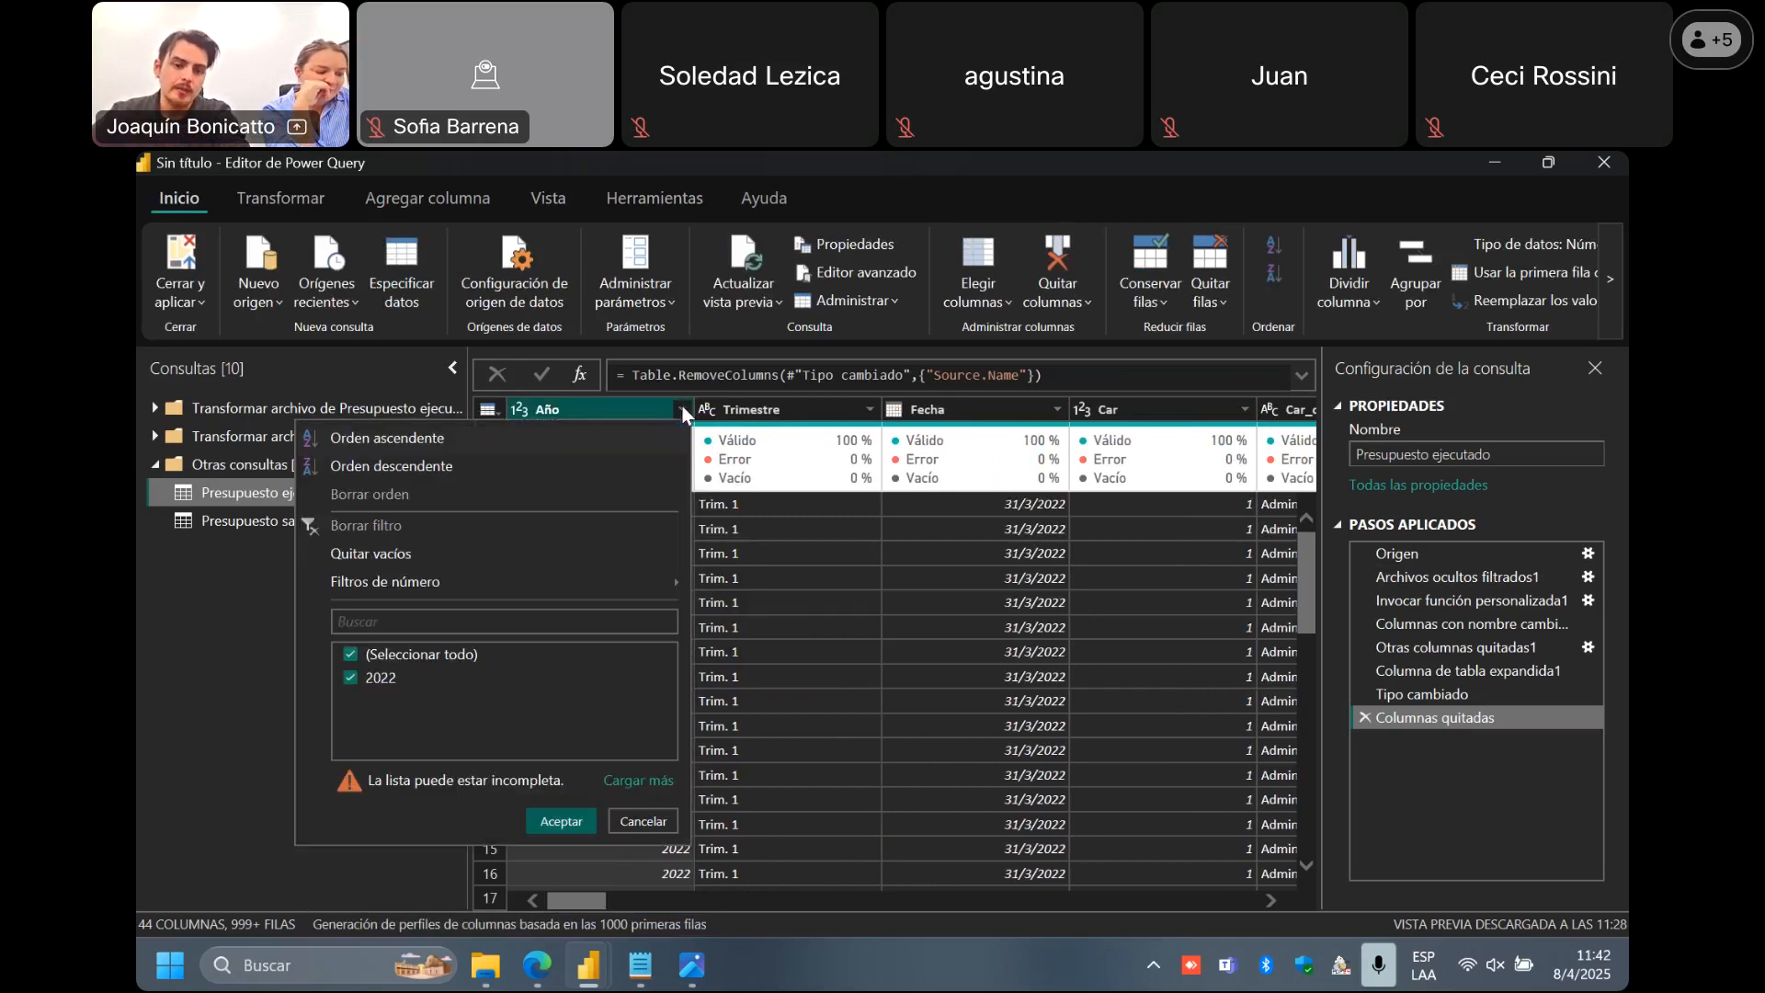
left_click(774, 487)
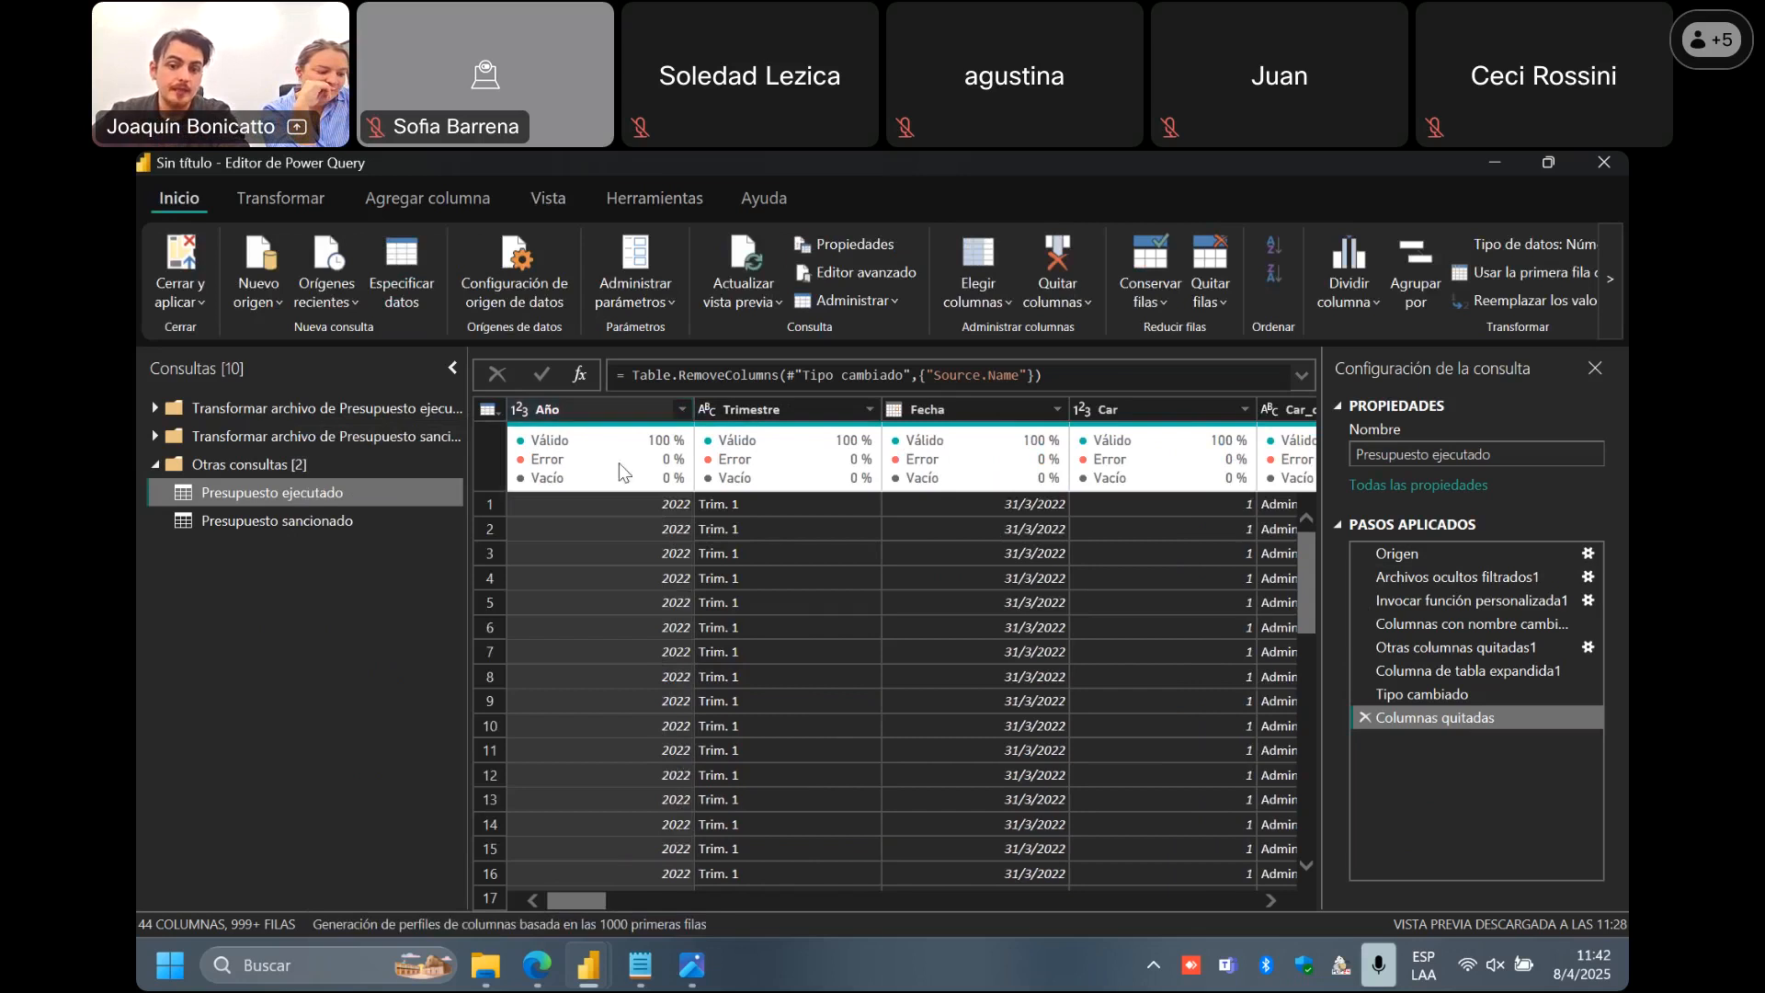
left_click(684, 409)
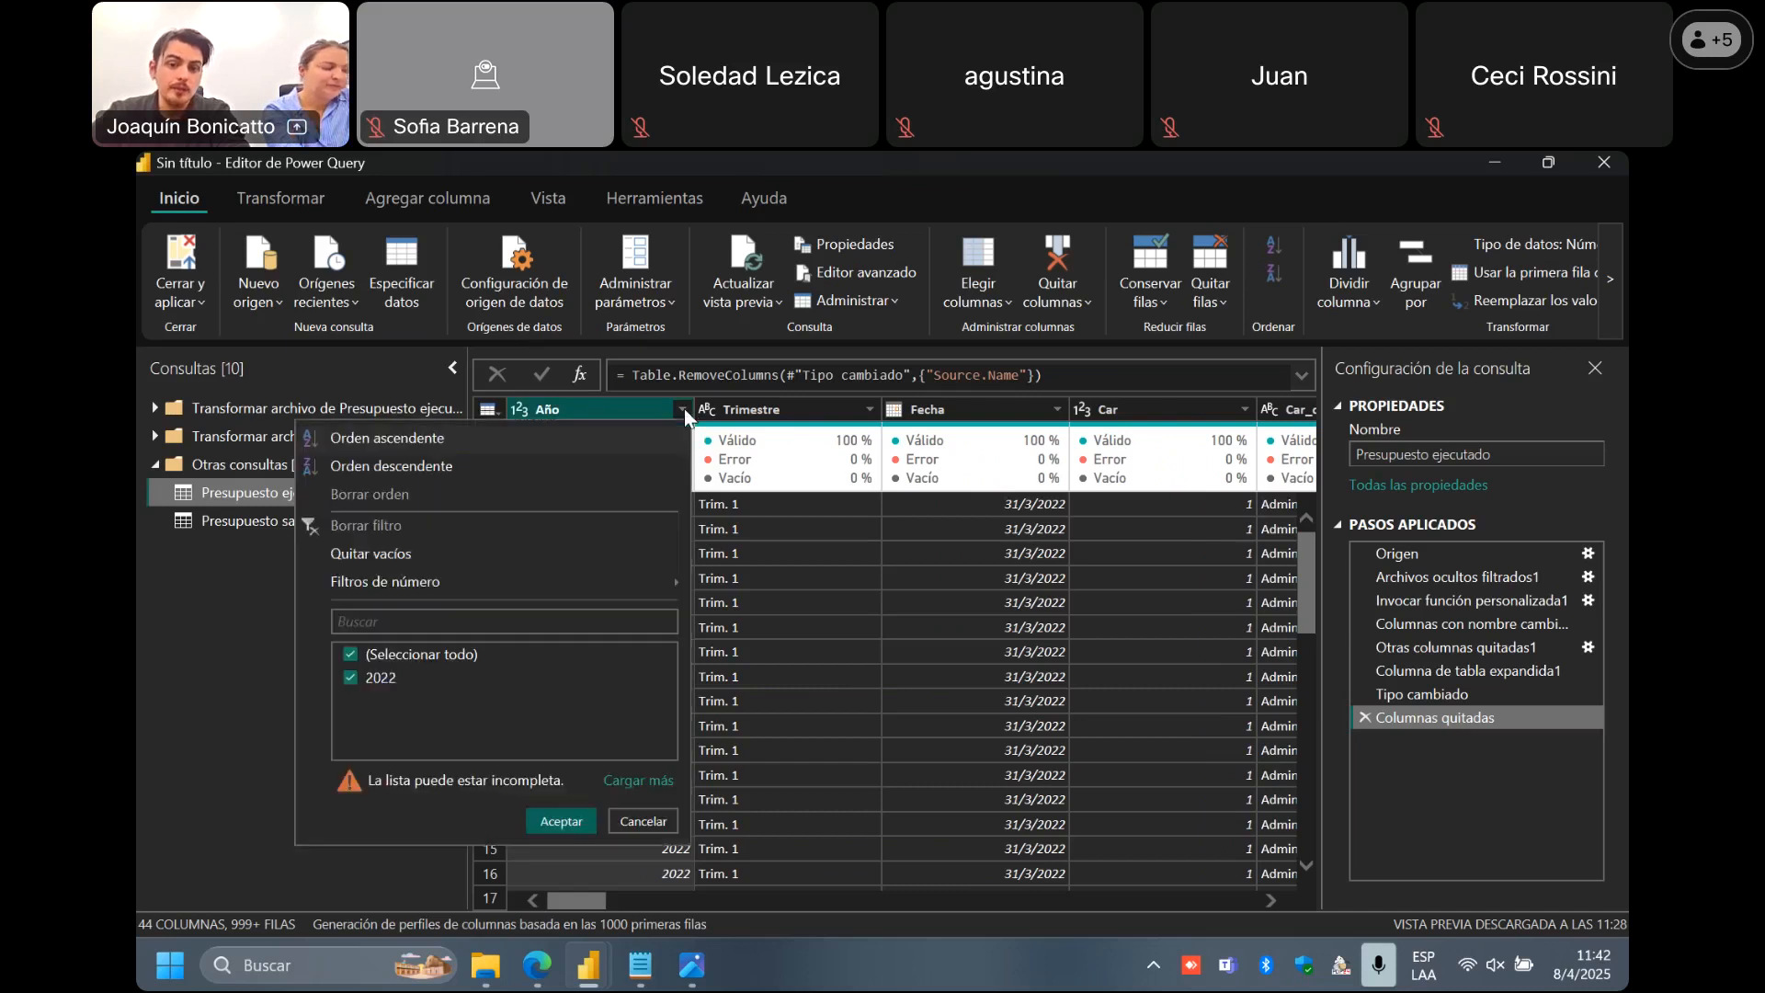
left_click(622, 791)
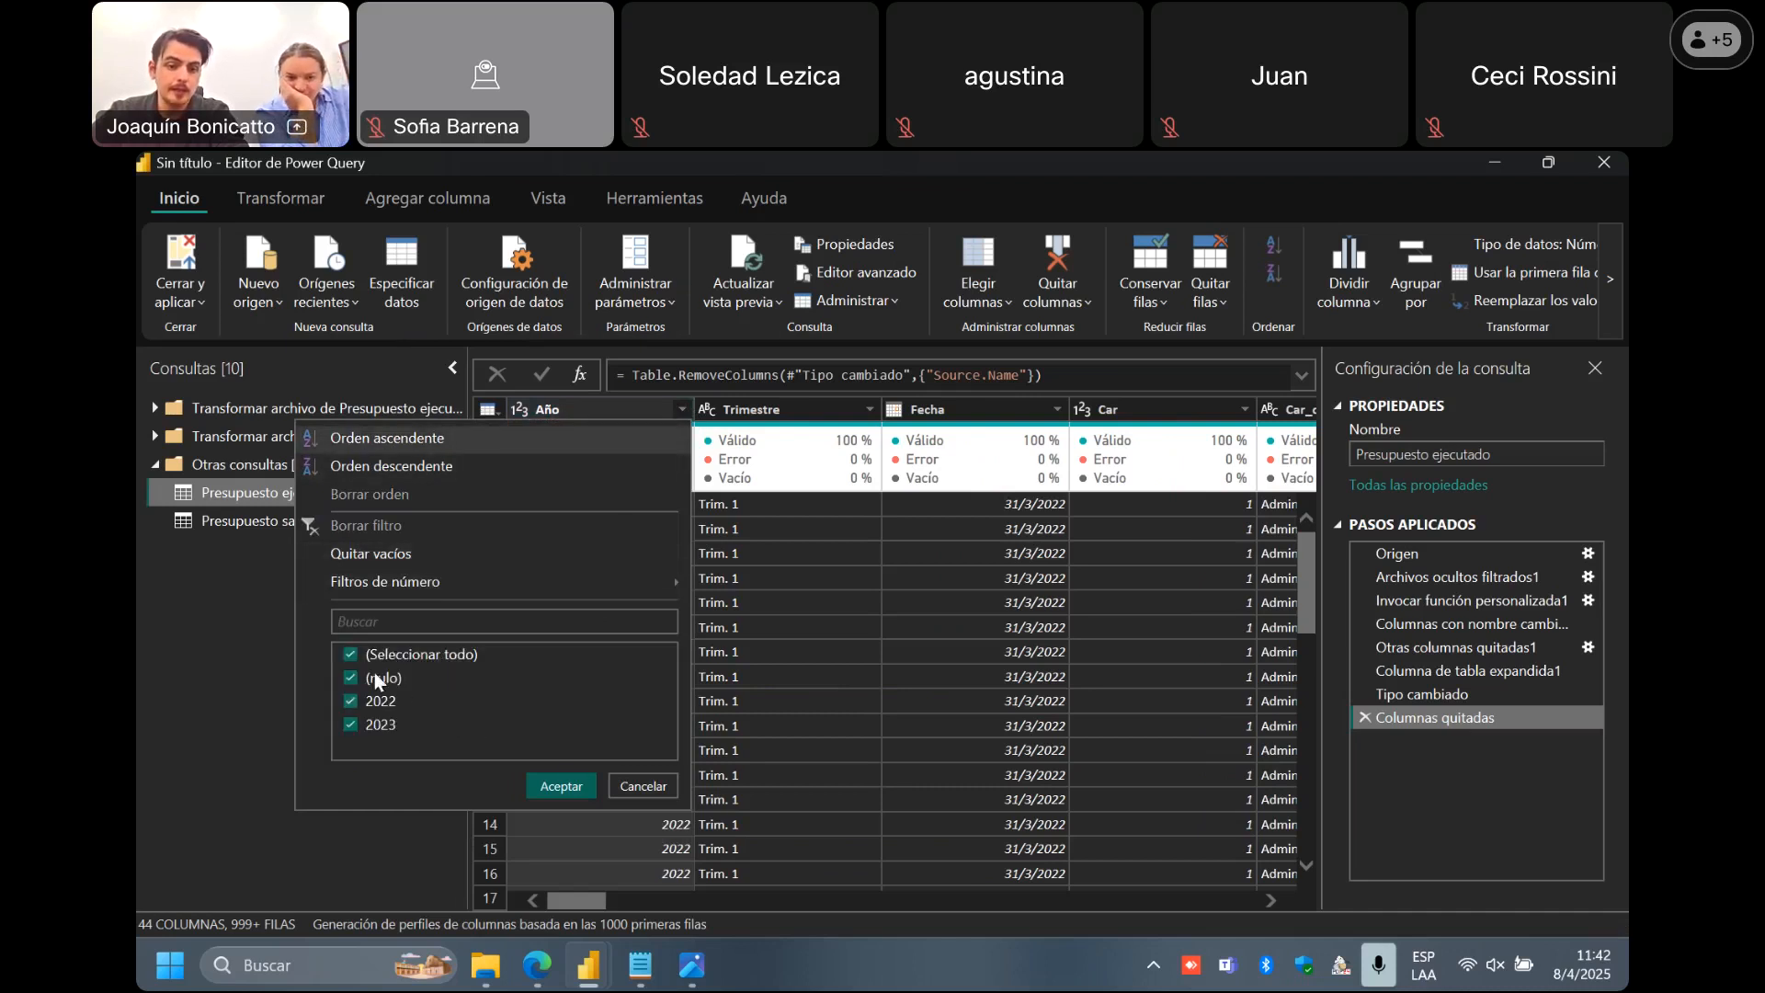
left_click(378, 685)
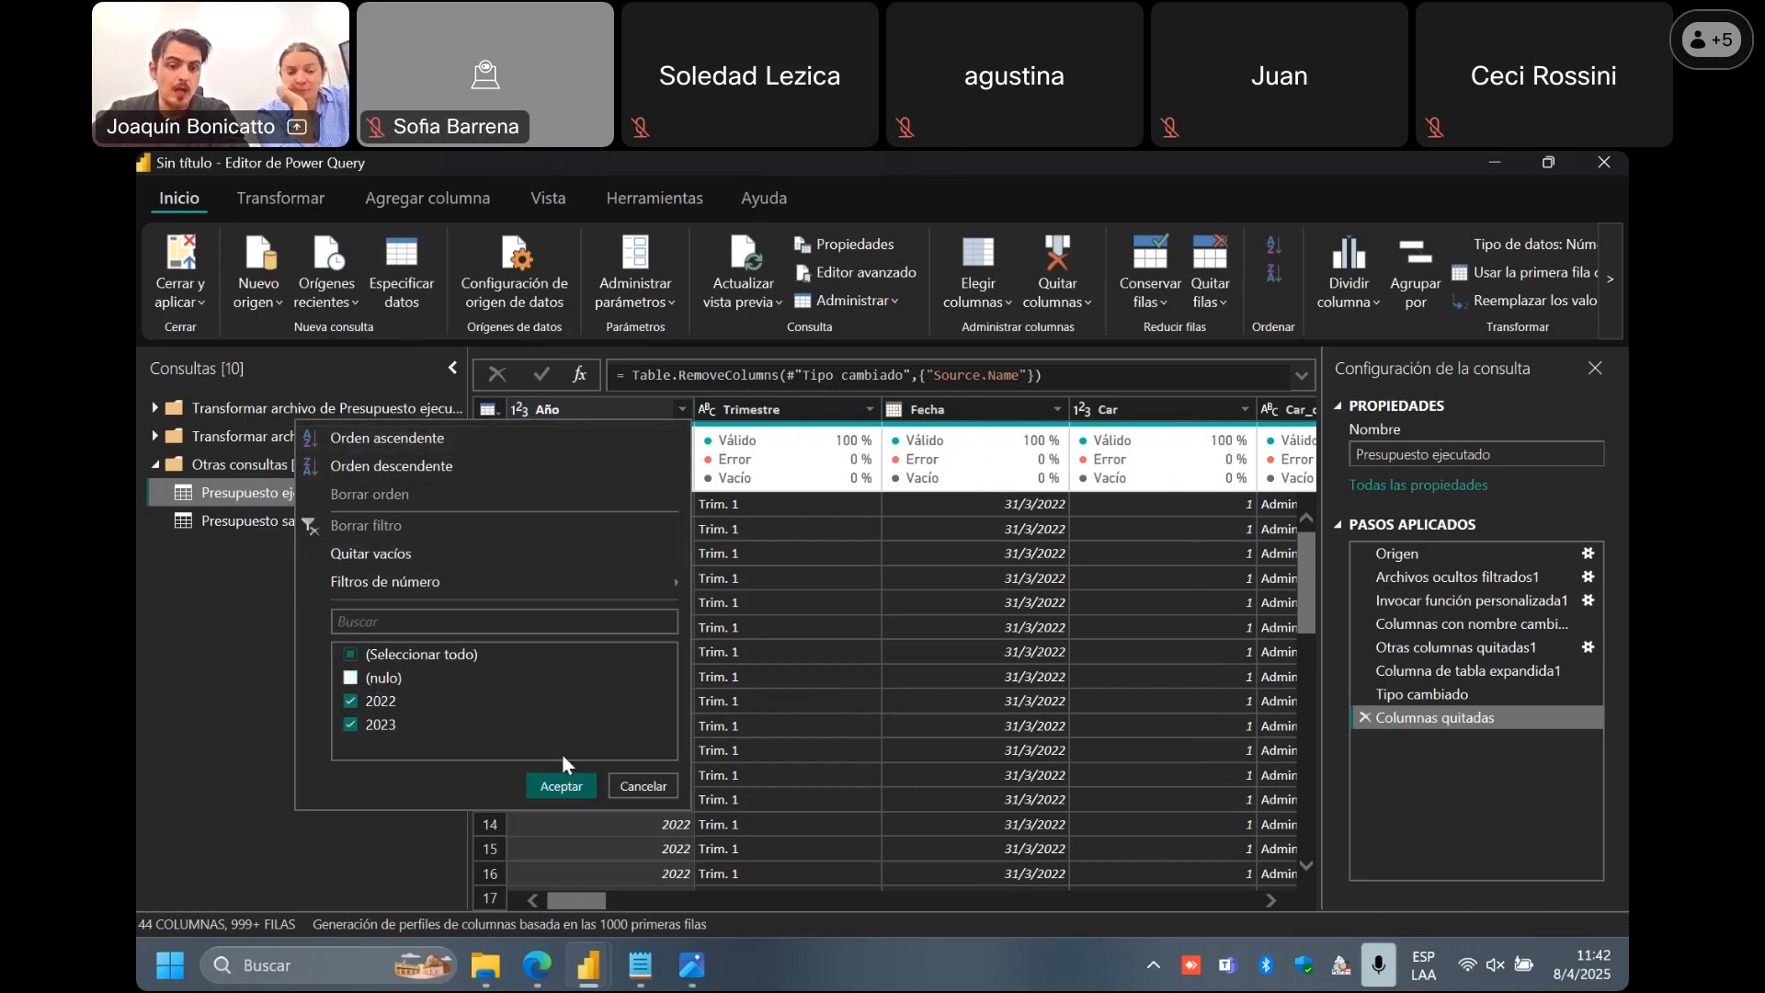
left_click(565, 789)
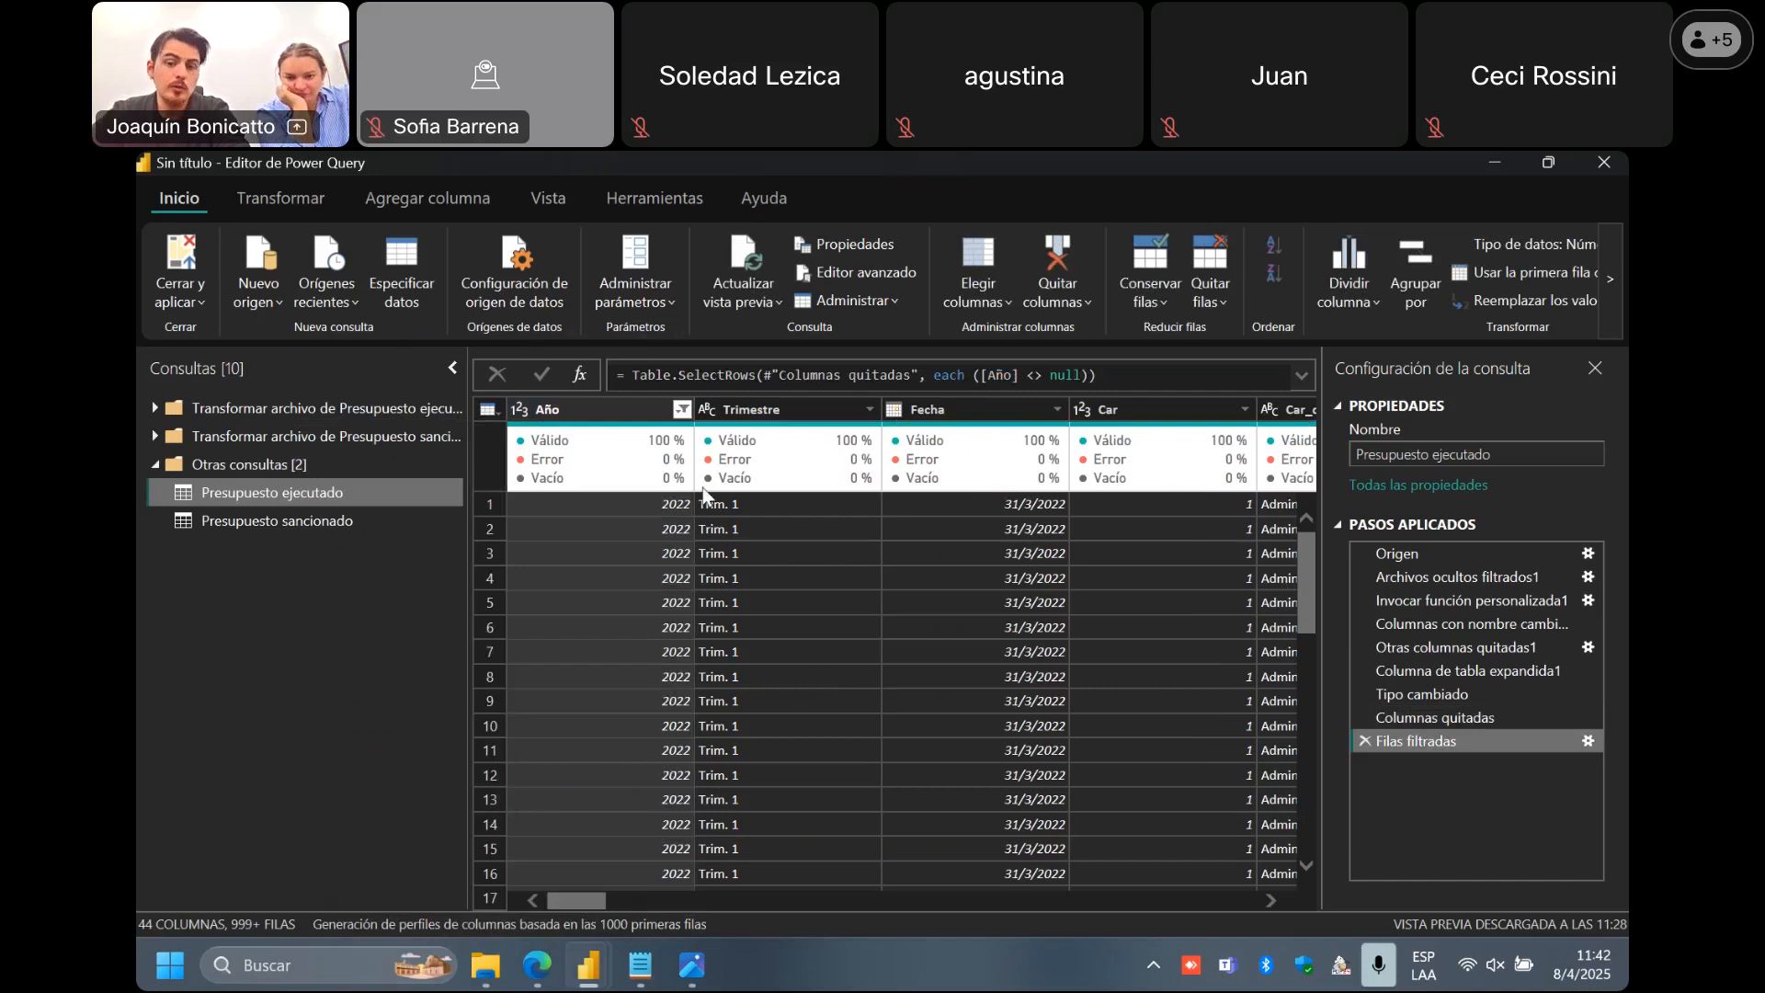
Check the complete list of Año filter values in Presupuesto sancionado without applying a filter.
left_click(335, 524)
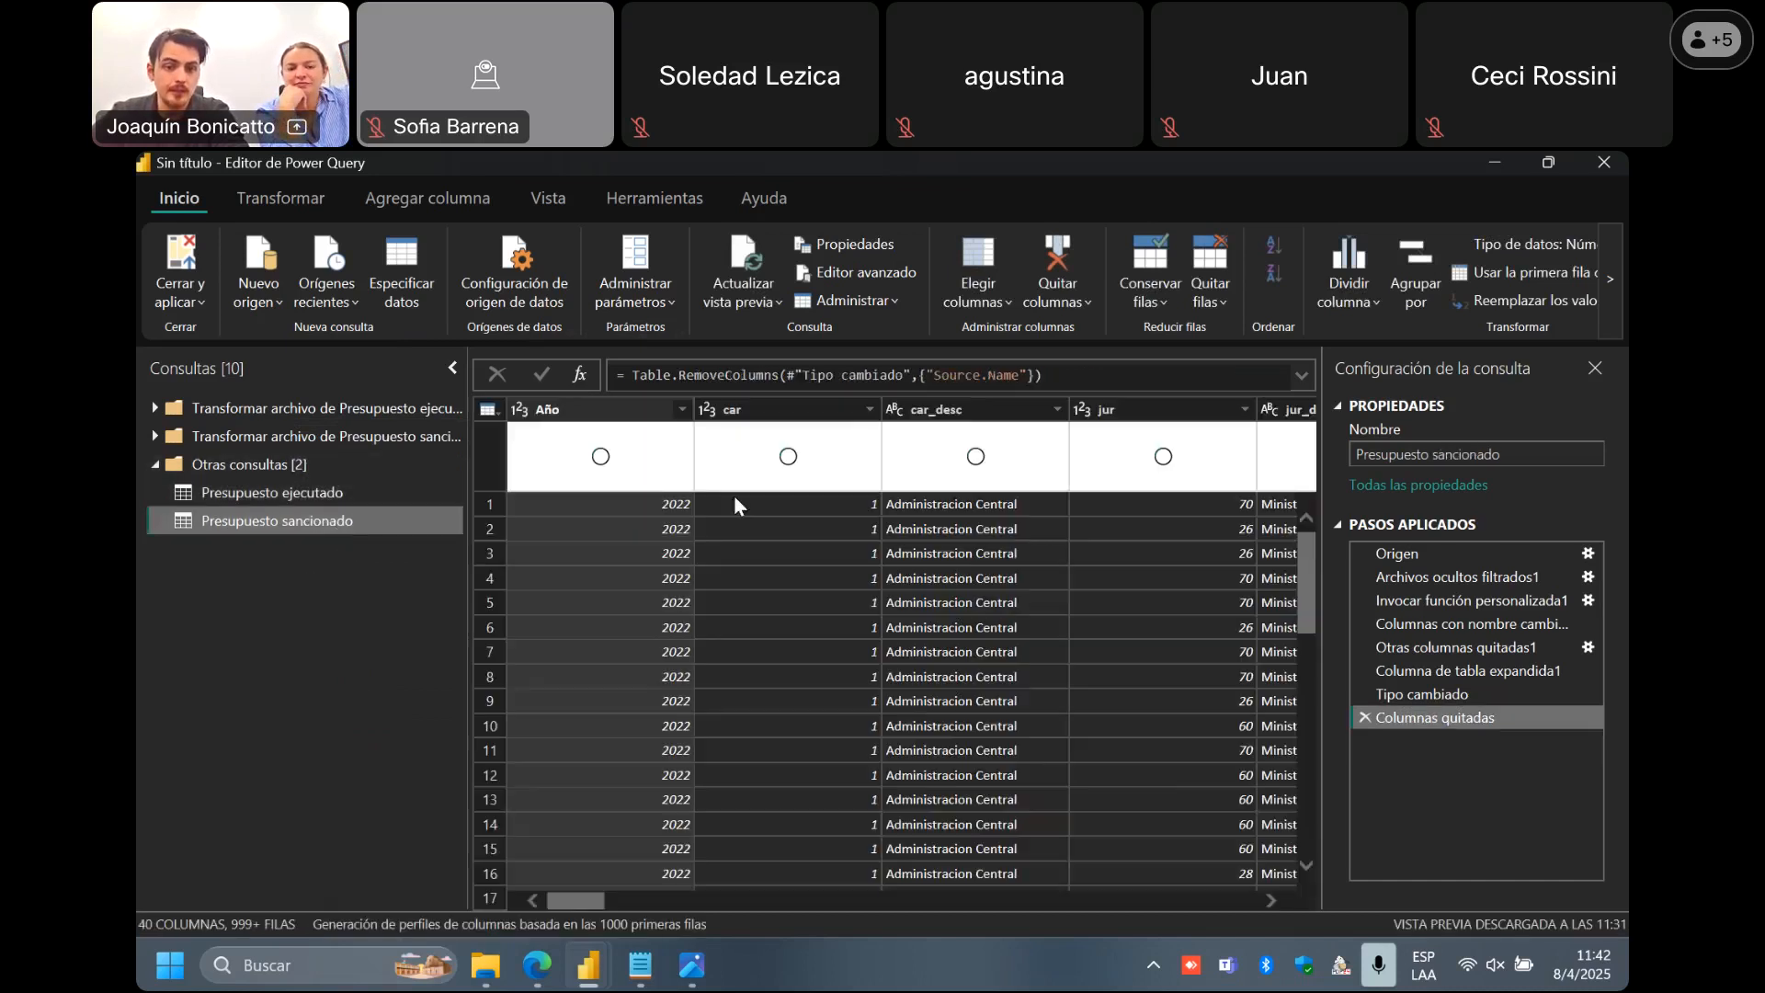
left_click(682, 410)
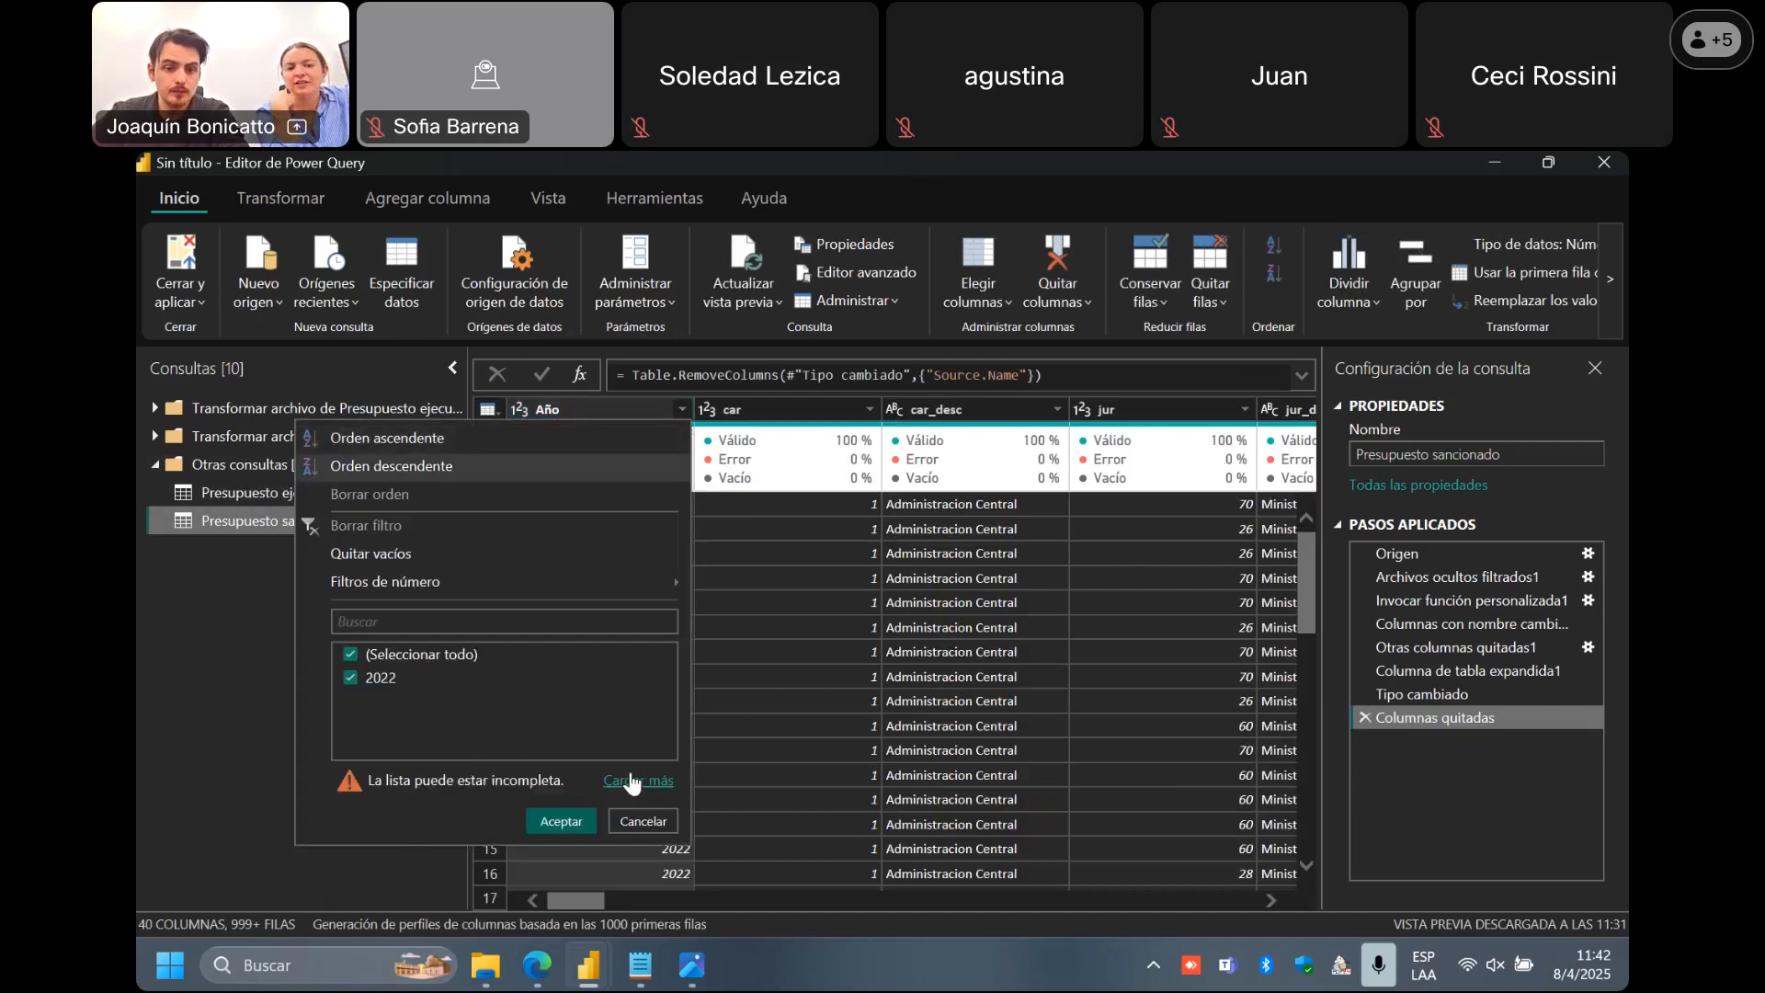
left_click(633, 780)
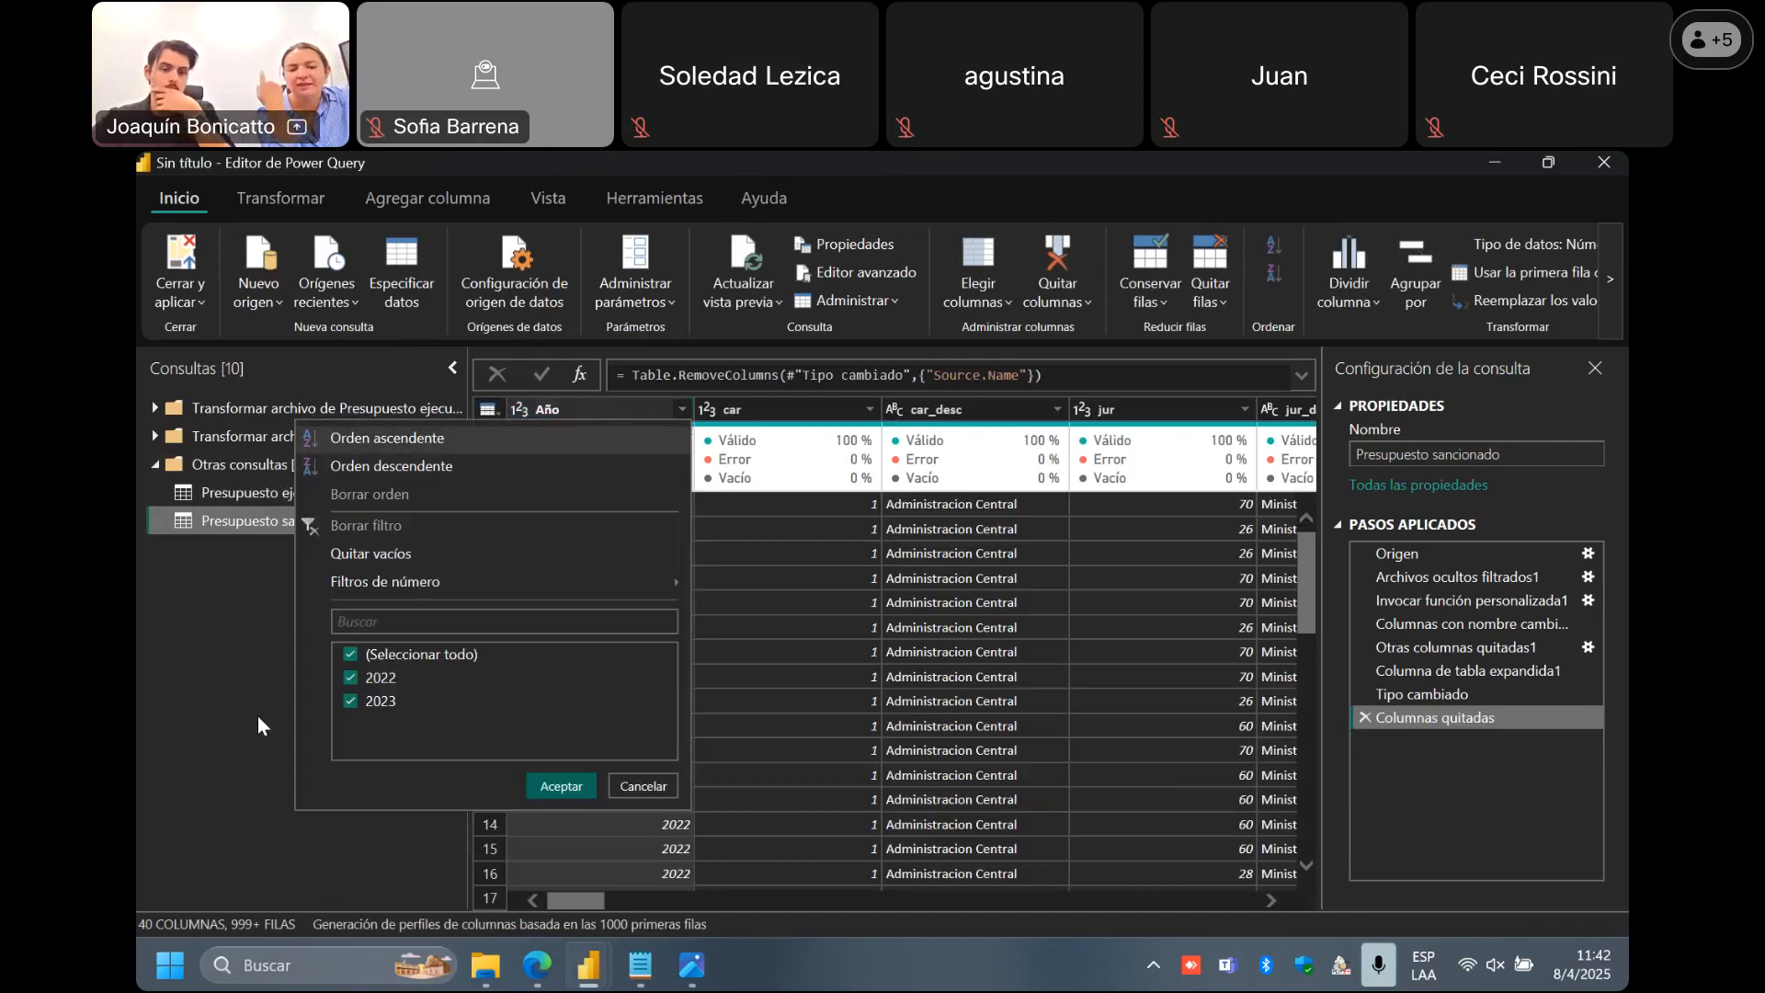
left_click(270, 632)
Rename the Año column of the Presupuesto ejecutado query to Años.
left_click(324, 492)
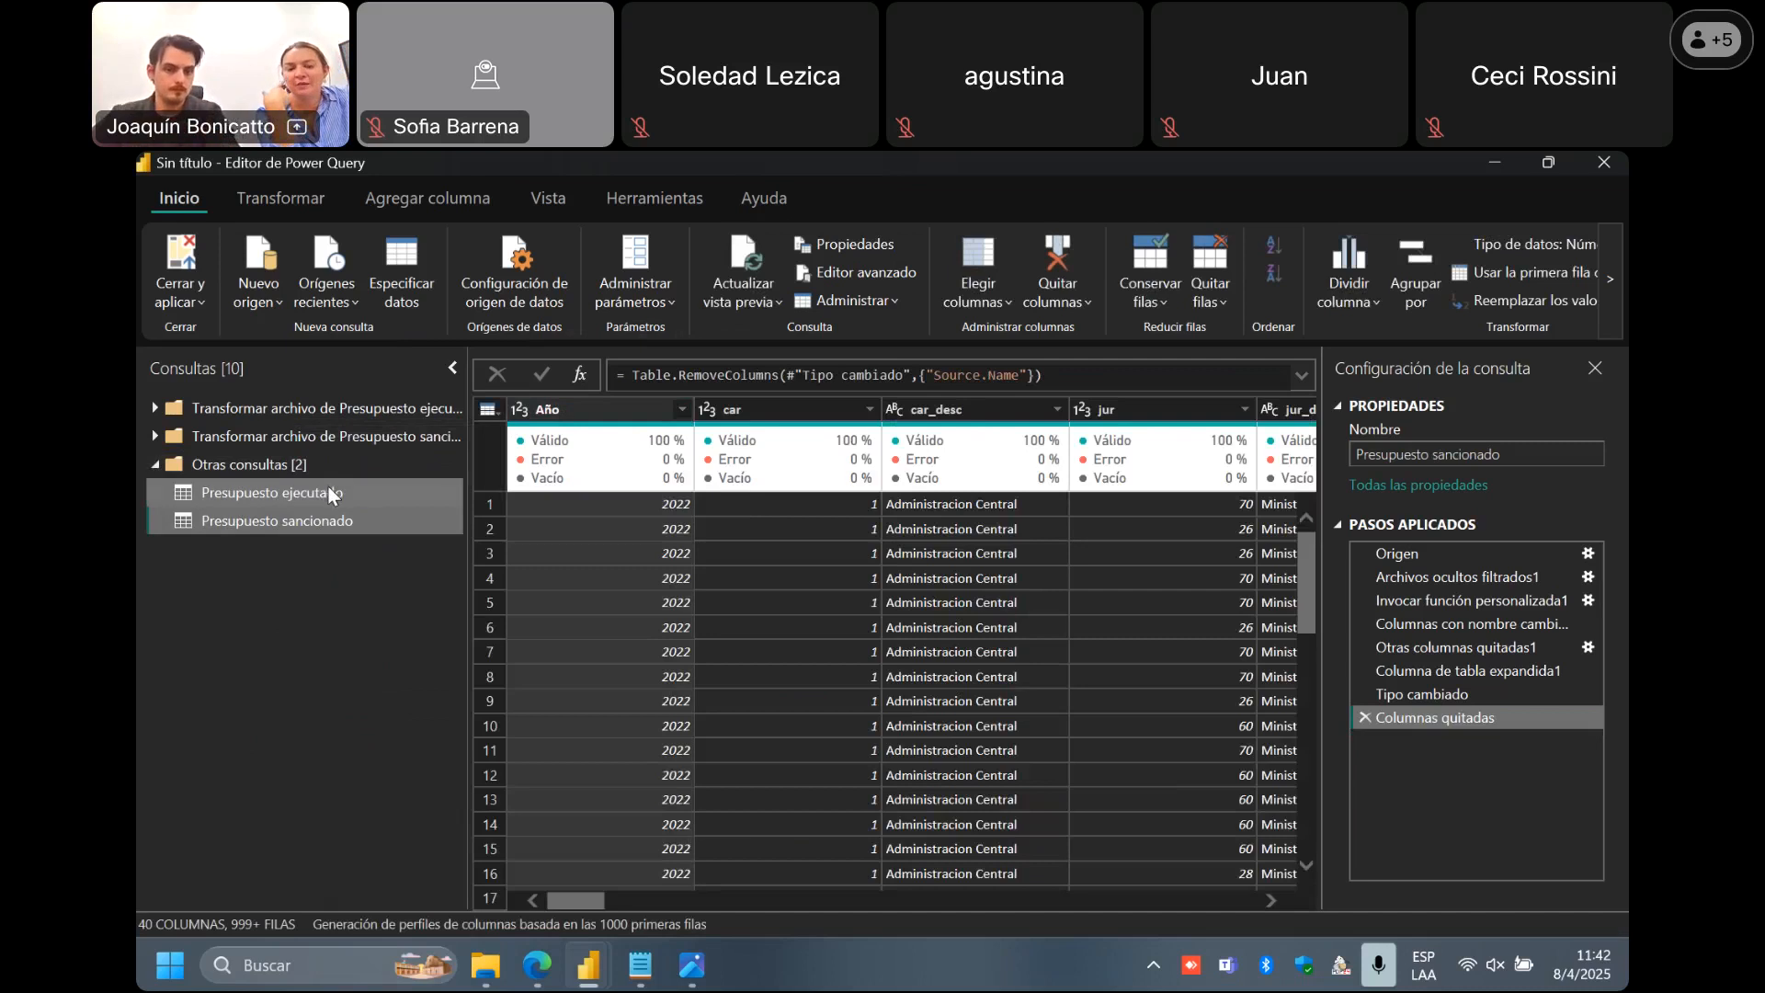
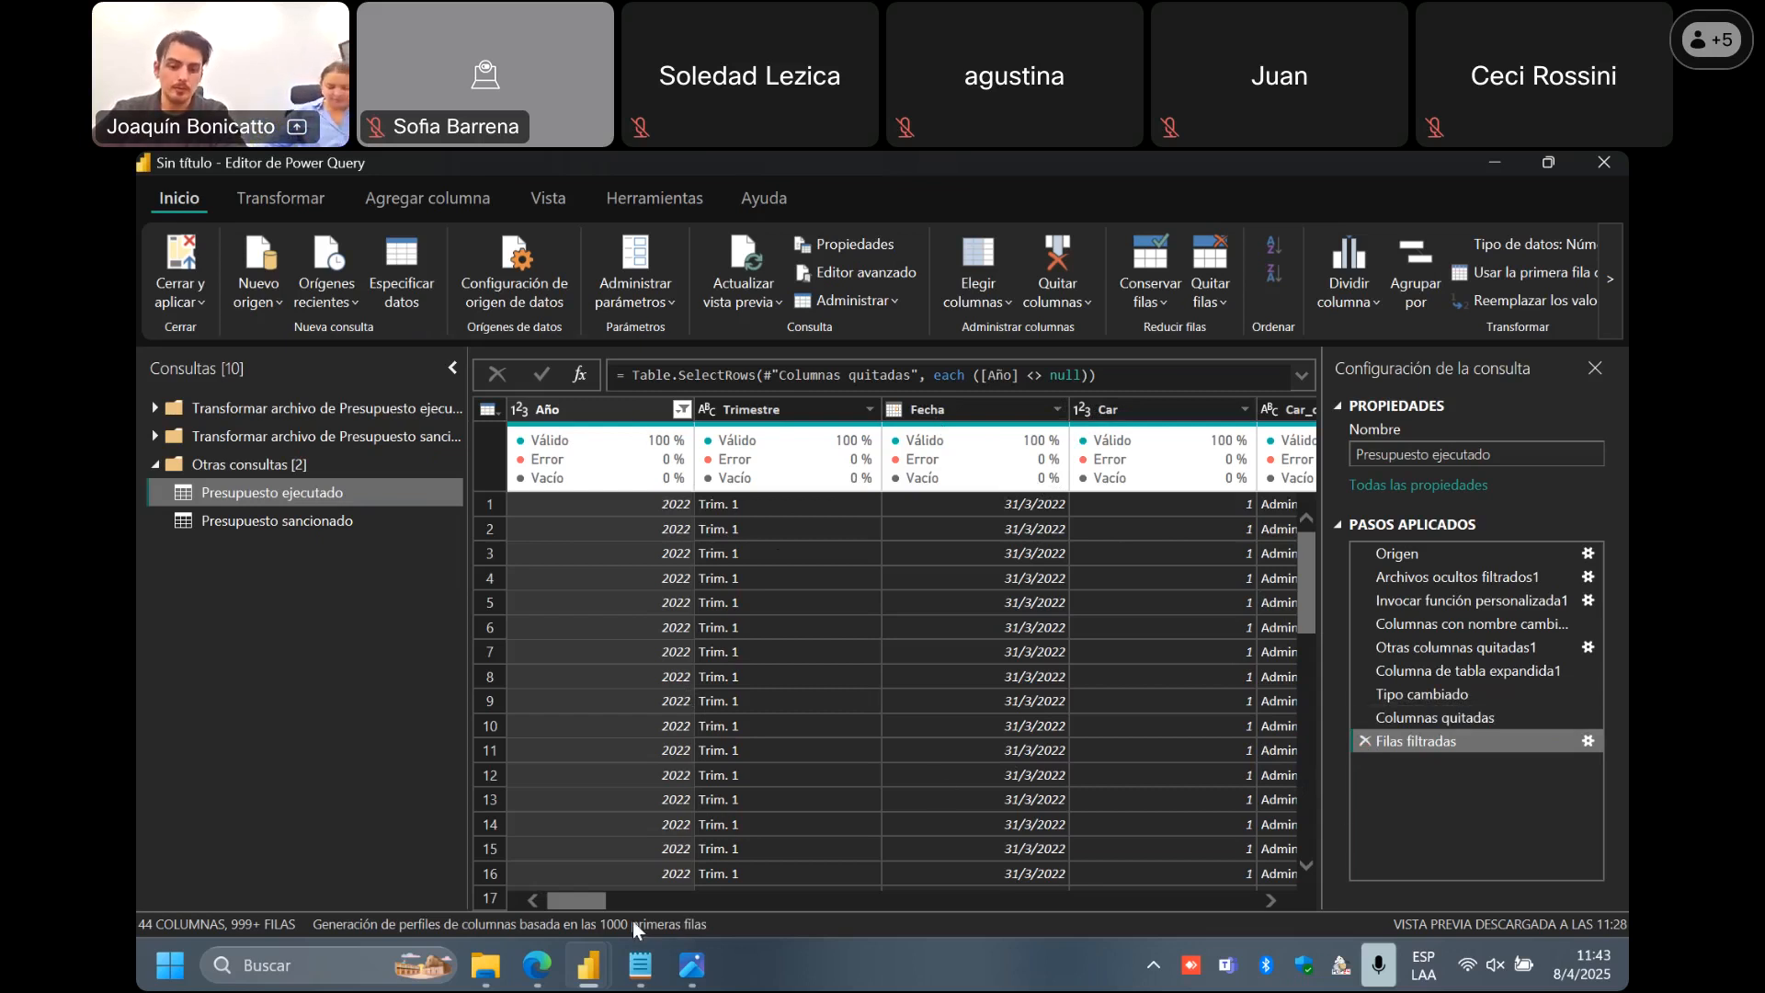
left_click_drag(604, 898, 559, 908)
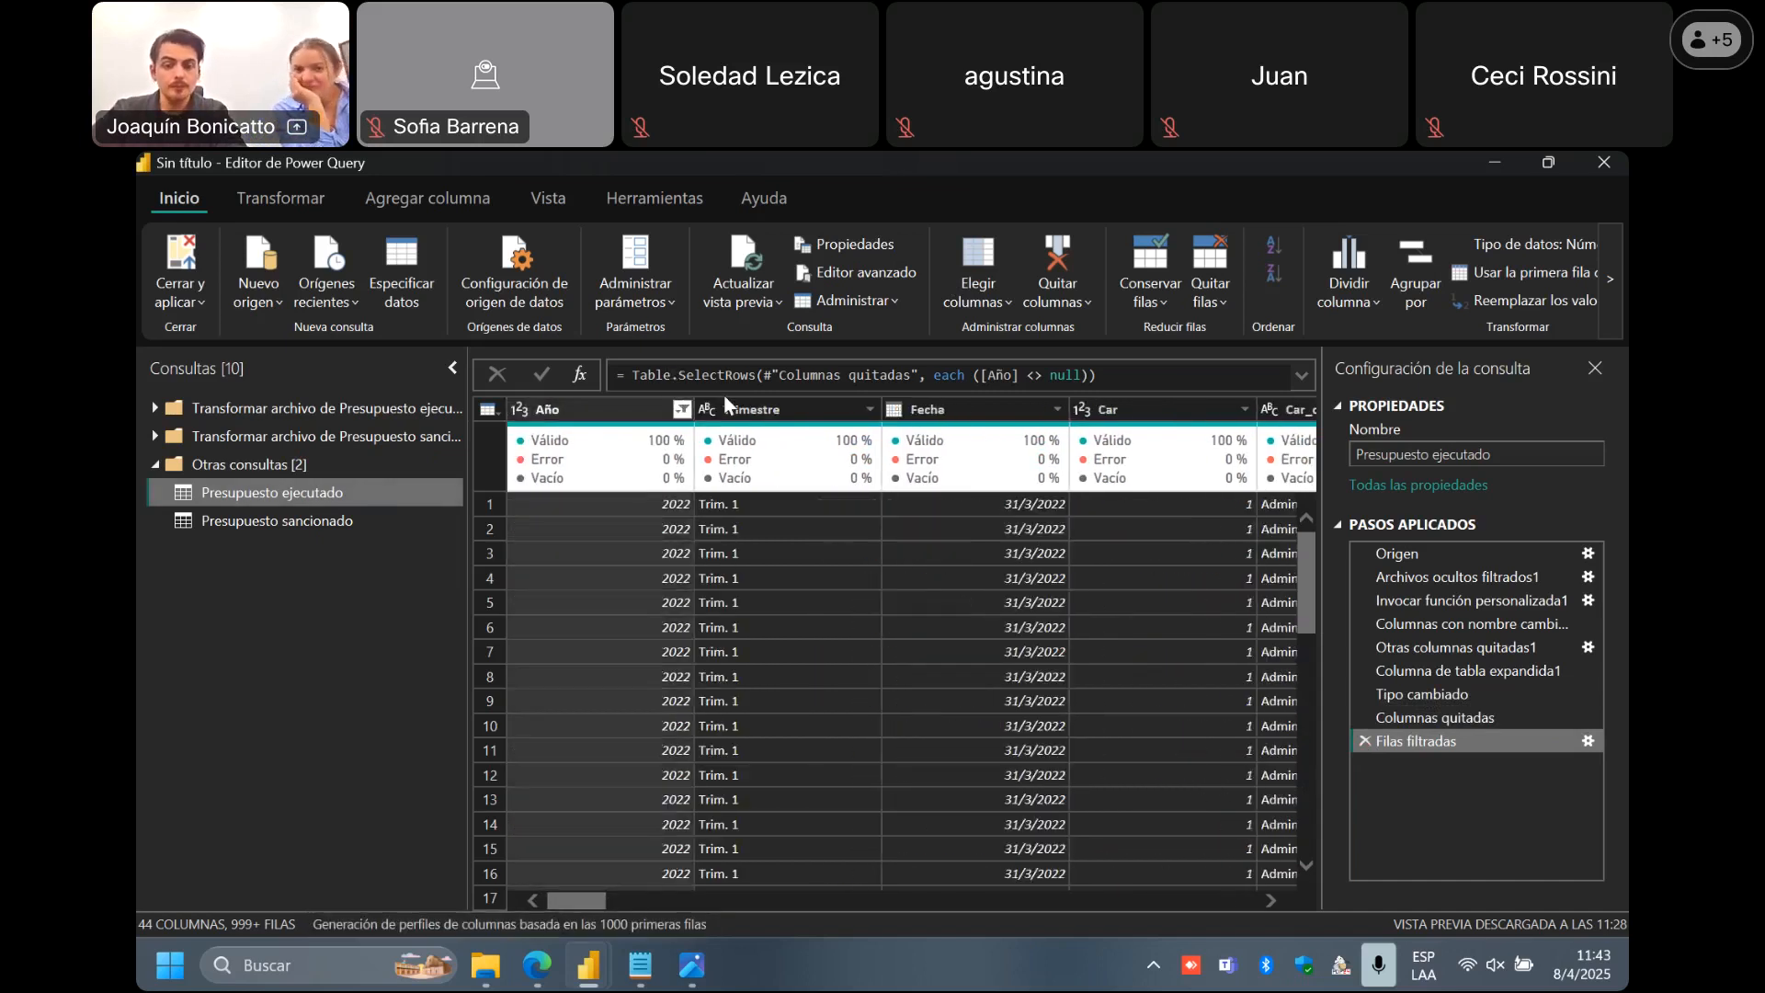
double_click(578, 410)
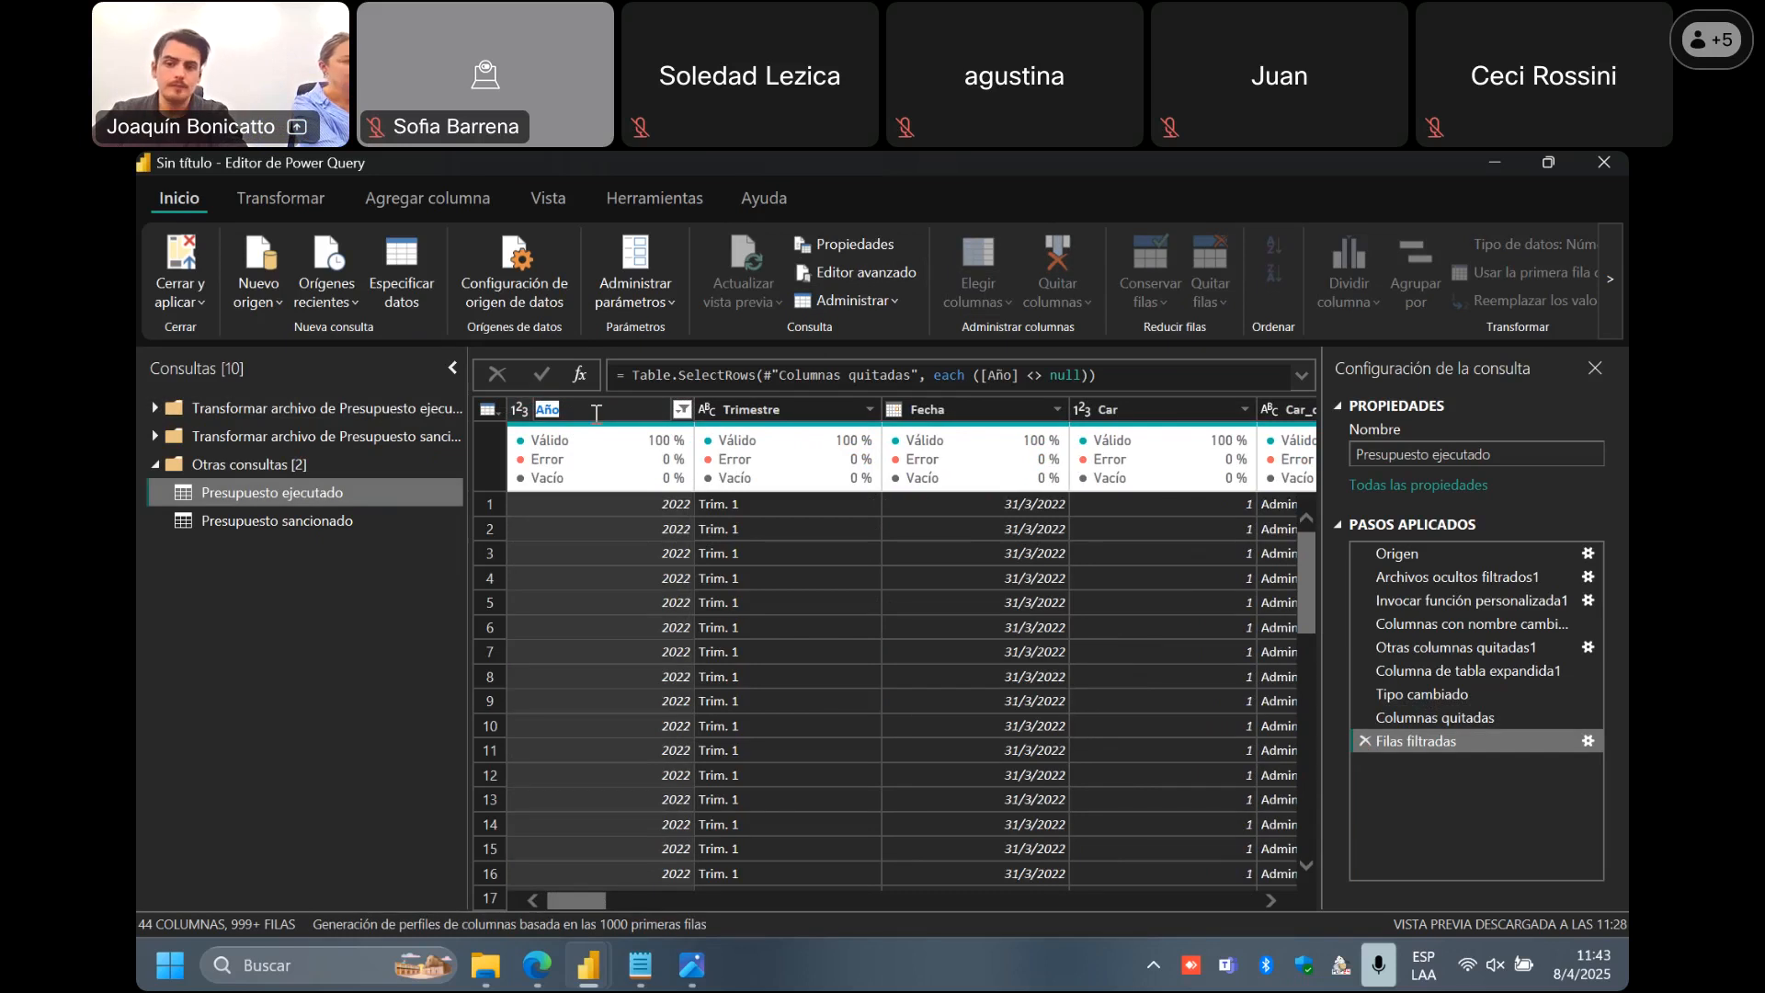
left_click(583, 408)
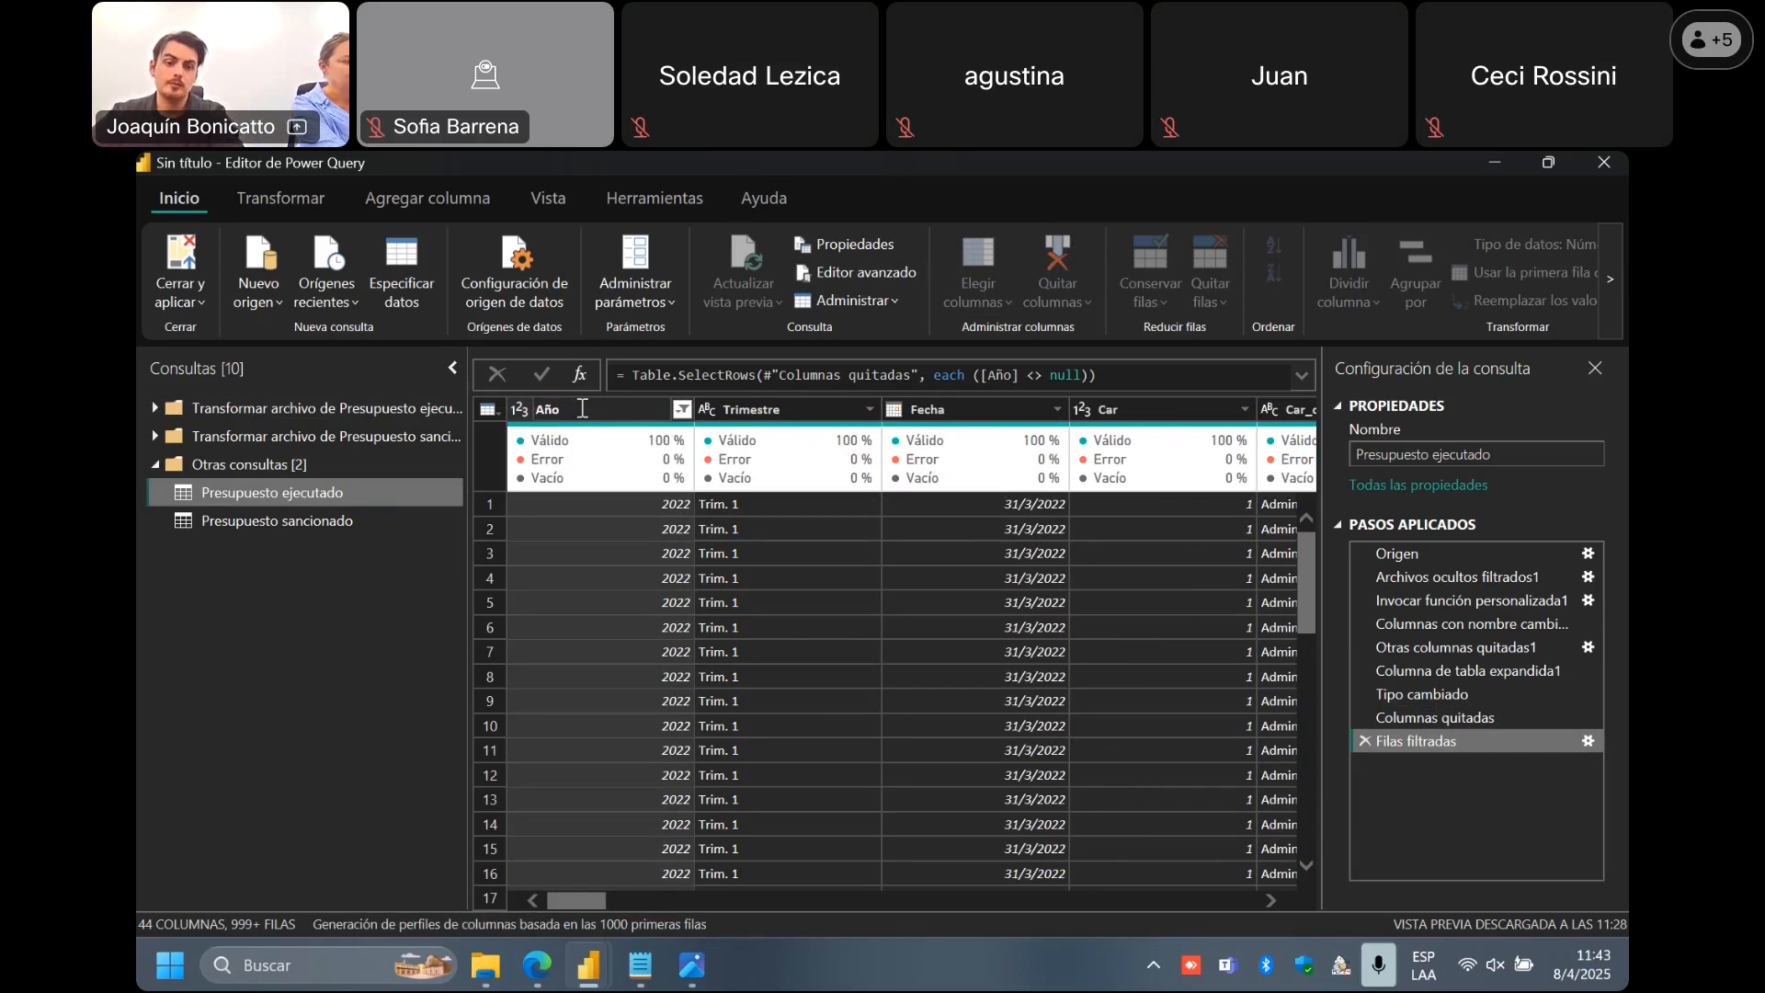
type("s")
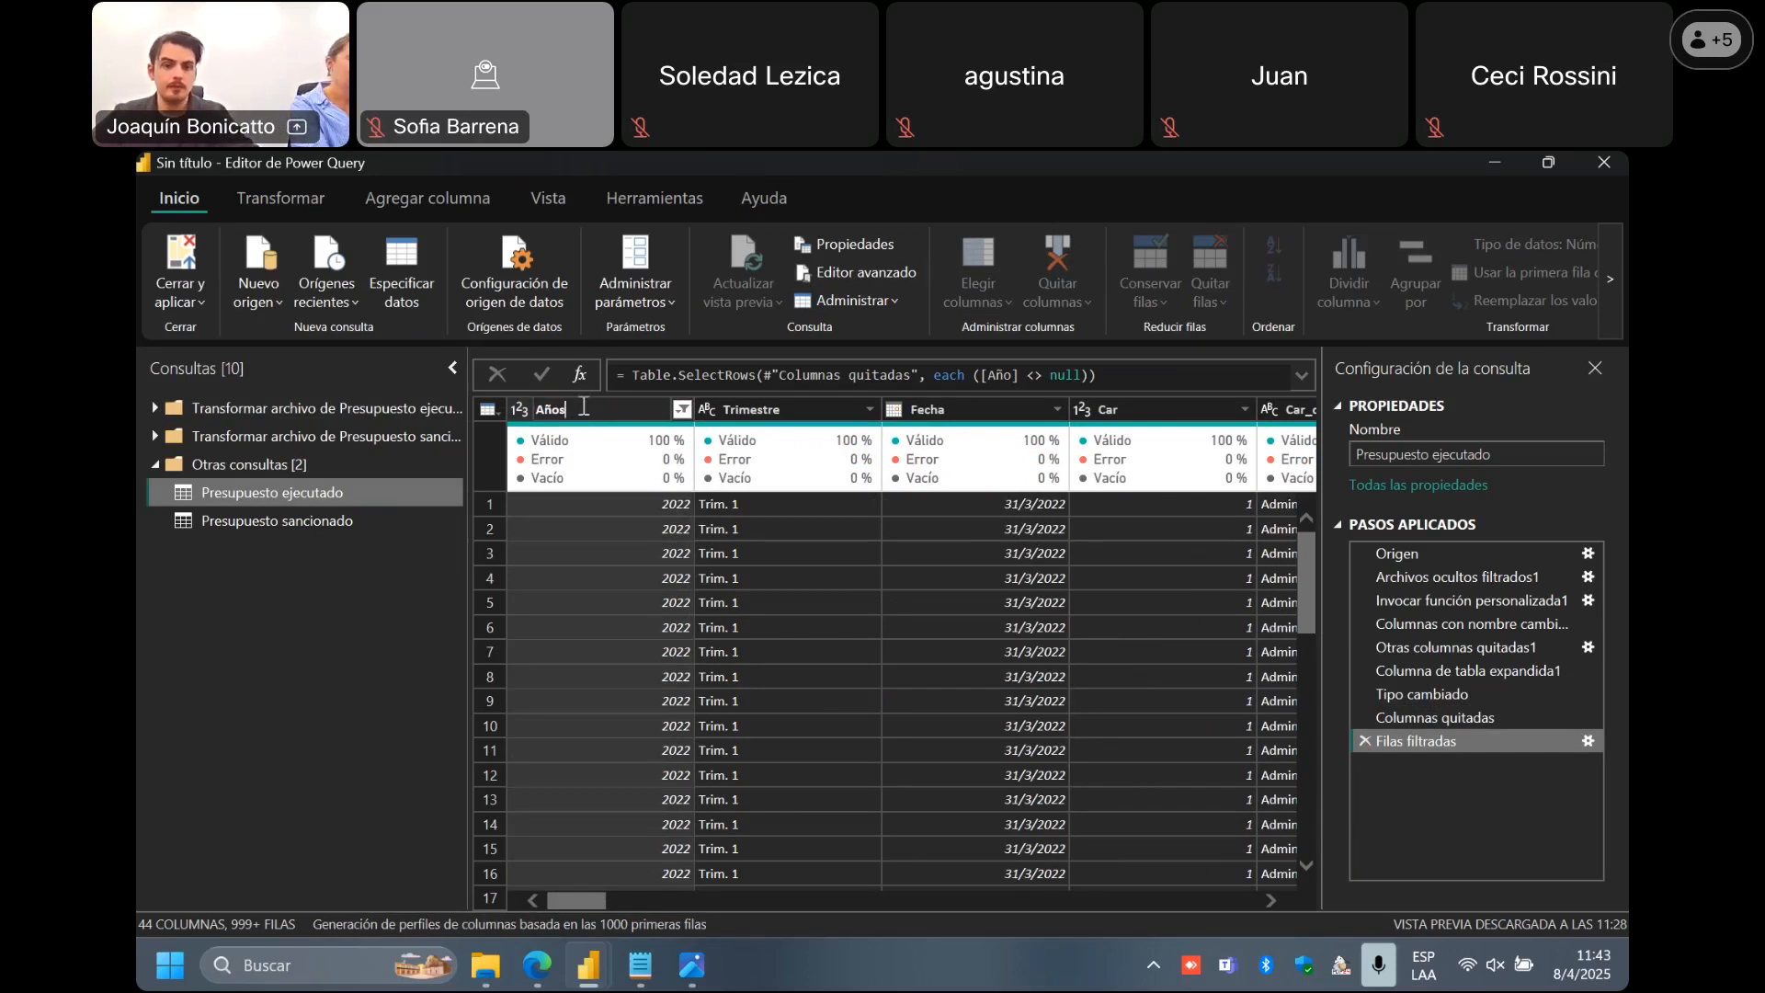
key("Return")
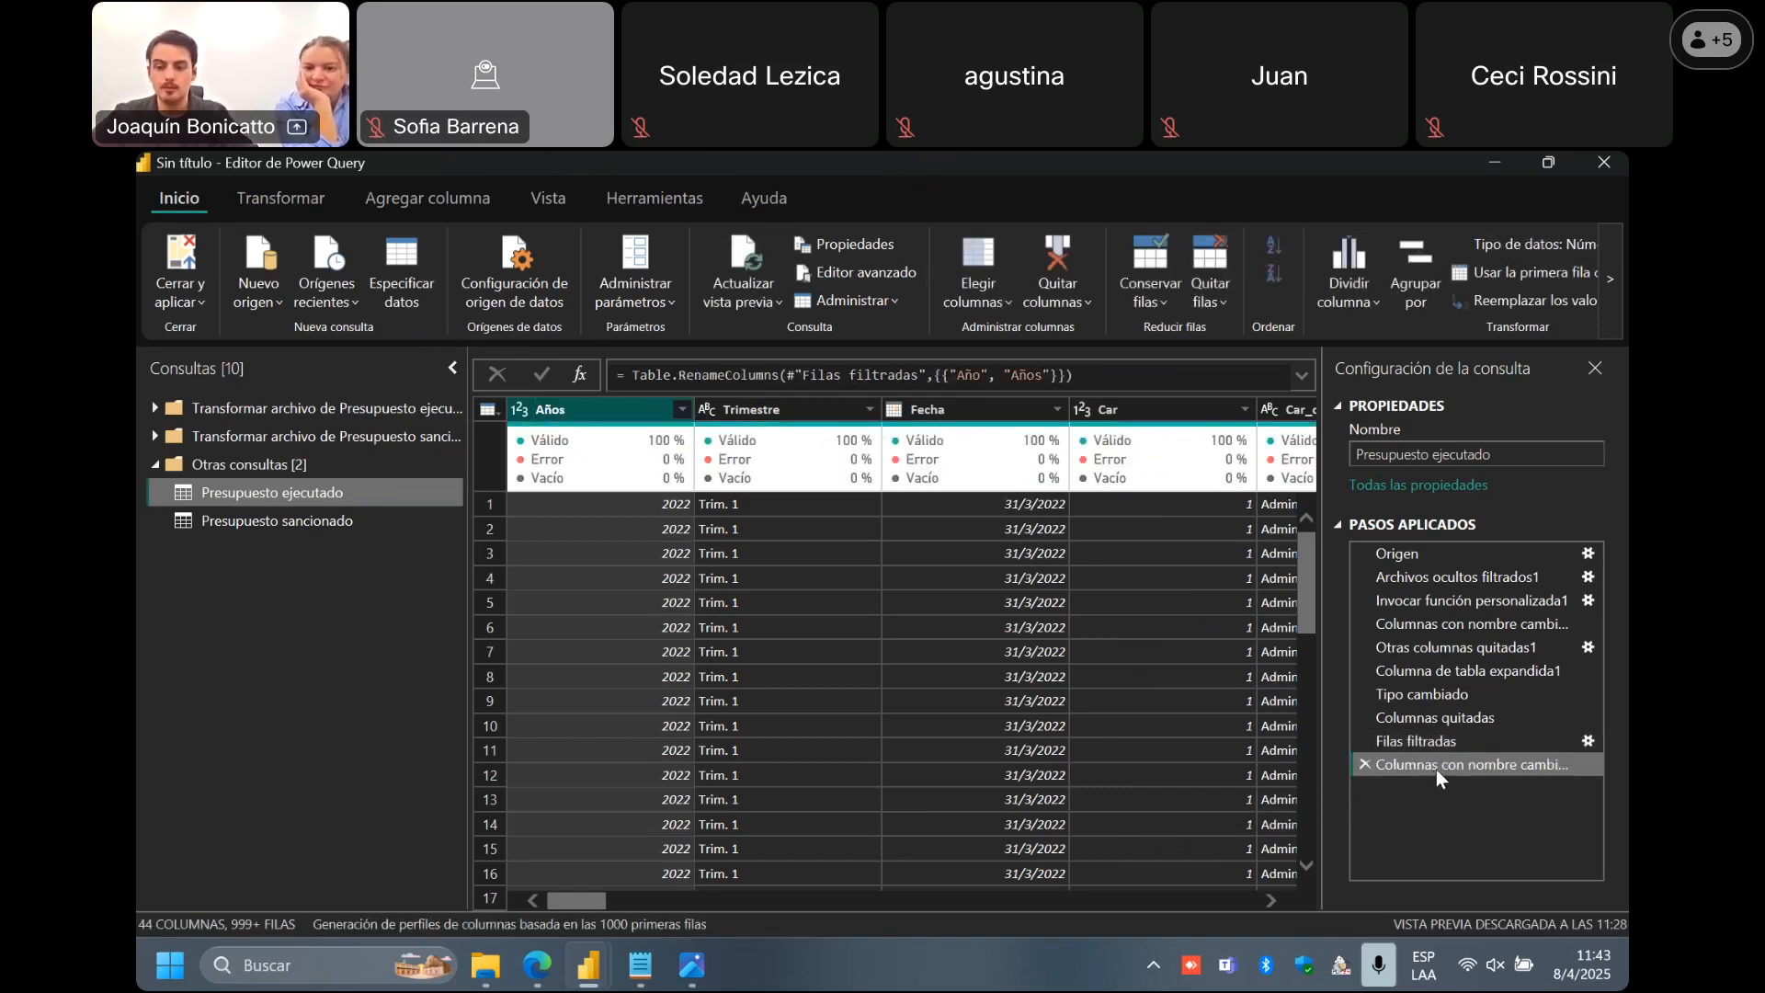
Rename the Fecha column of the Presupuesto ejecutado query to Fechas.
left_click(953, 403)
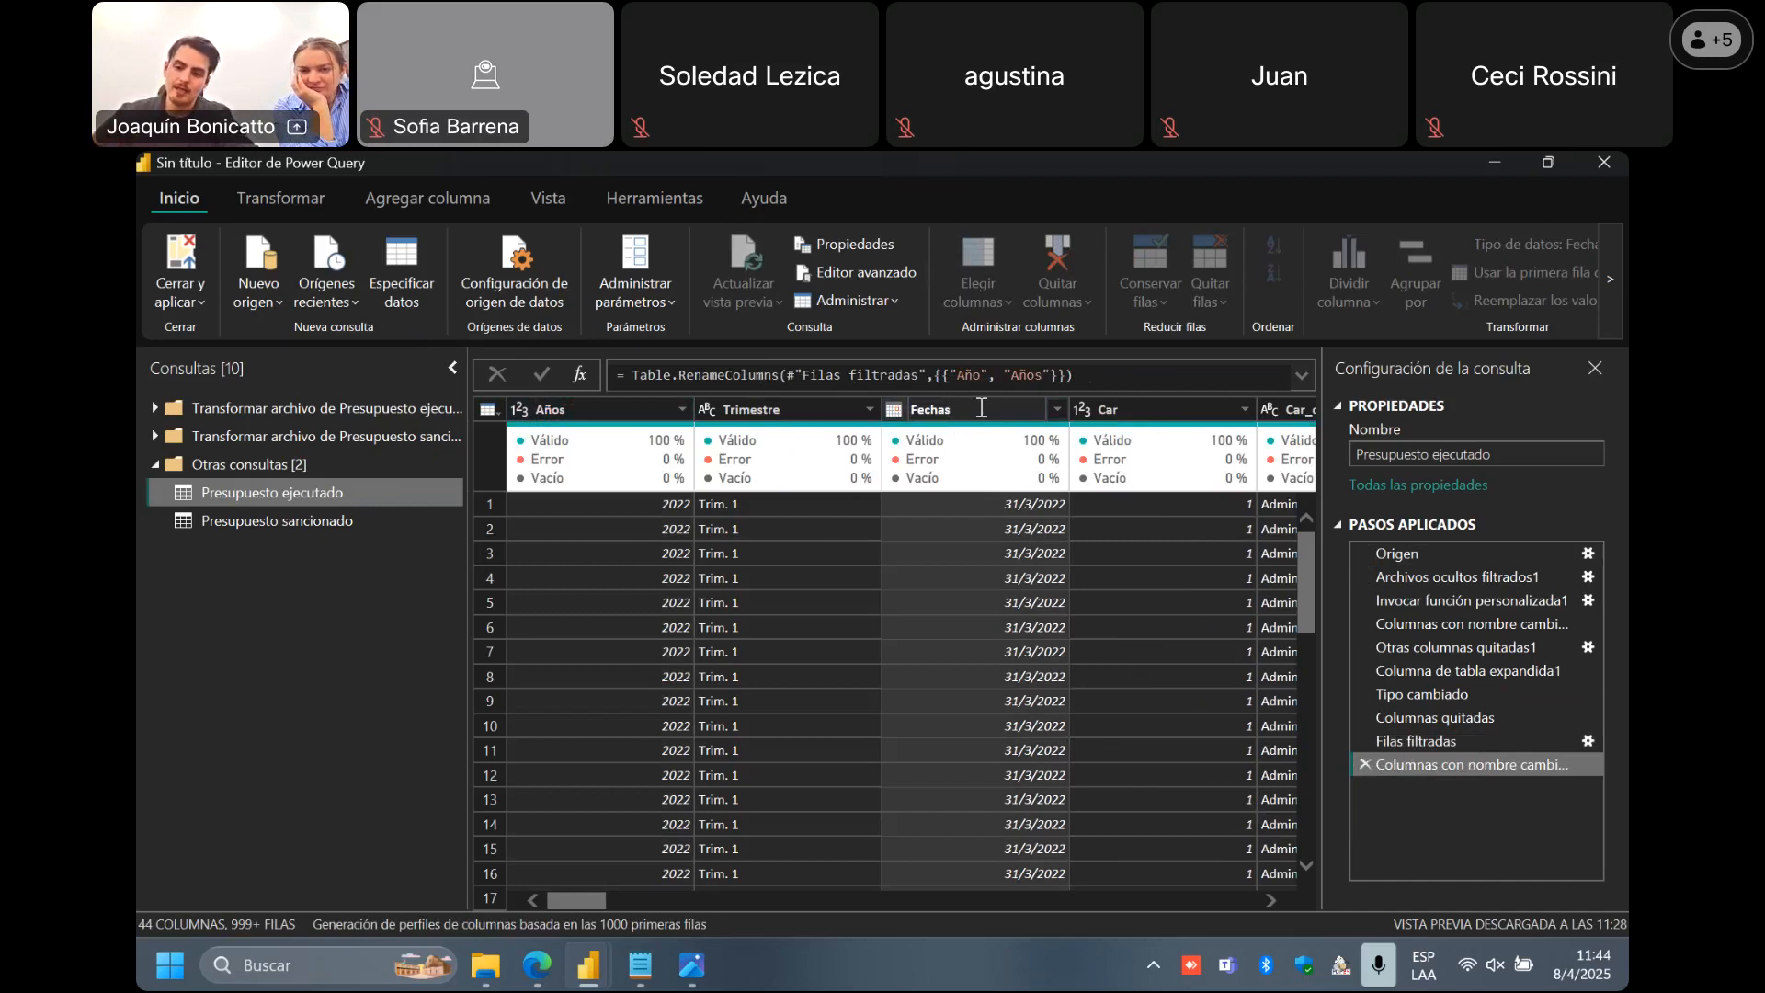
key("Return")
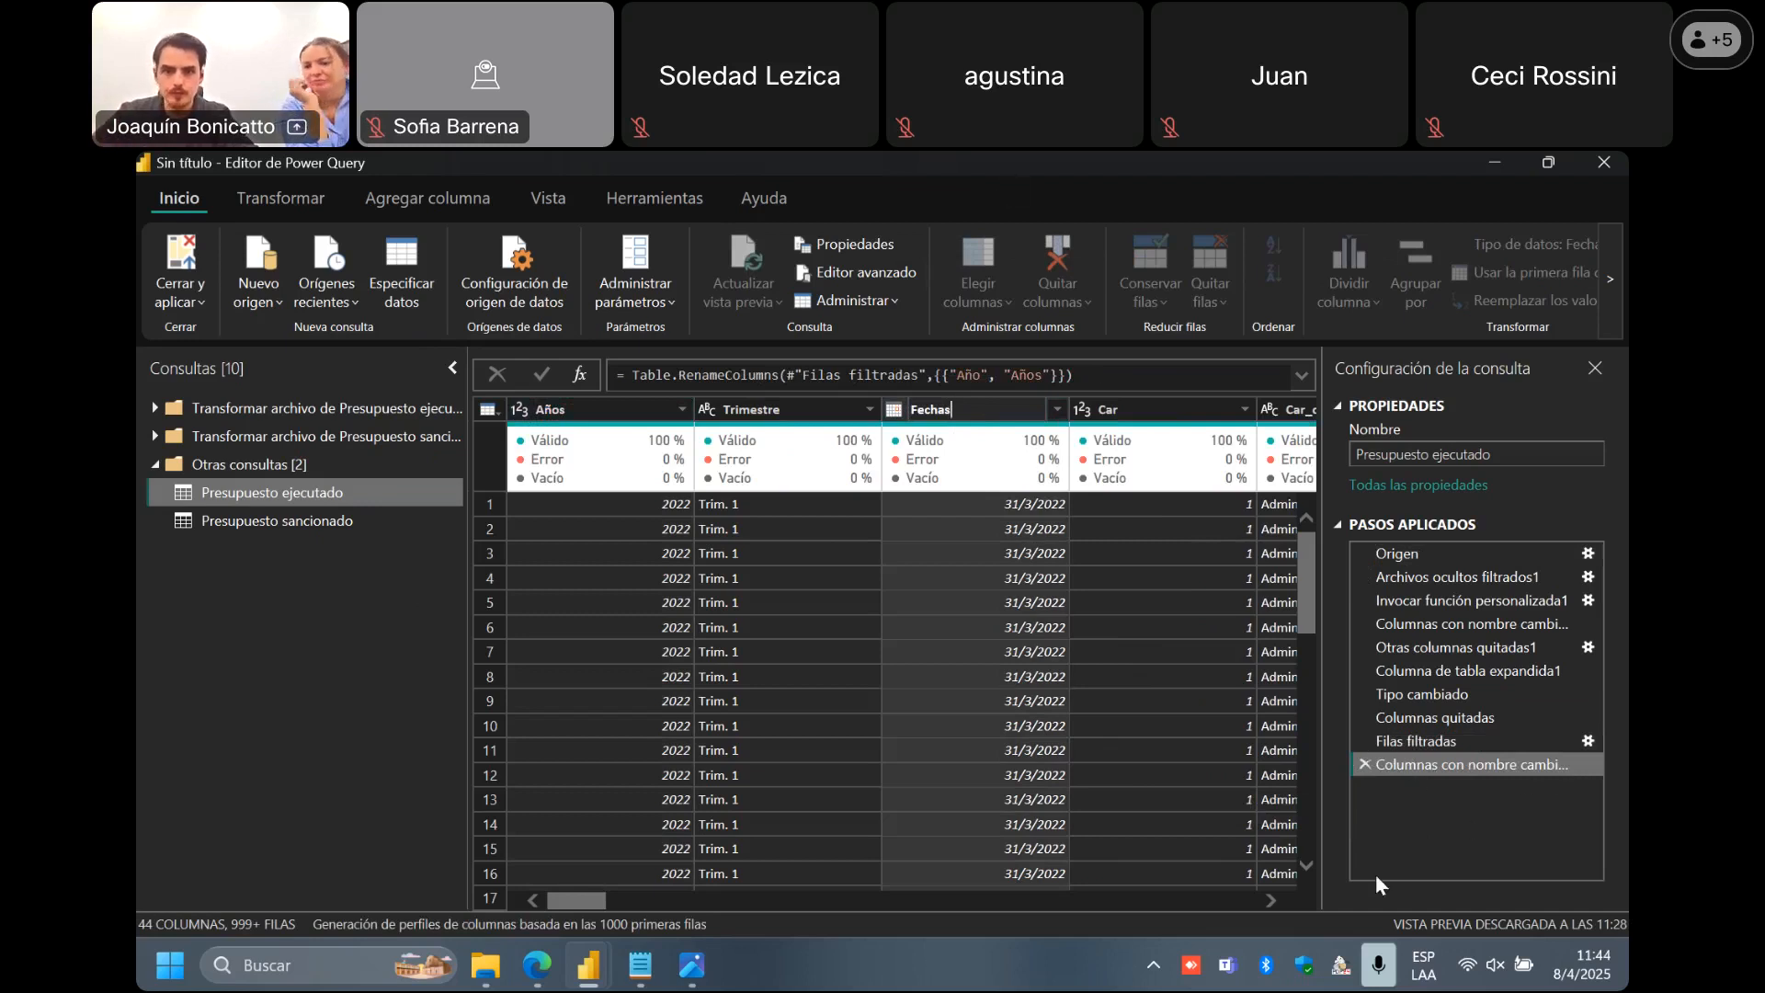
left_click(923, 548)
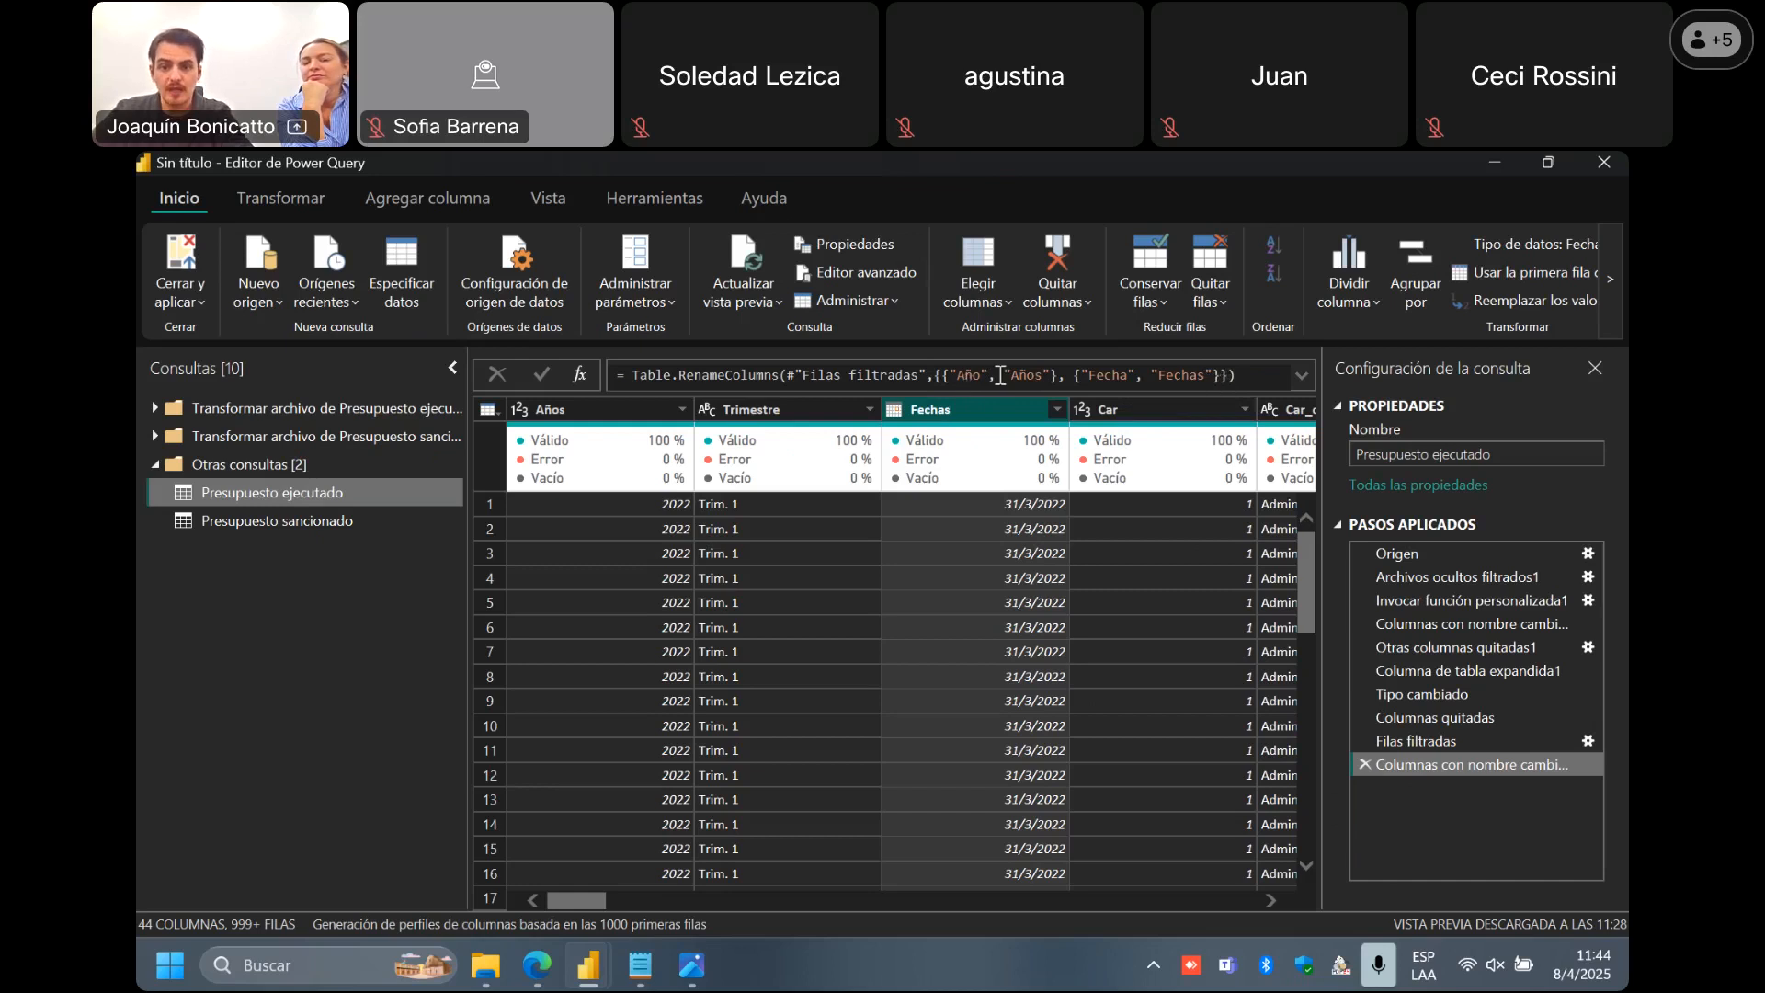
Extend the Table.RenameColumns formula with a second {"Fecha", "Fechas"} pair before the closing brace and apply it.
left_click(1221, 375)
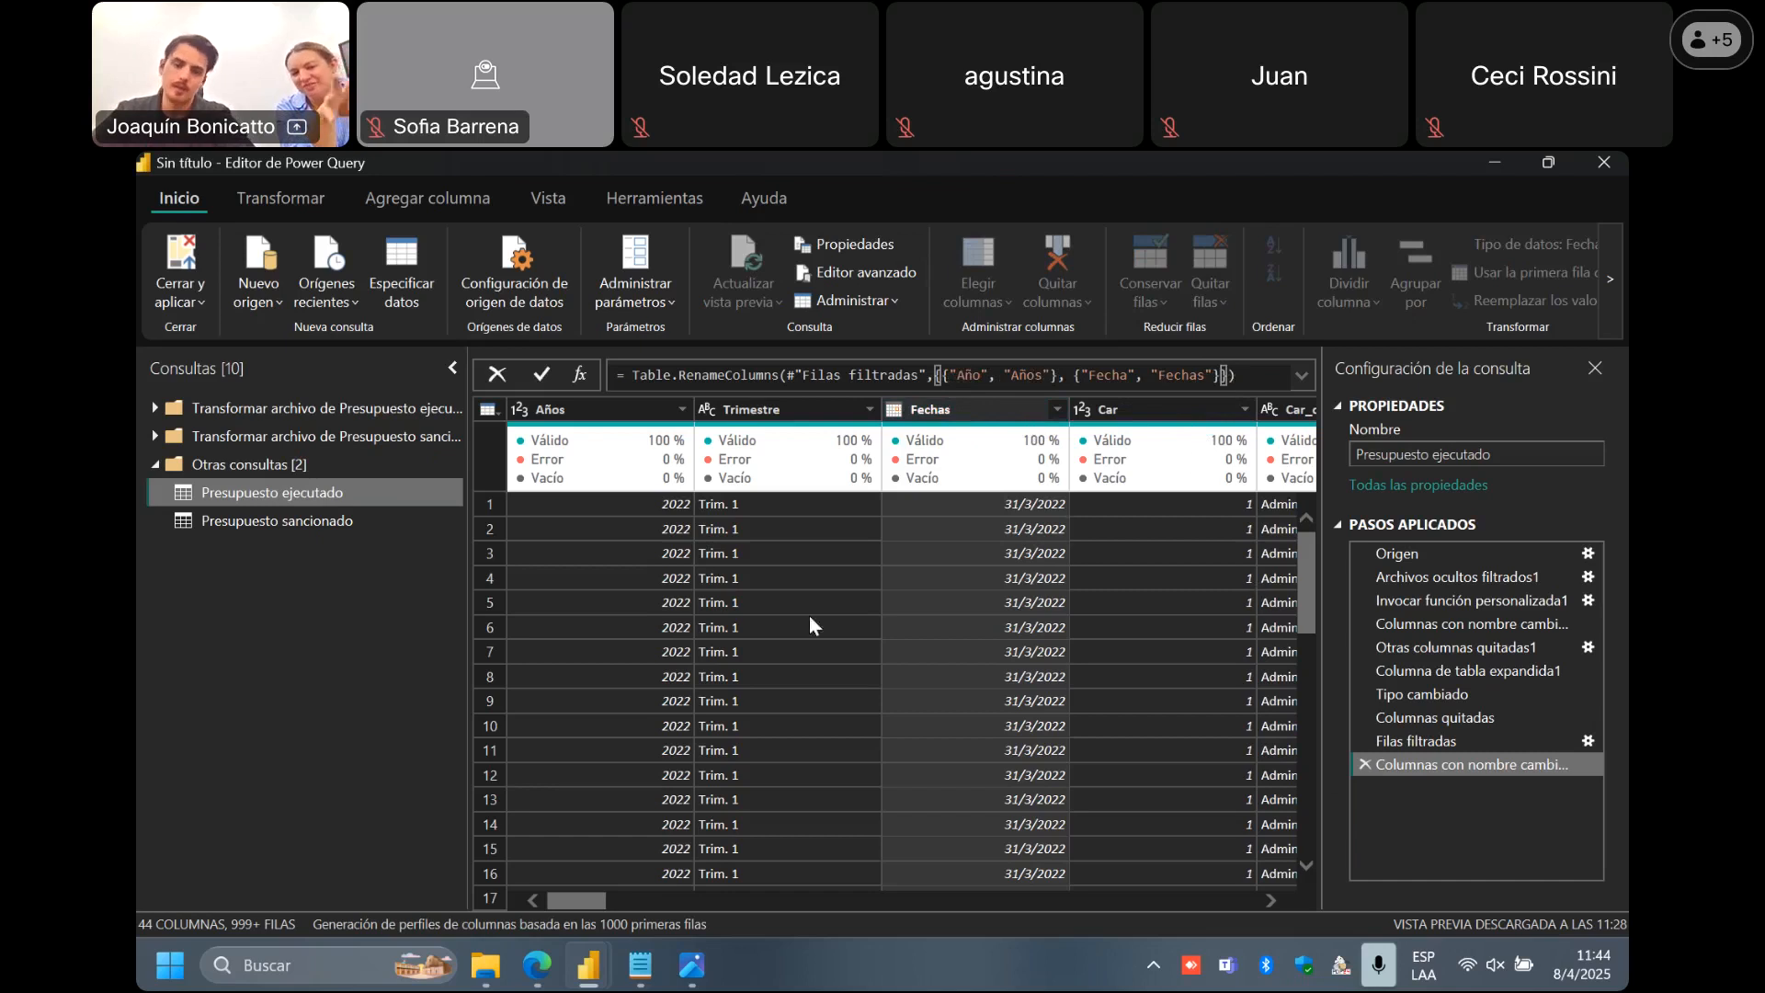
left_click(334, 626)
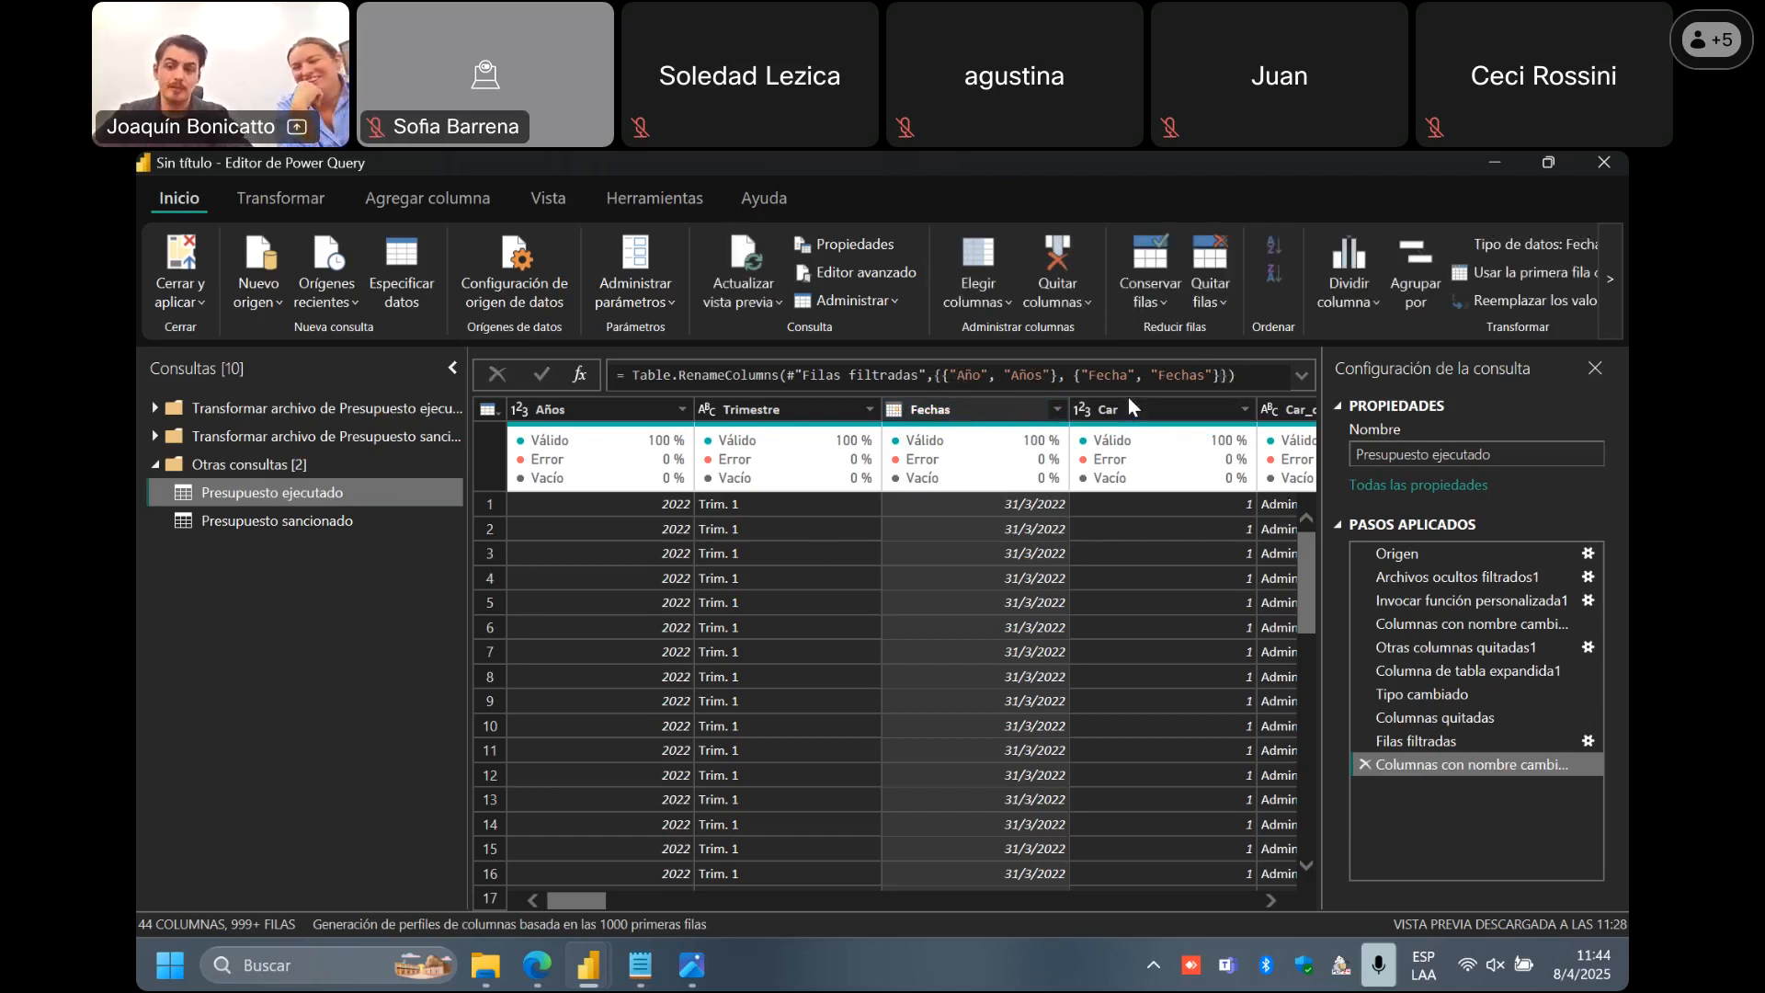
left_click(1224, 377)
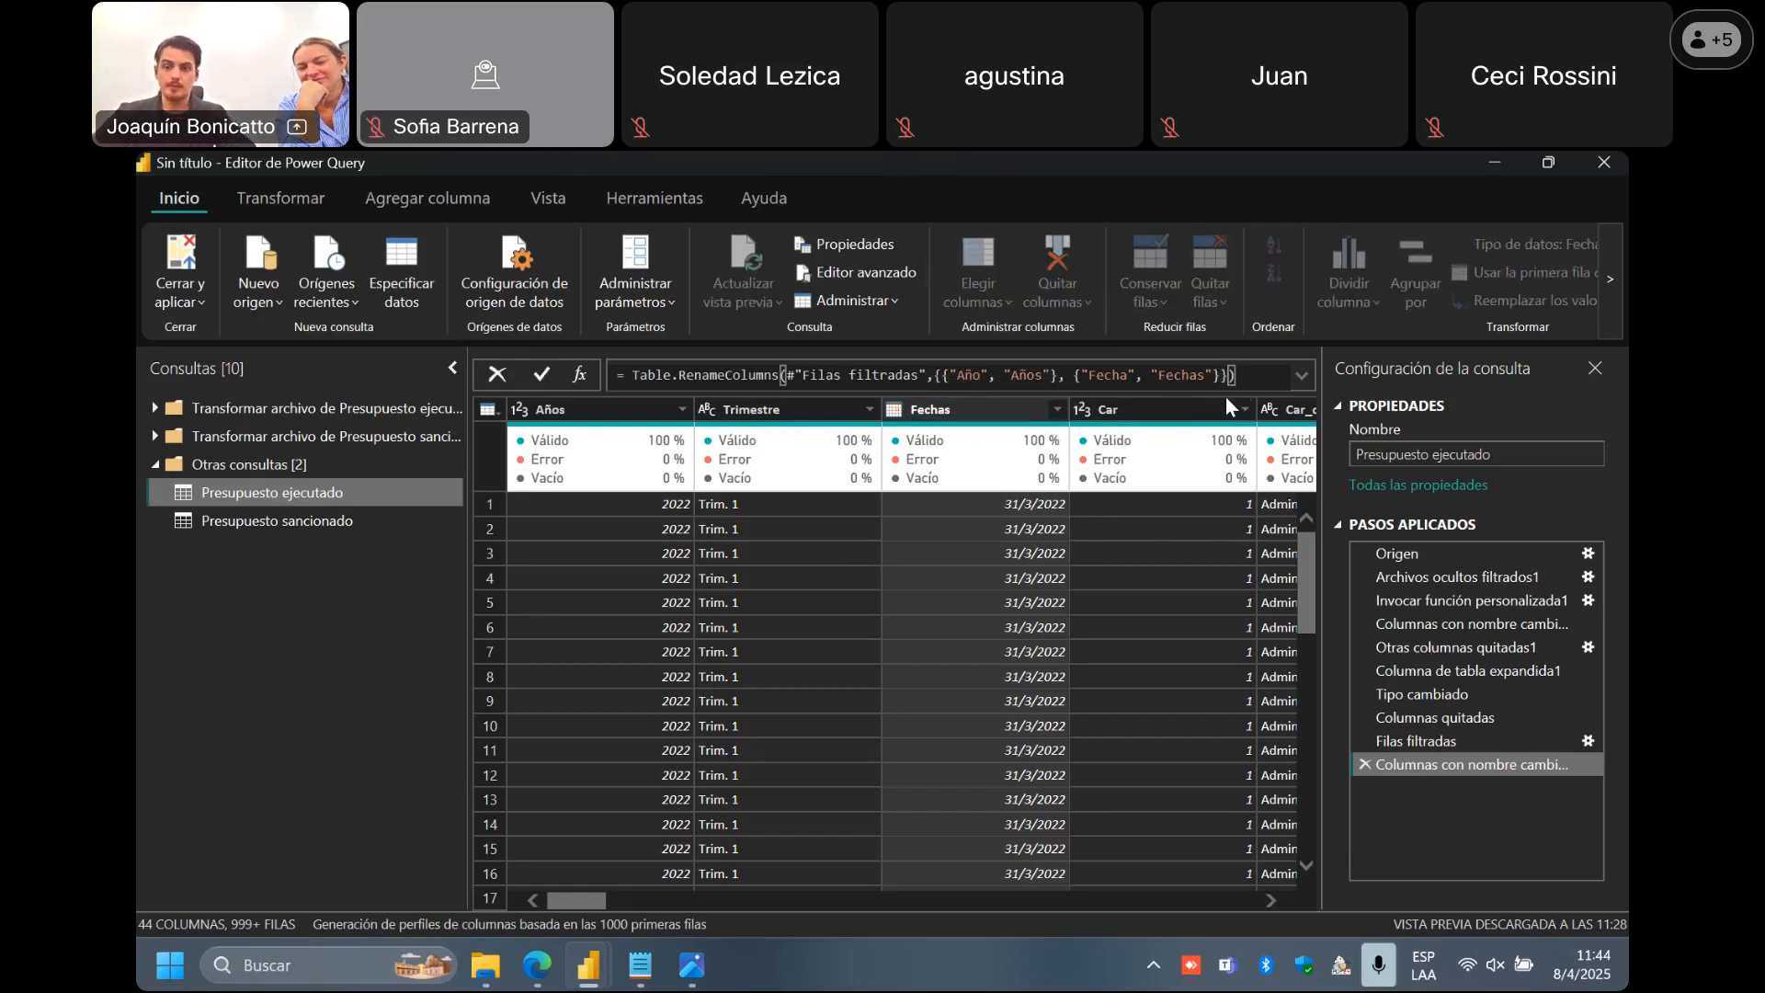
key("Left")
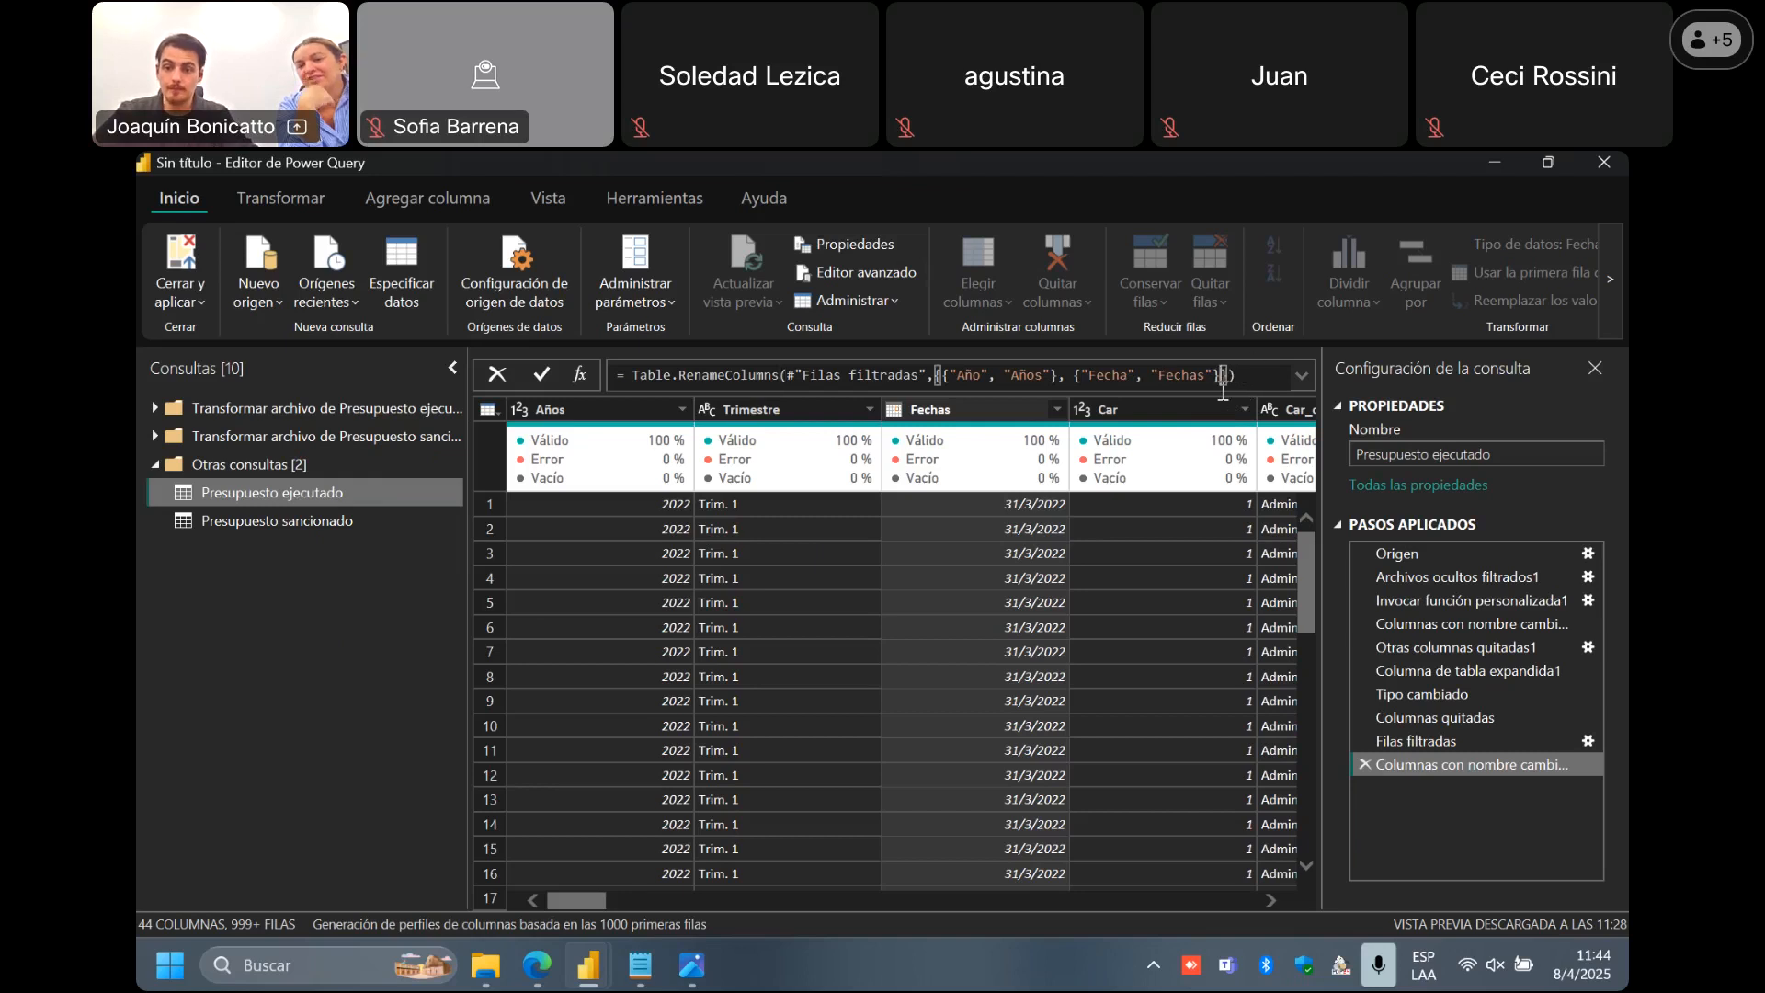
left_click_drag(1077, 375, 1222, 377)
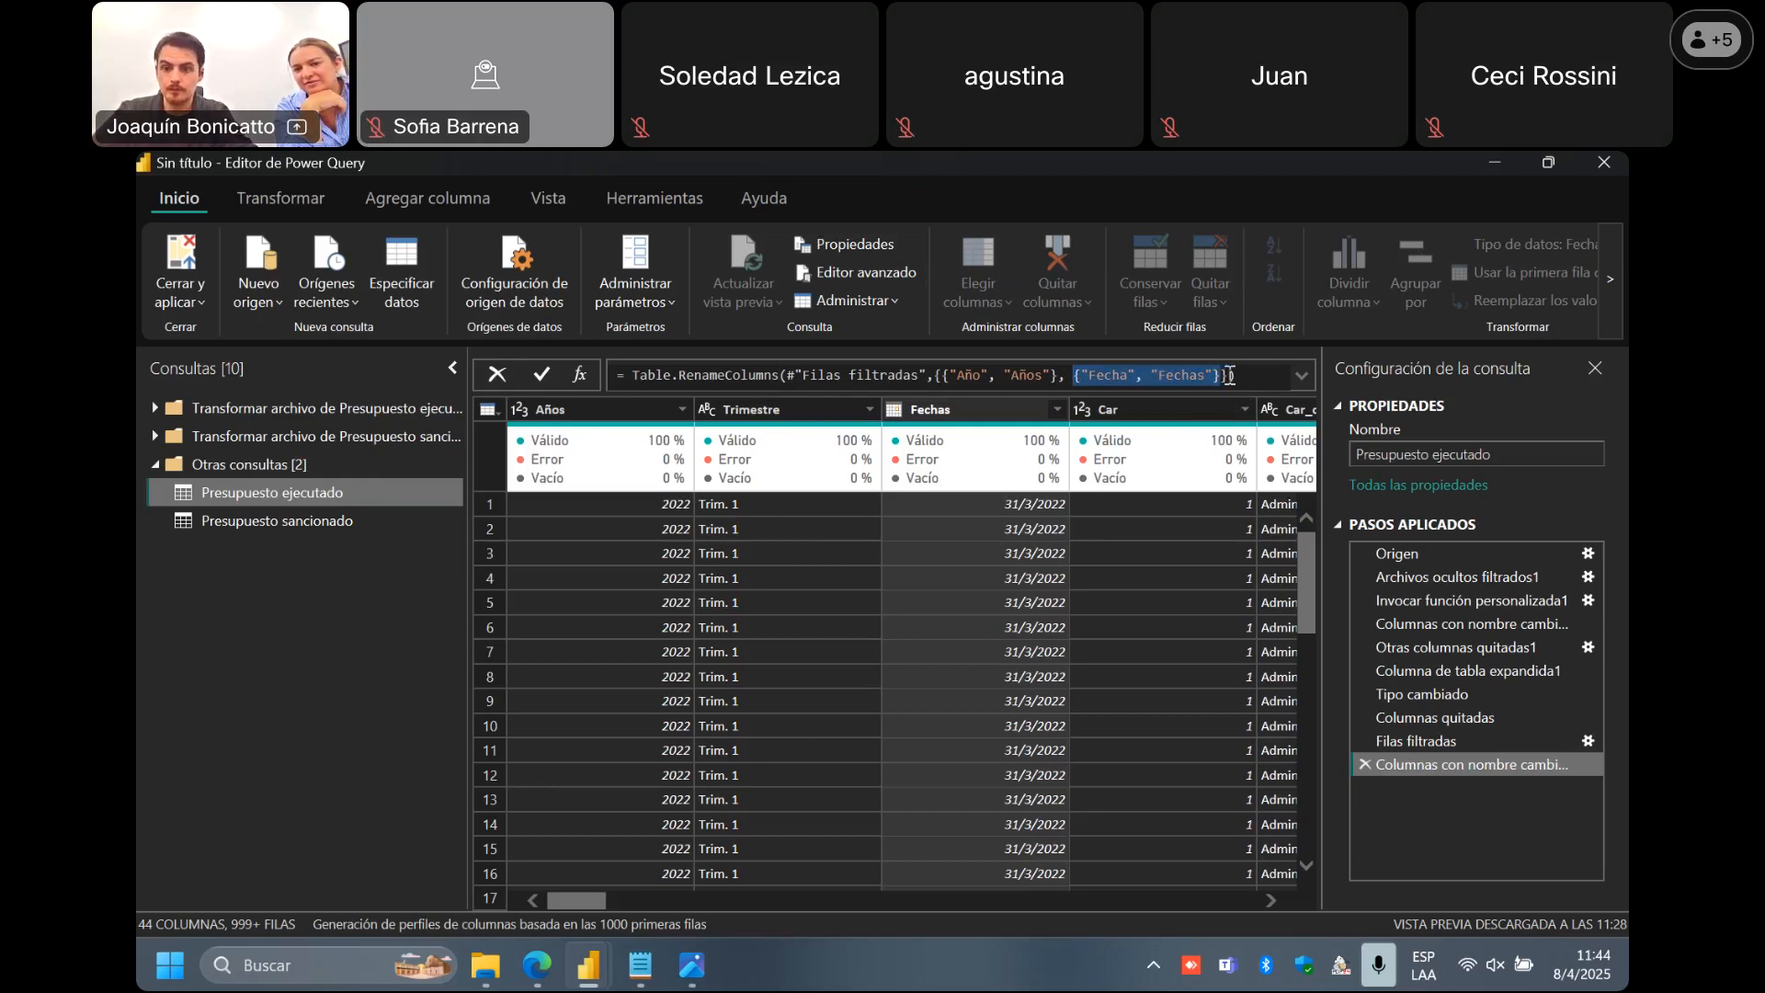
left_click(1225, 377)
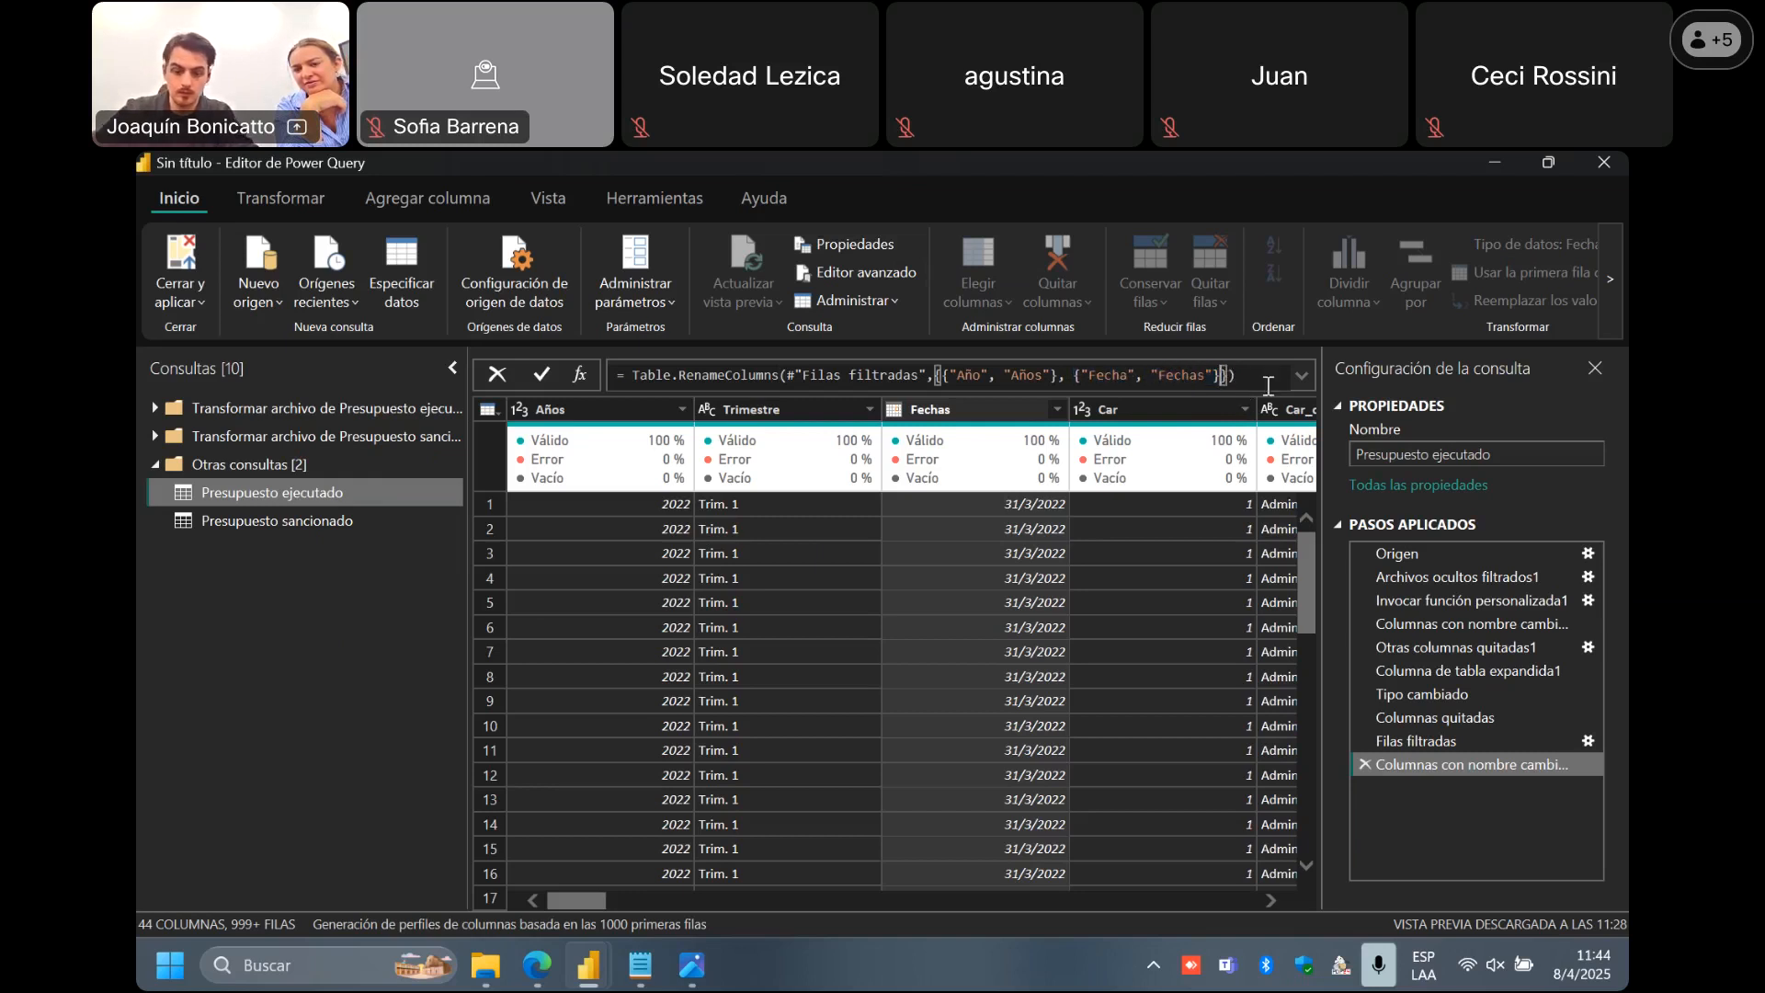
type(",")
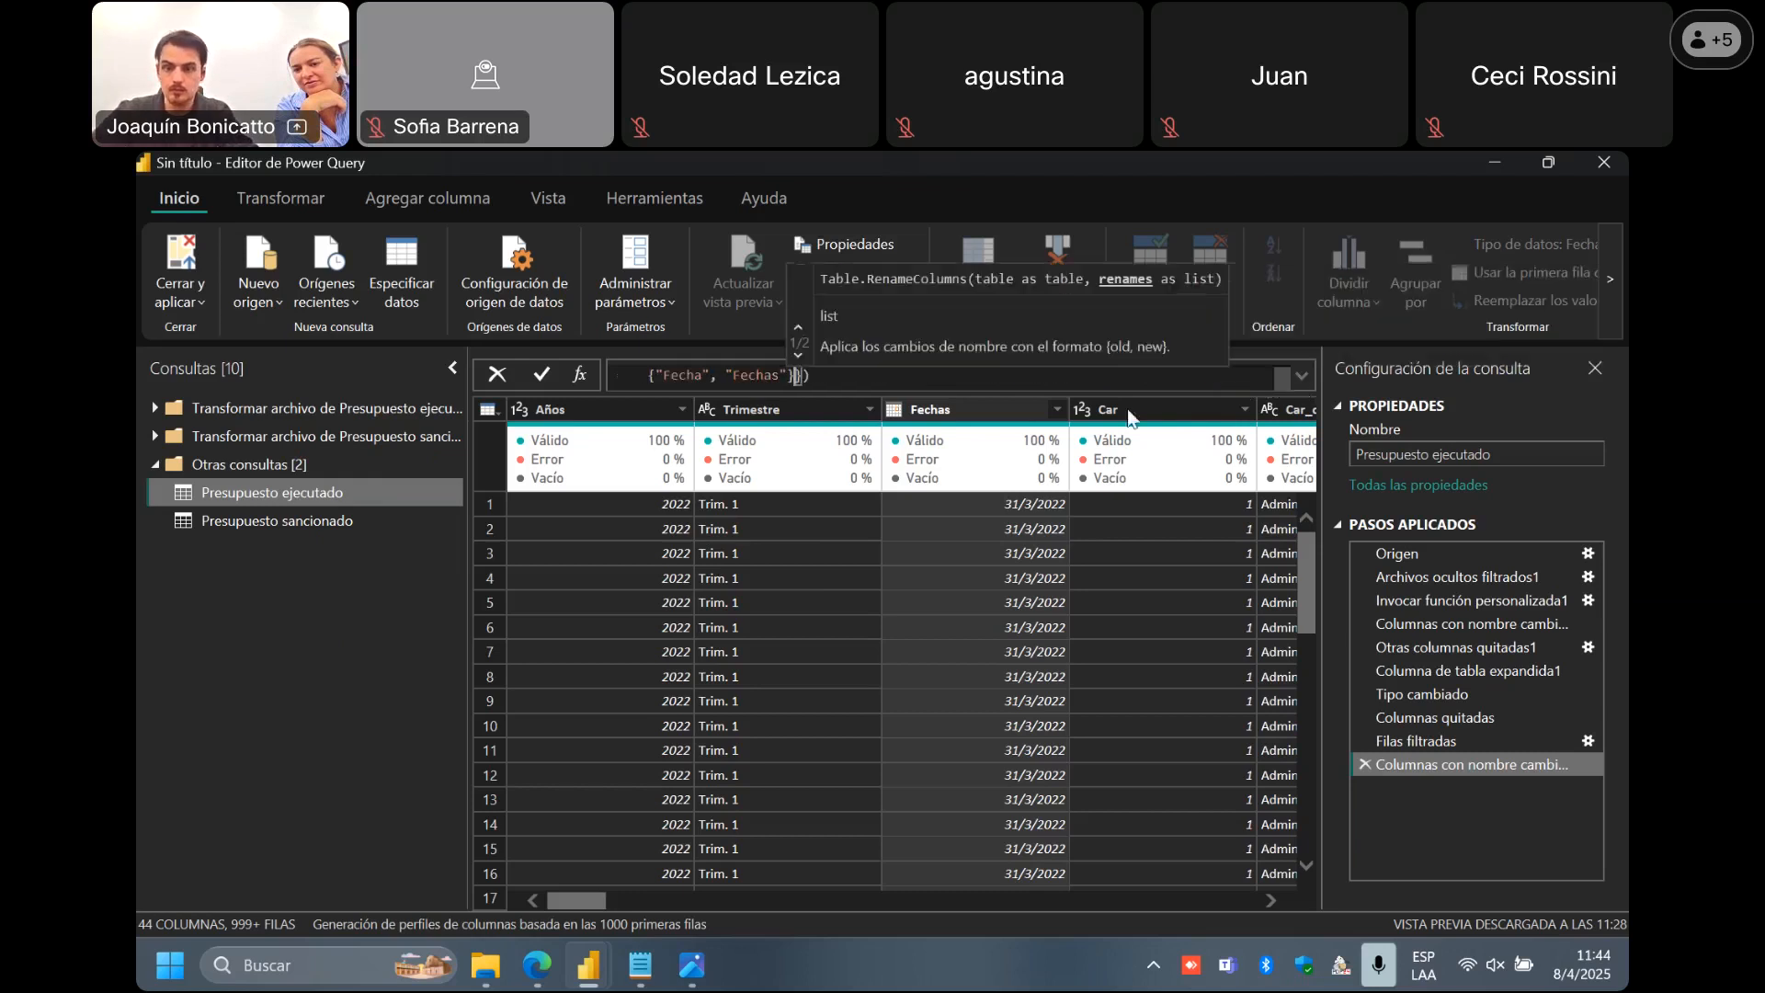
left_click(936, 381)
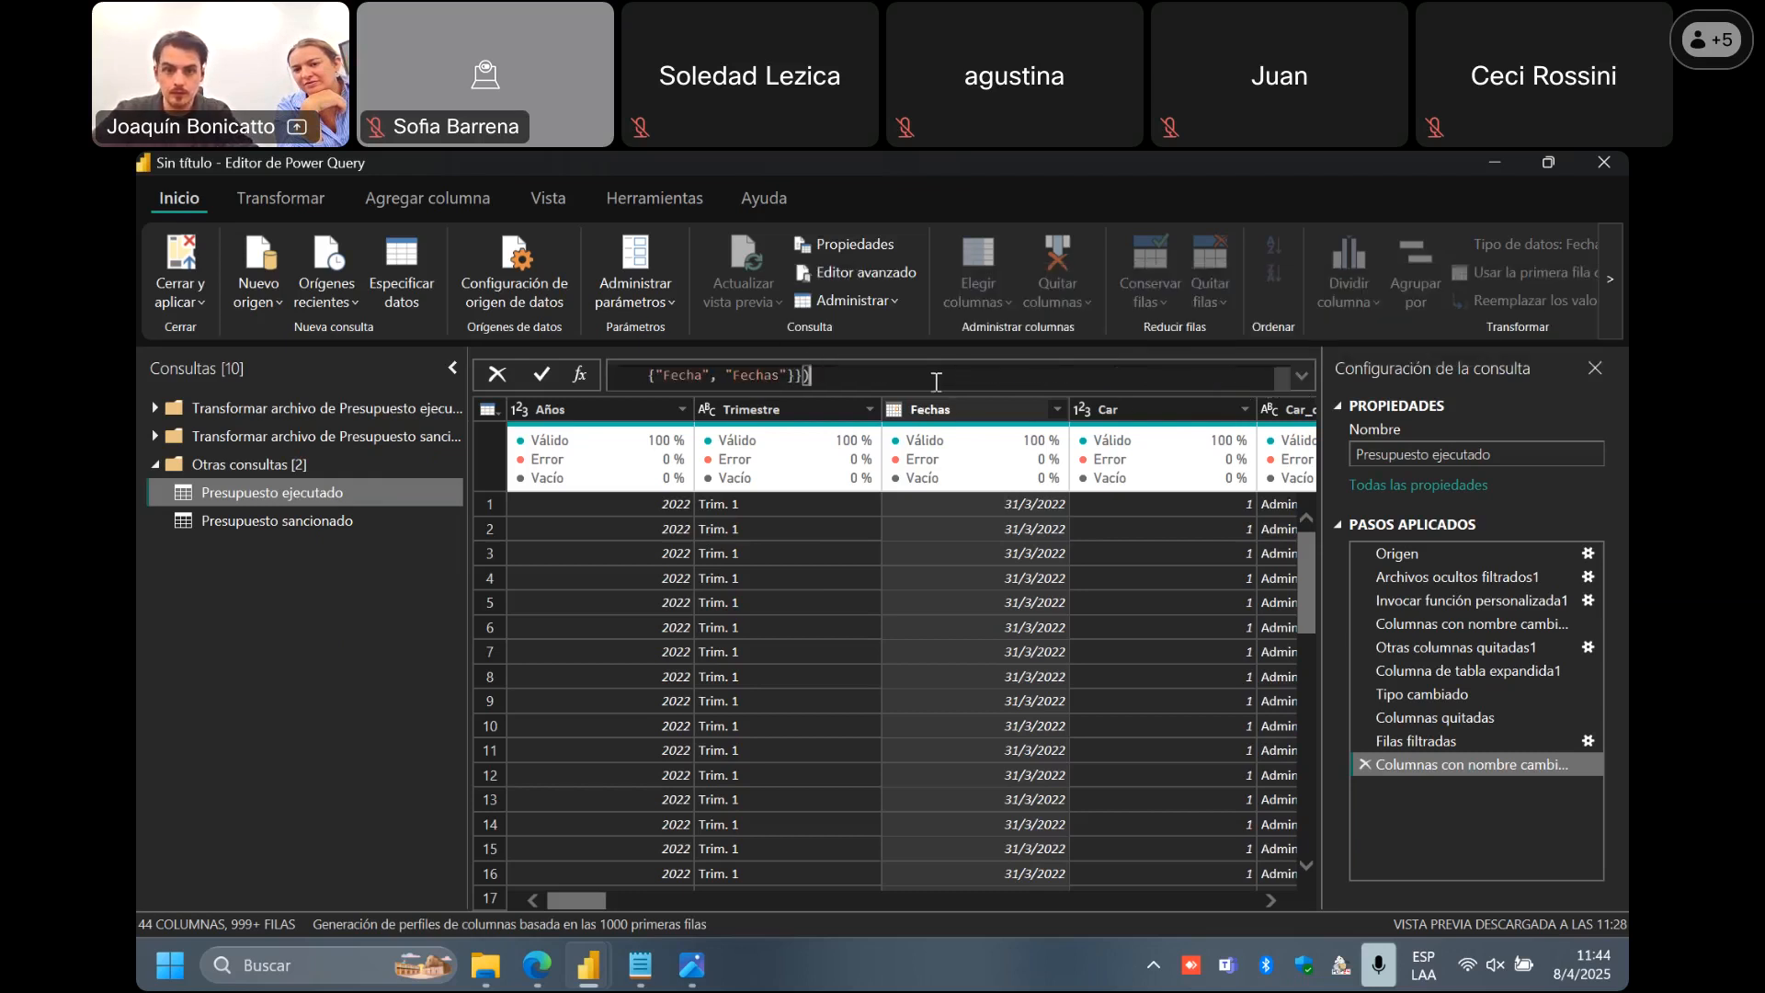
key("Return")
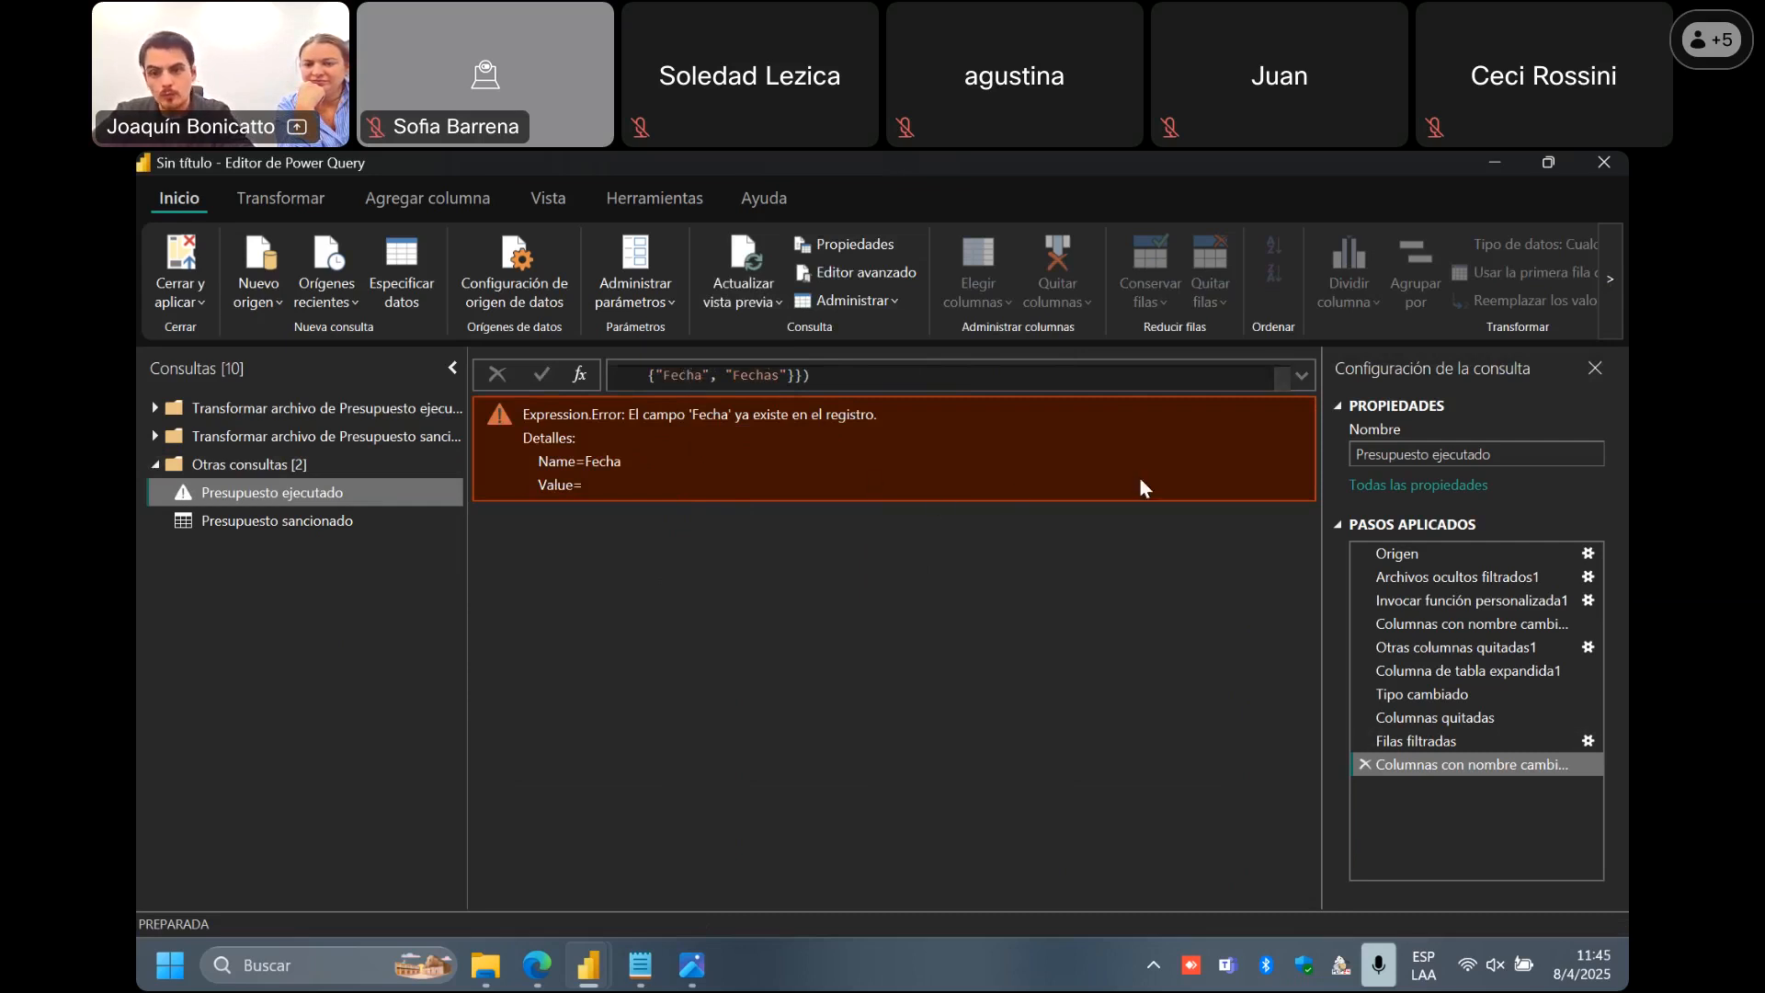
Expand the formula bar and change the last pair in the rename formula to {"Fechas", "Fechass"}.
left_click(1304, 373)
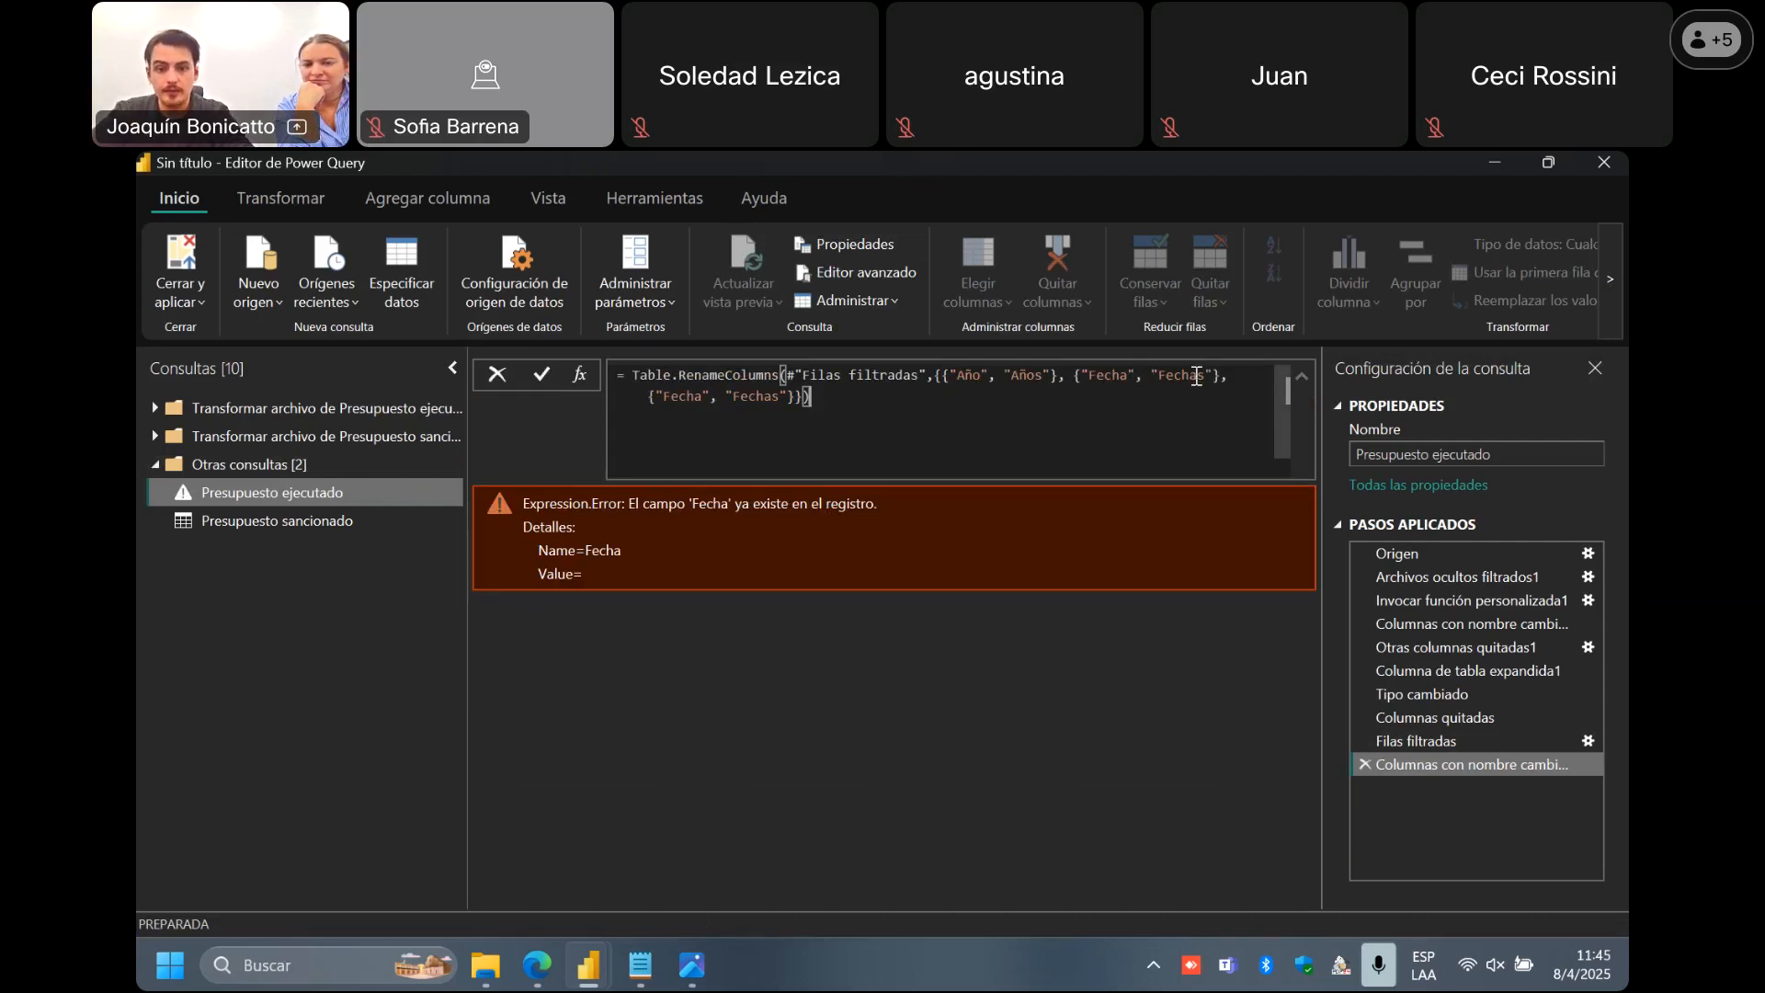
left_click(702, 396)
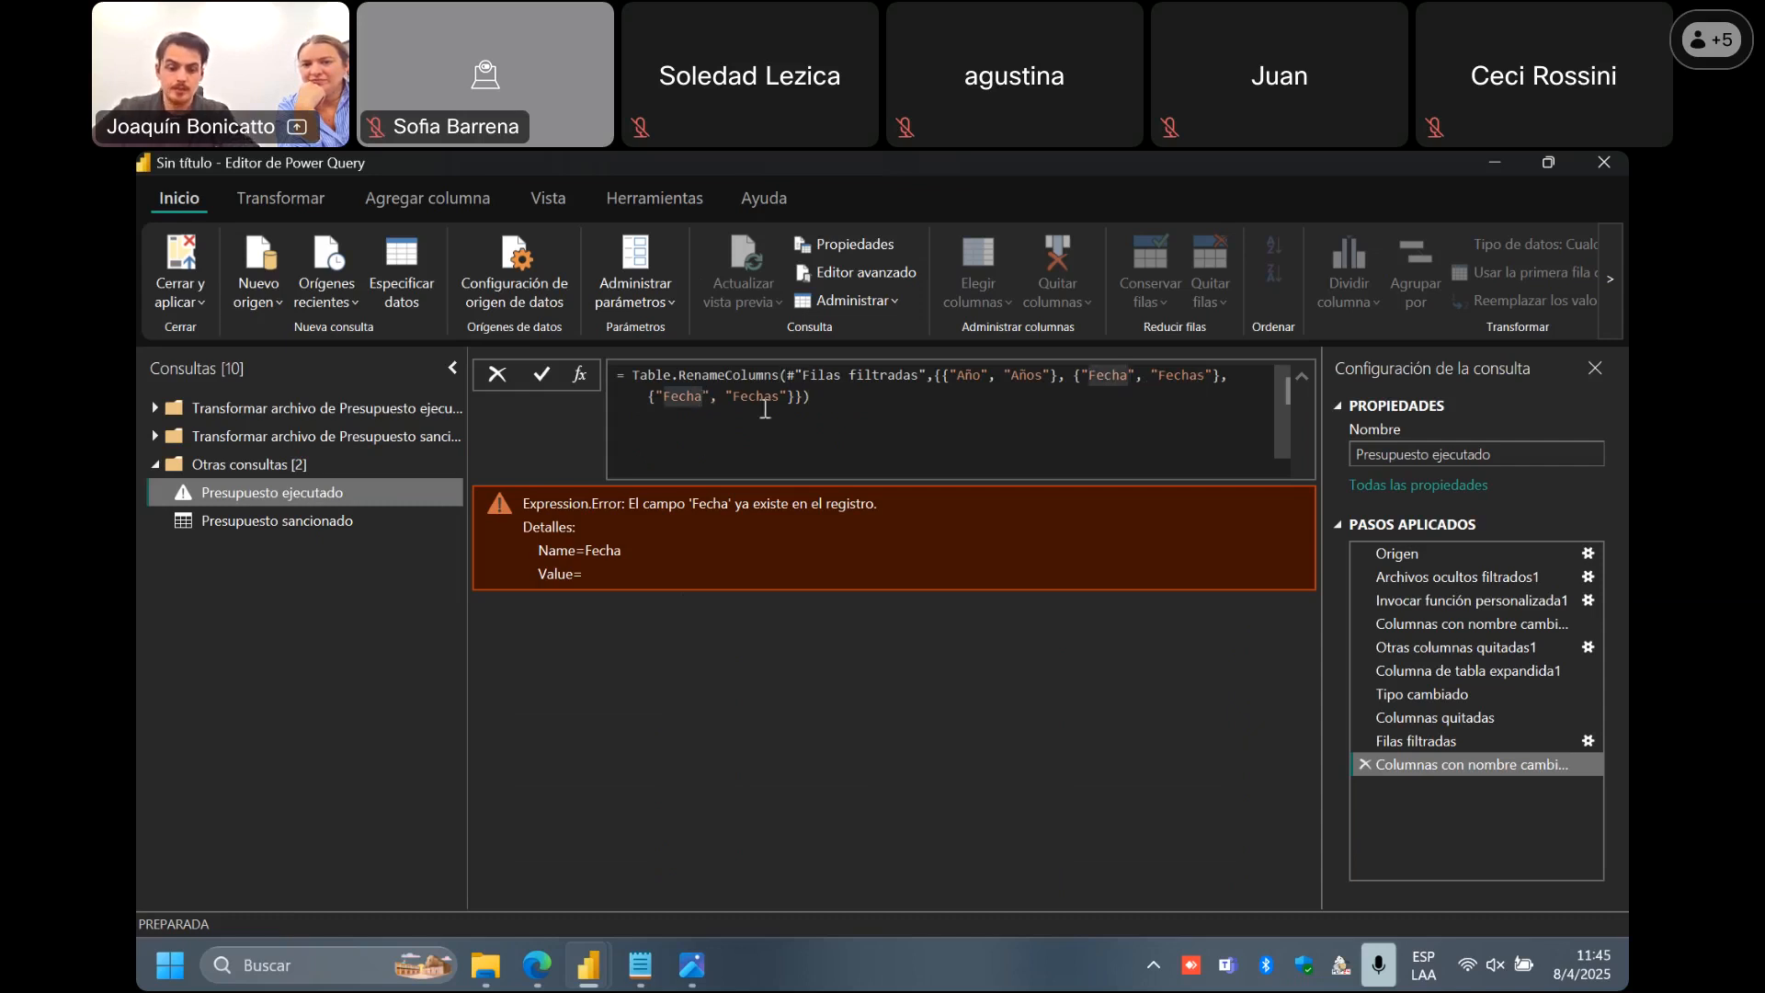
key("BackSpace")
type("s")
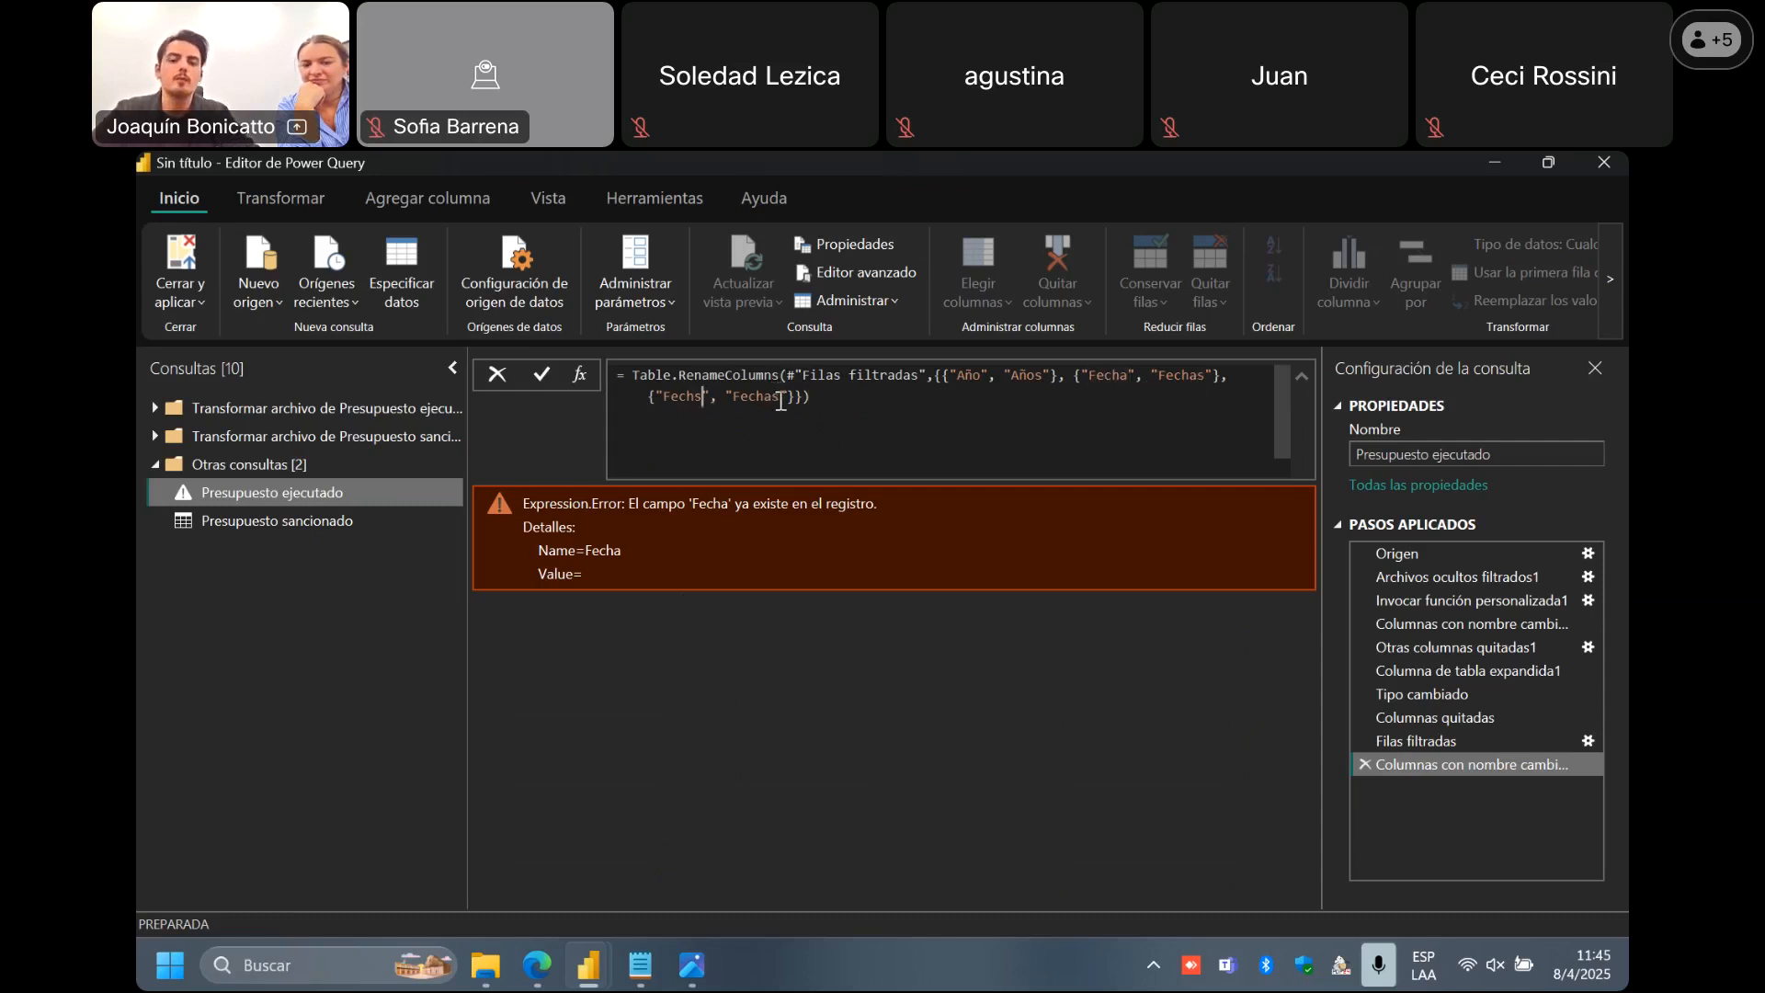
left_click(780, 397)
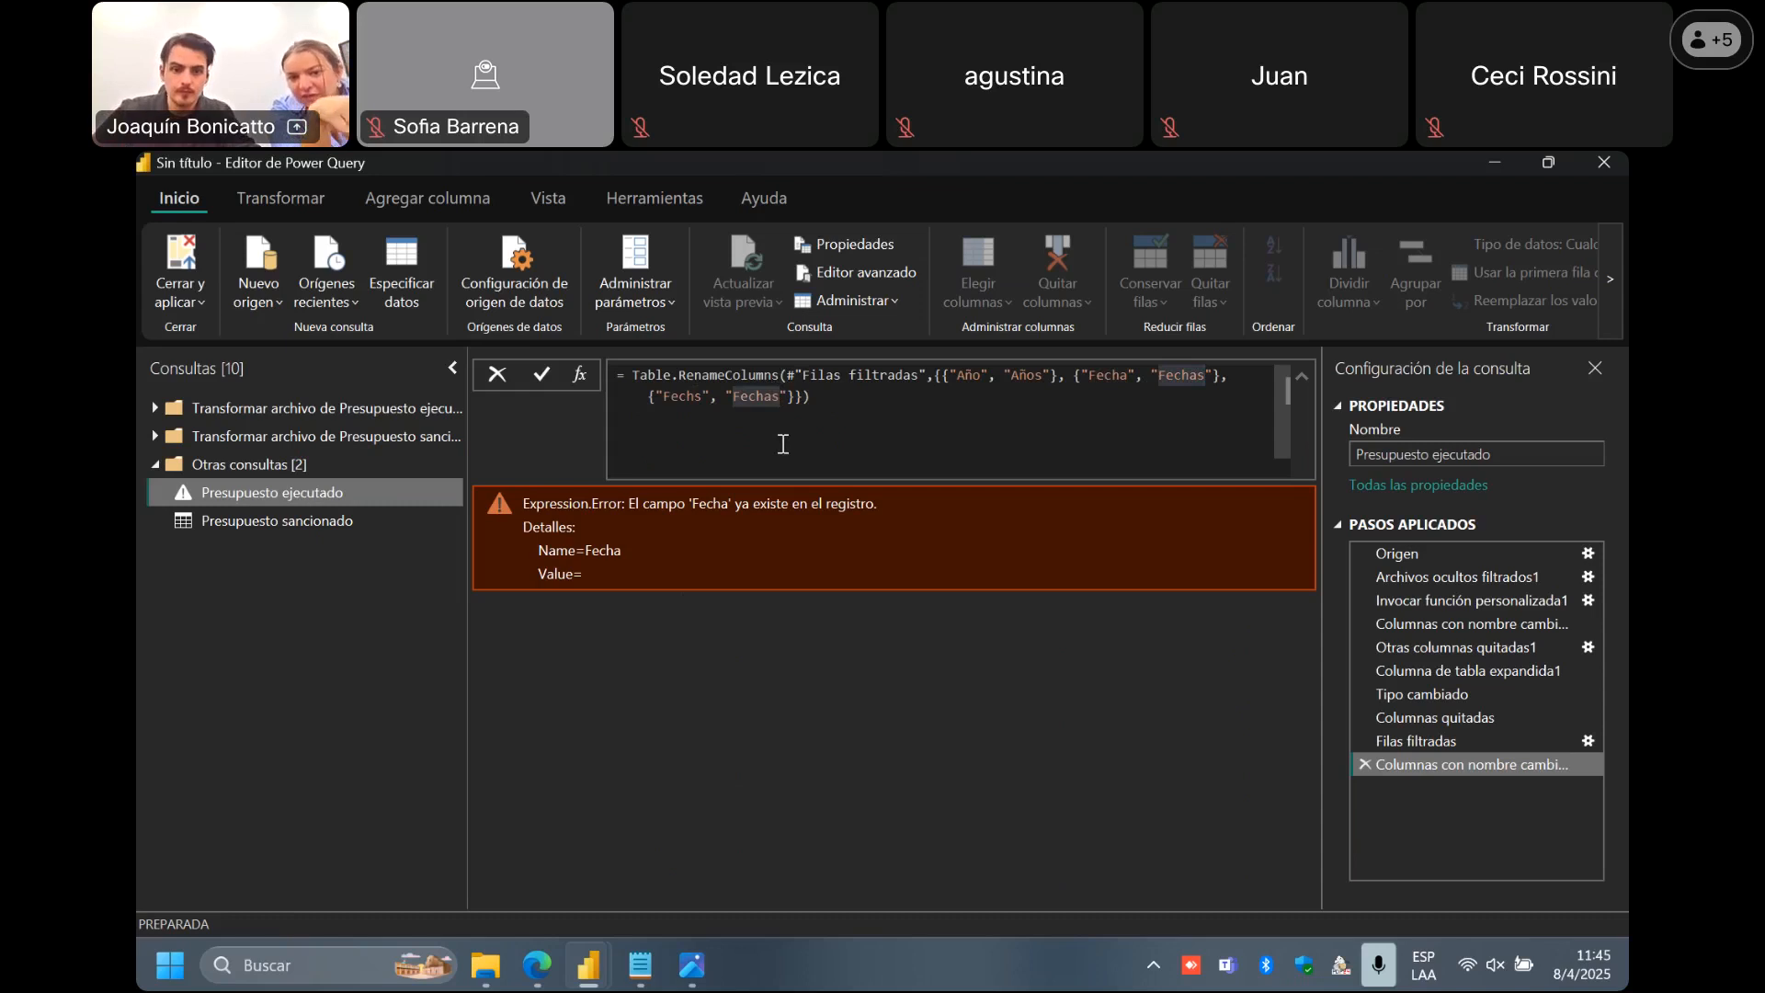
left_click(698, 397)
type("a")
left_click(788, 396)
type("s")
key("Return")
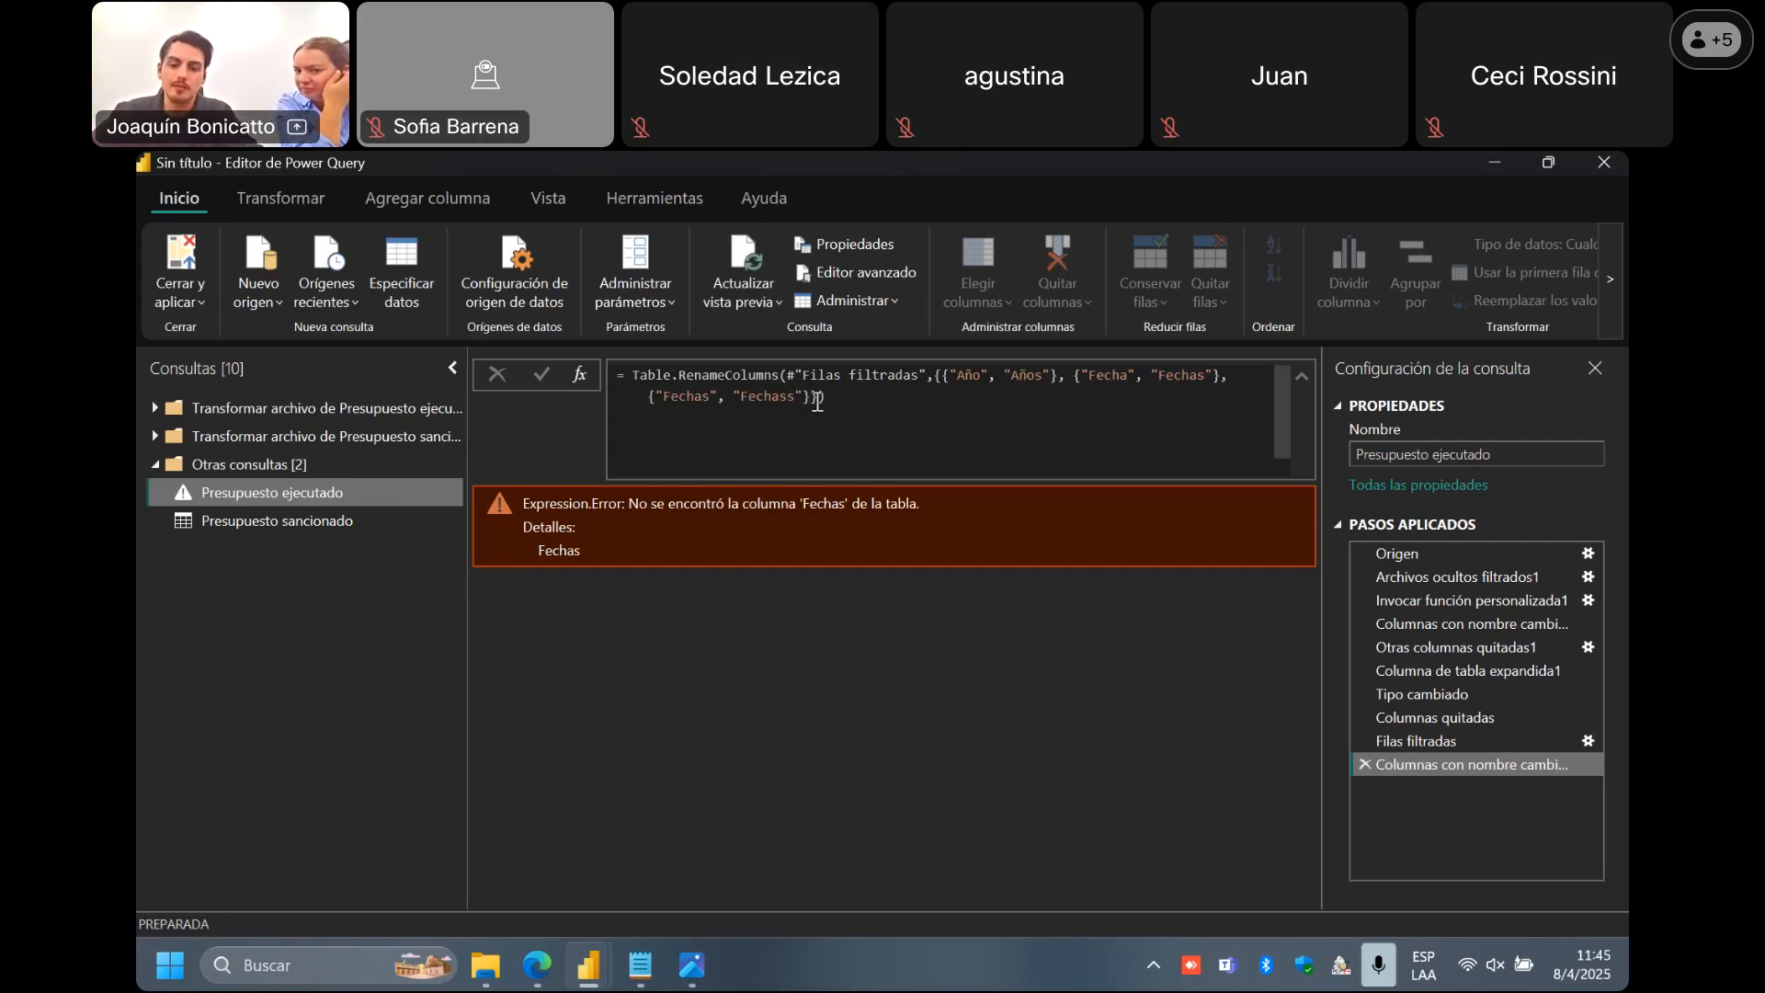
Delete the column-renaming step and rename the Año and Trimestre columns again as Años and Trimestres.
left_click(1361, 767)
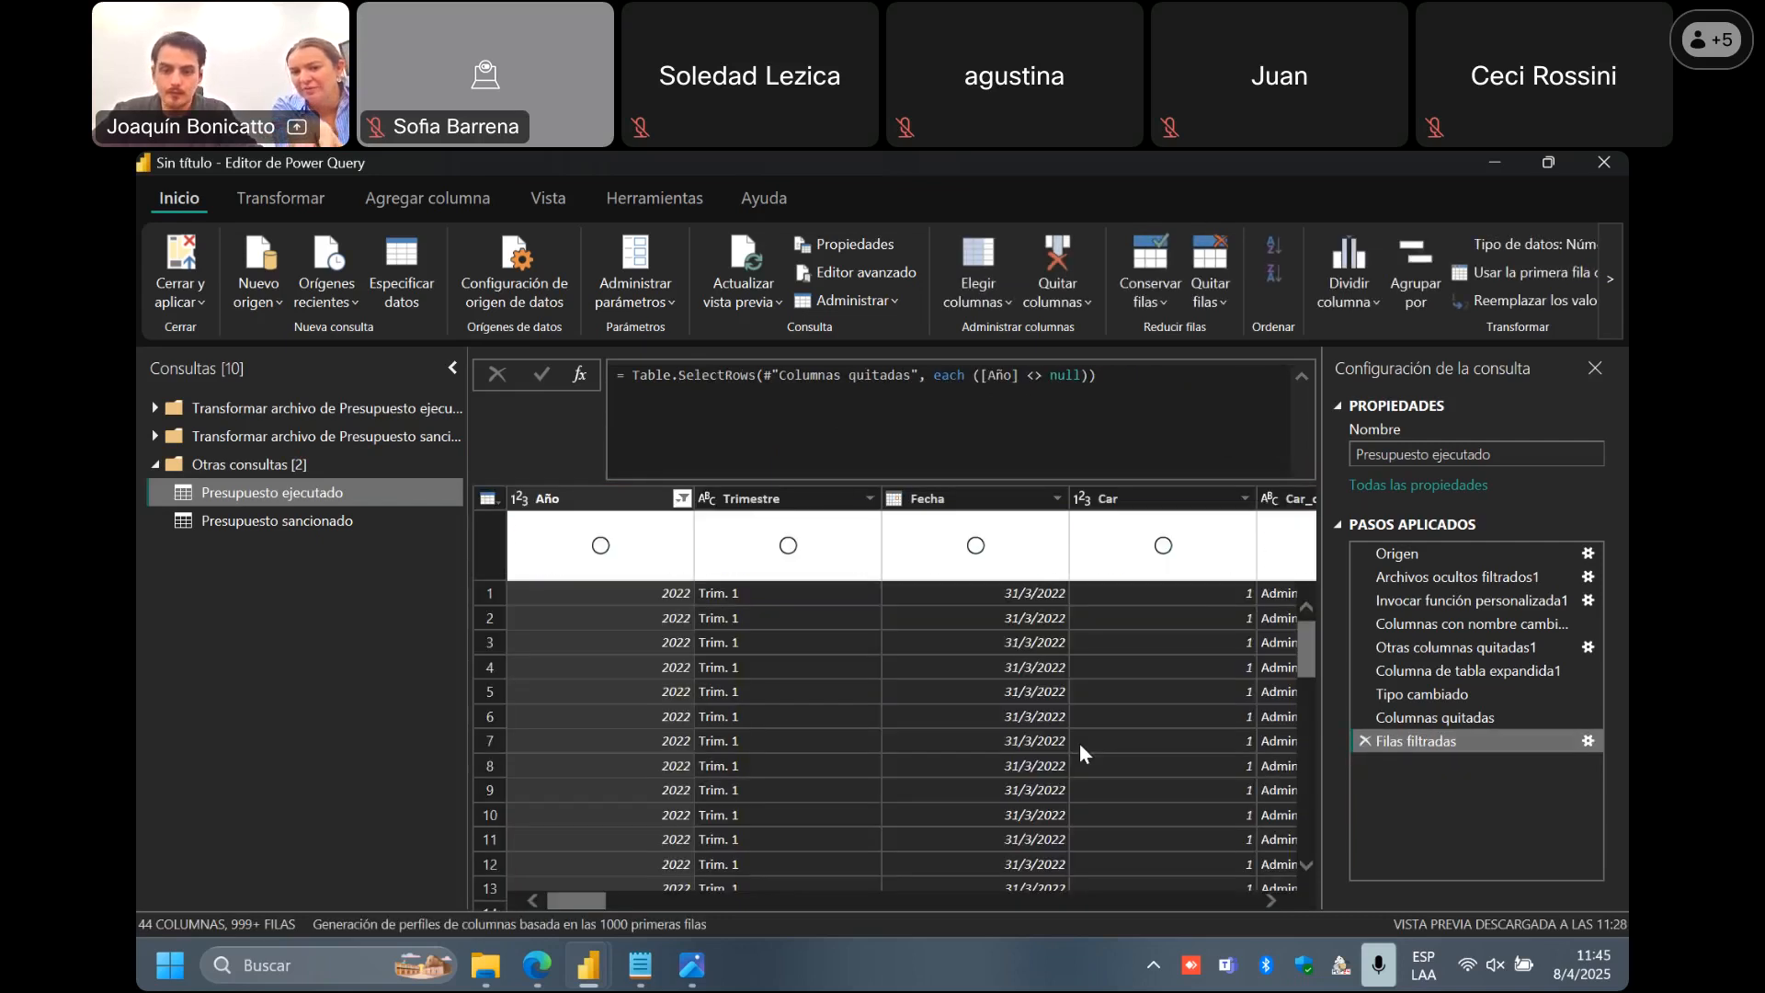
double_click(635, 502)
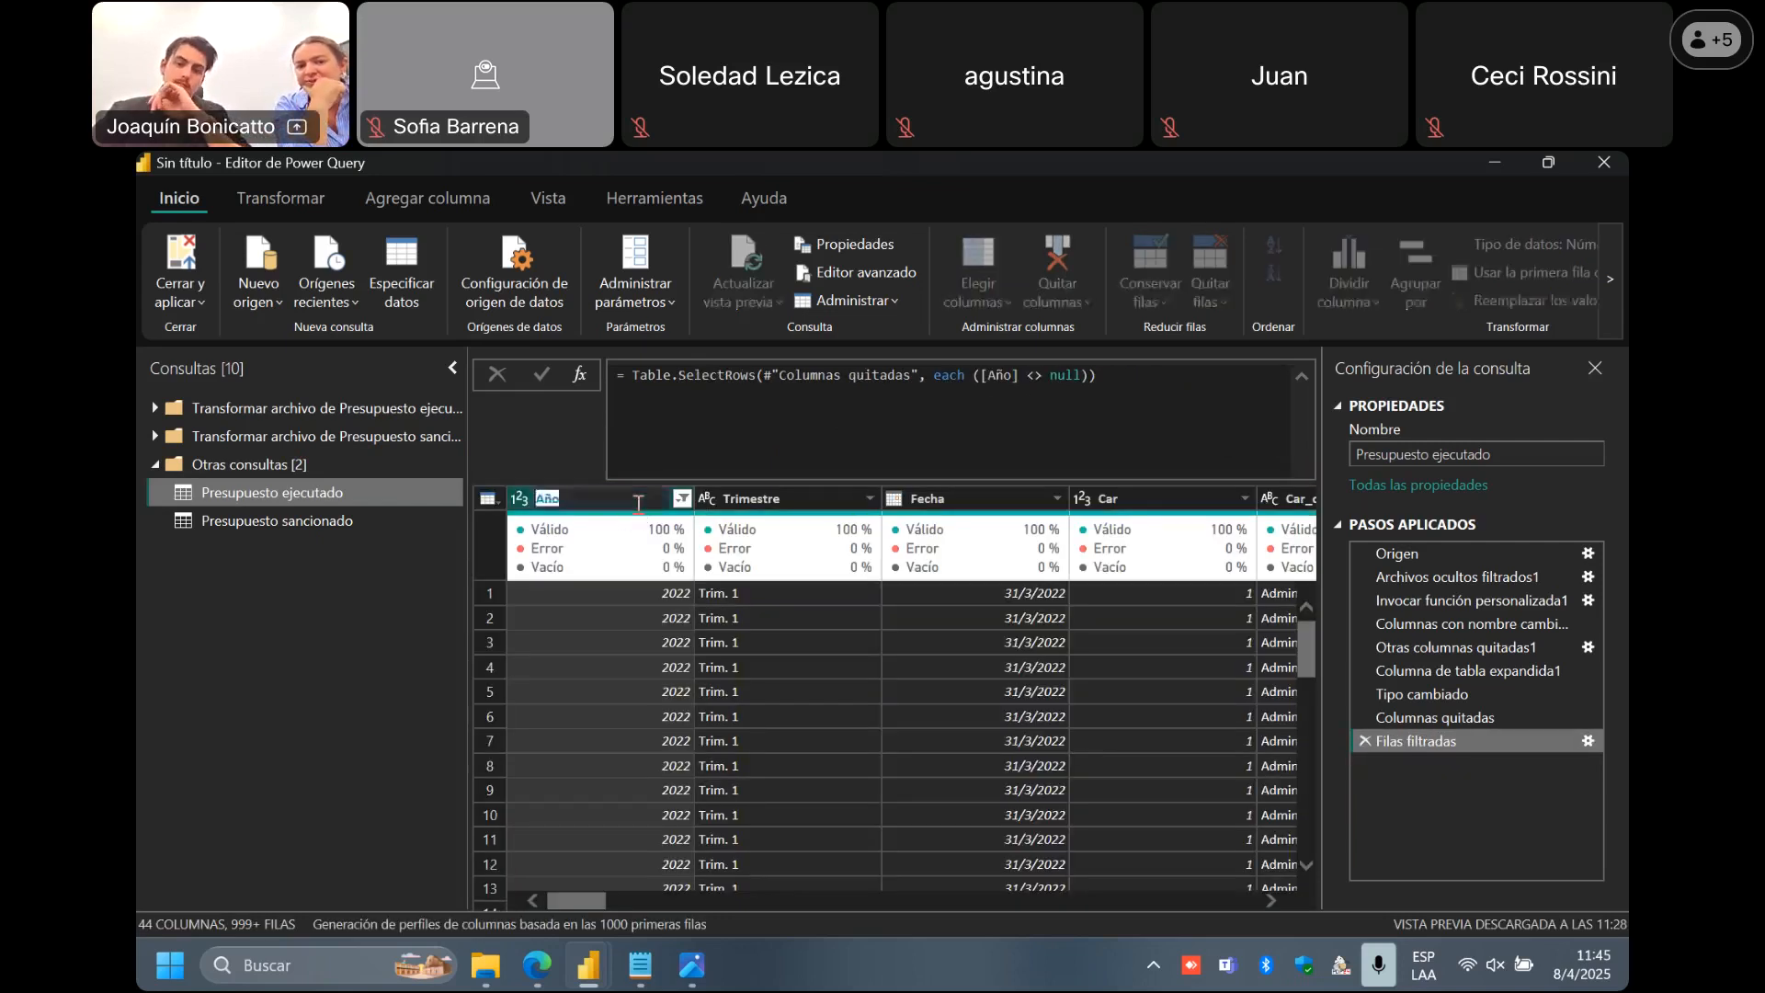
left_click(632, 502)
type("s")
key("Return")
double_click(815, 498)
left_click(815, 498)
type("s")
key("Return")
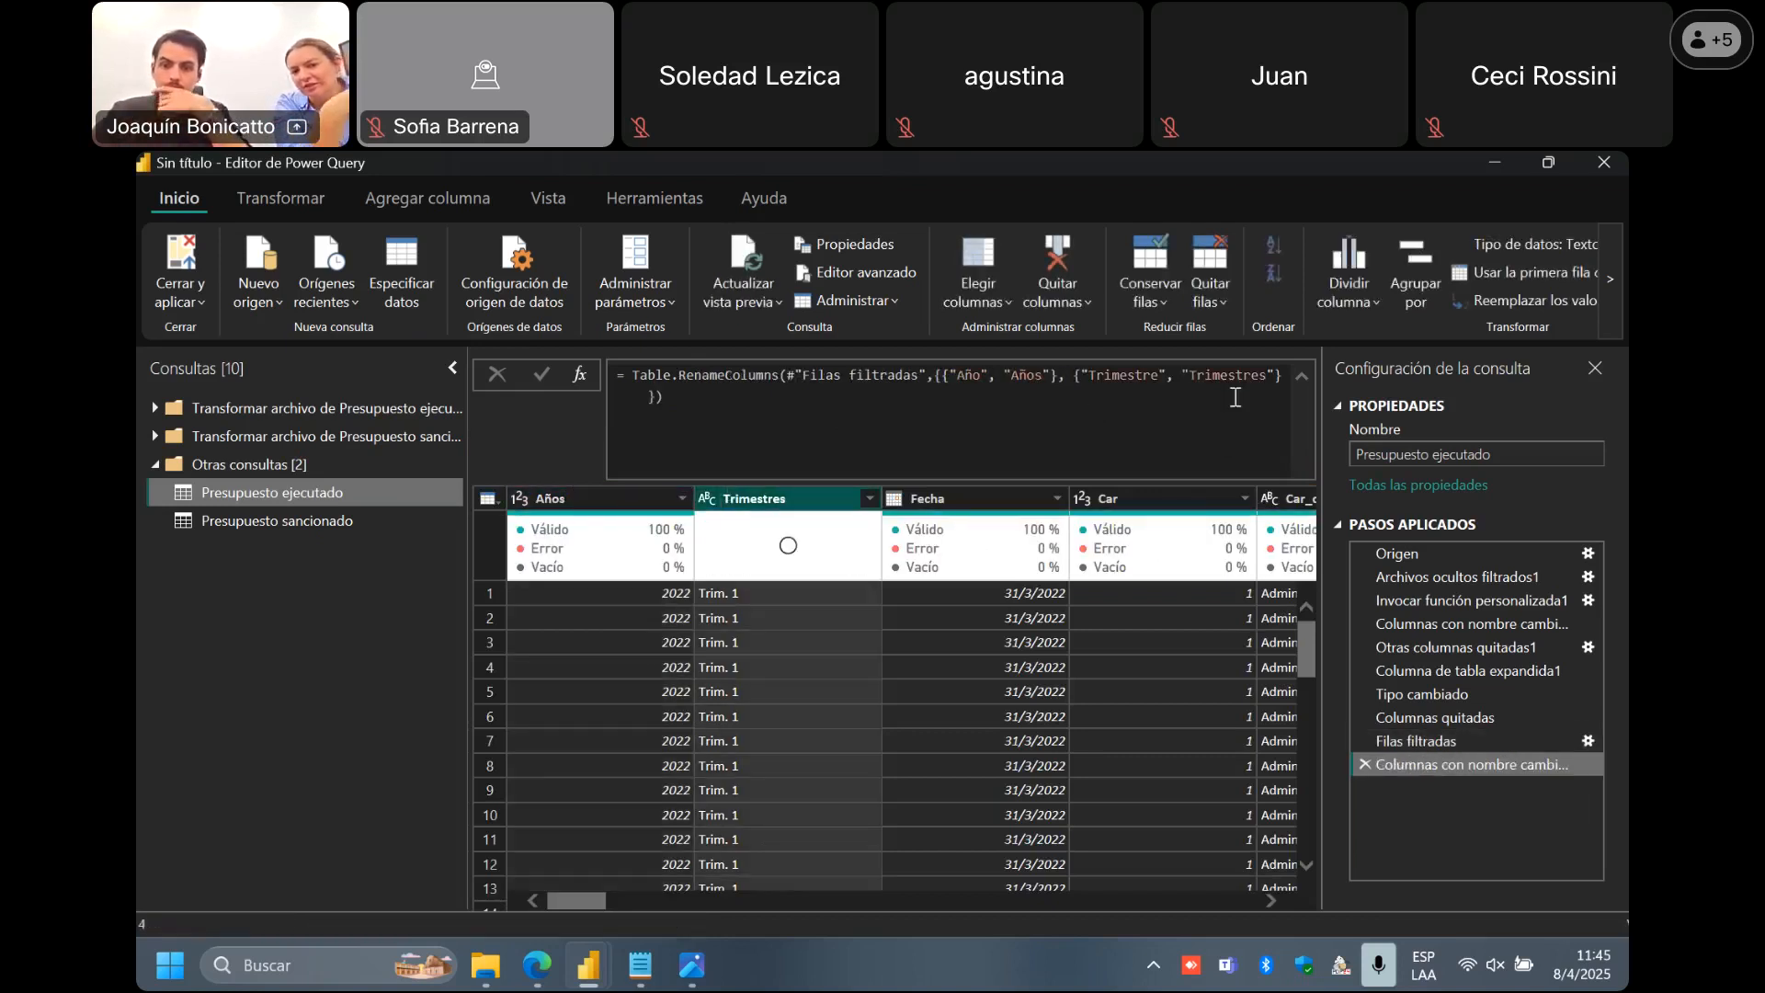
Remove a closing brace from the rename formula, and delete the Columnas con nombre cambiado step from Presupuesto ejecutado.
left_click(658, 405)
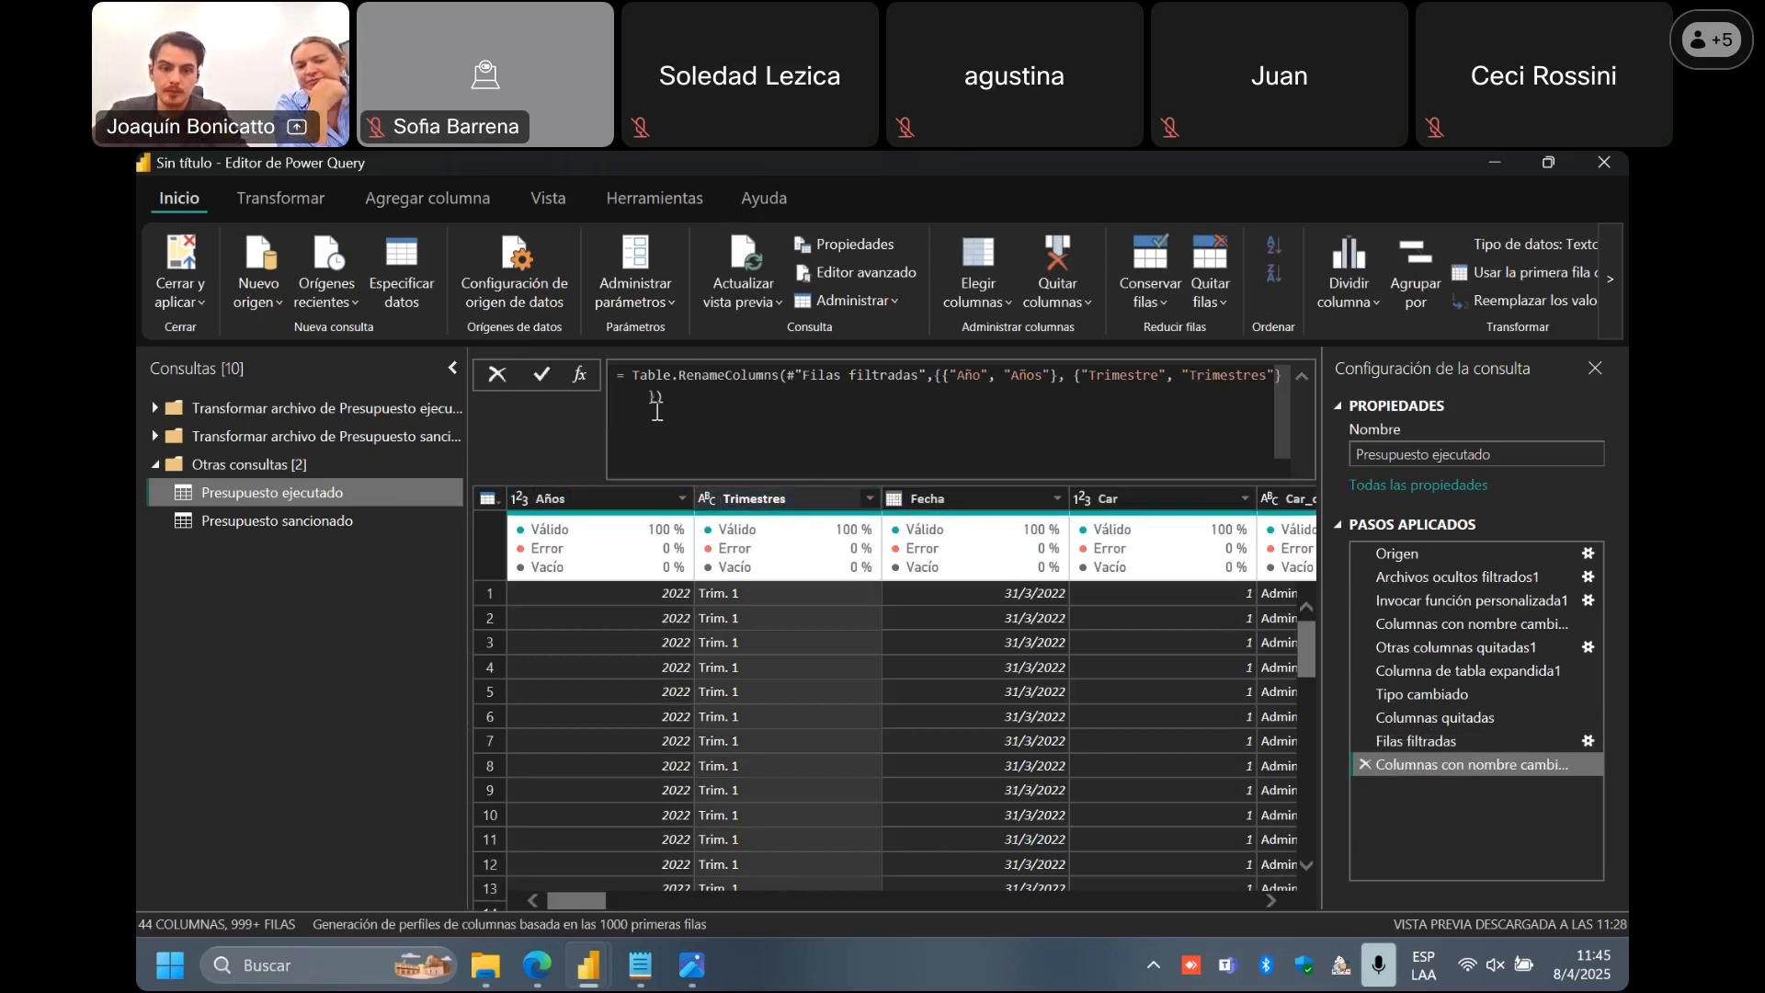
key("Return")
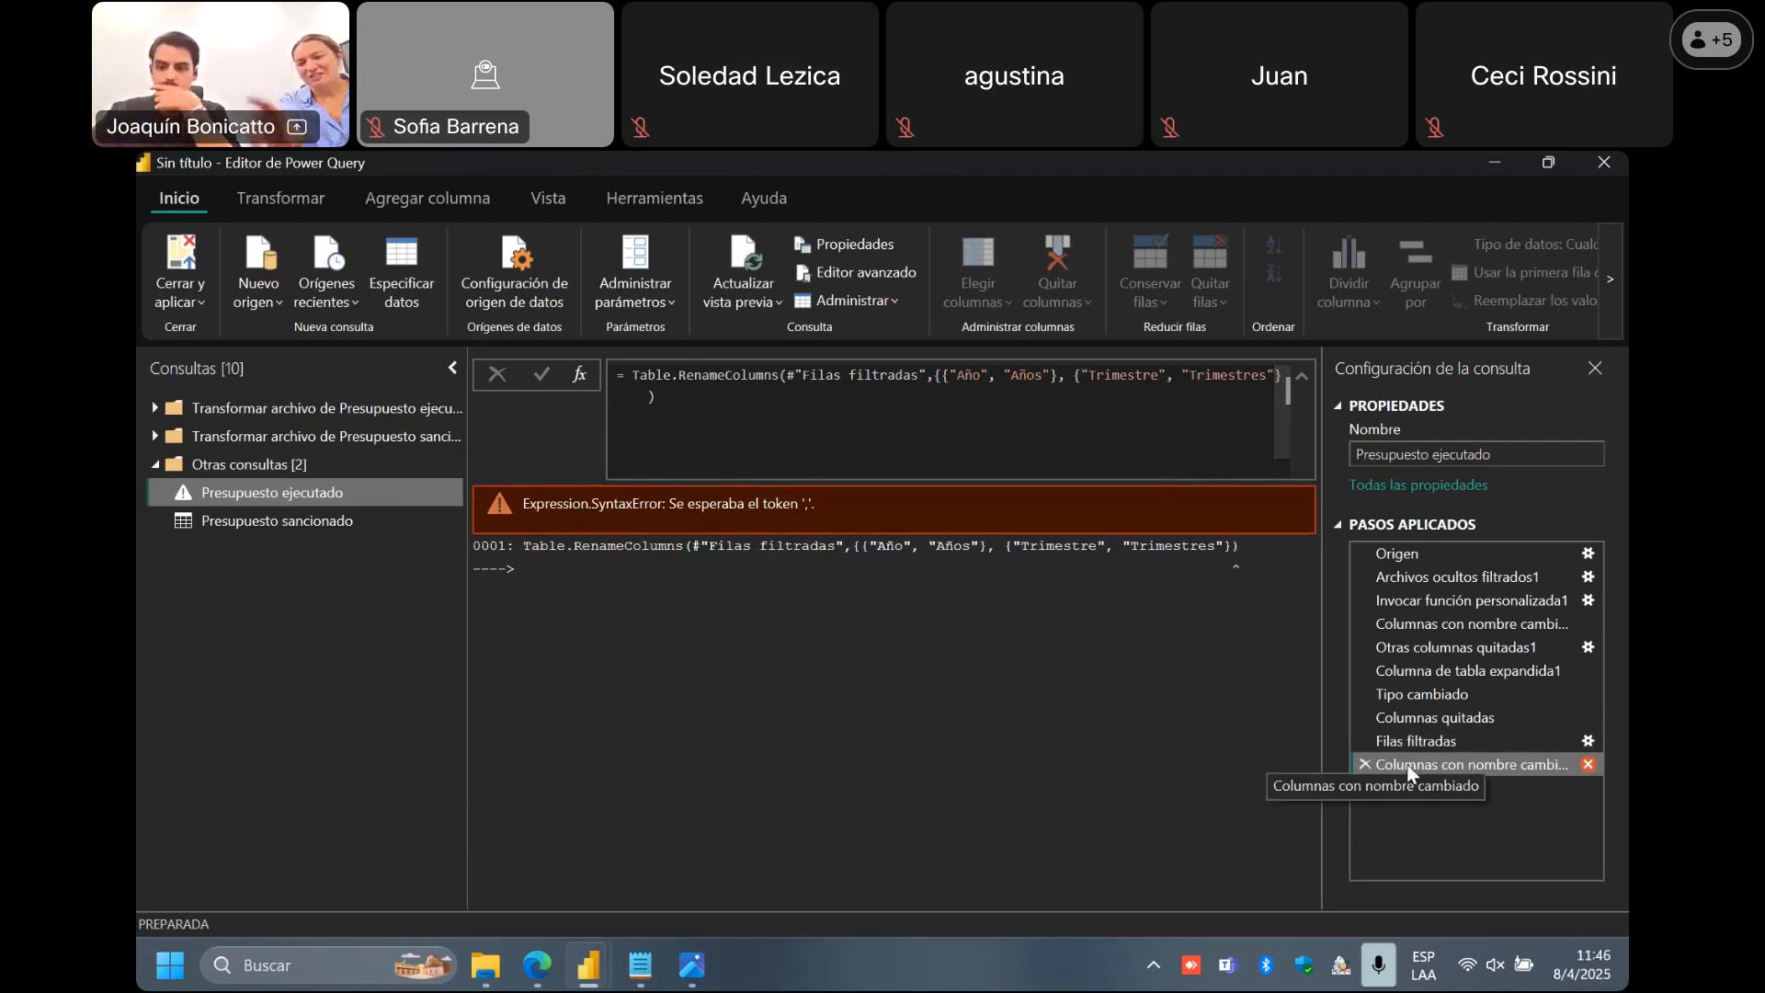
left_click(1365, 765)
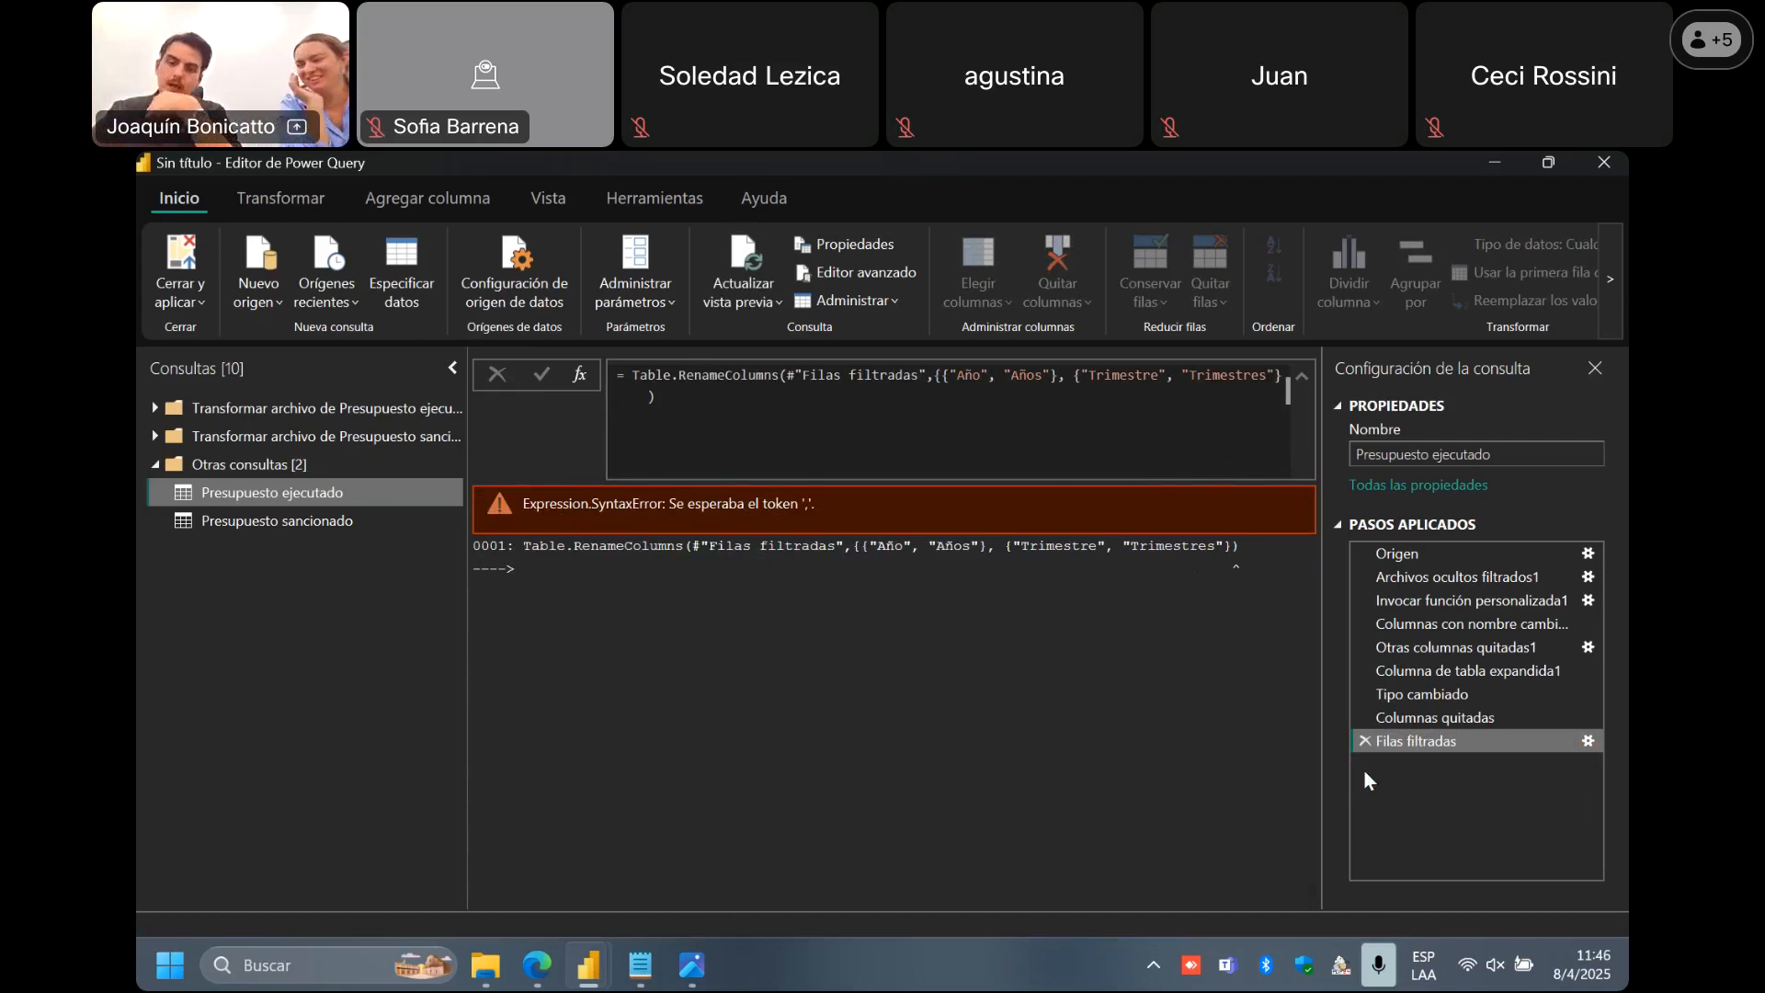
mouse_move(881, 554)
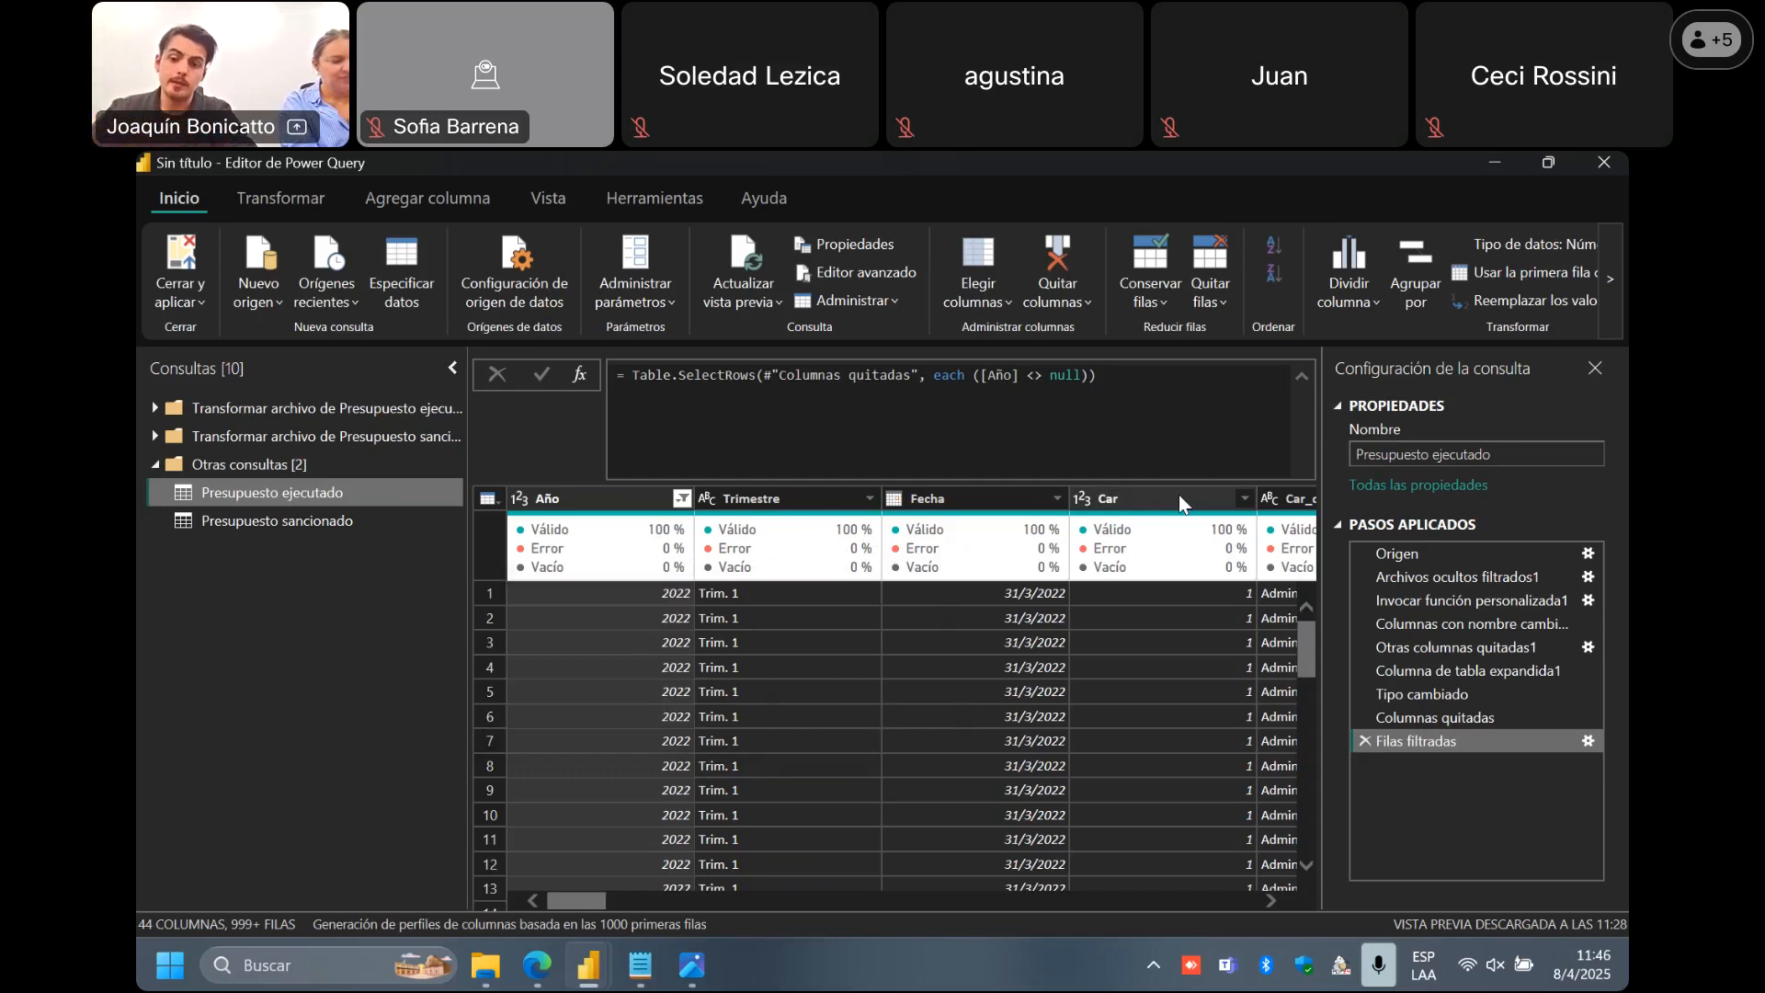
Collapse the formula bar and examine the Presupuesto ejecutado columns across to Og_desc and back to Año.
left_click(1306, 377)
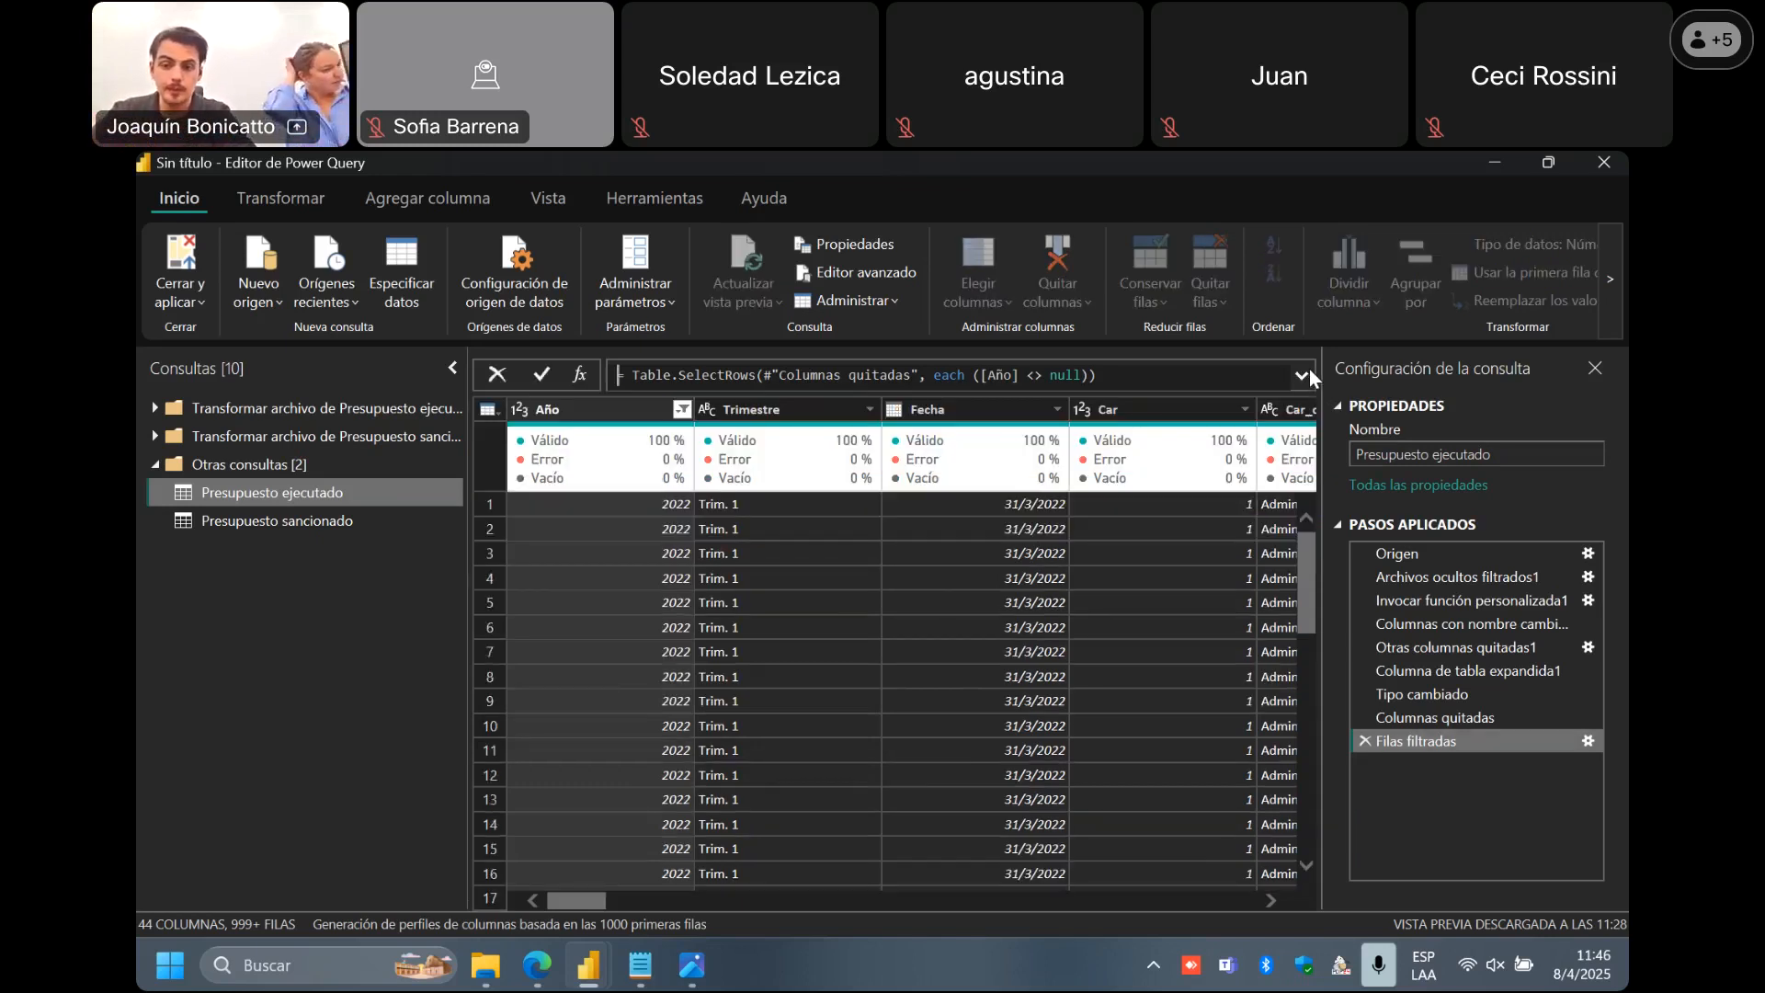
left_click(618, 894)
left_click(694, 892)
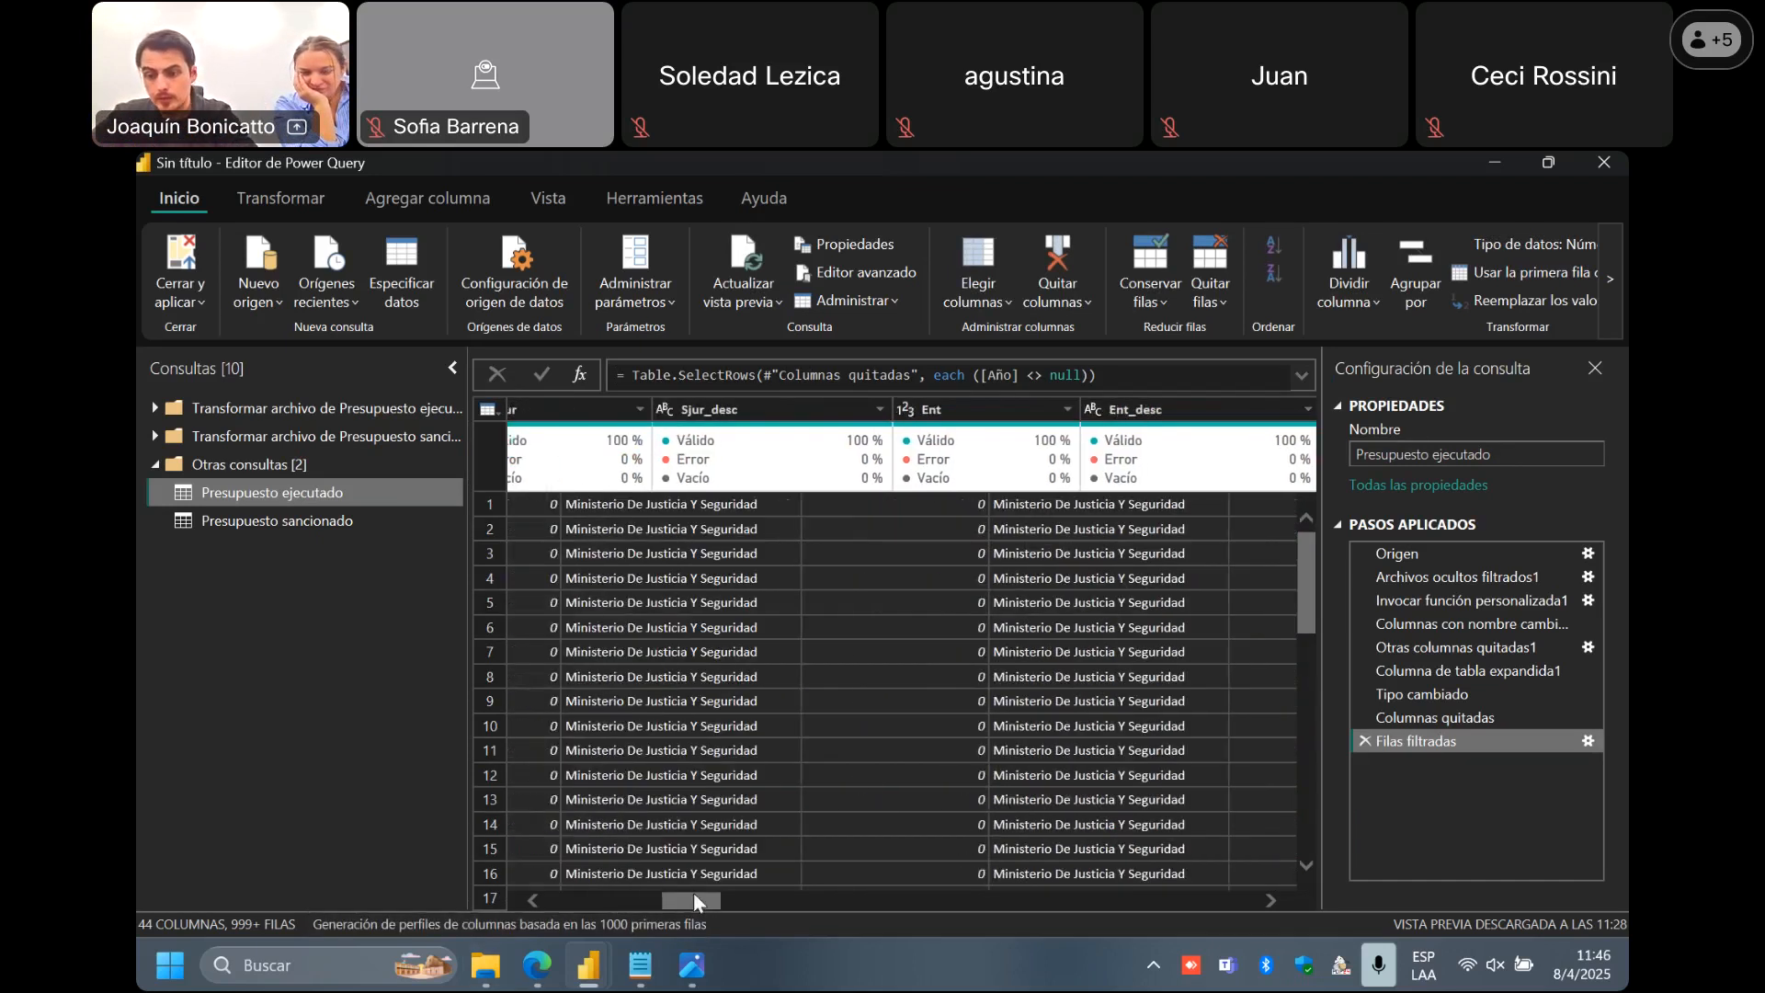
scroll(693, 892, "right", 2)
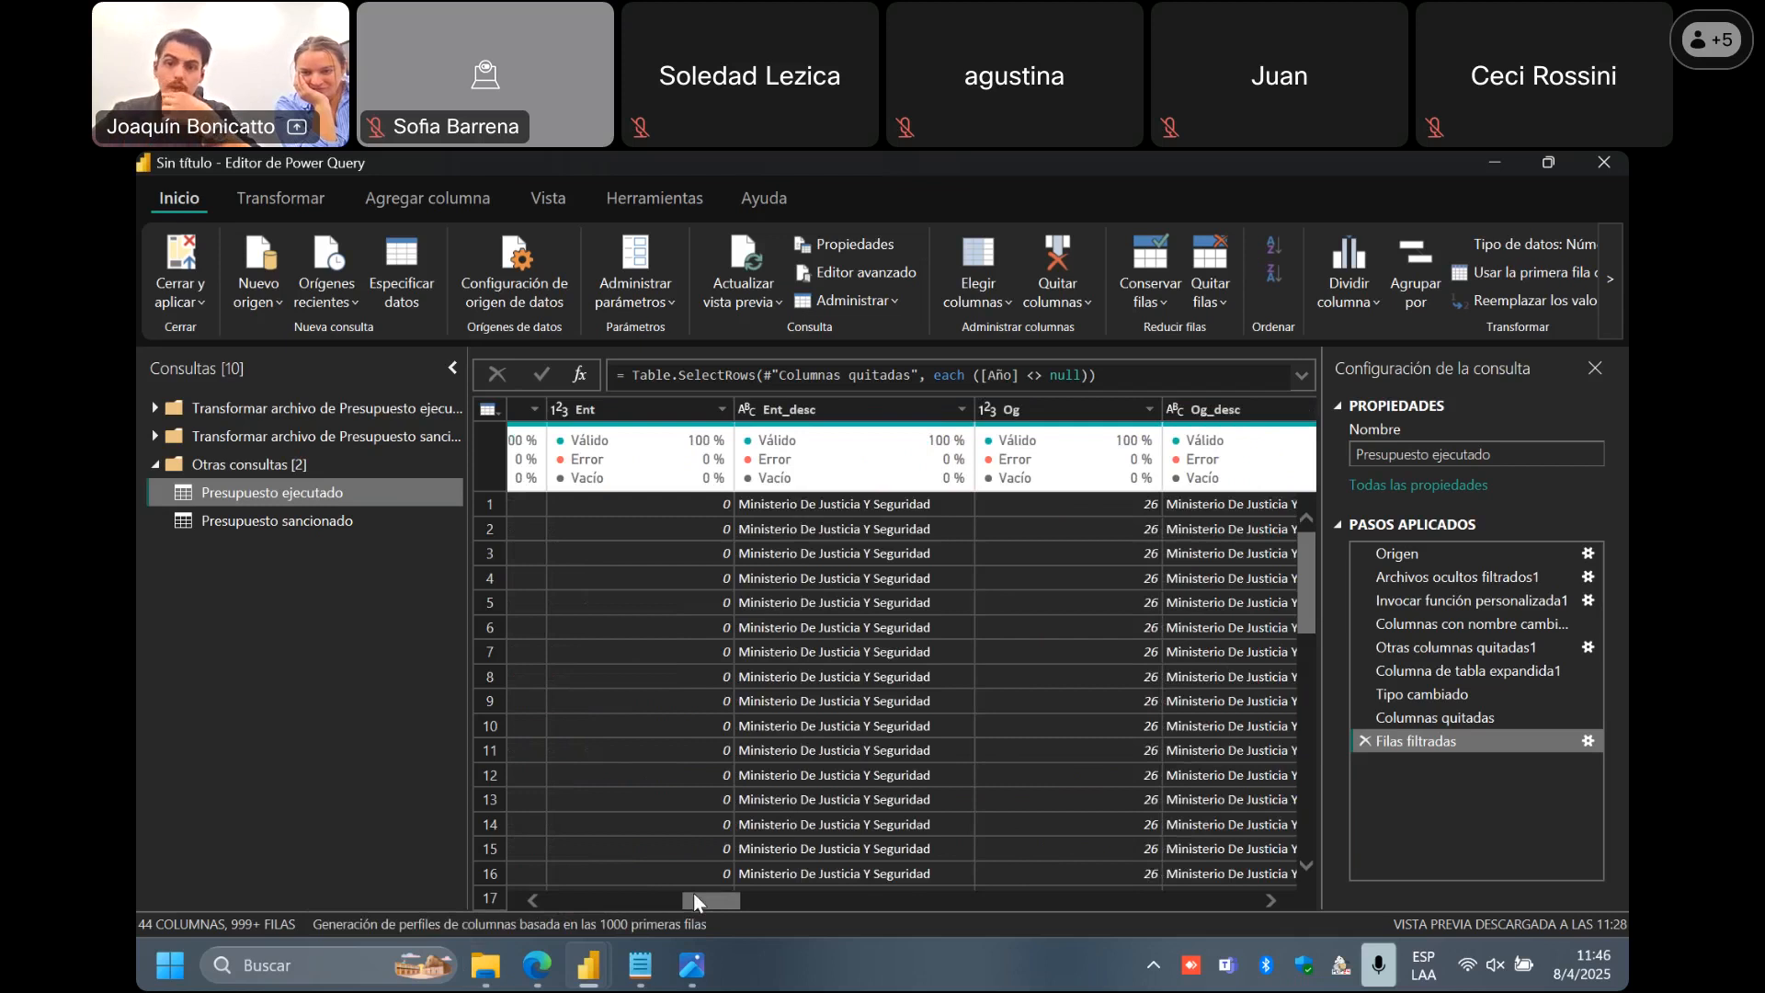
scroll(693, 892, "right", 1)
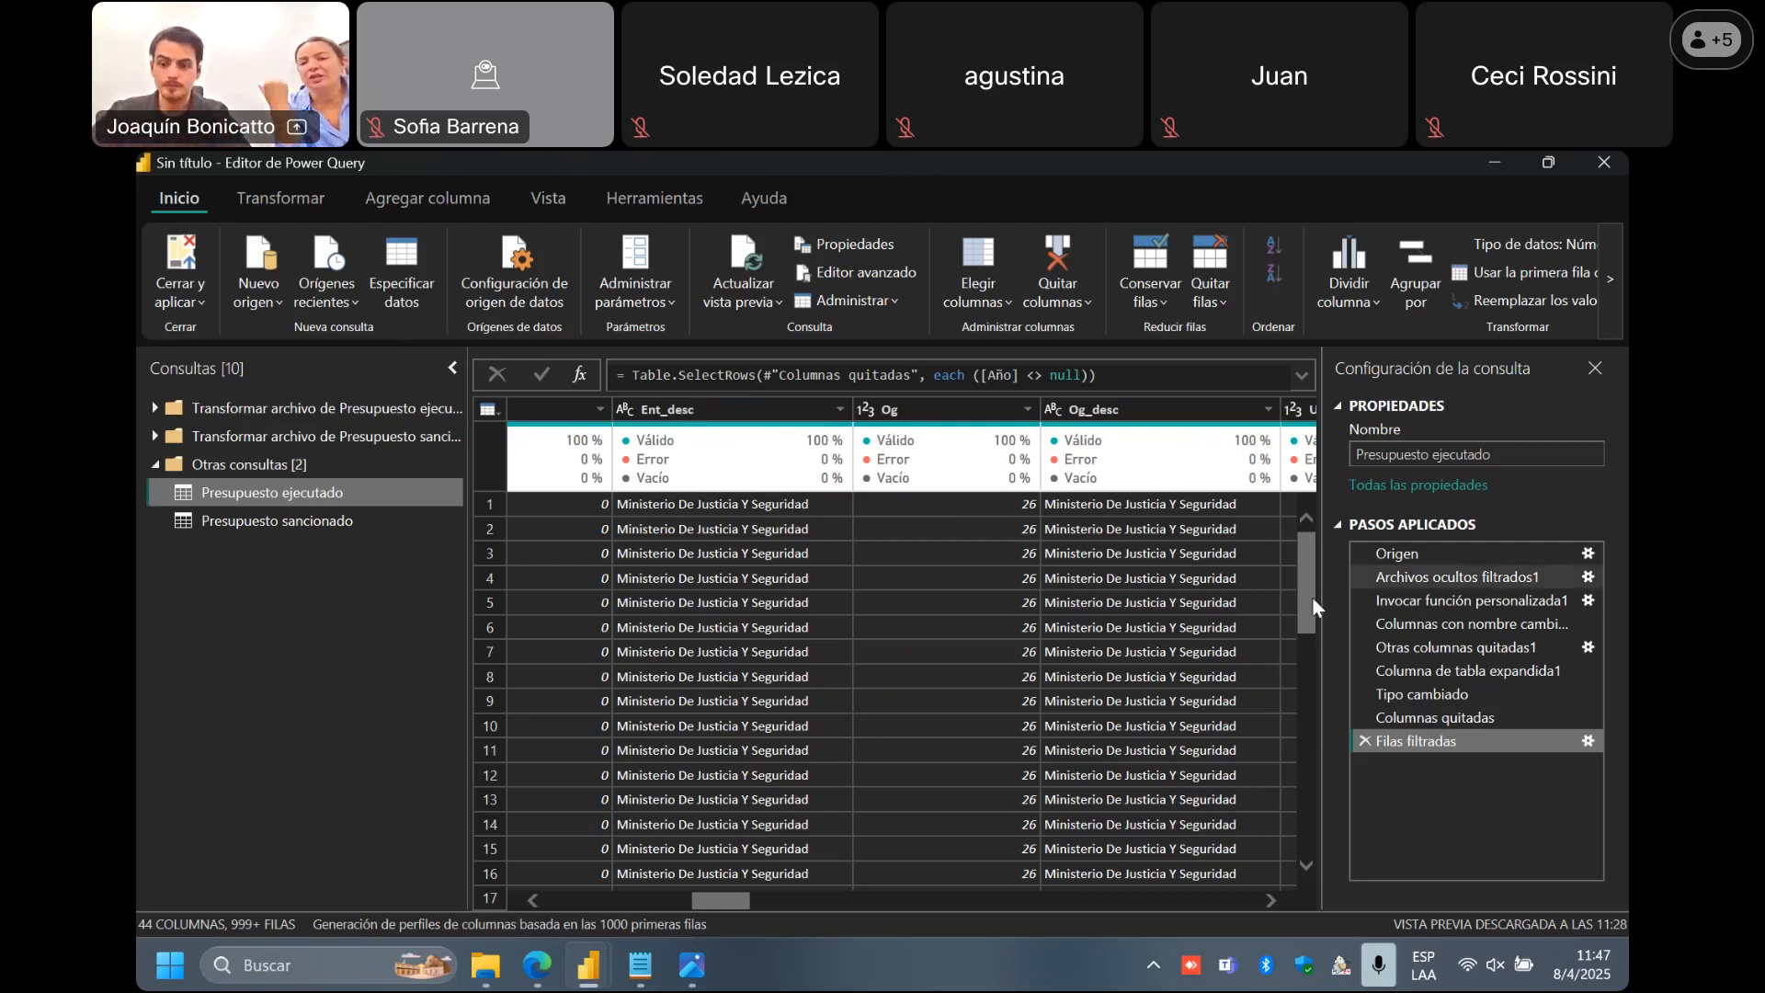
scroll(1145, 646, "down", 1)
scroll(716, 873, "up", 1)
left_click_drag(712, 899, 675, 898)
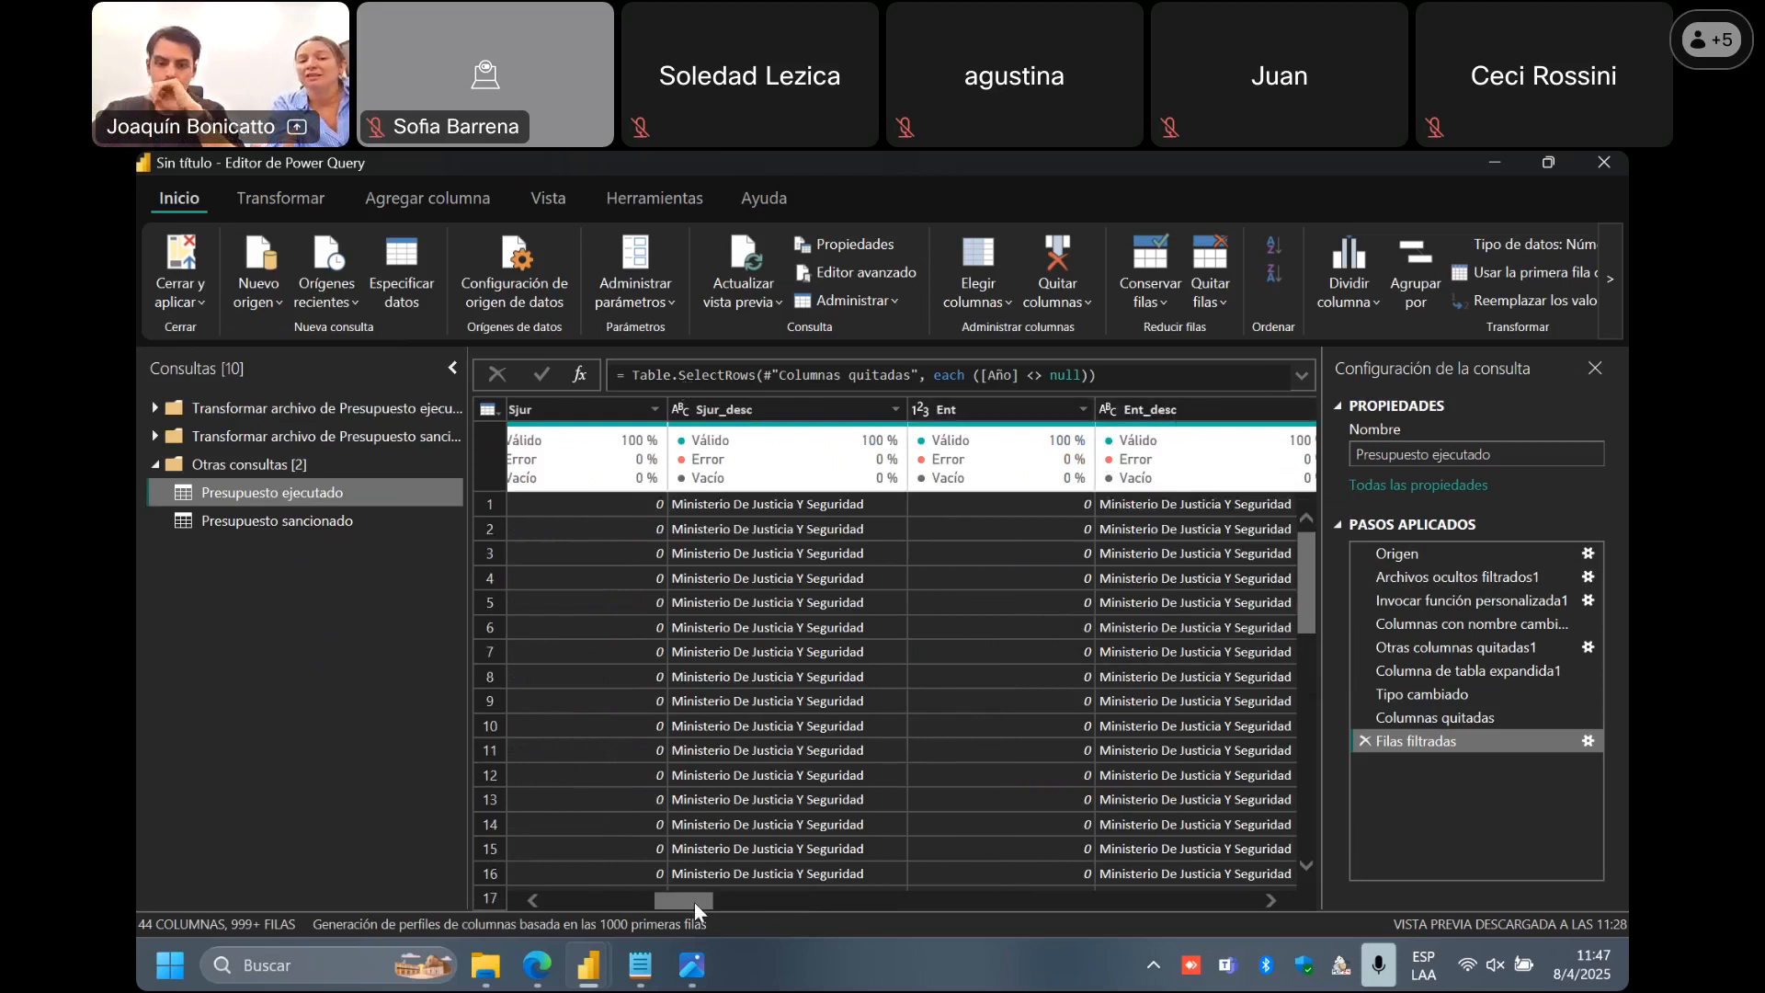
left_click_drag(683, 913, 521, 875)
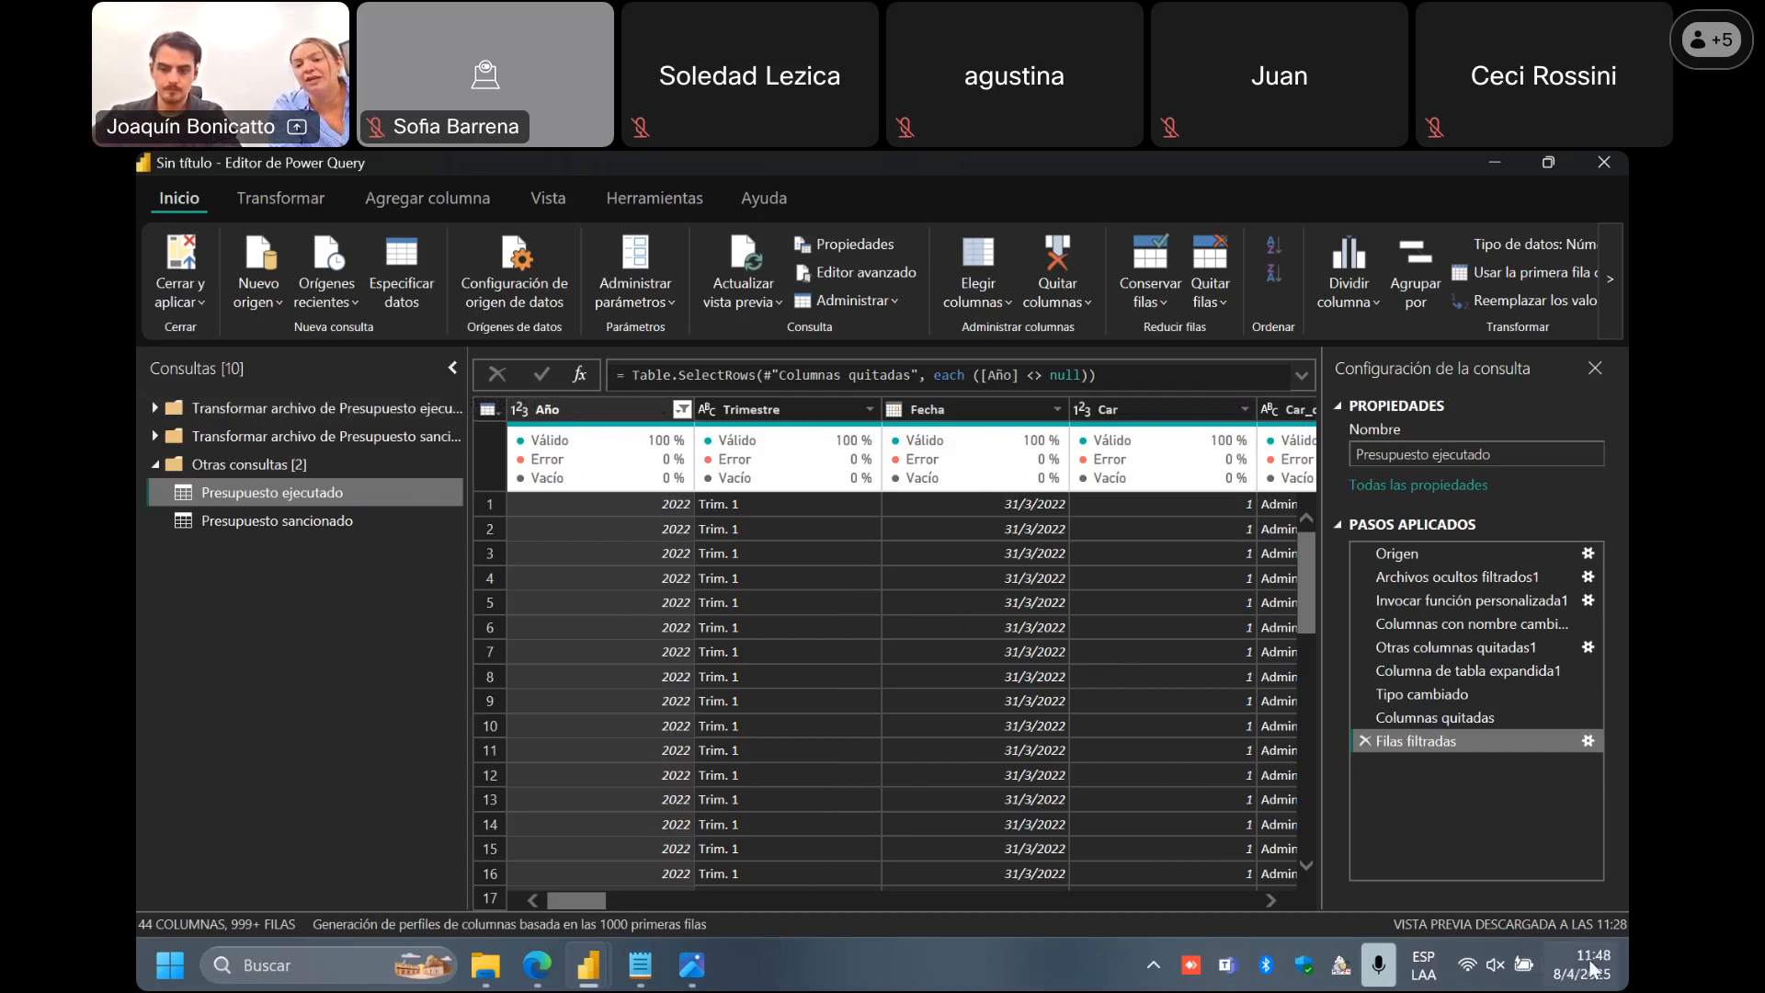
mouse_move(593, 979)
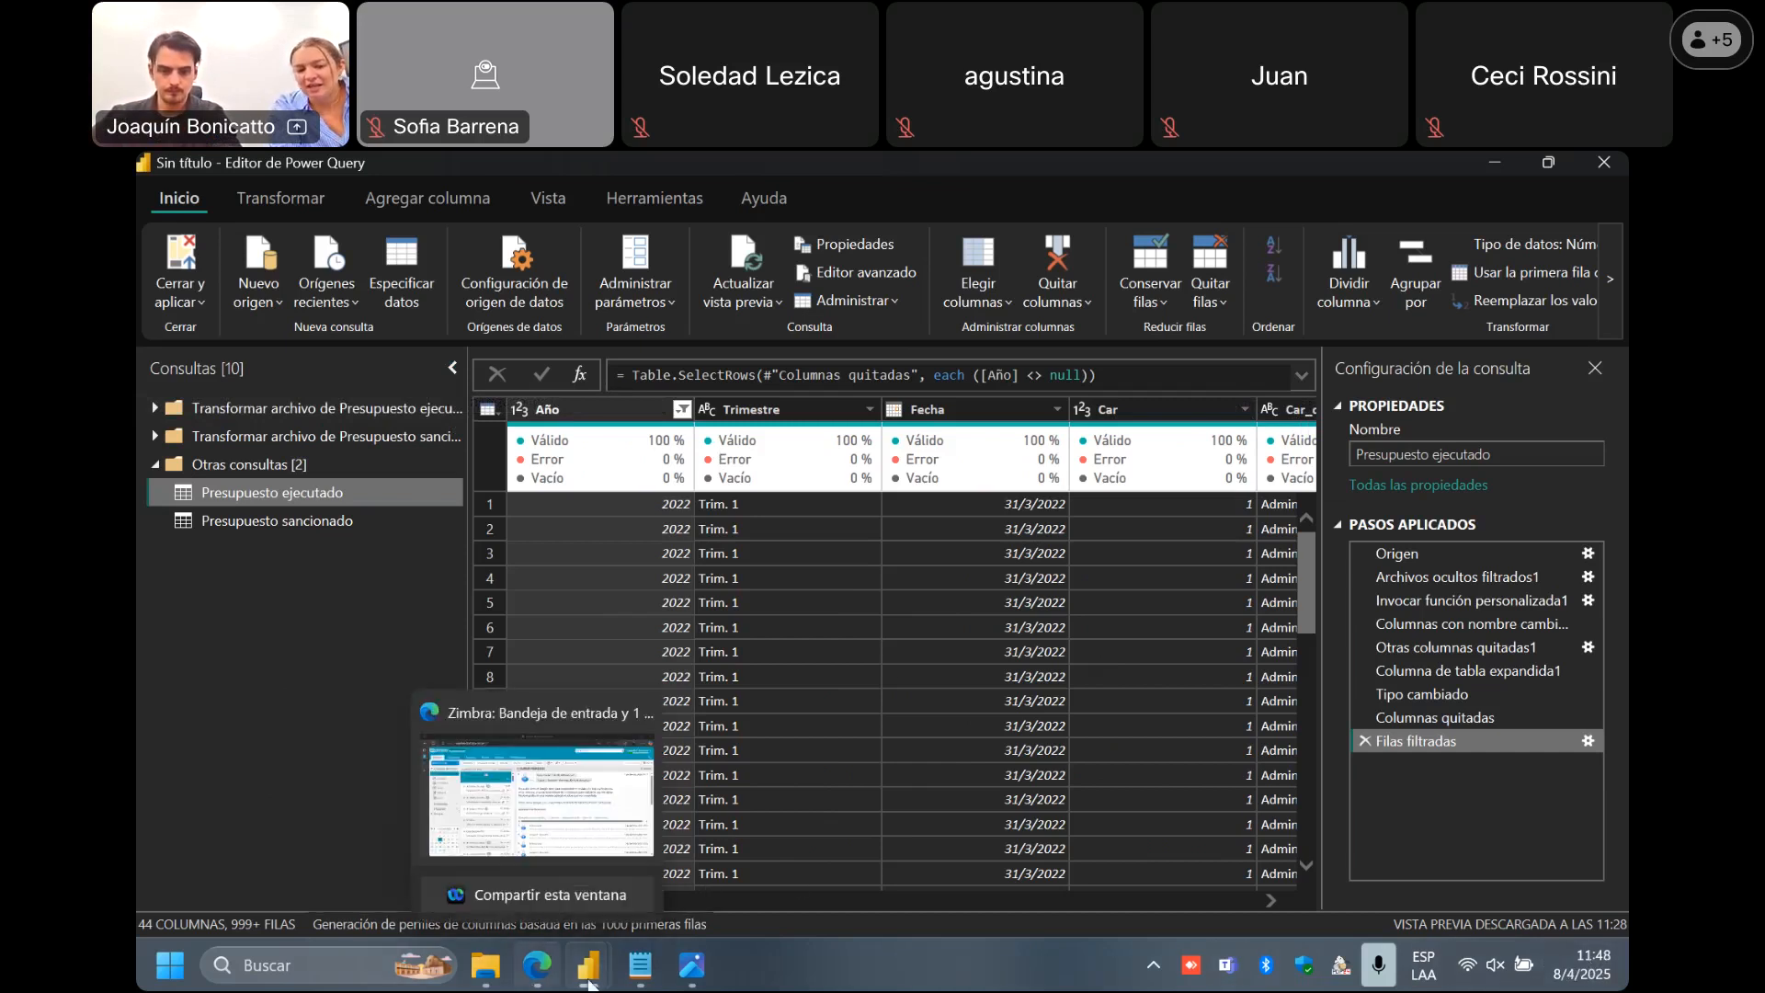
mouse_move(701, 970)
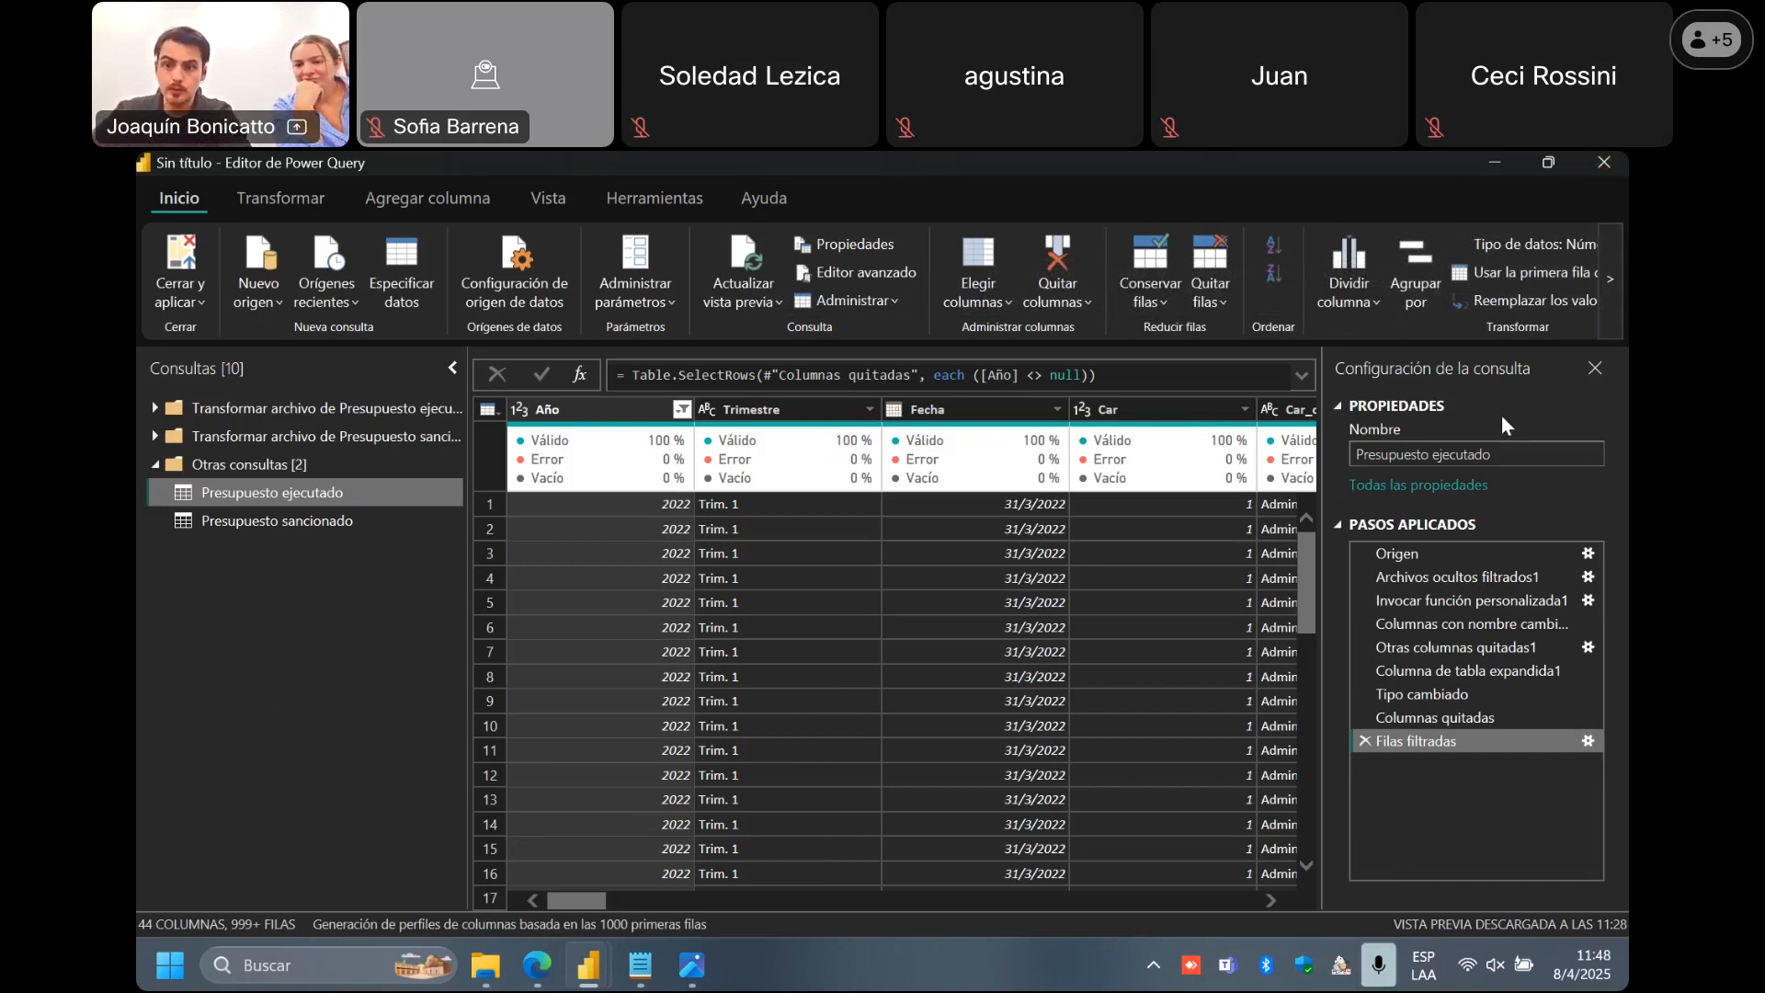
left_click(1615, 298)
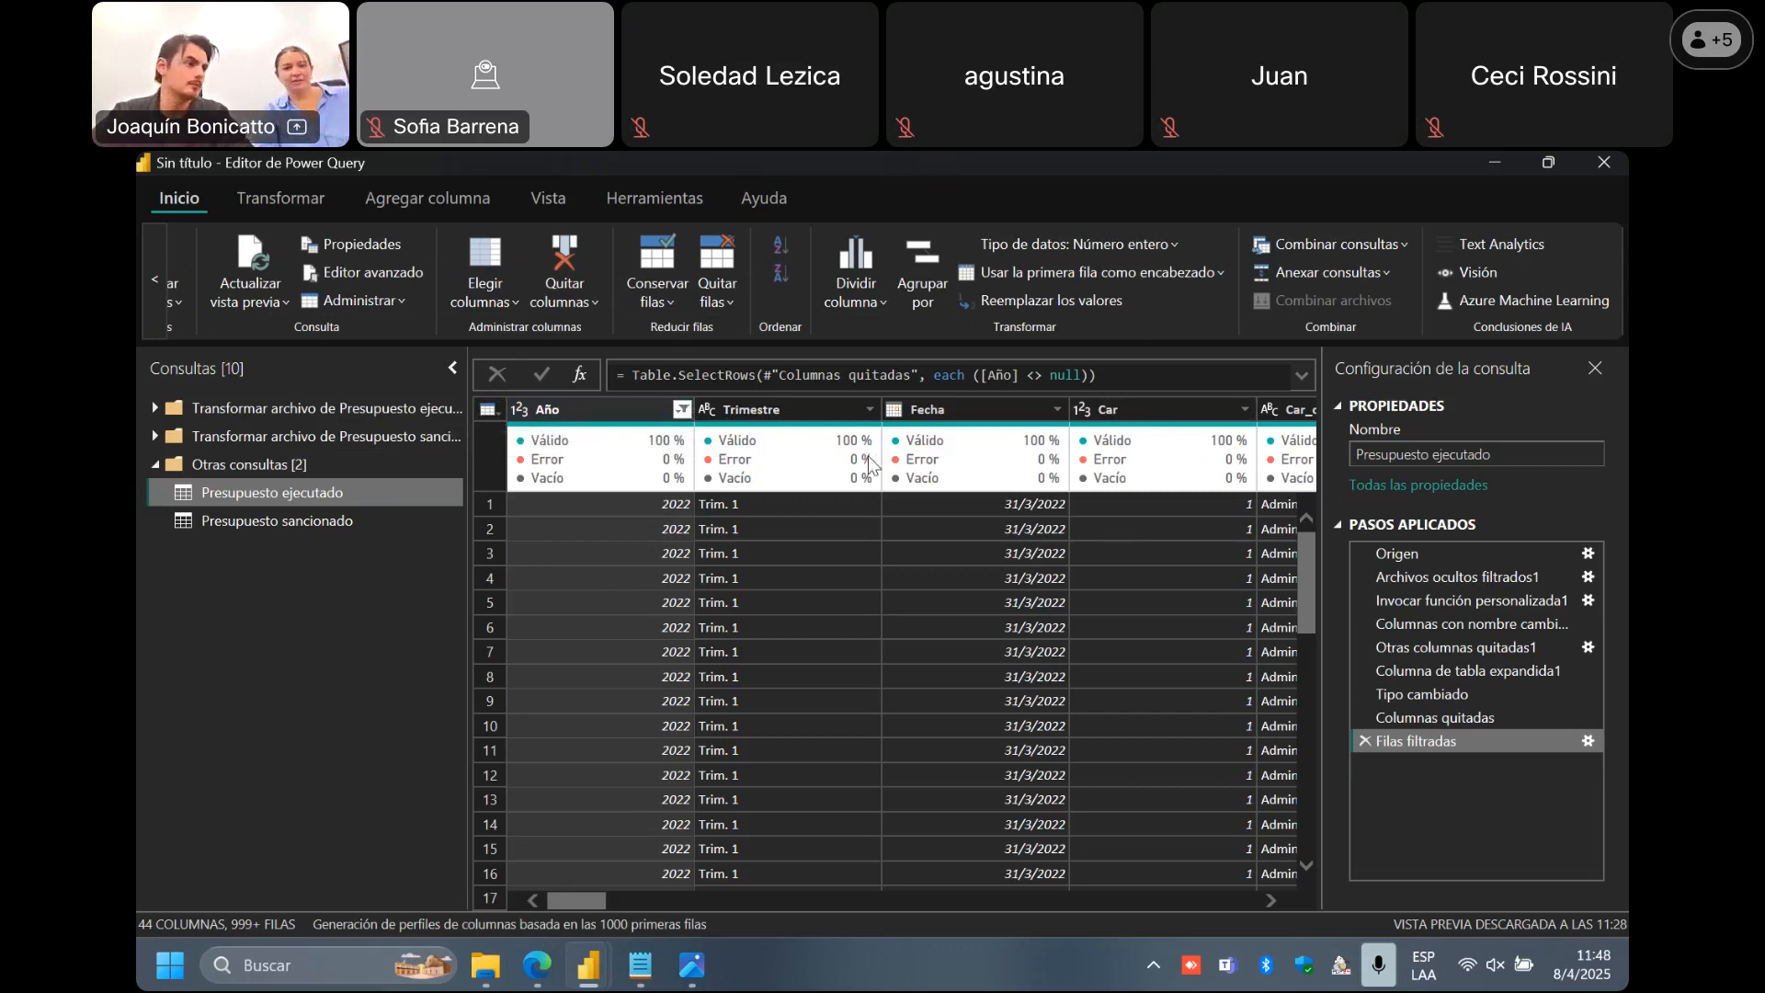
mouse_move(873, 462)
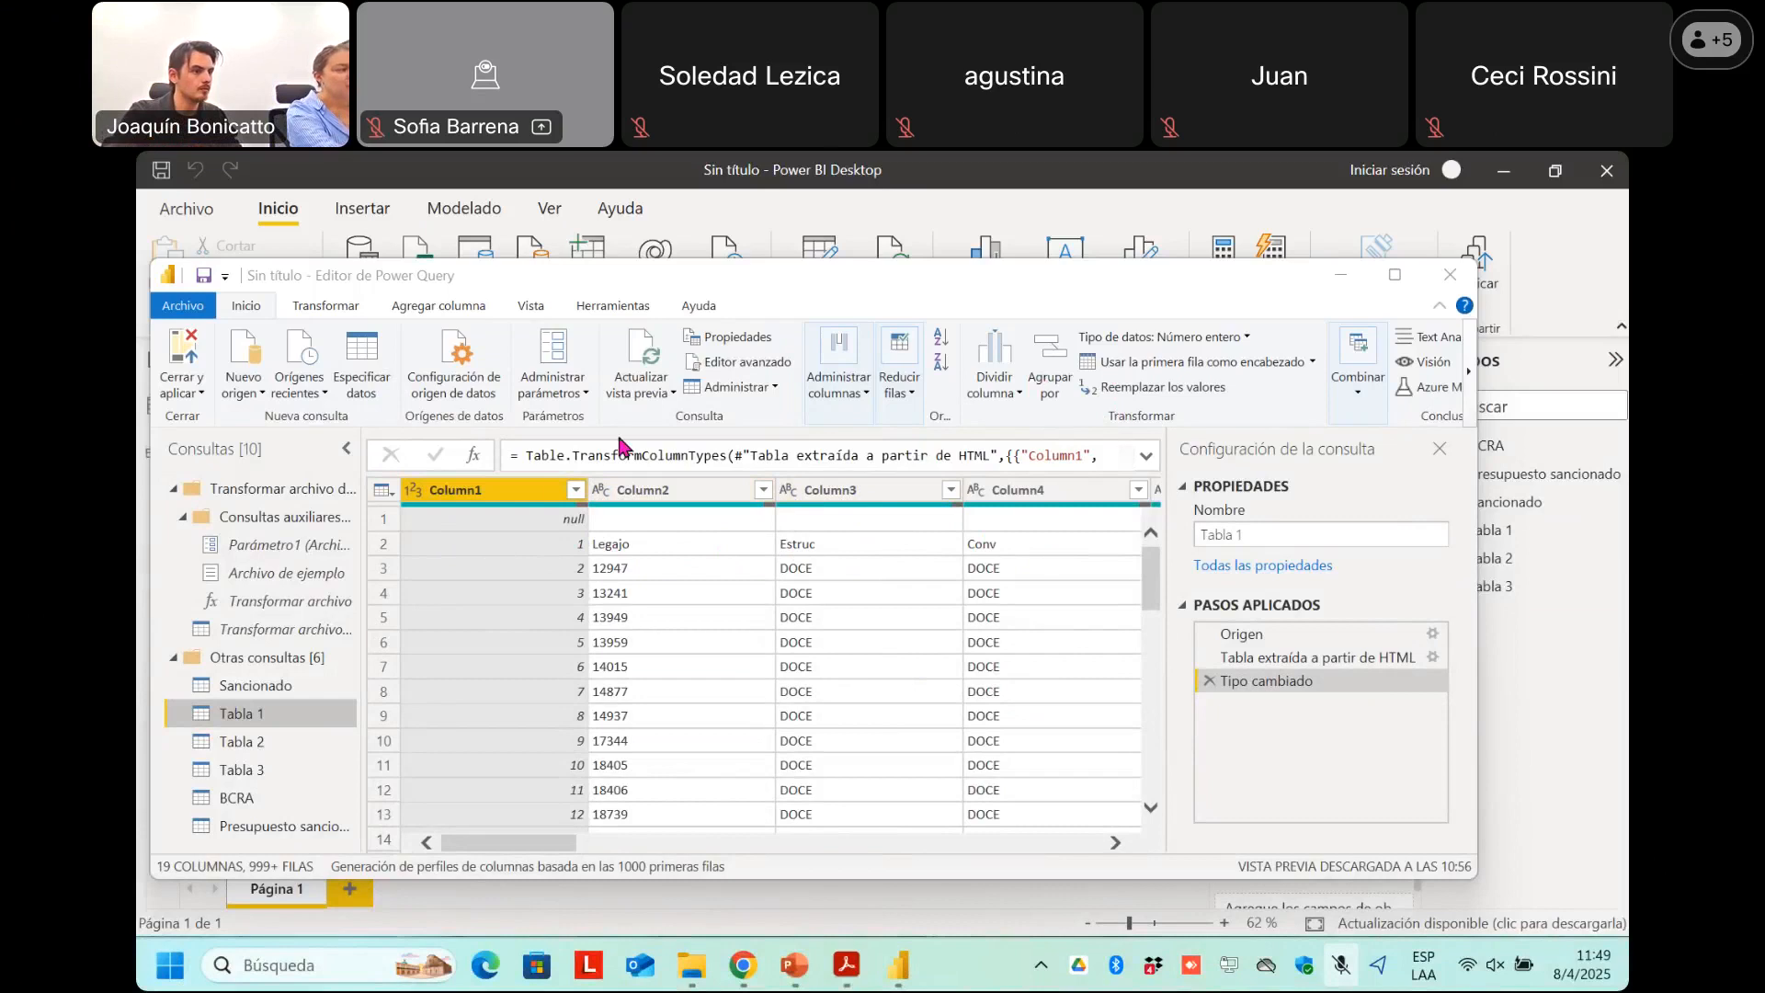
Promote the first row of Tabla 1 to column headers twice, so that Legajo, Estruc and Conv become column names.
left_click(1116, 370)
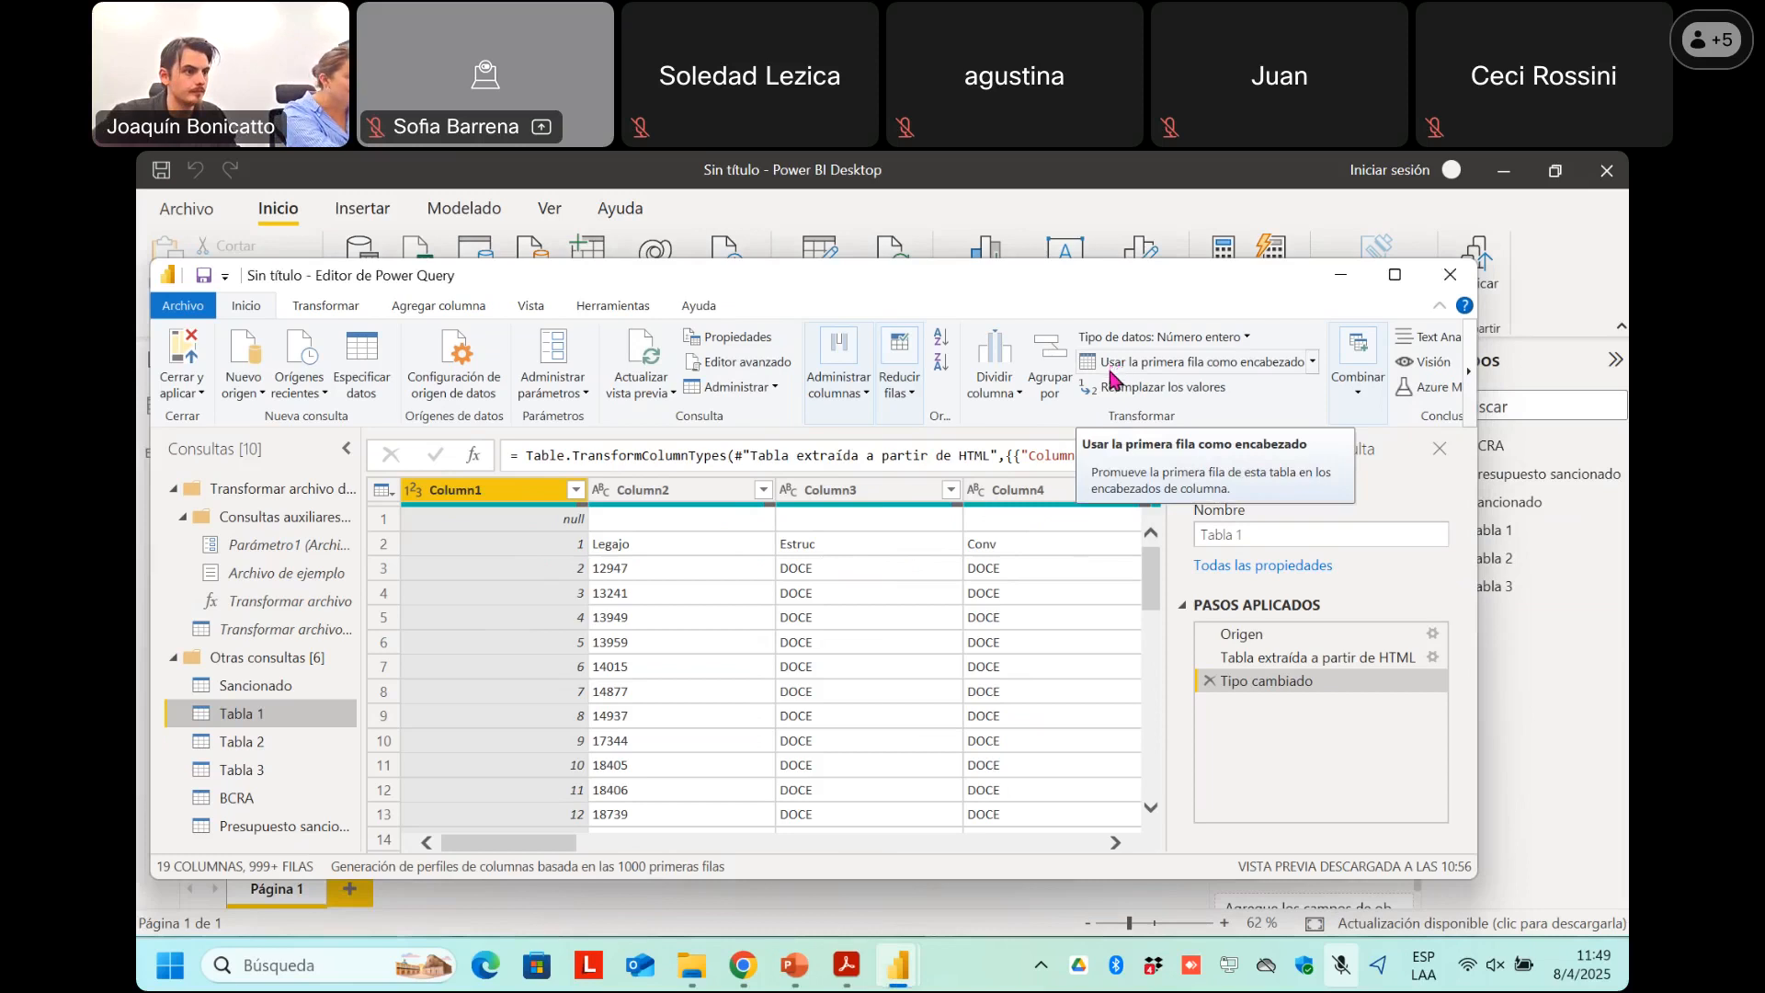
left_click(1137, 370)
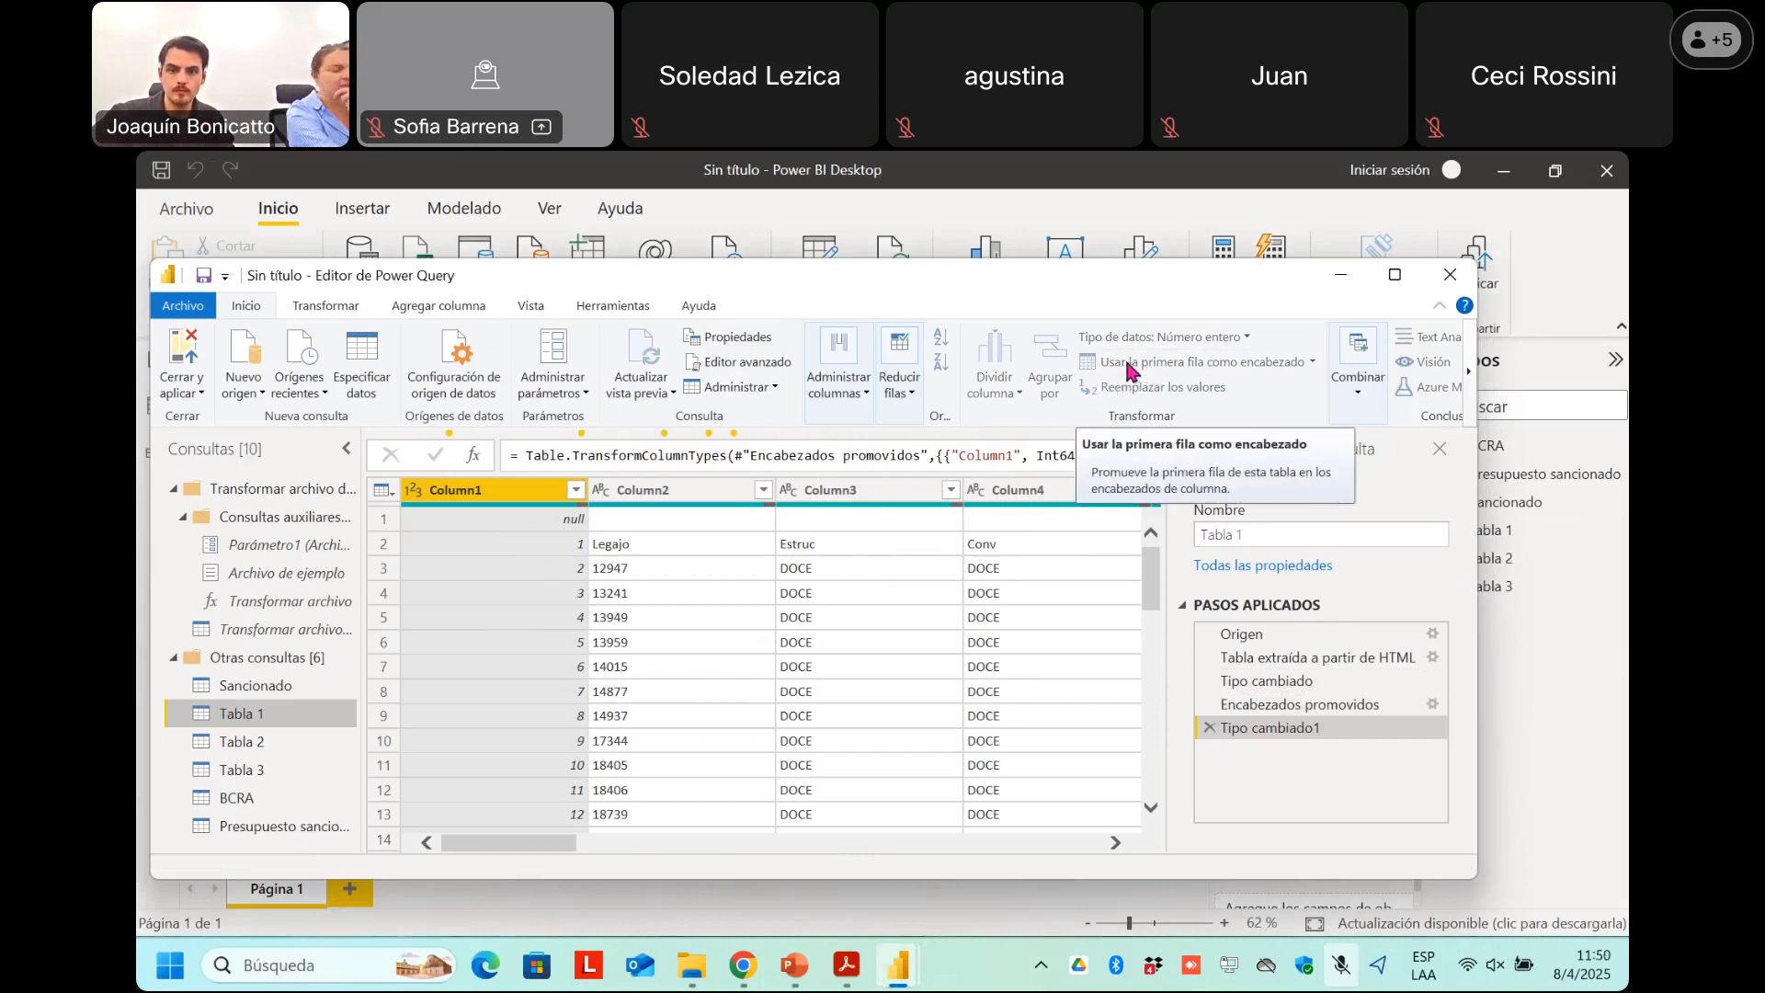
left_click(1130, 369)
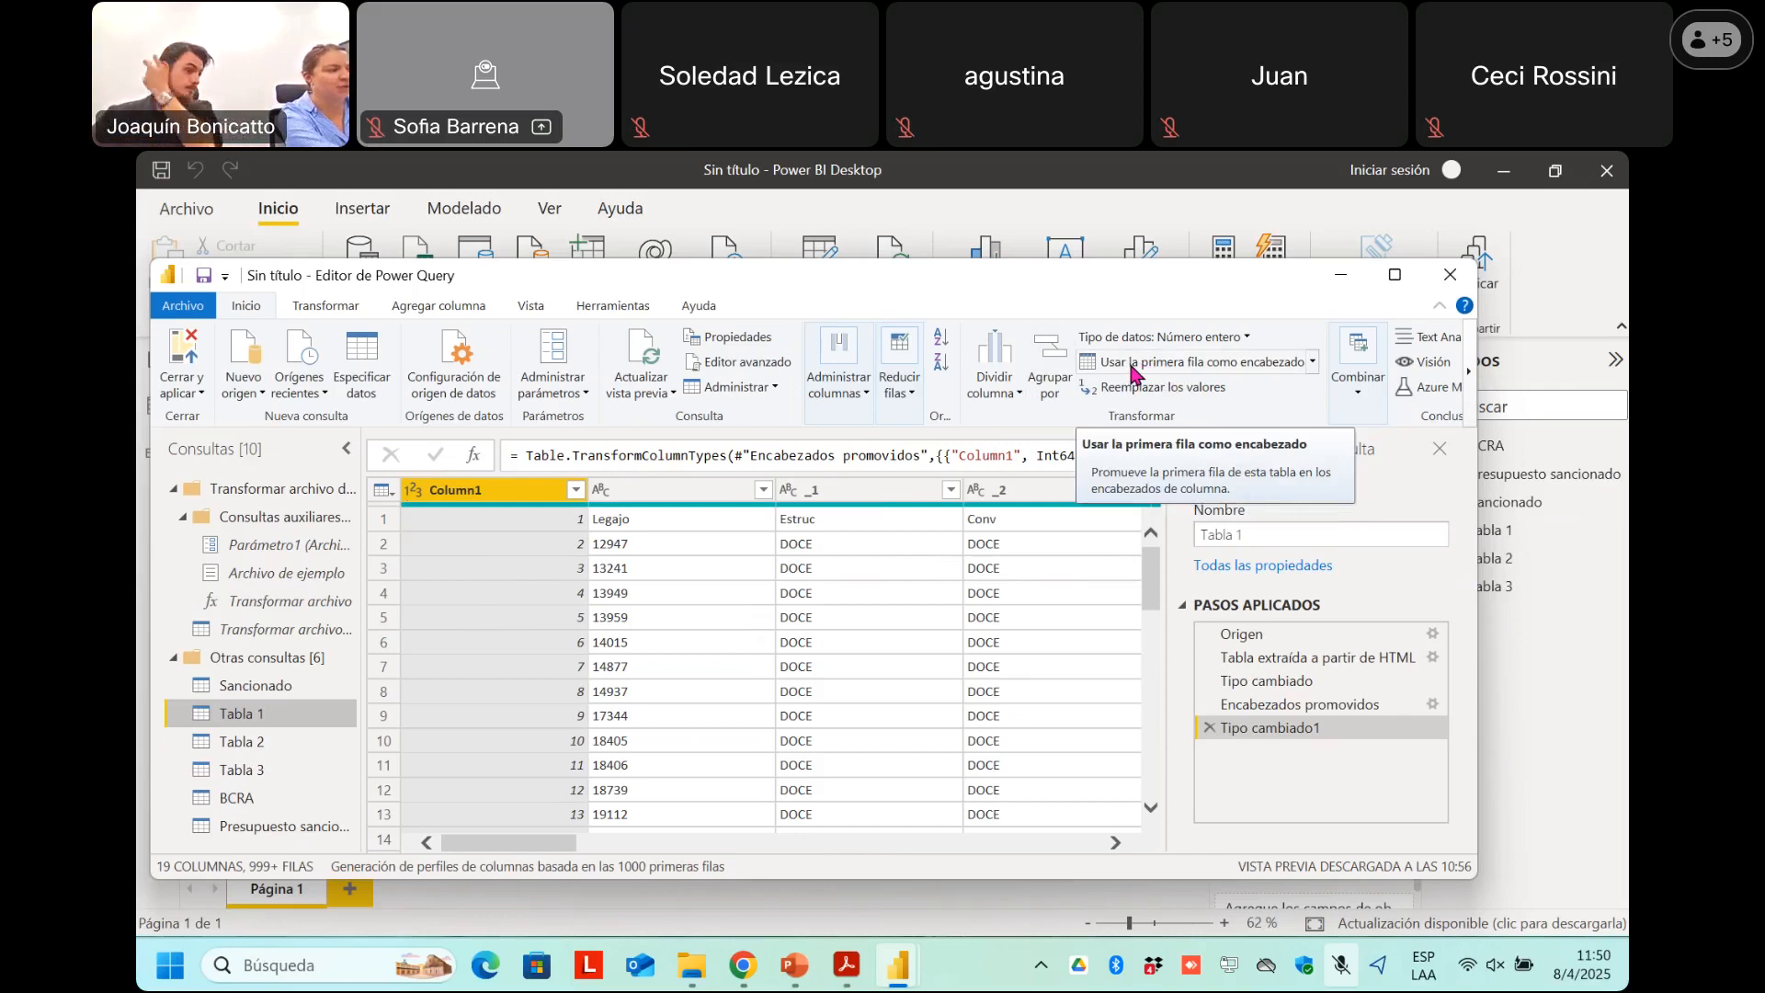
left_click(1131, 364)
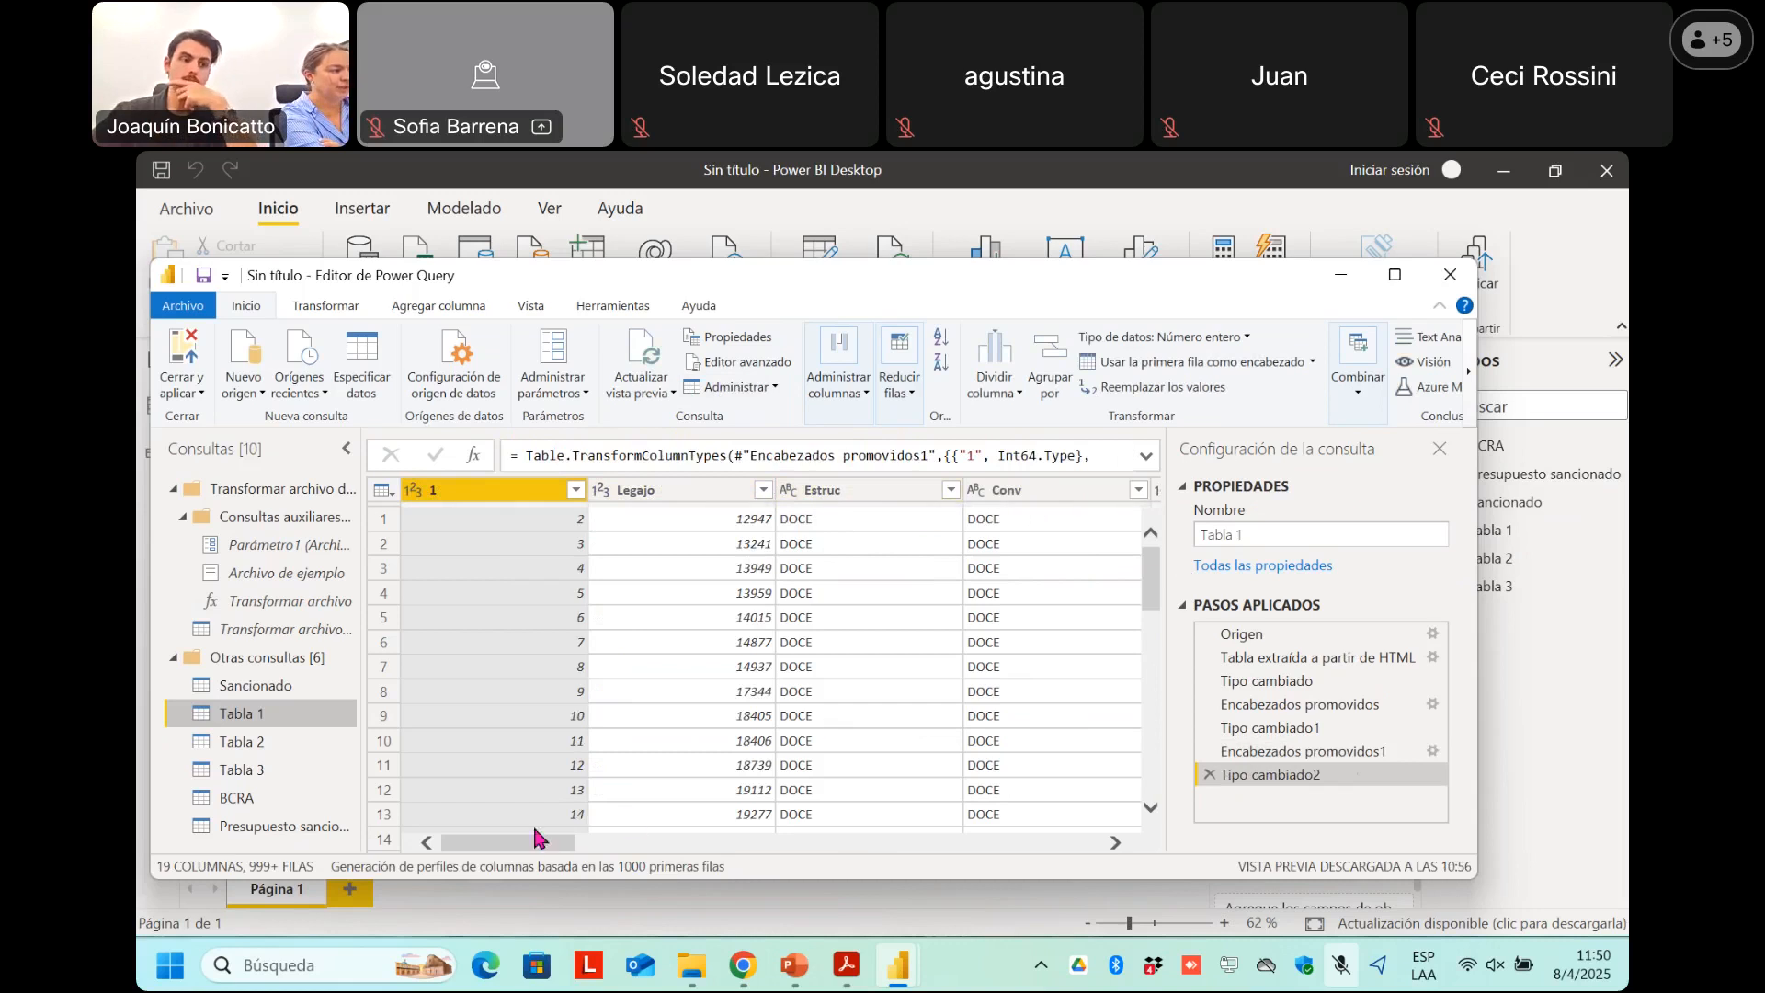
left_click_drag(531, 841, 774, 655)
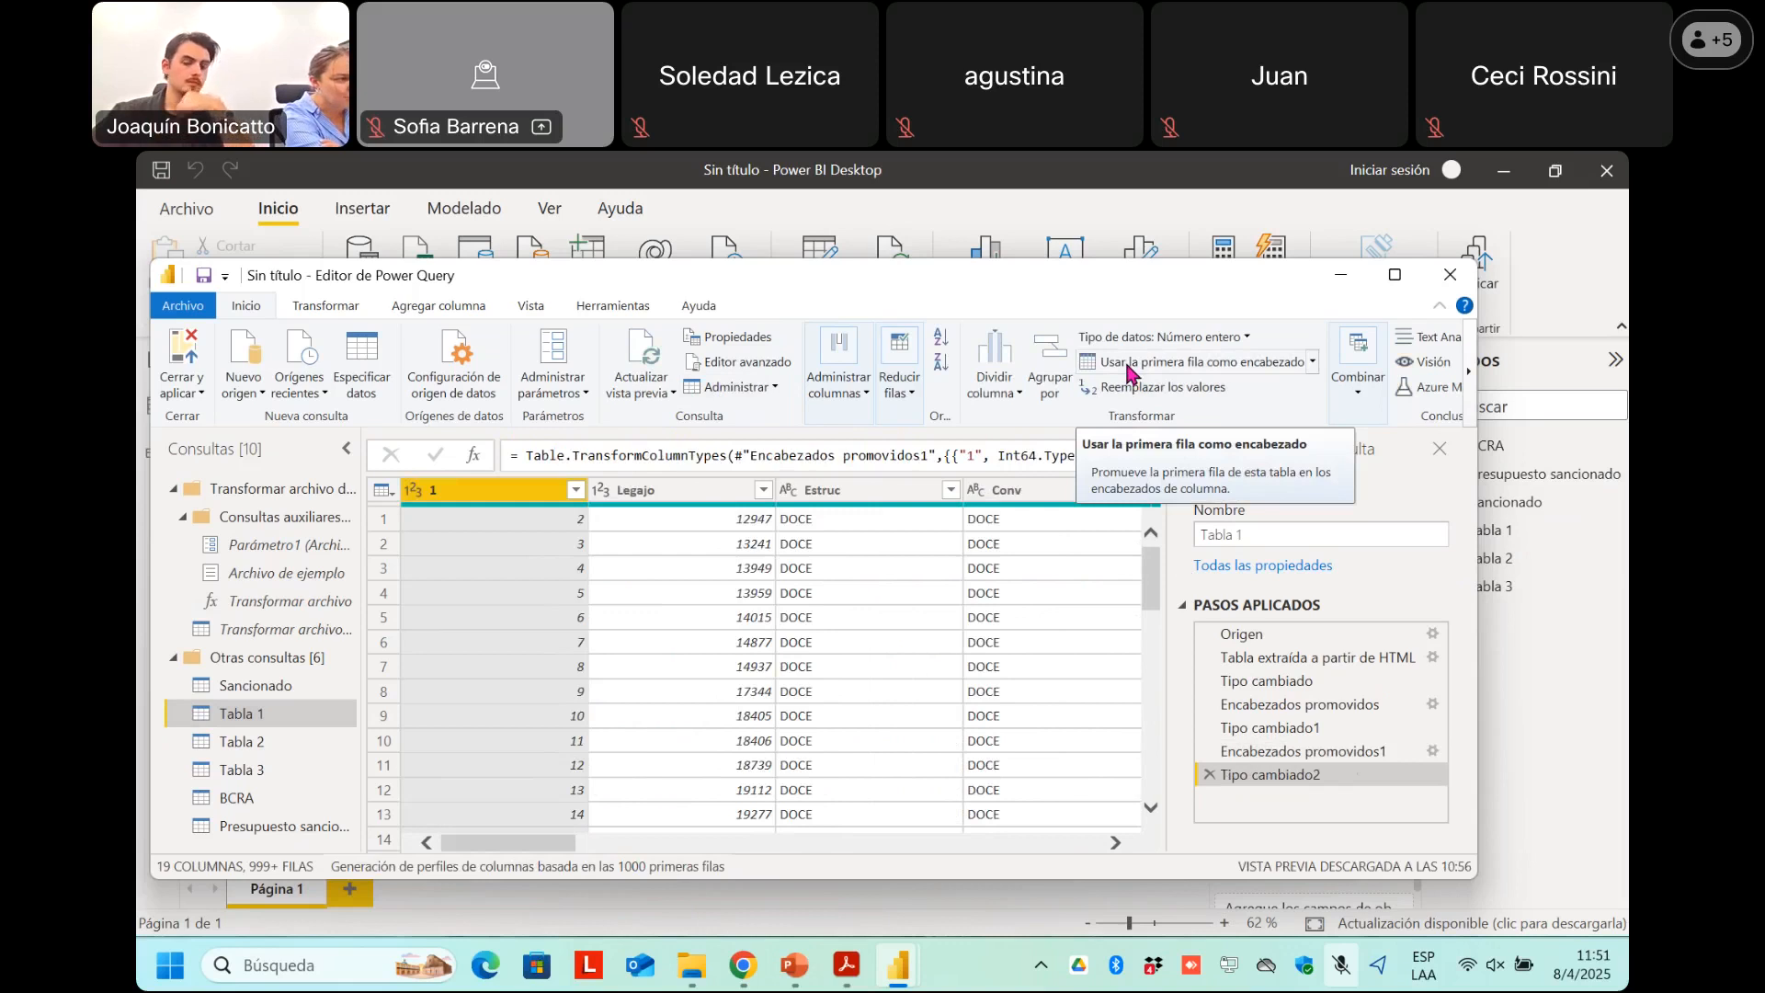
left_click(1313, 362)
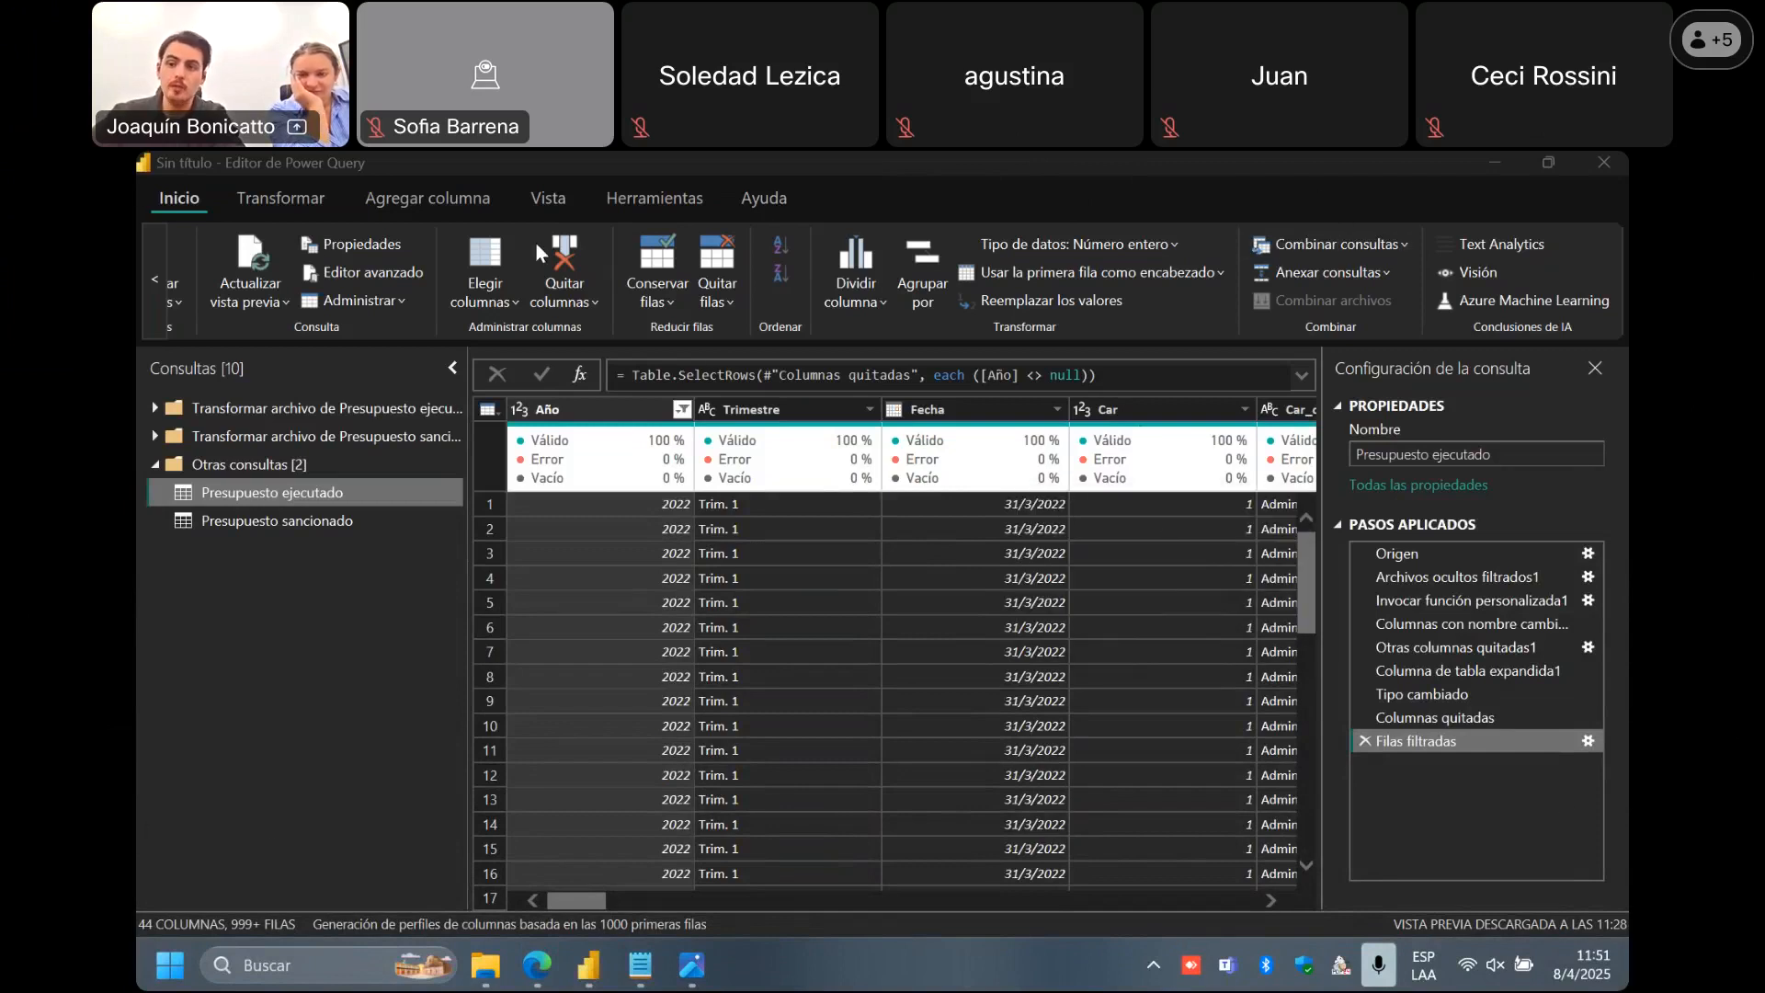
left_click(144, 281)
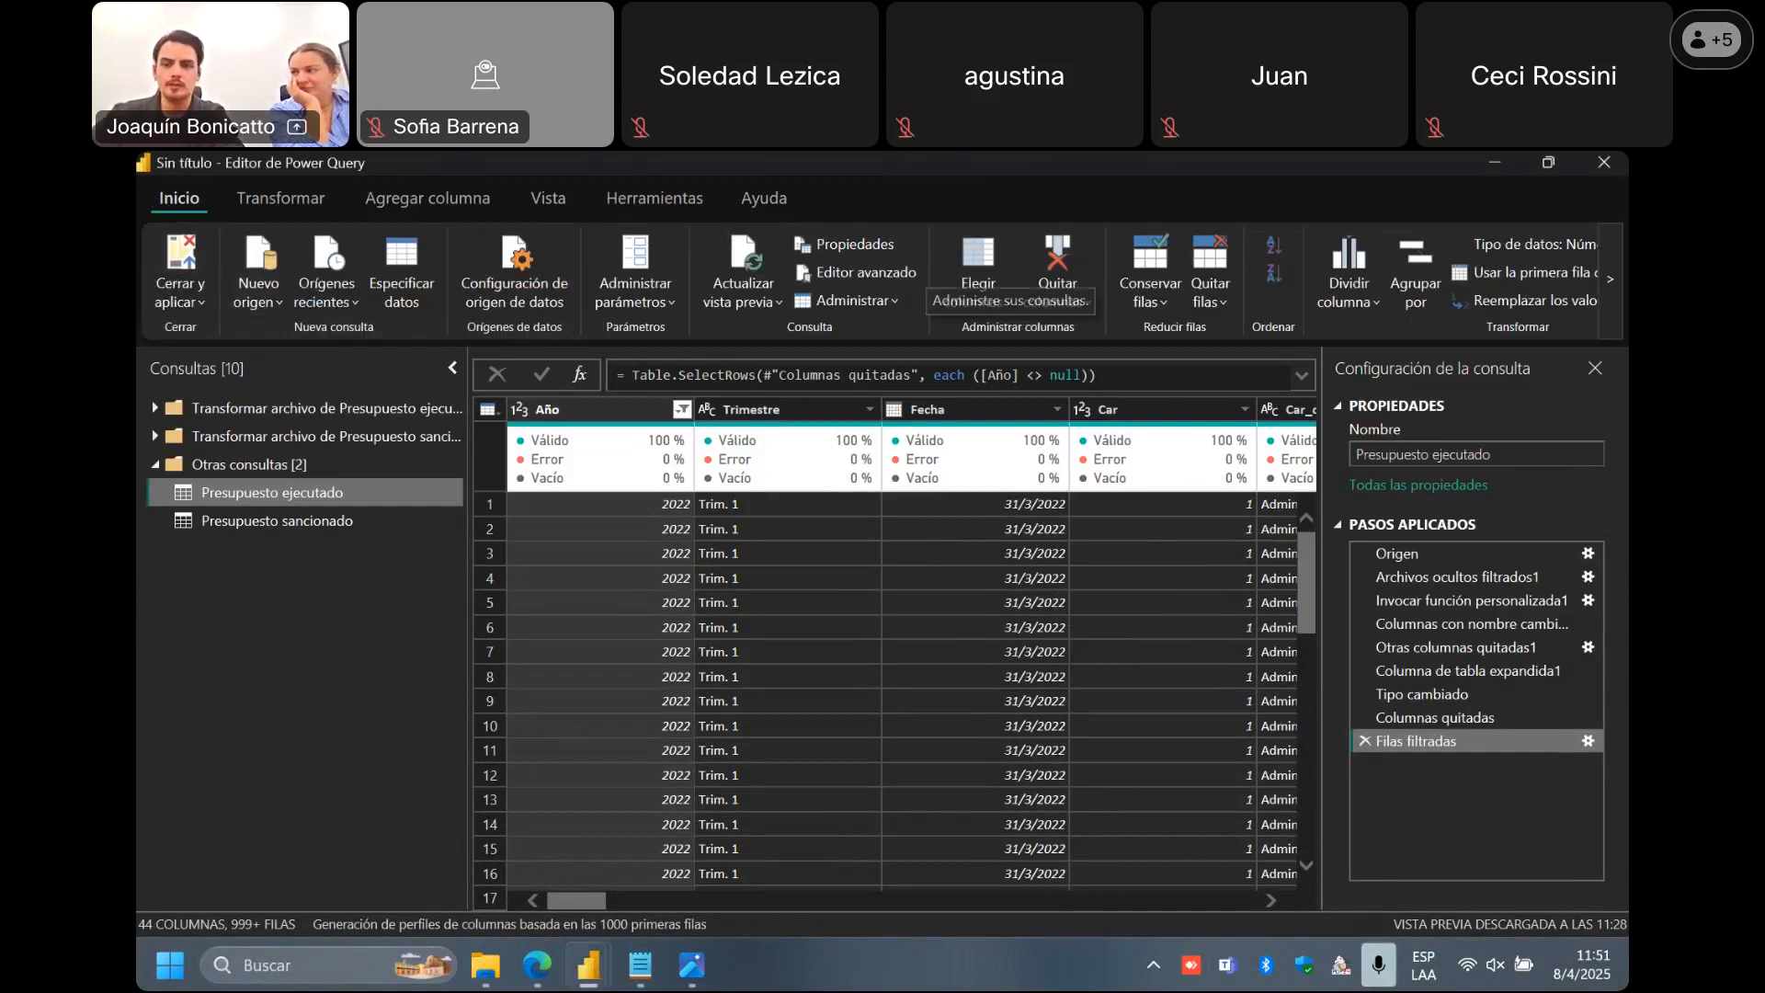
left_click(1612, 280)
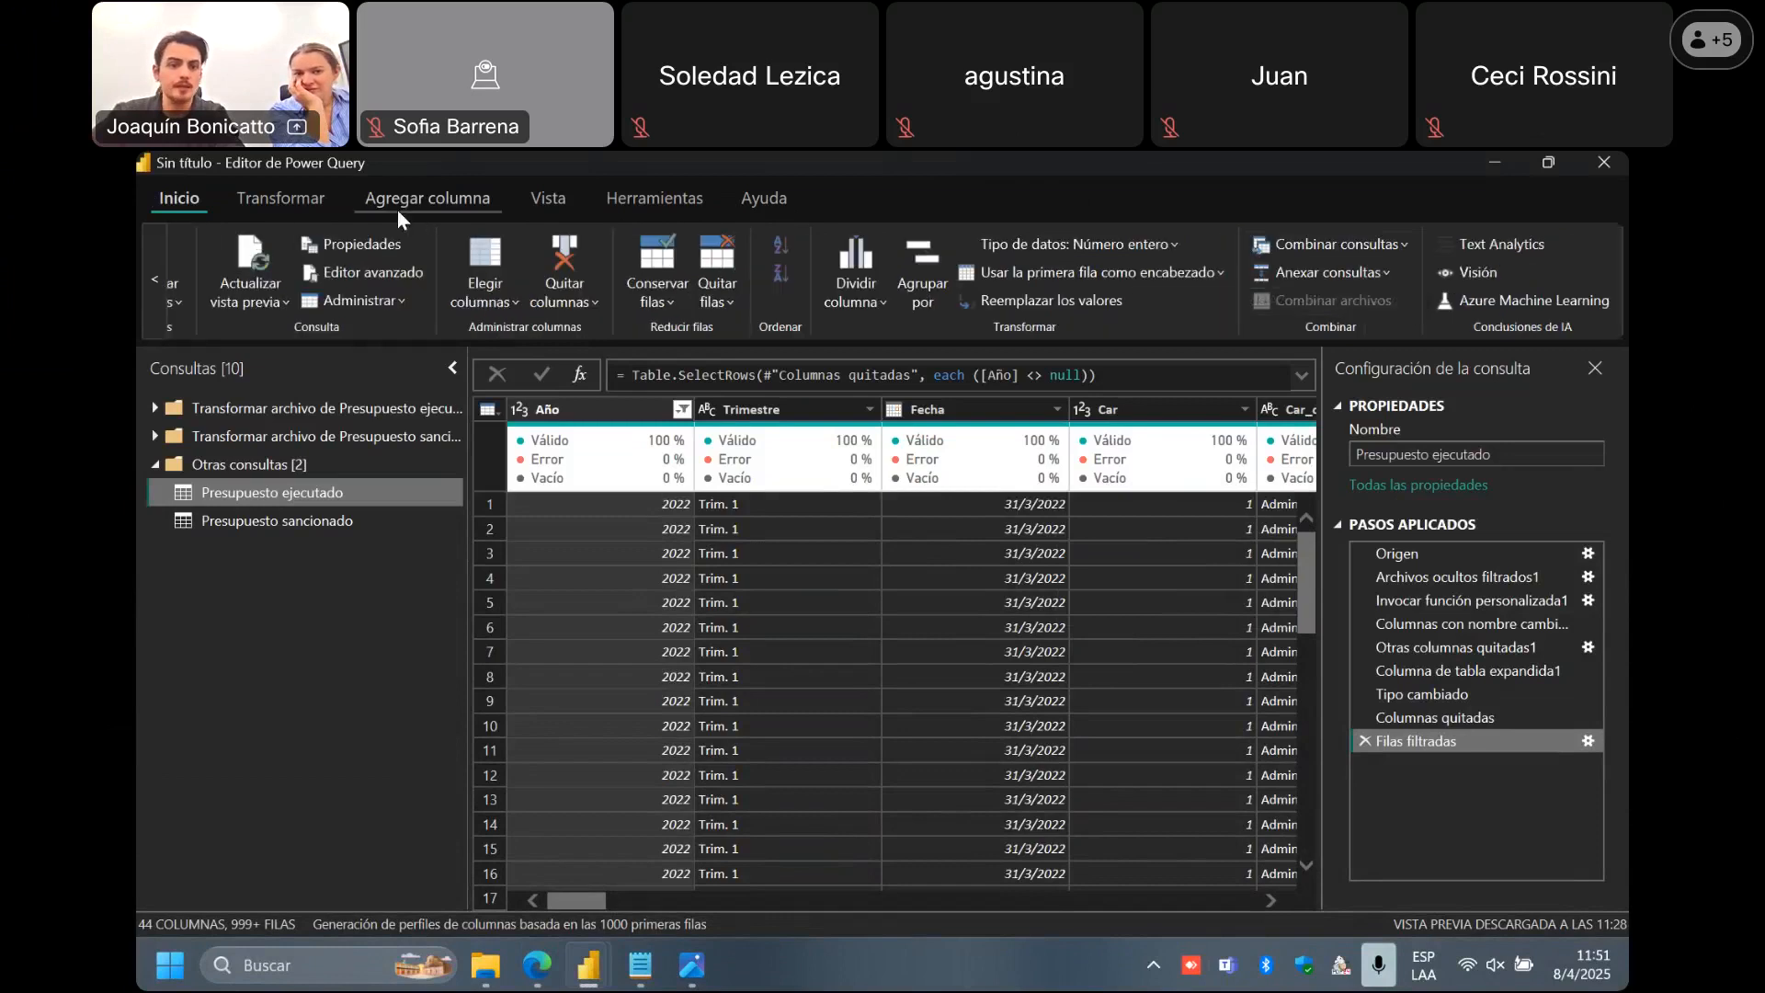
scroll(450, 199, "down", 4)
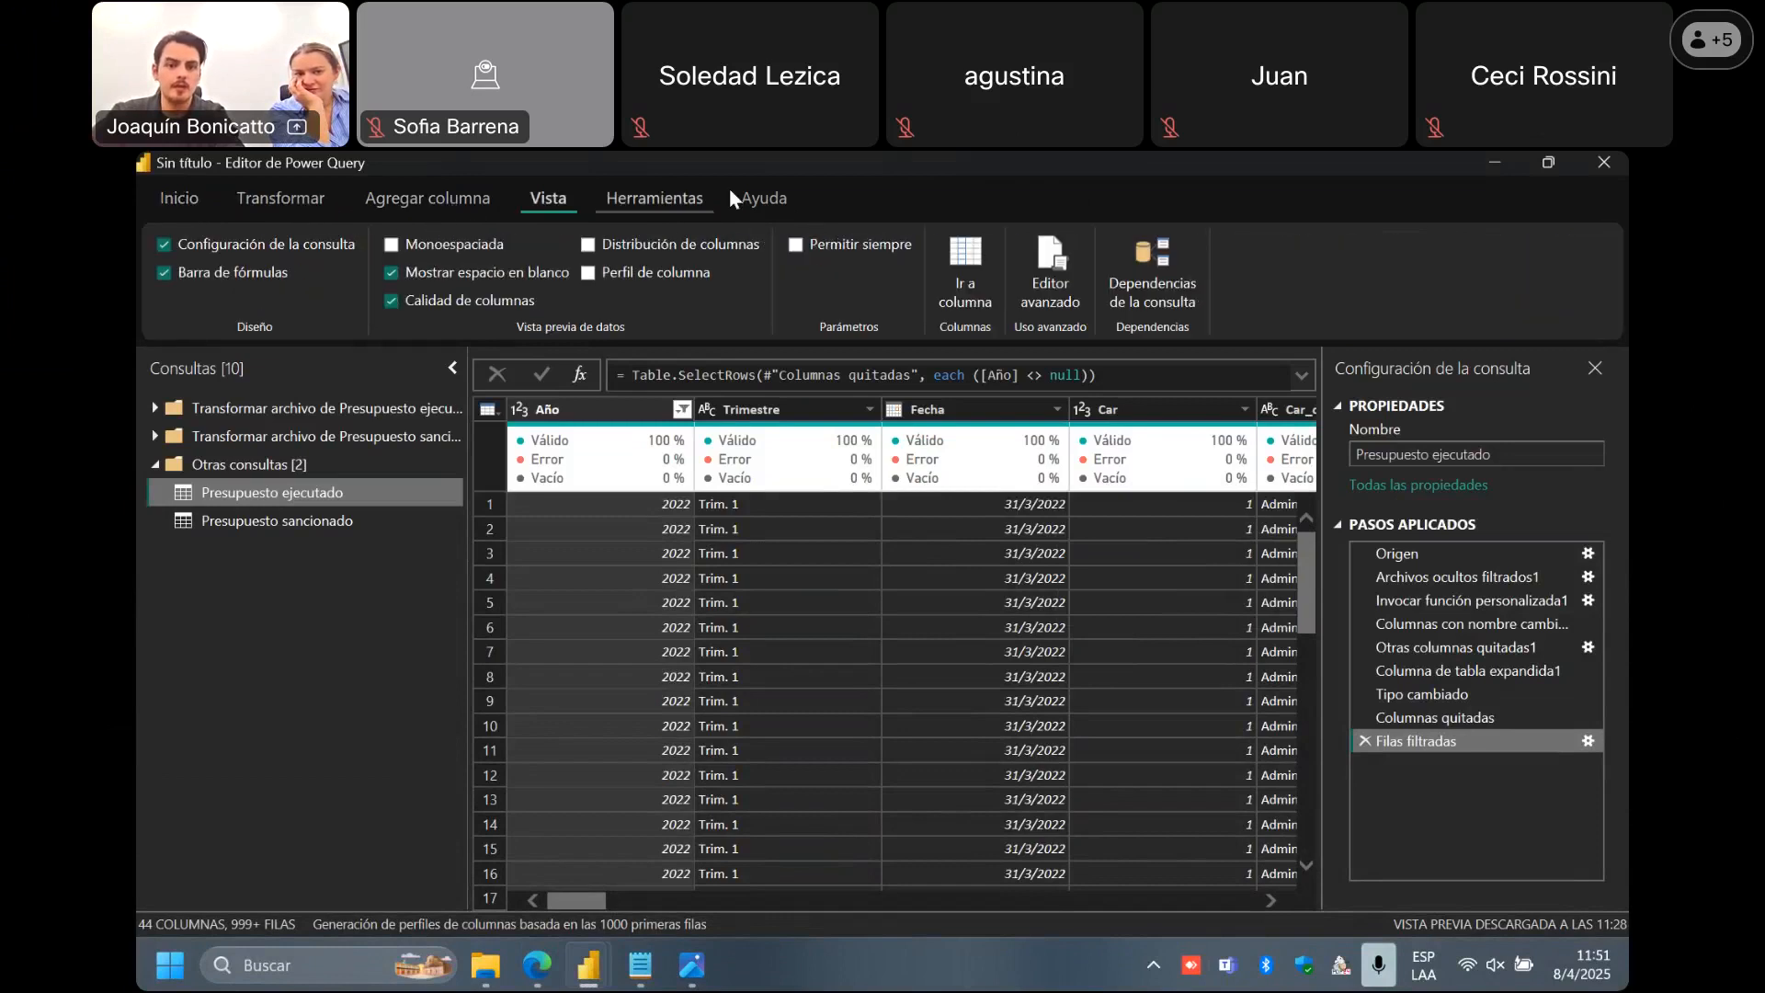
left_click(759, 199)
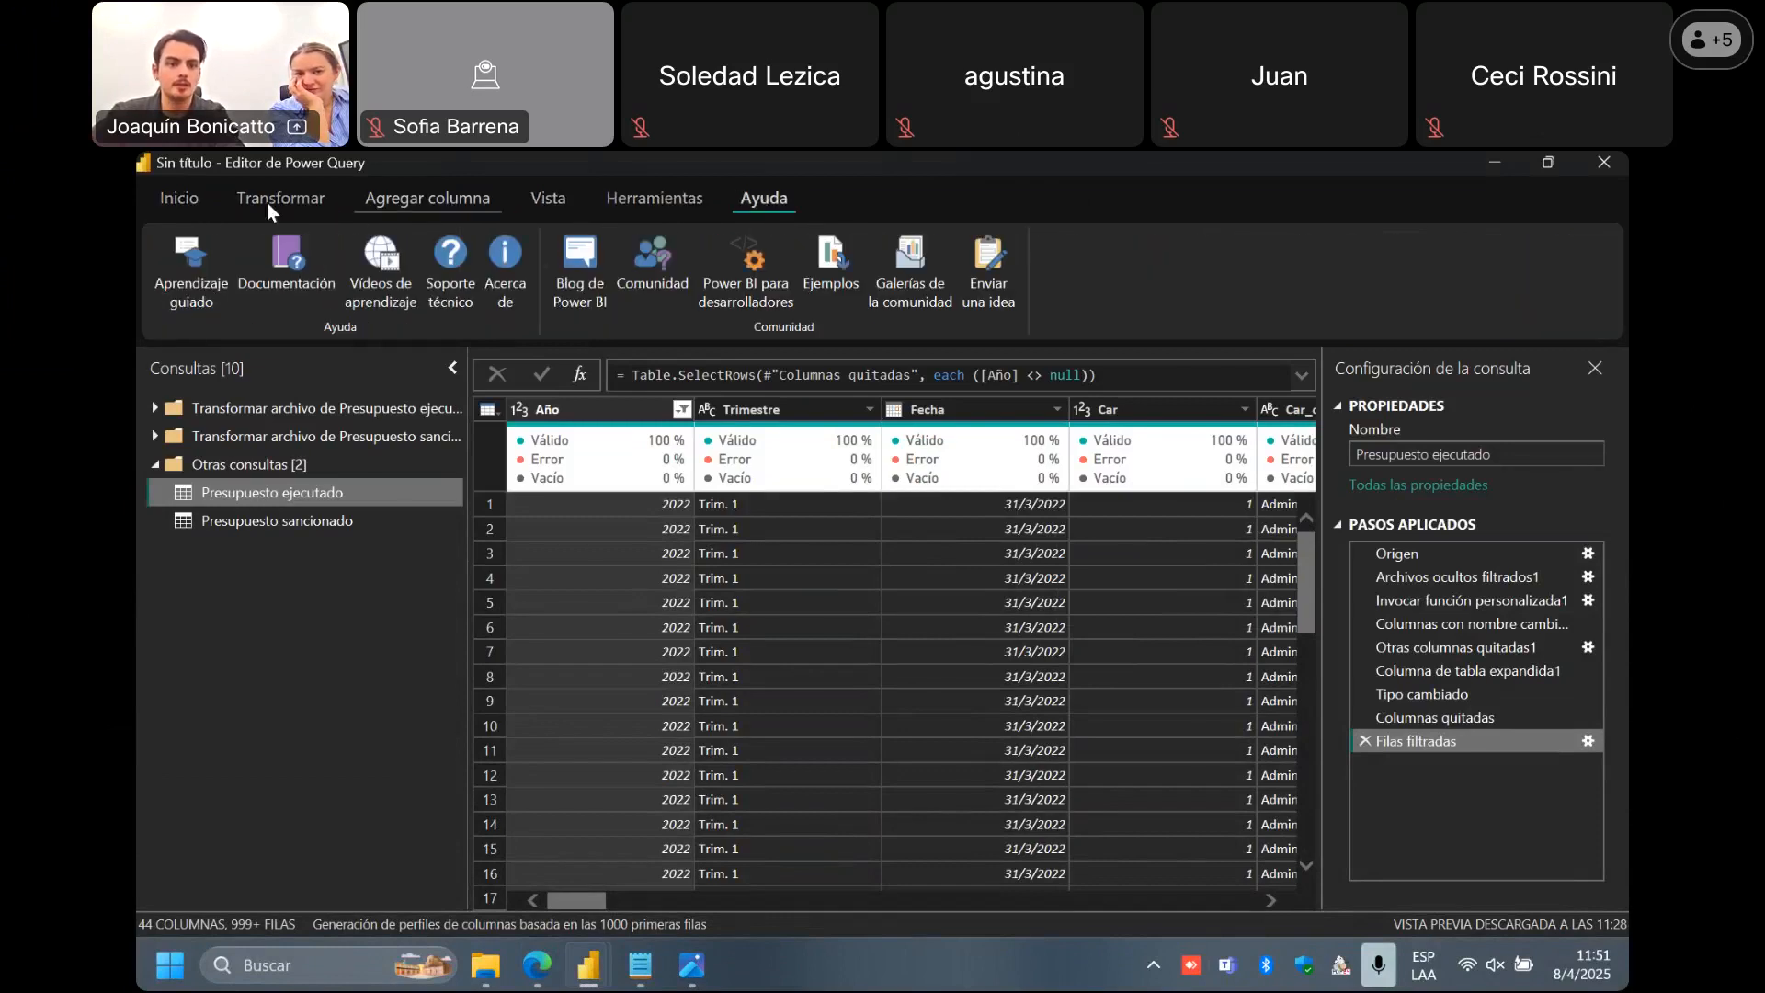
left_click(178, 199)
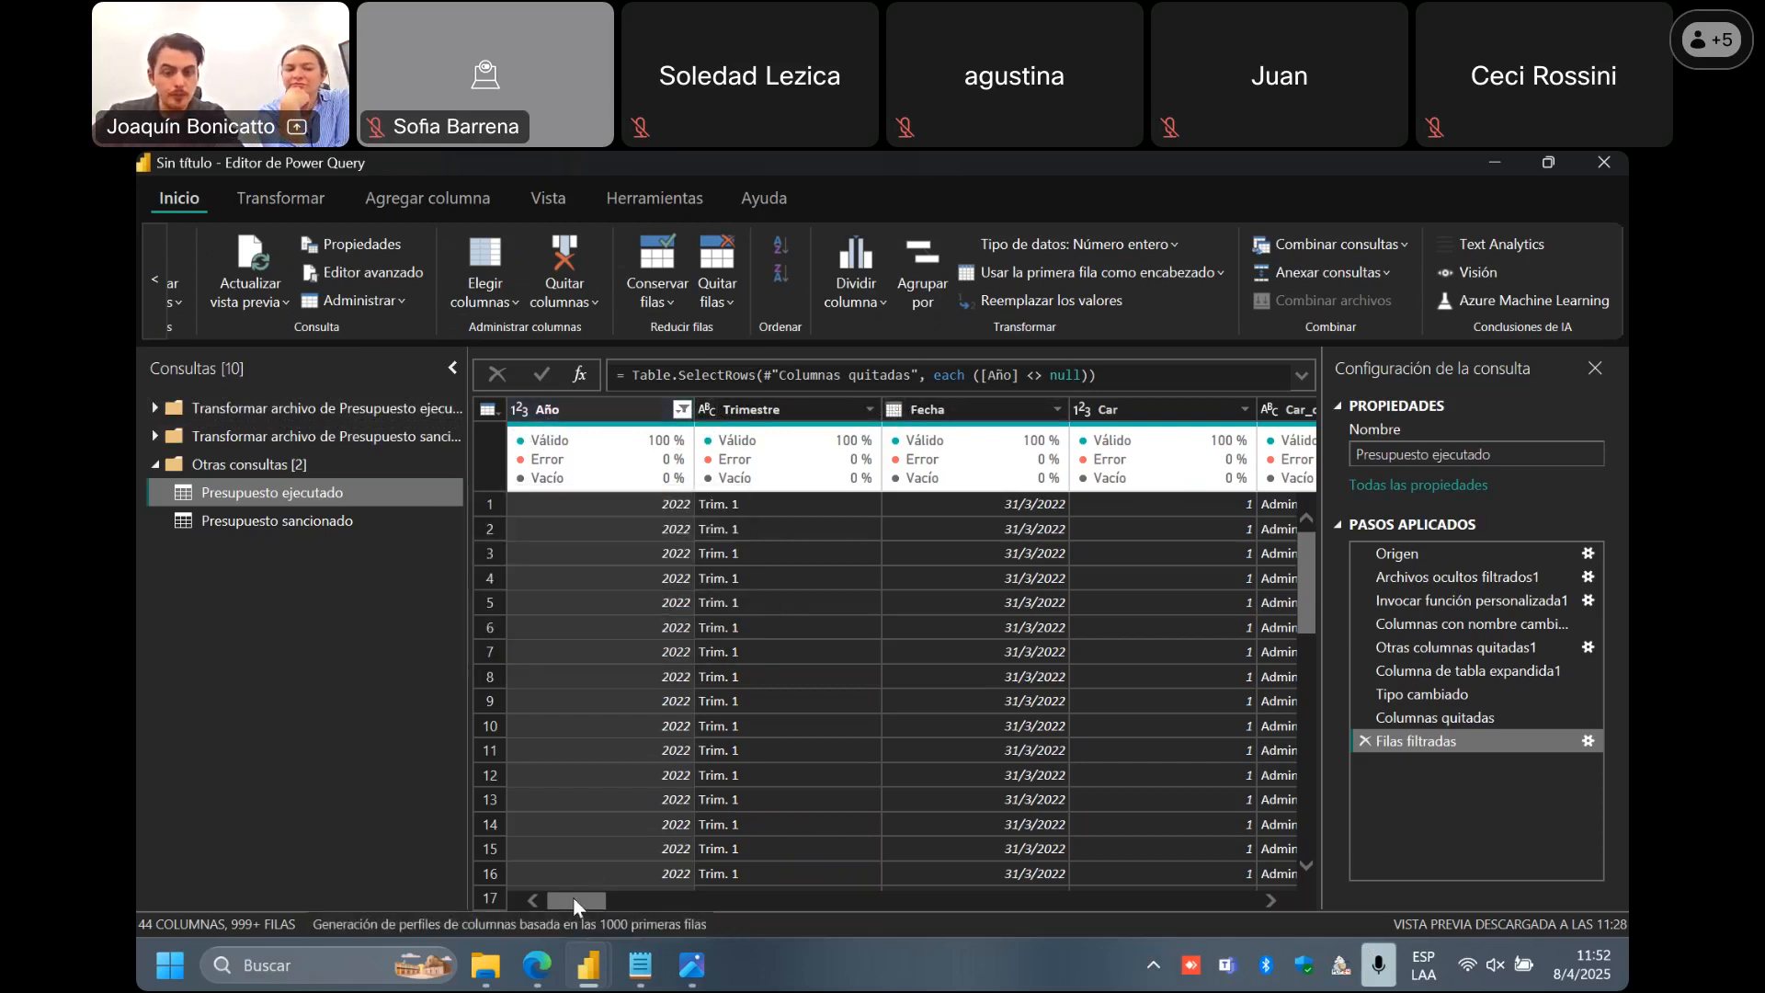
Look through the data type options of the Año and Devengado columns in Presupuesto ejecutado without choosing one.
left_click(522, 416)
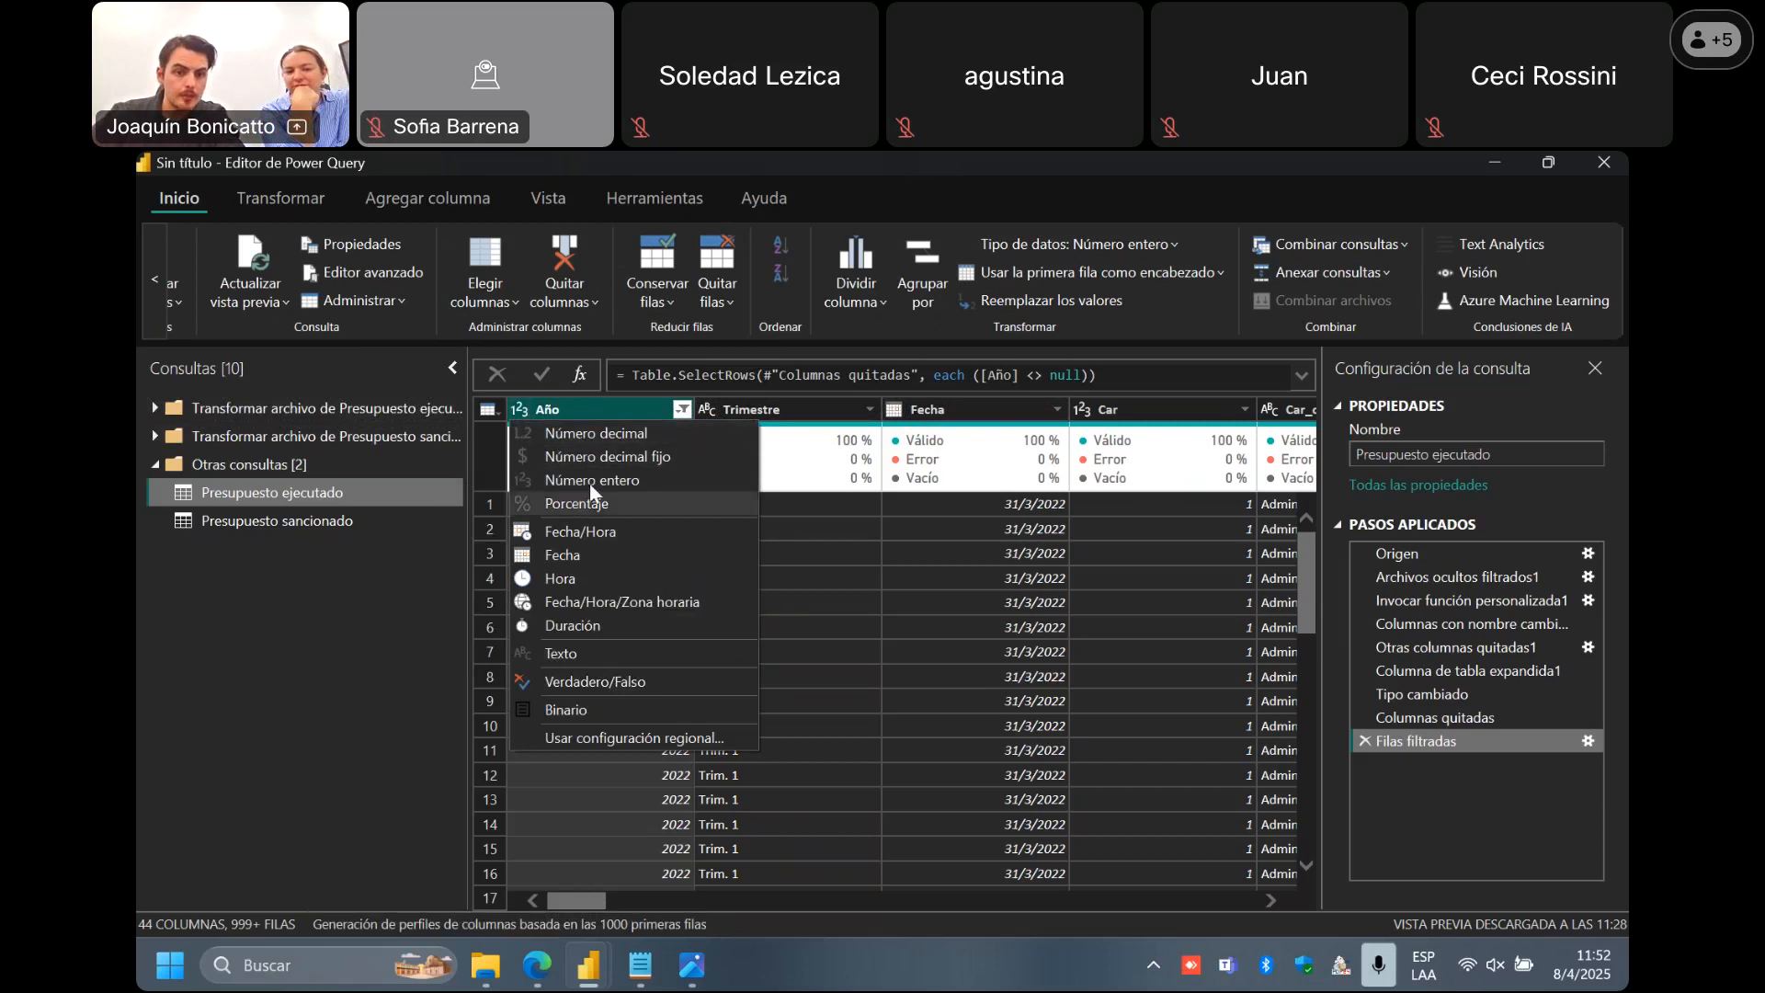
left_click(1131, 480)
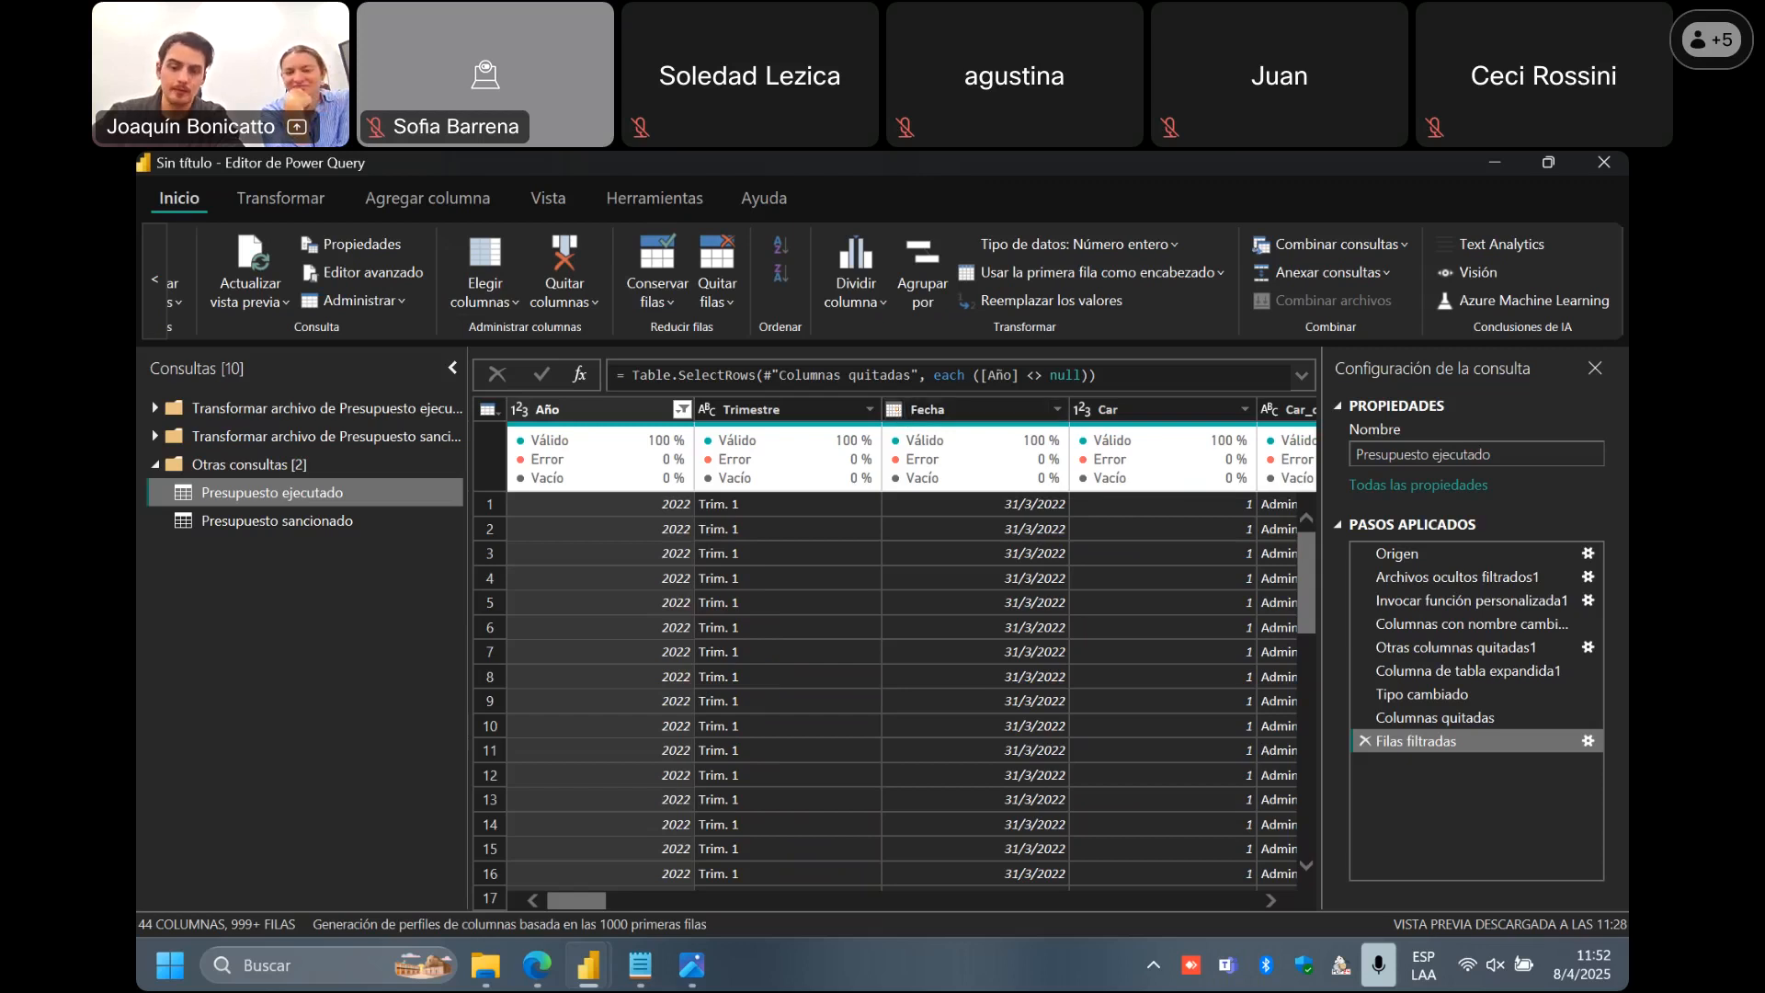
mouse_move(598, 903)
left_mouse_down()
mouse_move(674, 905)
mouse_move(598, 907)
left_mouse_up()
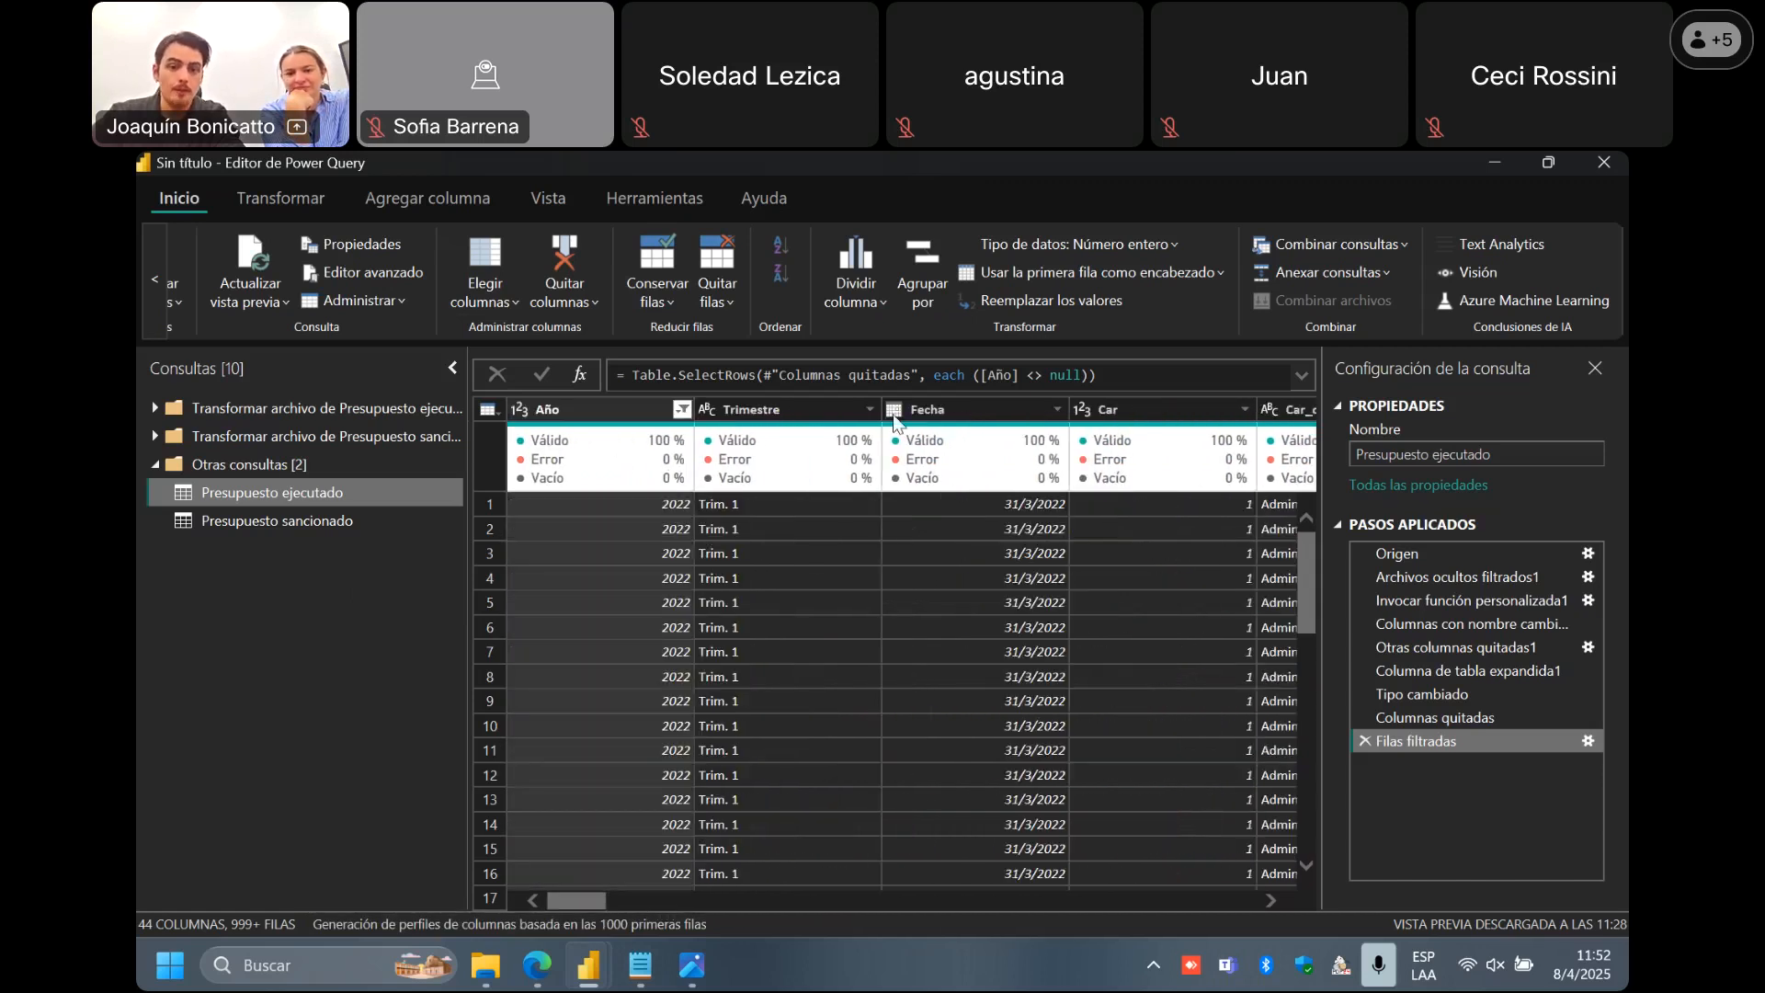
left_click_drag(570, 905, 1346, 912)
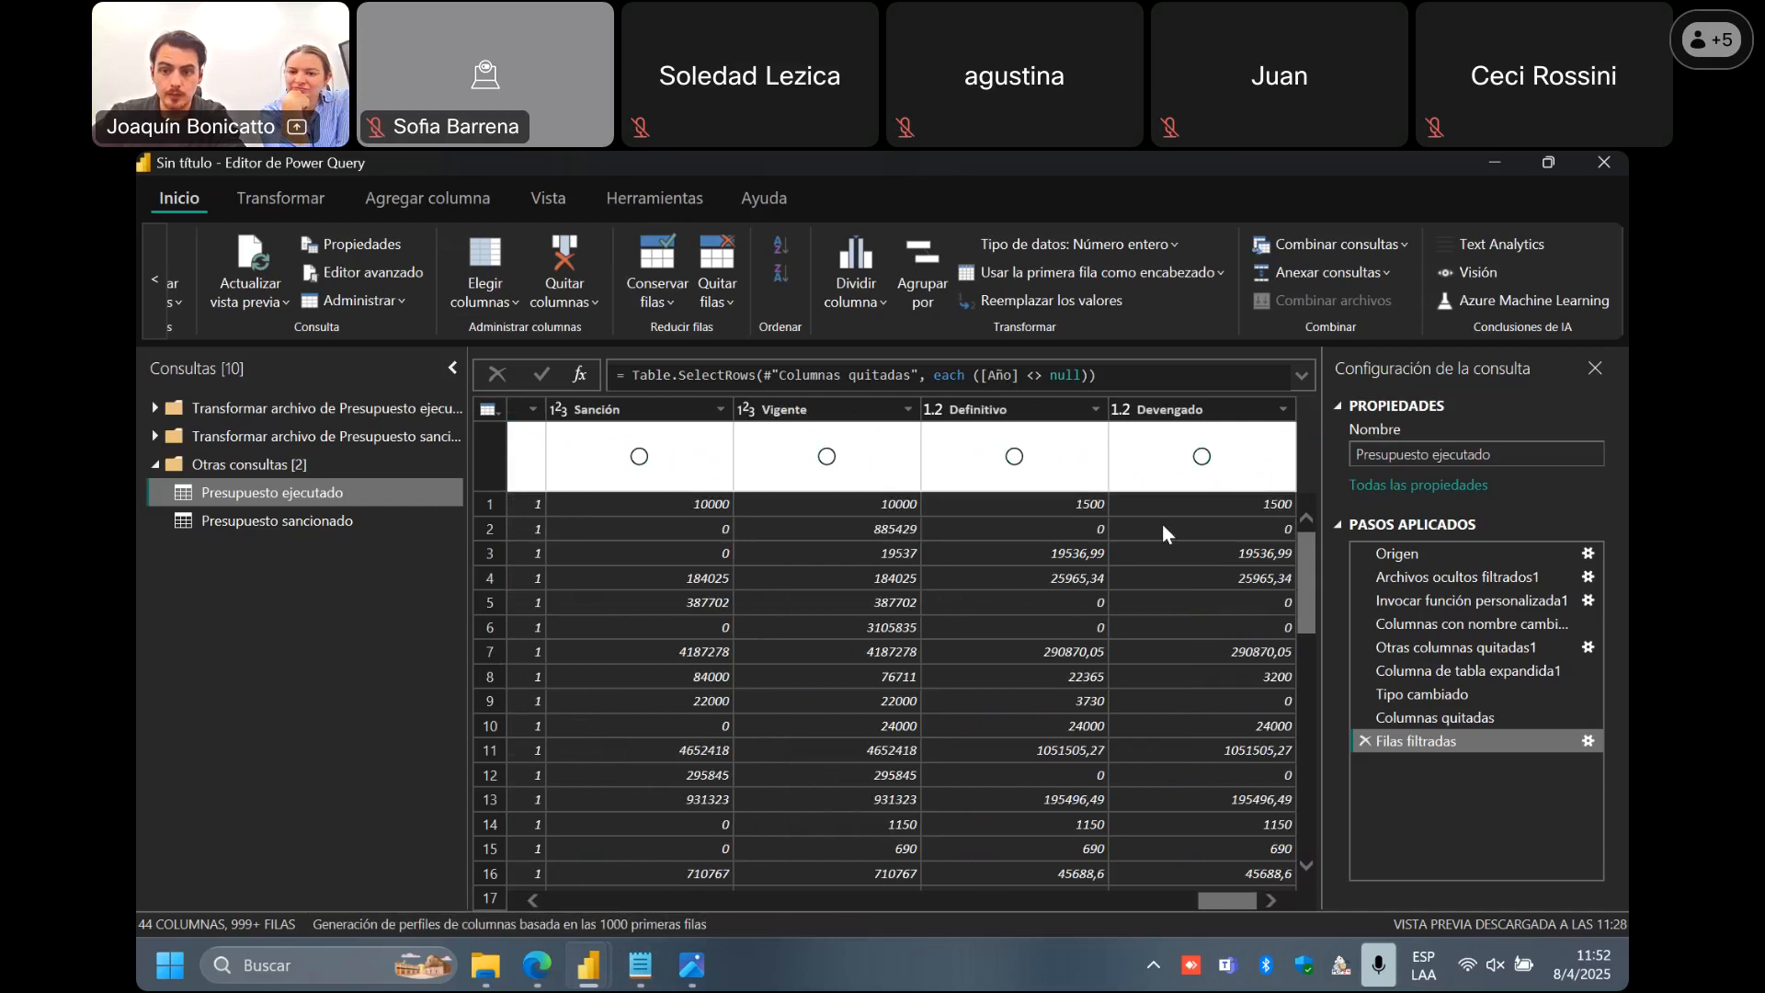
left_click(1122, 407)
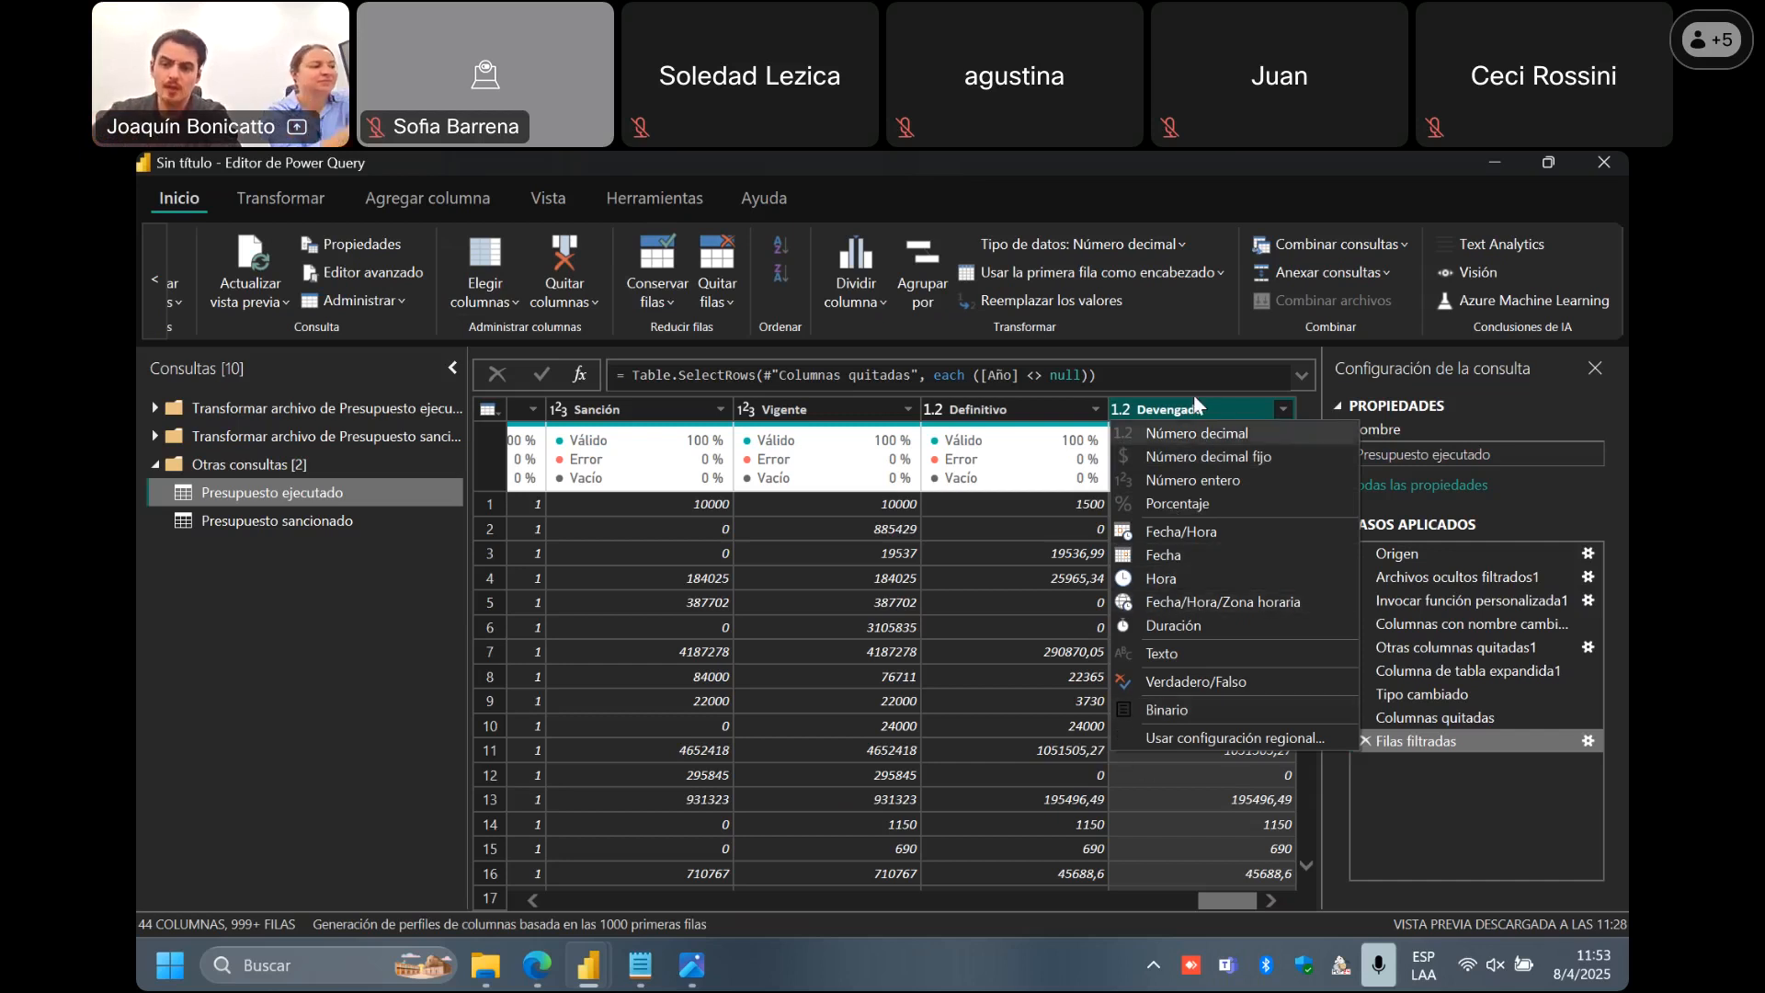
left_click(1393, 759)
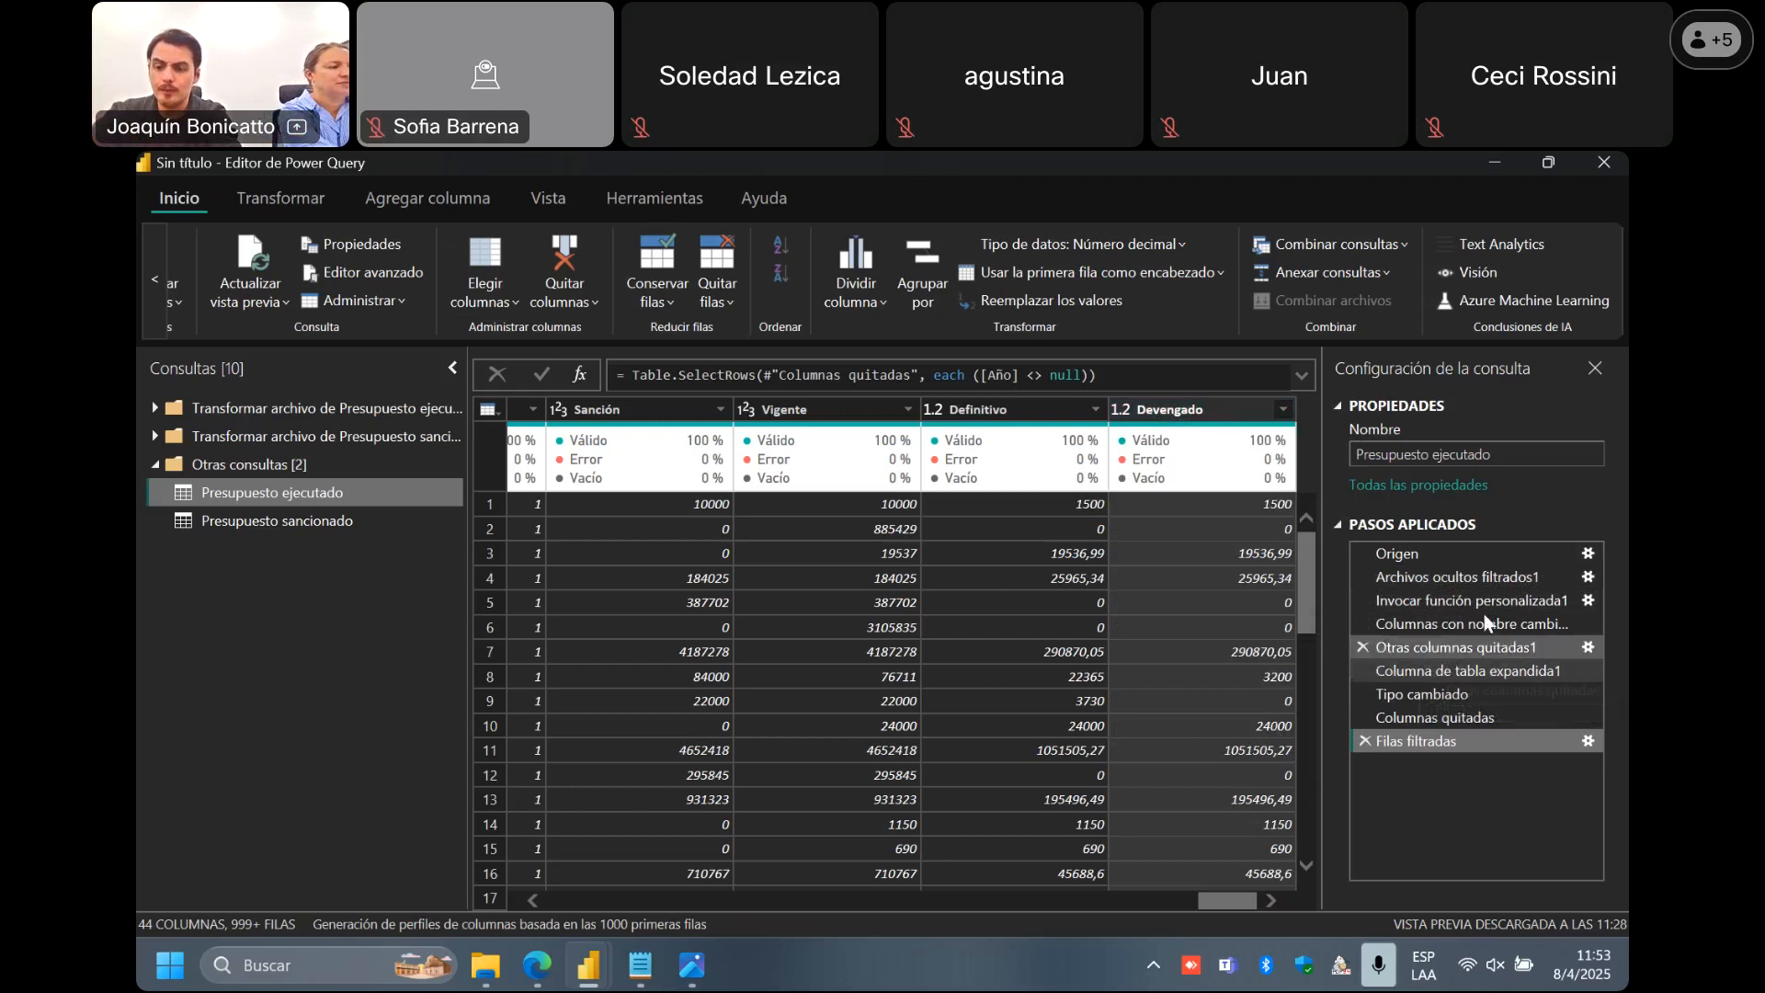
Review the applied steps of Presupuesto ejecutado from Columnas con nombre cambiado1 through Columnas quitadas.
left_click(1466, 627)
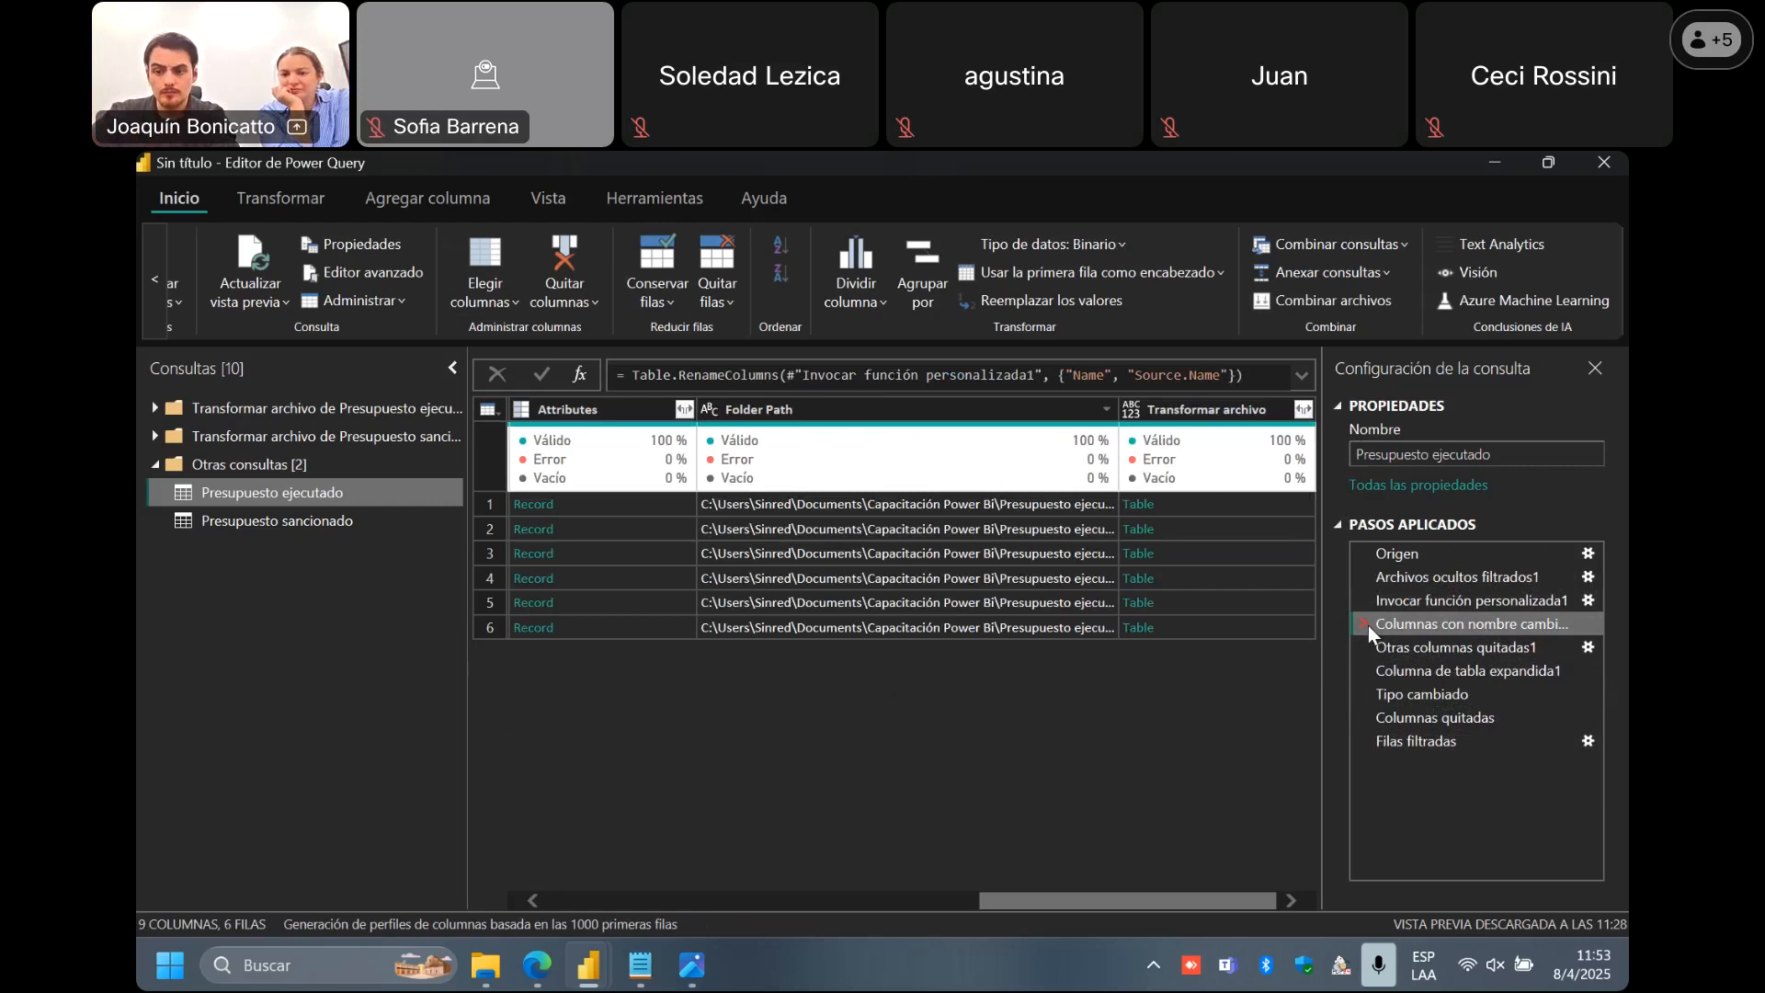
left_click(1460, 645)
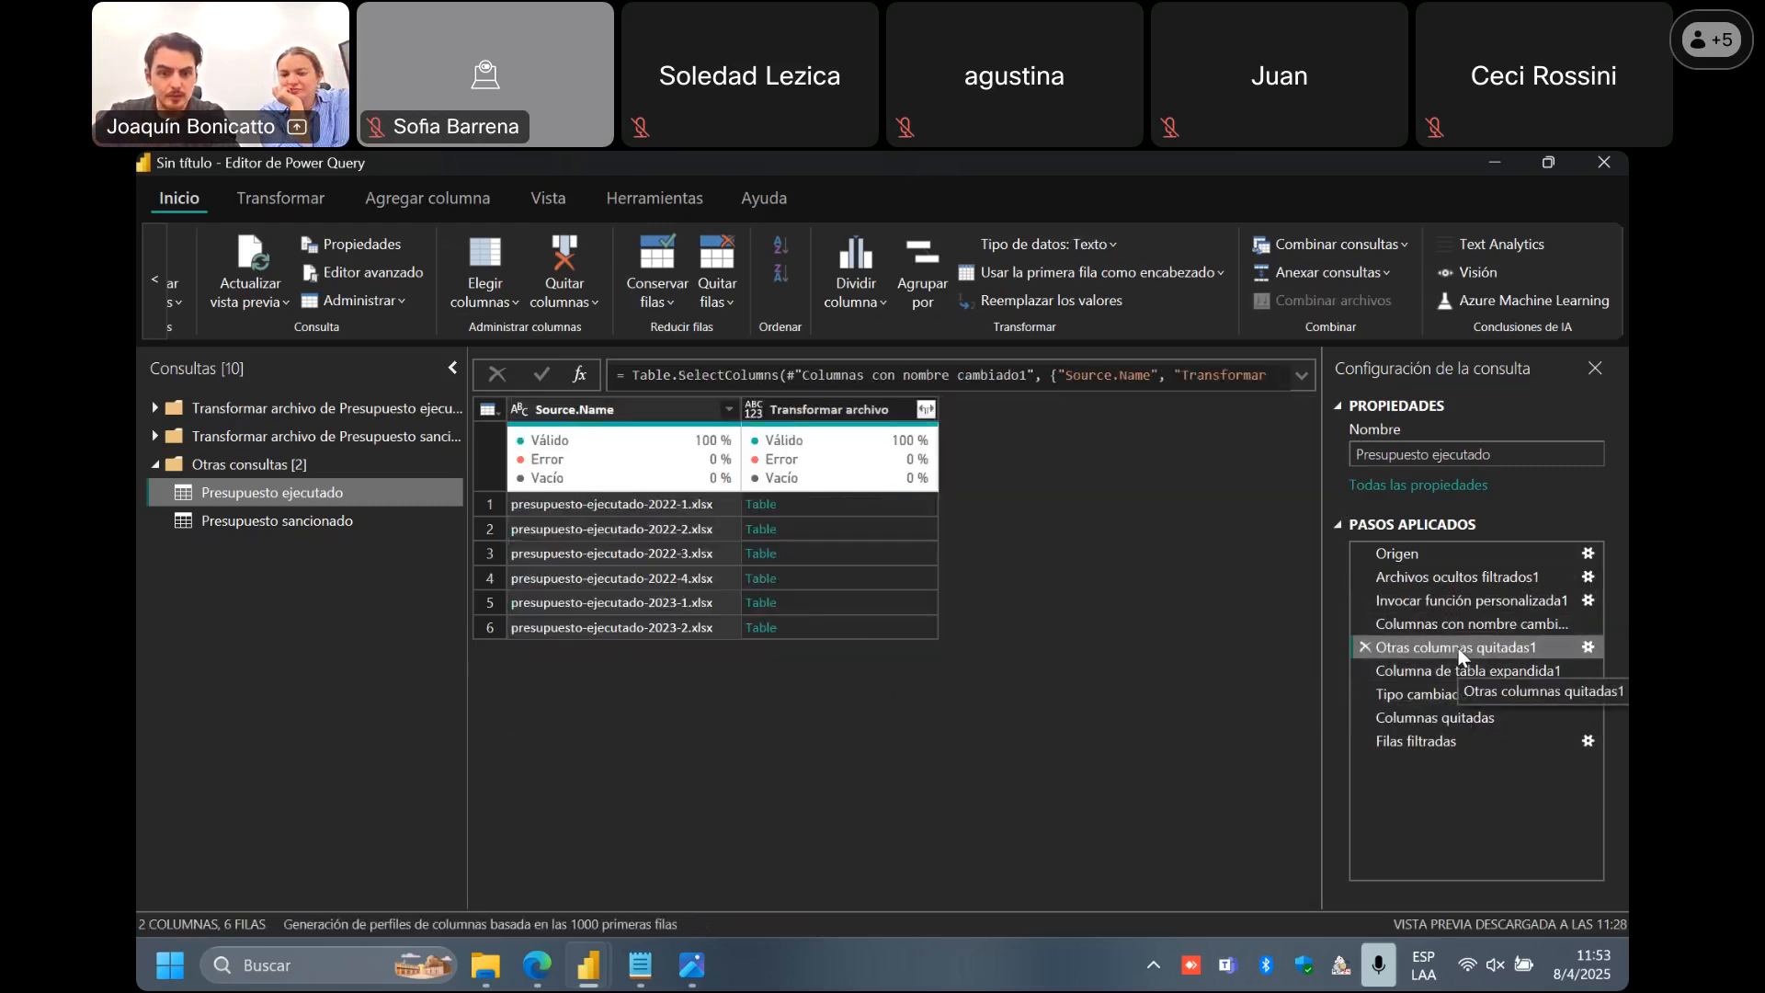
left_click(1457, 673, "shift")
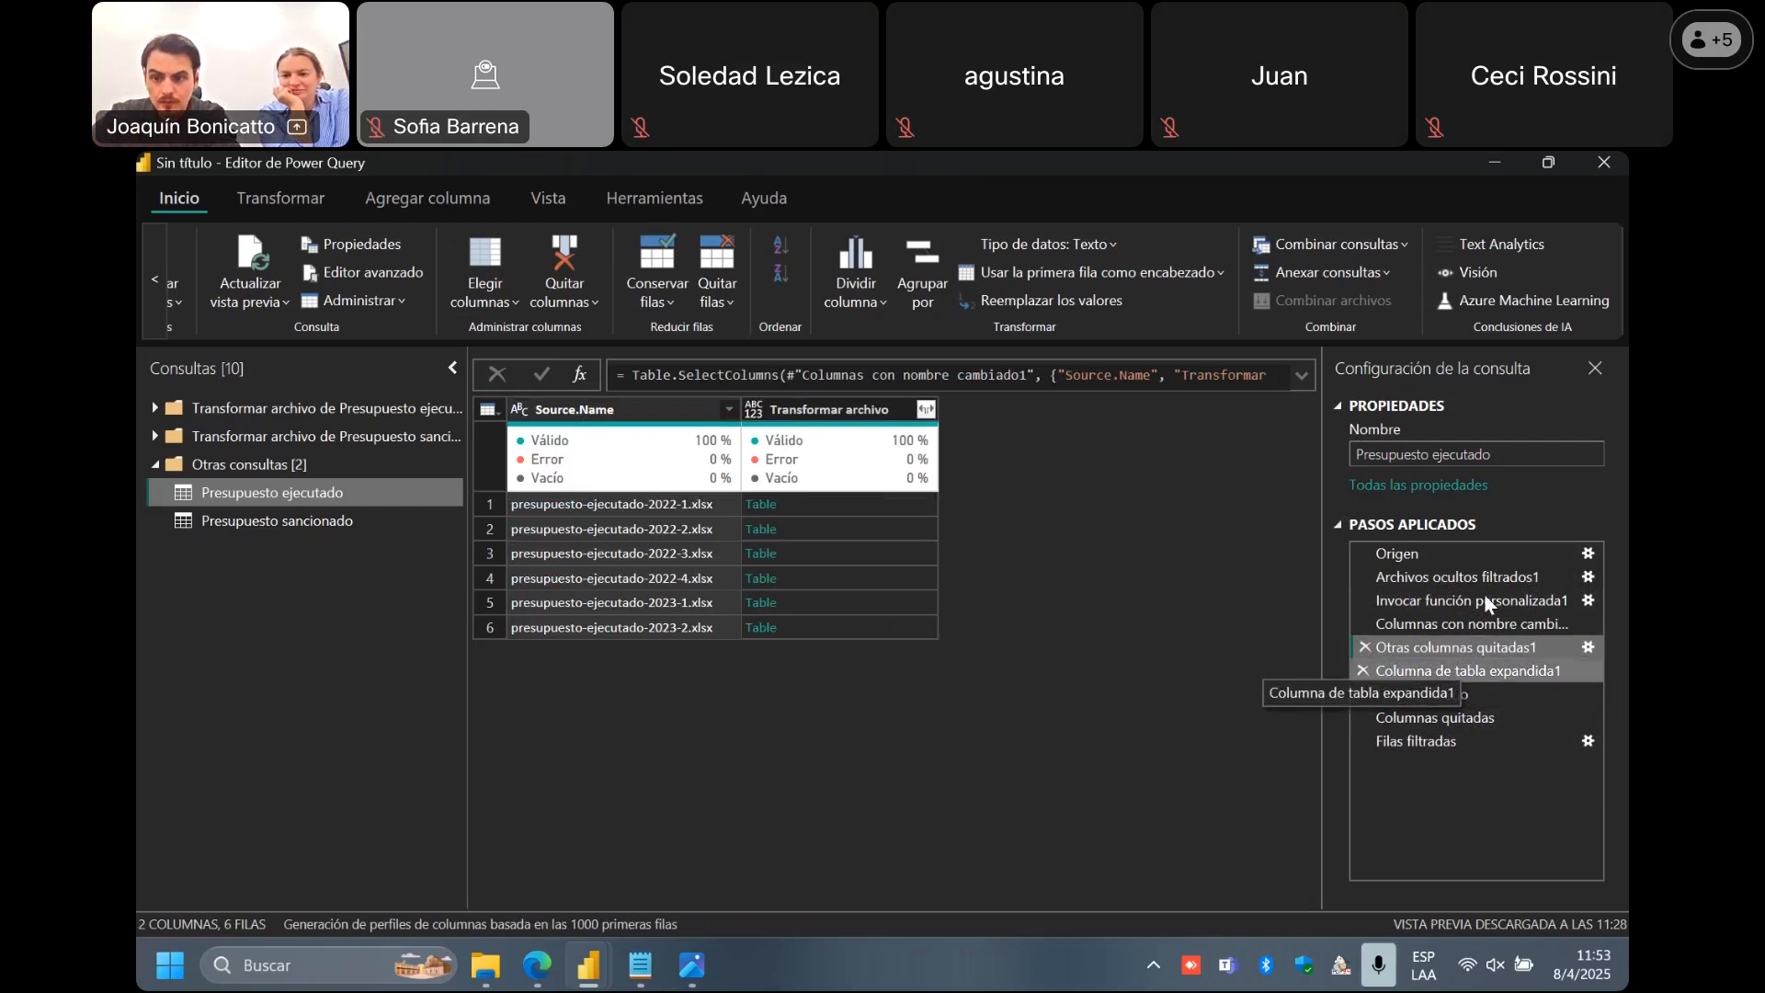
left_click(1460, 691)
left_click(1447, 716, "shift")
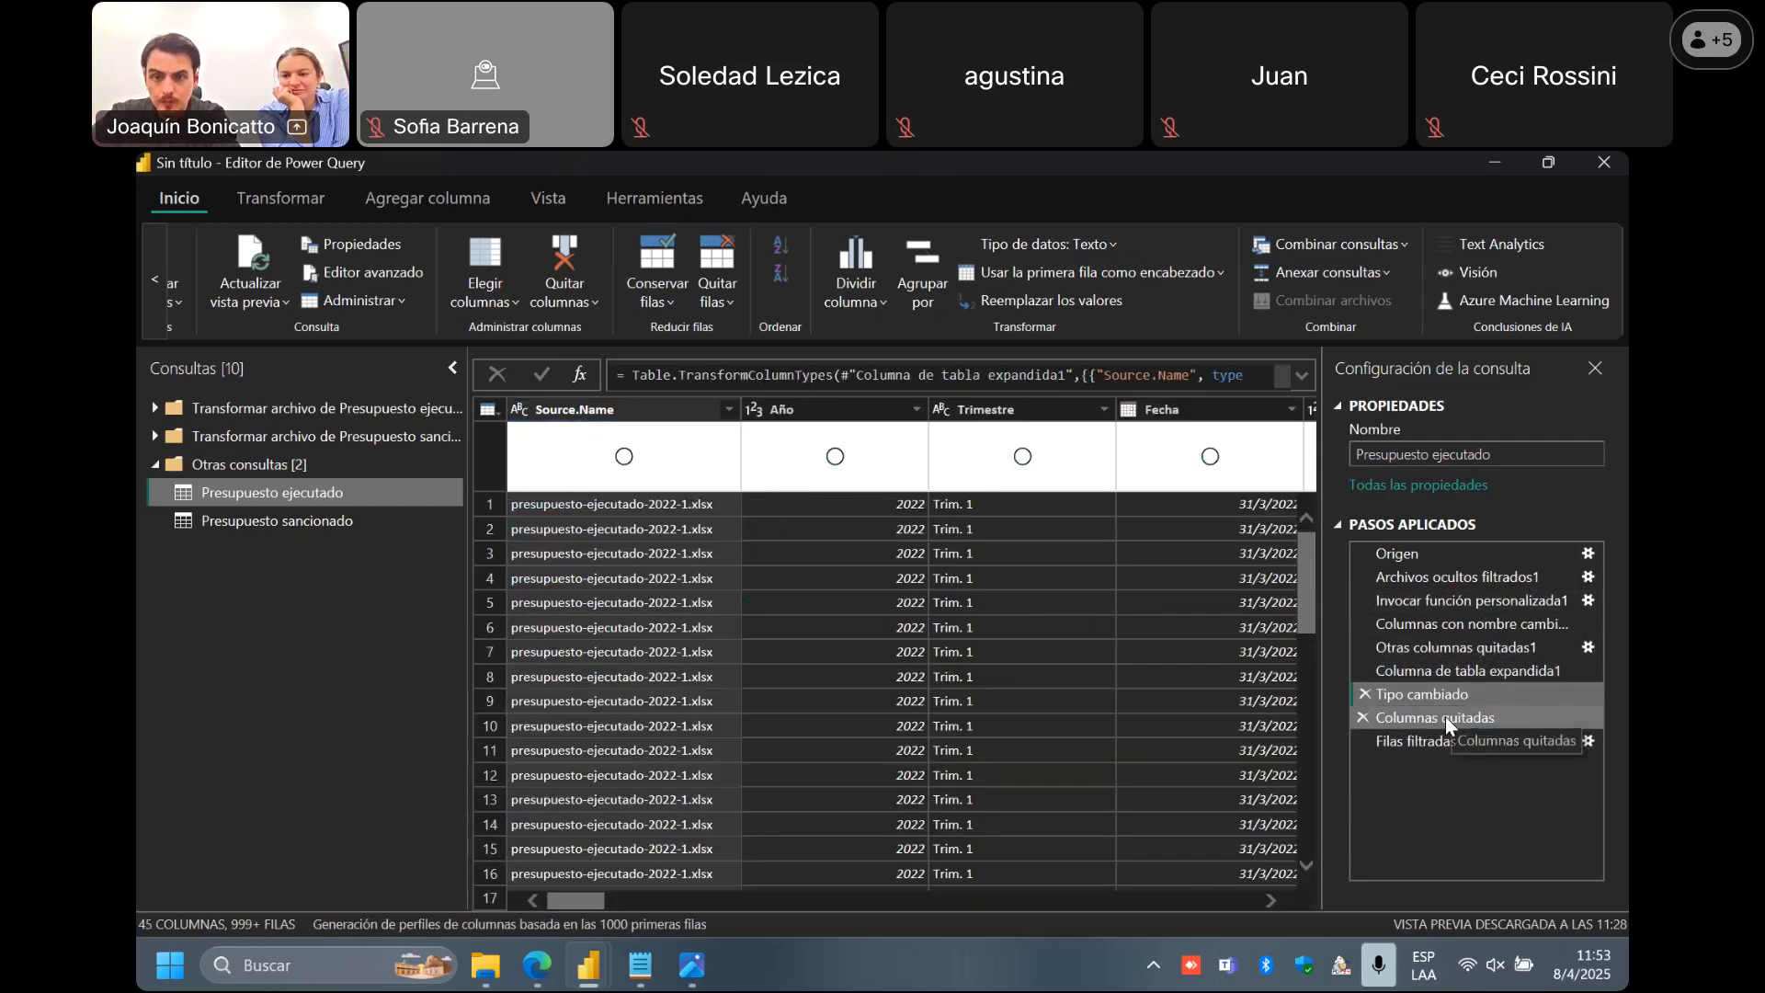
Delete the Columnas quitadas step from Presupuesto ejecutado and remove the Source.Name column again right after Tipo cambiado.
left_click(1445, 716)
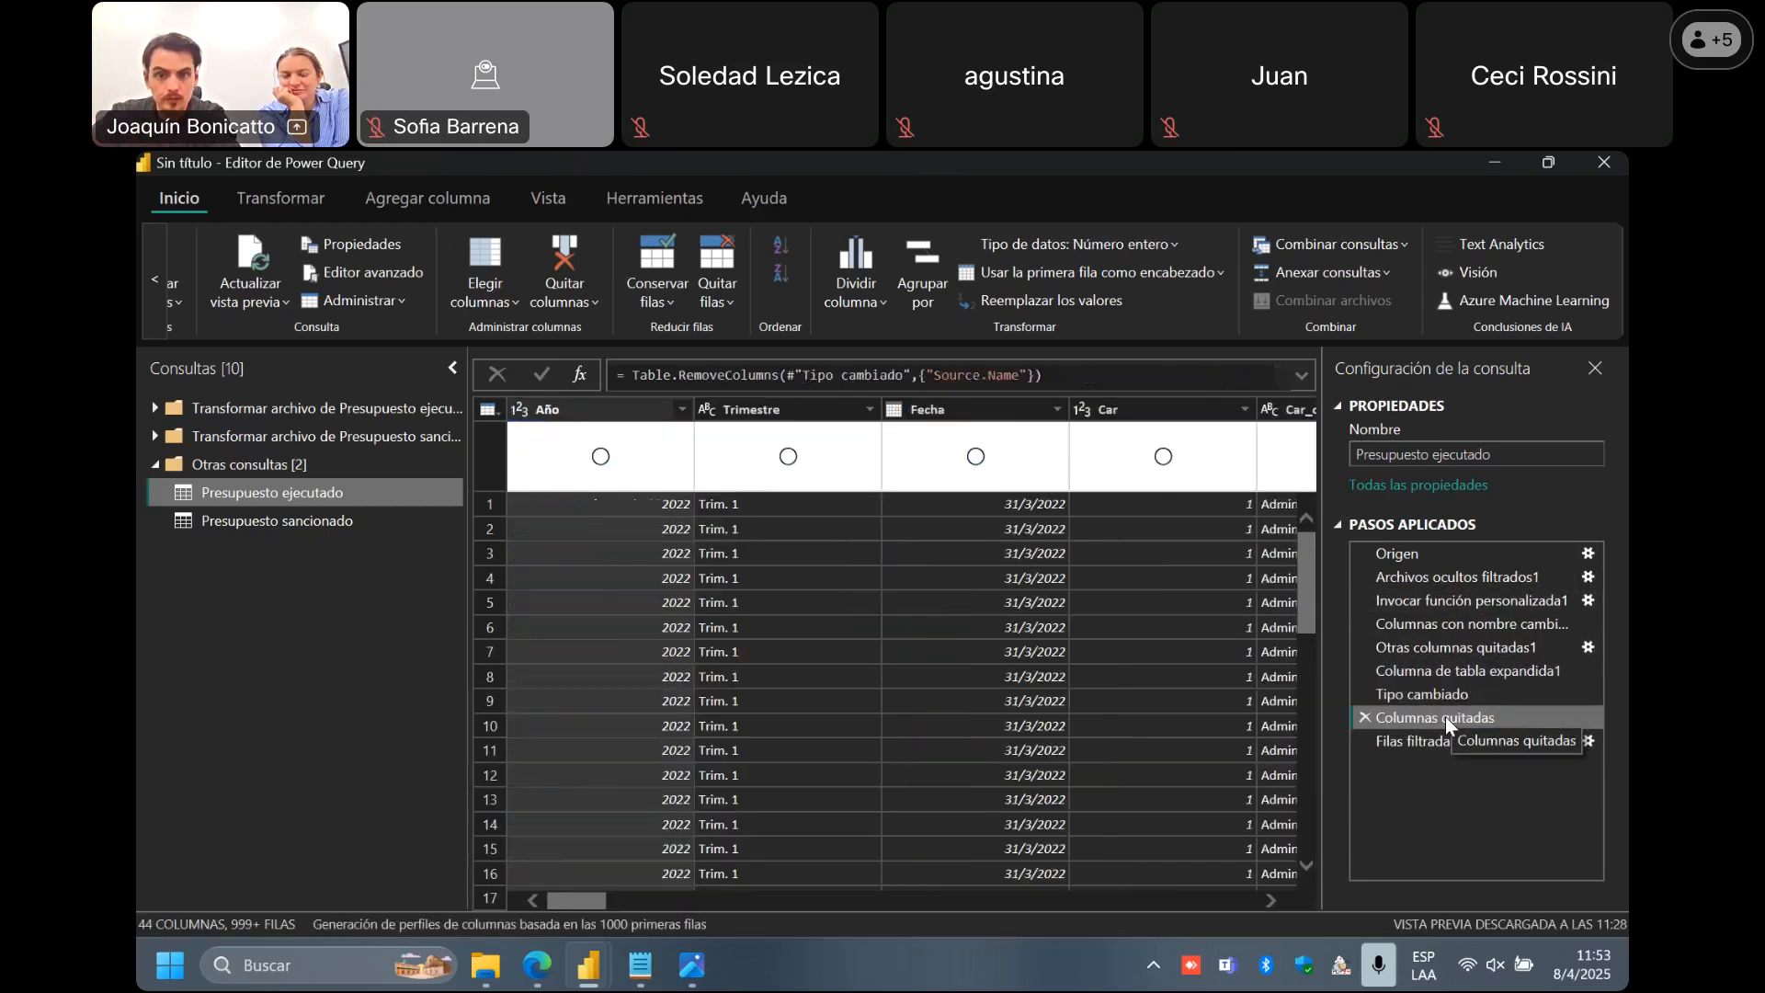
left_click(1363, 716)
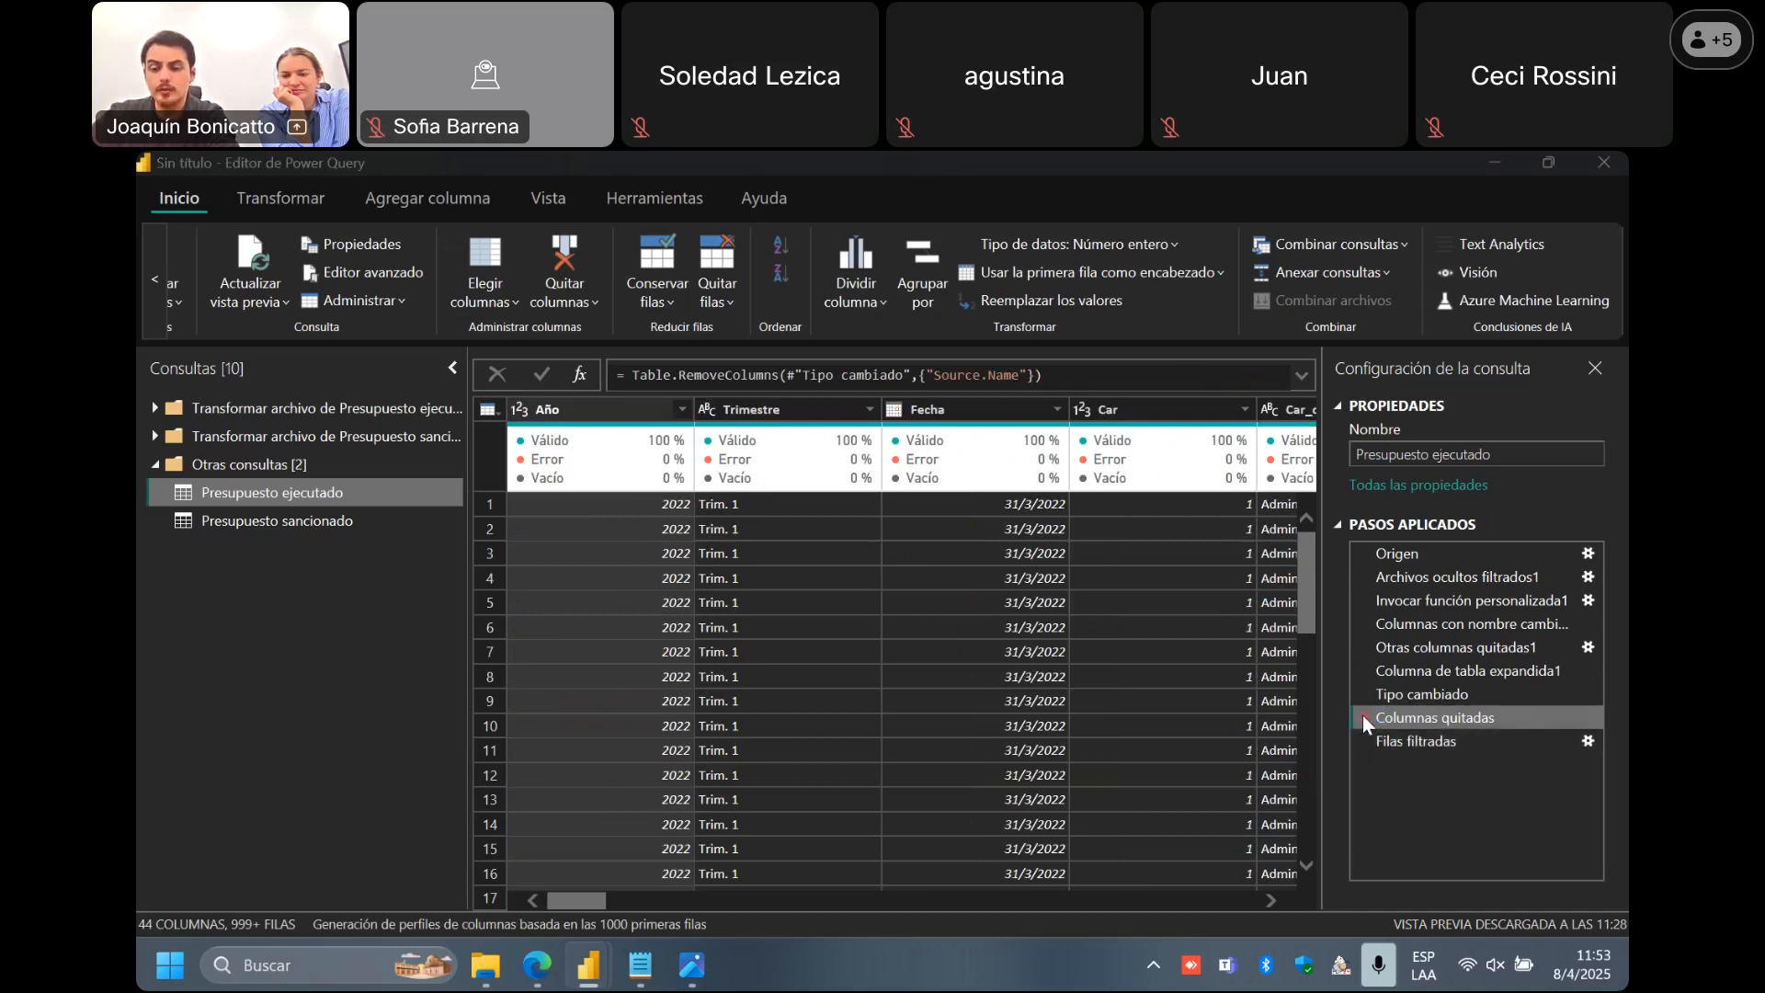
left_click(1076, 603)
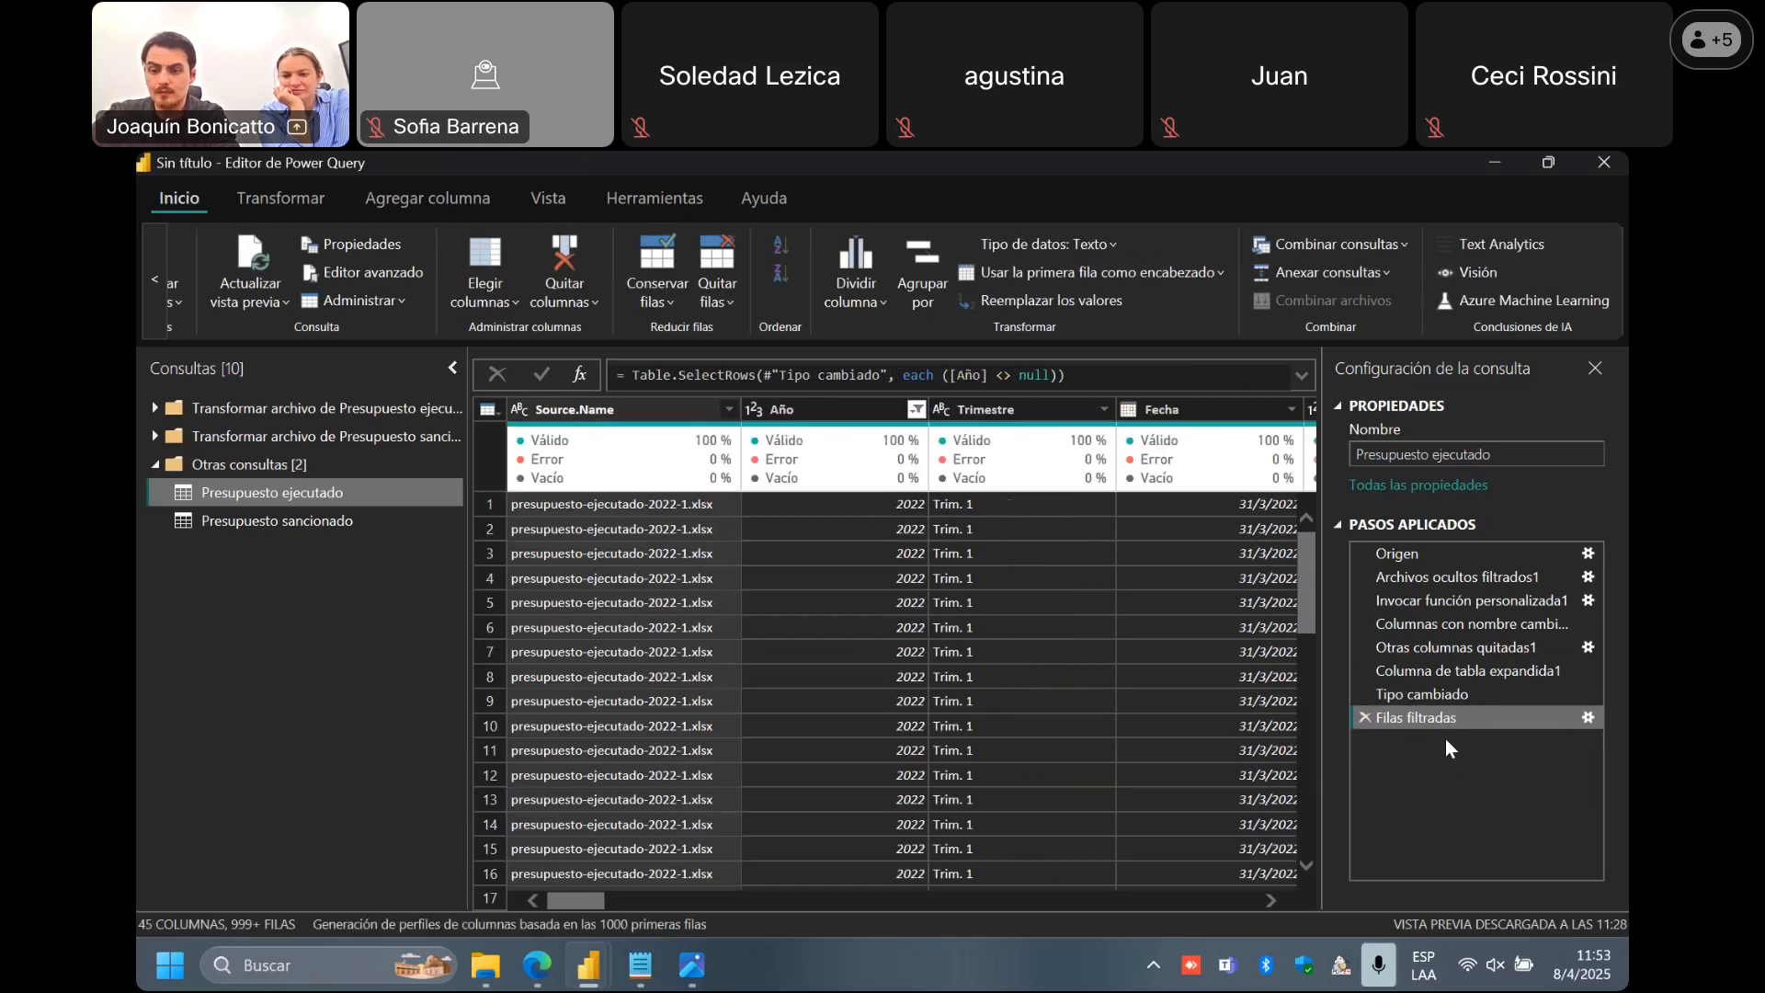
left_click(1449, 694)
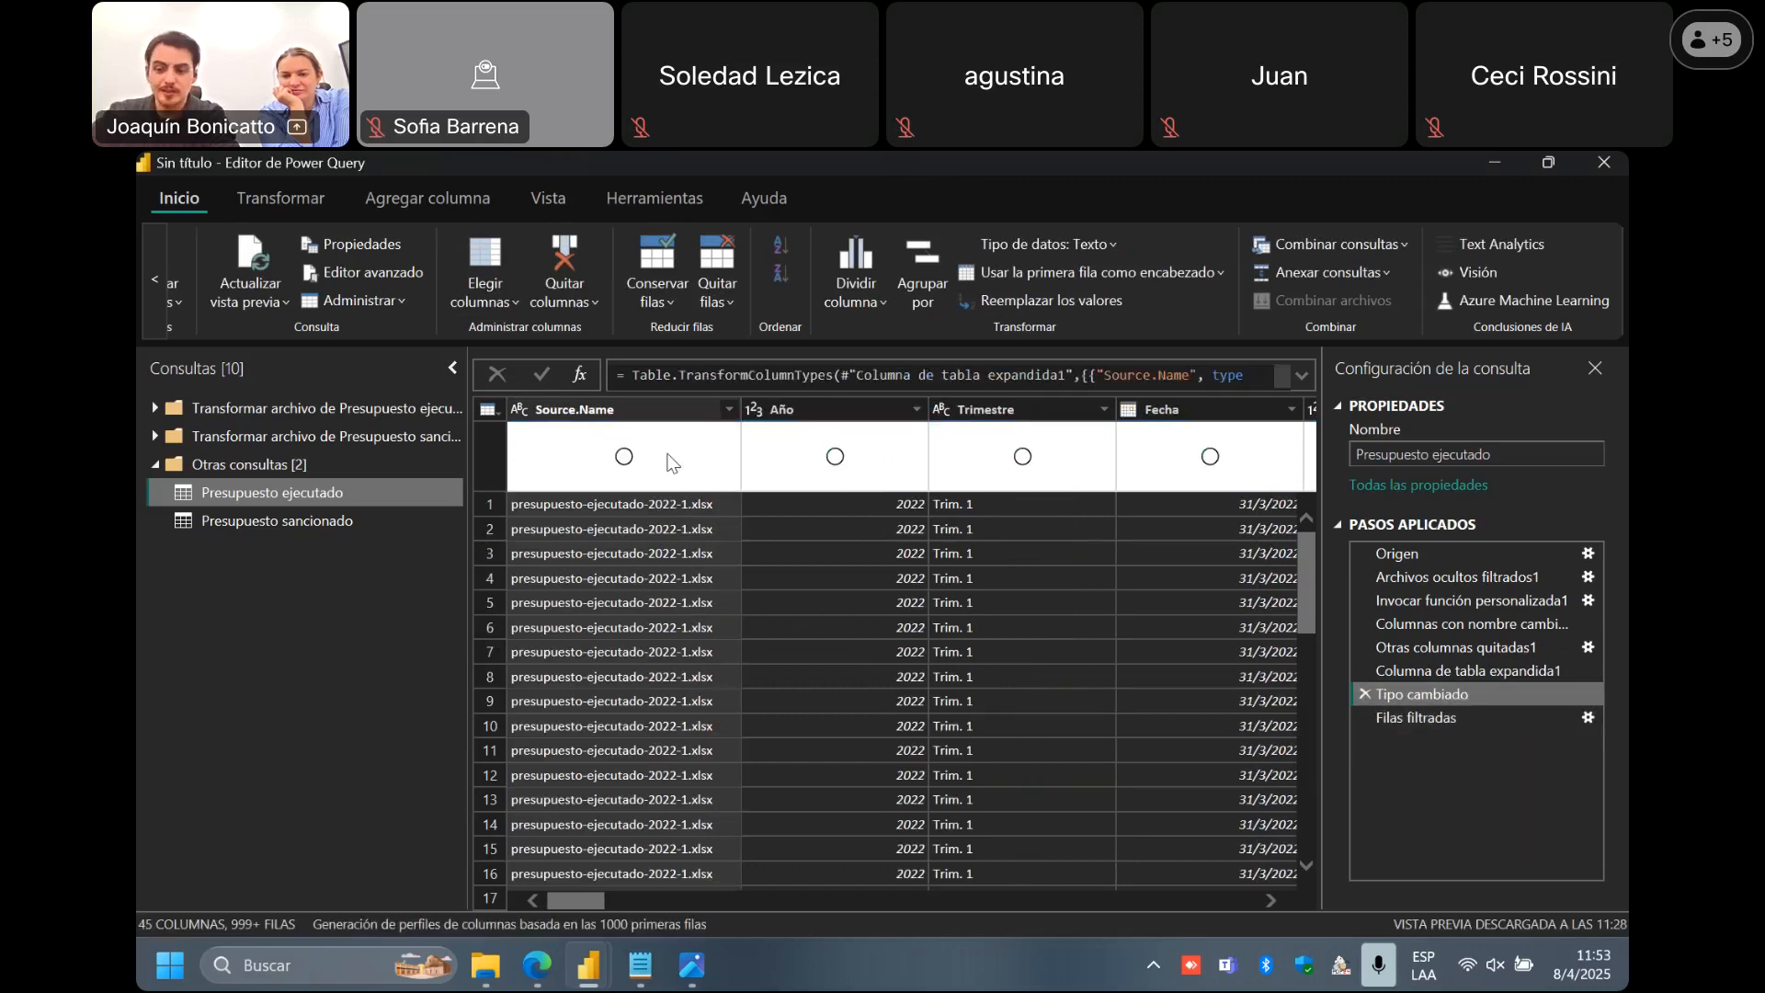
right_click(585, 418)
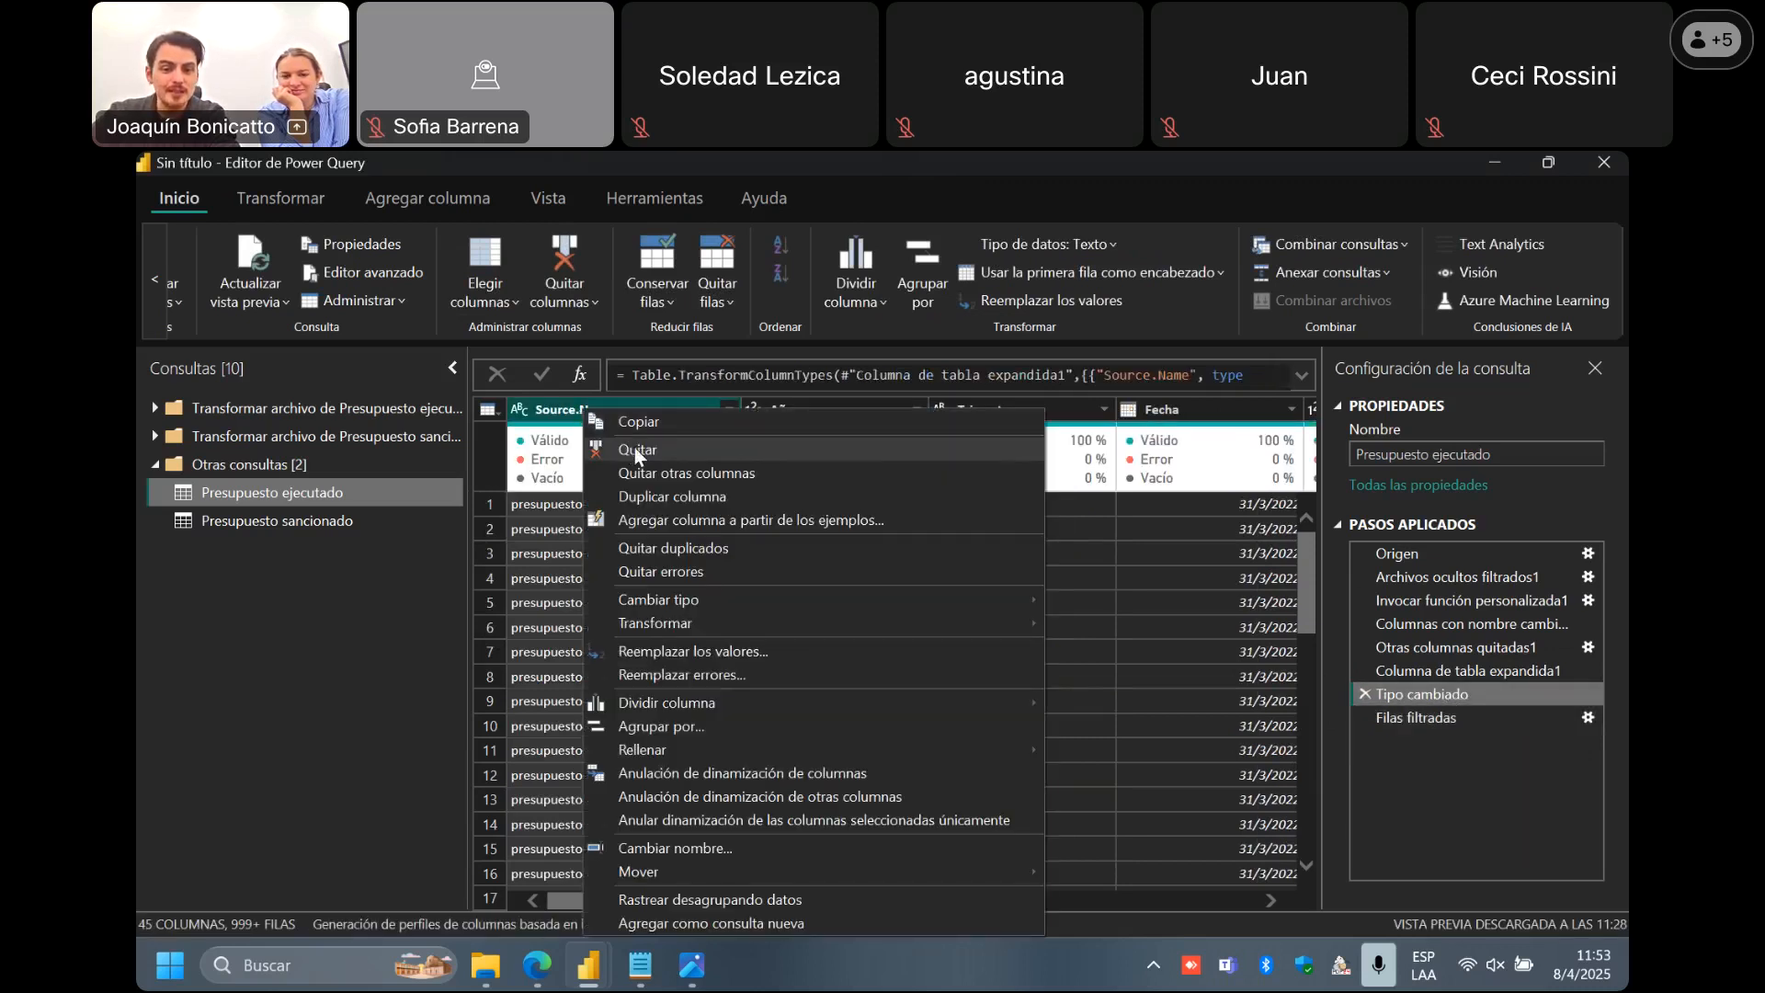
left_click(635, 447)
left_click(1067, 605)
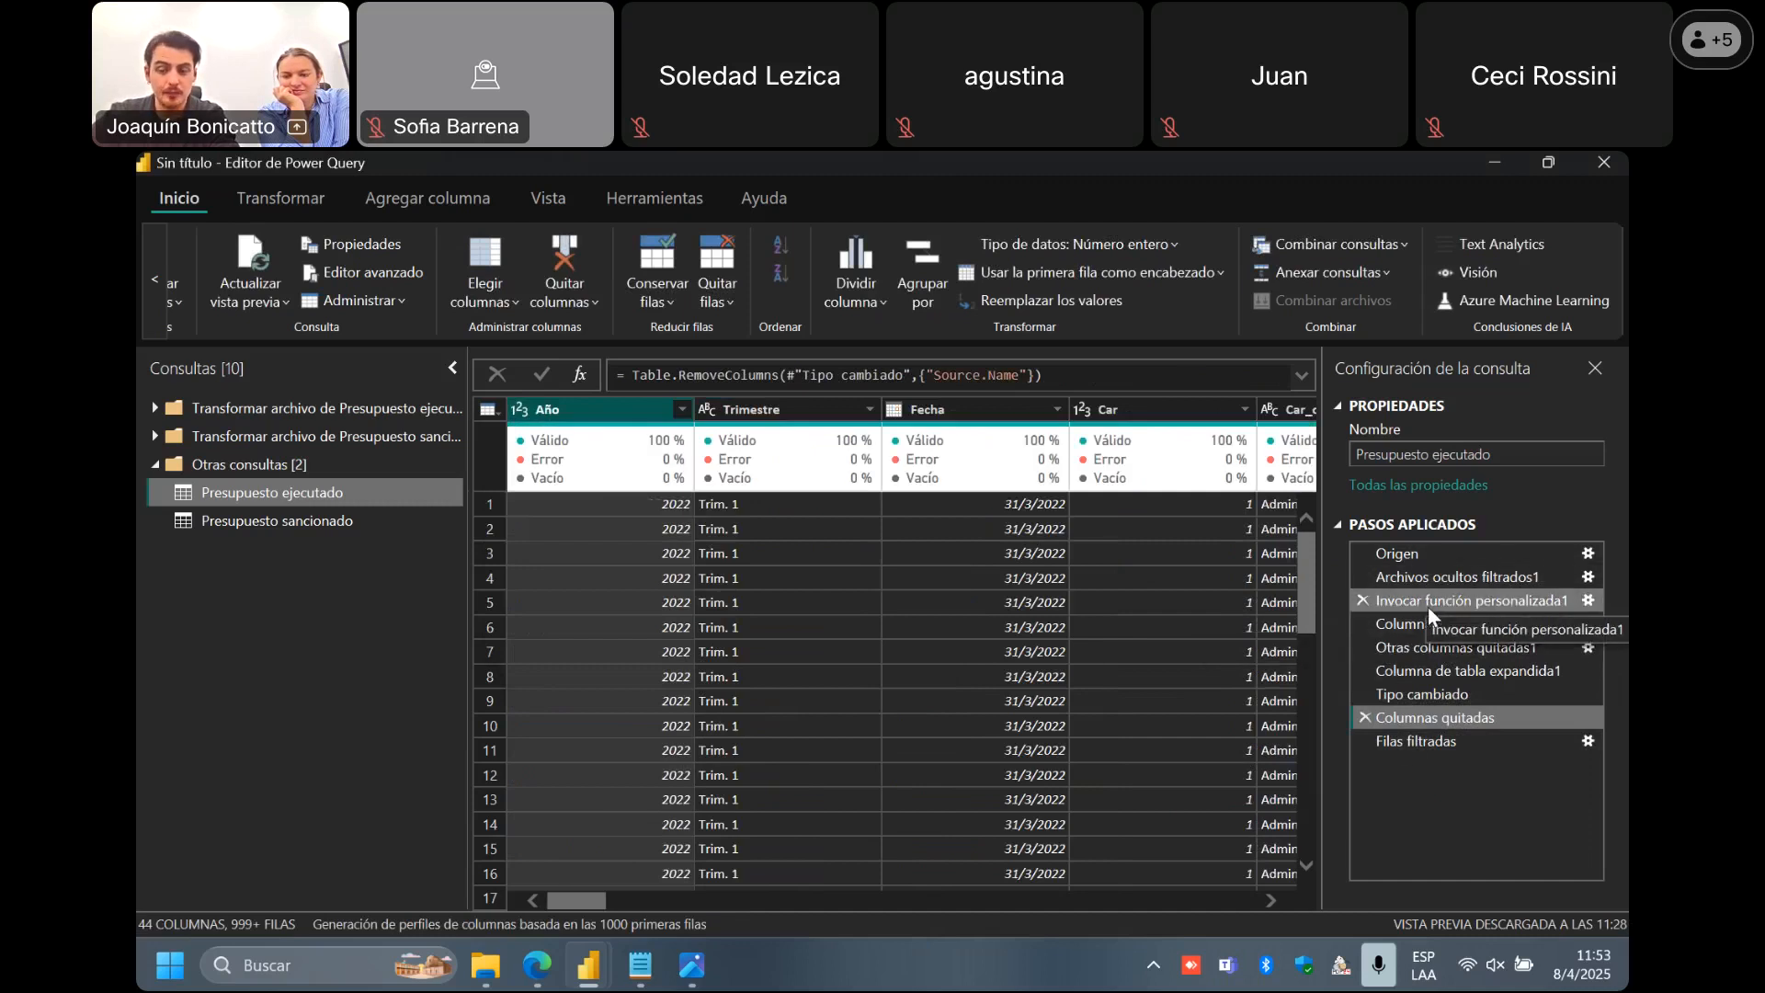
Go back to the Tipo cambiado step and insert a rename of the Source.Name column to Source.Names.
left_click(1420, 743)
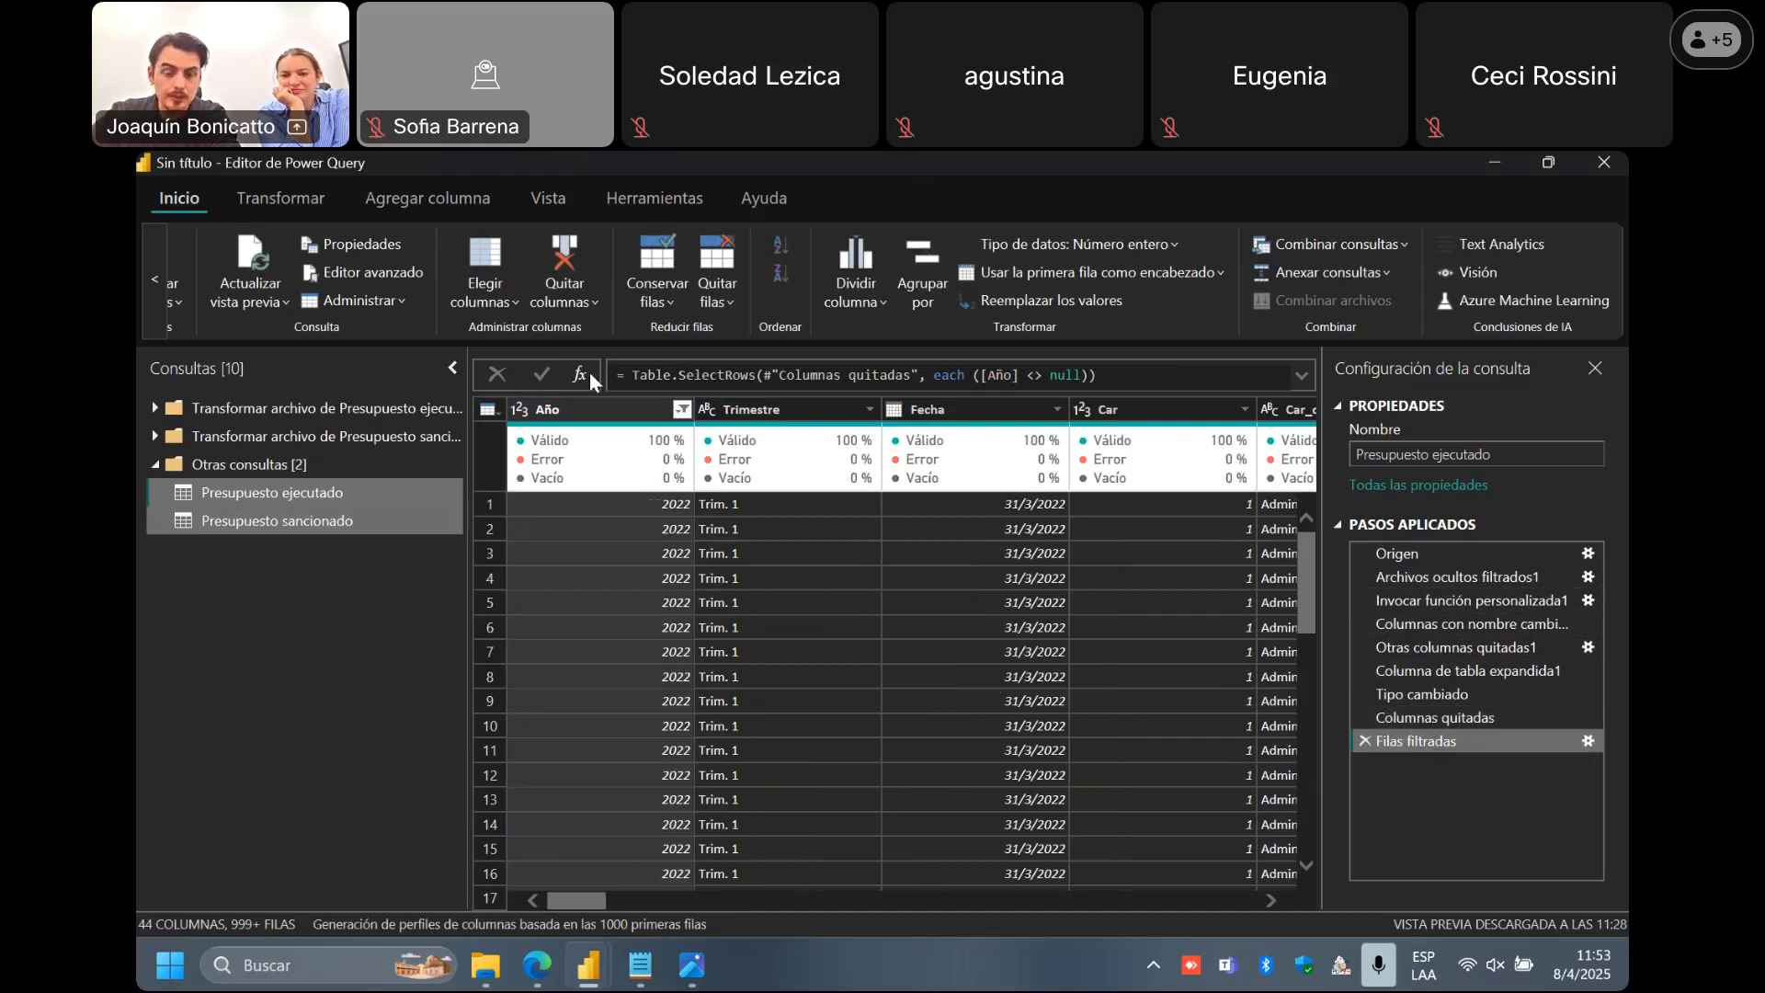
left_click(1427, 720)
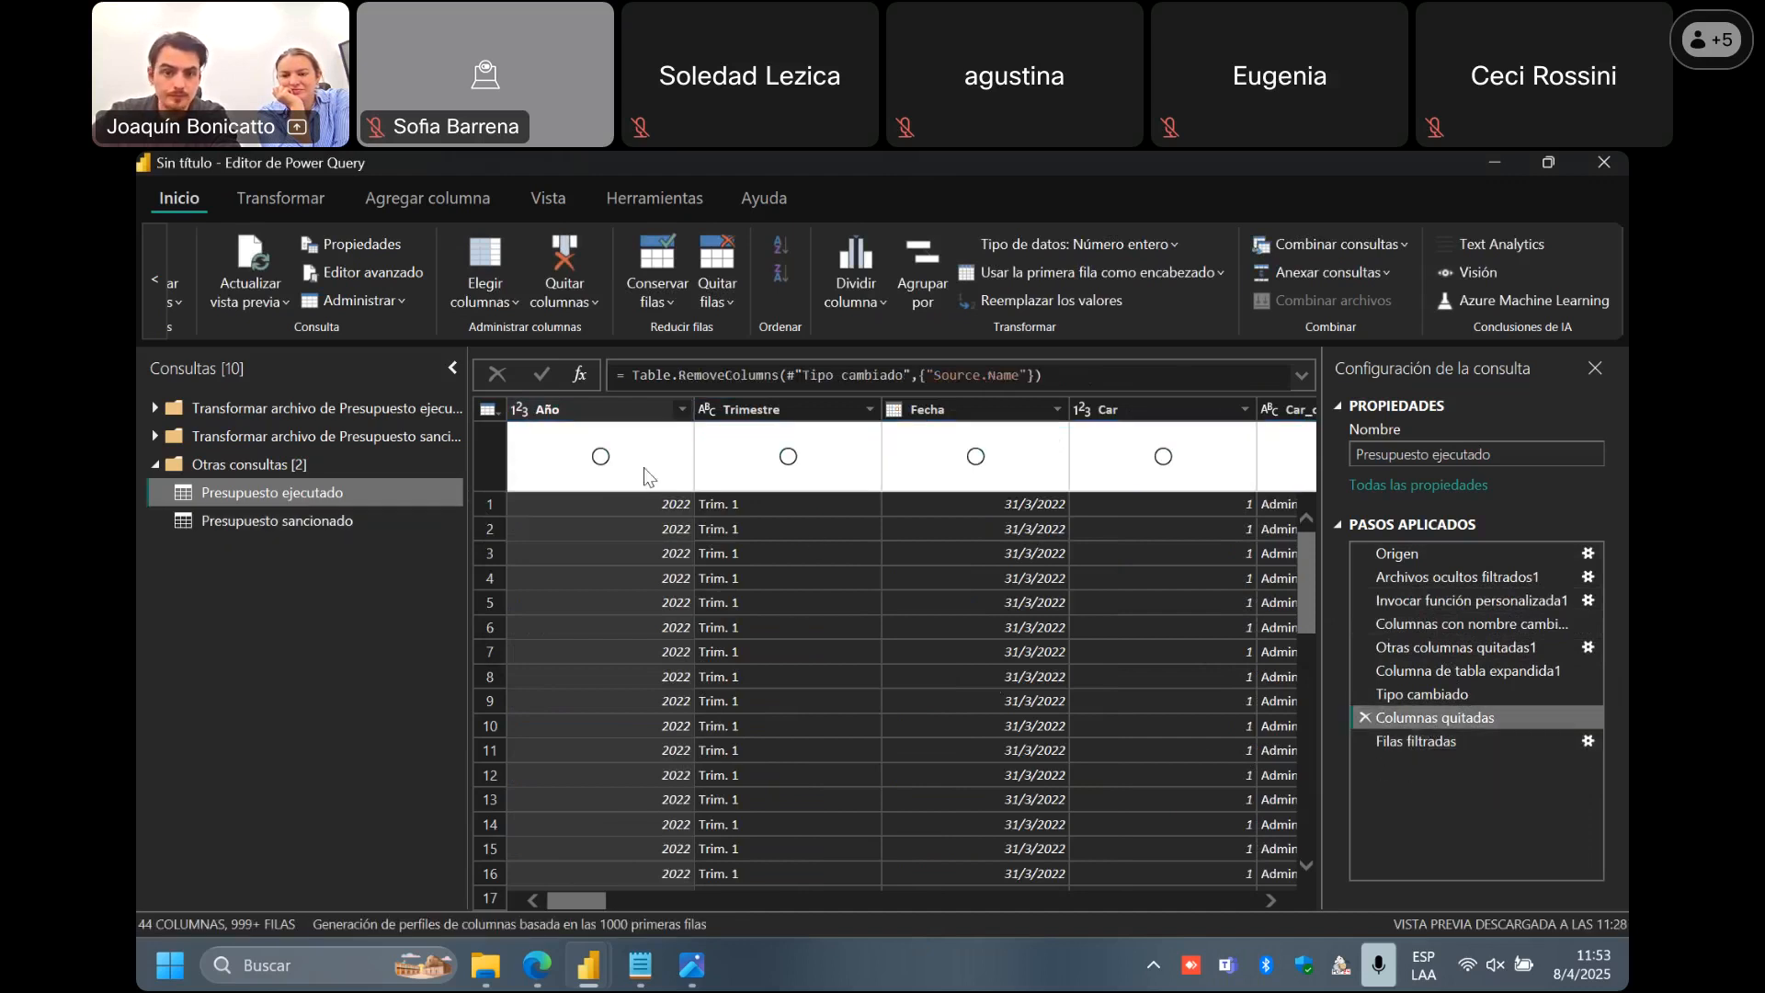
left_click(1436, 696)
left_click(556, 414)
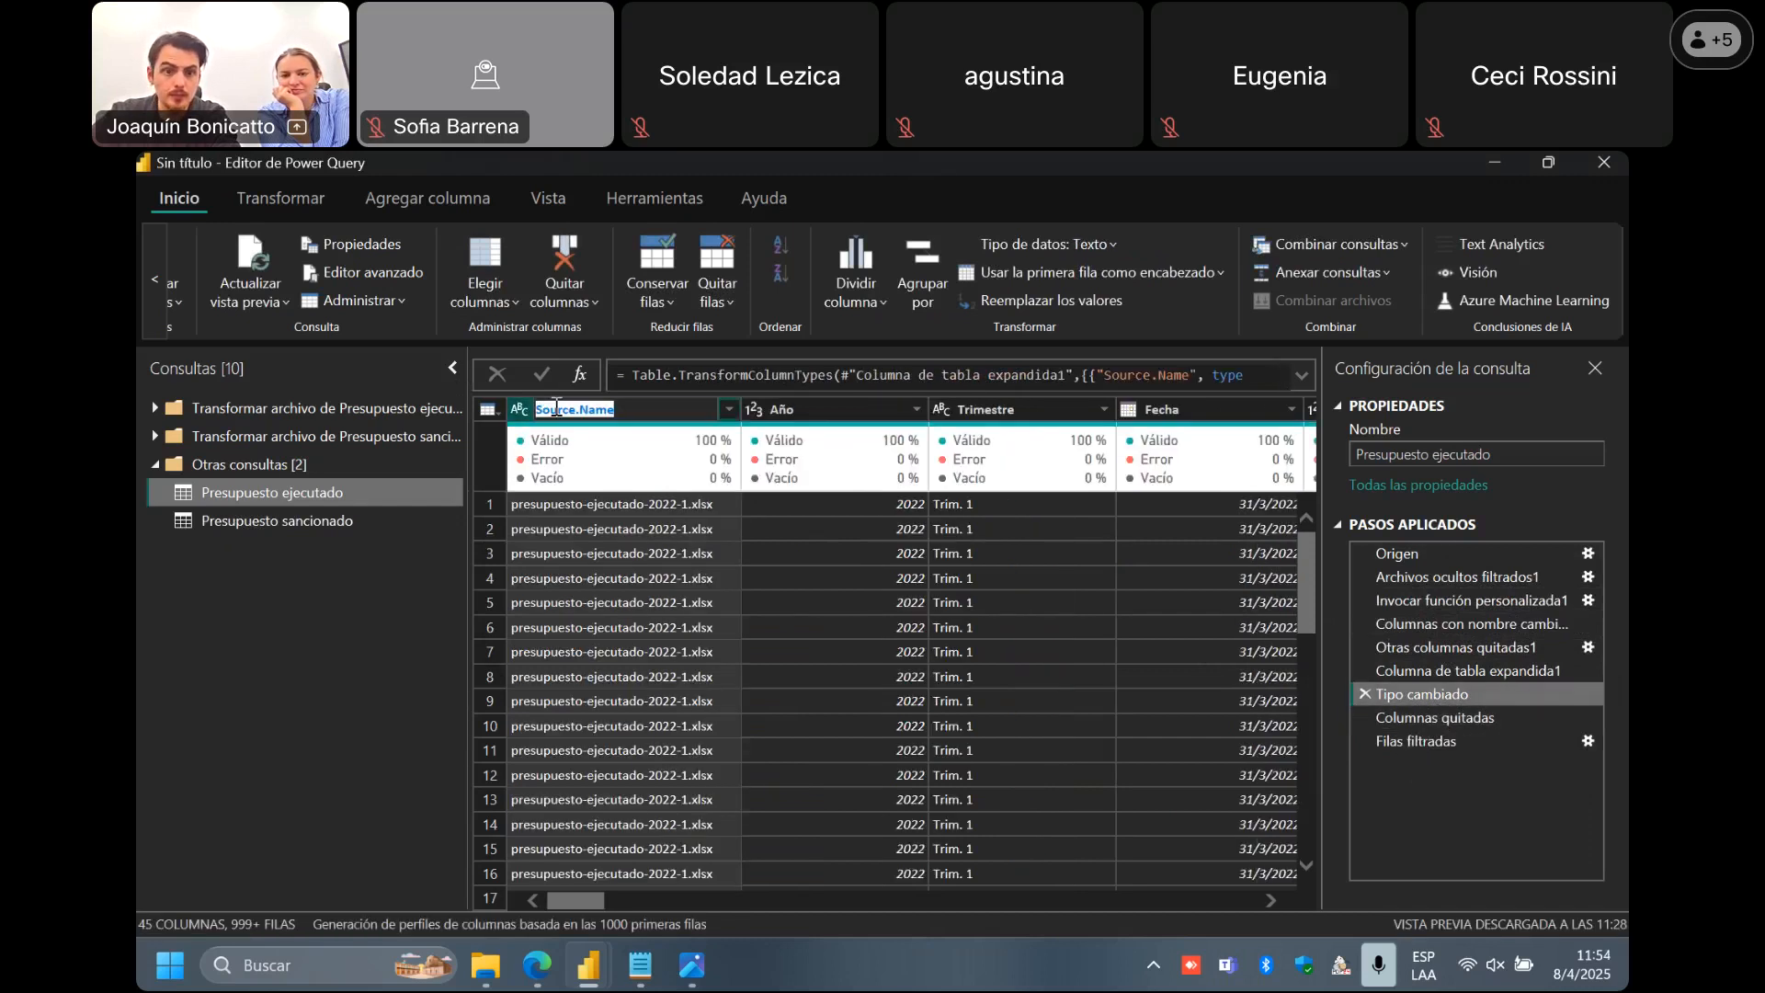
double_click(669, 411)
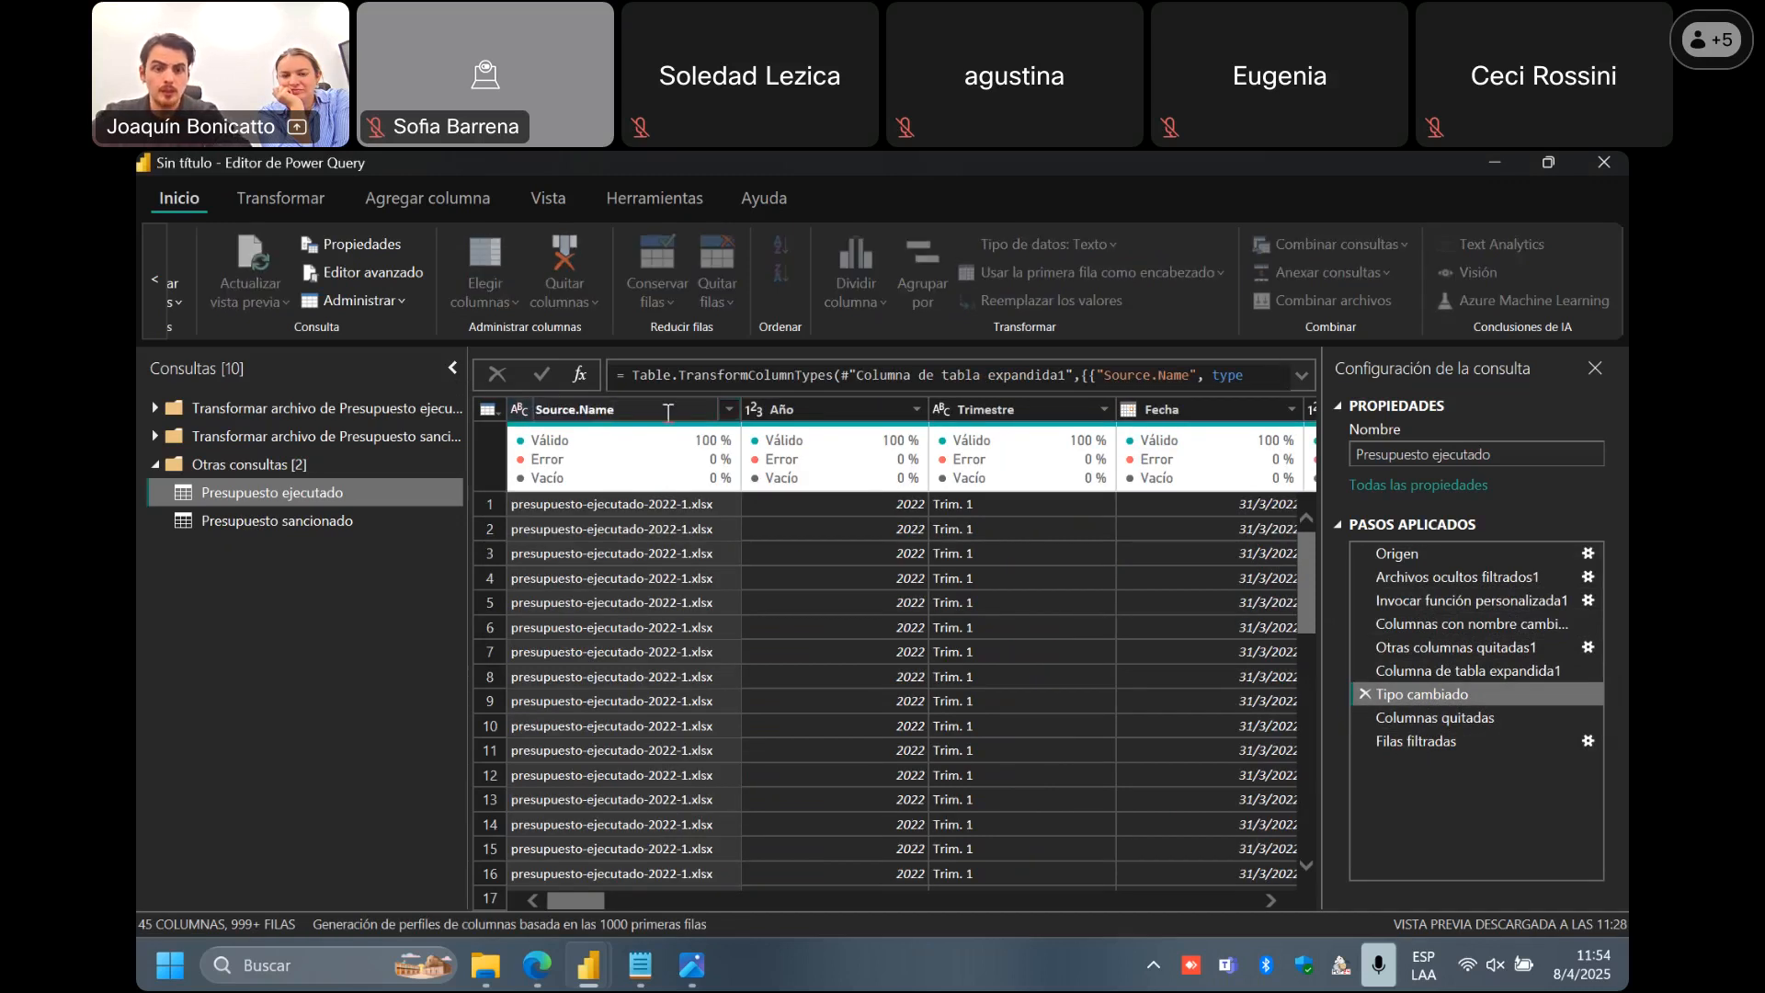
left_click(1094, 605)
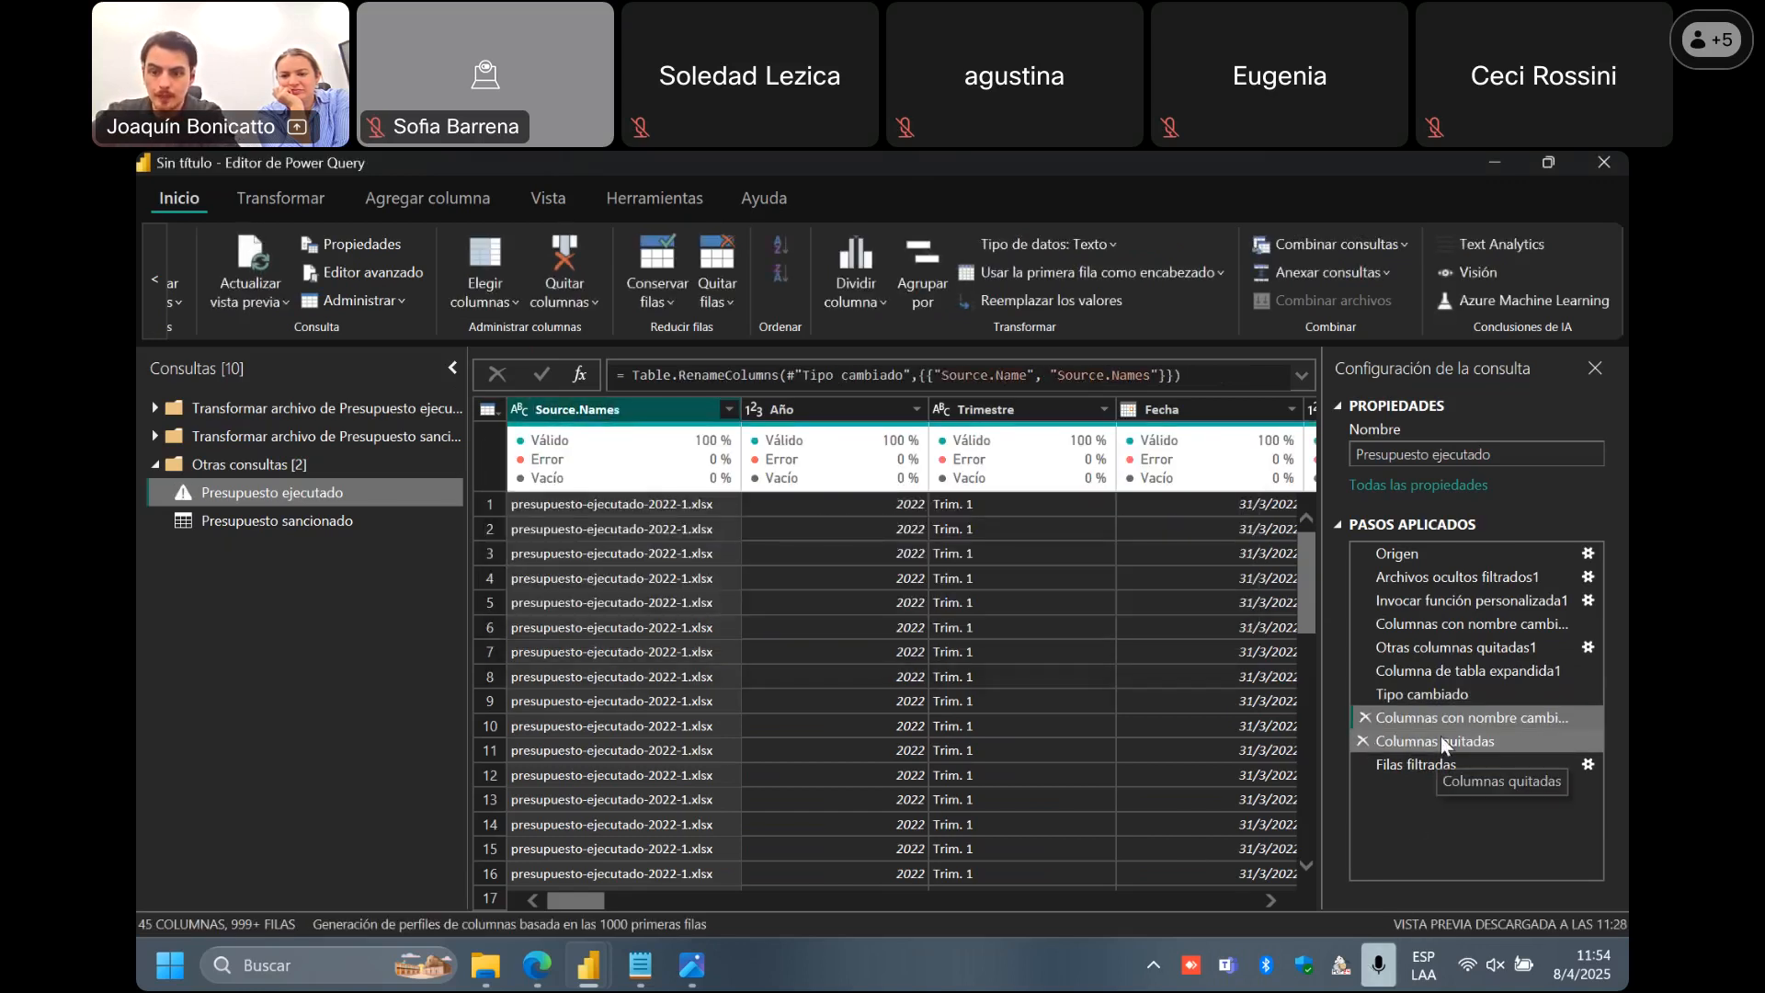
Check the Filas filtradas and Columnas quitadas steps that follow the inserted rename.
left_click(1429, 769)
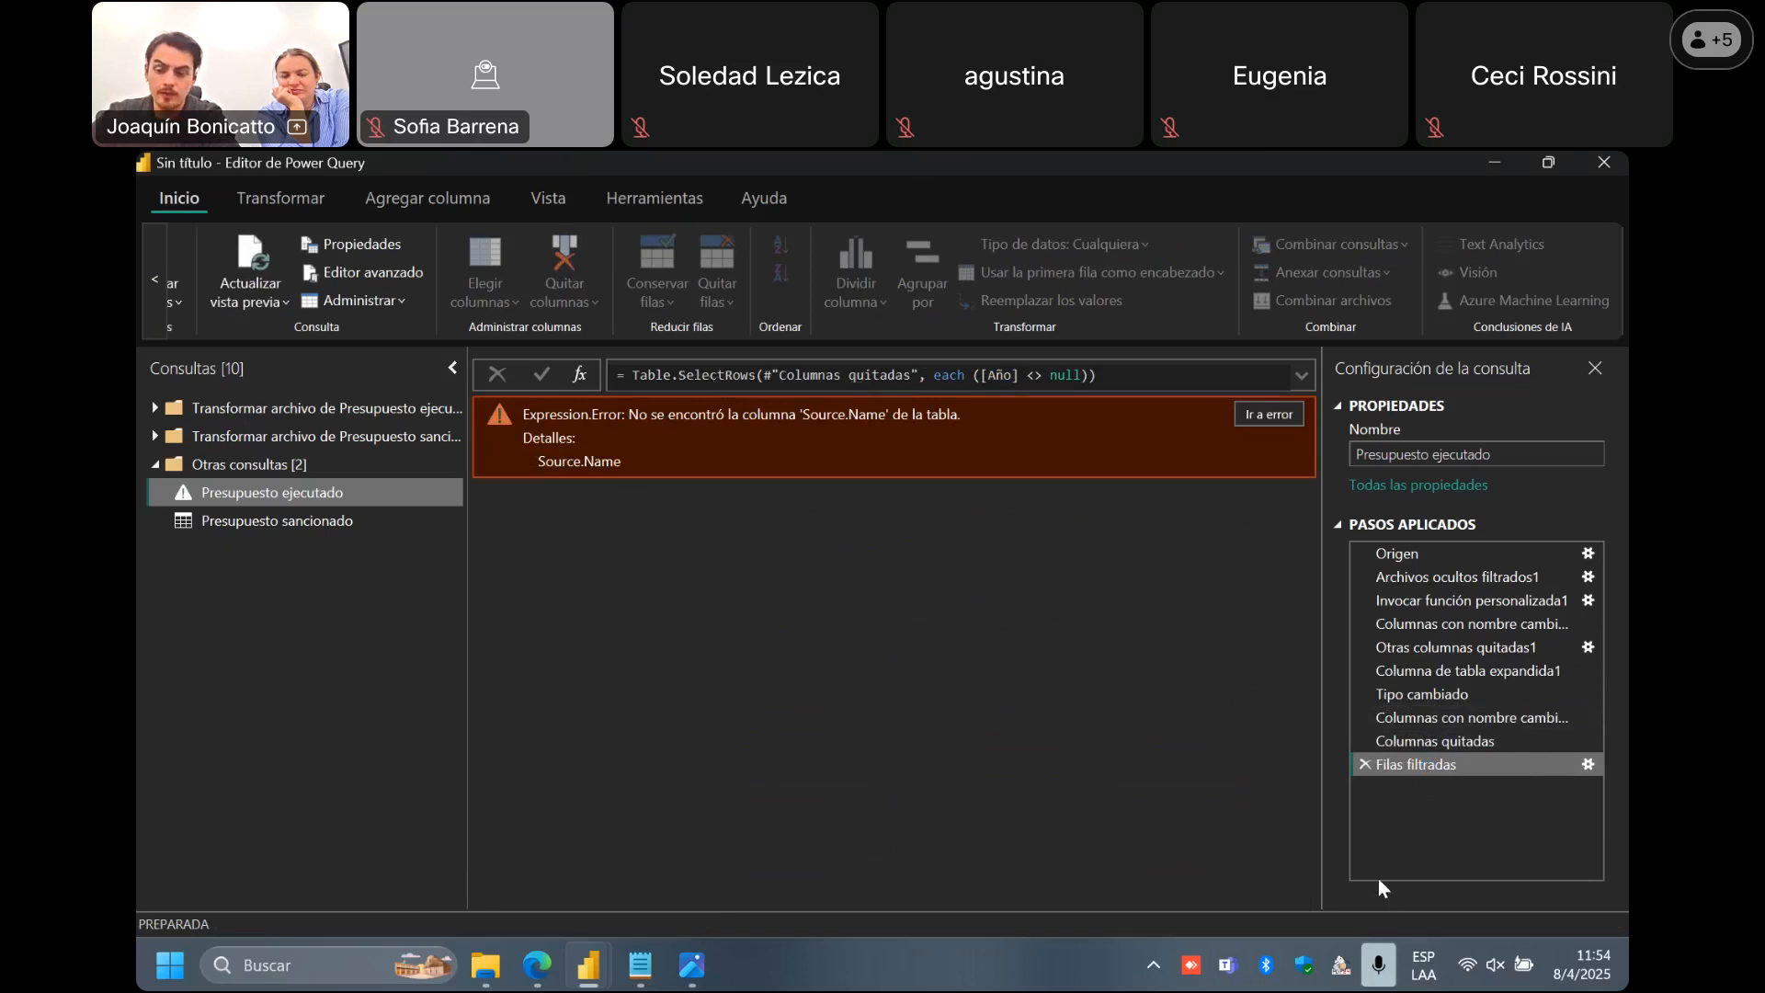
left_click(1439, 745)
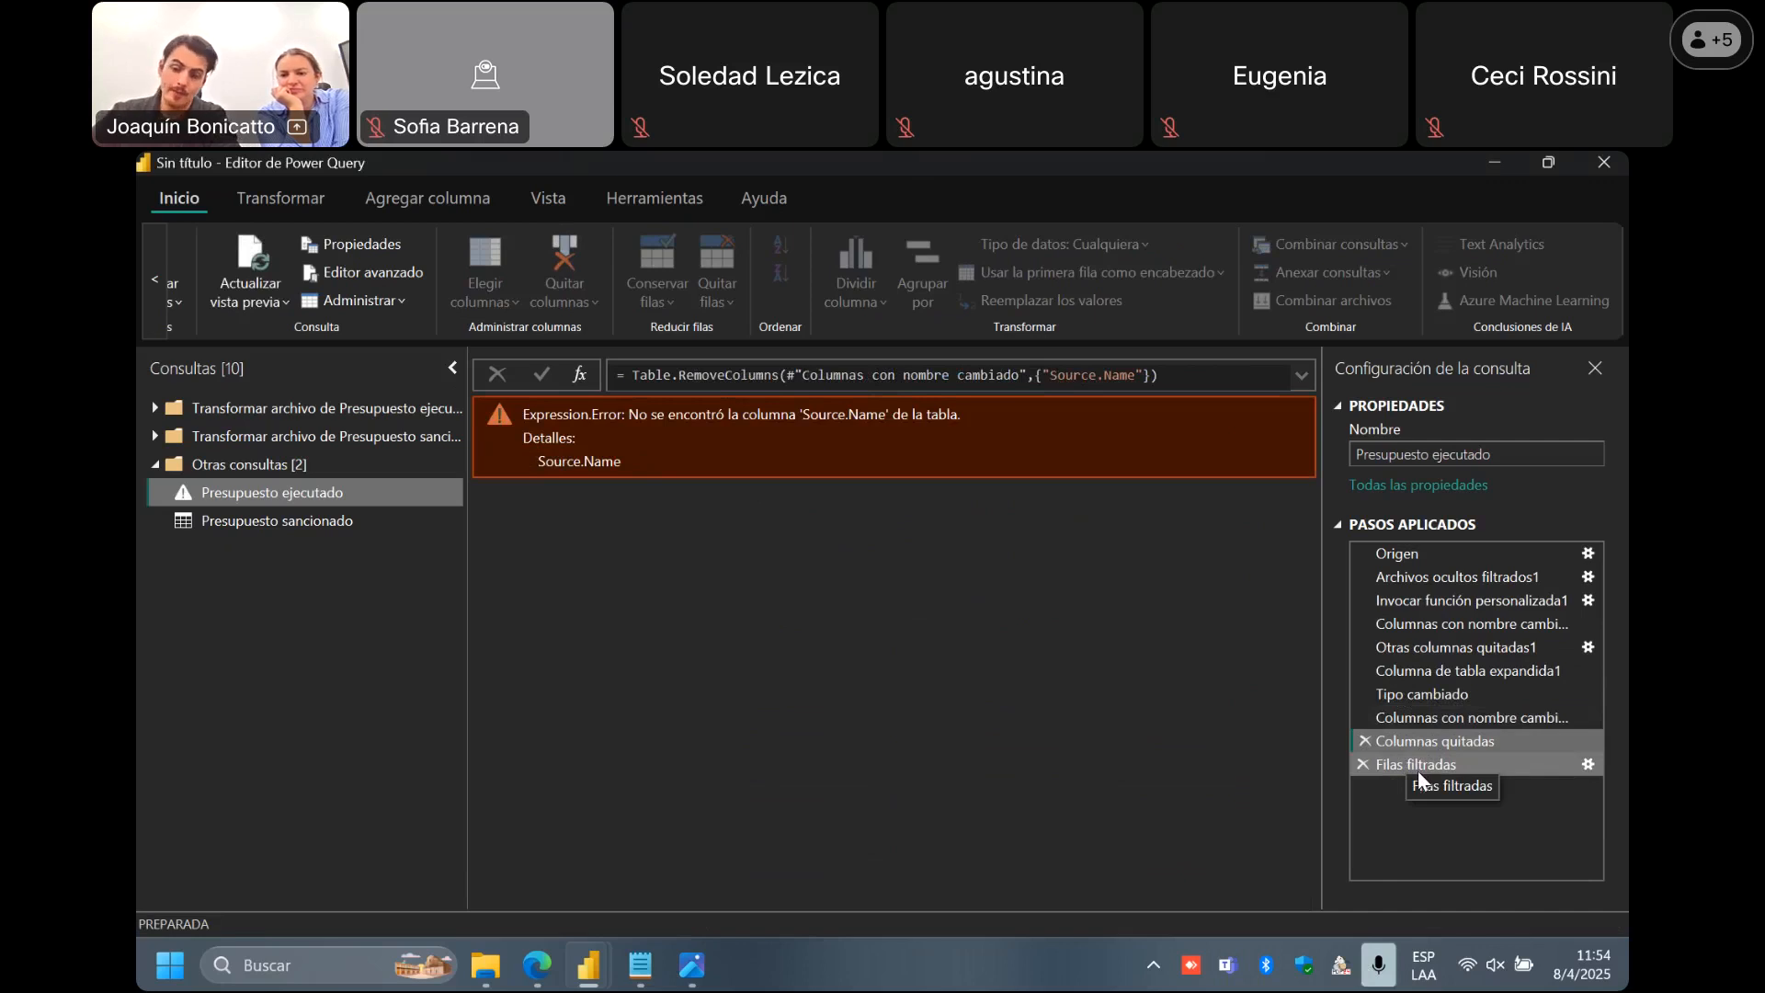
left_click(1416, 773)
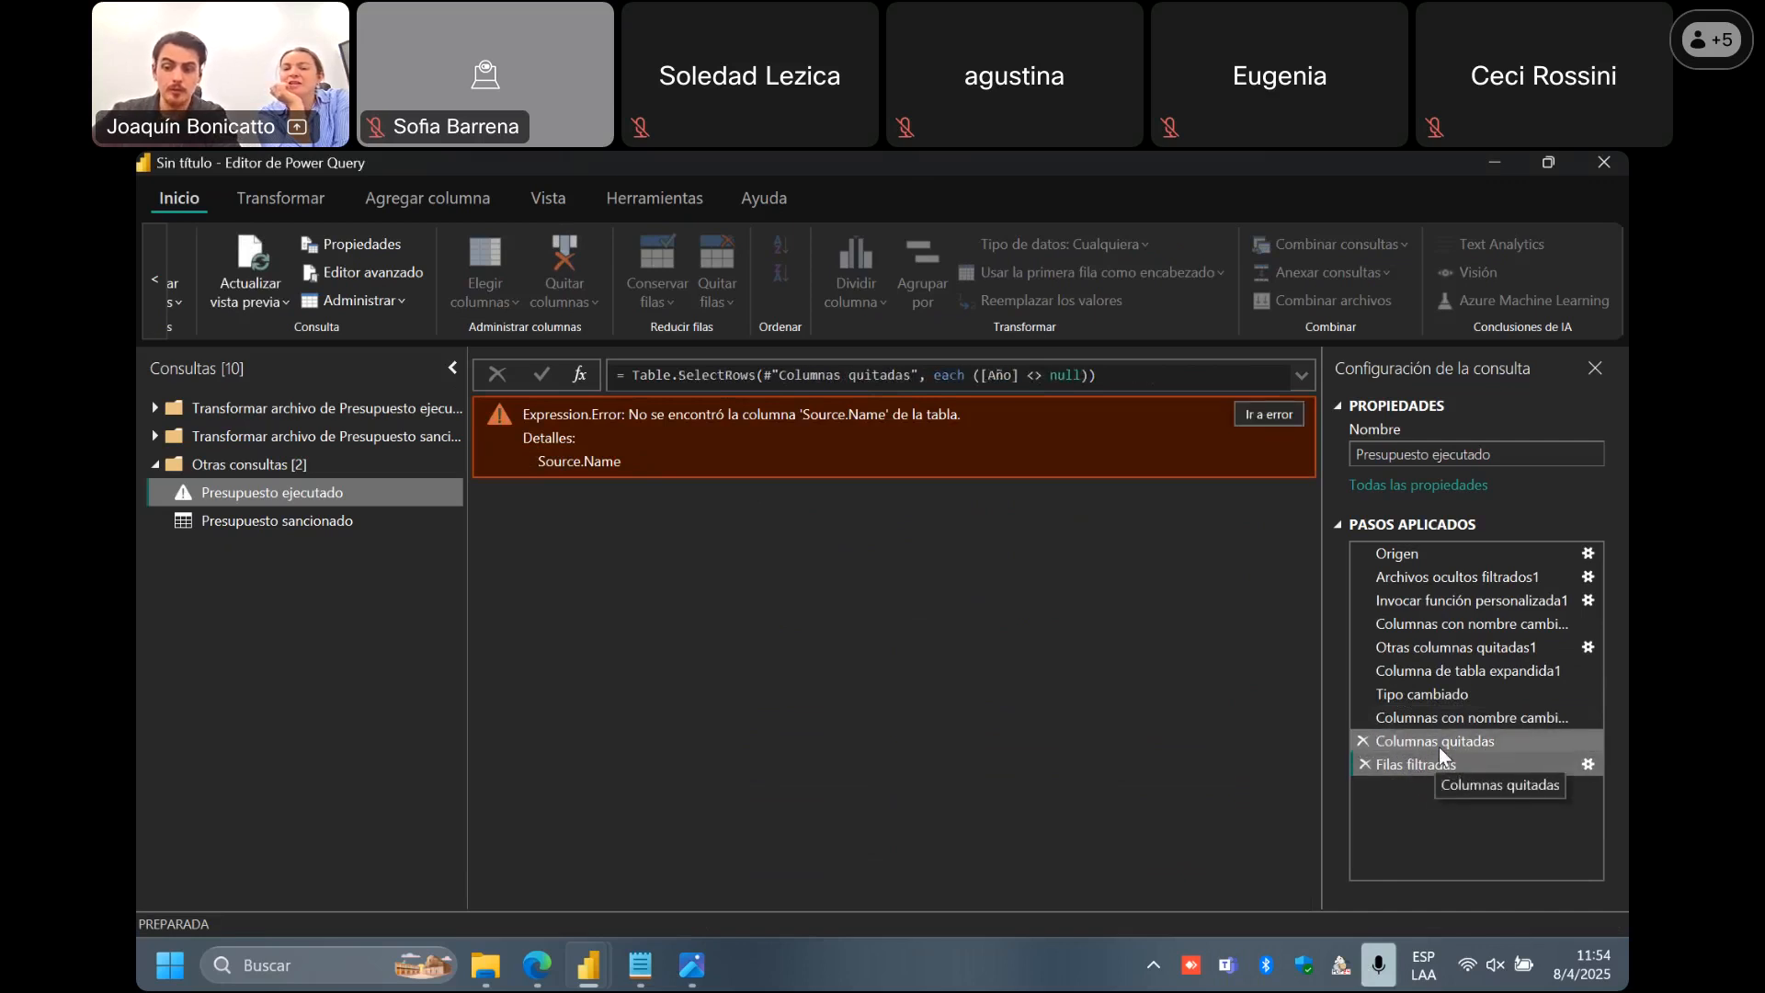
Compare the Columnas quitadas step of Presupuesto ejecutado with the column rename step just before it.
left_click(1438, 747)
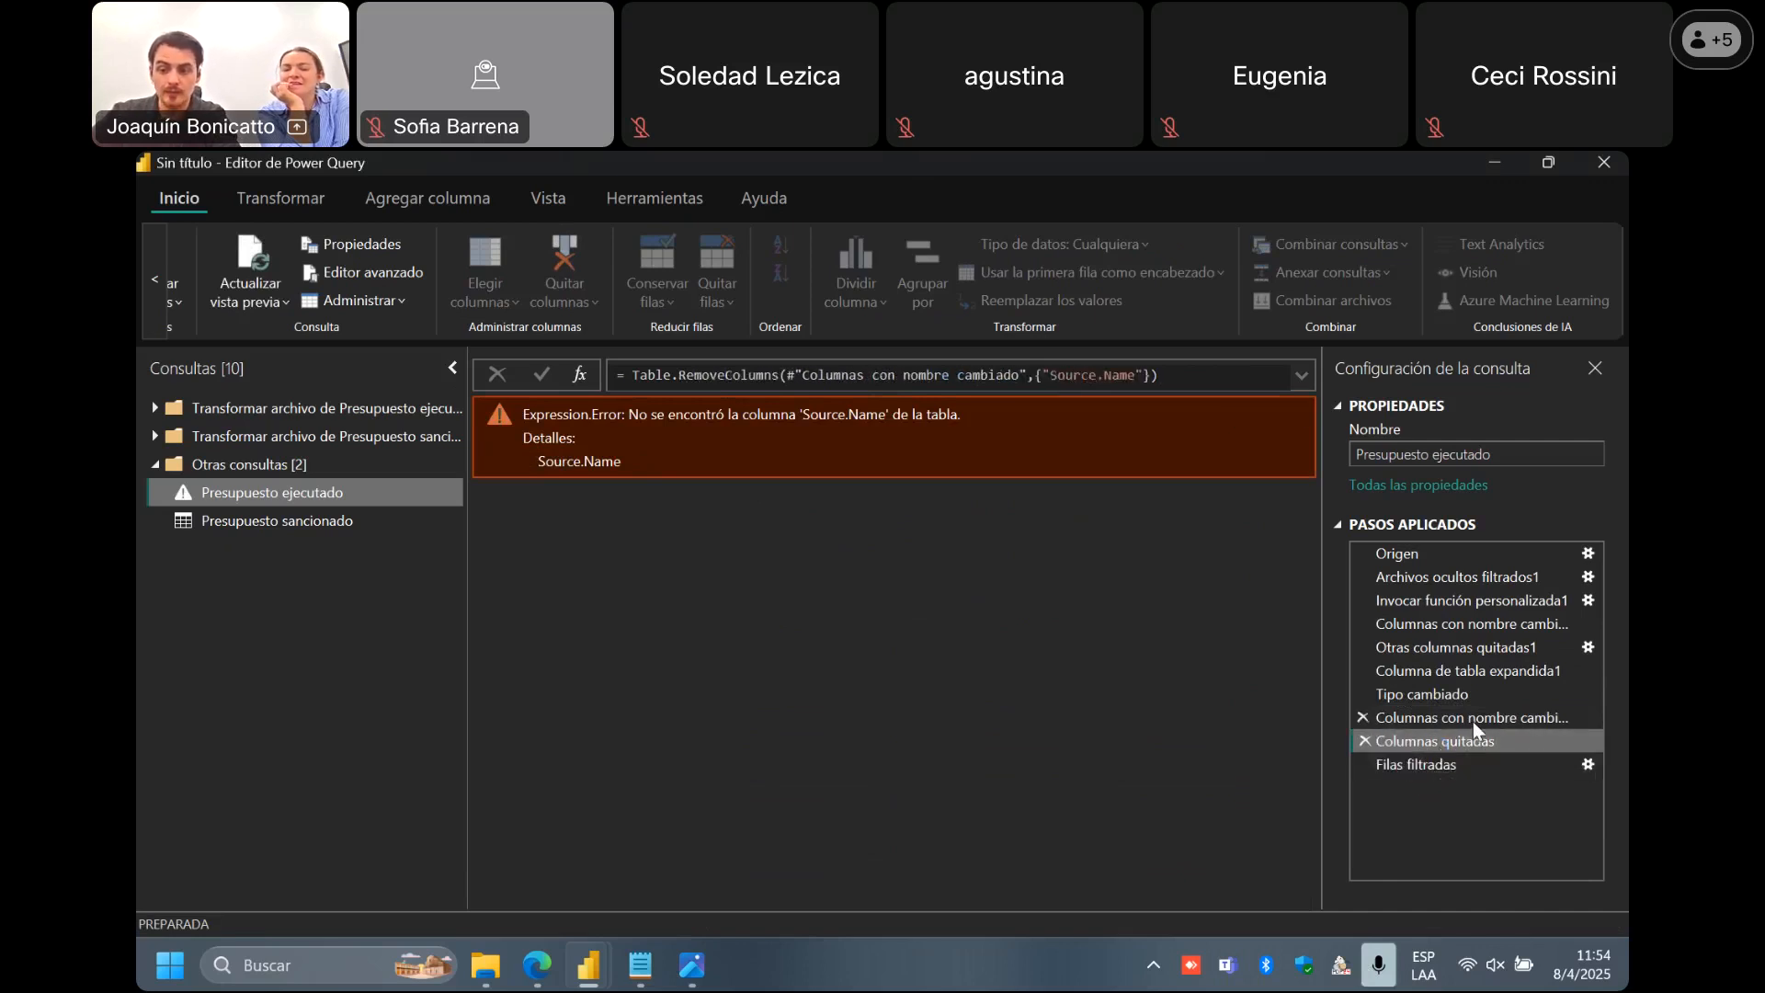
left_click(1474, 720)
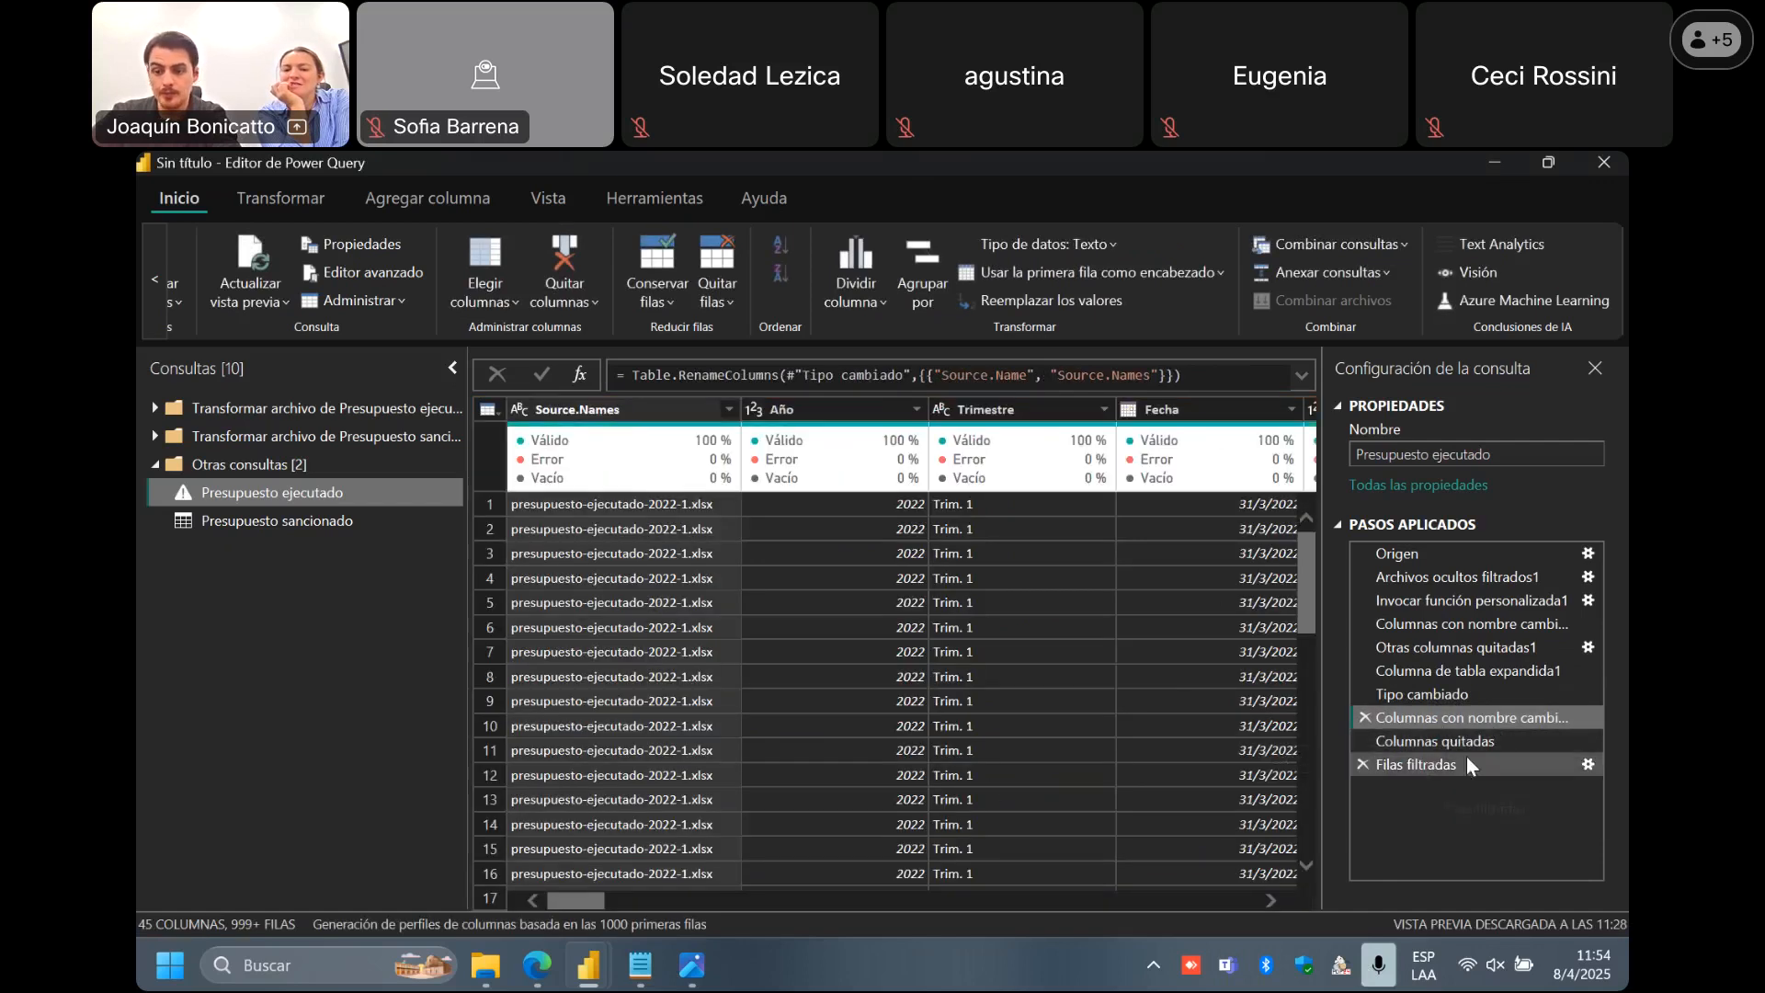
left_click(1479, 745)
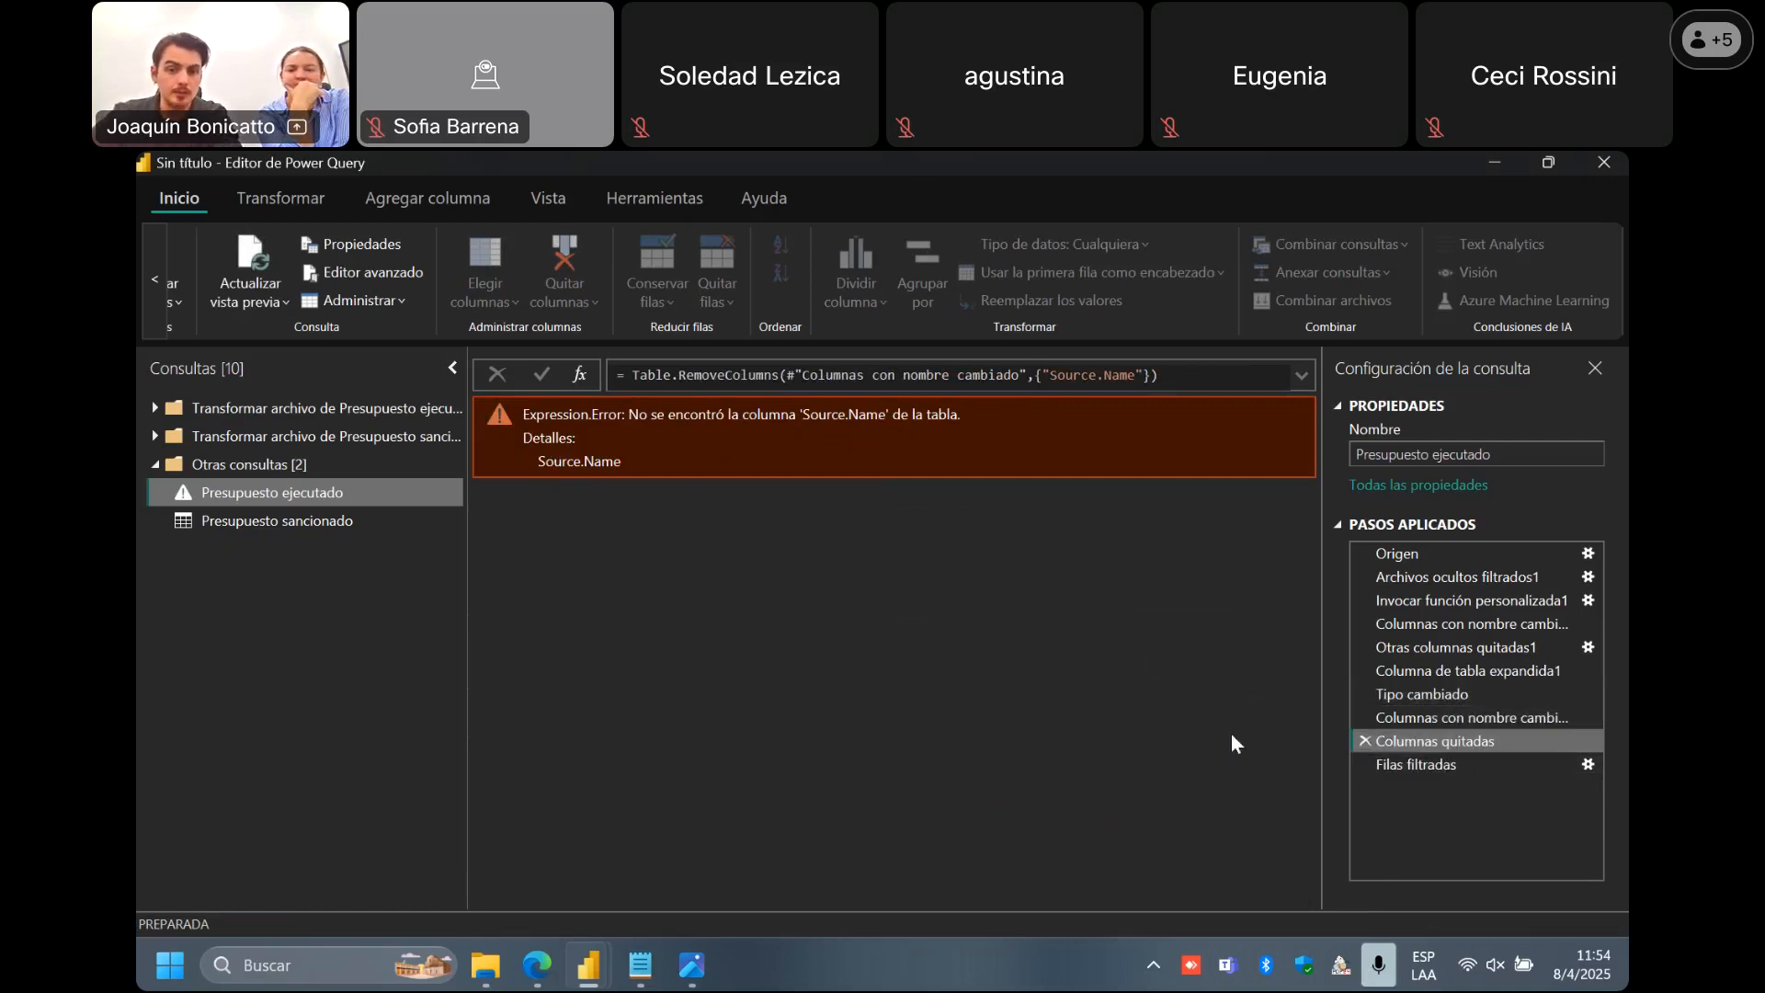
Delete the inserted Source.Names rename step from Presupuesto ejecutado and return to its Filas filtradas step.
left_click(1462, 718)
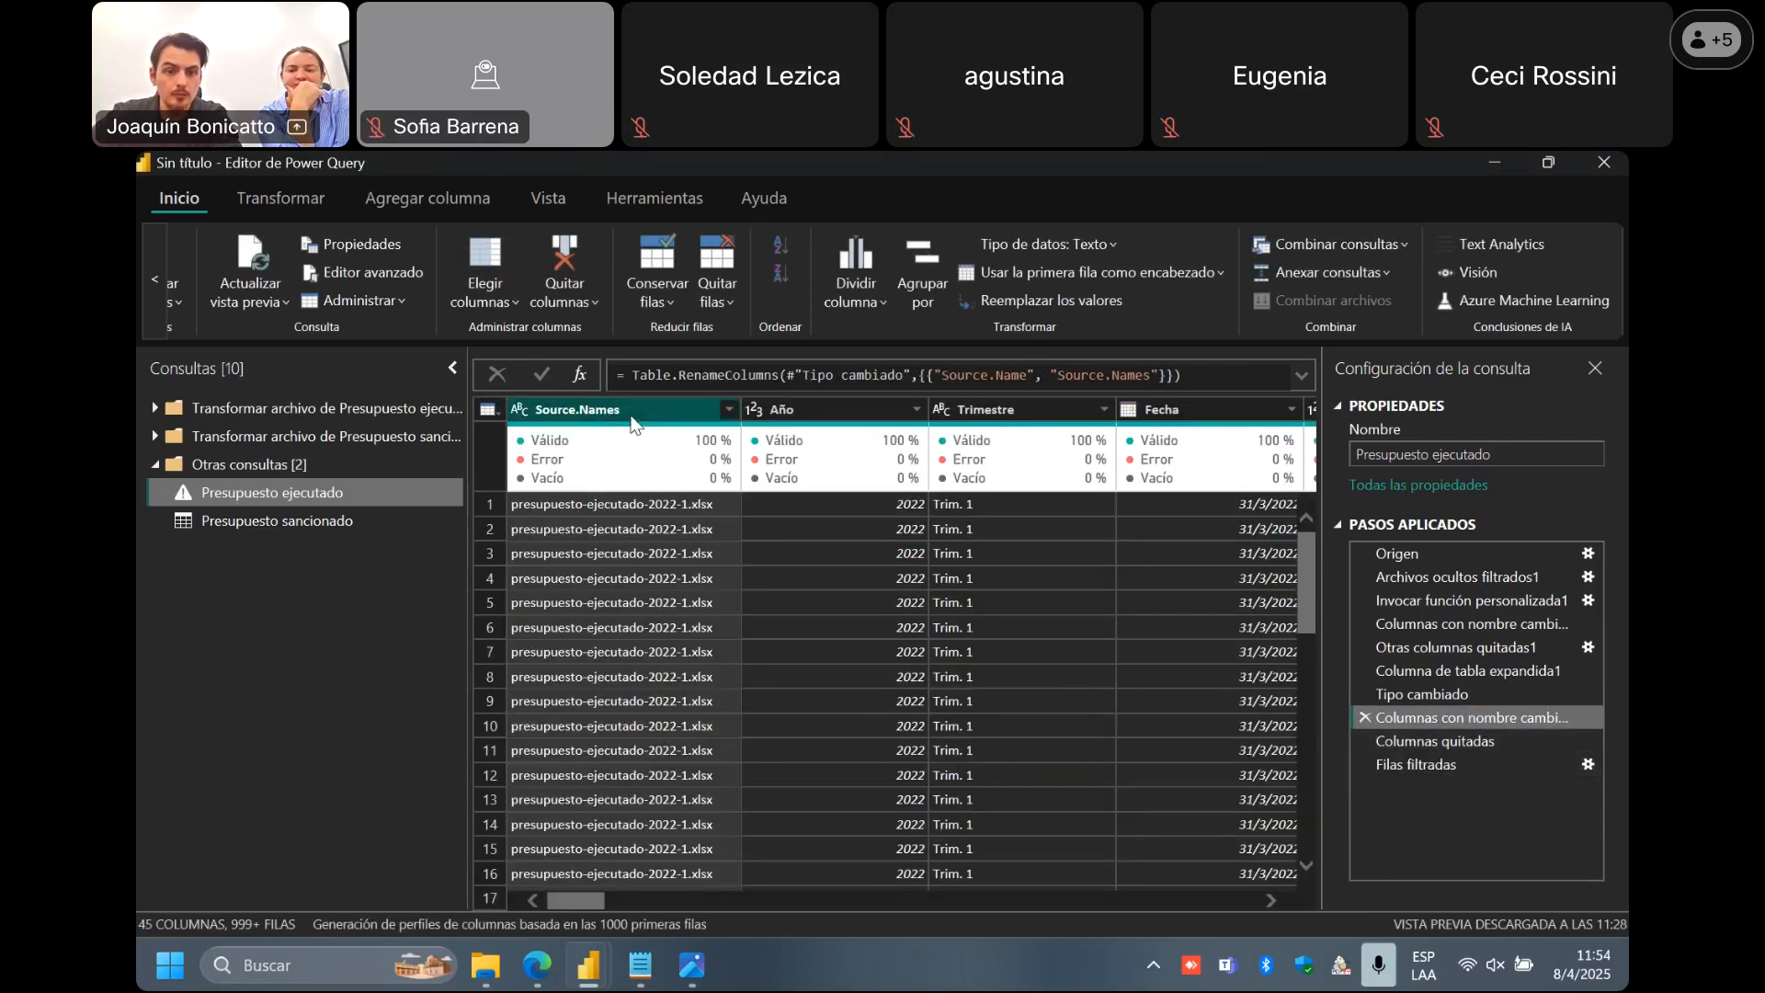
left_click(1366, 719)
left_click(1076, 607)
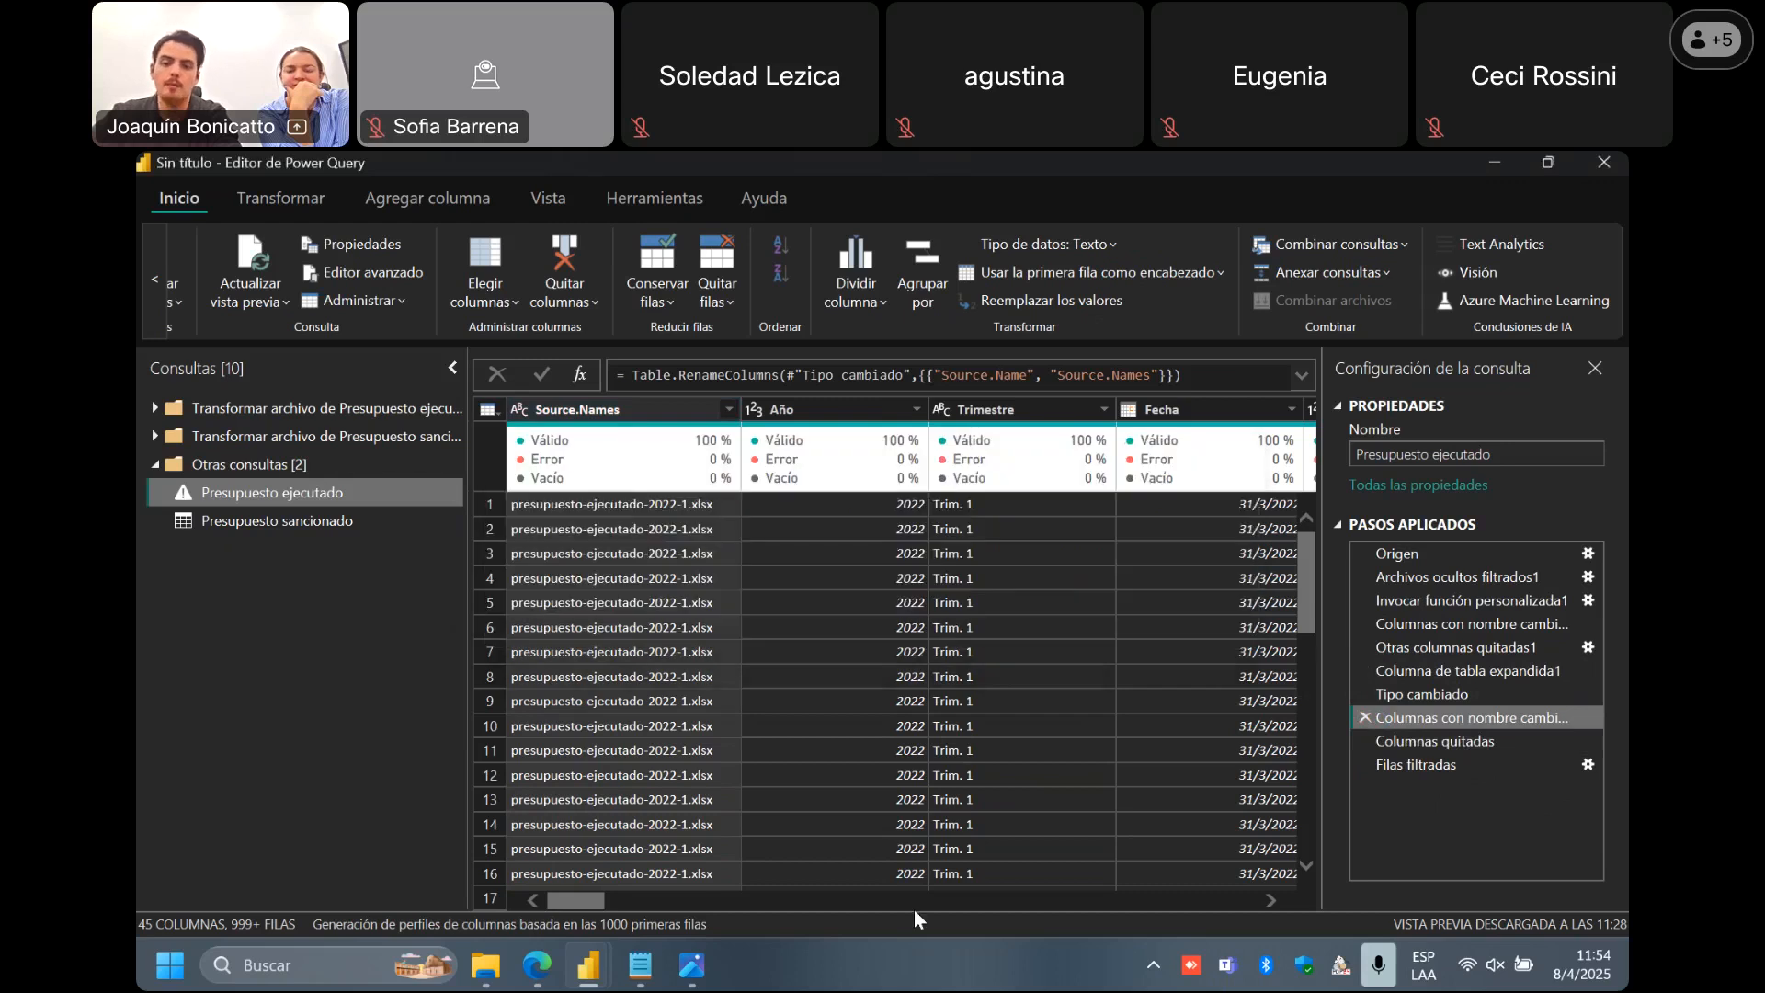
left_click(1447, 751)
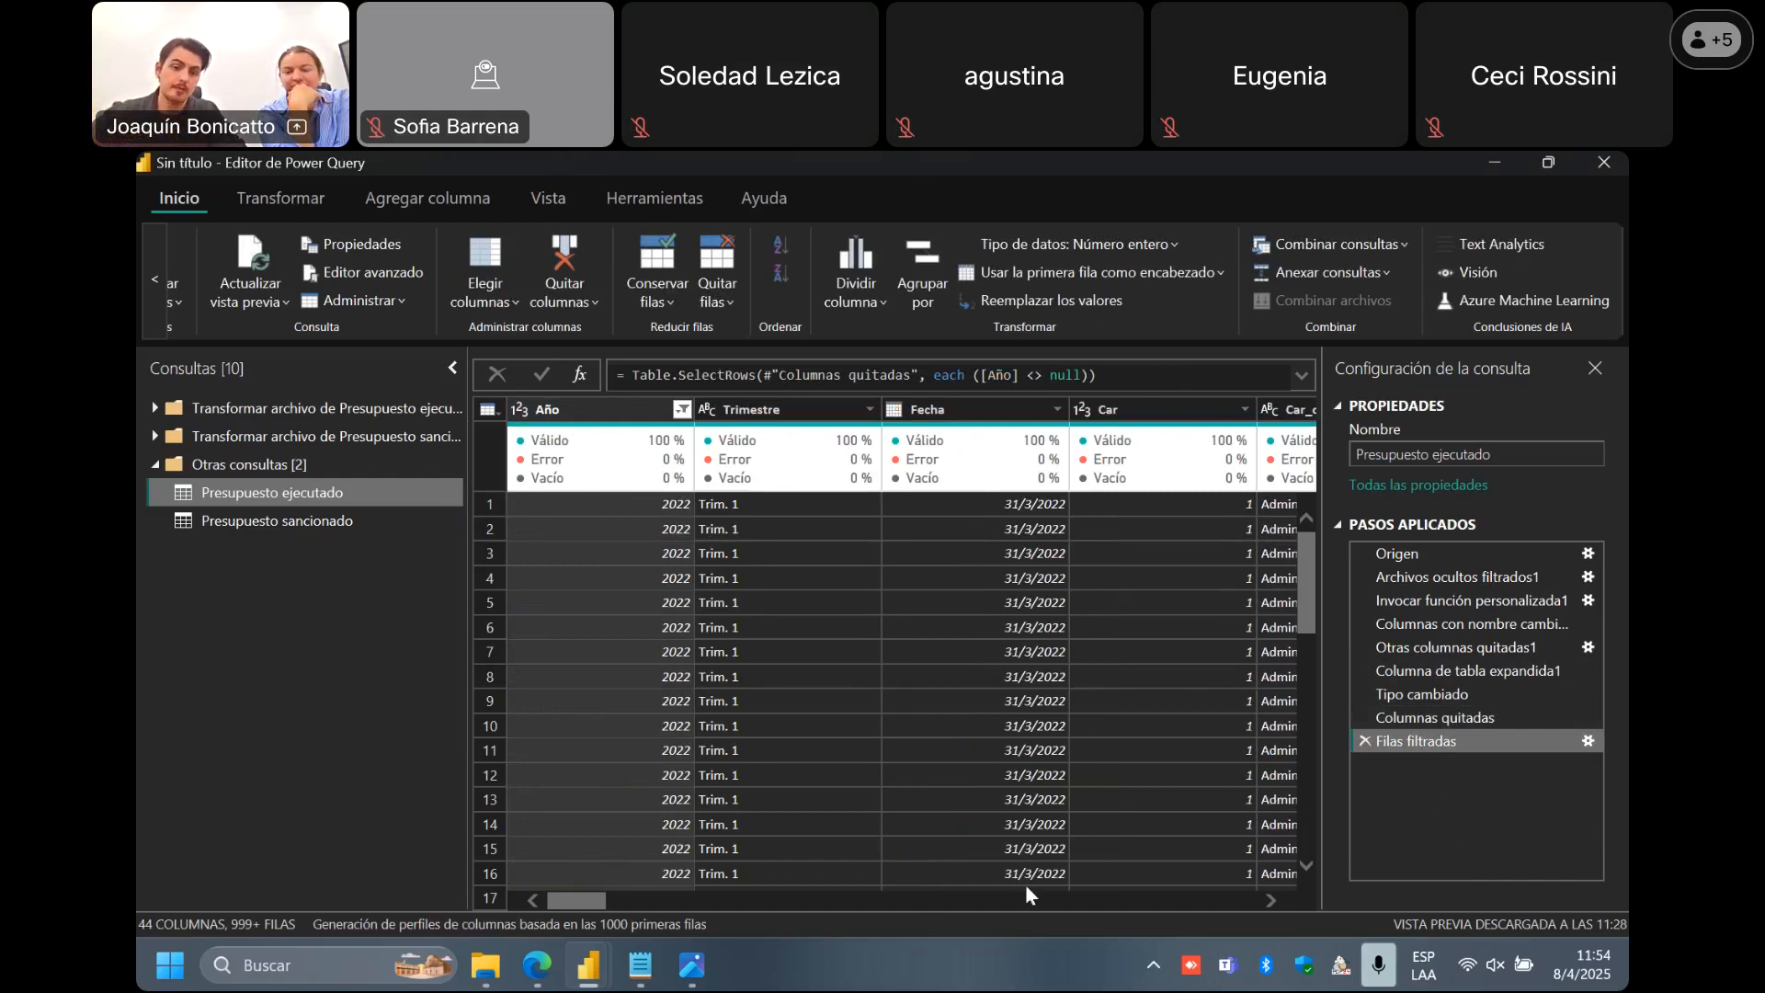
Close the query editor, apply the pending changes to load both budget queries, and dismiss the load report.
left_click(149, 289)
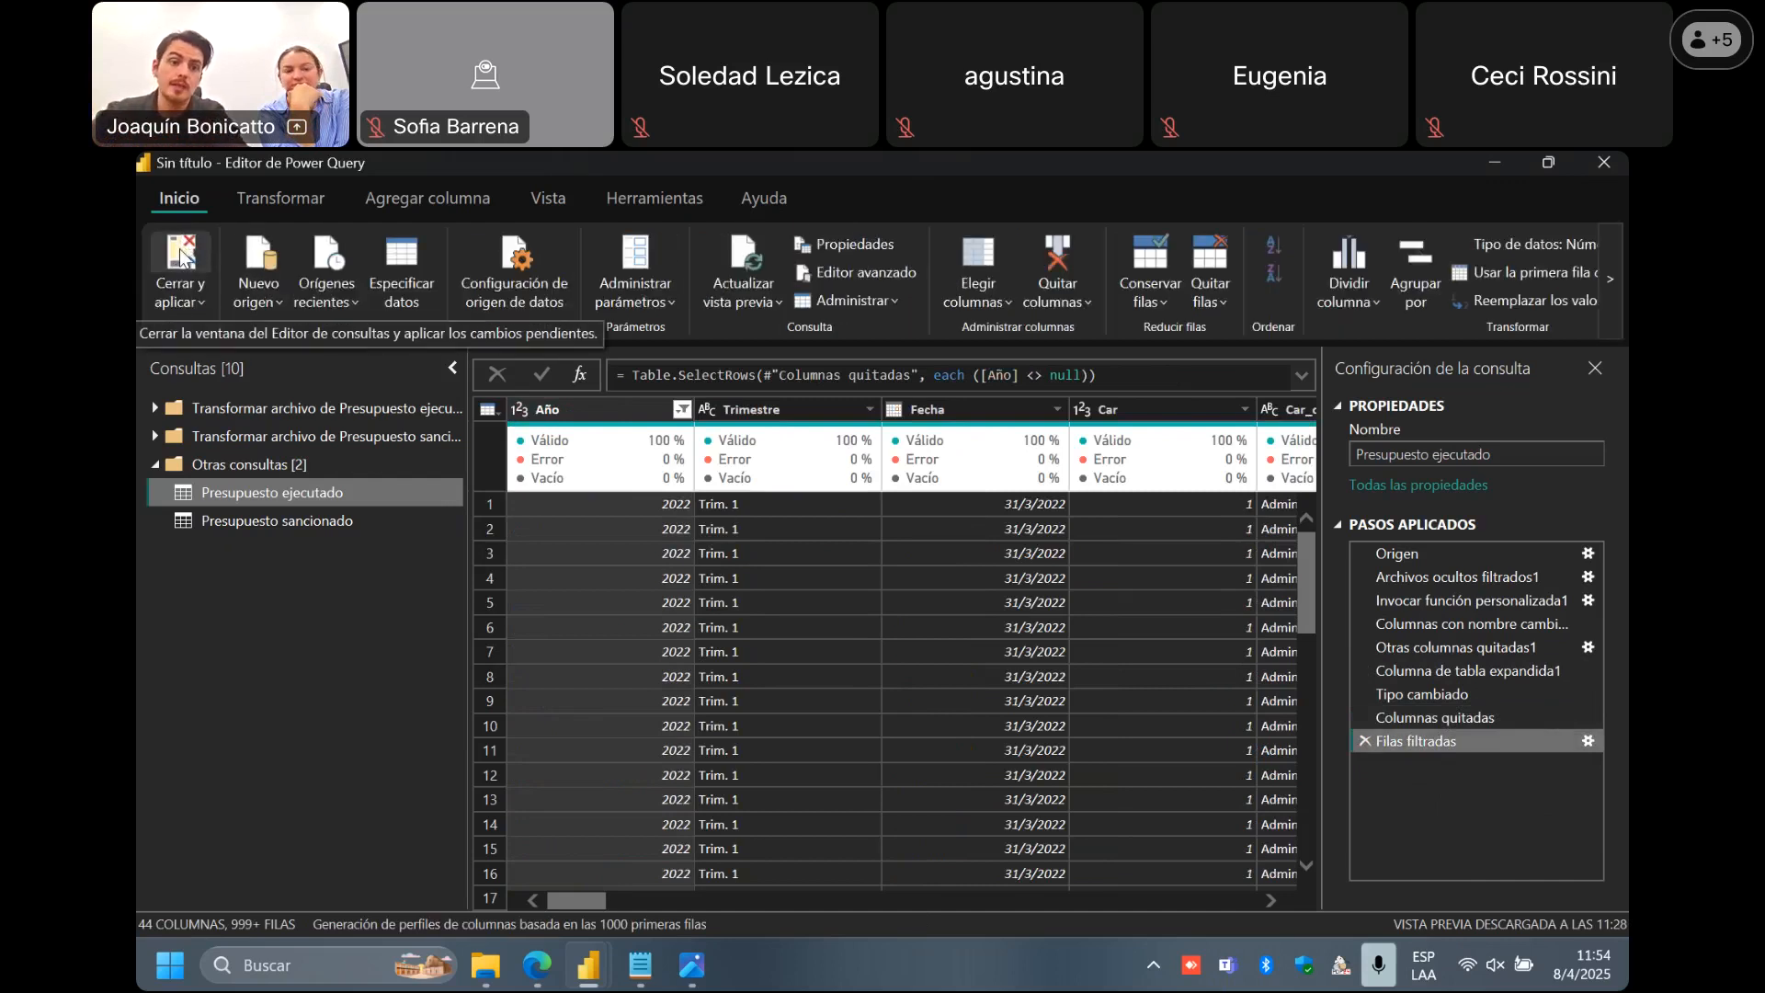
left_click(181, 253)
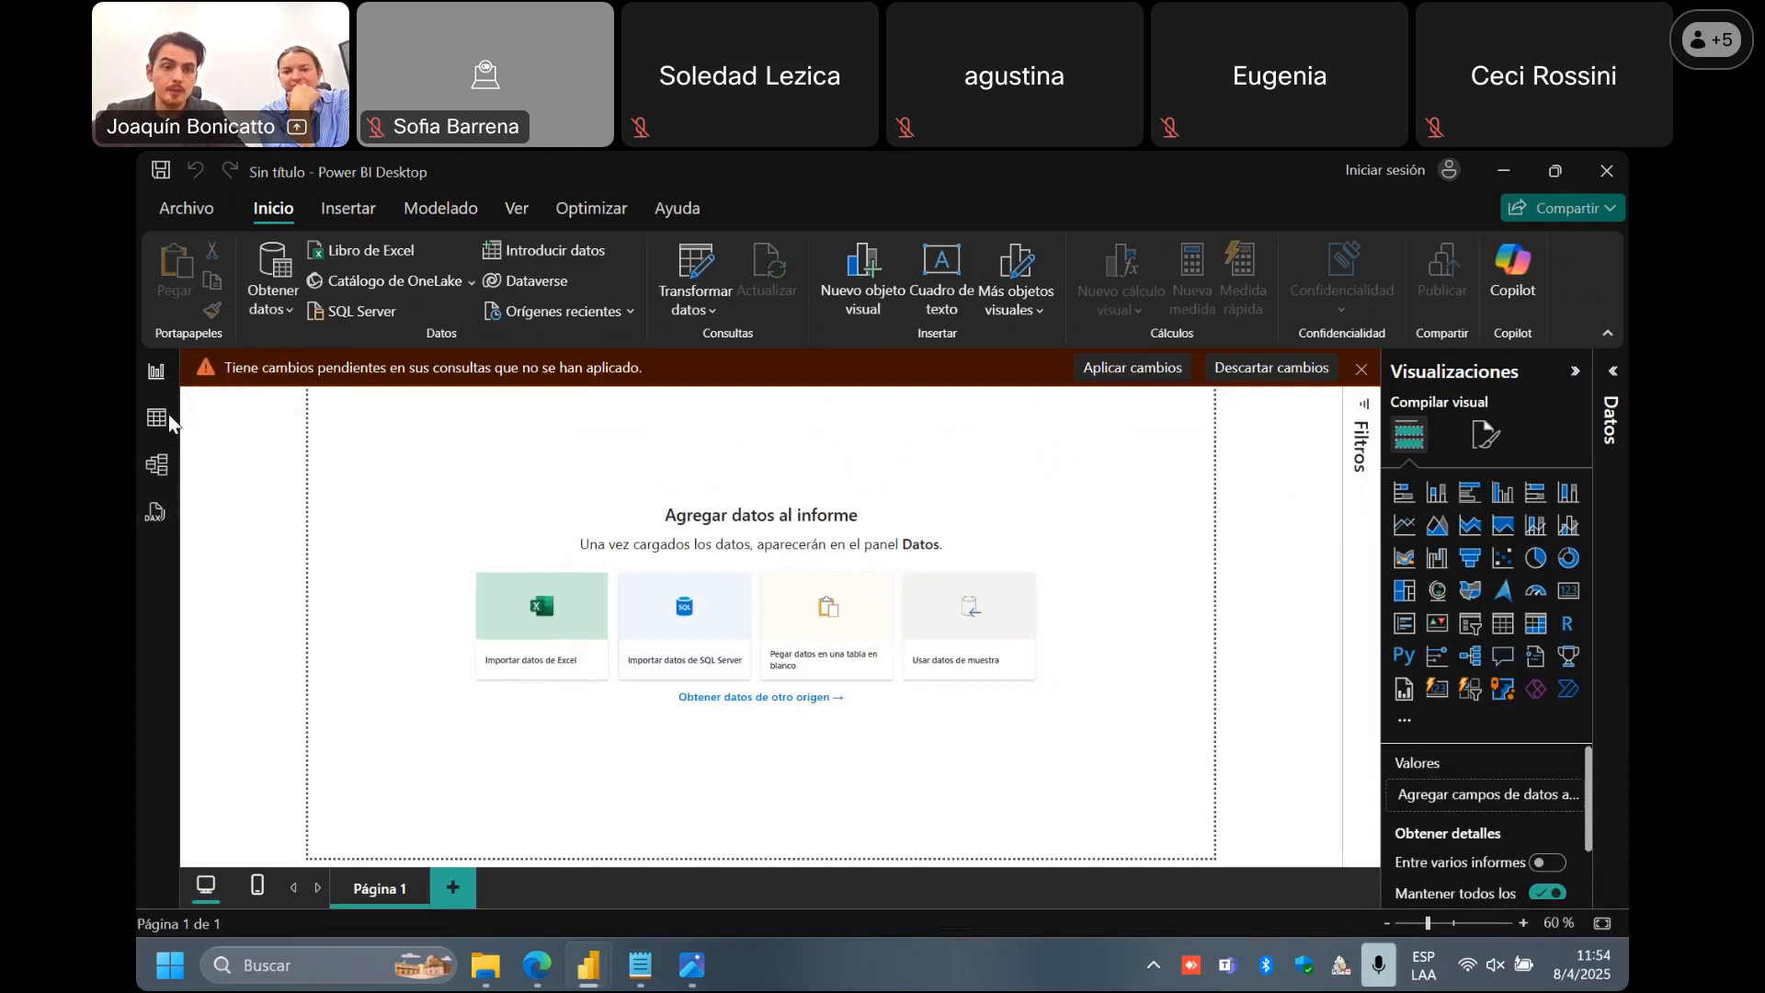
left_click_drag(927, 488, 881, 415)
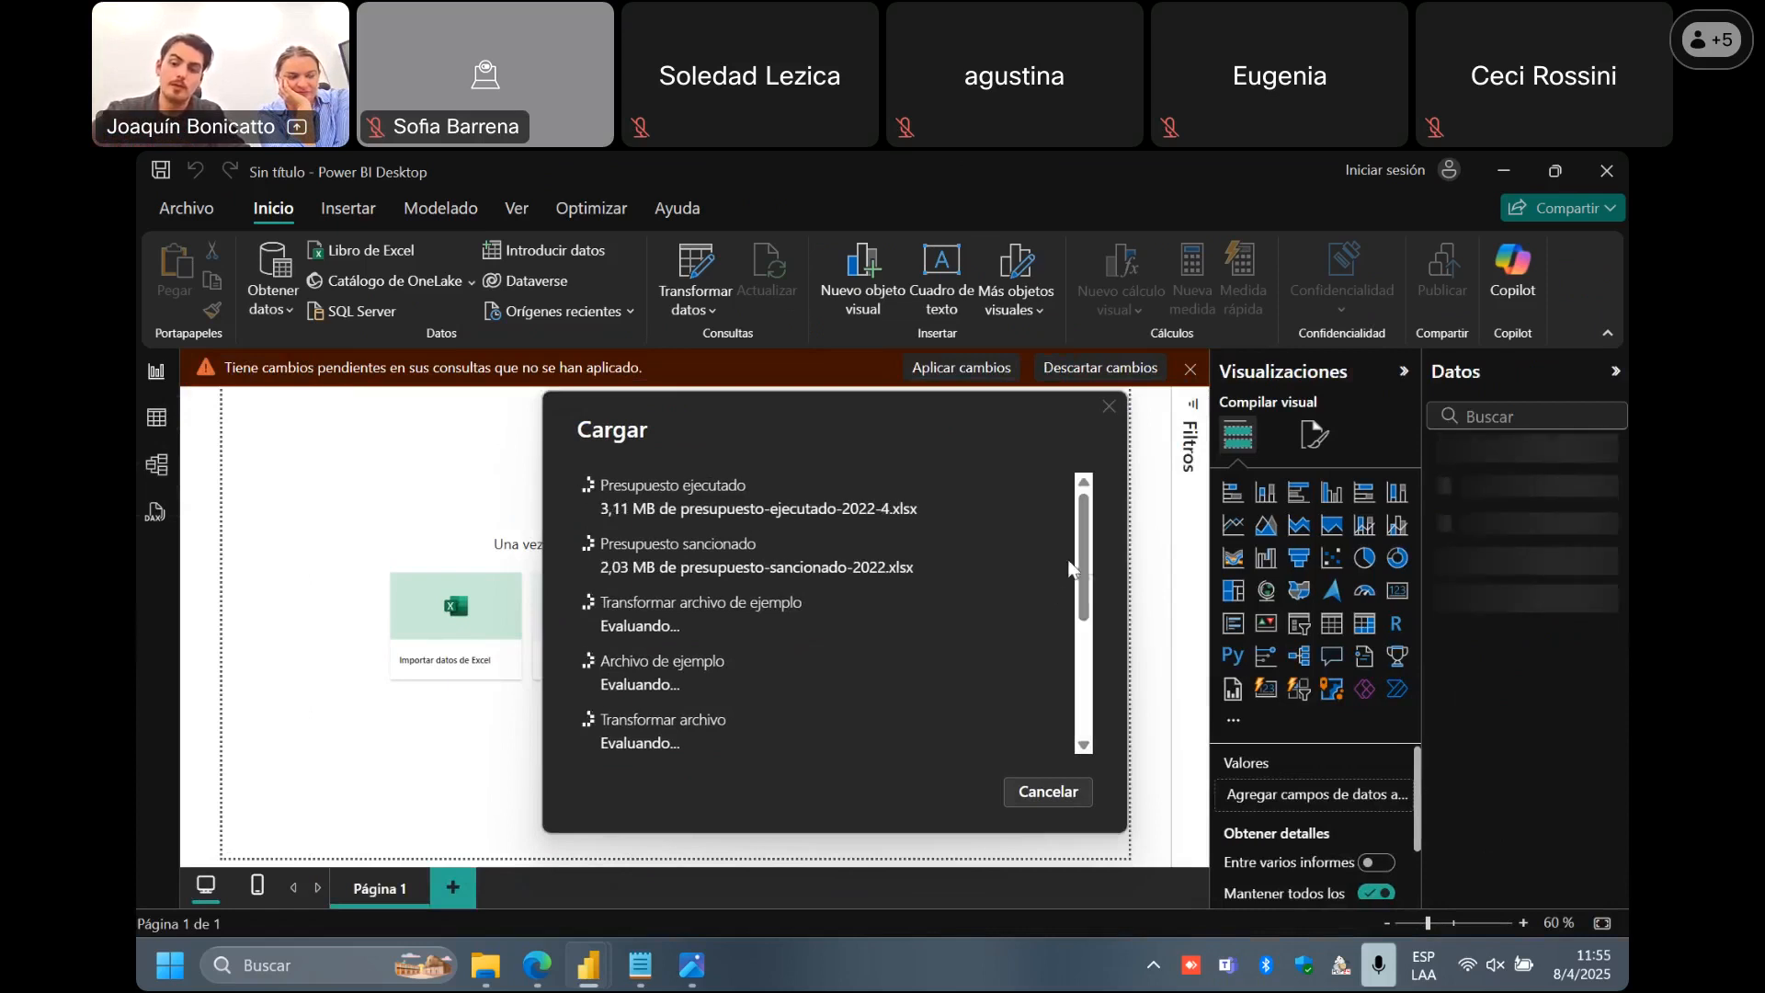
scroll(1081, 566, "down", 3)
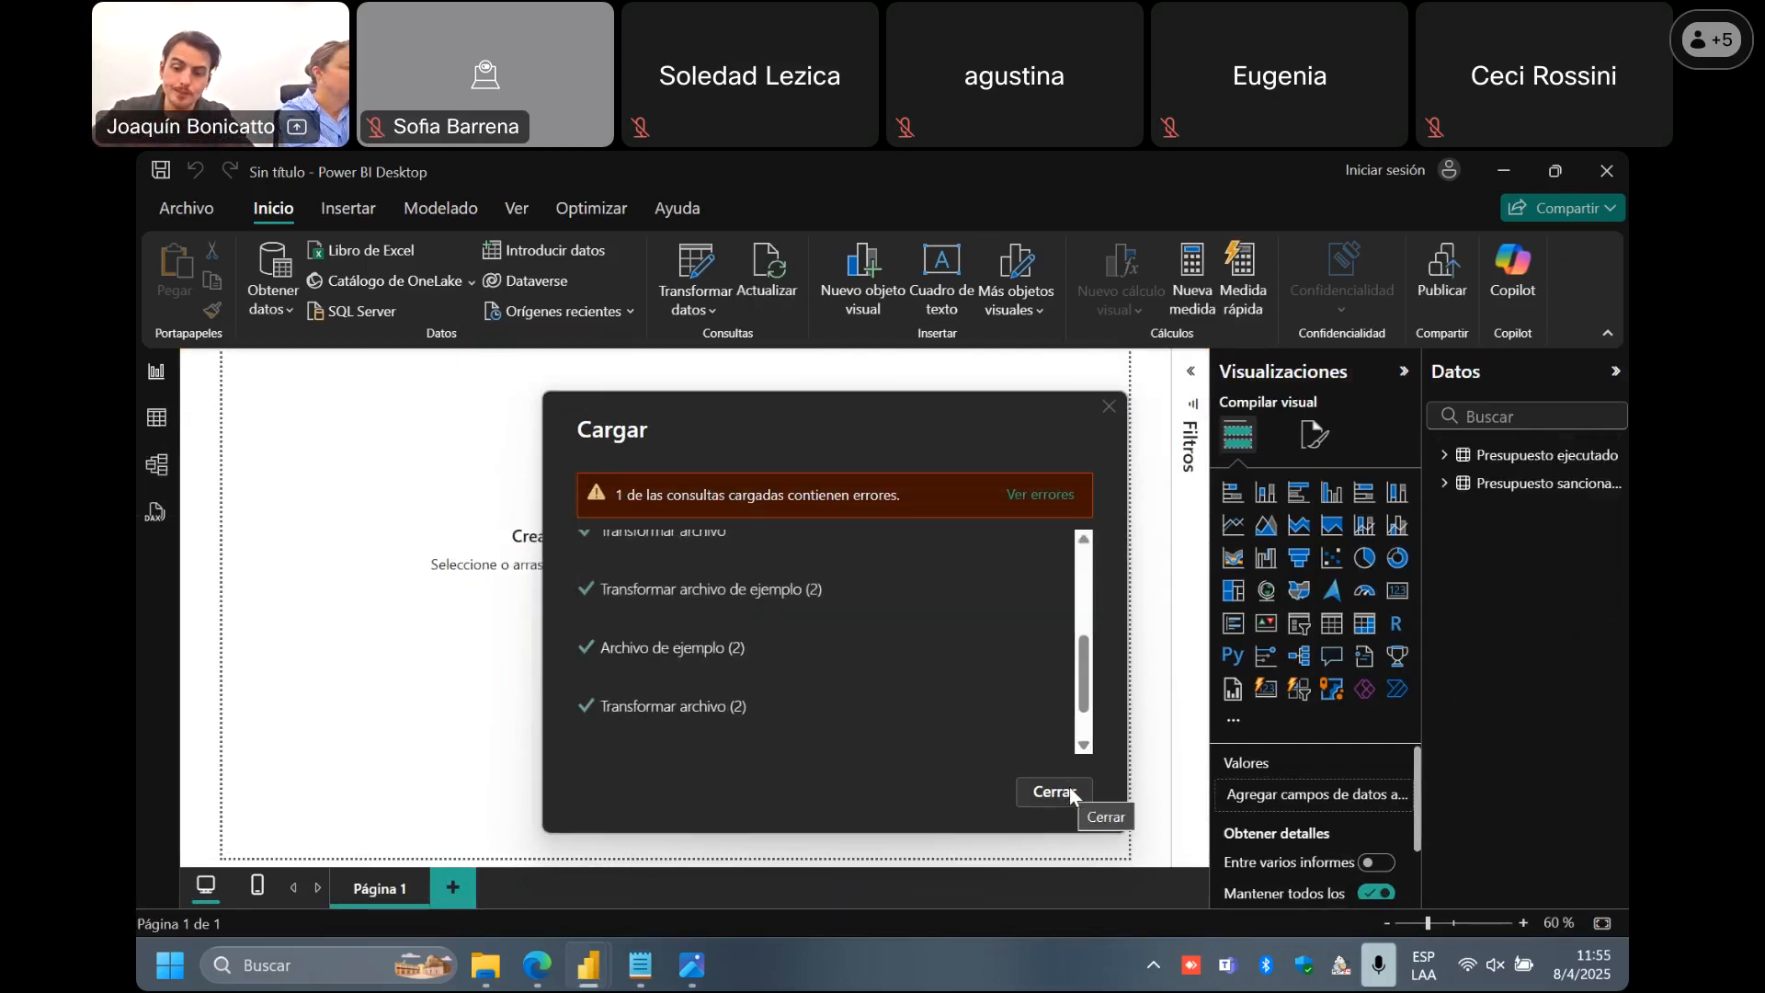
scroll(1066, 741, "down", 1)
left_click(1048, 793)
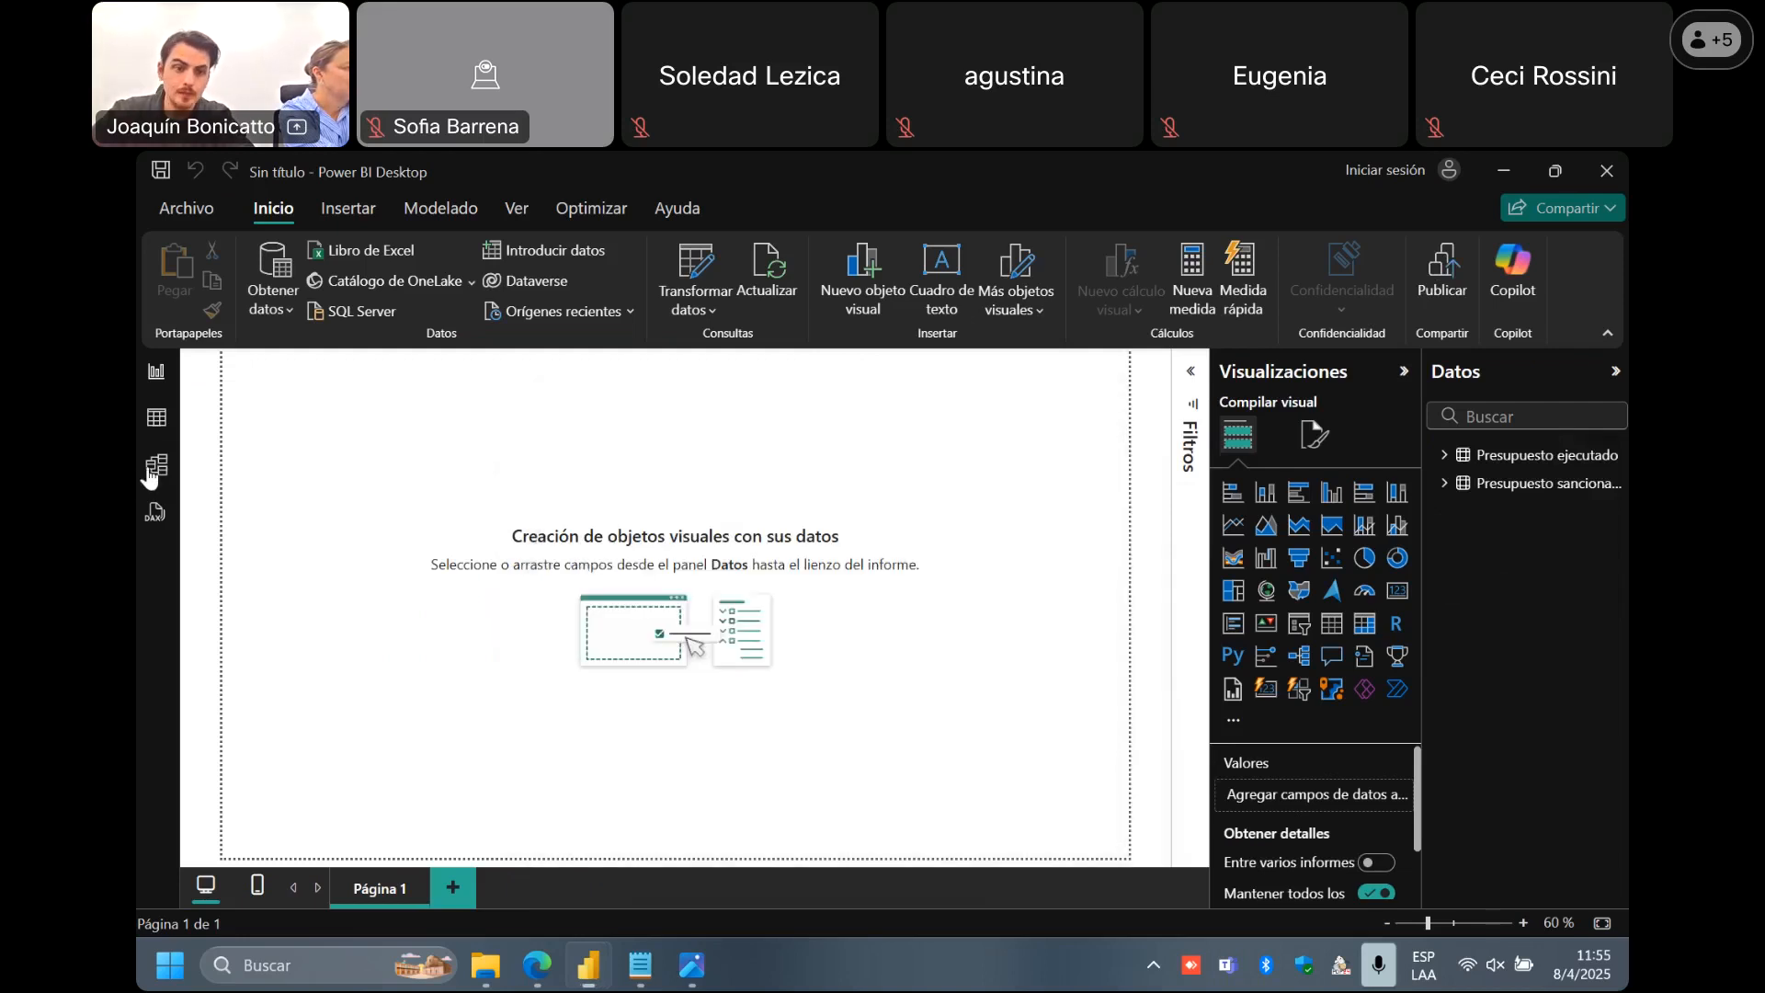
Check the loaded Presupuesto ejecutado table, and in the model view make room and spread the two table cards apart.
left_click(156, 418)
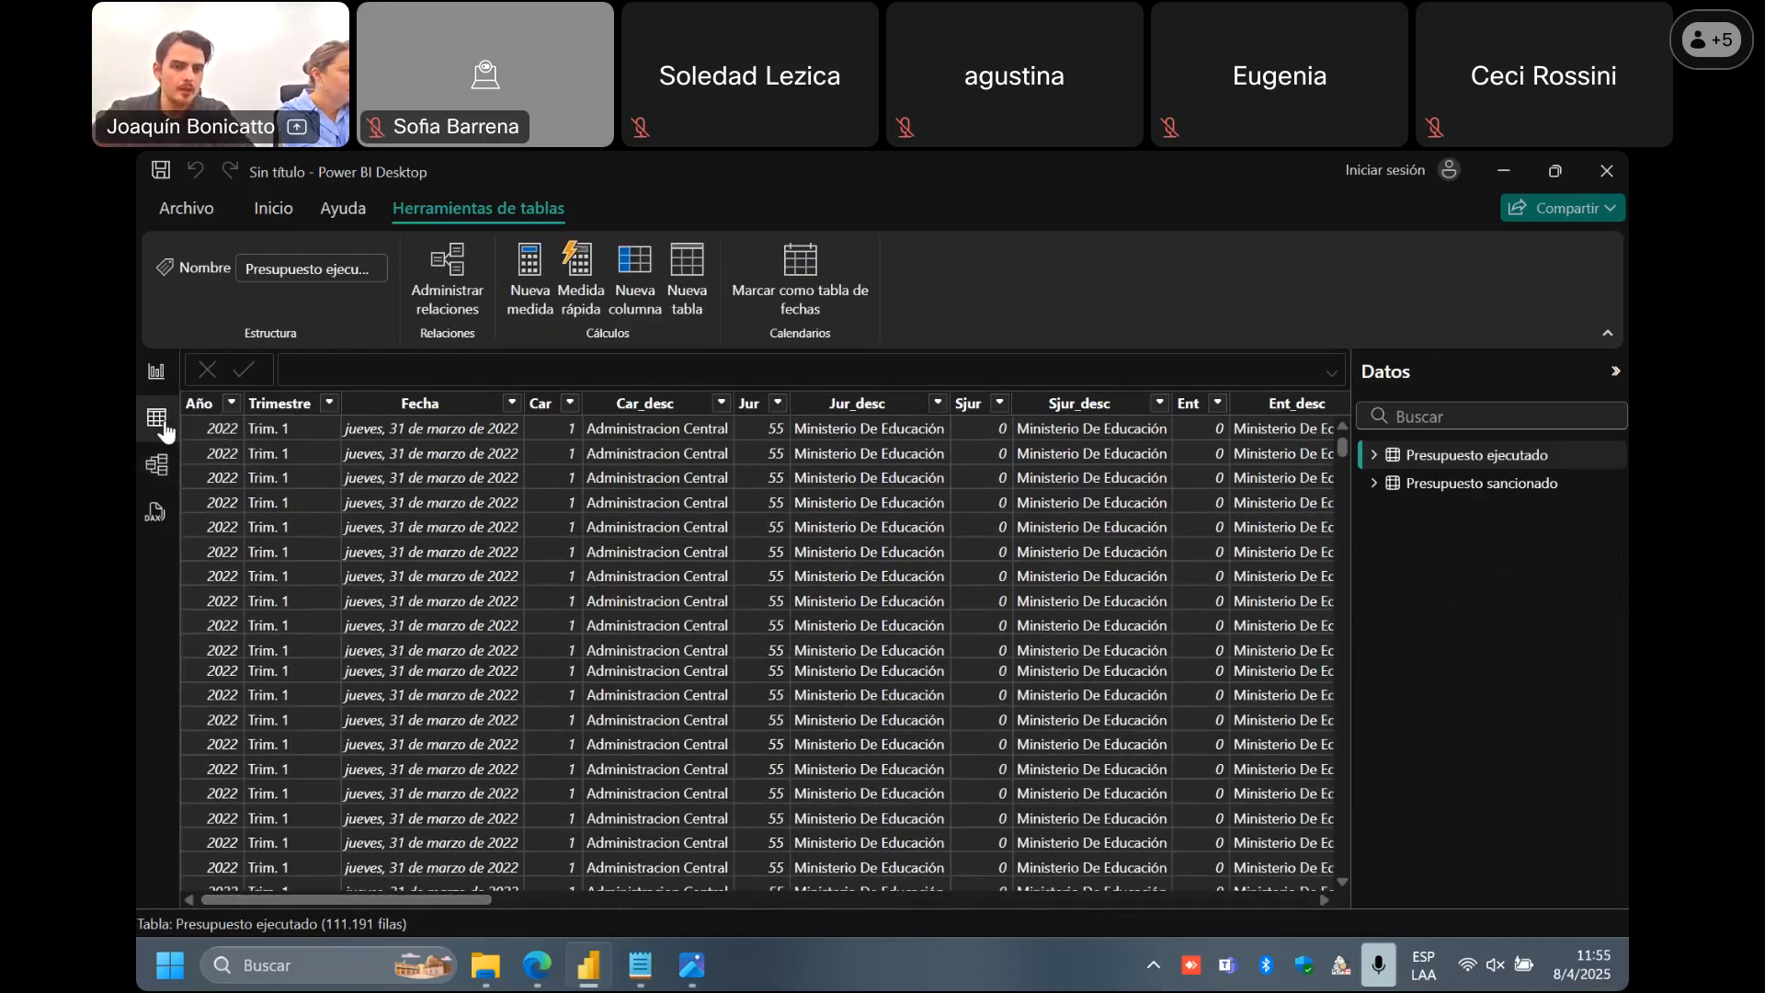
left_click(158, 465)
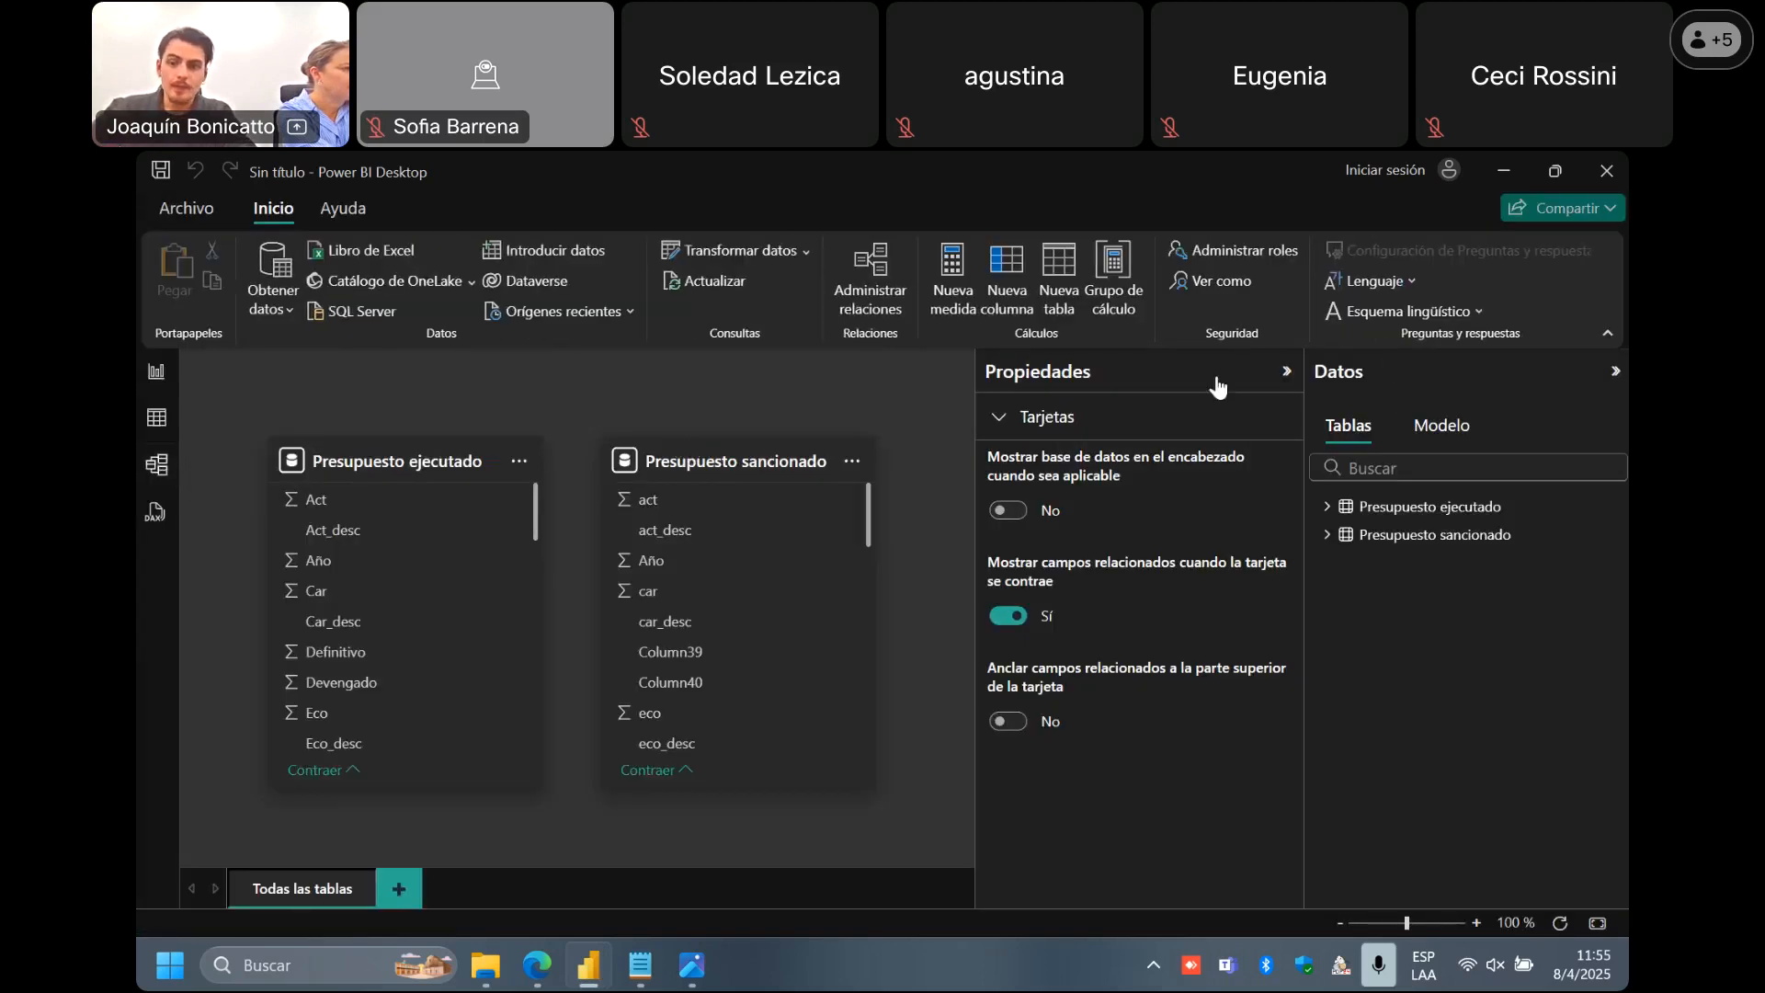
left_click(1287, 373)
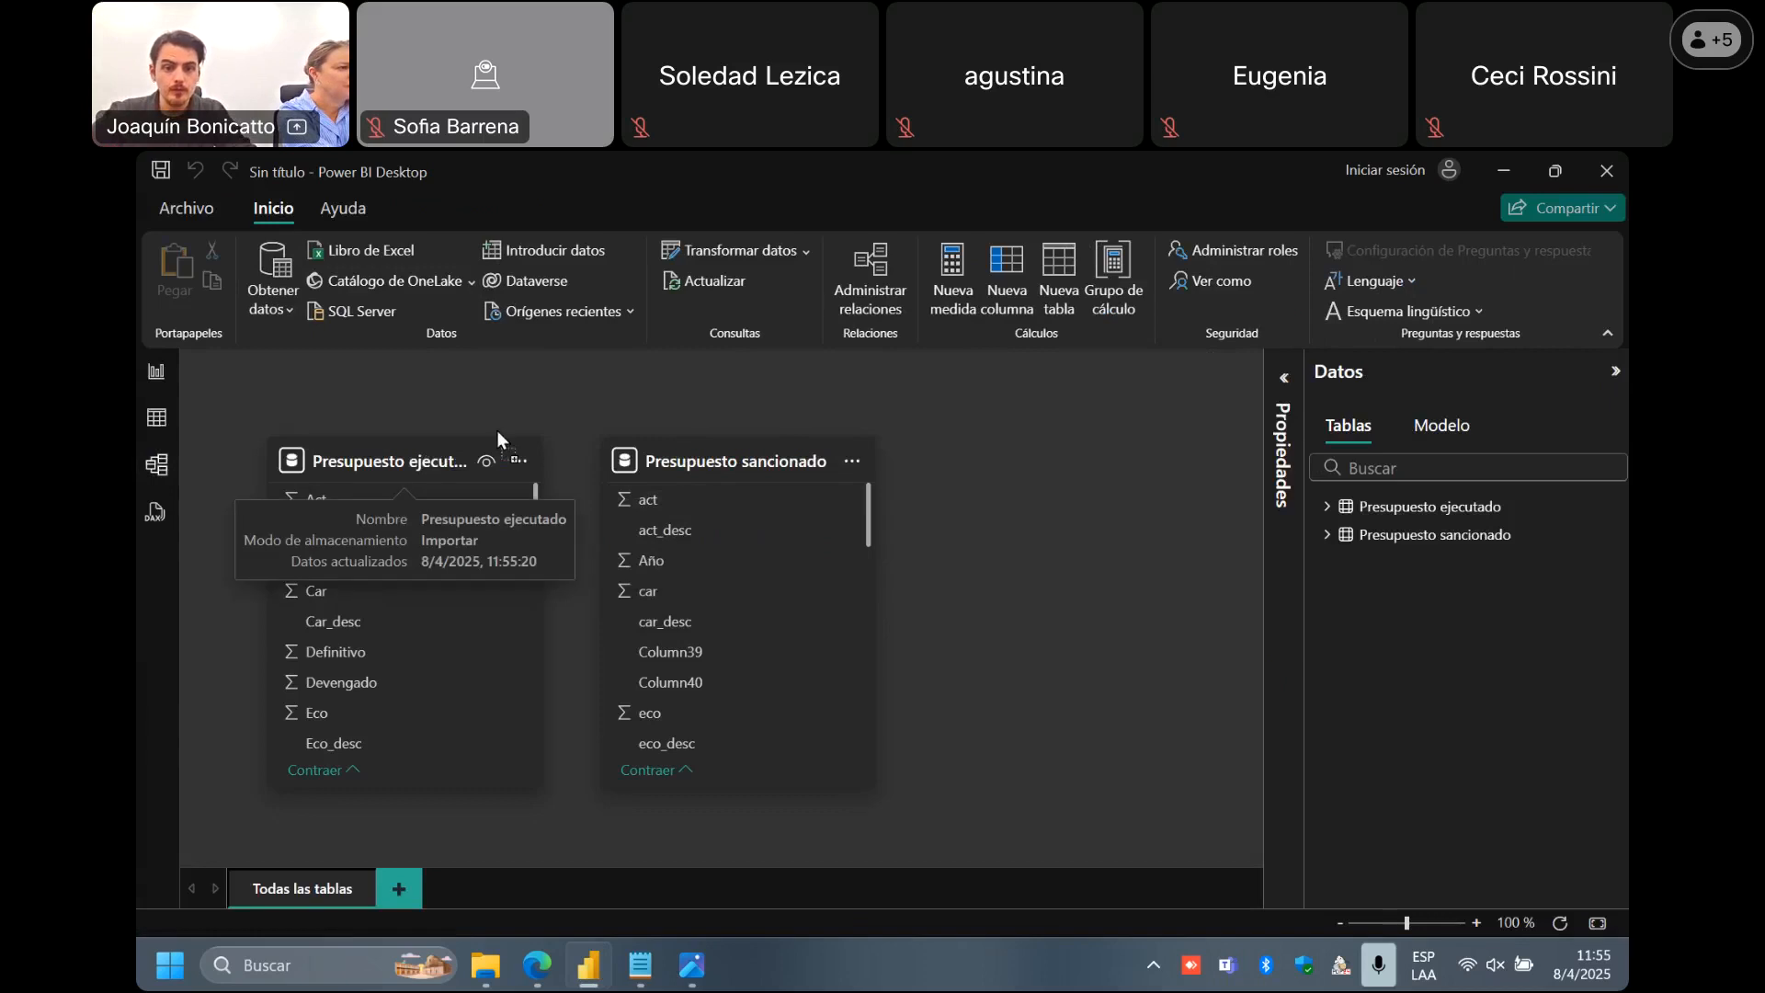
left_click_drag(497, 430, 919, 460)
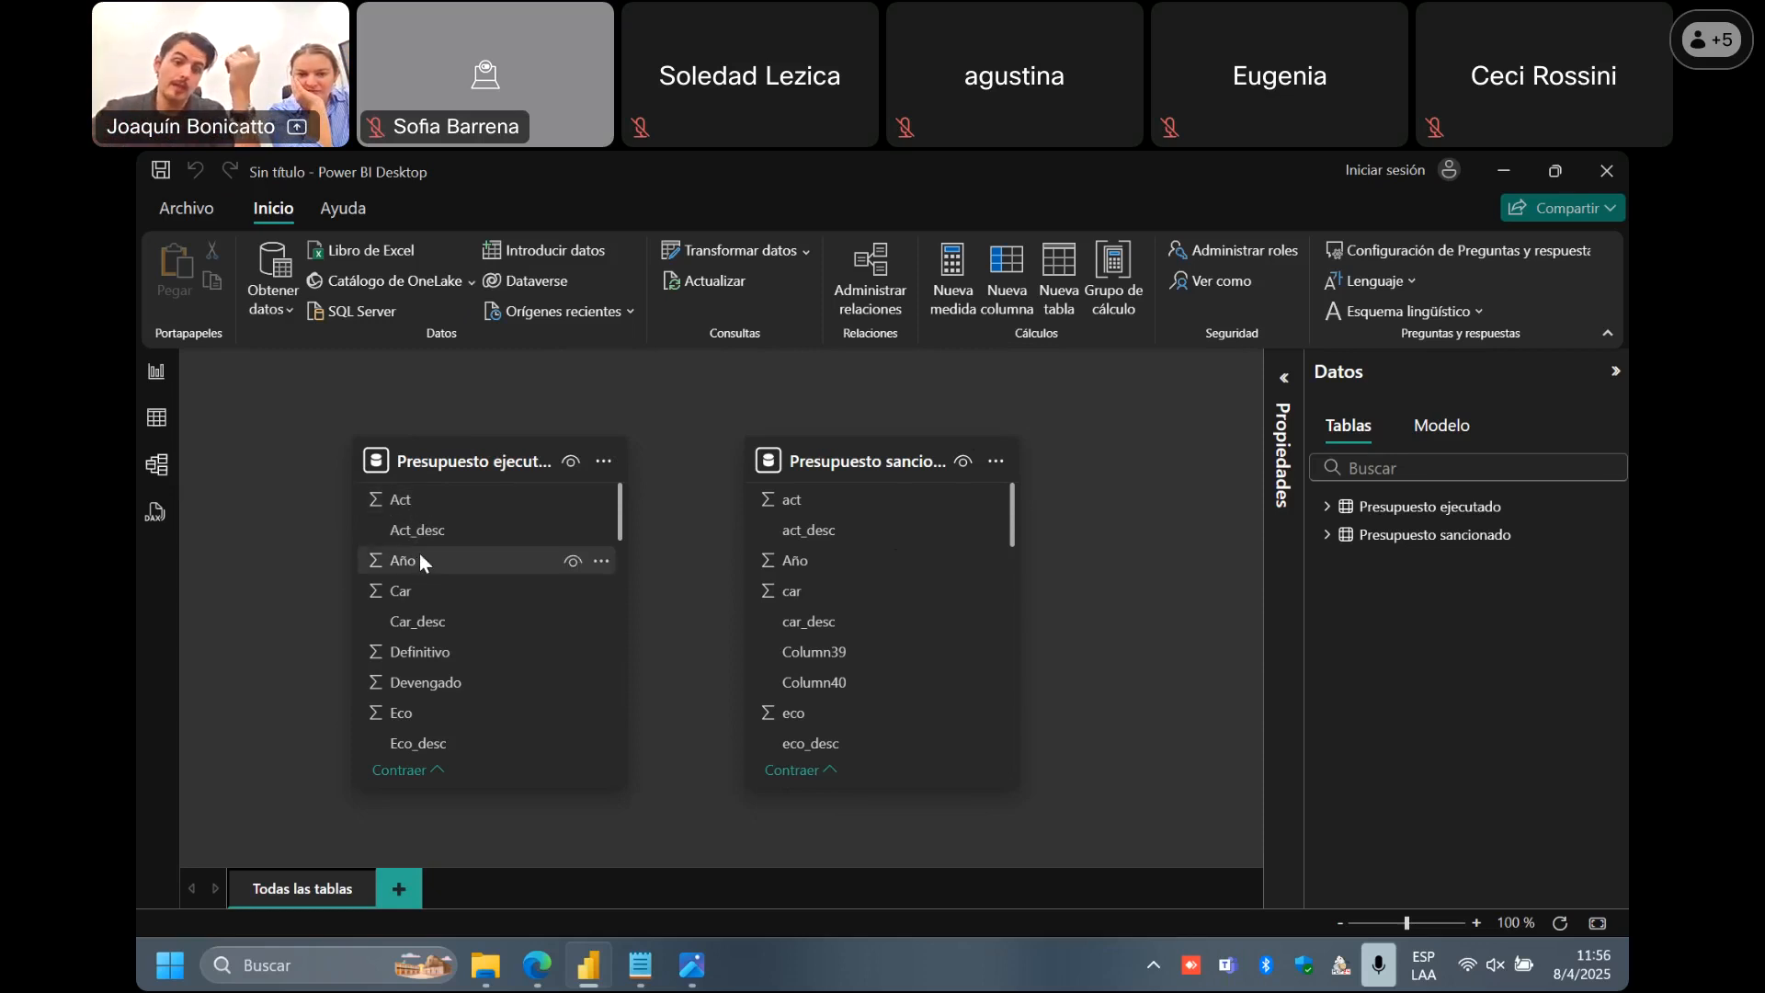
Relate Presupuesto ejecutado to Presupuesto sancionado by Año, with Varios a varios (*:*) cardinality and cross-filter direction Ambas.
left_click_drag(417, 560, 815, 560)
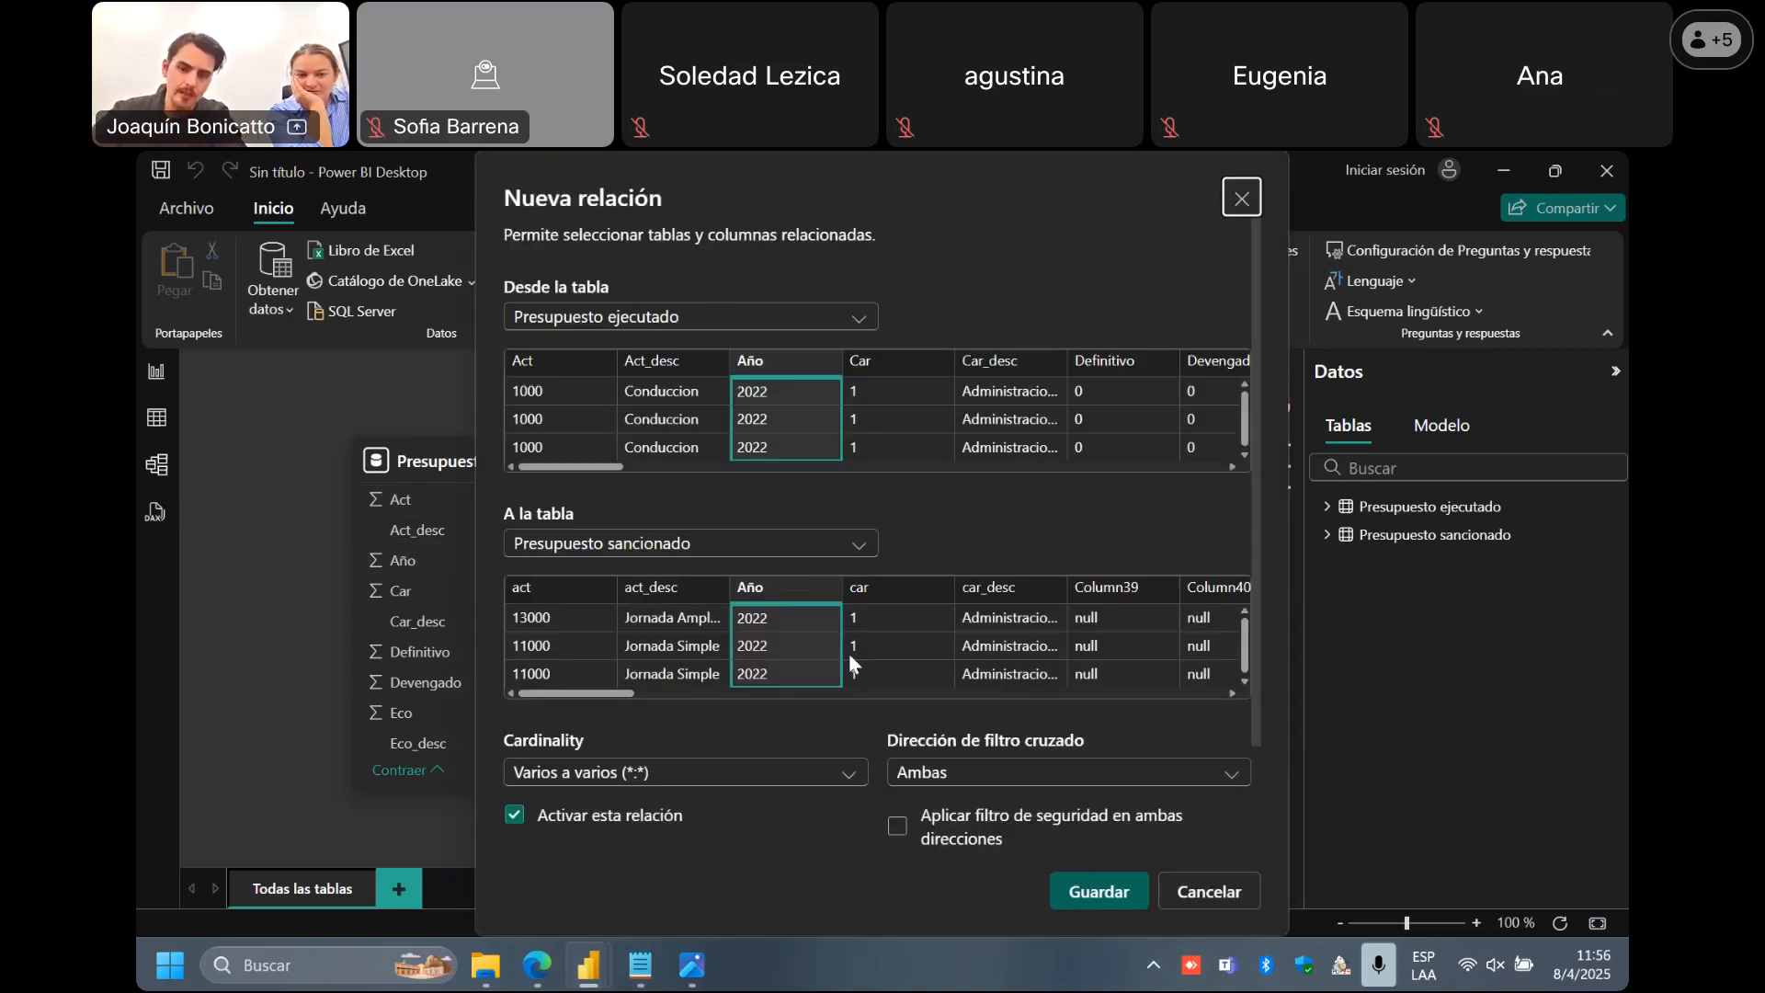
left_click_drag(596, 691, 932, 699)
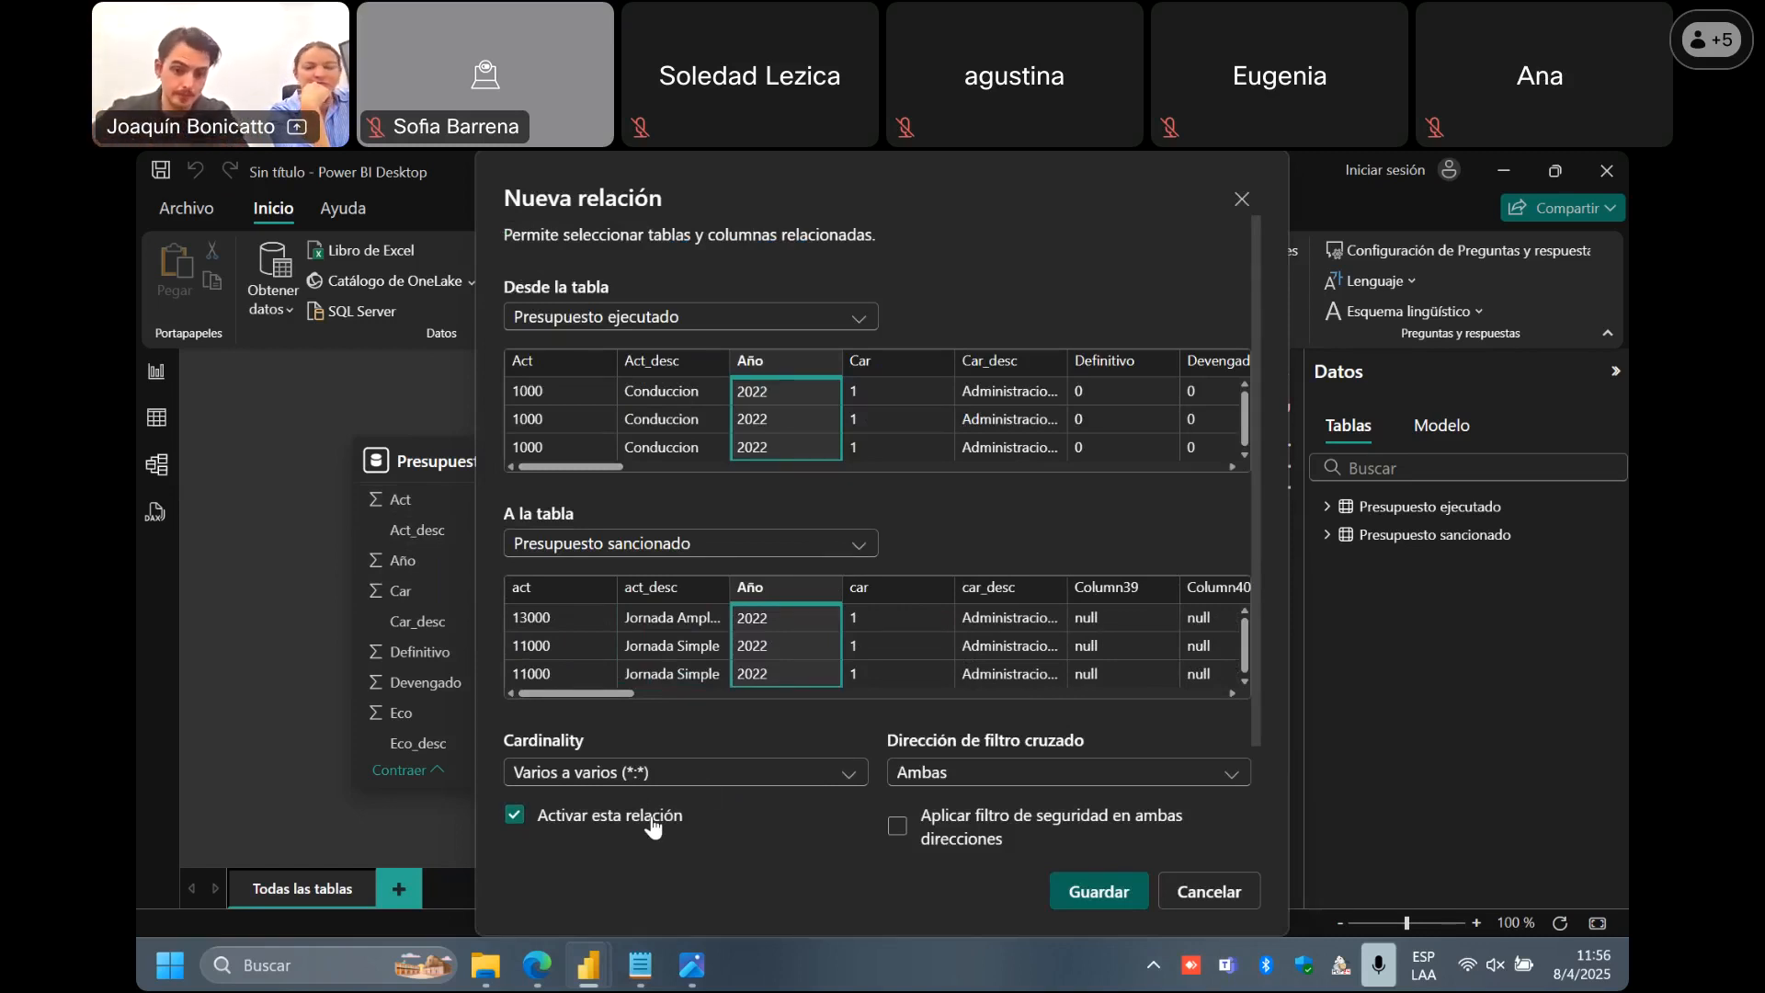
left_click(702, 778)
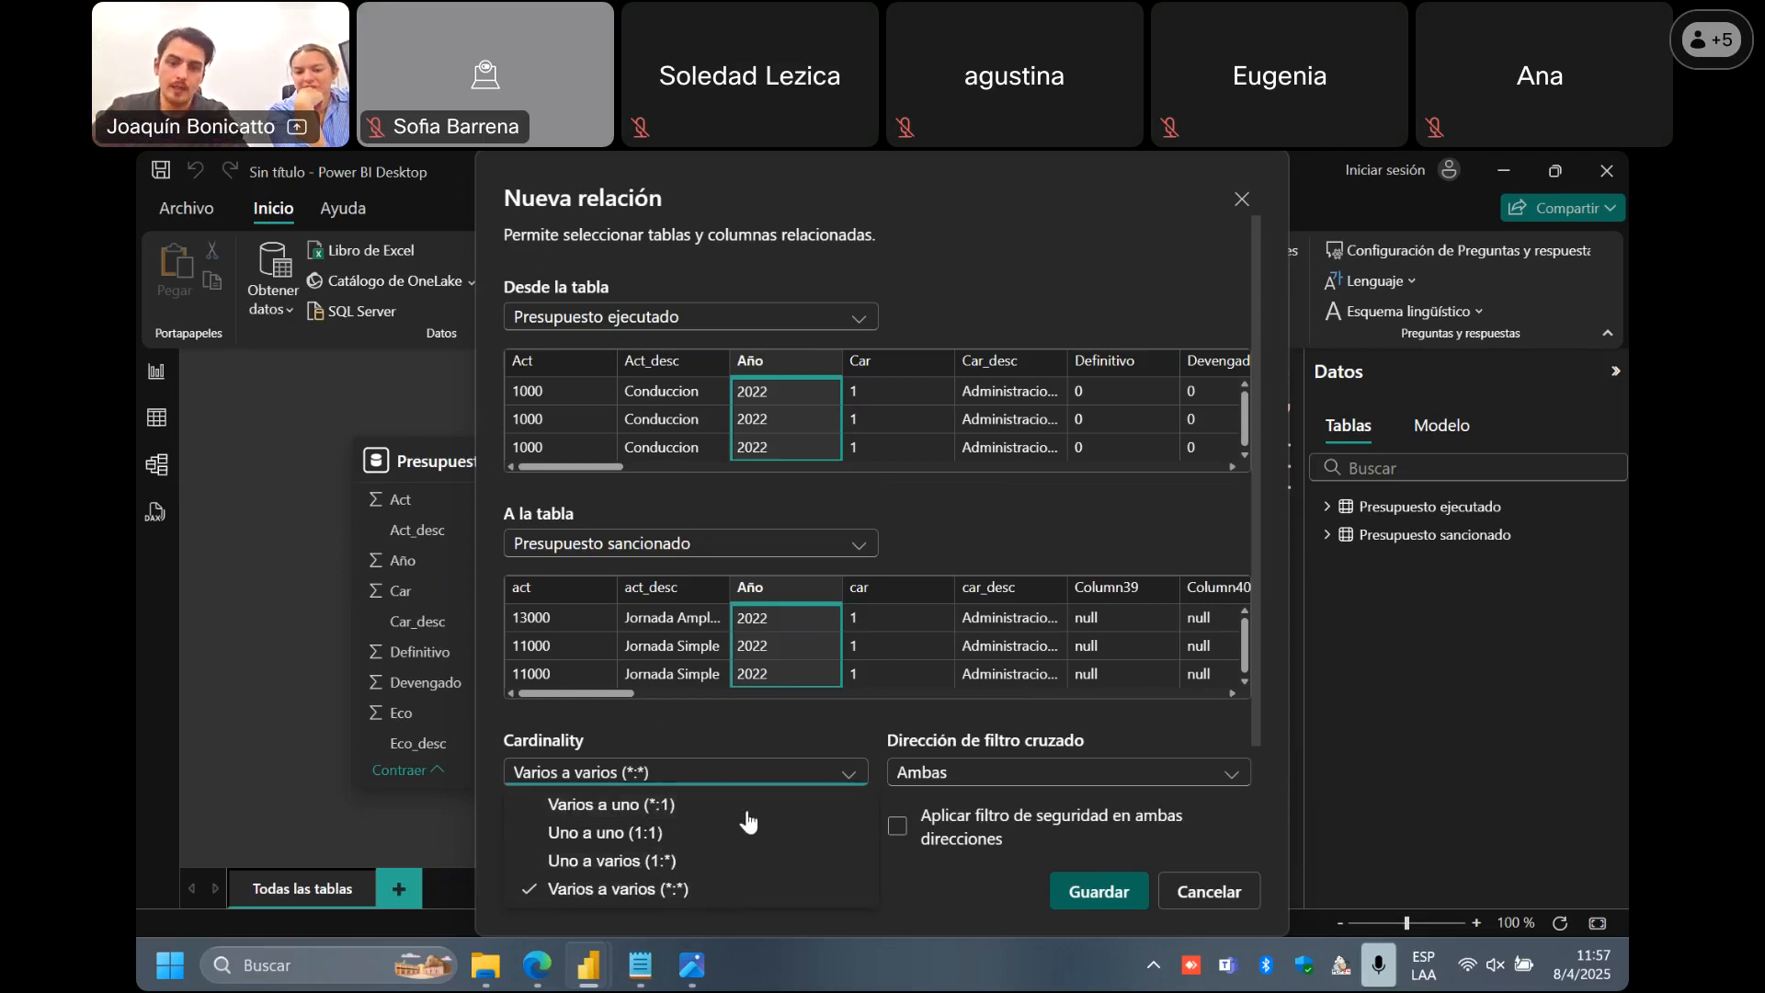
left_click(493, 751)
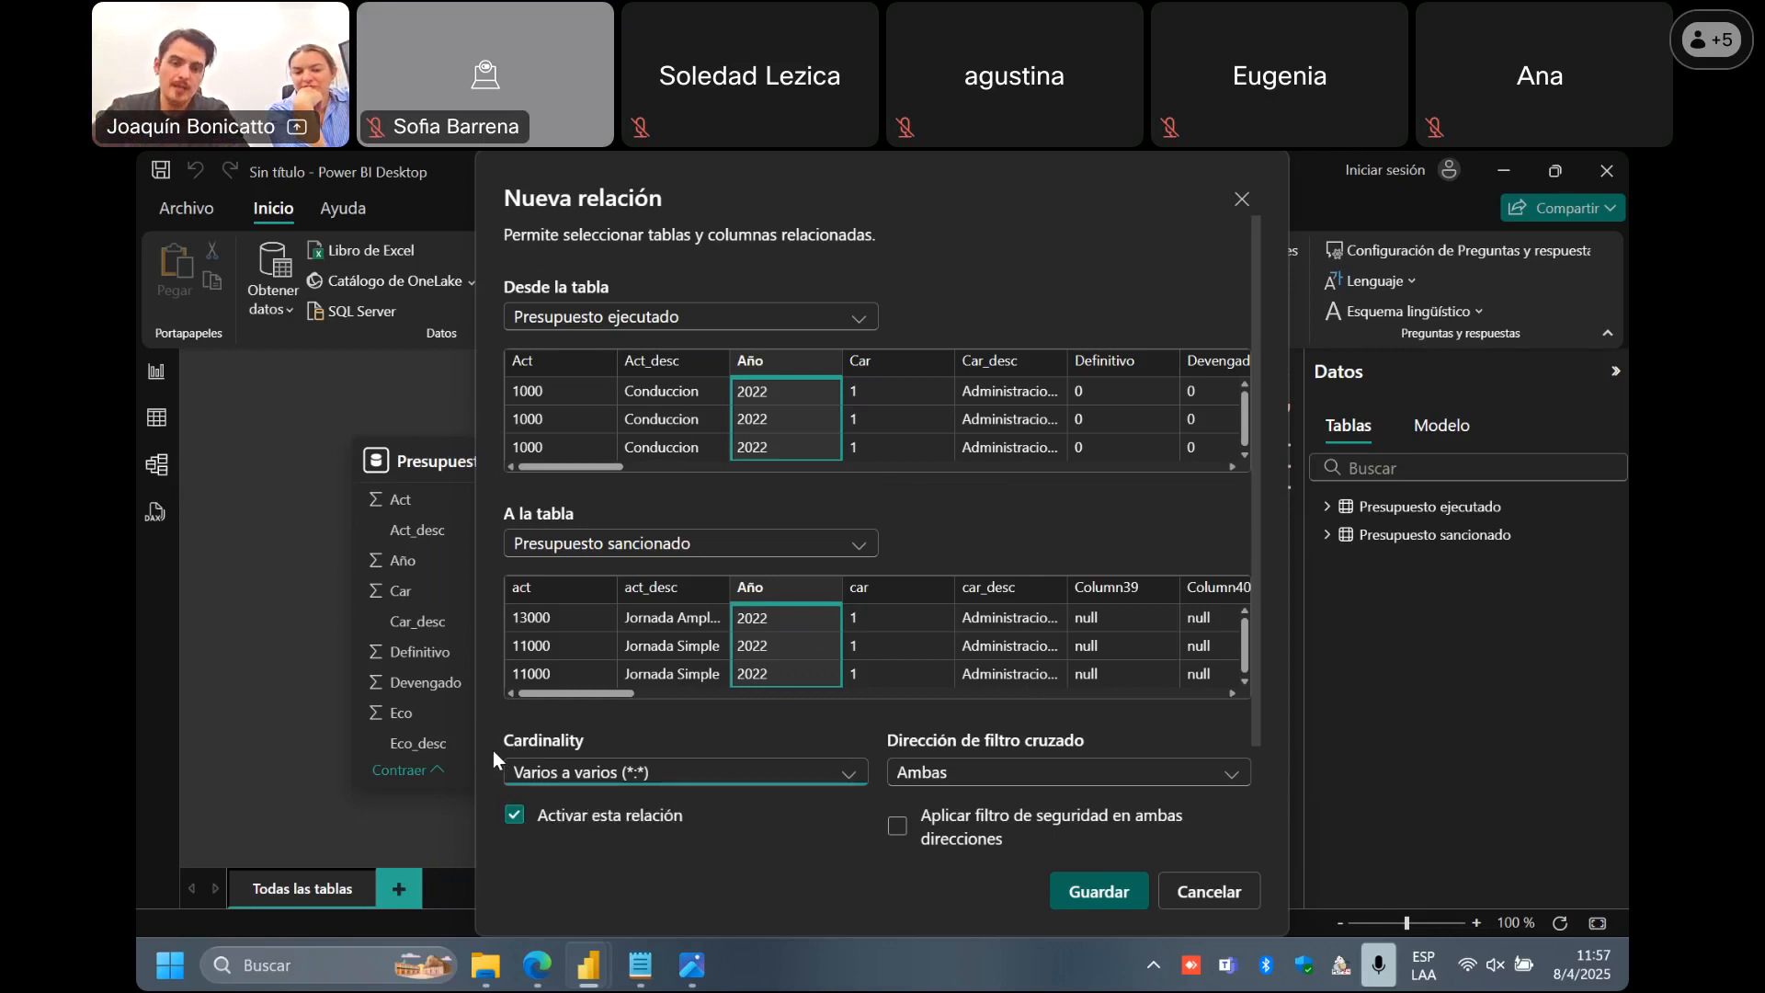
left_click(628, 781)
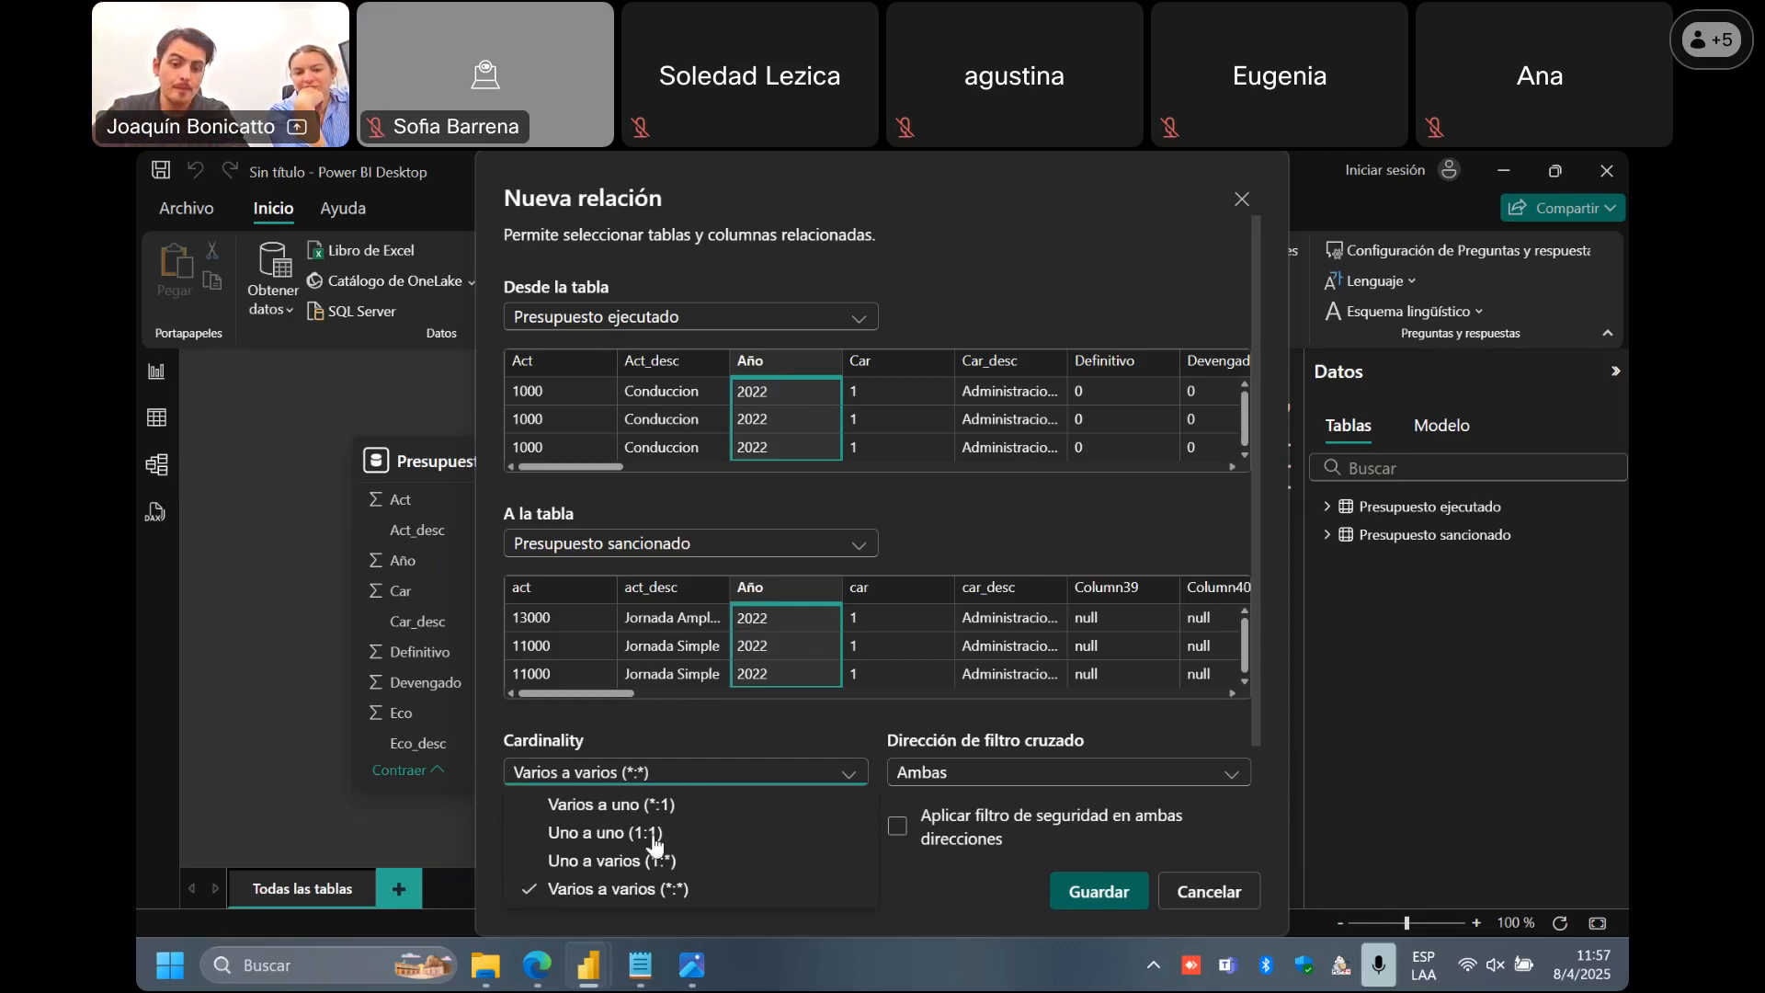
left_click(924, 891)
key("Return")
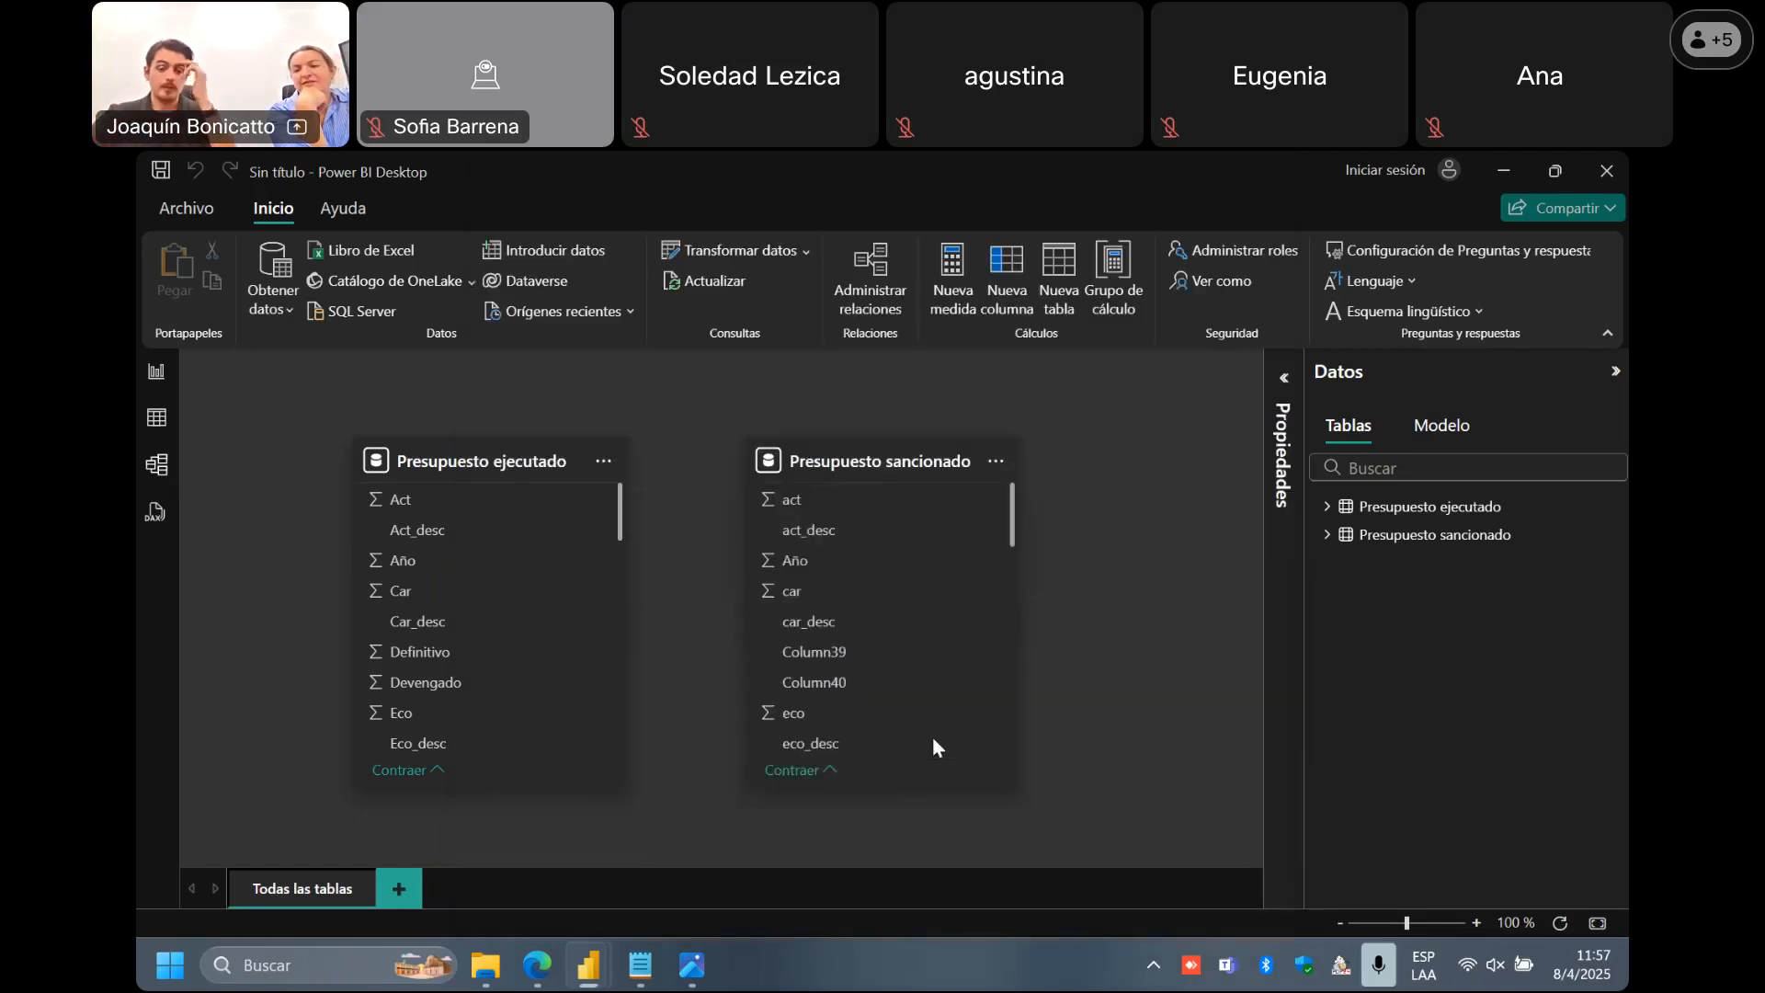
Move the Presupuesto sancionado card farther from Presupuesto ejecutado and collapse the Datos pane to enlarge the model diagram.
left_click_drag(840, 451, 899, 448)
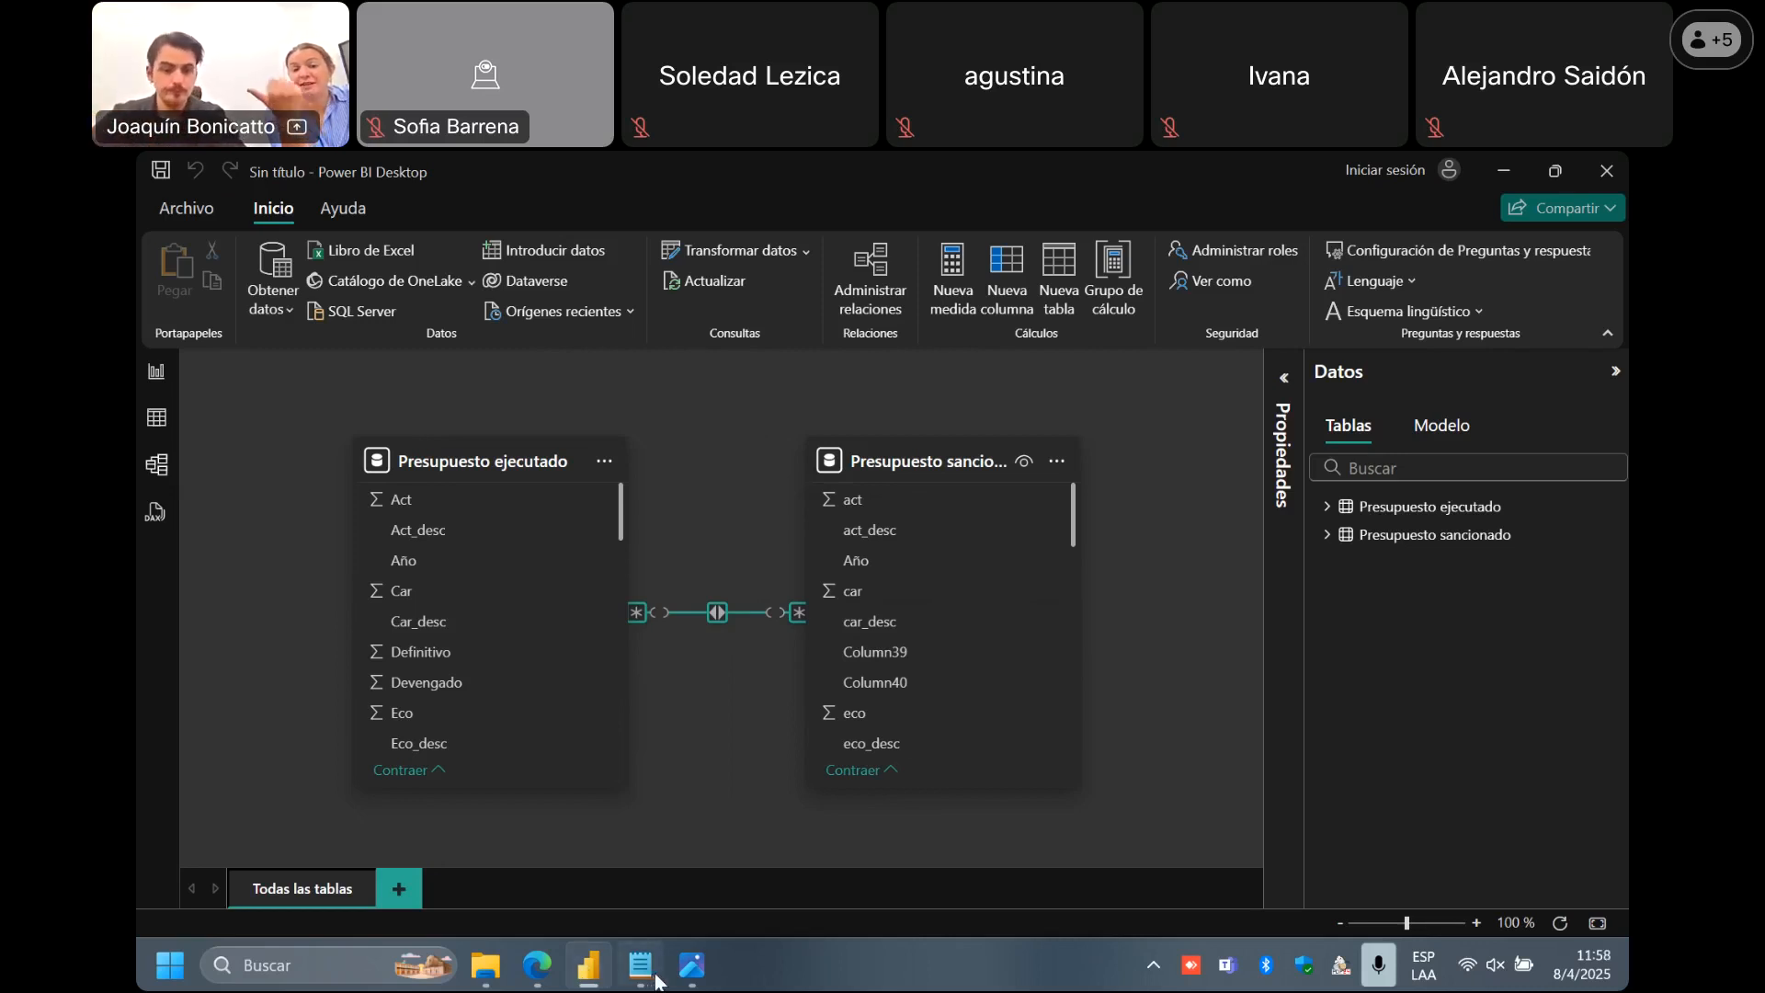
mouse_move(641, 966)
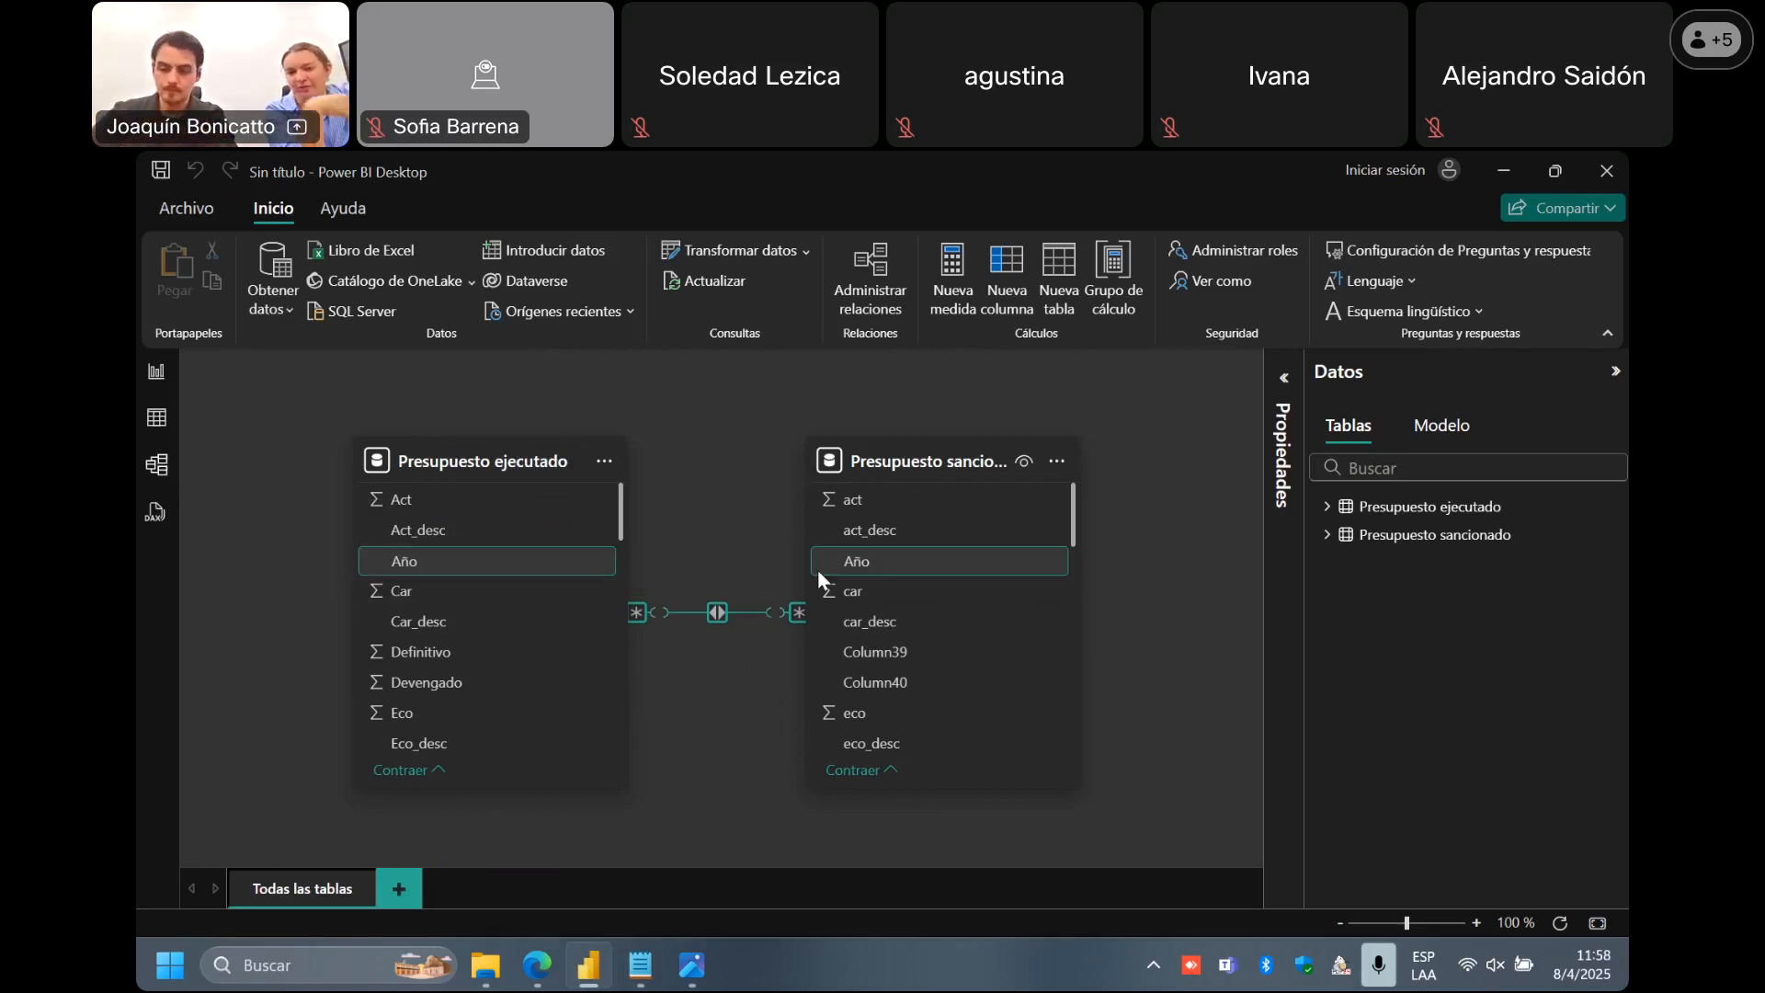
left_click(1616, 372)
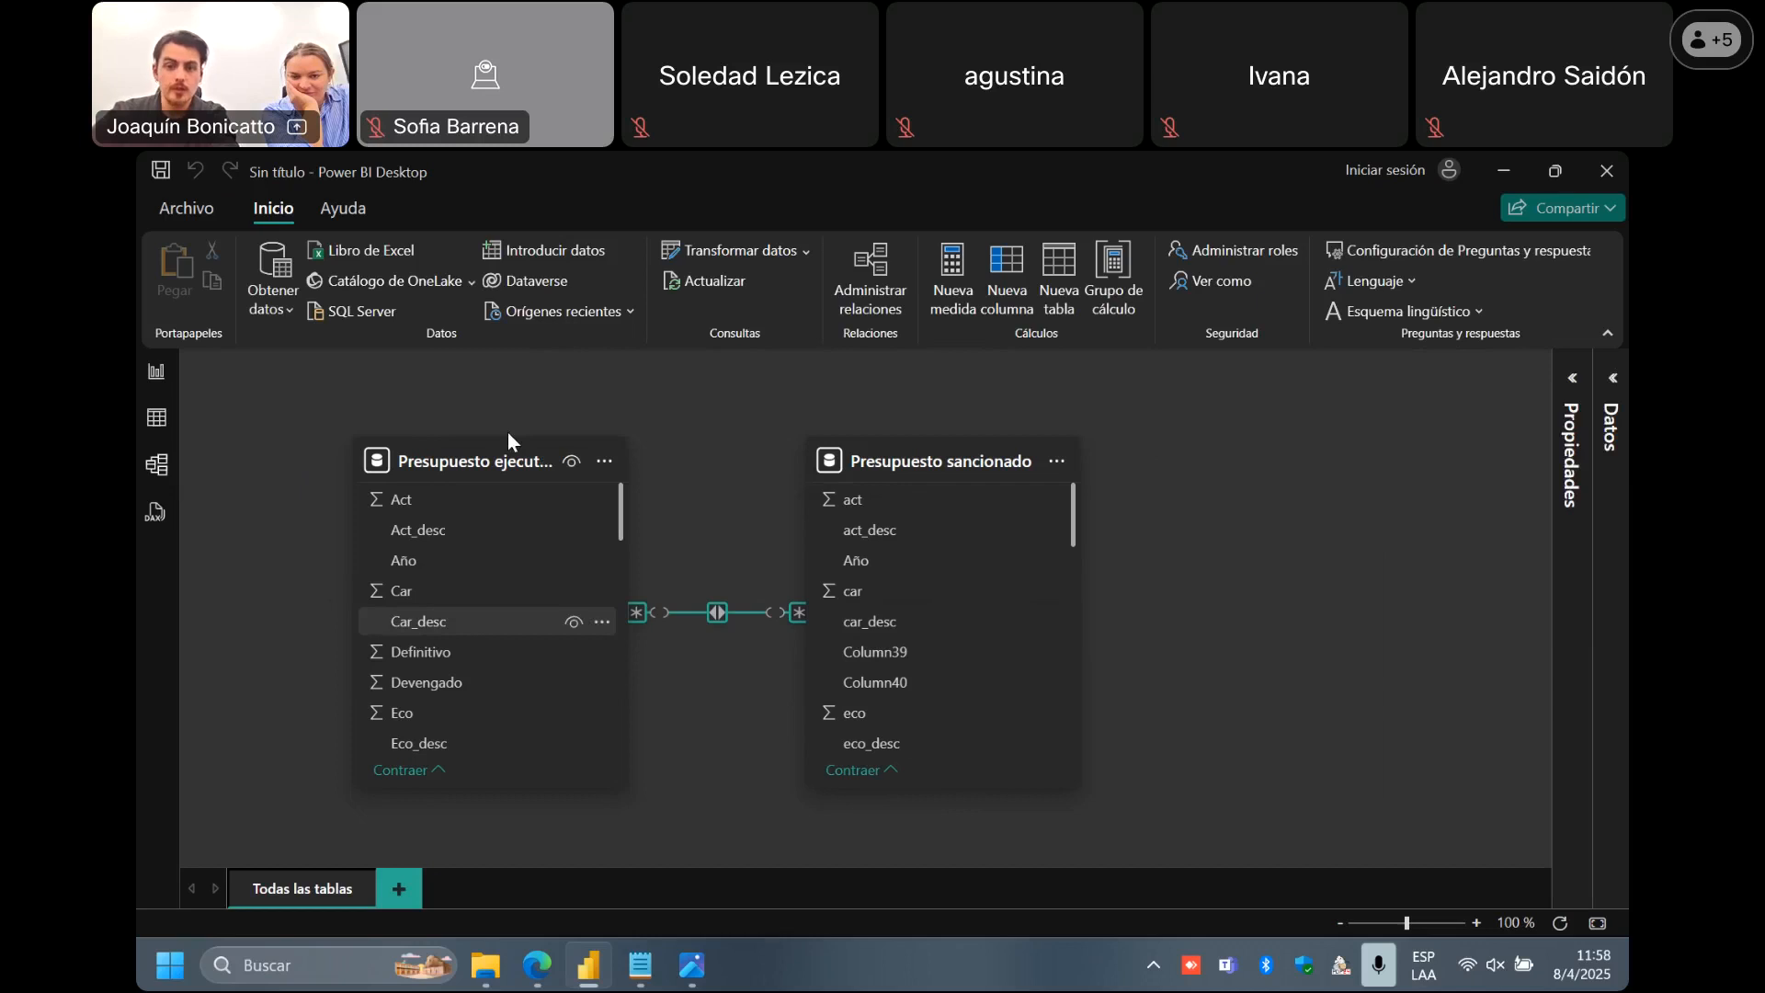